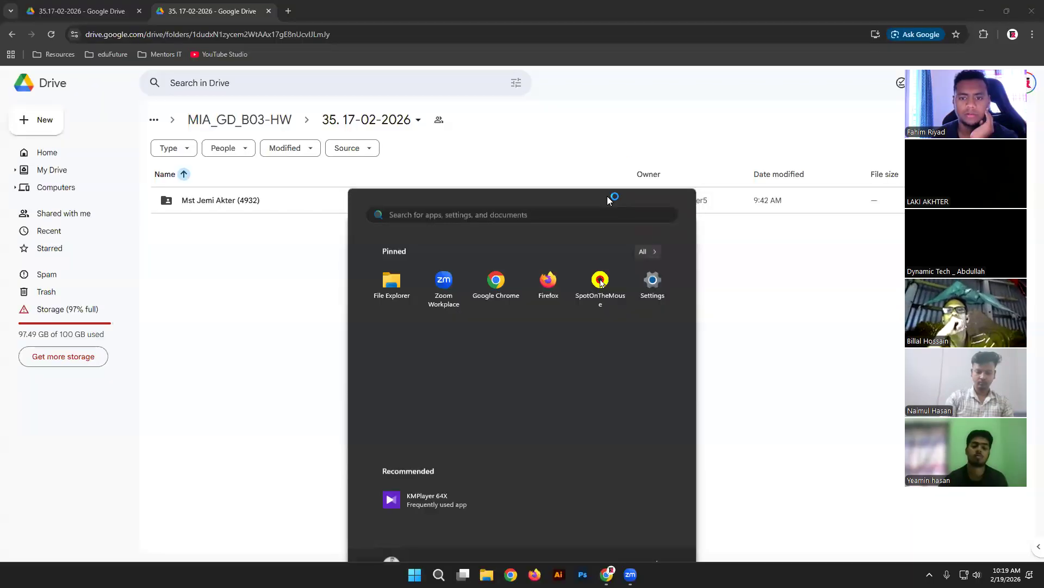
# Step: Preview all three homework images in the first student's Drive folder
pyautogui.doubleClick(233, 200)
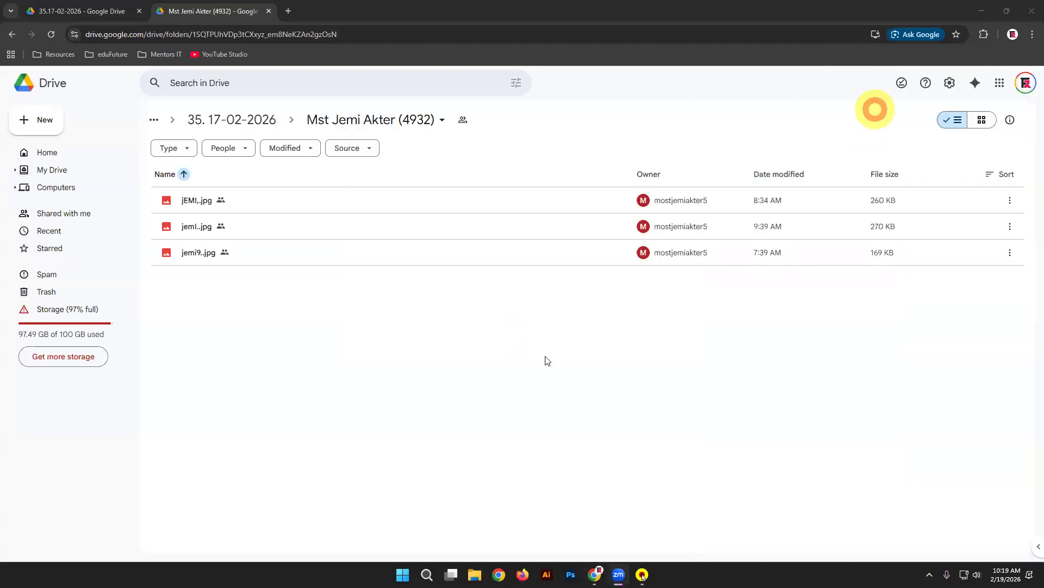
pyautogui.doubleClick(290, 196)
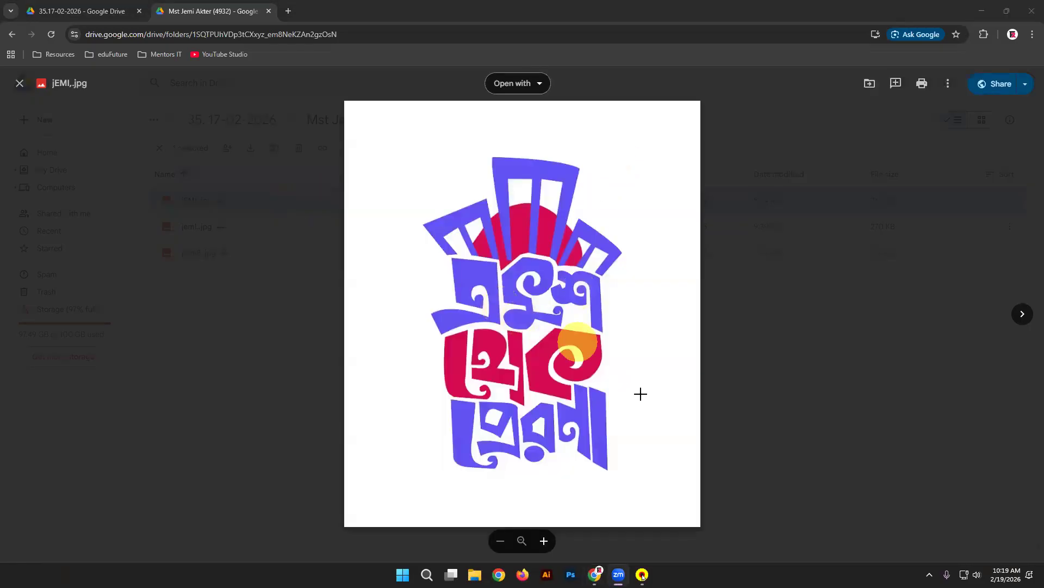
pyautogui.click(1023, 314)
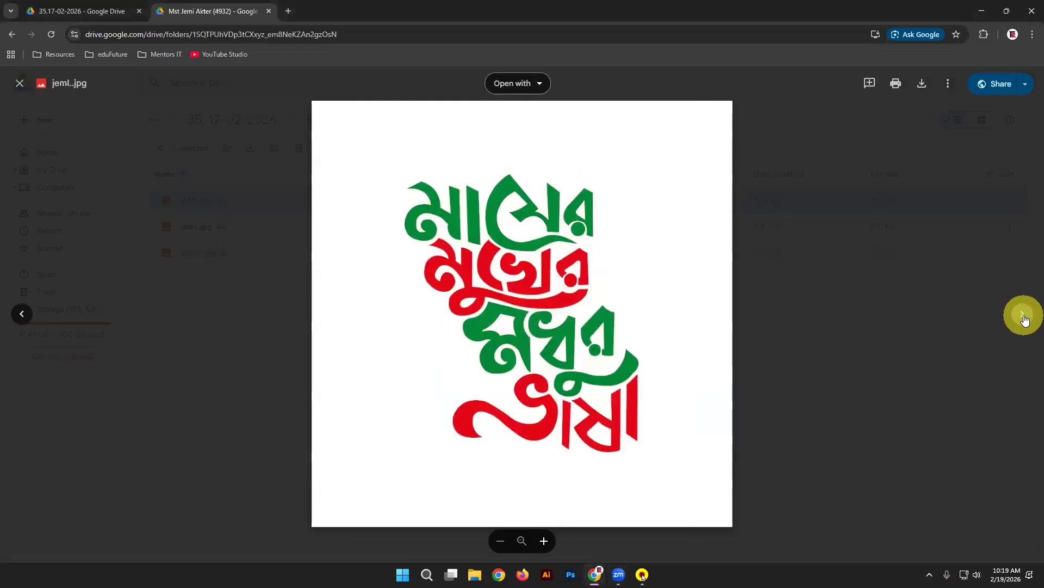
pyautogui.click(1023, 315)
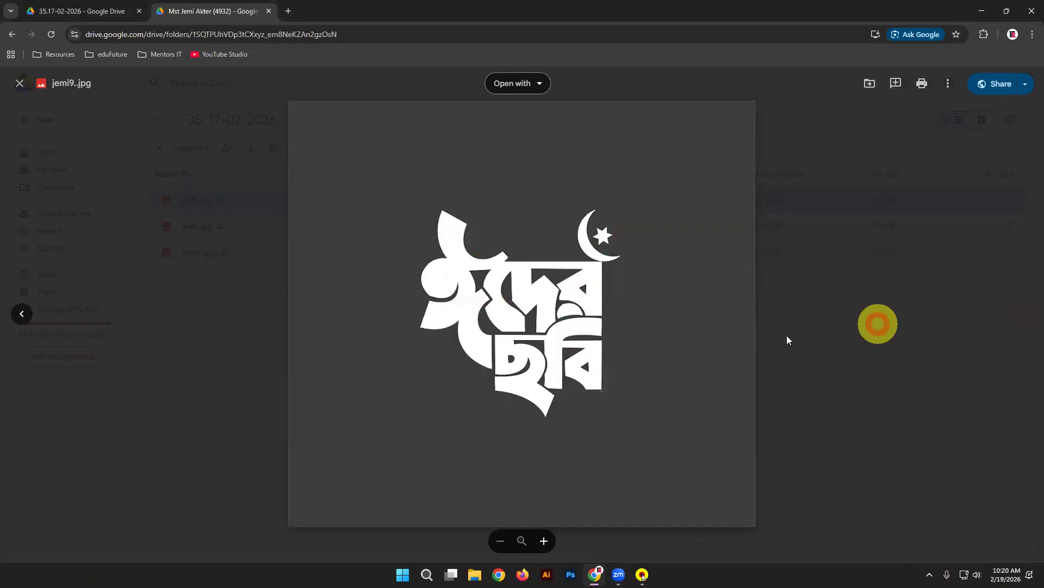
pyautogui.click(787, 335)
# Step: From the 35.17-02-2026 class folder, open another student's folder and preview ss.jpg
pyautogui.click(76, 6)
pyautogui.doubleClick(277, 209)
pyautogui.doubleClick(278, 209)
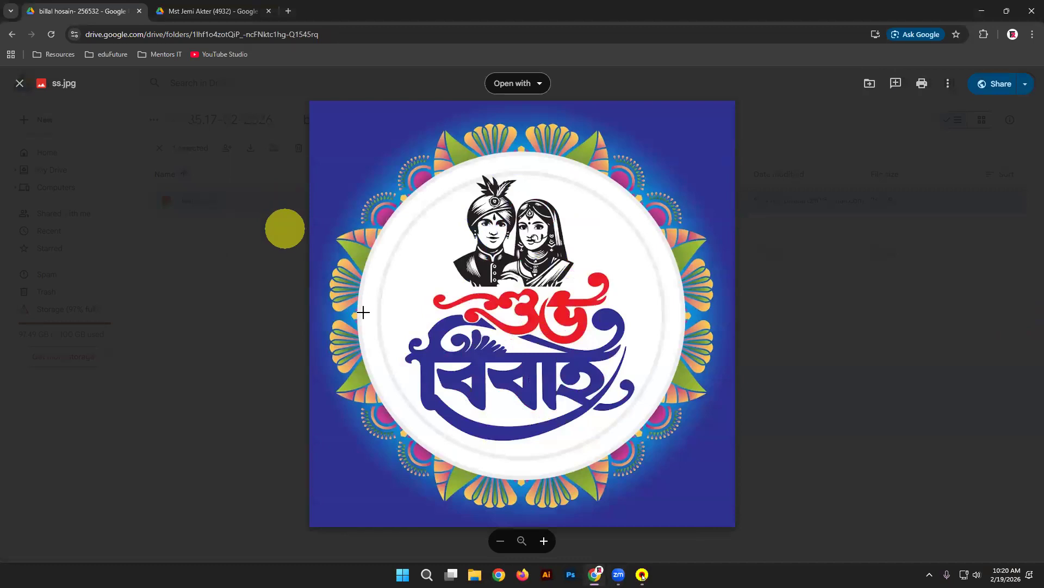
# Step: Close ss.jpg, open the next student's folder and preview Lamp1.jpg
pyautogui.click(801, 394)
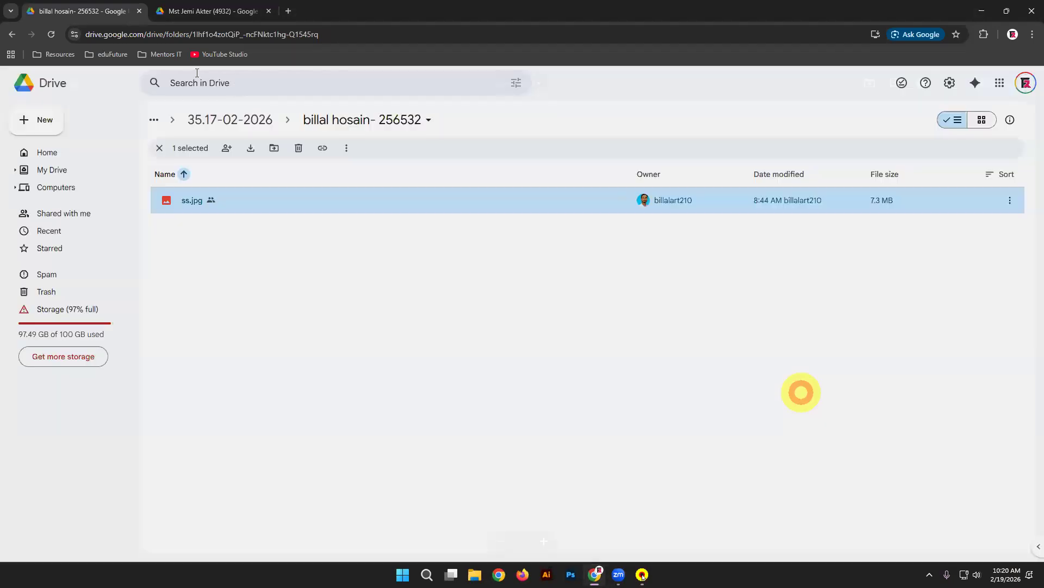
pyautogui.click(240, 121)
pyautogui.doubleClick(240, 237)
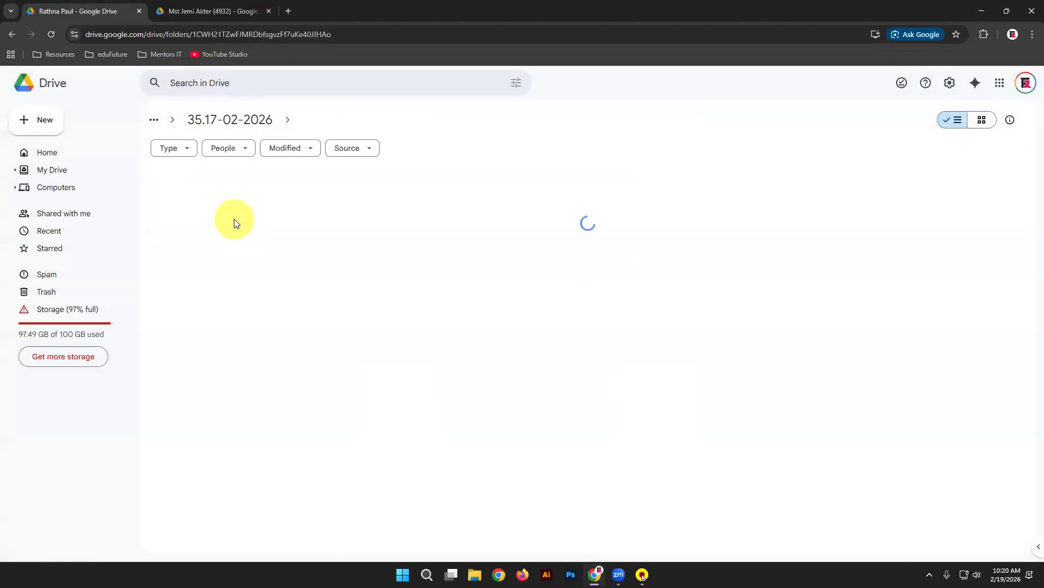
pyautogui.doubleClick(251, 200)
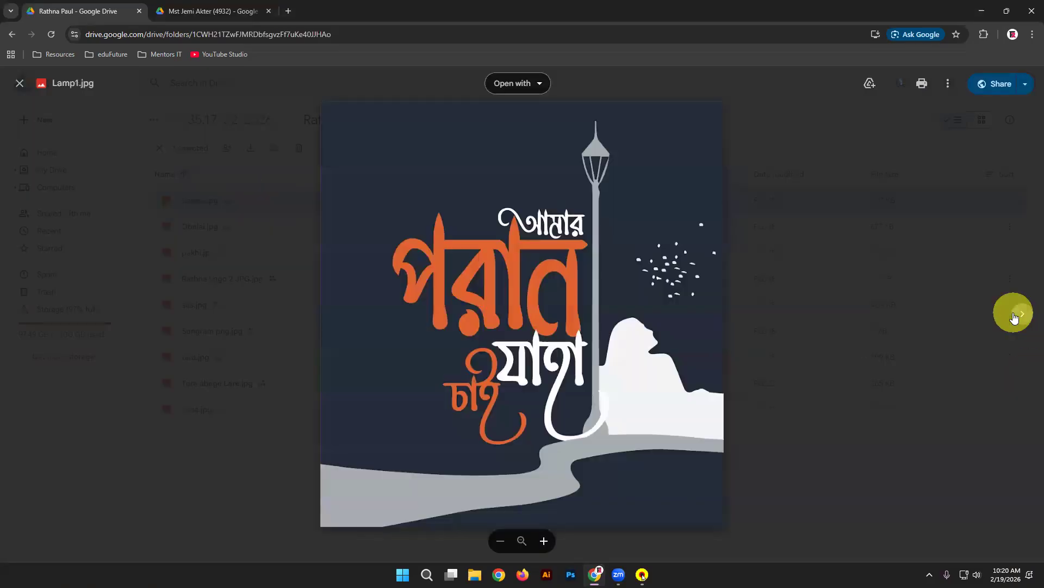
# Step: Step through Obelai.jpg, pakhi.jpg, ses.jpg, Songram png.jpg, tara.jpg and Tore abege Lare.jpg to Vasa.jpg
pyautogui.click(1024, 314)
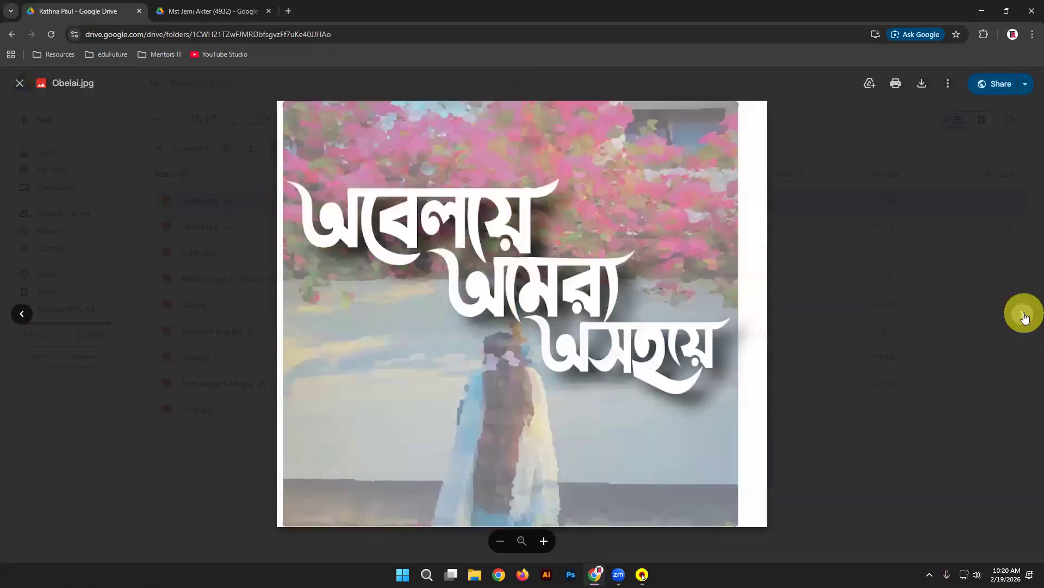
pyautogui.click(1024, 315)
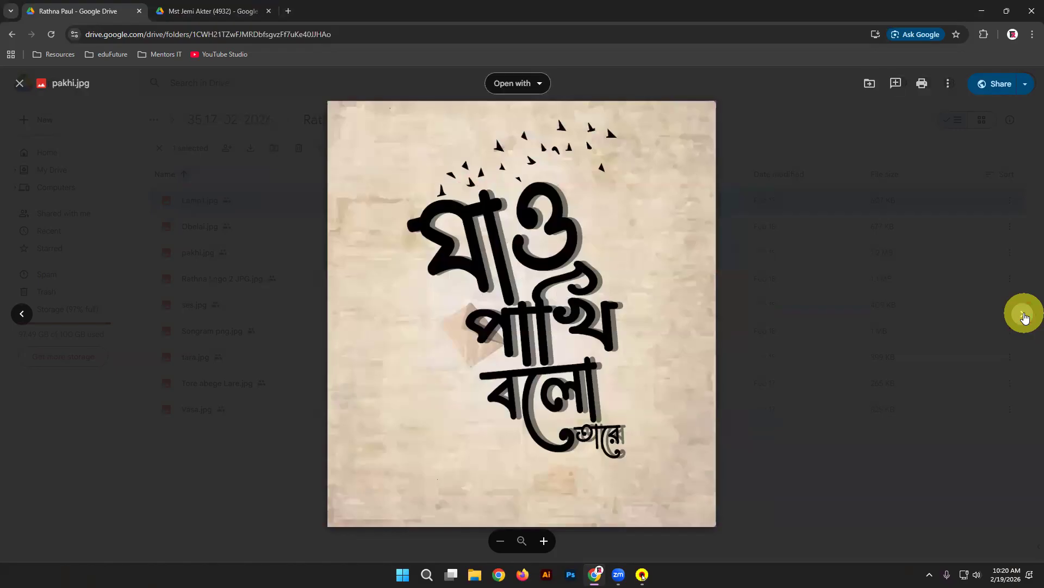
pyautogui.click(1024, 314)
pyautogui.click(1023, 315)
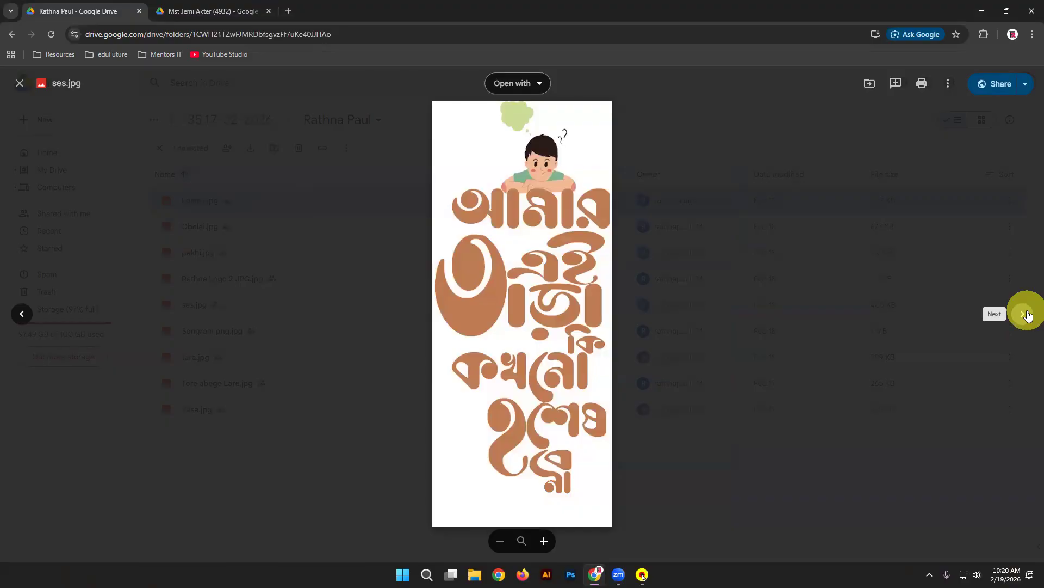
pyautogui.click(1025, 315)
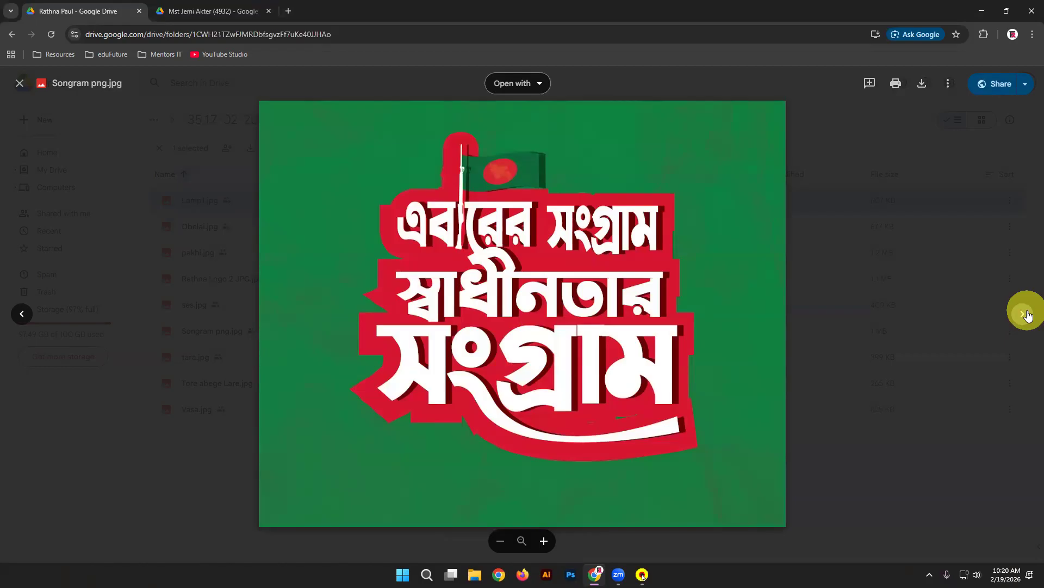
pyautogui.click(1026, 315)
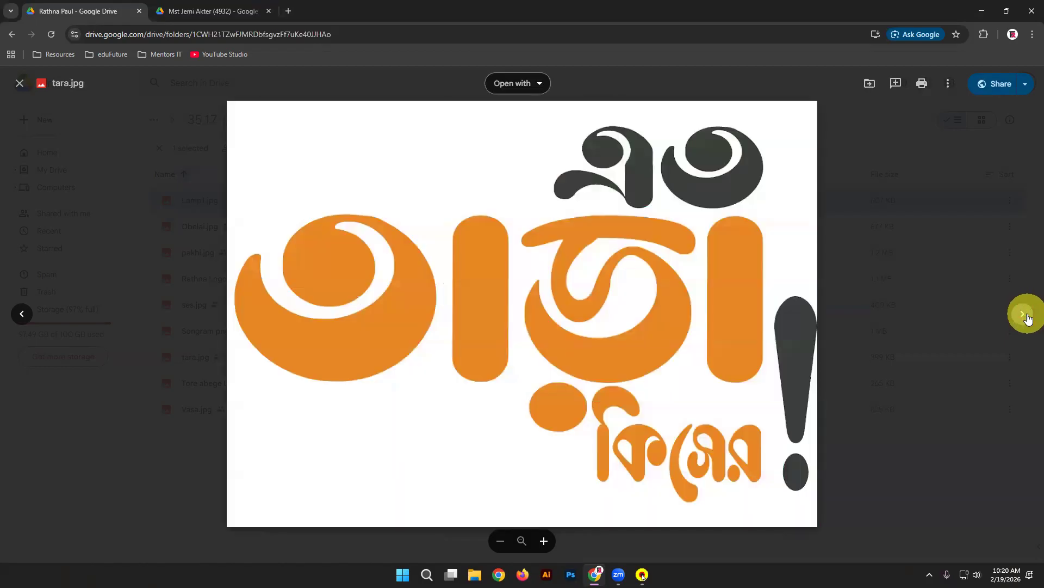
pyautogui.click(1027, 316)
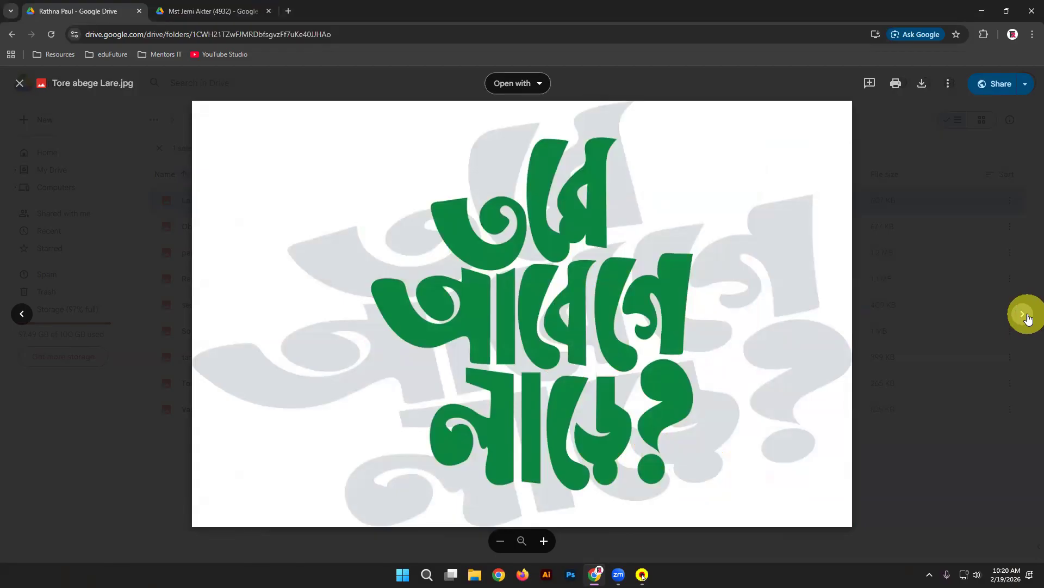
pyautogui.click(1027, 318)
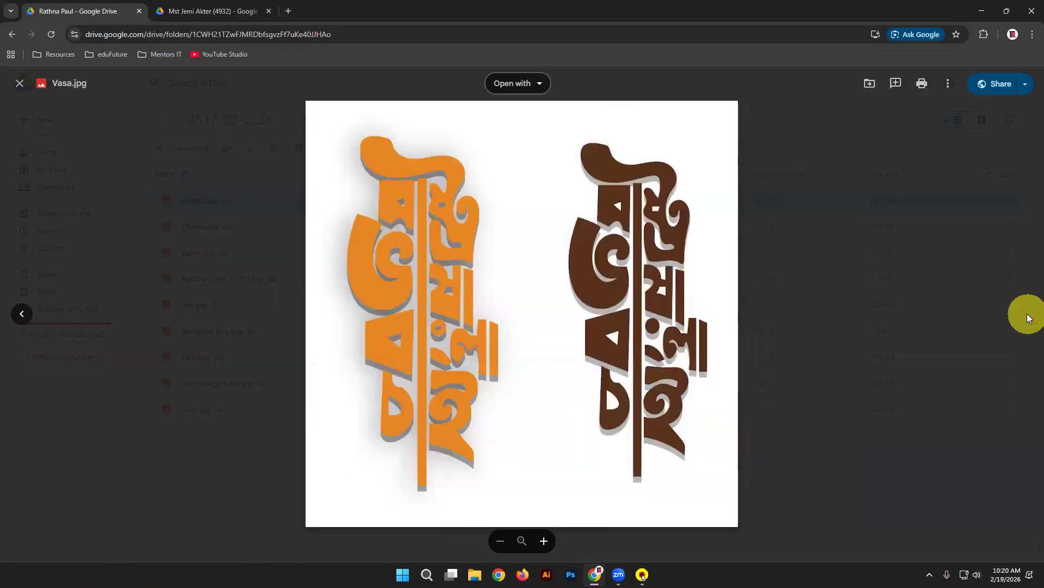
# Step: Close the Vasa.jpg preview and open the third student's folder from 35.17-02-2026
pyautogui.click(933, 330)
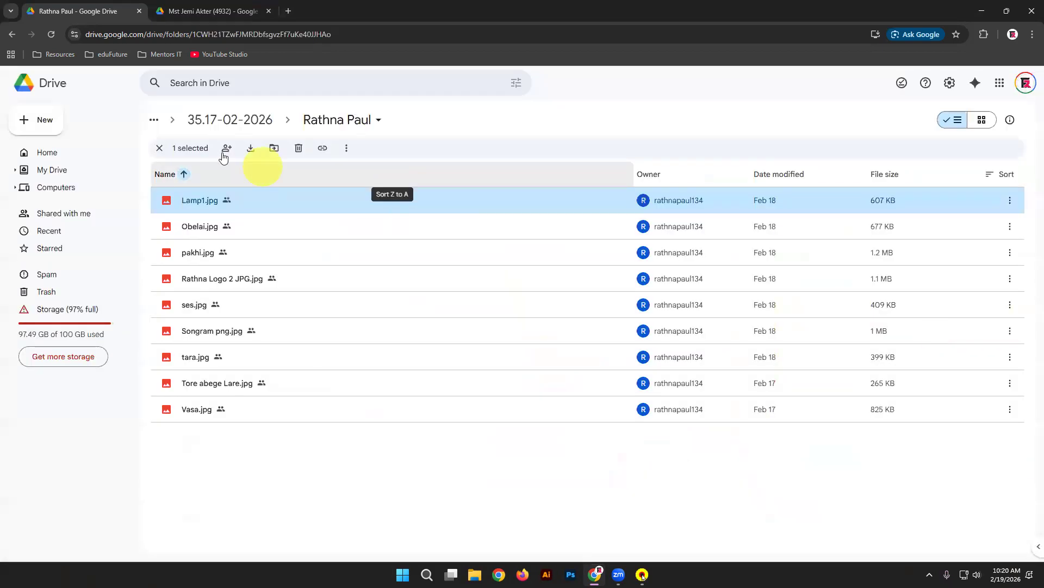
pyautogui.click(232, 128)
pyautogui.doubleClick(348, 259)
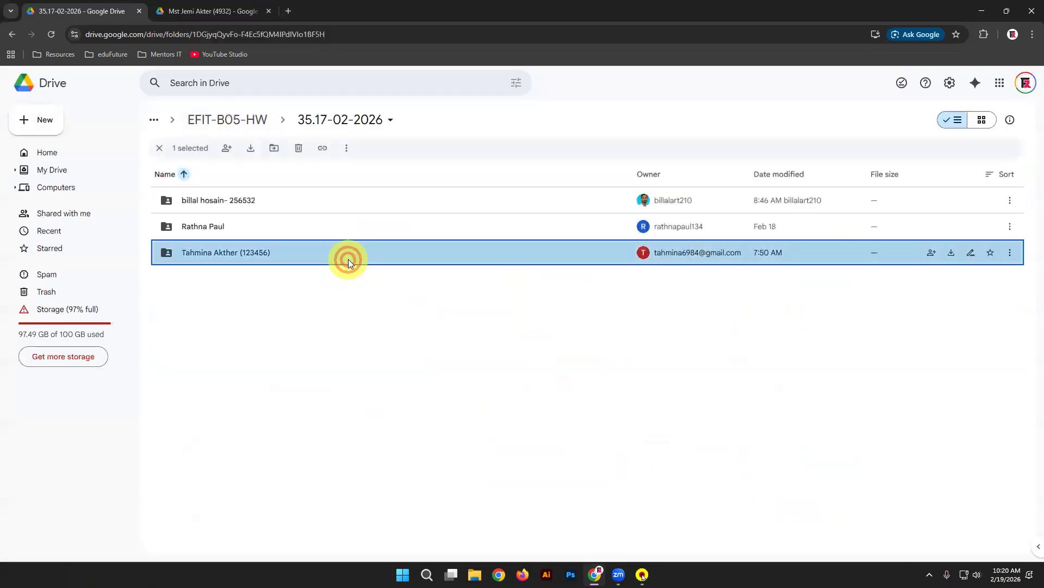
# Step: Preview the third student's images from 1.jpg (NEXIT logo) through 10.jpg
pyautogui.doubleClick(187, 199)
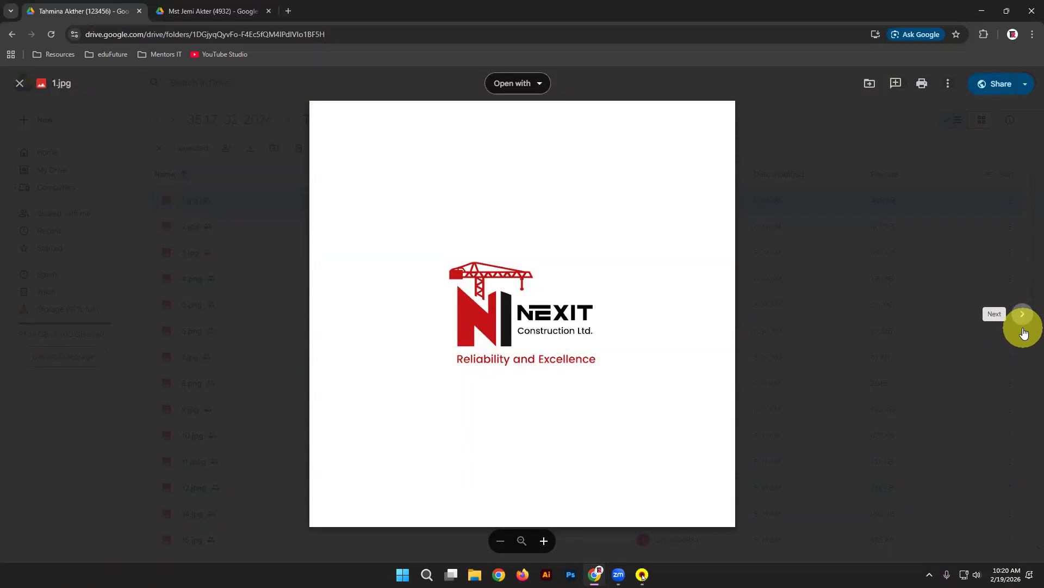
pyautogui.click(1023, 315)
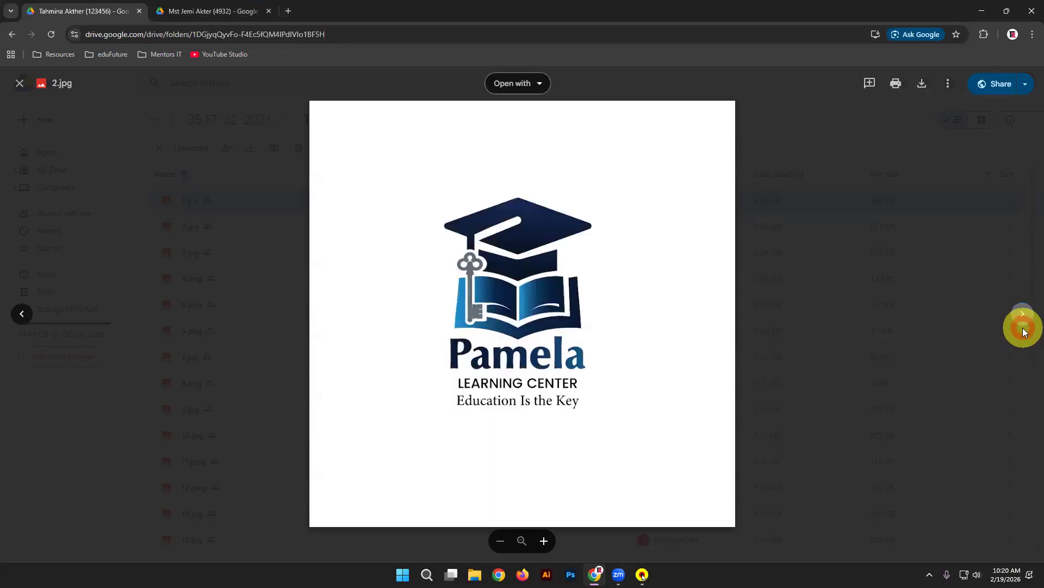
pyautogui.click(1024, 332)
pyautogui.click(1024, 332)
pyautogui.click(1024, 331)
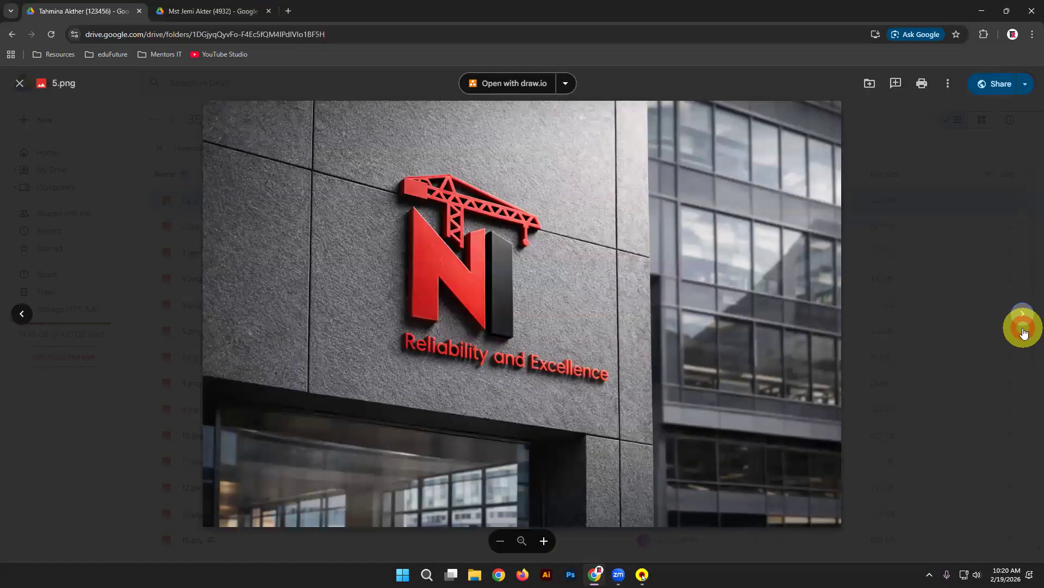
pyautogui.click(1024, 332)
pyautogui.click(1024, 332)
pyautogui.click(1024, 332)
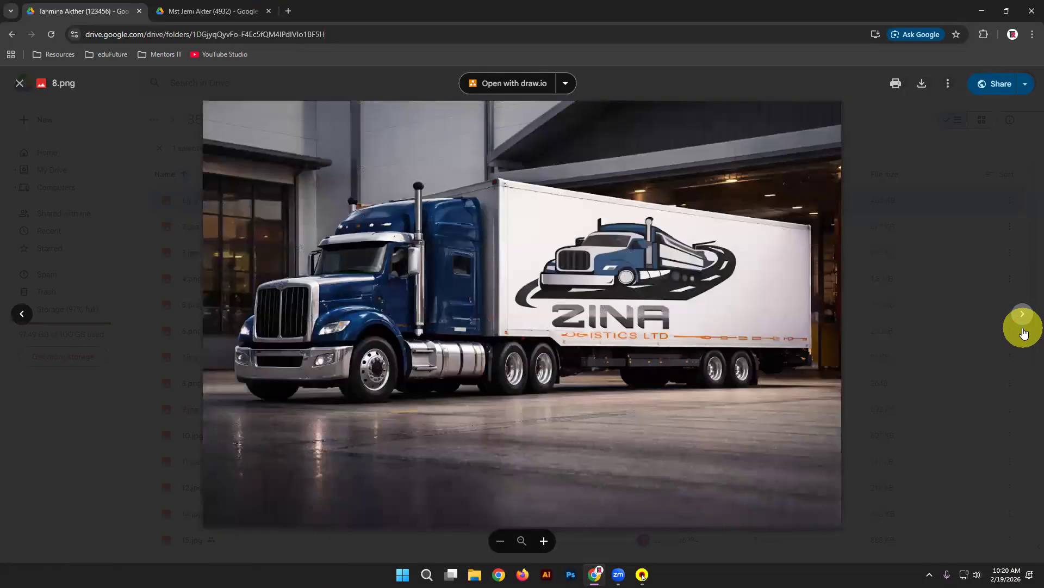
pyautogui.click(1024, 331)
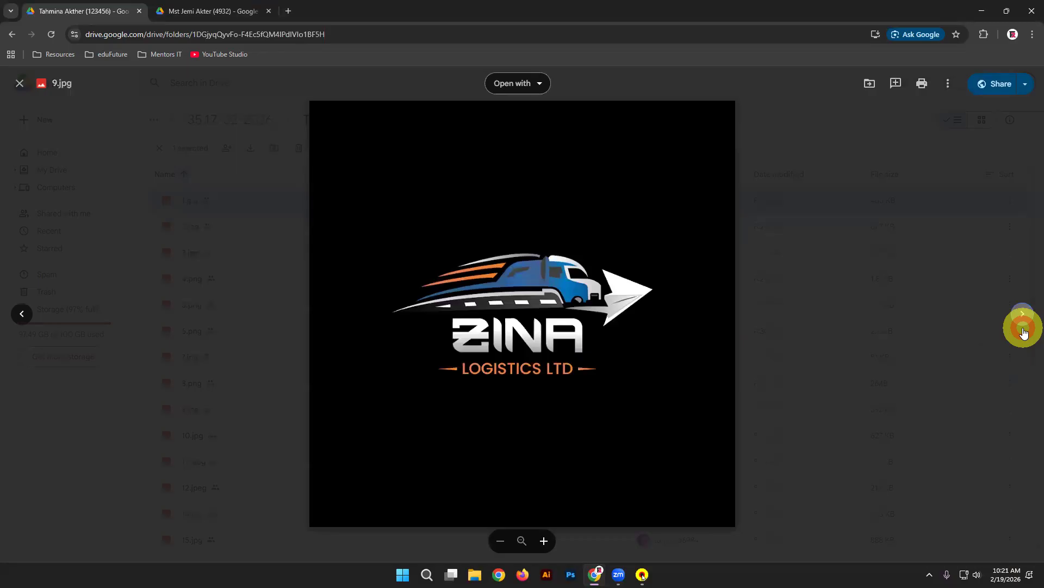
pyautogui.click(1024, 332)
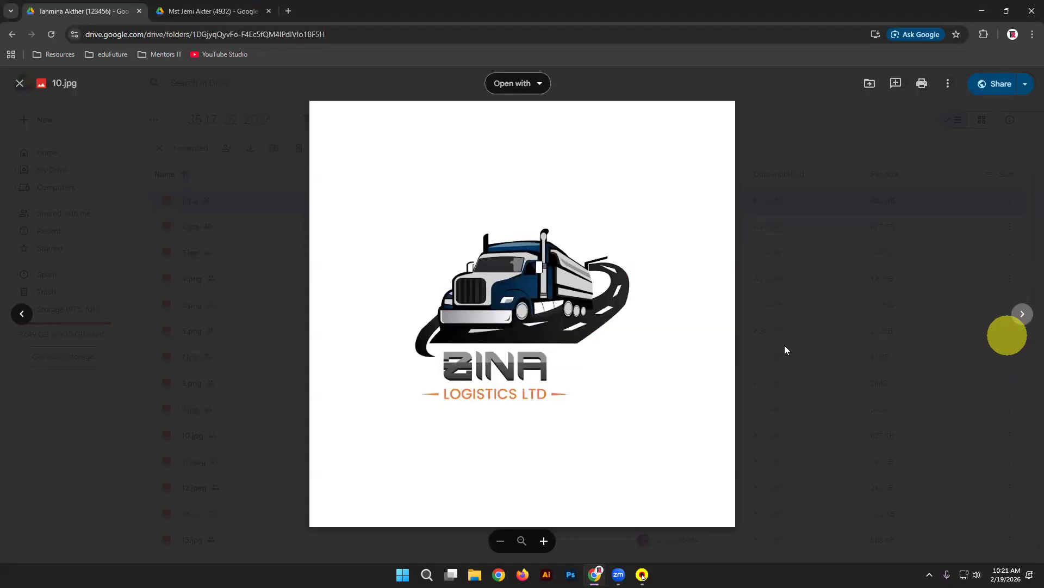
pyautogui.scroll(2, 602, 287)
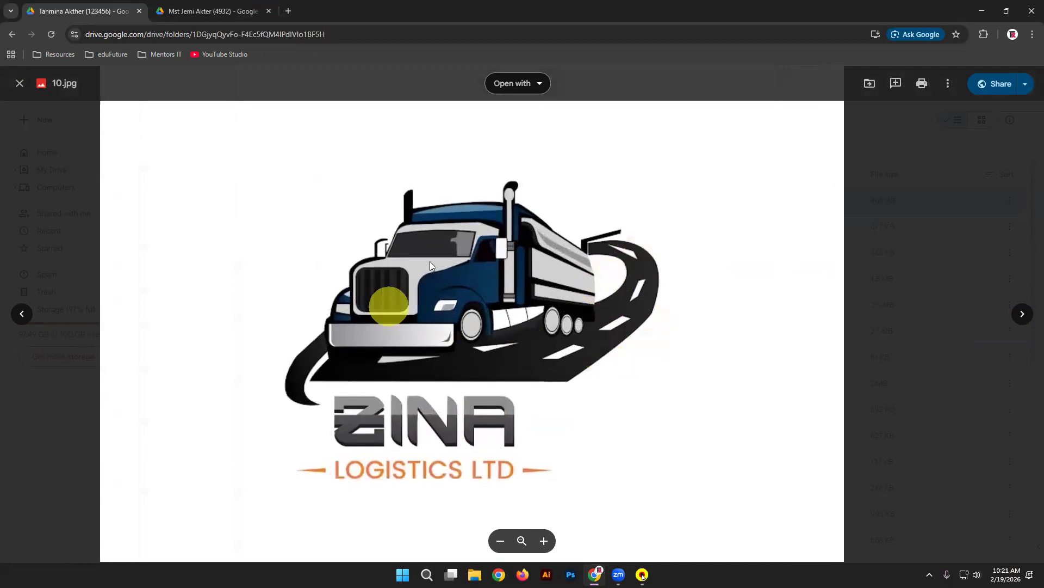
pyautogui.scroll(-2, 725, 293)
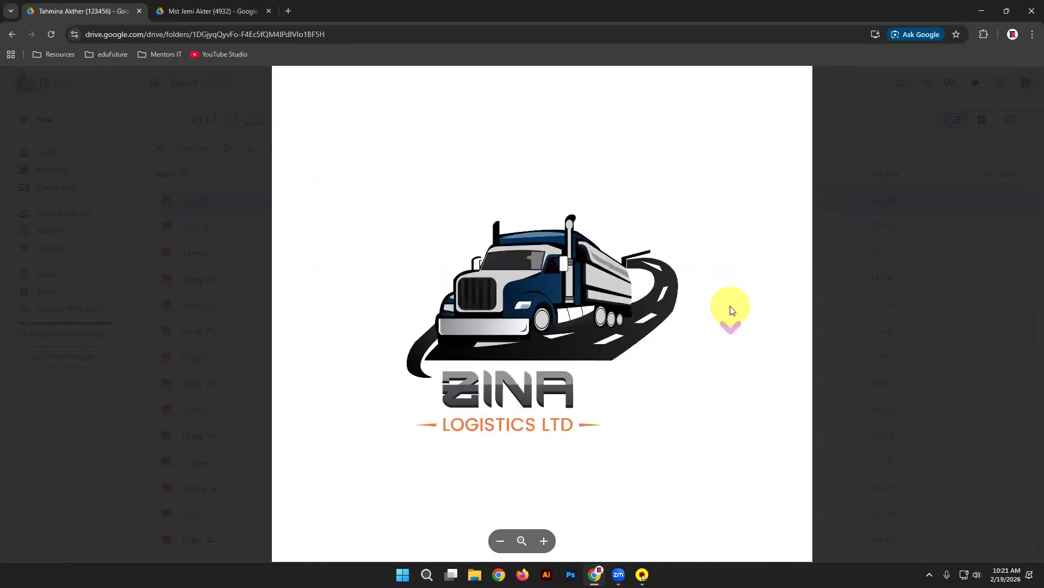
# Step: Continue from 11.jpeg through the Bakers Kitchen bakery images, then close the preview
pyautogui.click(1023, 314)
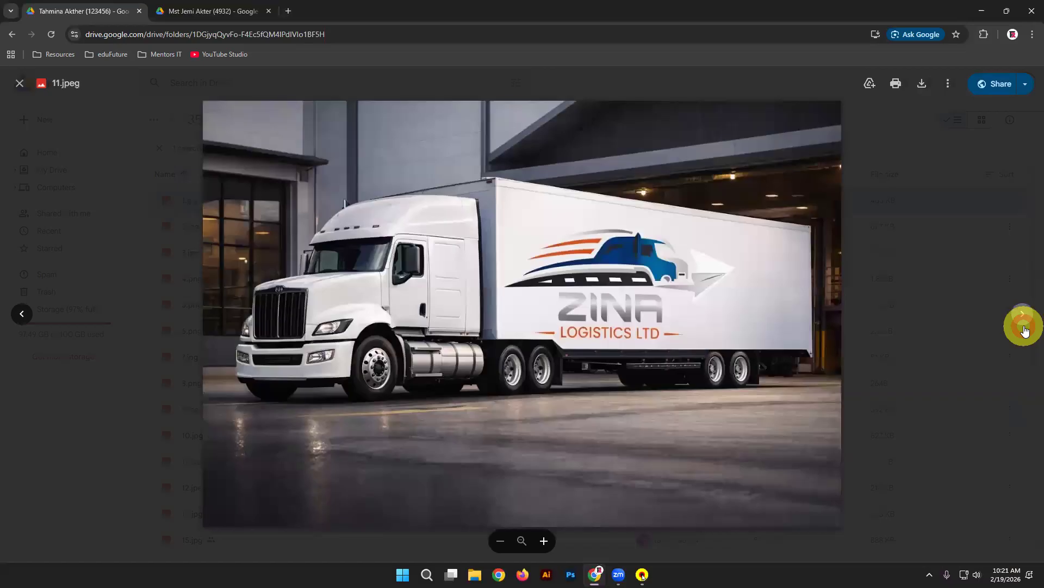
pyautogui.click(1023, 314)
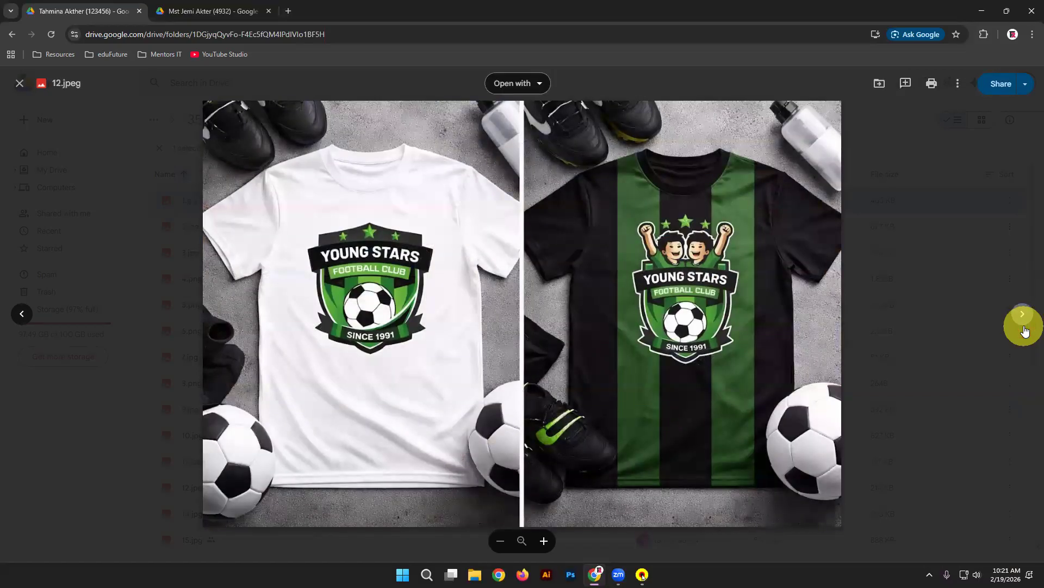
pyautogui.click(1022, 314)
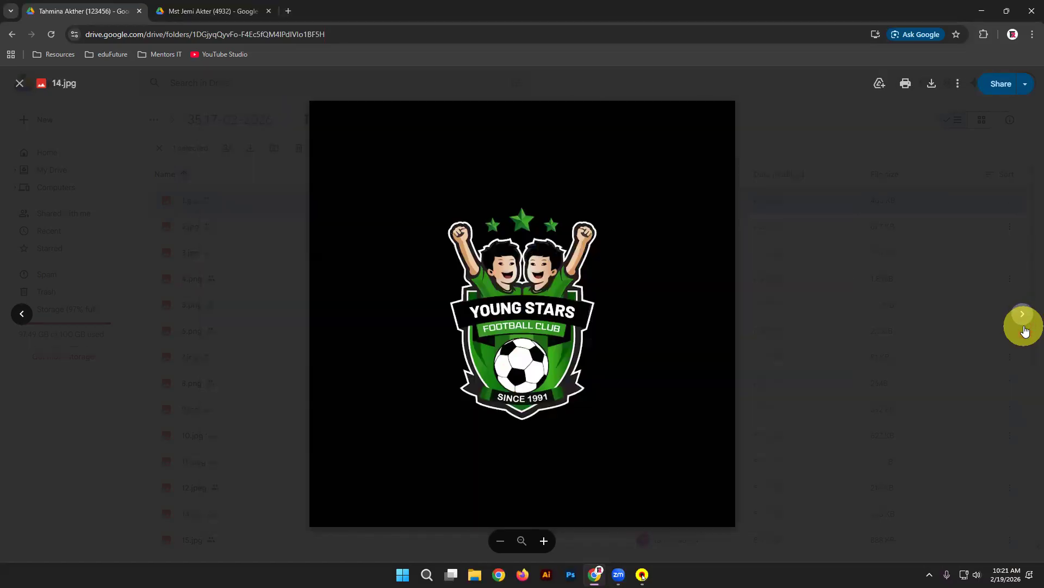
pyautogui.click(1024, 326)
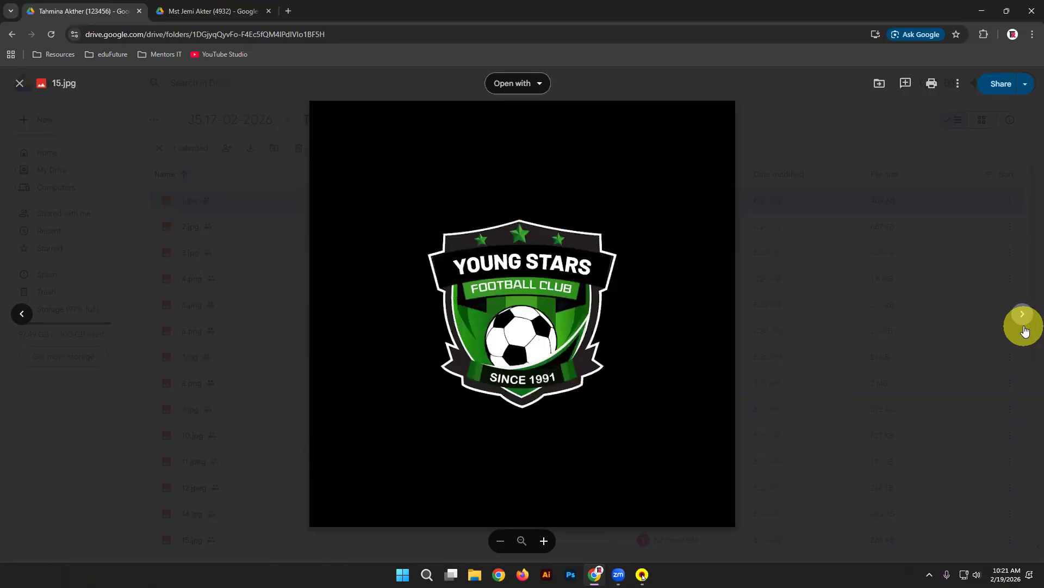
pyautogui.click(1024, 326)
pyautogui.click(1023, 327)
pyautogui.click(1024, 327)
pyautogui.click(1024, 326)
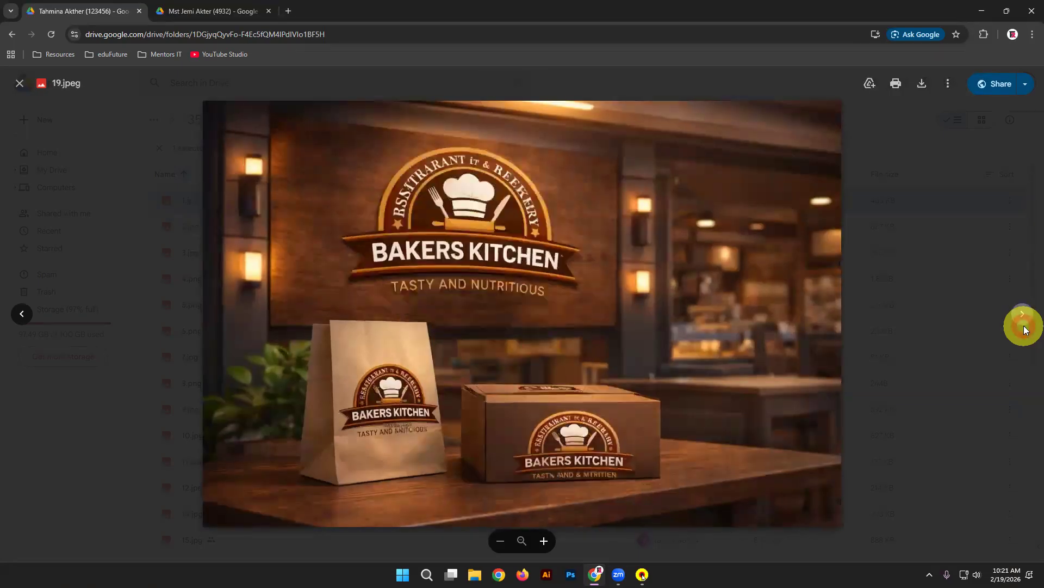
pyautogui.click(951, 290)
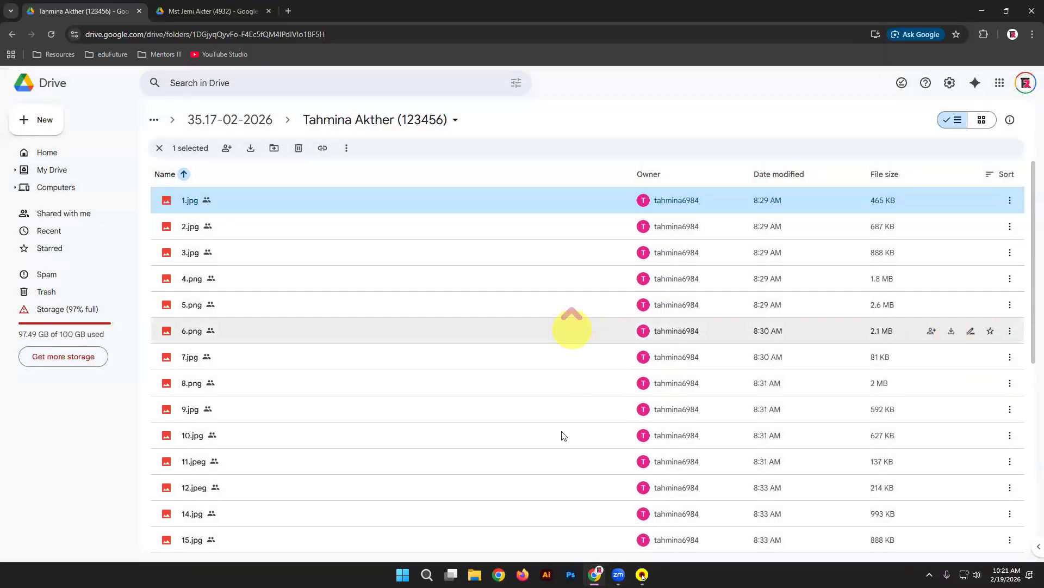
# Step: Open the bangla typography image and step back through 28.jpg and 27.jpg to 26.jpg
pyautogui.scroll(-7, 454, 530)
pyautogui.scroll(2, 423, 536)
pyautogui.scroll(-2, 424, 540)
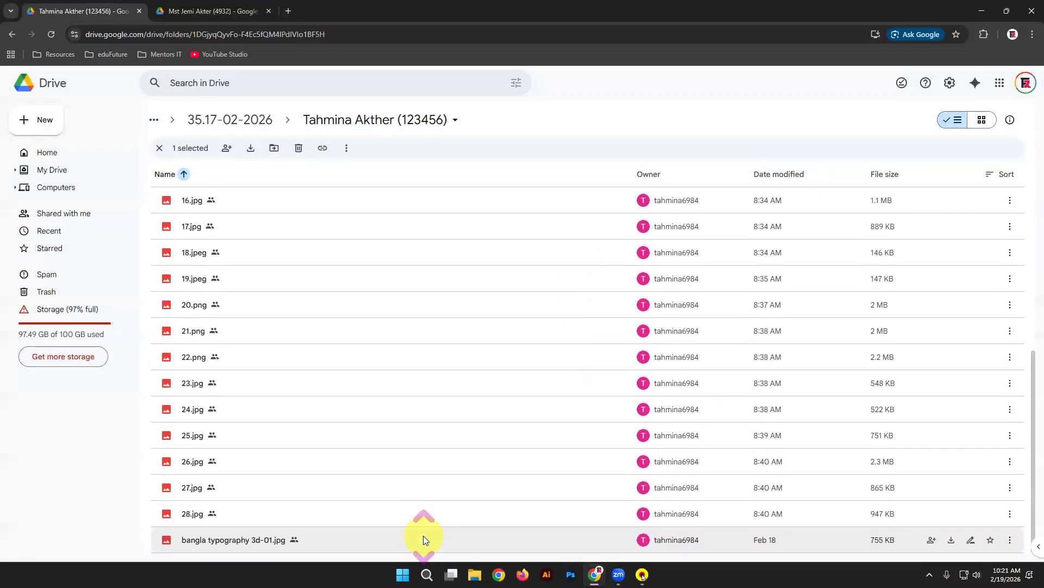
pyautogui.doubleClick(423, 535)
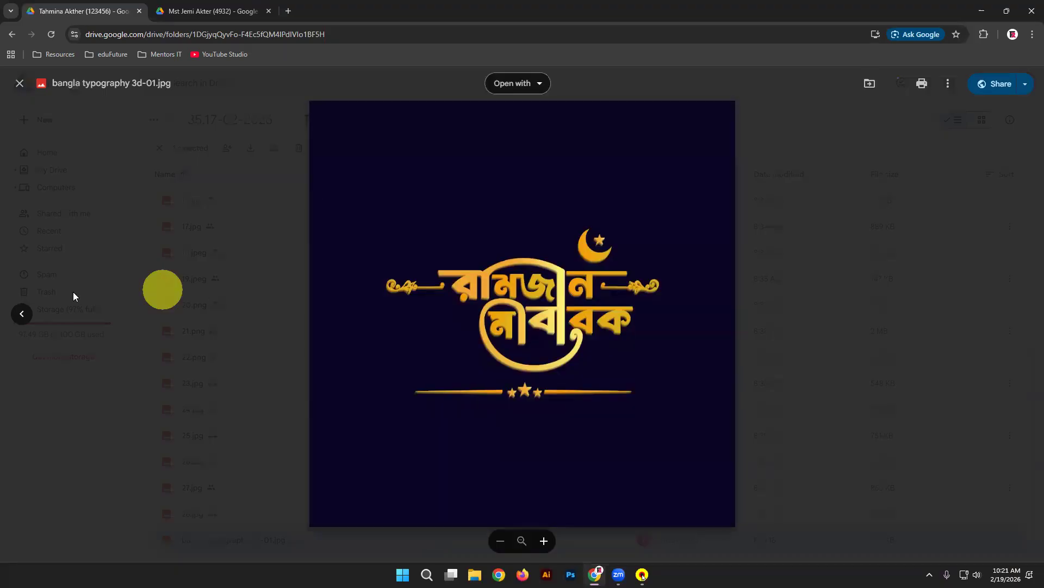
pyautogui.click(22, 312)
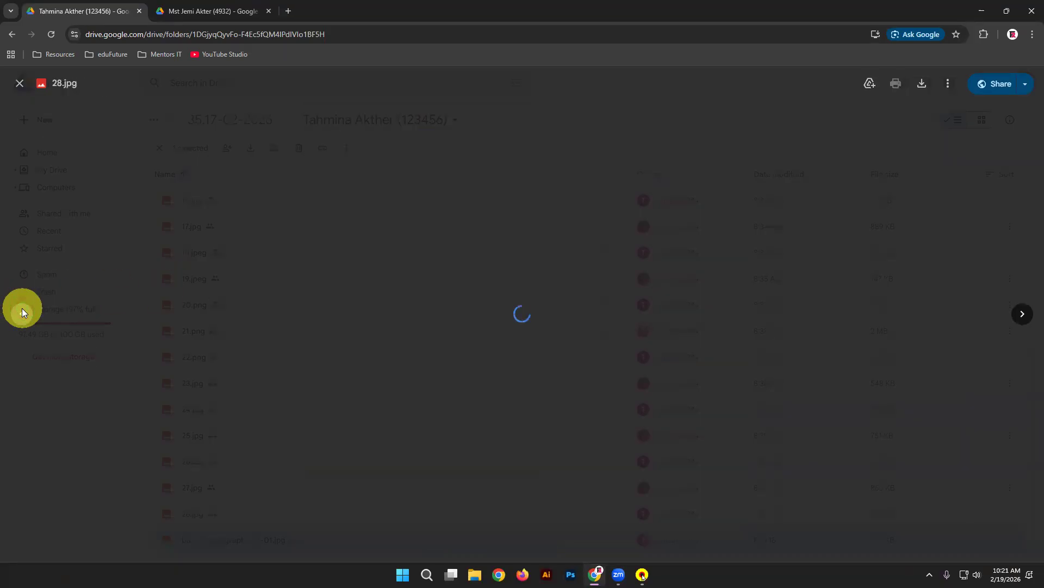
pyautogui.click(26, 310)
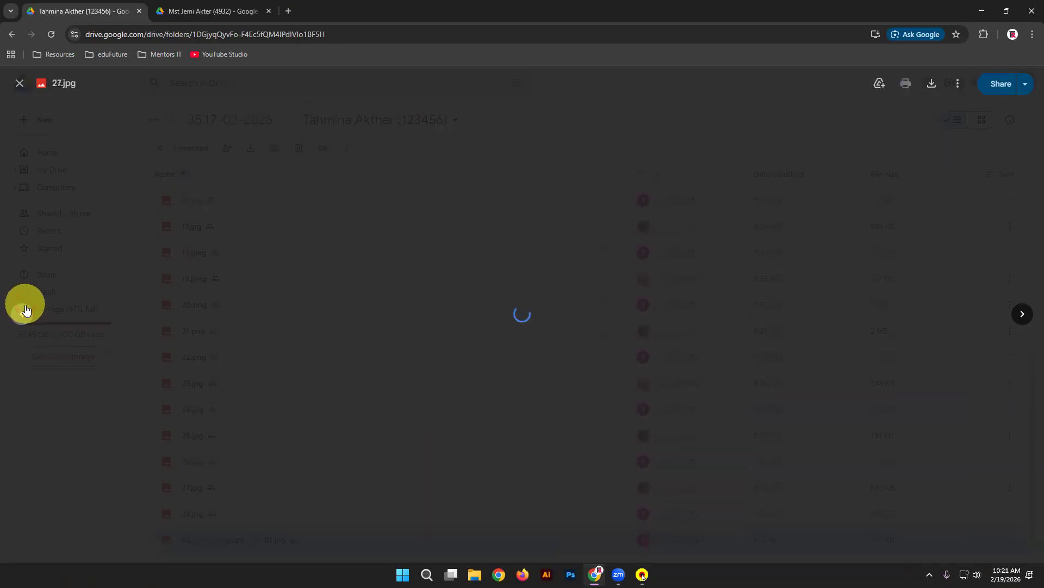
pyautogui.click(26, 309)
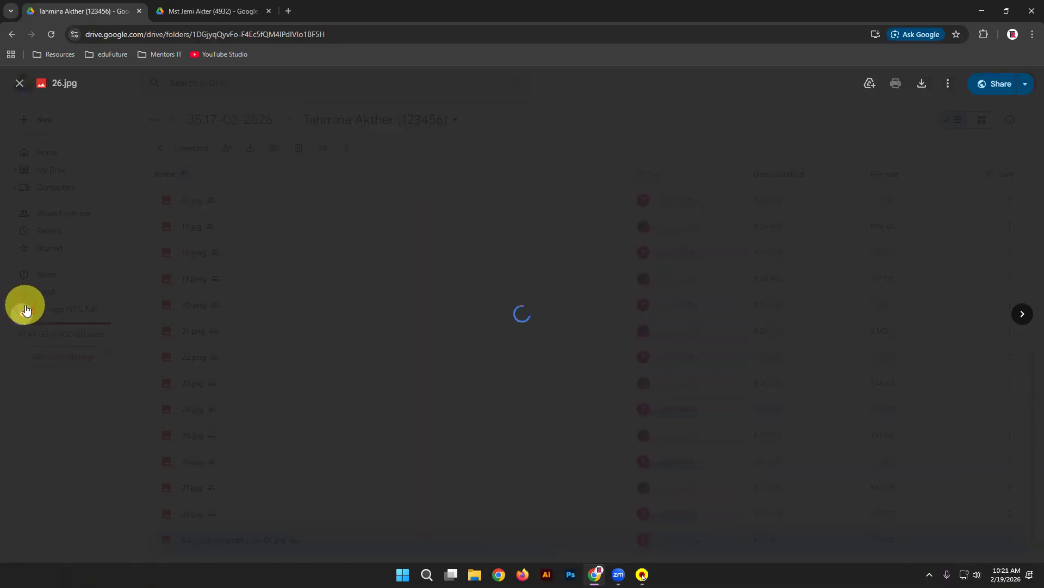
# Step: Mark comment regions over the image's figures, then discard the unfinished comments
pyautogui.scroll(5, 801, 197)
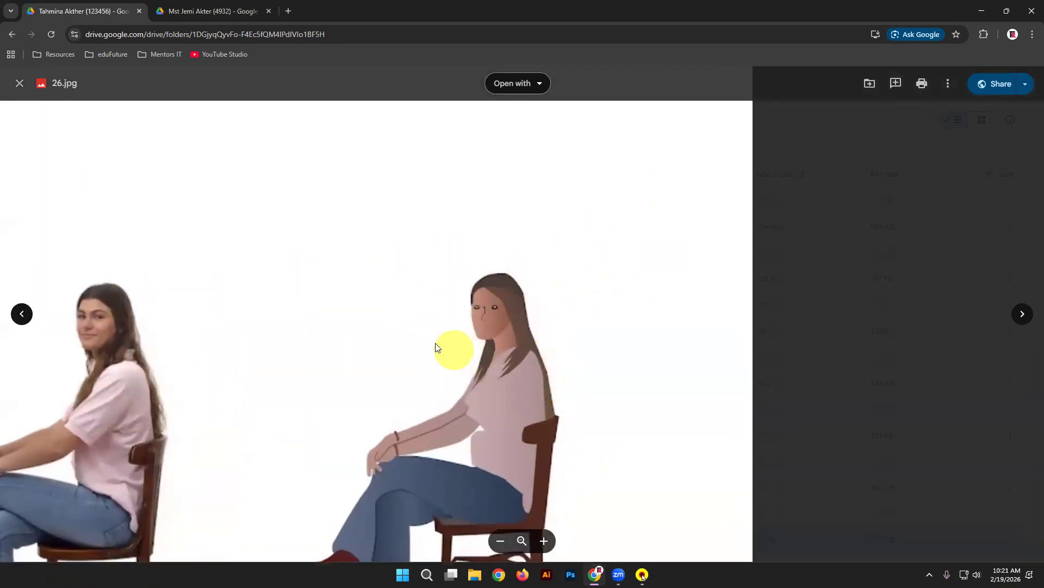
pyautogui.scroll(-5, 761, 327)
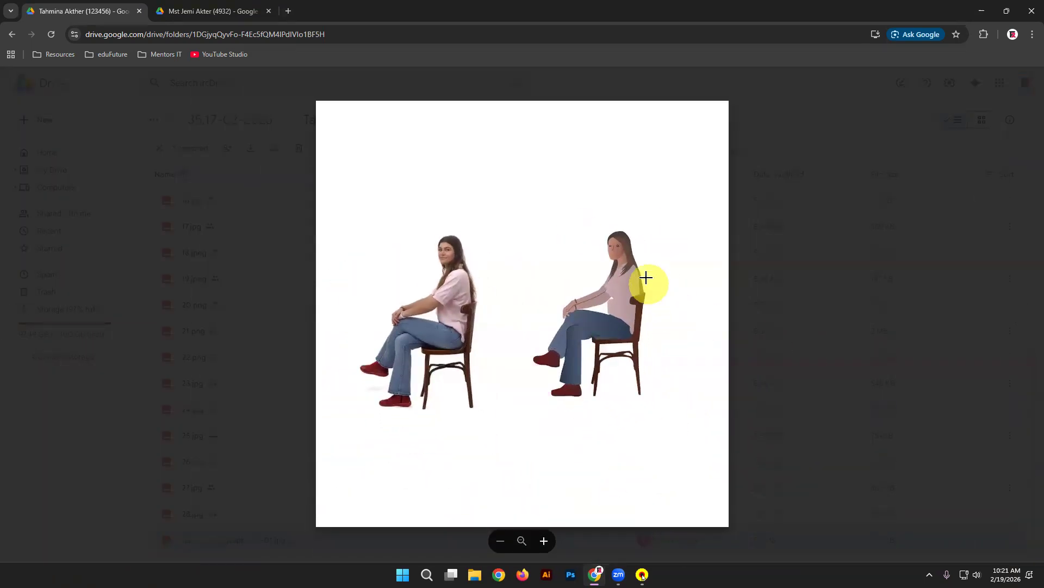
pyautogui.moveTo(397, 286); pyautogui.dragTo(553, 365)
pyautogui.moveTo(572, 284); pyautogui.dragTo(709, 386)
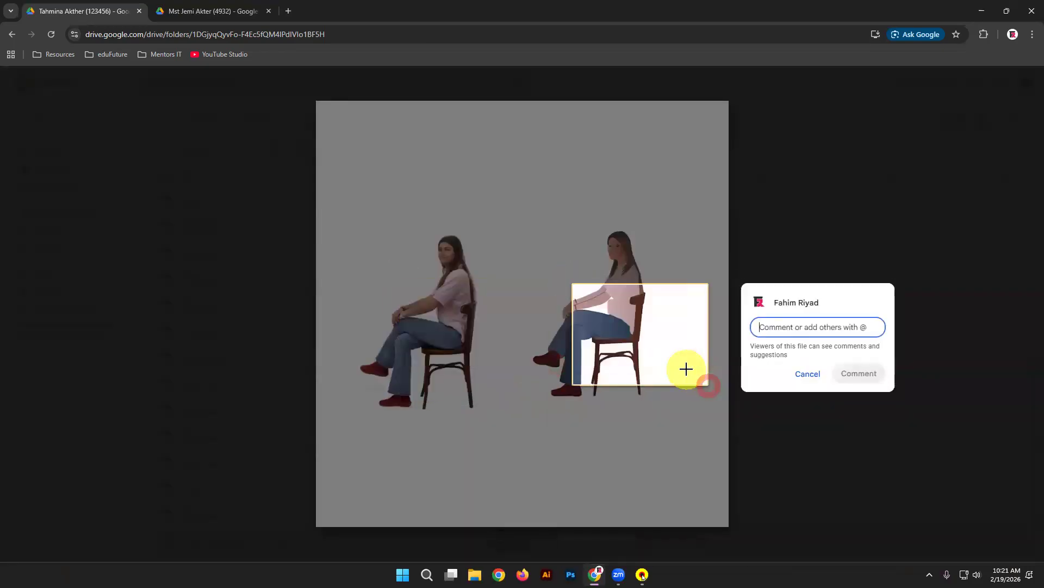
pyautogui.click(808, 373)
pyautogui.moveTo(559, 297); pyautogui.dragTo(681, 390)
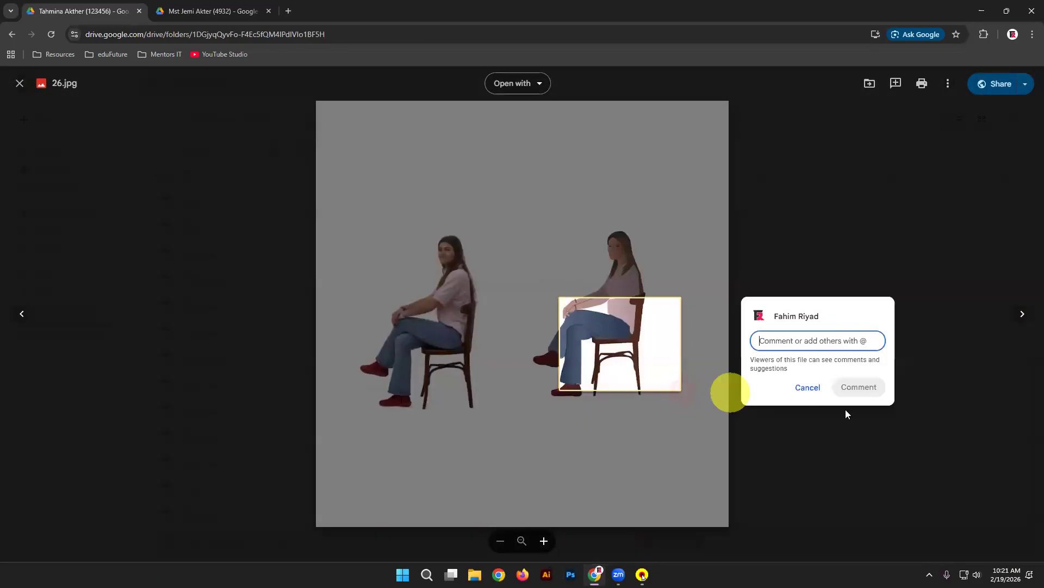
pyautogui.click(808, 387)
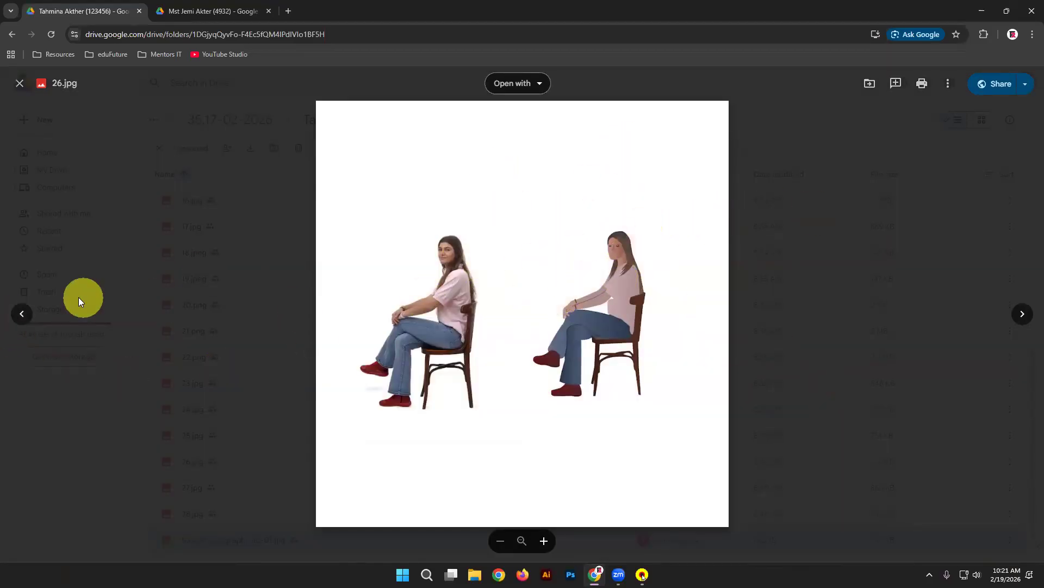
# Step: Step back through 25.jpg, the Solid Build logo and 23.jpg to 22.png, then return to 35.17-02-2026
pyautogui.click(20, 319)
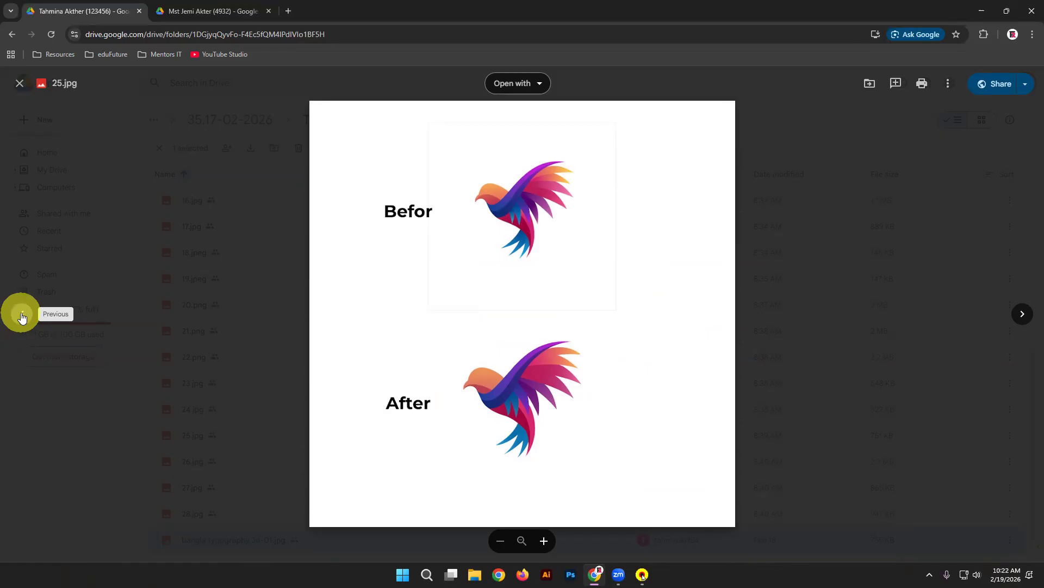
pyautogui.click(22, 316)
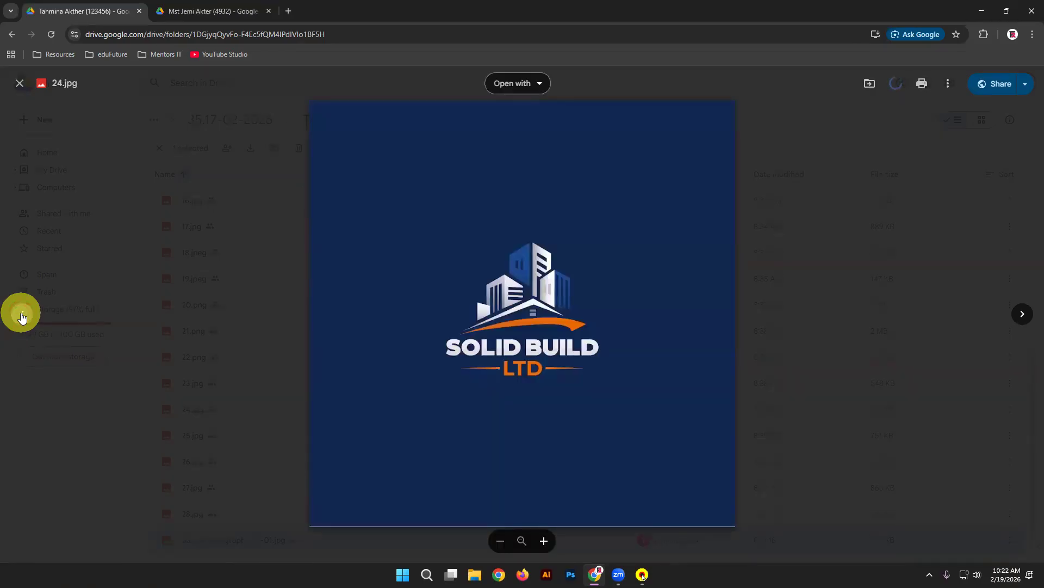
pyautogui.click(22, 315)
pyautogui.click(22, 317)
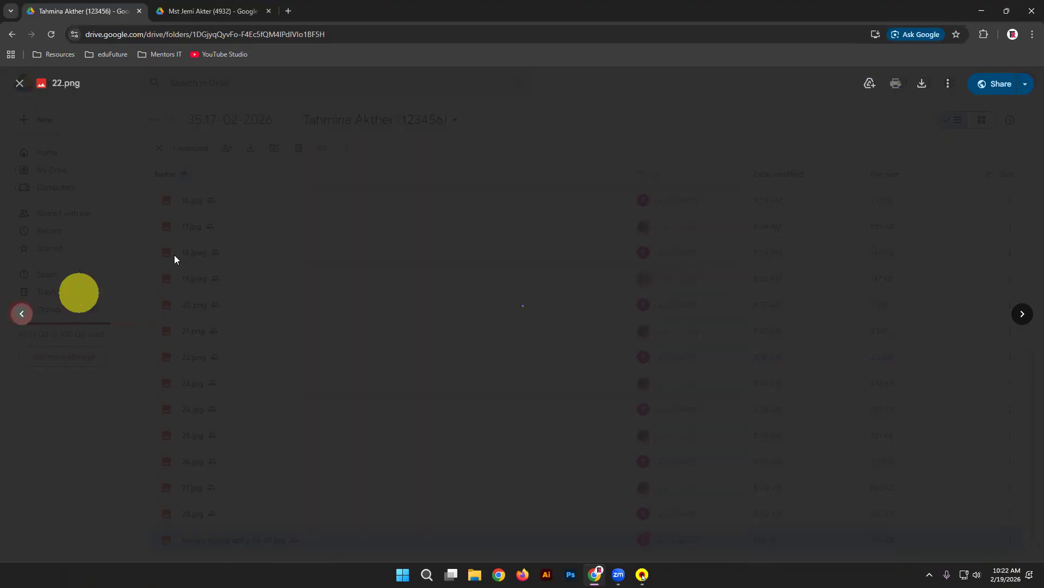
pyautogui.click(223, 222)
pyautogui.click(250, 119)
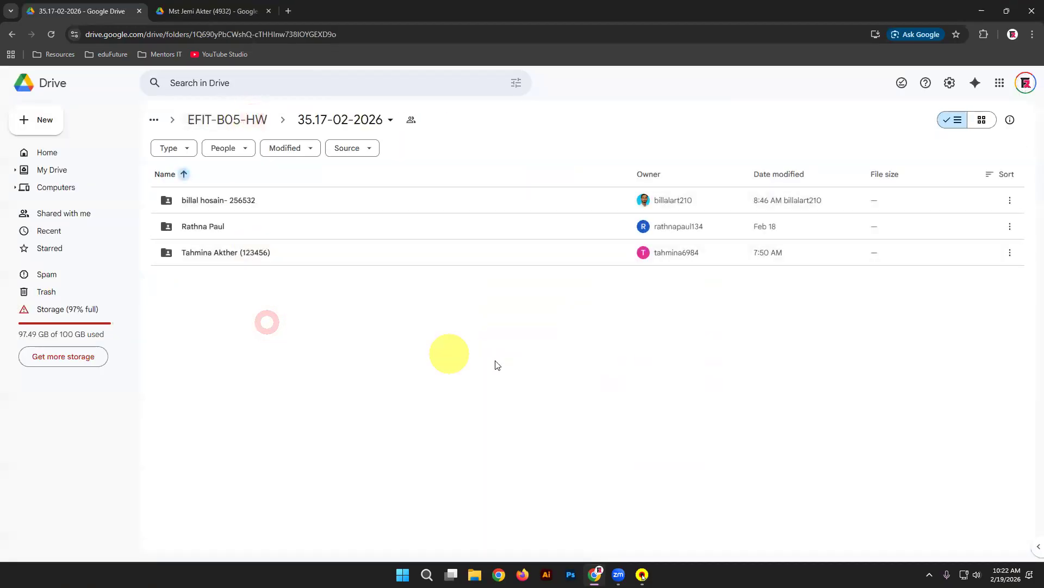
# Step: Create a folder named 36. 19-02-2026 in EFIT-B05-HW, copying the name for reuse
pyautogui.click(222, 253)
pyautogui.click(246, 120)
pyautogui.scroll(-8, 456, 416)
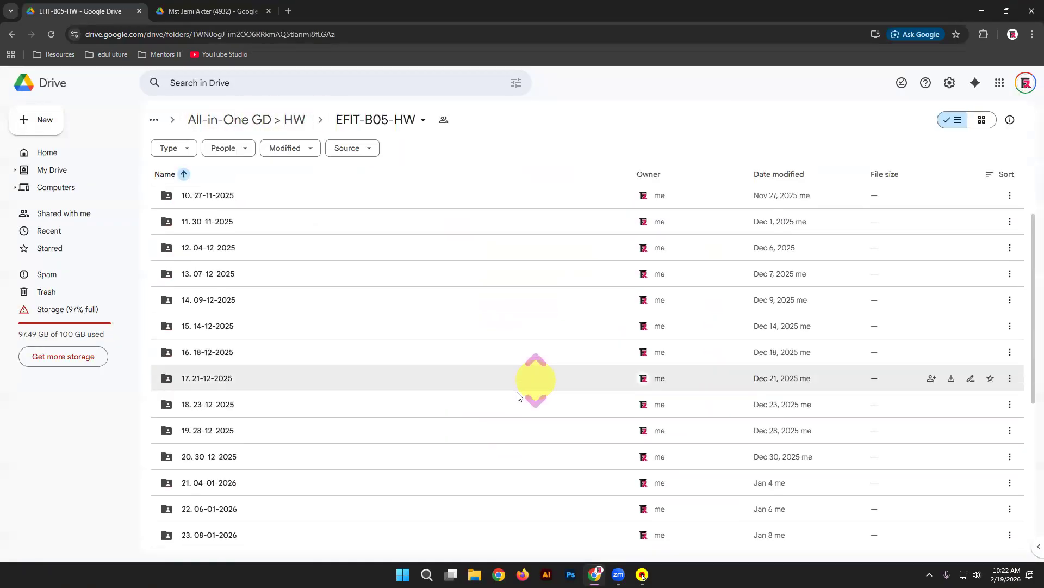
pyautogui.rightClick(140, 262)
pyautogui.click(163, 273)
pyautogui.write('36. 19-02-2026')
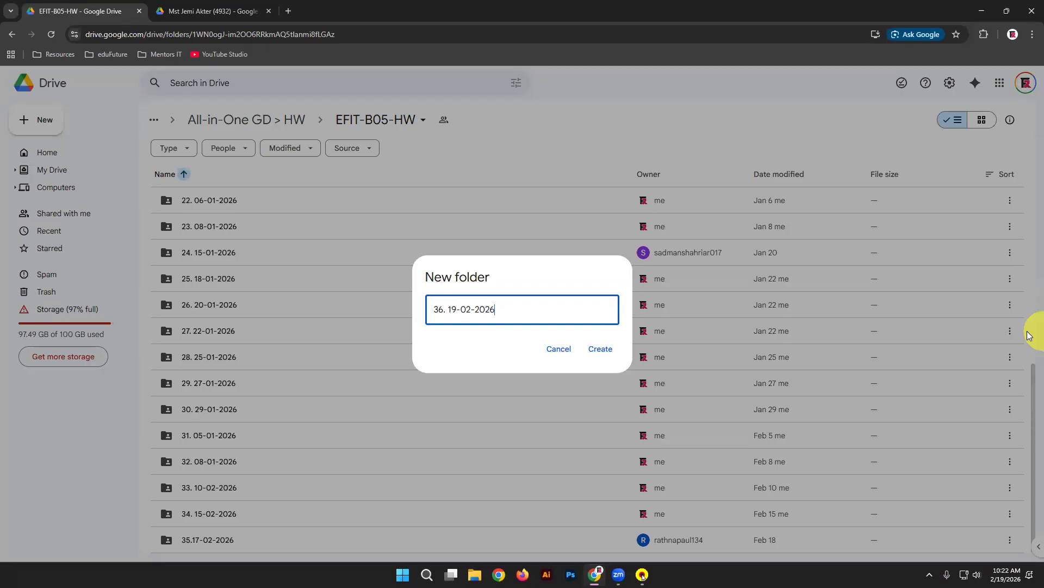
pyautogui.hotkey('ctrl', 'a')
pyautogui.hotkey('ctrl', 'c')
pyautogui.click(600, 348)
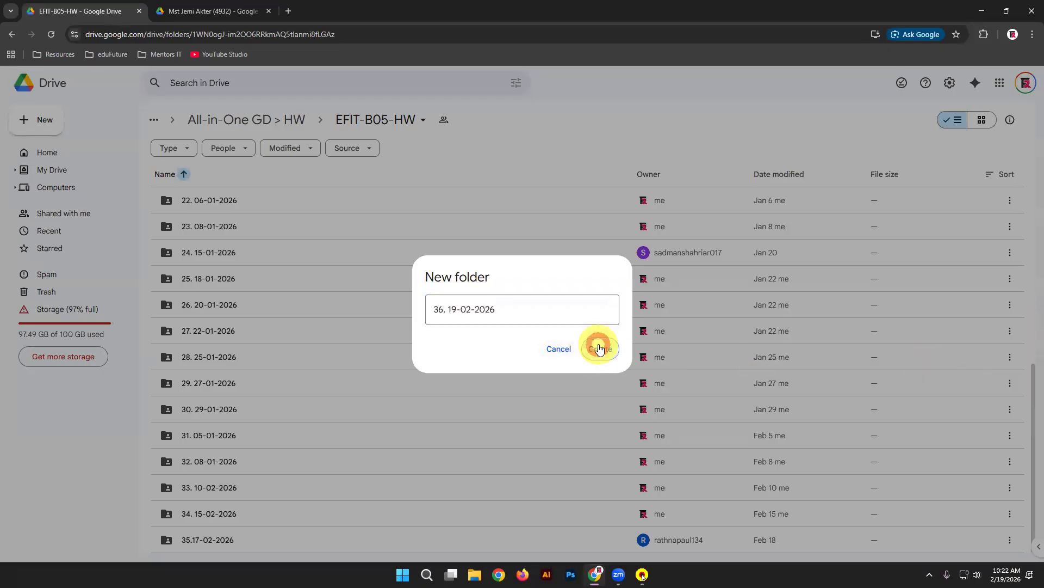
# Step: Create the same 36. 19-02-2026 folder in MIA_GD_B03-HW by pasting the name
pyautogui.click(245, 11)
pyautogui.click(256, 120)
pyautogui.rightClick(283, 321)
pyautogui.click(280, 120)
pyautogui.rightClick(141, 330)
pyautogui.click(179, 342)
pyautogui.hotkey('ctrl', 'v')
pyautogui.click(614, 351)
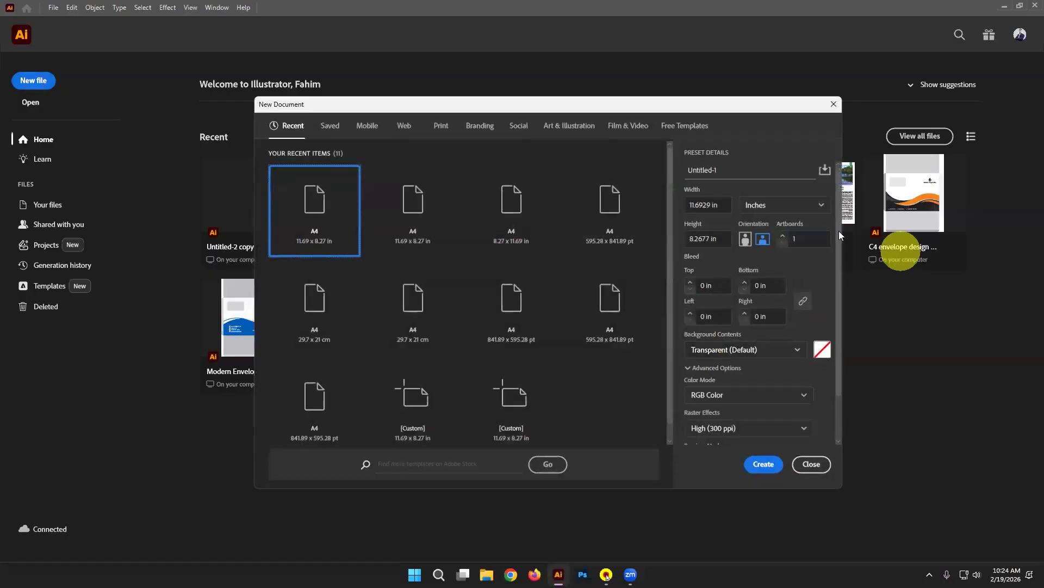
# Step: Create the A4 document and draw a straight horizontal line with the Pen tool
pyautogui.click(771, 466)
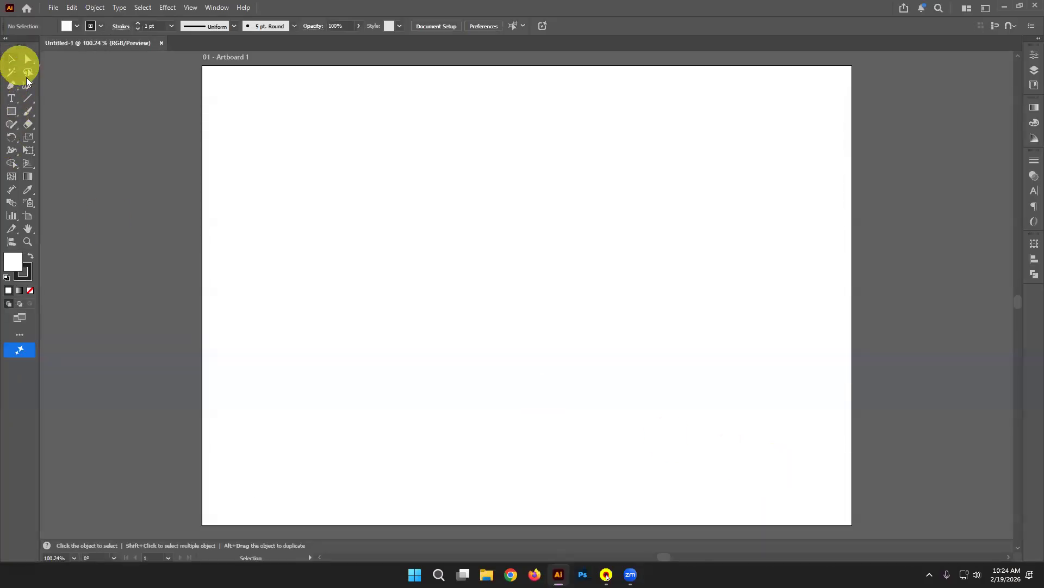
pyautogui.click(12, 85)
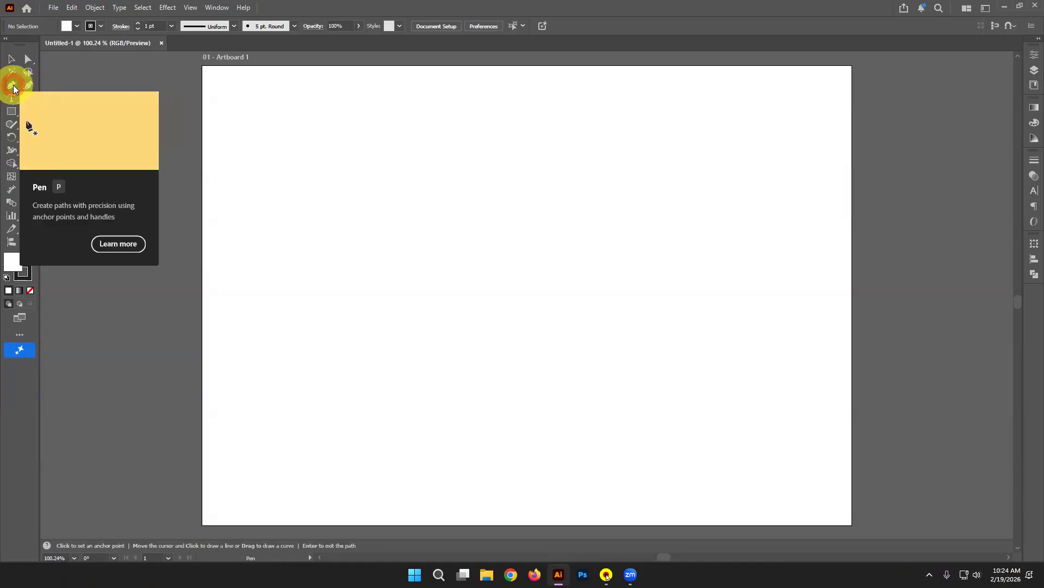
pyautogui.click(337, 216)
pyautogui.click(570, 216)
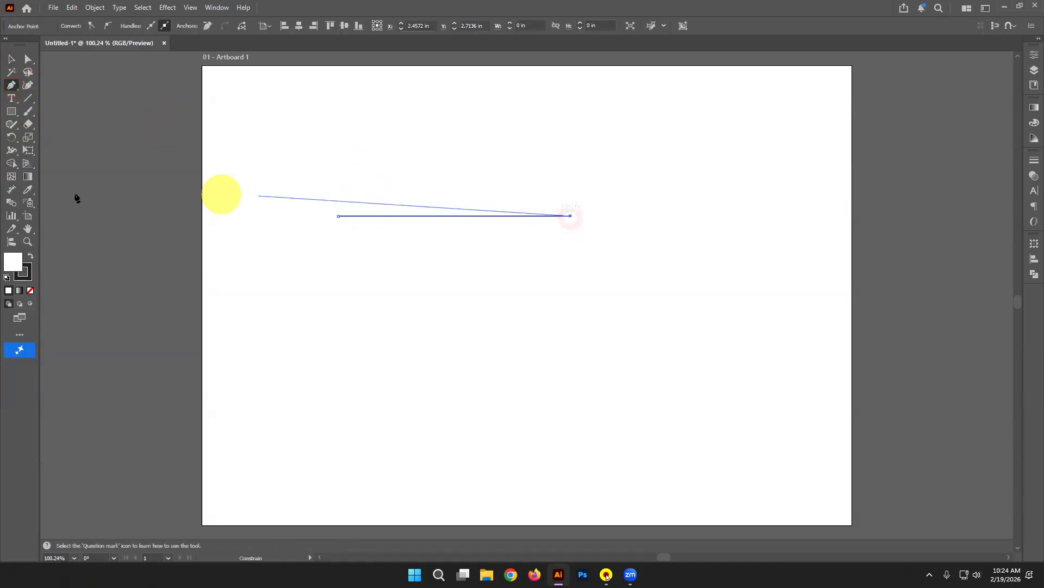
pyautogui.click(11, 57)
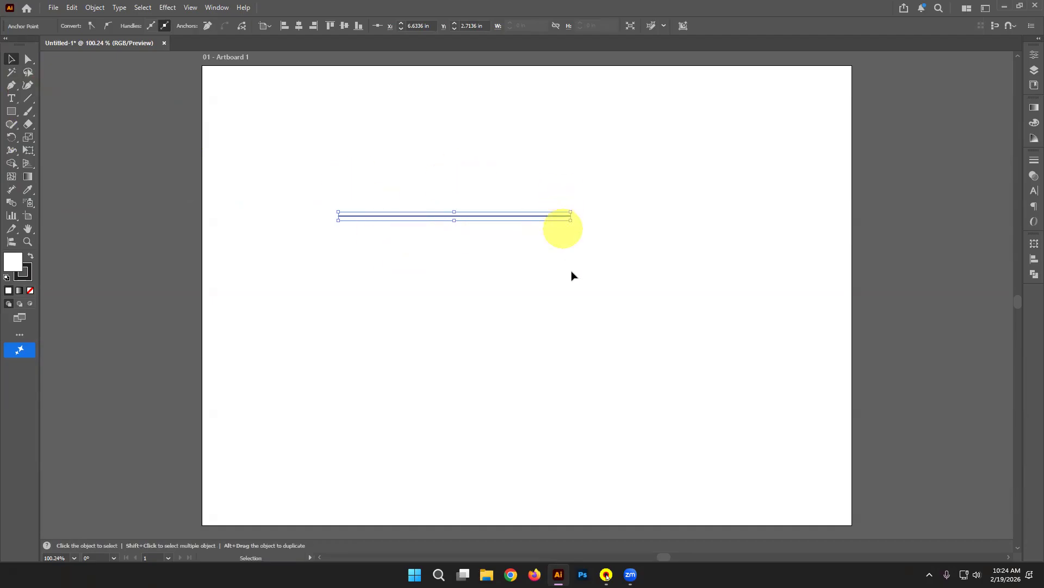
# Step: Add two anchor points on the line and drag them up and down into a zigzag
pyautogui.click(12, 86)
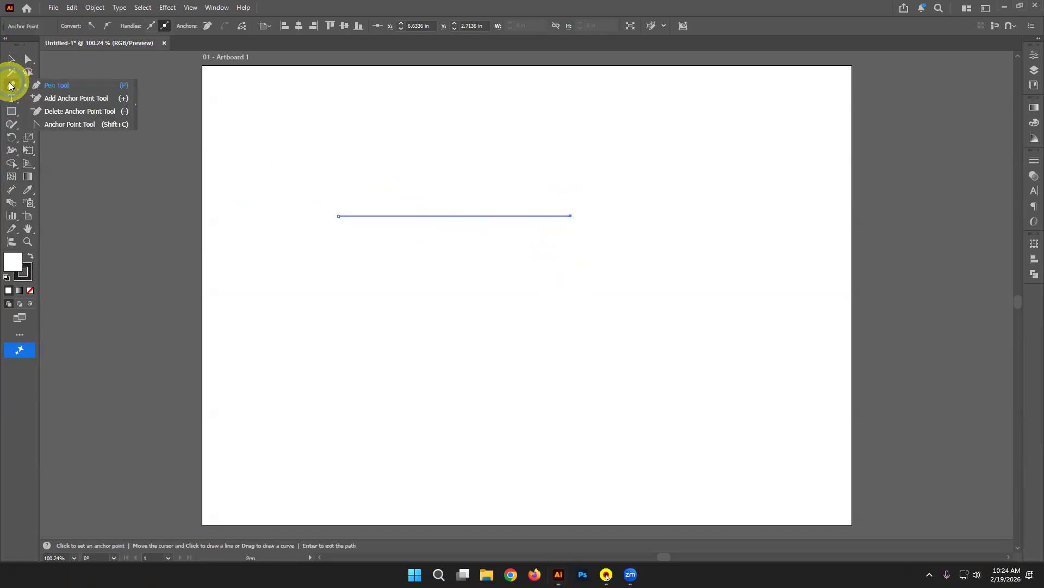
pyautogui.click(62, 99)
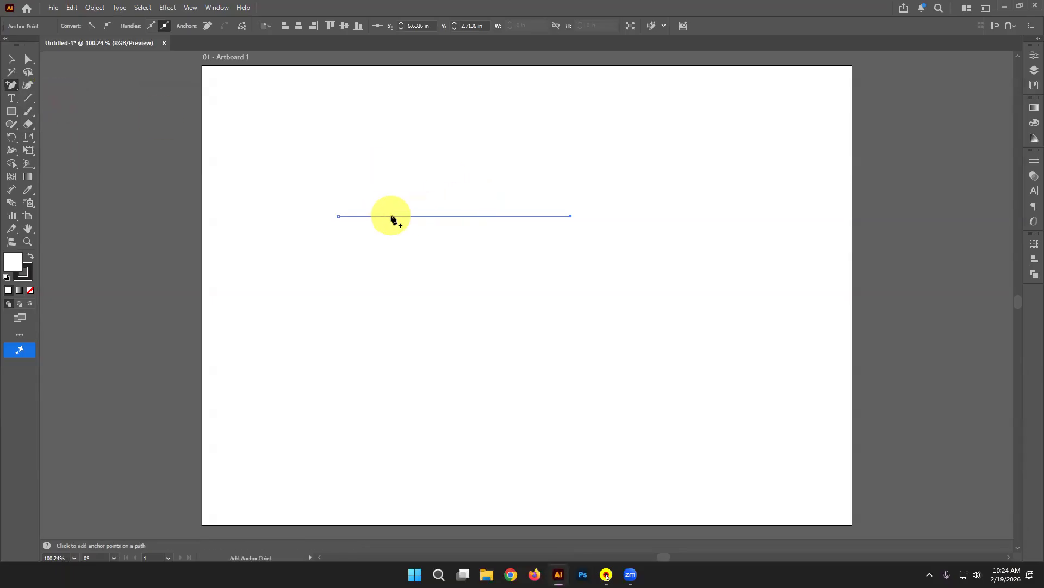
pyautogui.click(392, 216)
pyautogui.click(491, 216)
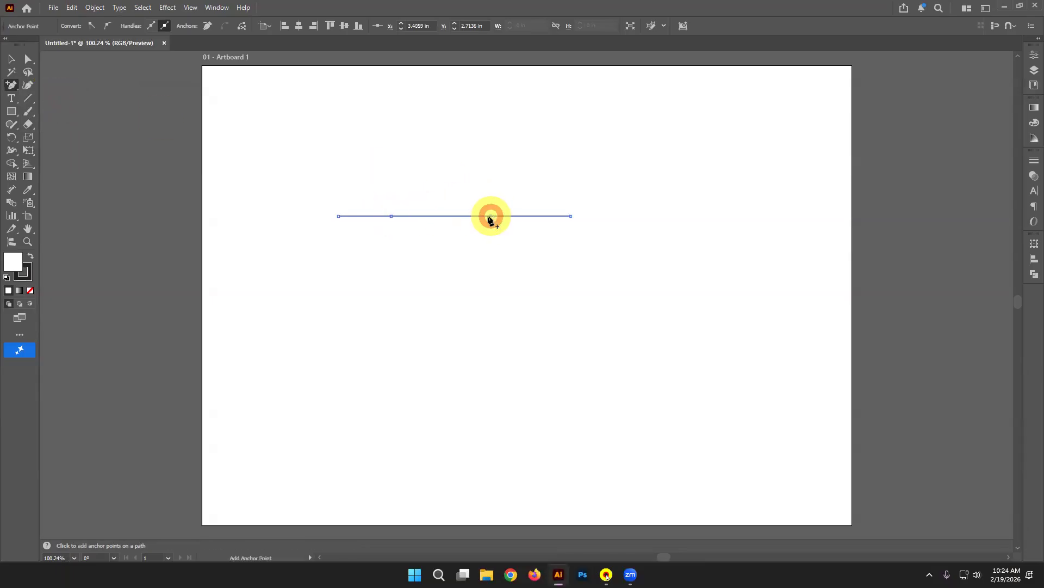
pyautogui.click(28, 84)
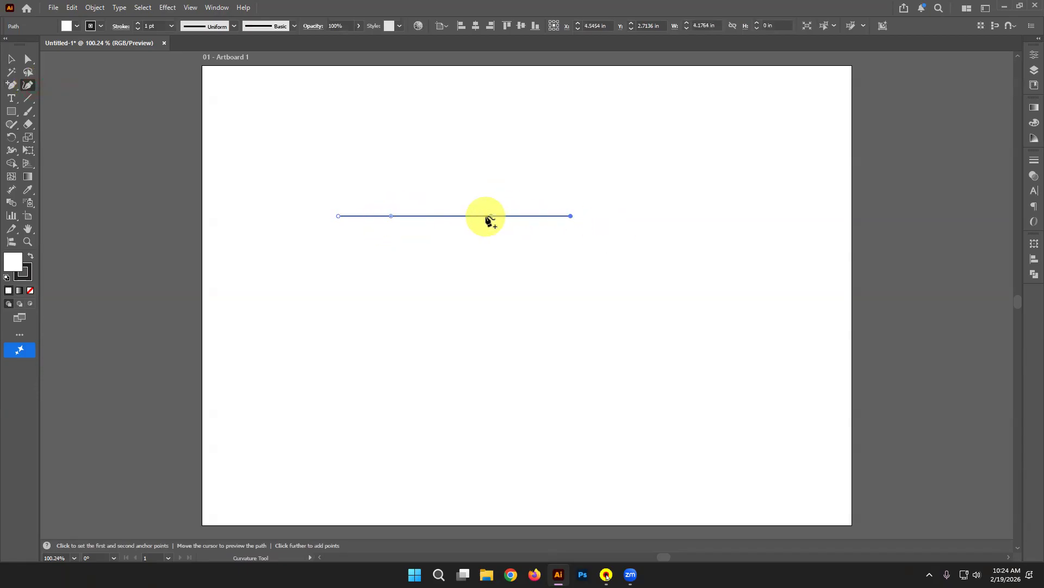
pyautogui.moveTo(491, 216); pyautogui.dragTo(491, 238)
pyautogui.moveTo(391, 216)
pyautogui.mouseDown()
pyautogui.moveTo(412, 203)
pyautogui.moveTo(401, 201)
pyautogui.moveTo(430, 202)
pyautogui.moveTo(402, 202)
pyautogui.mouseUp()
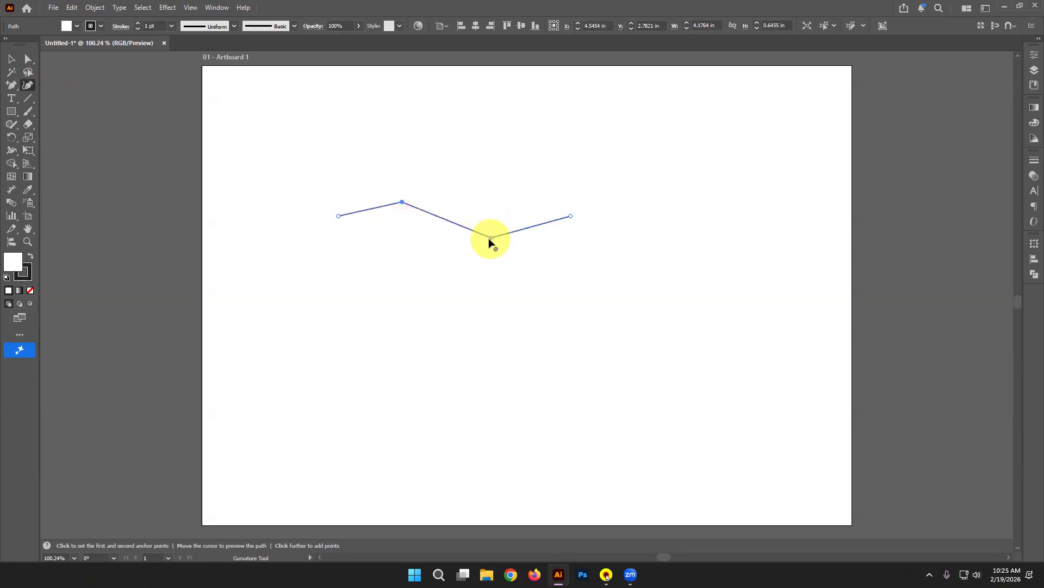
# Step: Round off the zigzag path's corners into a wavy curve
pyautogui.click(29, 58)
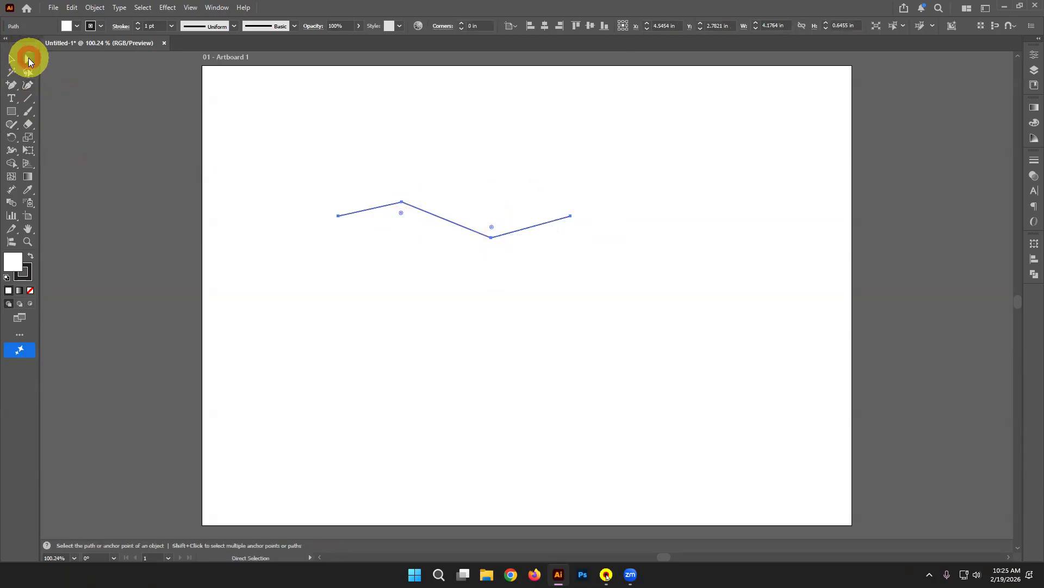
pyautogui.moveTo(401, 213); pyautogui.dragTo(384, 294)
pyautogui.click(12, 58)
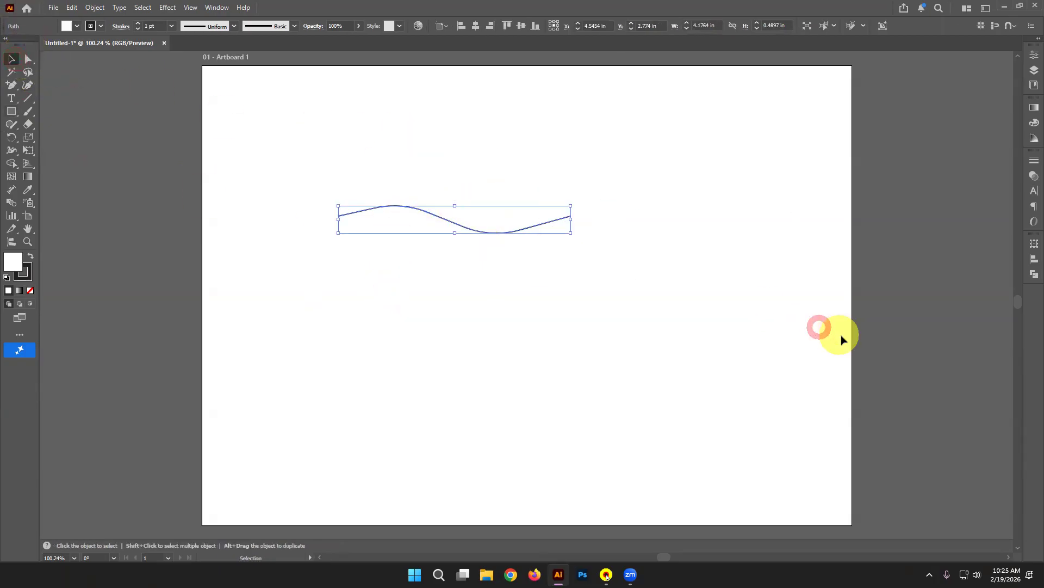
pyautogui.click(661, 370)
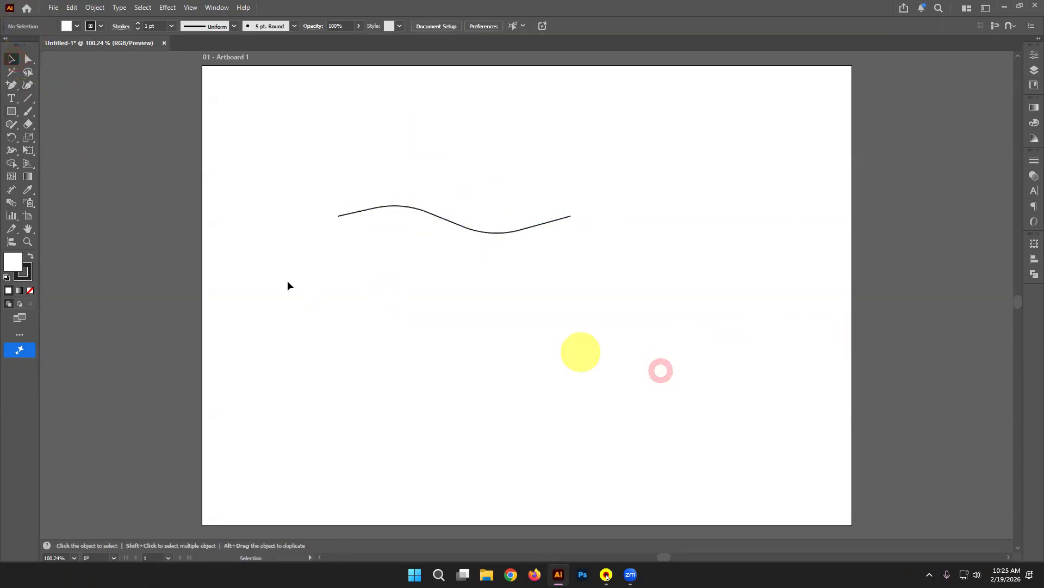
# Step: Draw a second, longer five-point wave below the first with the Curvature tool
pyautogui.click(28, 85)
pyautogui.click(315, 302)
pyautogui.click(423, 314)
pyautogui.click(453, 301)
pyautogui.click(561, 325)
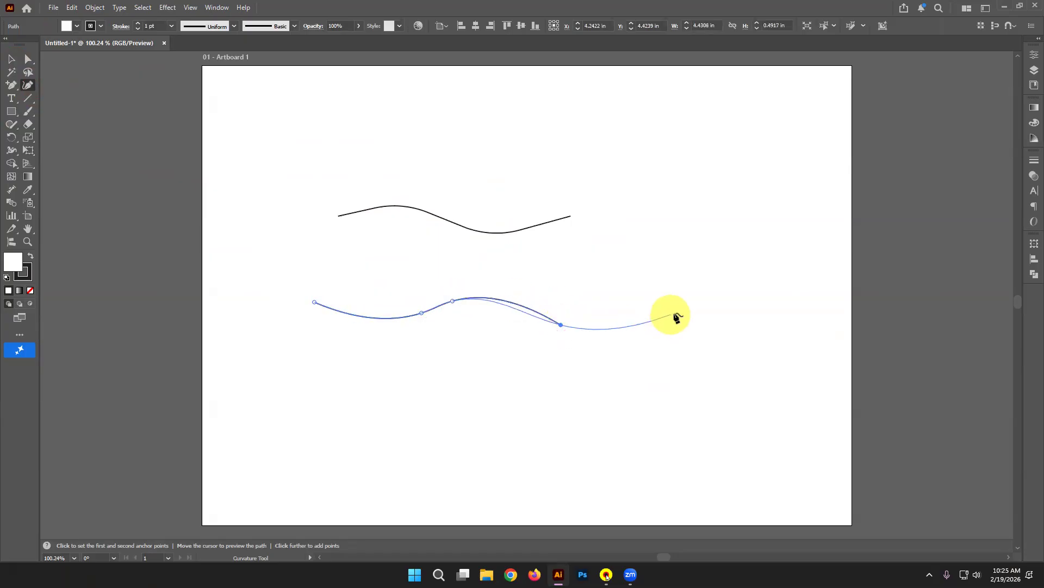
pyautogui.click(674, 315)
pyautogui.click(11, 58)
pyautogui.click(575, 442)
# Step: Draw a straight horizontal line above both waves with the Line Segment tool
pyautogui.moveTo(776, 435); pyautogui.dragTo(288, 279)
pyautogui.click(431, 156)
pyautogui.click(28, 98)
pyautogui.moveTo(412, 138); pyautogui.dragTo(729, 134)
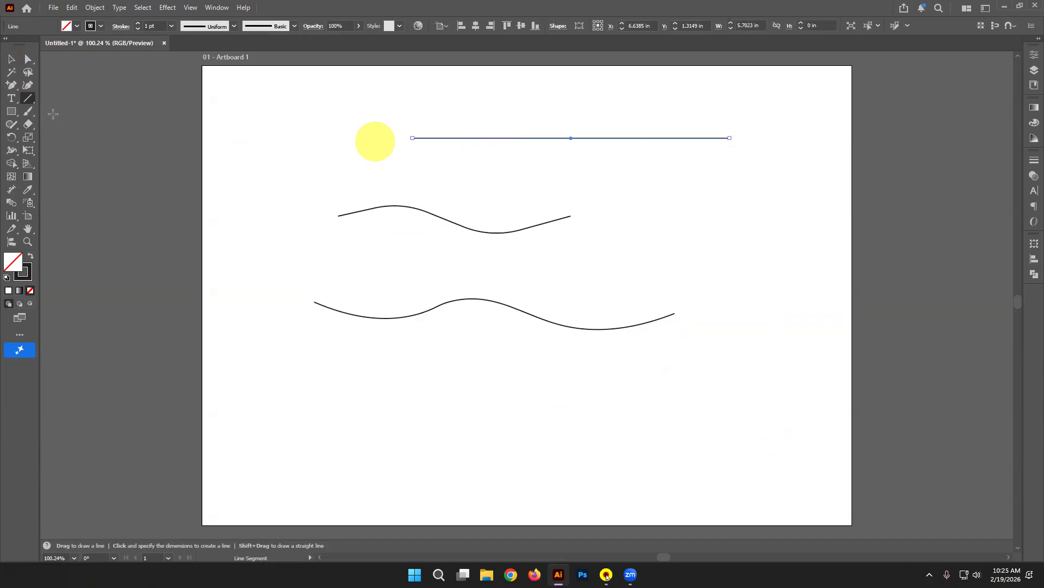
# Step: Browse the Object, Type and Select menus, then cancel the line options dialog
pyautogui.click(96, 7)
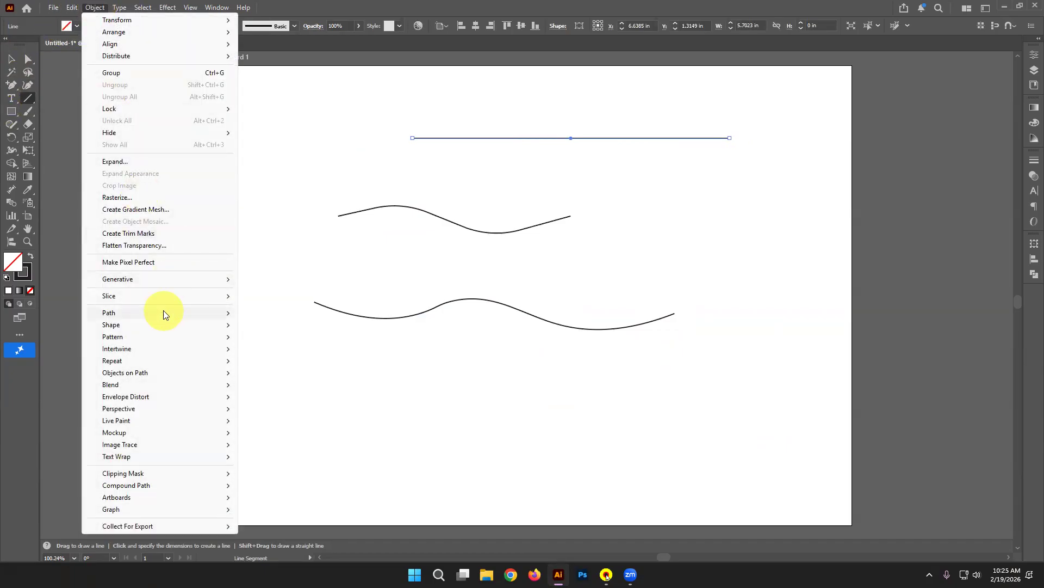
pyautogui.moveTo(163, 311)
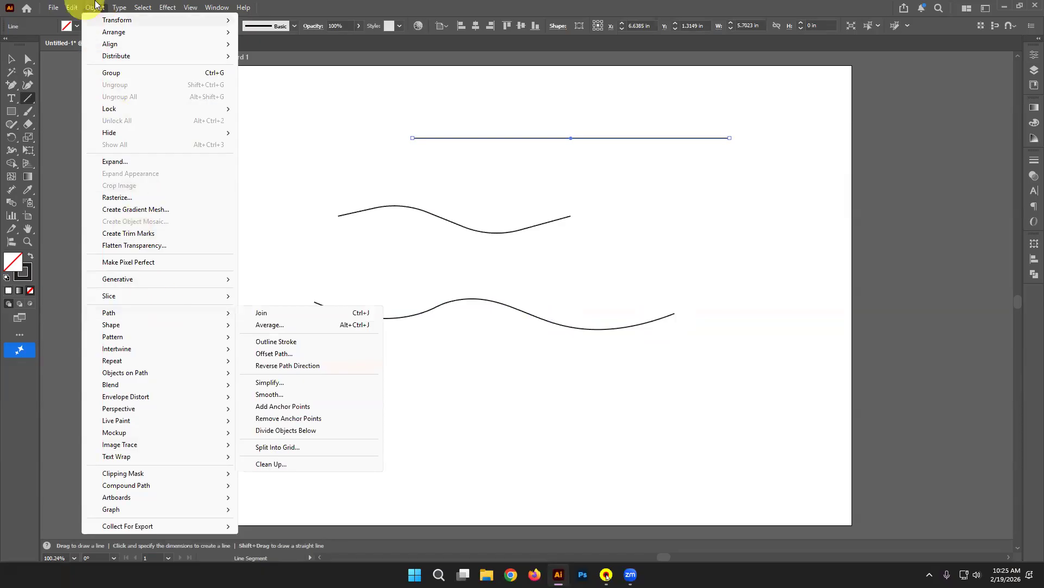
pyautogui.click(119, 8)
pyautogui.click(136, 8)
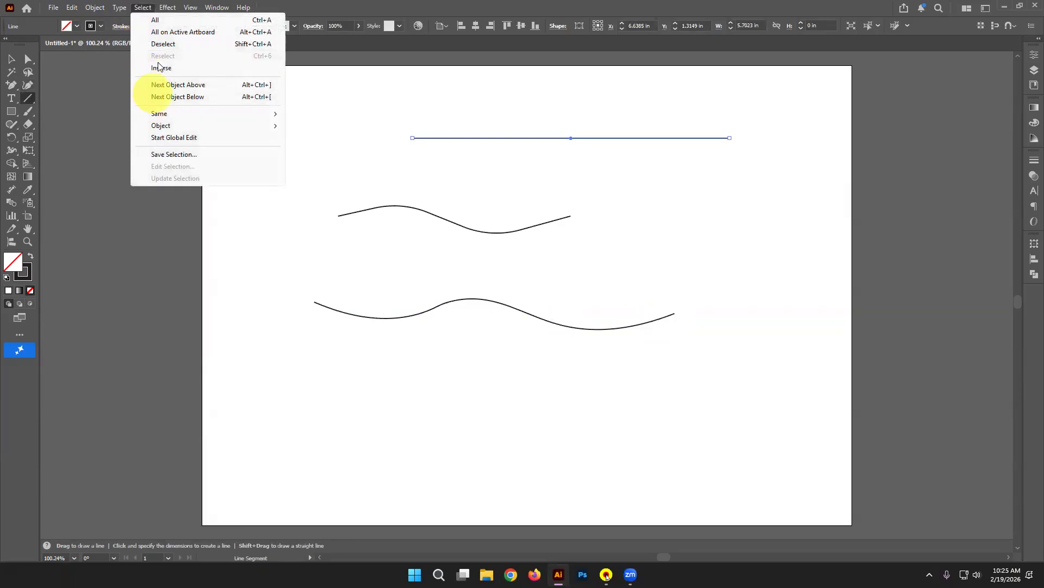
pyautogui.moveTo(156, 124)
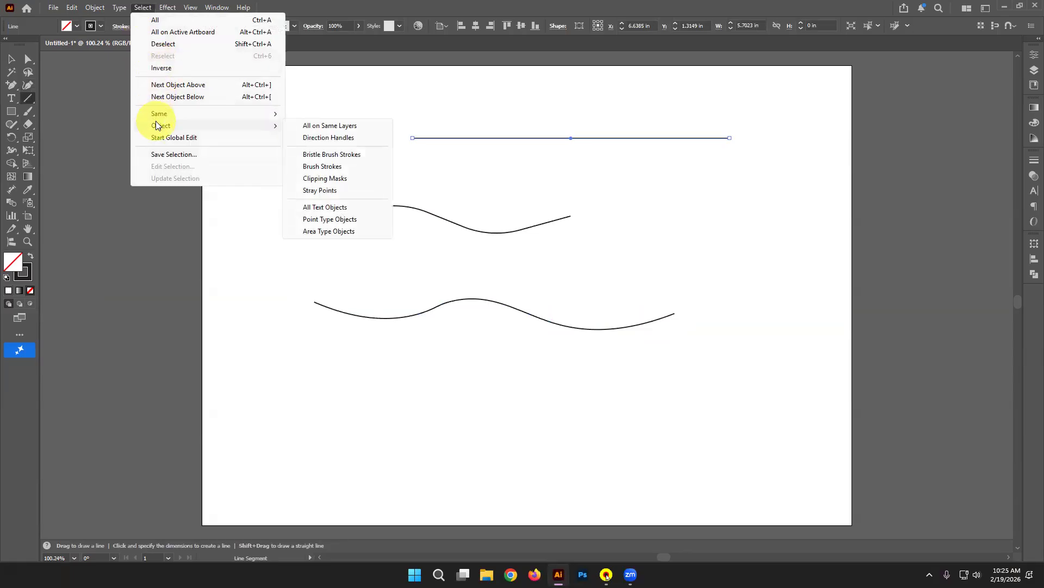
pyautogui.click(247, 479)
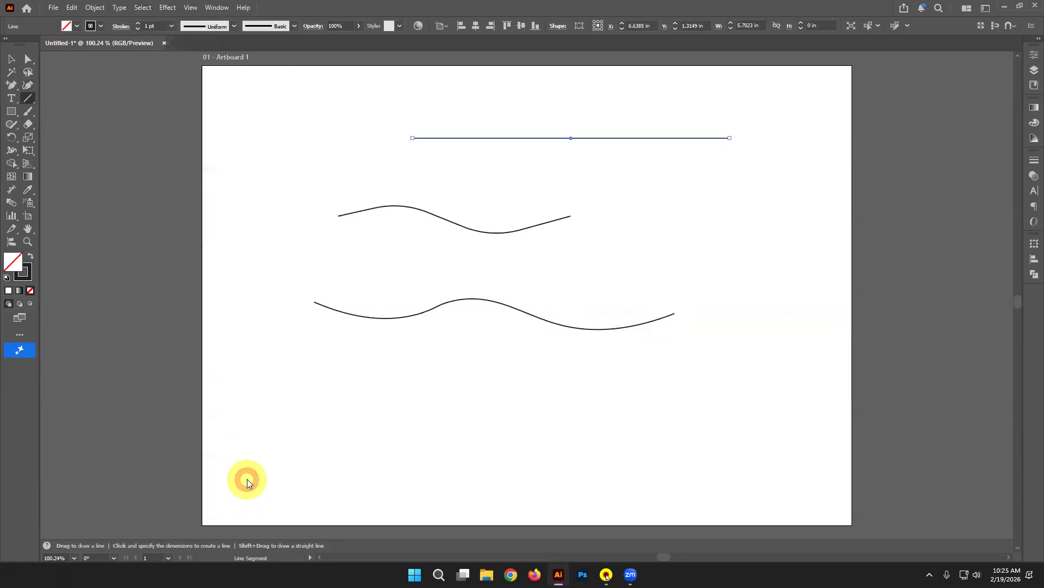
pyautogui.click(549, 324)
# Step: Marquee-select all three practice paths and delete them
pyautogui.click(11, 59)
pyautogui.moveTo(217, 94); pyautogui.dragTo(823, 467)
pyautogui.press('Delete')
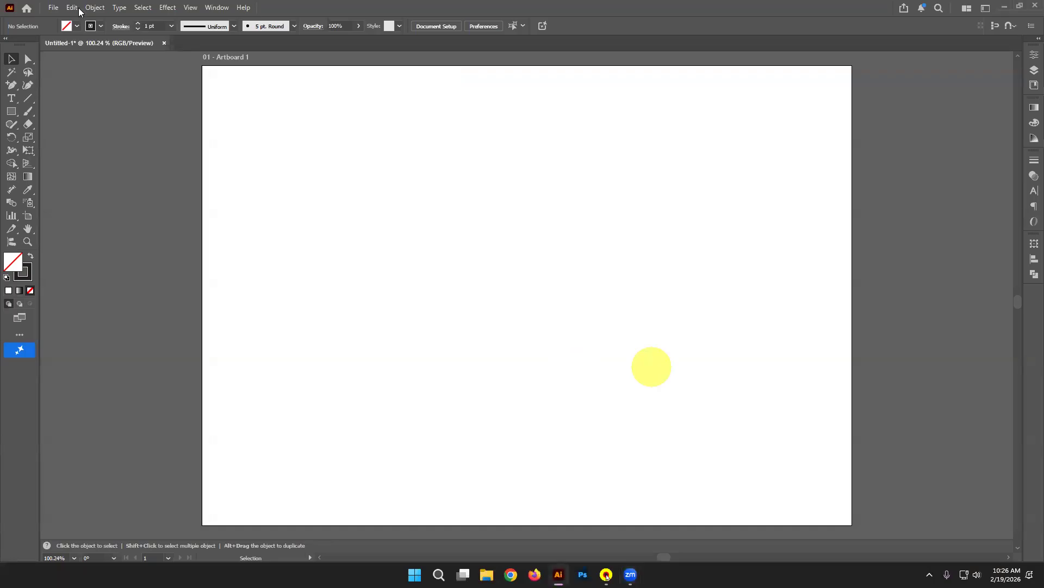
pyautogui.click(54, 8)
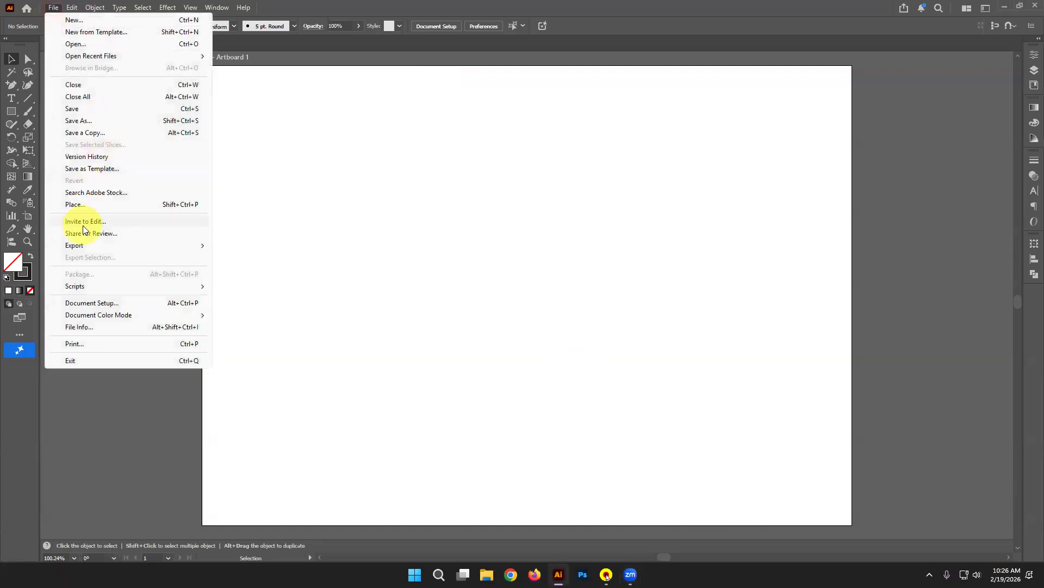
# Step: Place the portrait photo unlinked (embedded) onto the artboard and move it into position
pyautogui.click(111, 207)
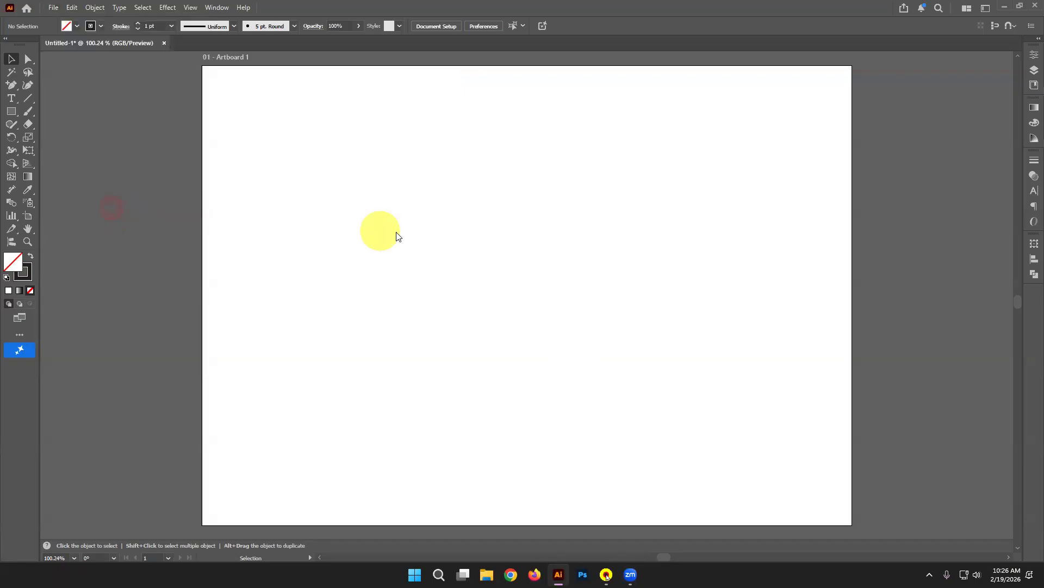
pyautogui.click(581, 277)
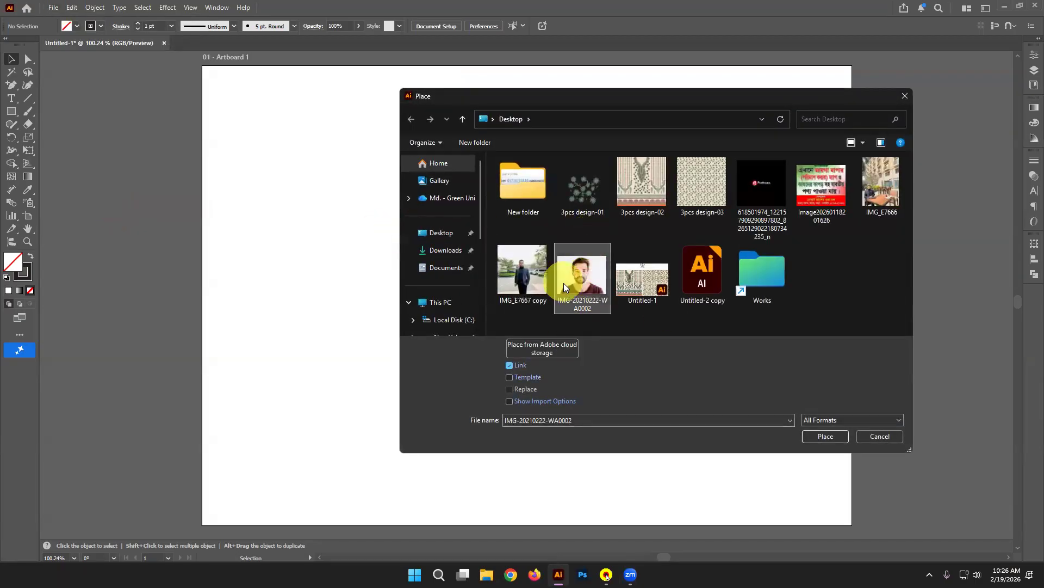
pyautogui.click(513, 366)
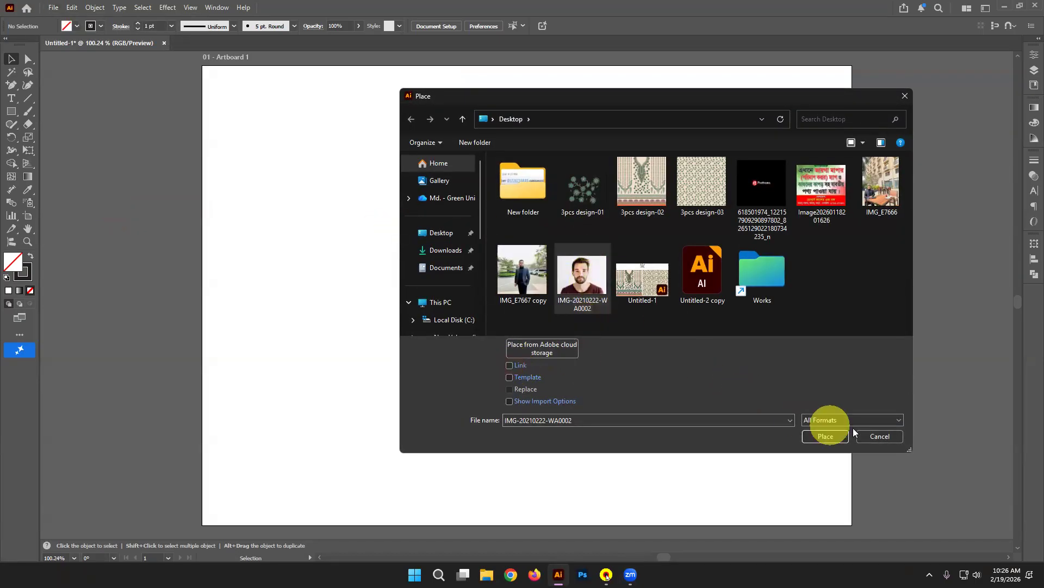
pyautogui.click(833, 436)
pyautogui.click(245, 78)
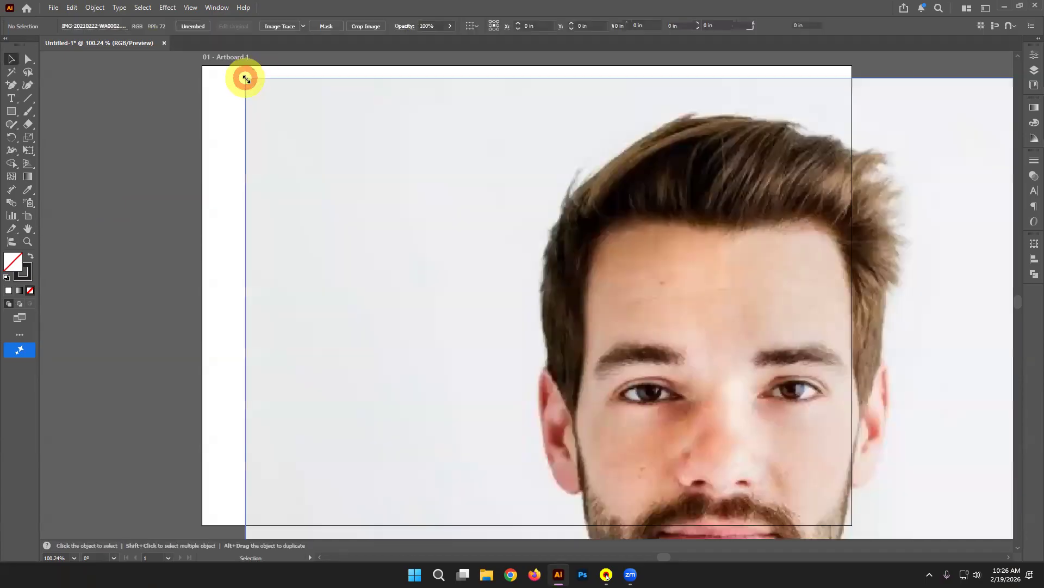
pyautogui.moveTo(741, 331); pyautogui.dragTo(628, 317)
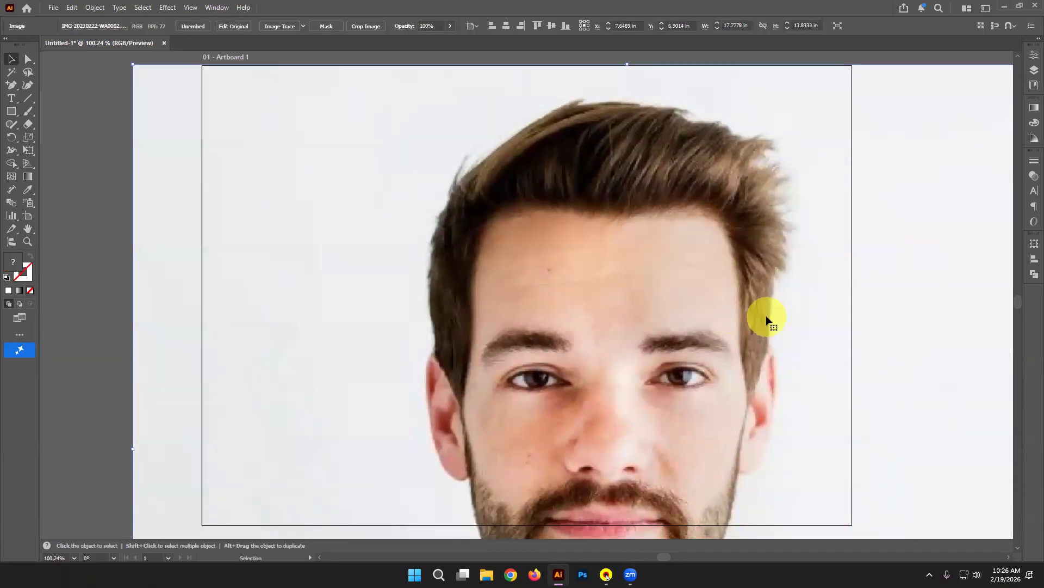
# Step: Enlarge the artboard around the photo and reposition the photo inside it
pyautogui.hotkey('ctrl', '-')
pyautogui.hotkey('ctrl', '-')
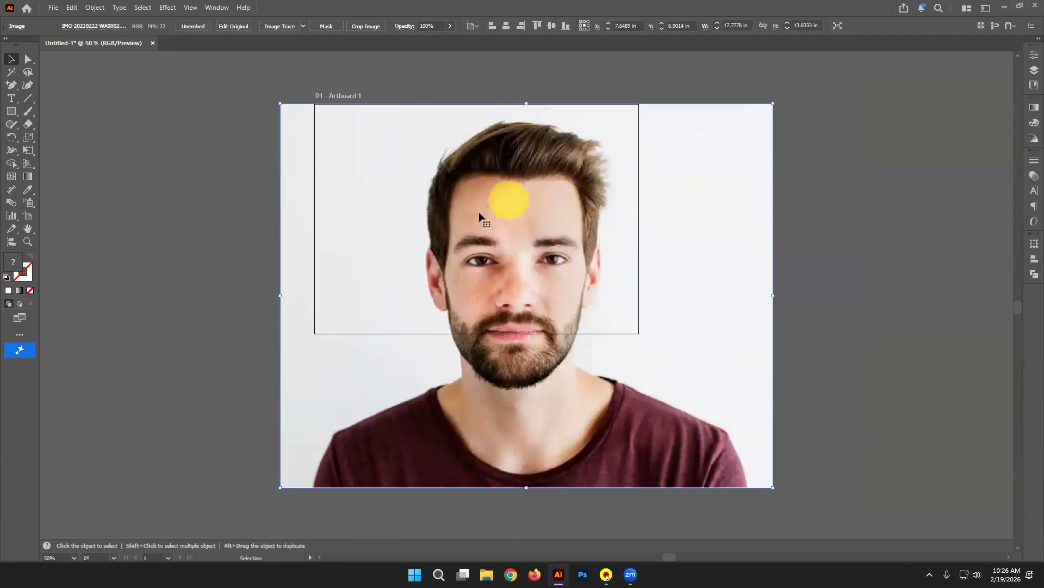
pyautogui.click(146, 229)
pyautogui.click(29, 217)
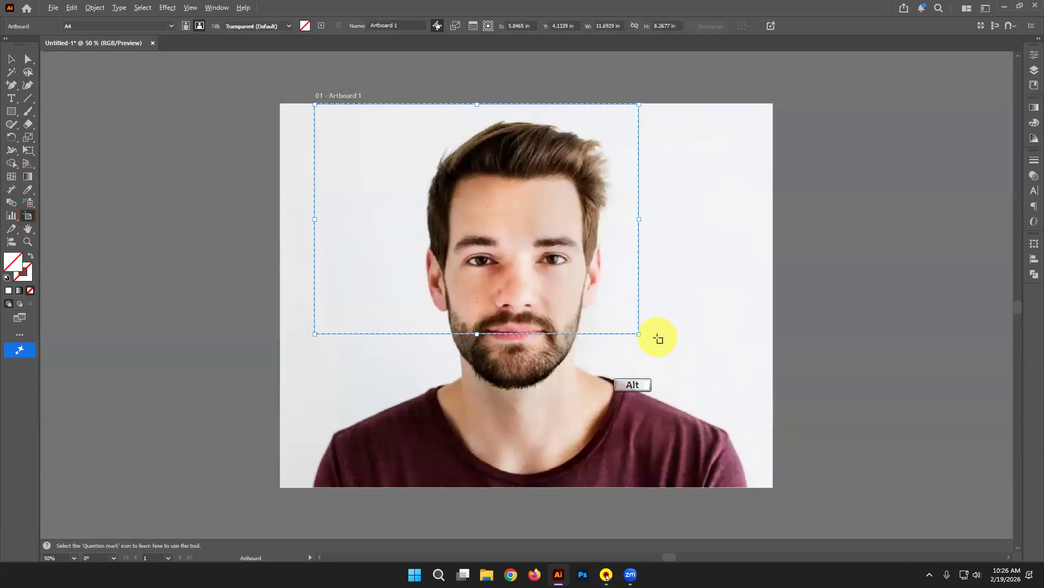
pyautogui.moveTo(638, 333); pyautogui.dragTo(813, 457)
pyautogui.moveTo(231, 134); pyautogui.dragTo(266, 203)
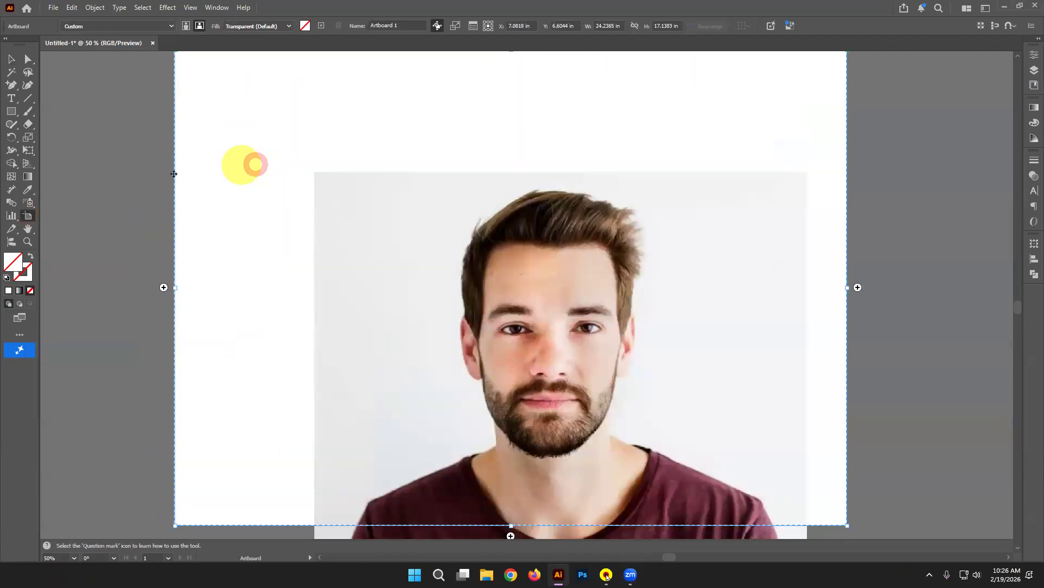
pyautogui.click(19, 64)
pyautogui.moveTo(625, 387); pyautogui.dragTo(584, 294)
# Step: Lock the portrait photo with Object > Lock > Selection and confirm it can't be selected
pyautogui.click(584, 294)
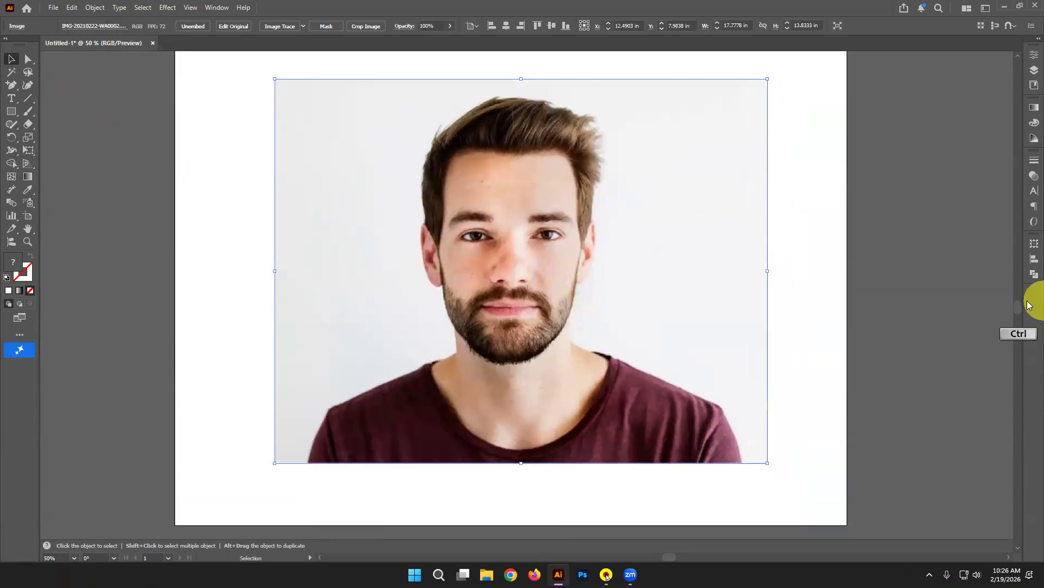
pyautogui.hotkey('ctrl', '+')
pyautogui.click(133, 181)
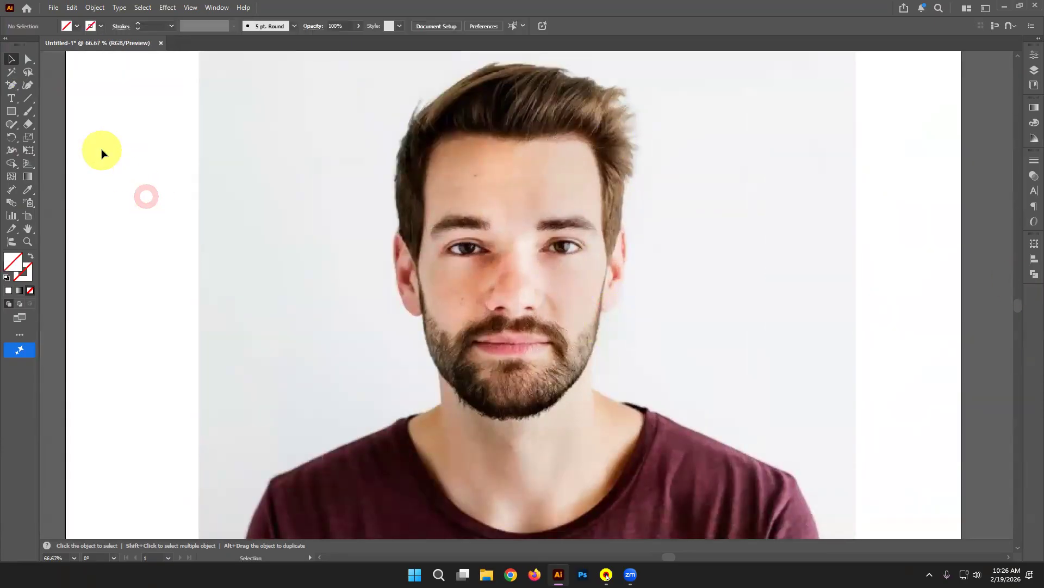
pyautogui.click(462, 298)
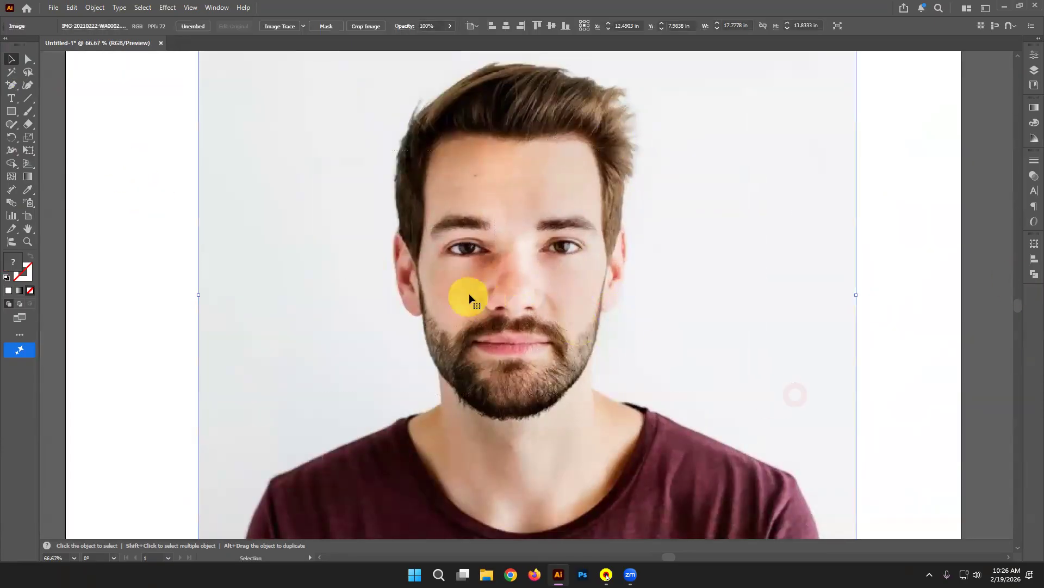
pyautogui.click(96, 7)
pyautogui.moveTo(130, 109)
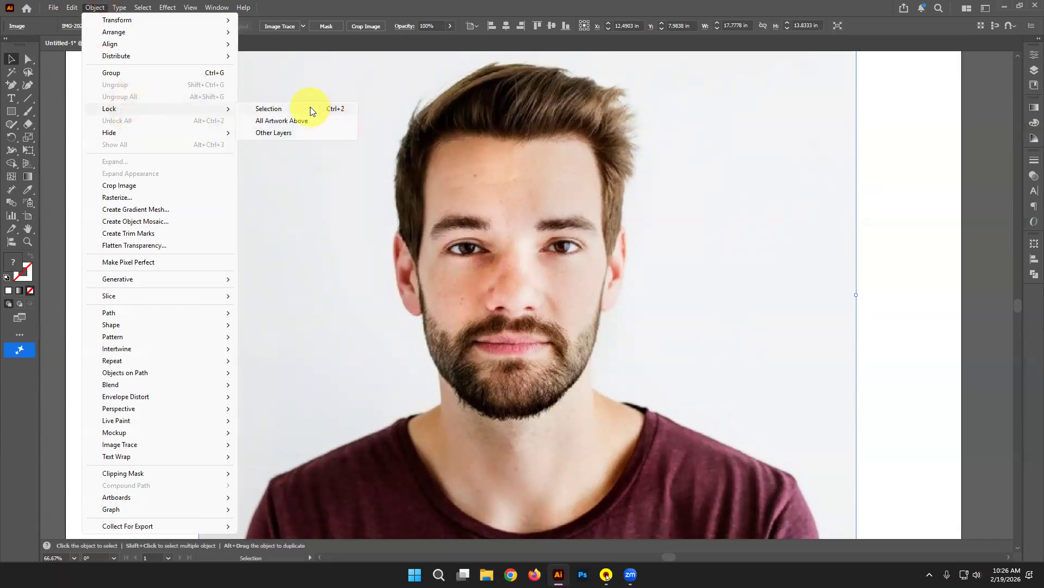
pyautogui.click(310, 106)
pyautogui.moveTo(363, 156); pyautogui.dragTo(941, 473)
pyautogui.moveTo(897, 415); pyautogui.dragTo(221, 299)
# Step: Choose the Pen tool from the pen tool group for tracing
pyautogui.scroll(-1, 96, 116)
pyautogui.scroll(1, 2, 126)
pyautogui.scroll(-1, 2, 130)
pyautogui.rightClick(11, 86)
pyautogui.click(61, 86)
pyautogui.click(100, 27)
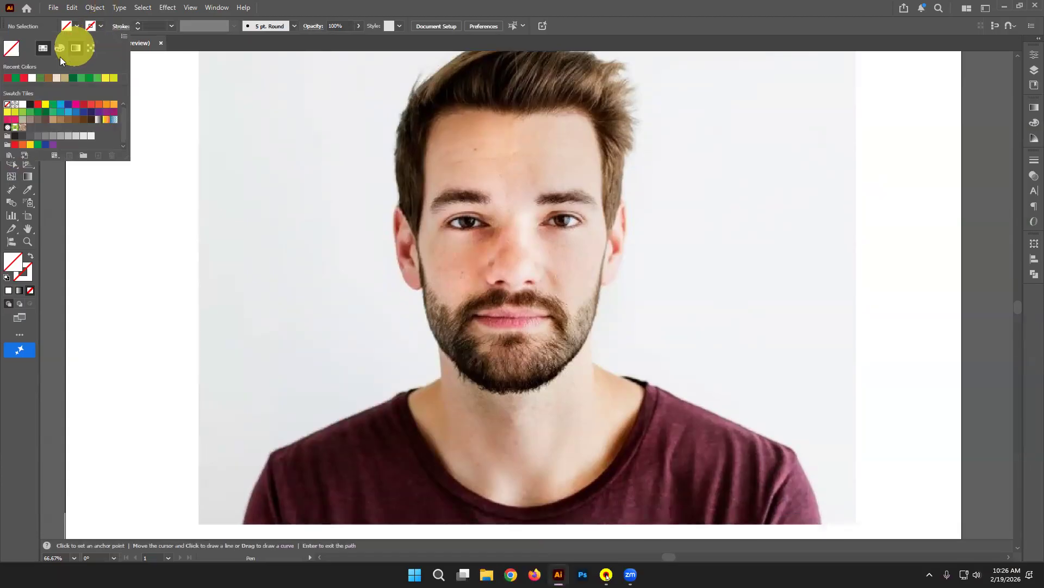
# Step: Make the stroke black with a 0.5 pt weight and no fill, then zoom in on the face
pyautogui.click(30, 105)
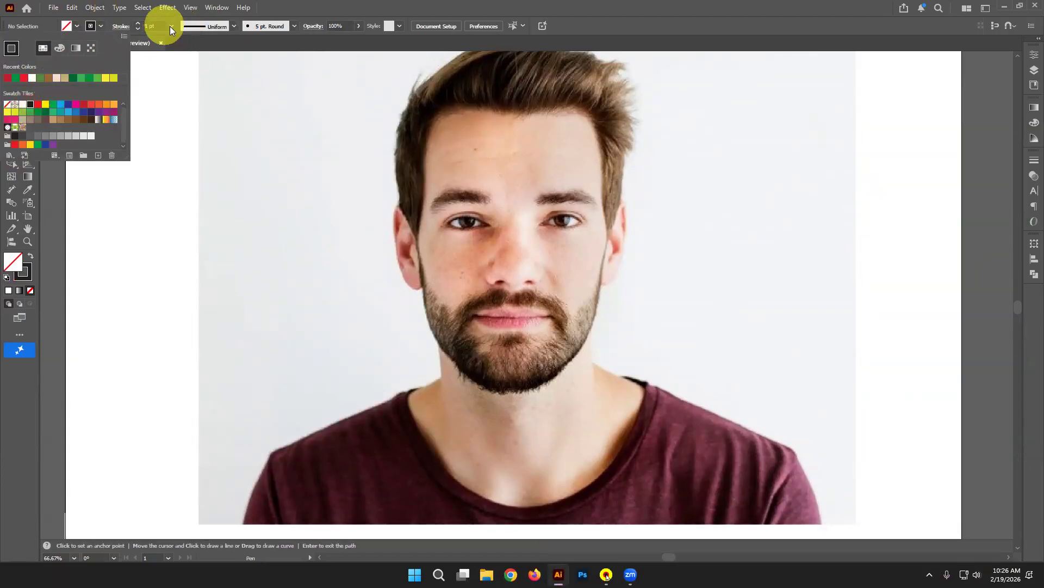
pyautogui.click(170, 27)
pyautogui.click(171, 26)
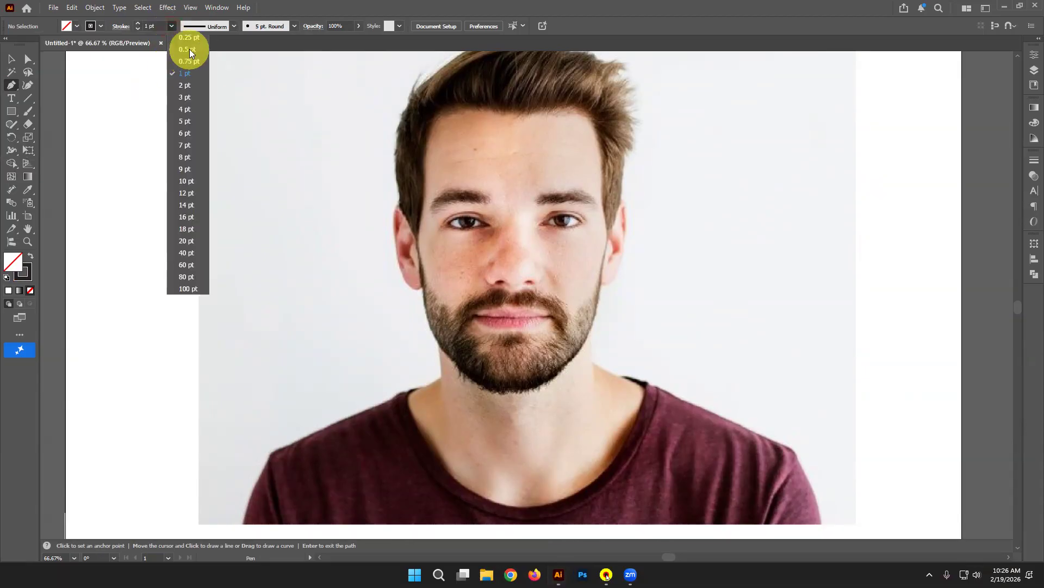
pyautogui.click(189, 49)
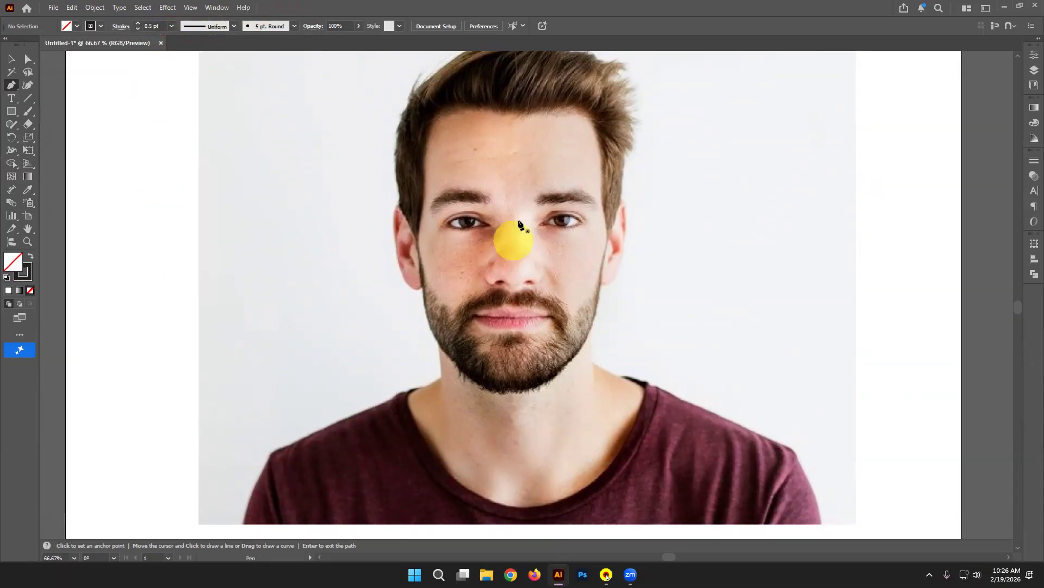
pyautogui.click(607, 574)
pyautogui.click(531, 162)
pyautogui.click(618, 143)
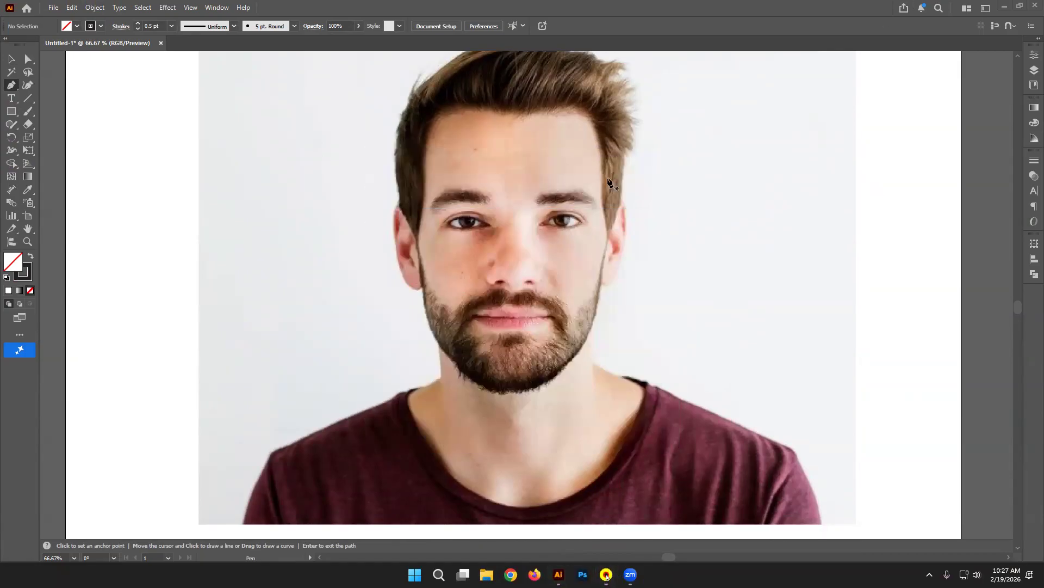
pyautogui.scroll(1, 762, 125)
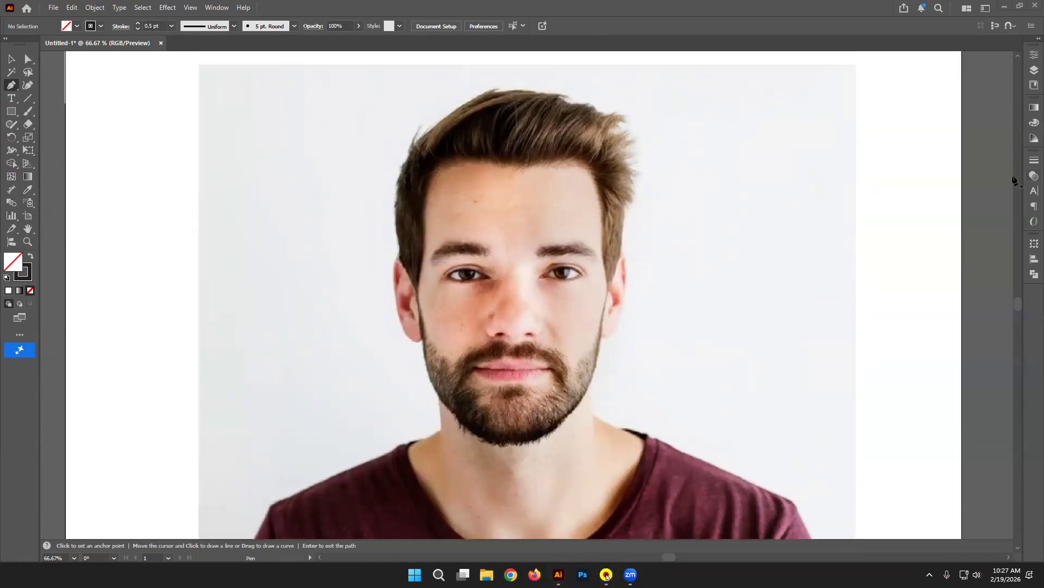
pyautogui.hotkey('ctrl', '=')
pyautogui.hotkey('ctrl', '=')
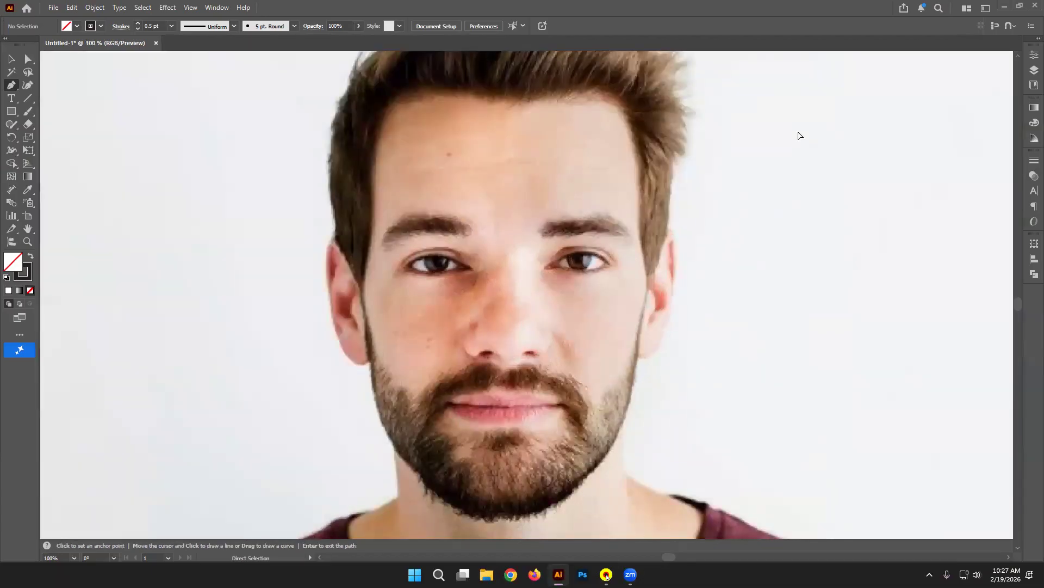
# Step: Pen-trace from the left temple across the hairline and down the right cheek to the jawline
pyautogui.hotkey('ctrl', '-')
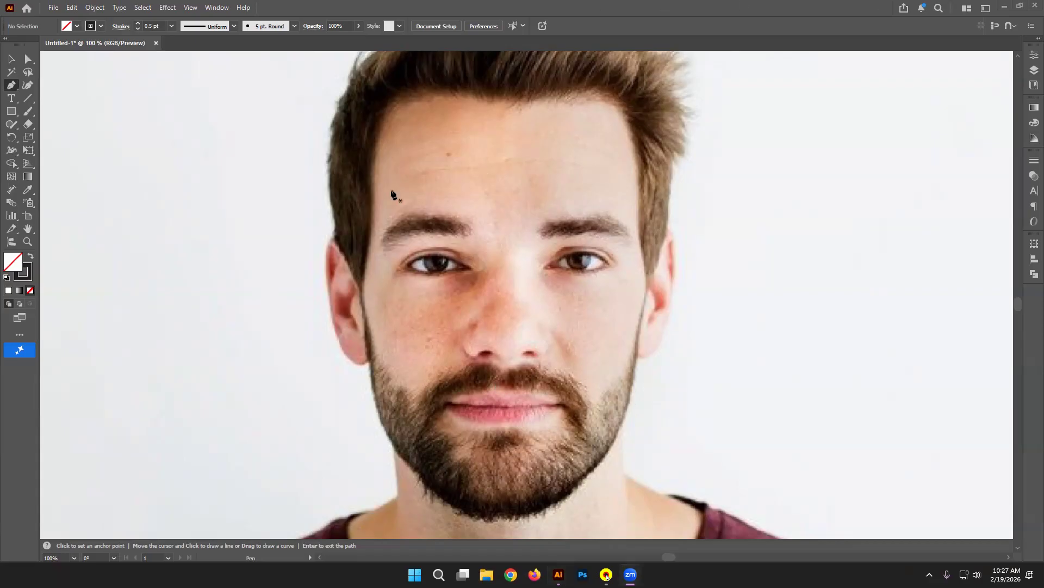
pyautogui.click(374, 149)
pyautogui.moveTo(439, 87); pyautogui.dragTo(502, 94)
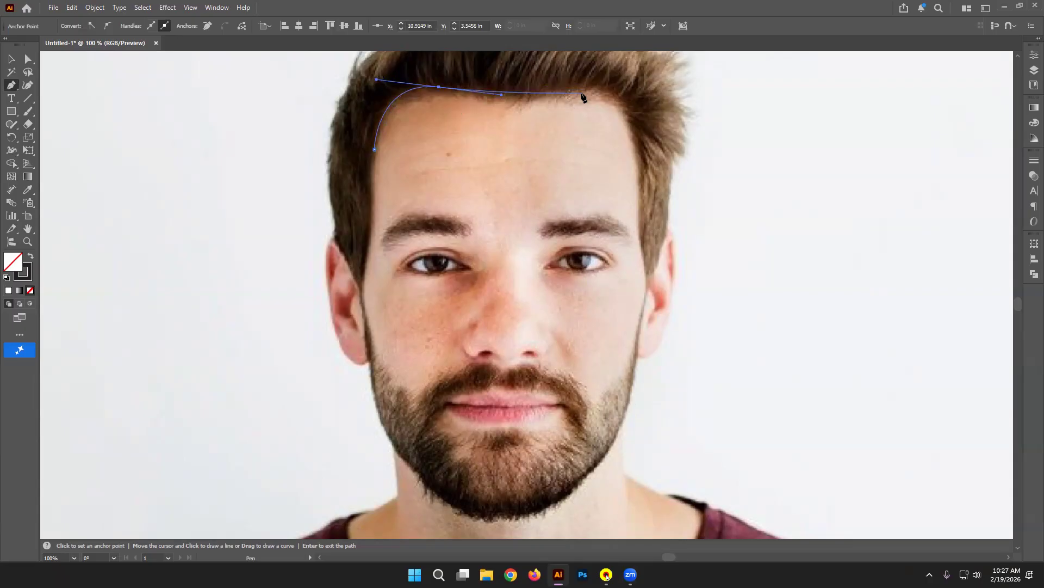
pyautogui.moveTo(582, 92); pyautogui.dragTo(604, 83)
pyautogui.moveTo(631, 120); pyautogui.dragTo(634, 140)
pyautogui.moveTo(646, 288); pyautogui.dragTo(637, 302)
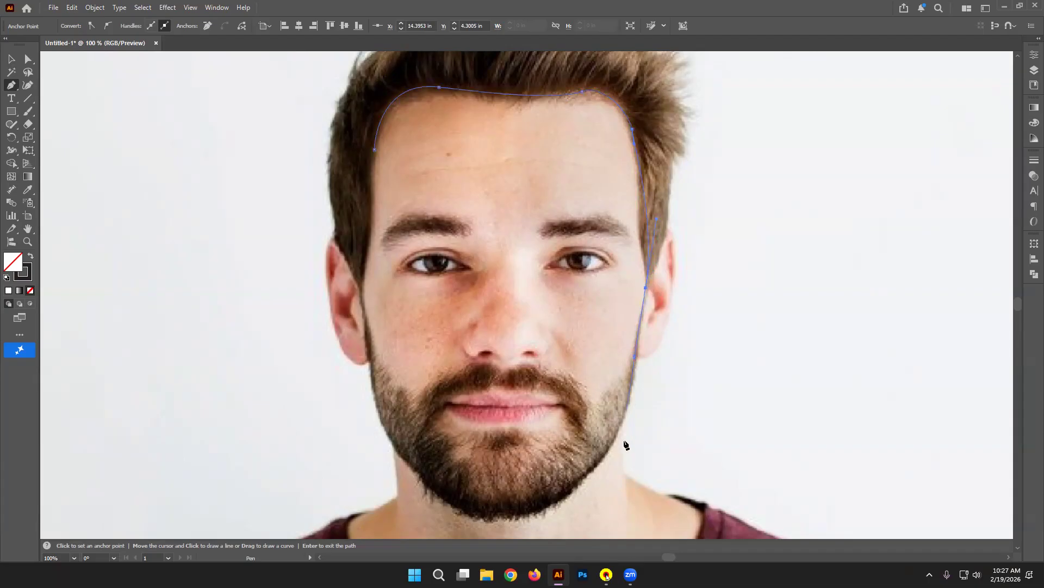
pyautogui.moveTo(597, 465); pyautogui.dragTo(559, 498)
# Step: Continue the face path around the chin and up the left jaw, closing it at the left temple
pyautogui.click(596, 465)
pyautogui.moveTo(514, 516); pyautogui.dragTo(456, 520)
pyautogui.click(412, 469)
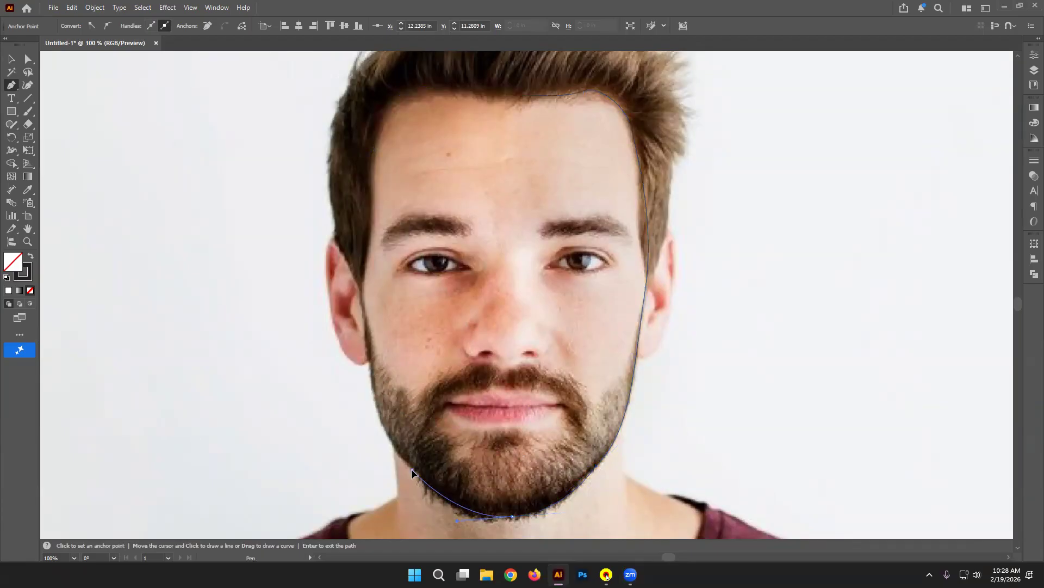
pyautogui.moveTo(375, 396); pyautogui.dragTo(360, 267)
pyautogui.hotkey('ctrl', 'z')
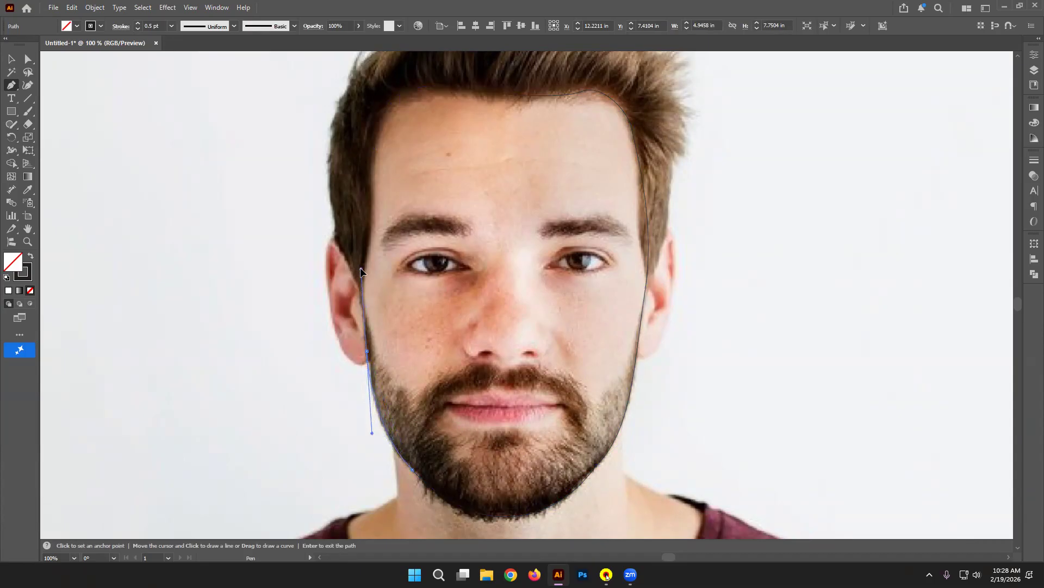
pyautogui.click(360, 267)
pyautogui.click(369, 223)
pyautogui.click(375, 151)
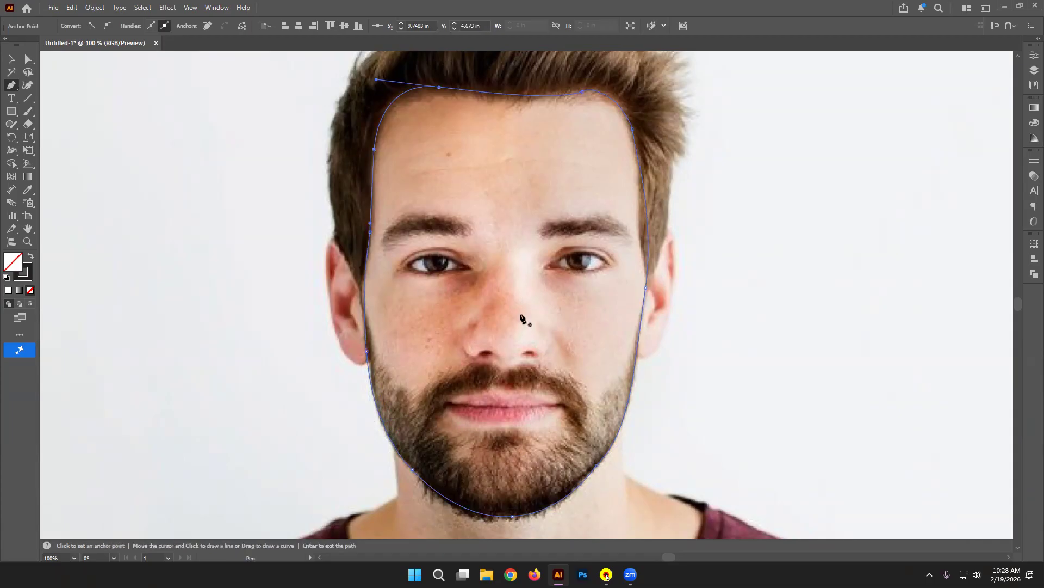
pyautogui.moveTo(548, 277); pyautogui.dragTo(496, 351)
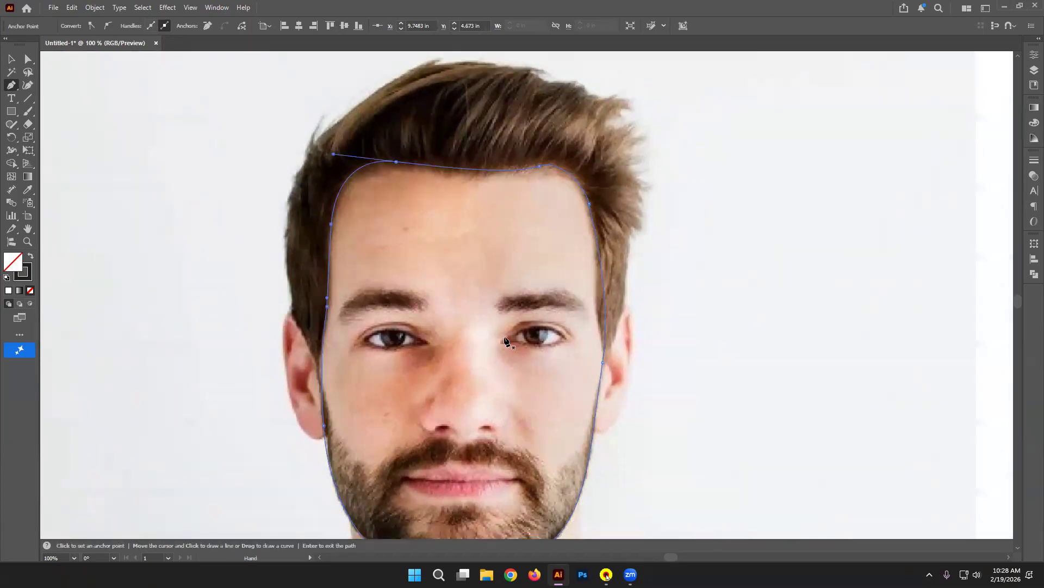
pyautogui.scroll(-3, 541, 338)
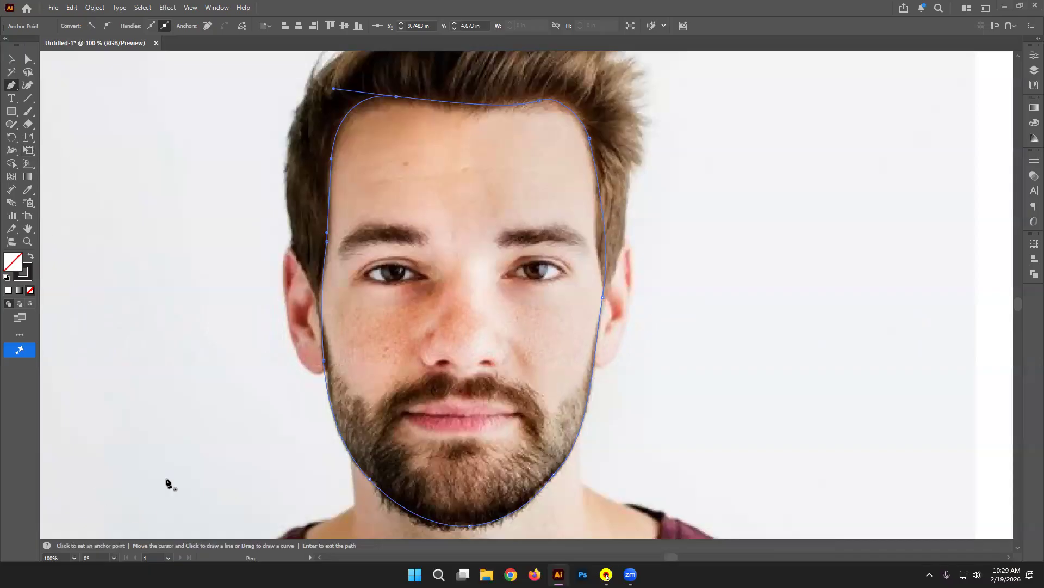
# Step: Start a new pen path beside the right ear and trace up the hair's right edge to its tip
pyautogui.scroll(3, 424, 223)
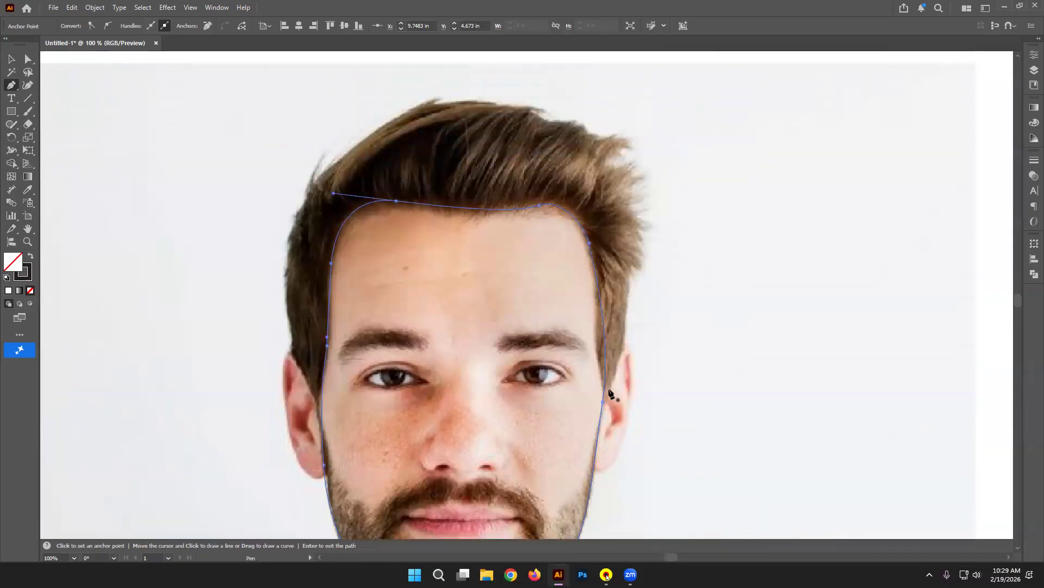
pyautogui.moveTo(603, 392); pyautogui.dragTo(618, 374)
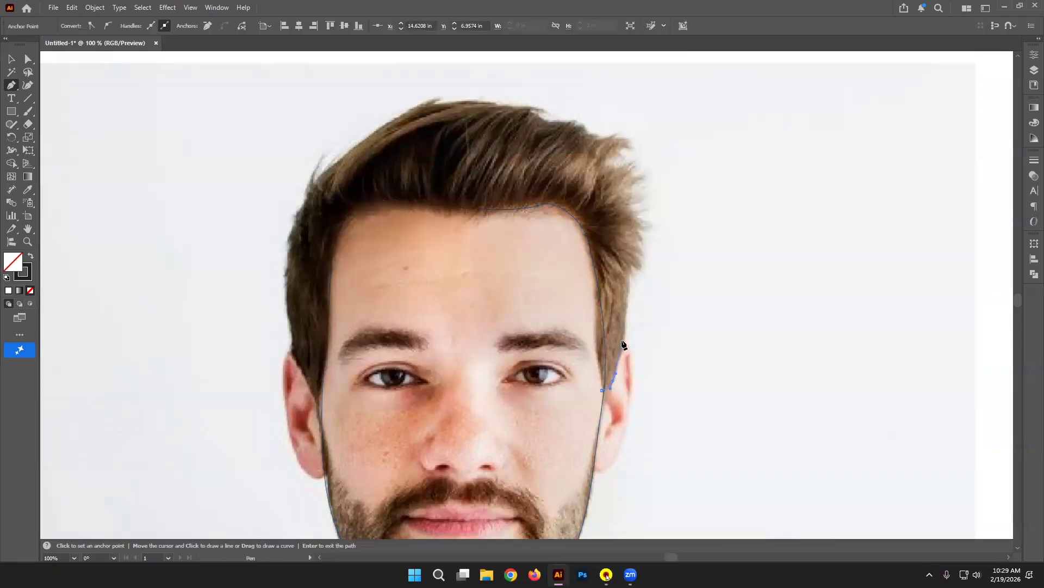
pyautogui.moveTo(624, 335); pyautogui.dragTo(642, 273)
pyautogui.moveTo(636, 230)
pyautogui.mouseDown()
pyautogui.moveTo(650, 239)
pyautogui.moveTo(637, 223)
pyautogui.mouseUp()
pyautogui.click(633, 220)
pyautogui.click(630, 215)
pyautogui.click(631, 213)
pyautogui.click(640, 184)
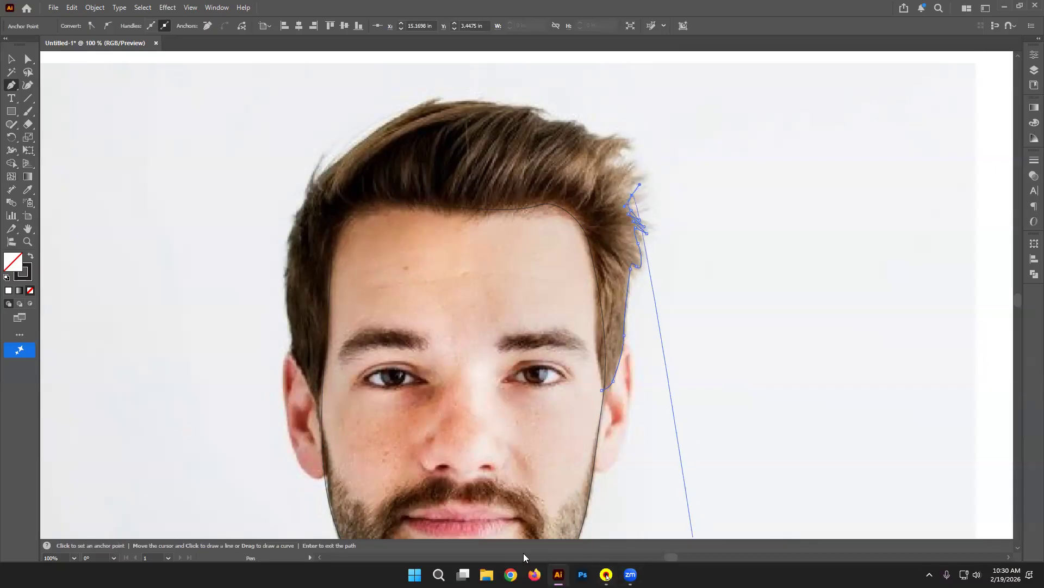
pyautogui.click(511, 574)
# Step: Search Google for 'vector portrait' and show the Images results
pyautogui.click(528, 322)
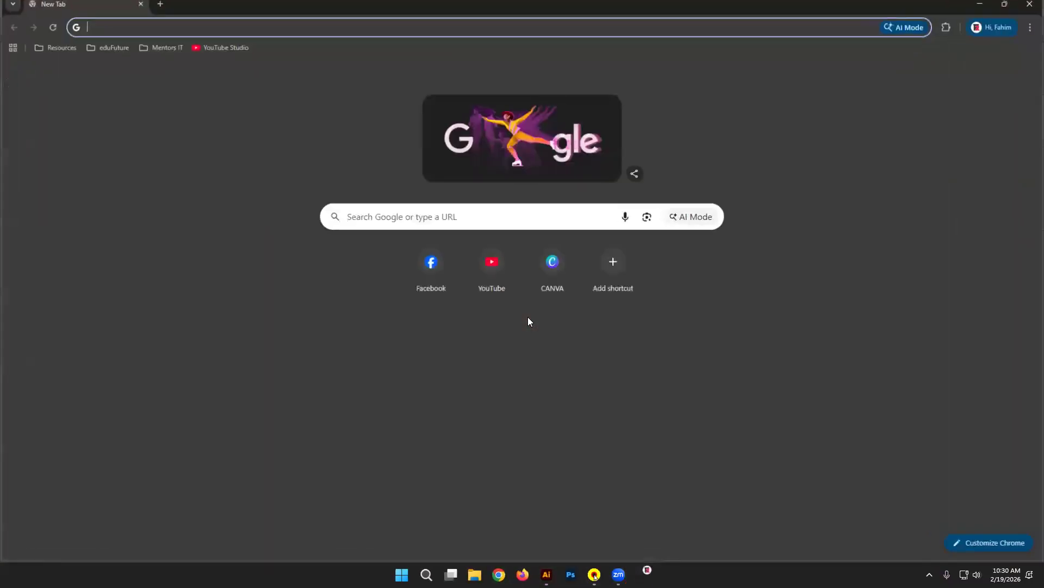
pyautogui.write('vector')
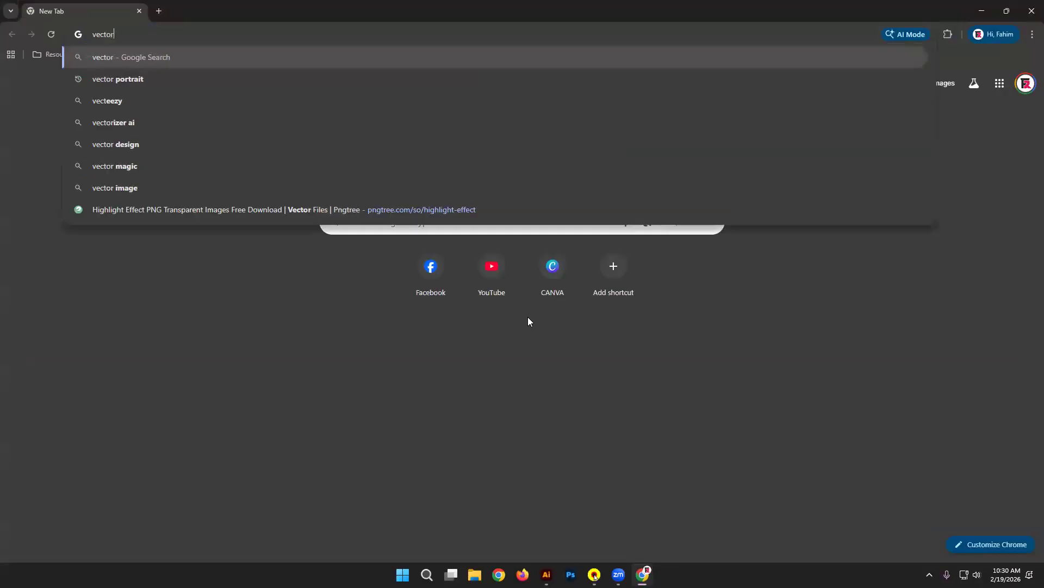
pyautogui.press('Down')
pyautogui.press('Return')
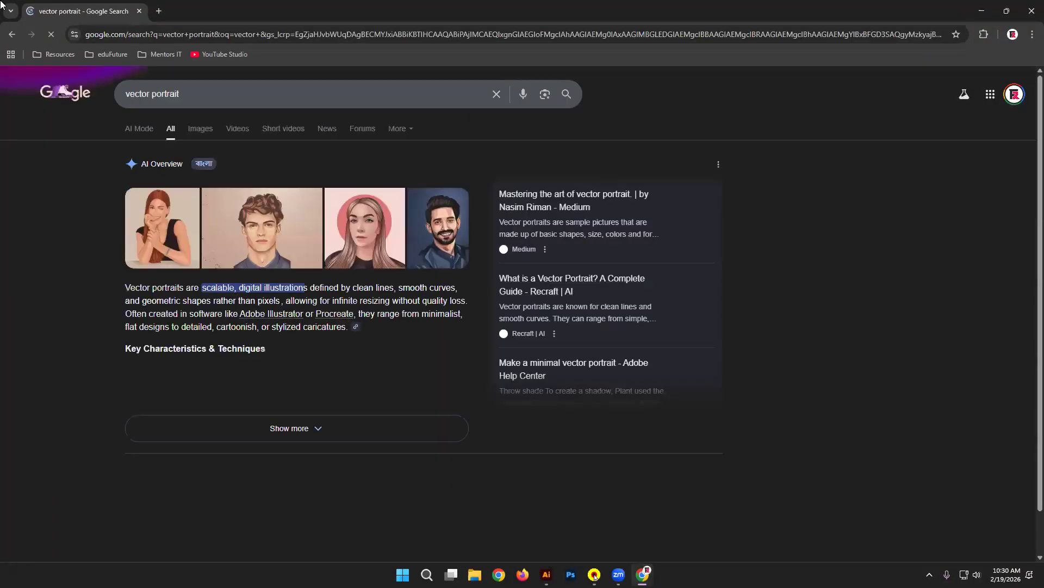
pyautogui.click(200, 128)
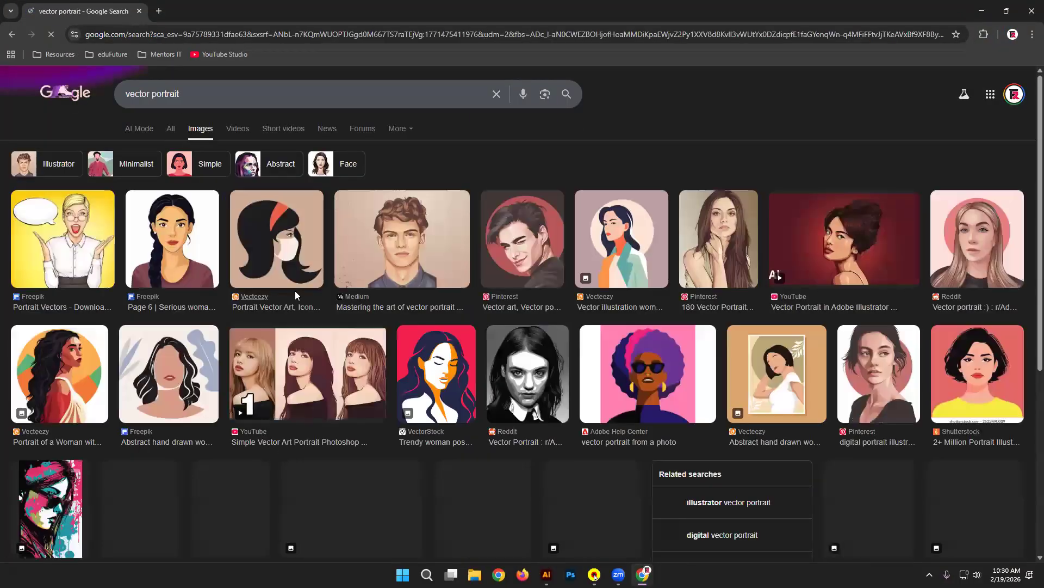
pyautogui.click(218, 243)
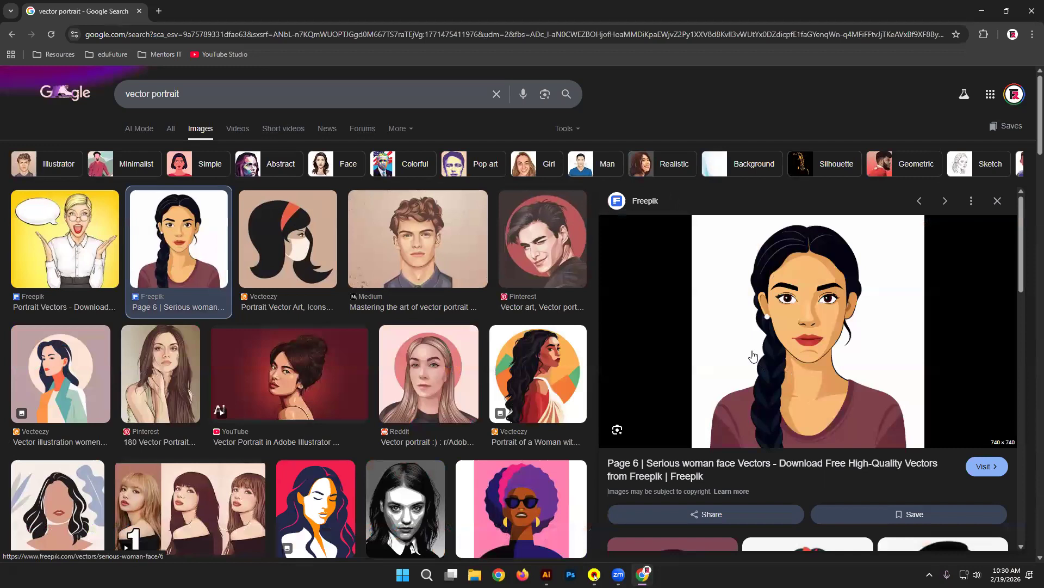
pyautogui.scroll(-5, 376, 201)
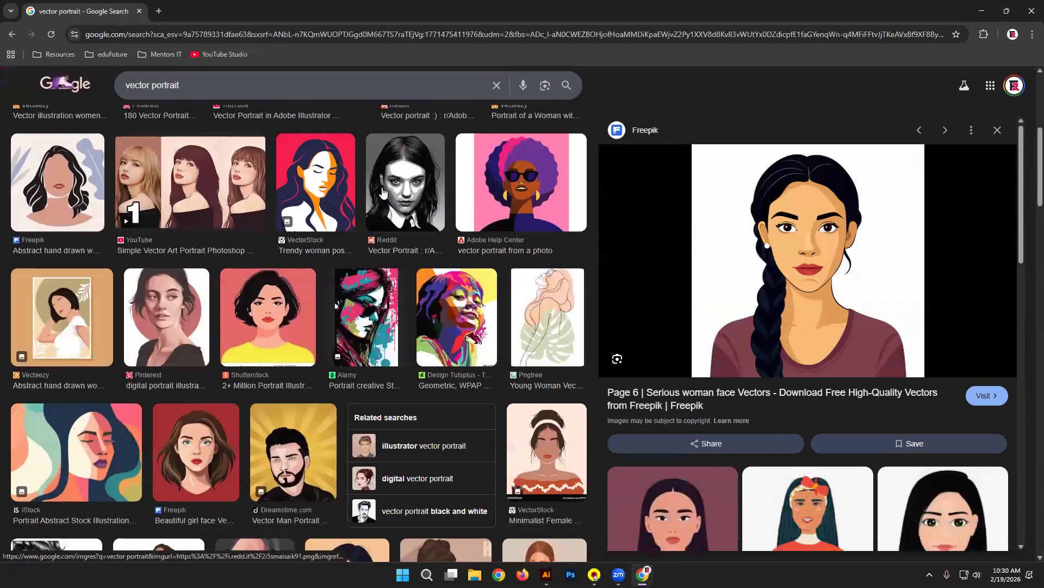
pyautogui.rightClick(439, 150)
pyautogui.click(2, 422)
pyautogui.click(179, 429)
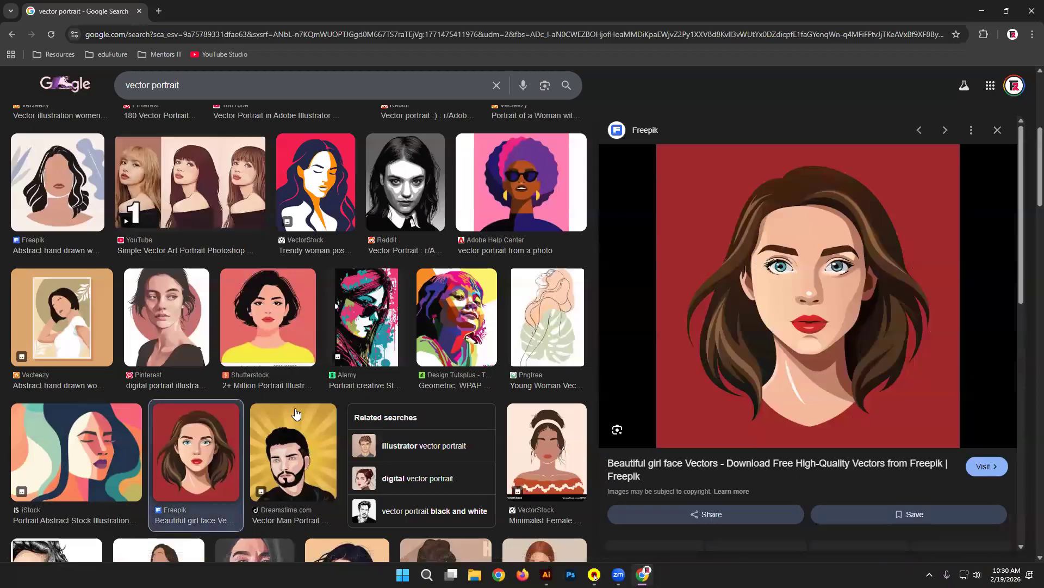
pyautogui.scroll(-5, 762, 228)
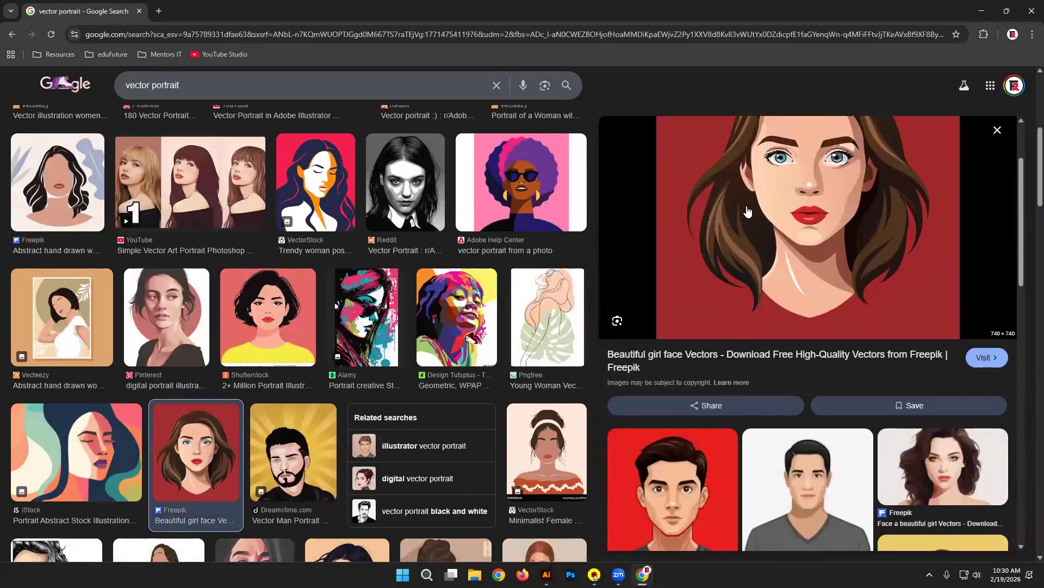
pyautogui.click(803, 273)
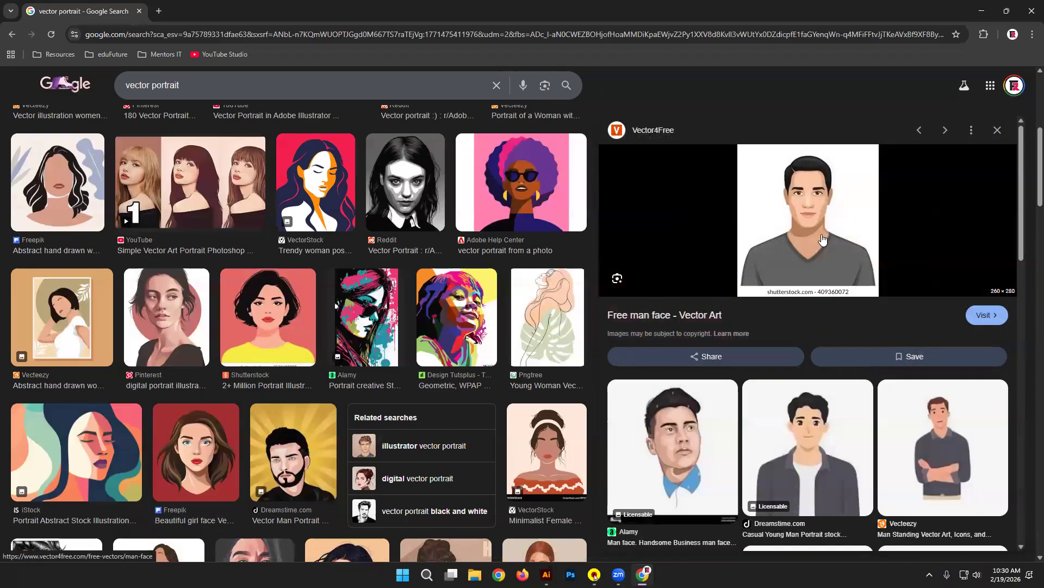
pyautogui.scroll(-2, 539, 400)
pyautogui.scroll(-6, 540, 400)
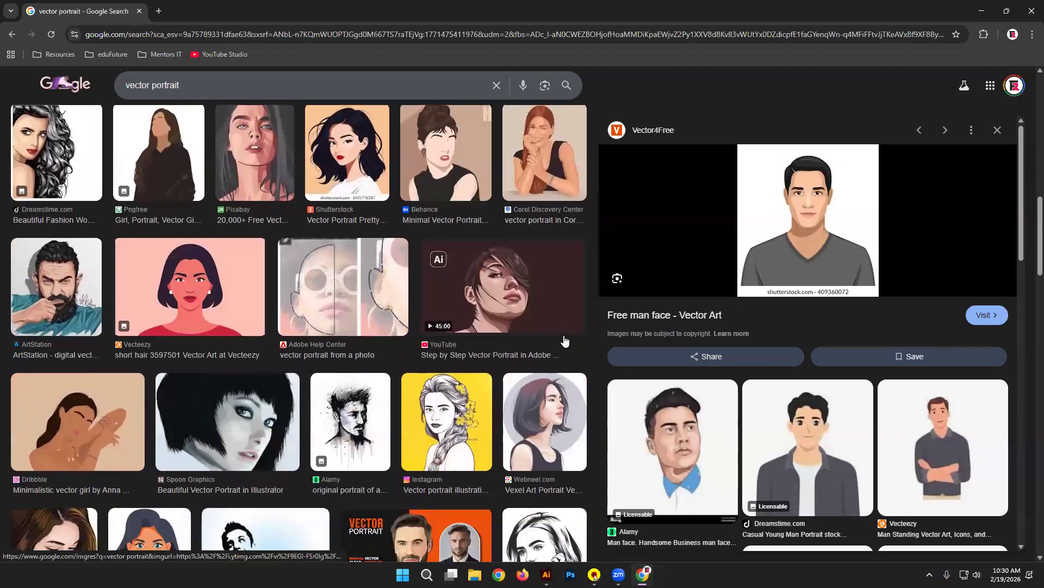
pyautogui.scroll(-3, 566, 340)
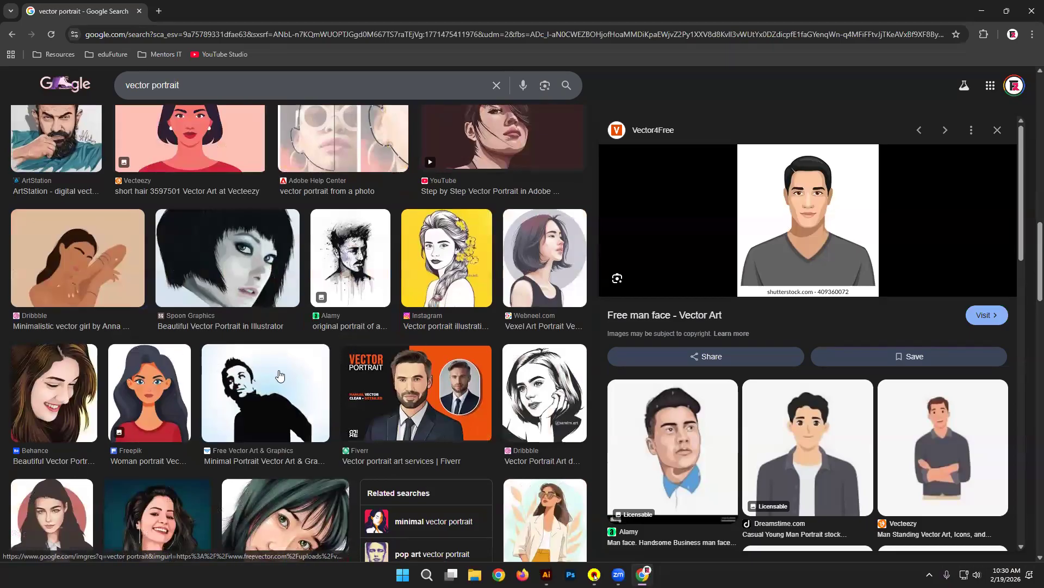
pyautogui.scroll(-3, 280, 376)
pyautogui.click(313, 364)
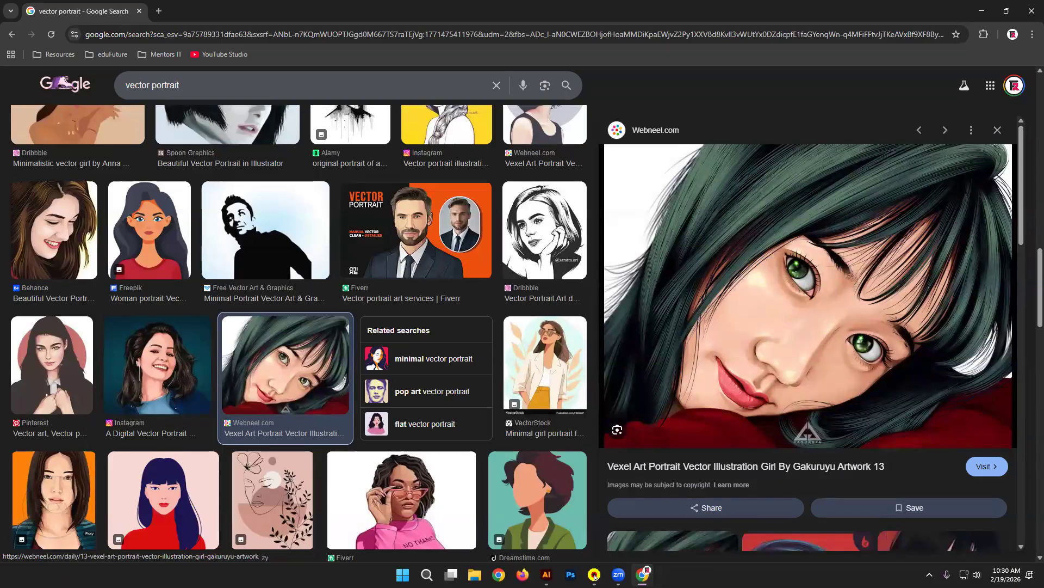
pyautogui.click(999, 136)
pyautogui.scroll(-3, 804, 305)
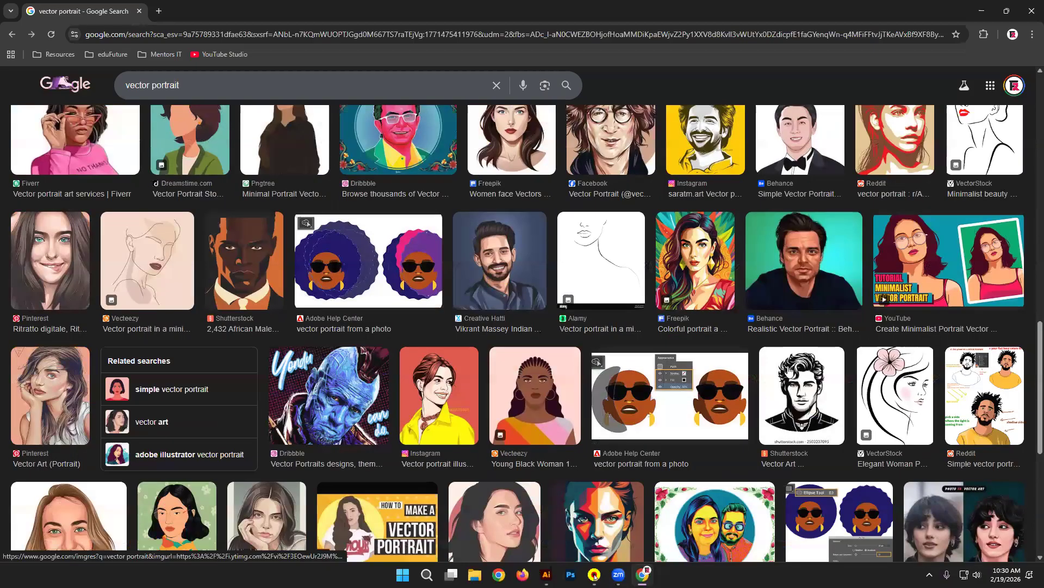
pyautogui.scroll(-5, 661, 324)
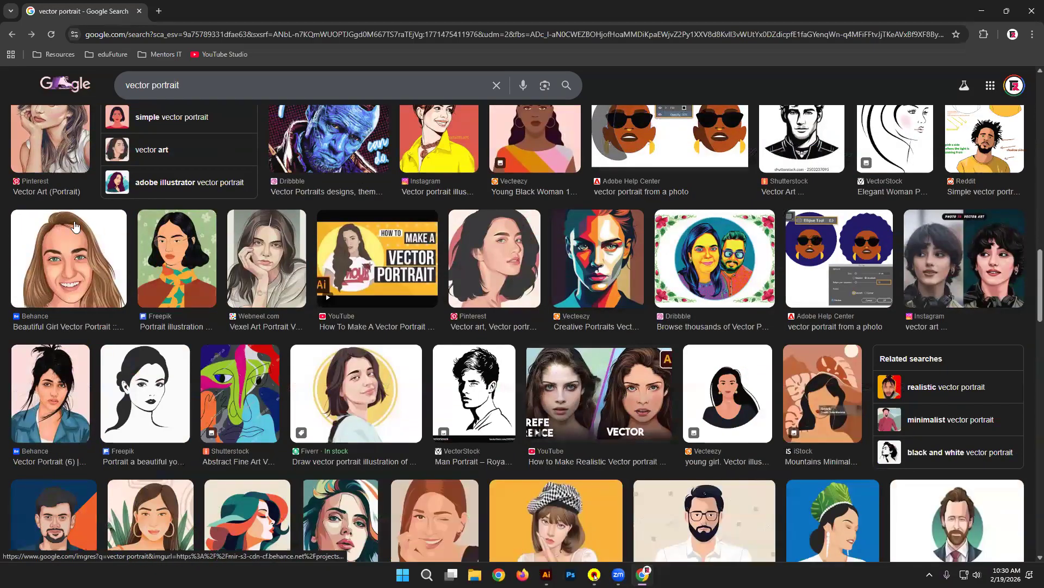
pyautogui.click(65, 259)
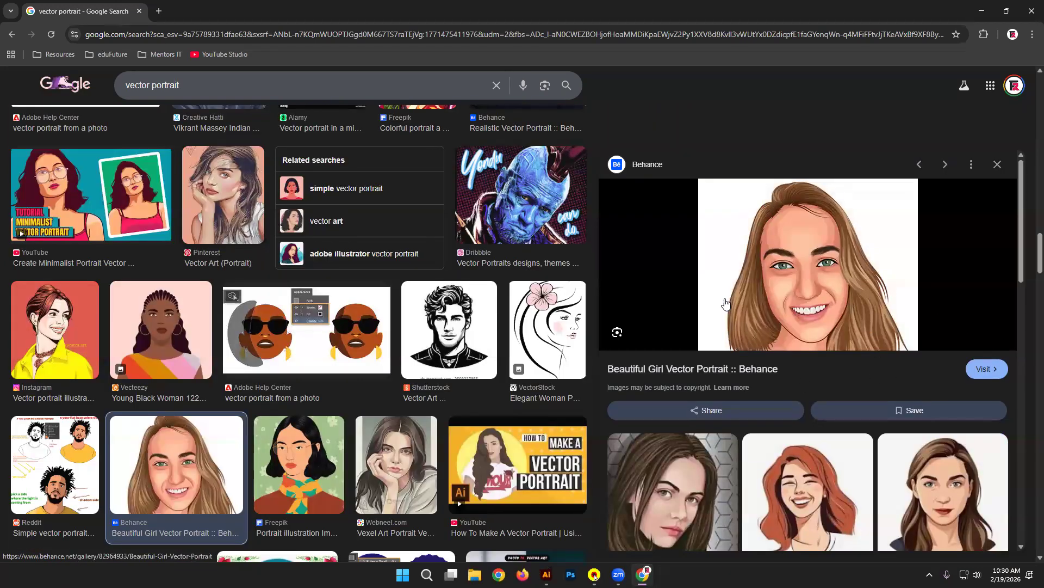
pyautogui.scroll(-1, 726, 303)
pyautogui.scroll(-3, 479, 336)
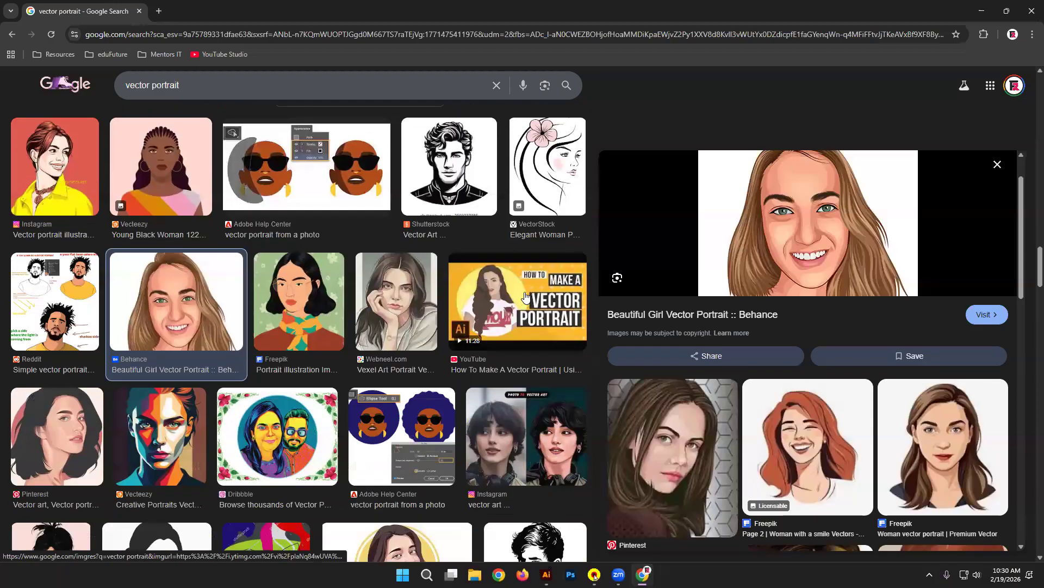
pyautogui.scroll(-5, 500, 338)
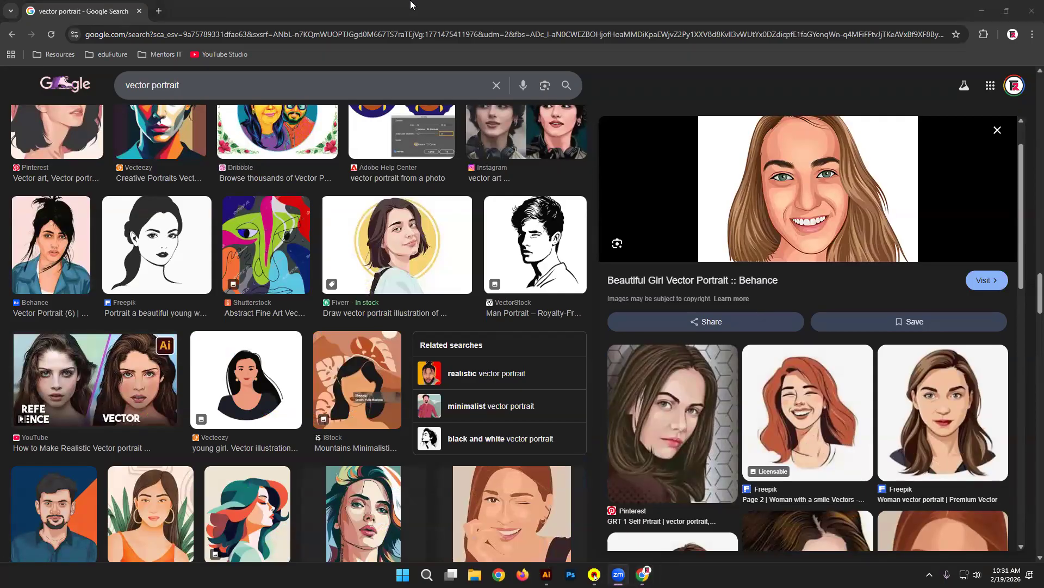
pyautogui.scroll(-4, 283, 295)
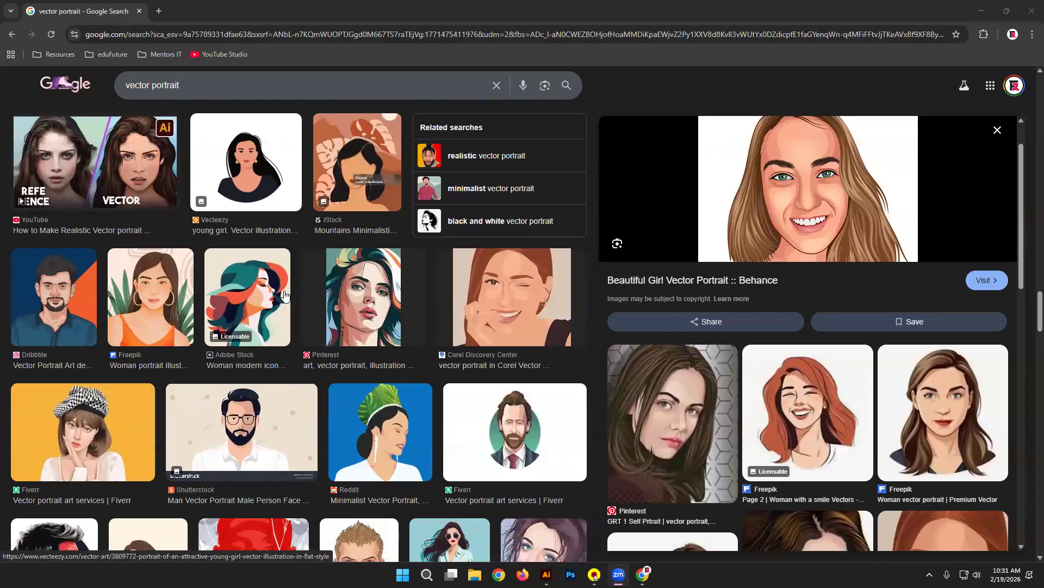
pyautogui.click(998, 130)
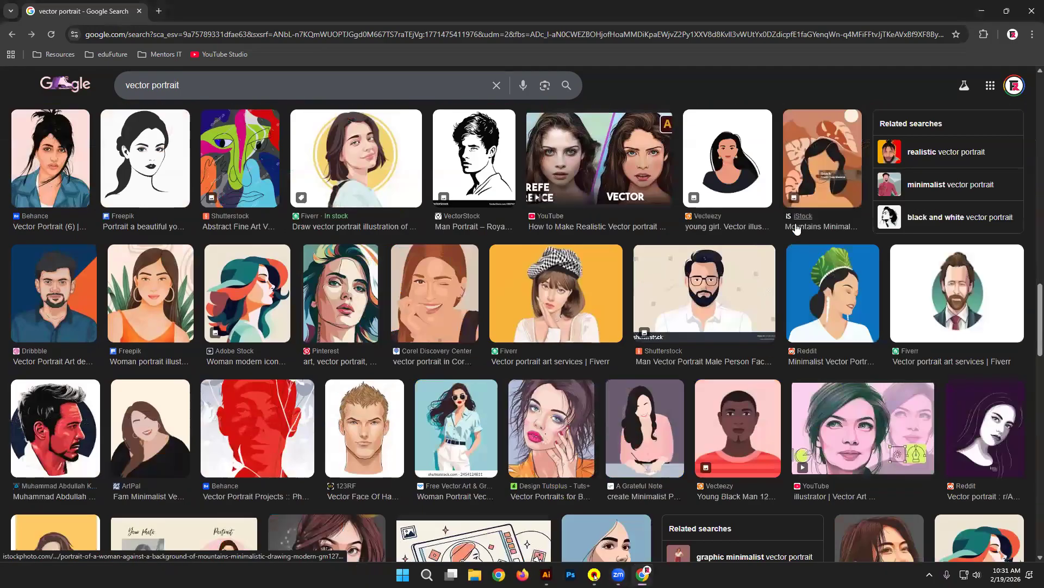
pyautogui.scroll(-1, 788, 223)
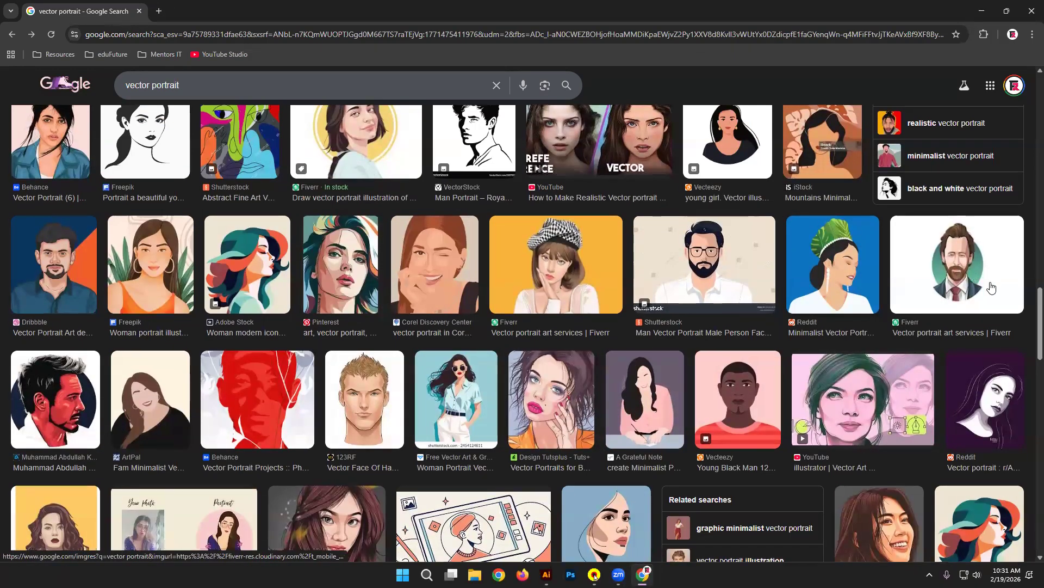
pyautogui.scroll(-5, 992, 287)
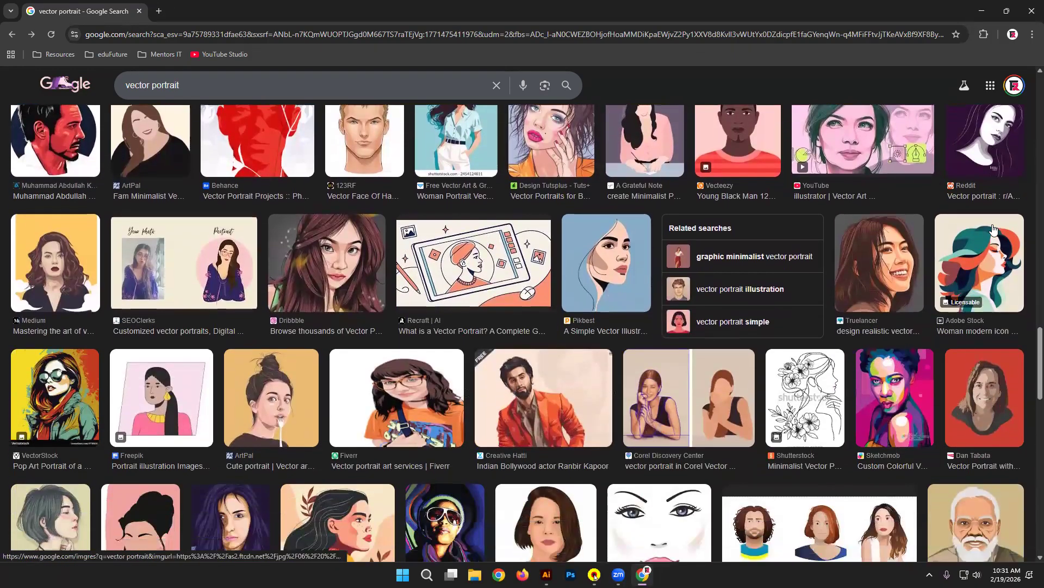
# Step: Preview the Cute, Reddit and Radiant Smiles vector portrait examples
pyautogui.click(279, 393)
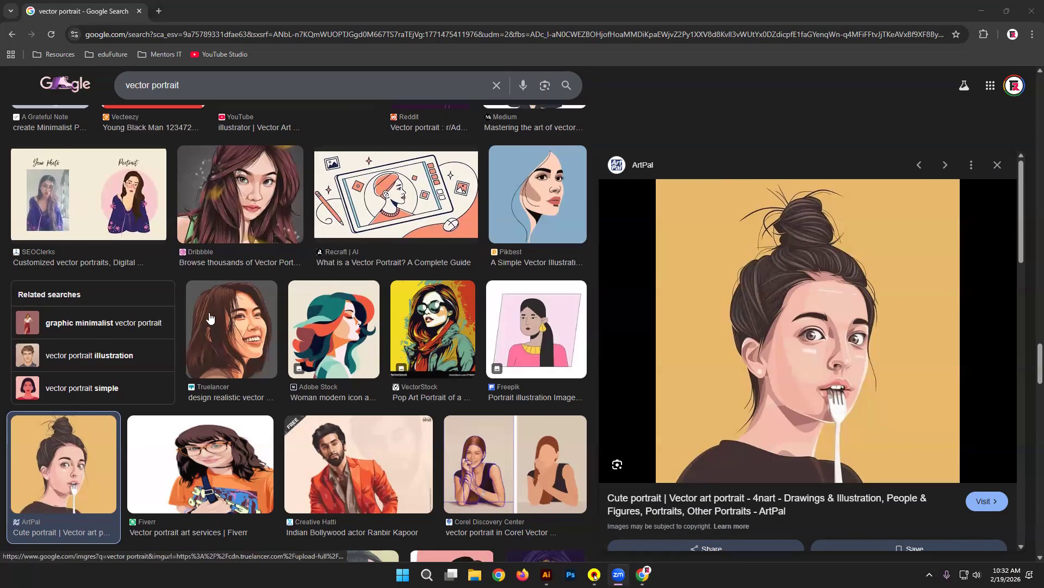
pyautogui.scroll(-5, 196, 308)
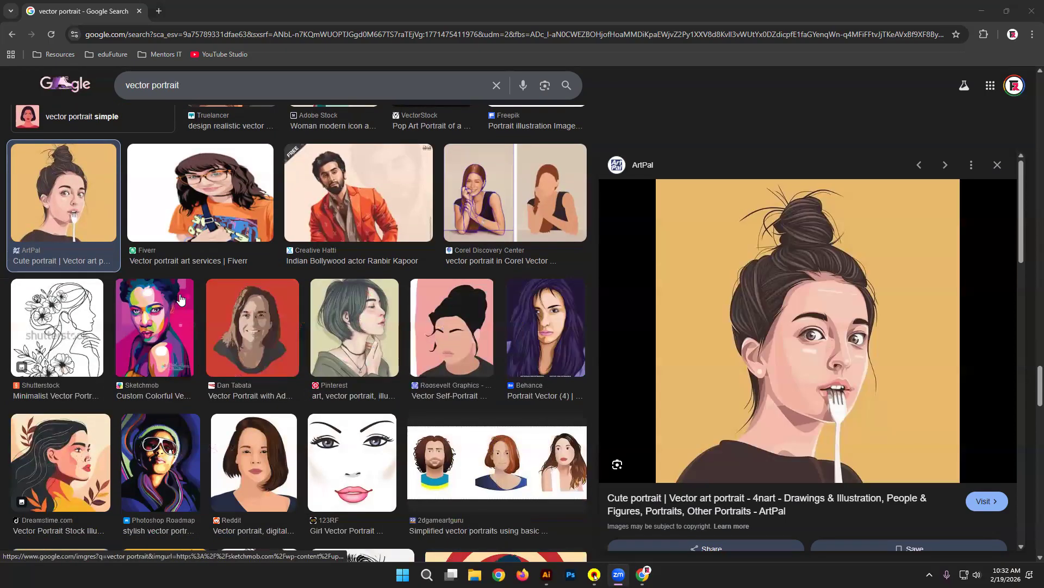
pyautogui.click(239, 446)
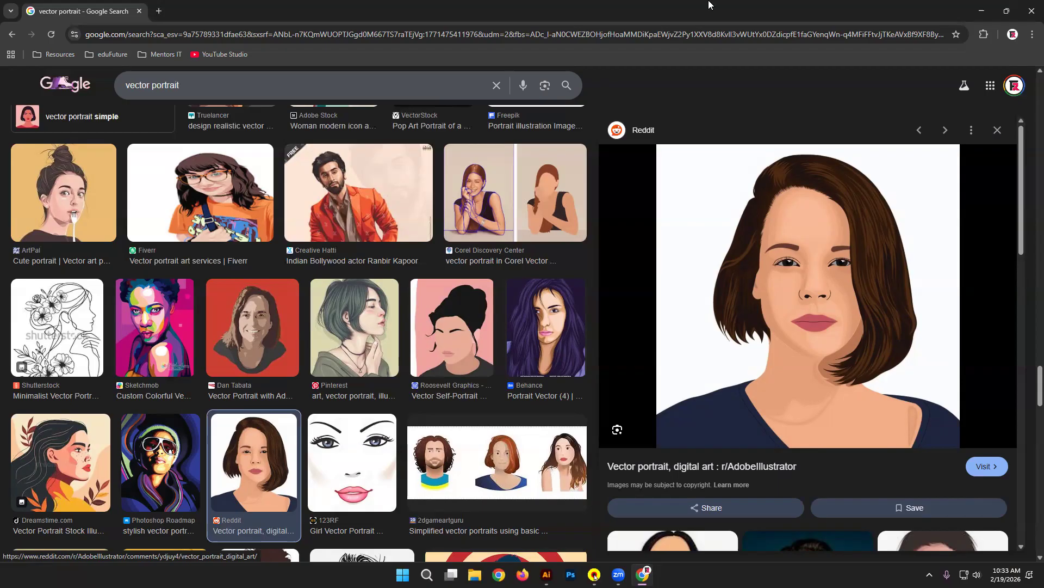
pyautogui.scroll(-4, 638, 334)
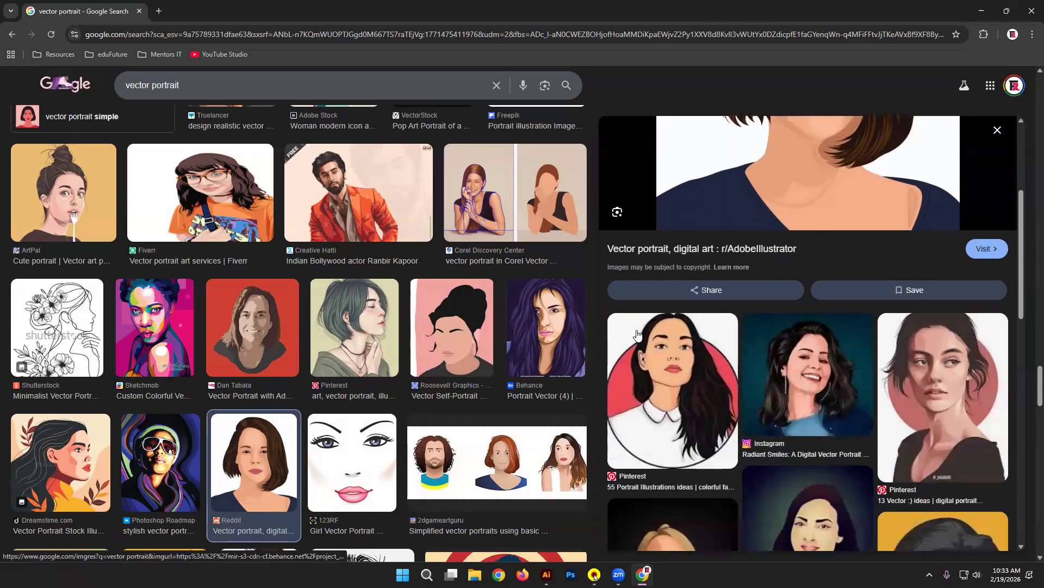
pyautogui.click(767, 358)
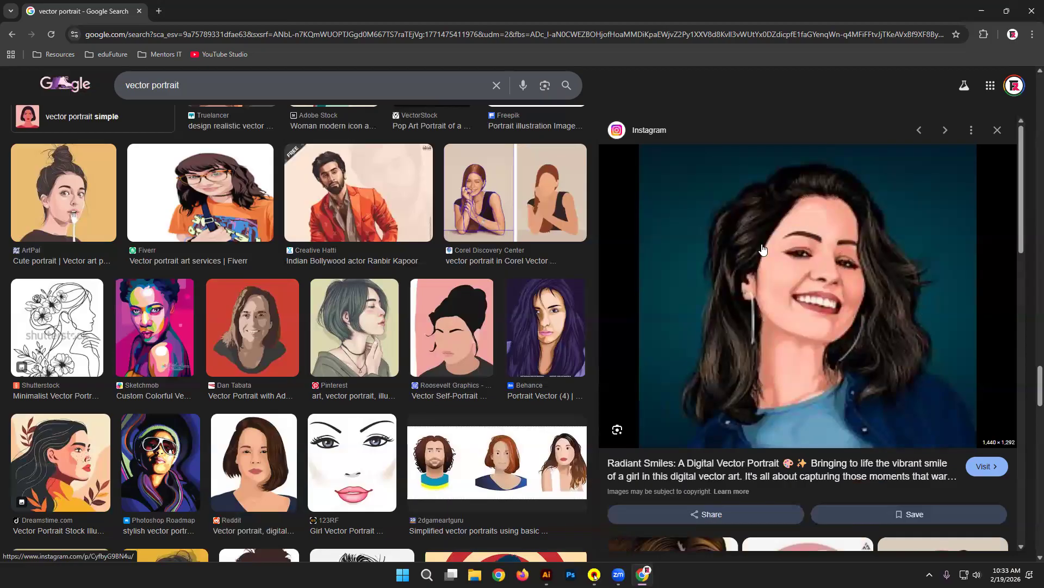
pyautogui.scroll(-3, 246, 333)
pyautogui.scroll(-8, 246, 333)
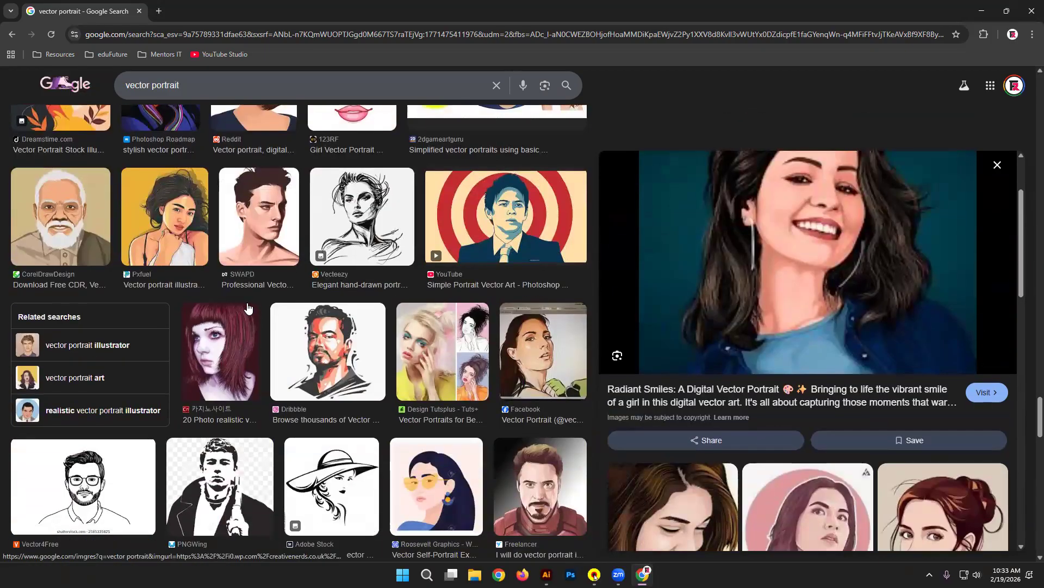
pyautogui.scroll(-3, 826, 262)
pyautogui.scroll(-1, 464, 337)
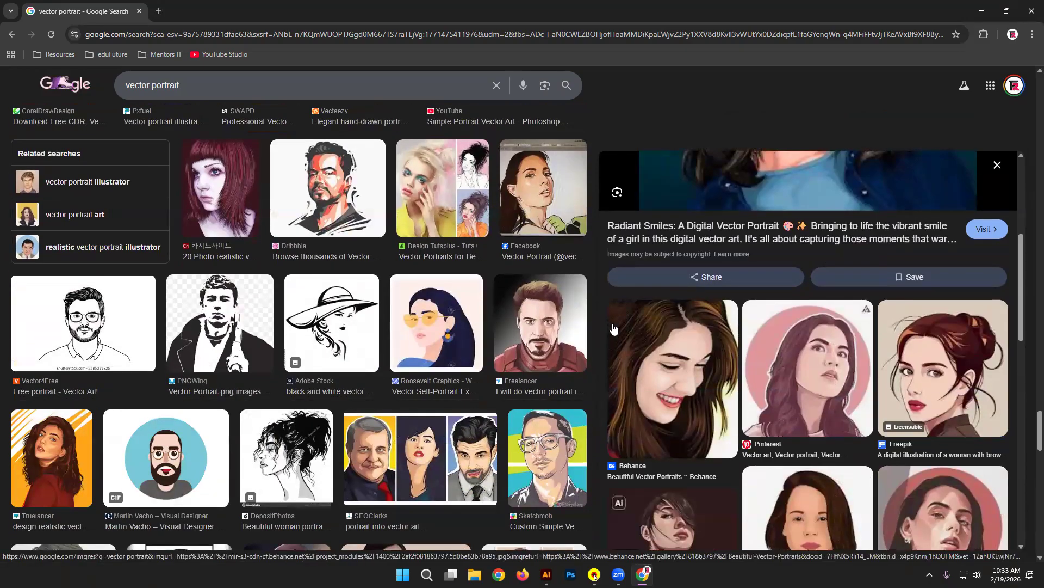
pyautogui.scroll(4, 752, 253)
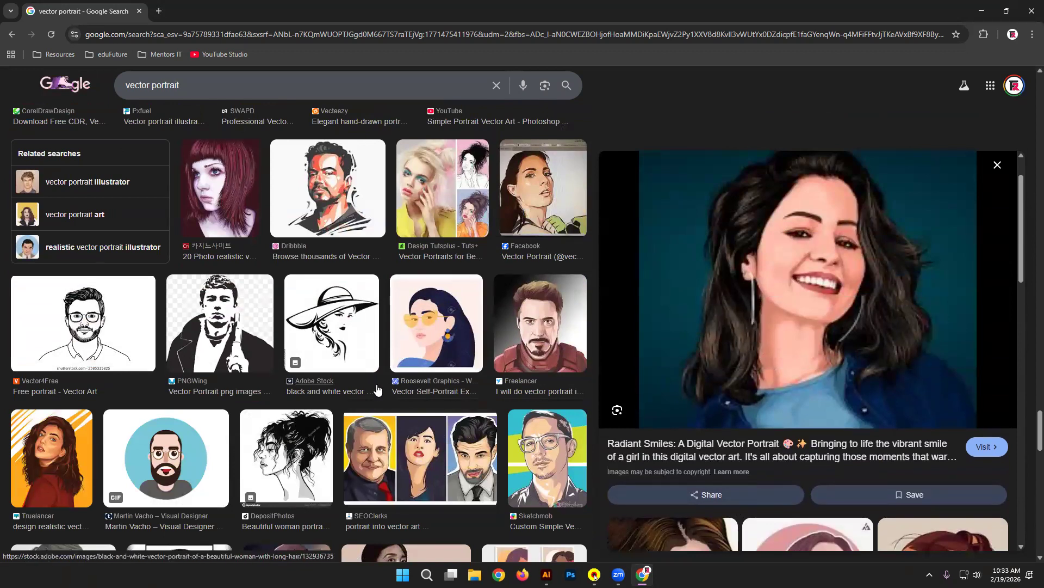
# Step: Preview the red-haired girl, Truelancer and Freelancer portraits, then minimise Chrome
pyautogui.click(220, 191)
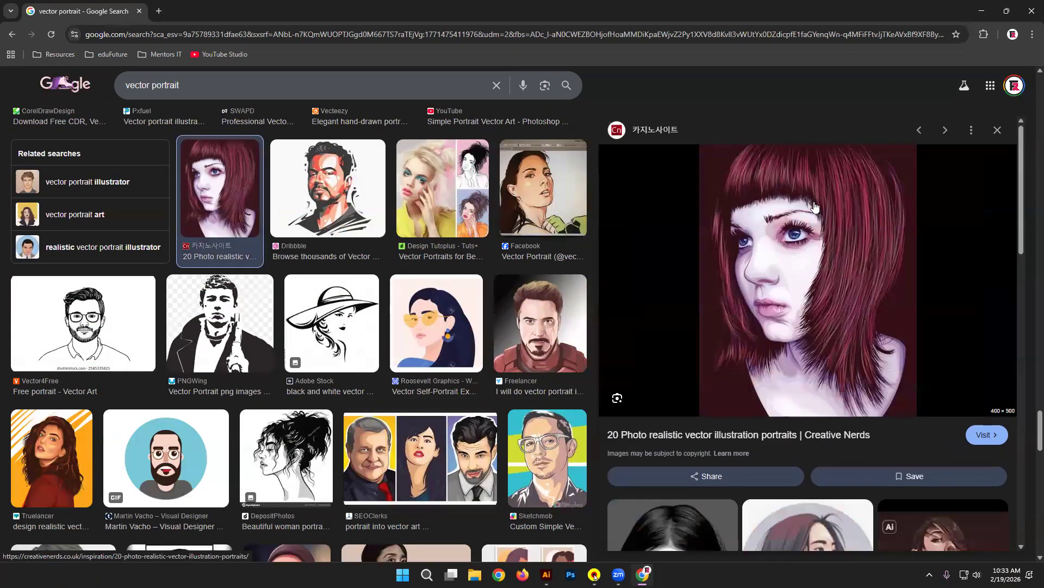
pyautogui.scroll(-7, 713, 354)
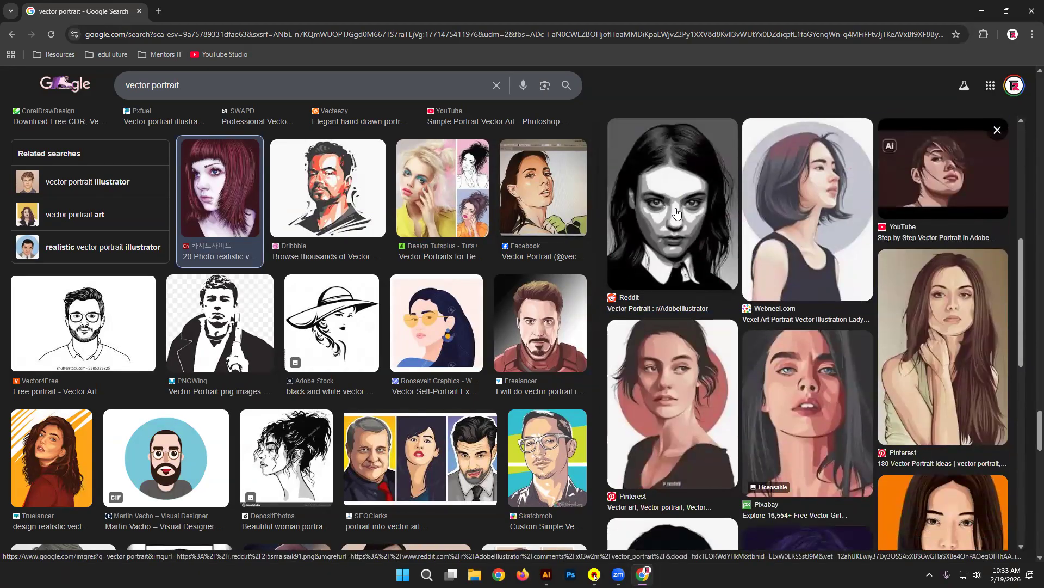
pyautogui.scroll(-3, 678, 251)
pyautogui.click(65, 451)
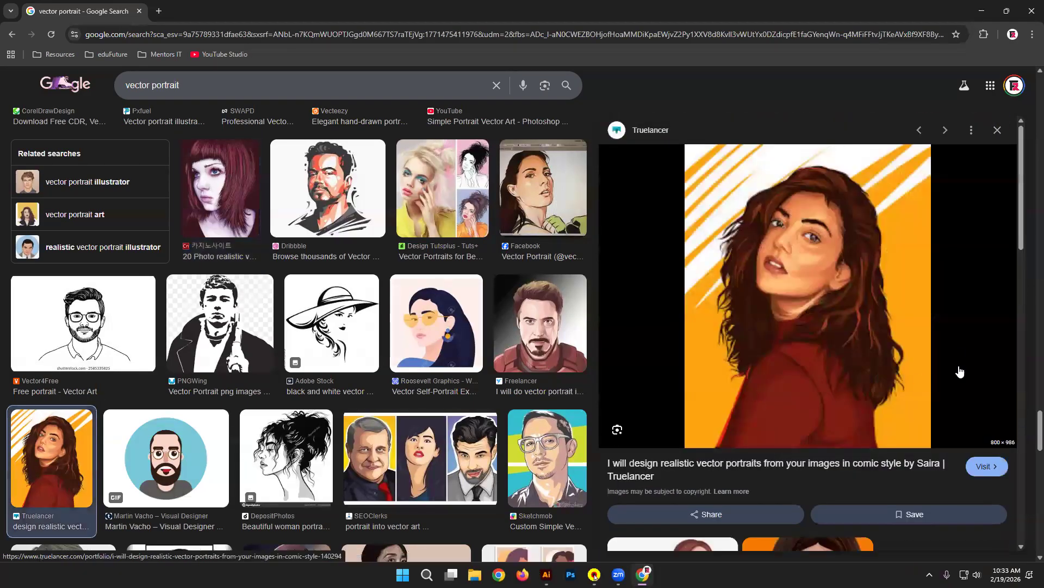
pyautogui.scroll(-3, 488, 272)
pyautogui.scroll(-3, 488, 272)
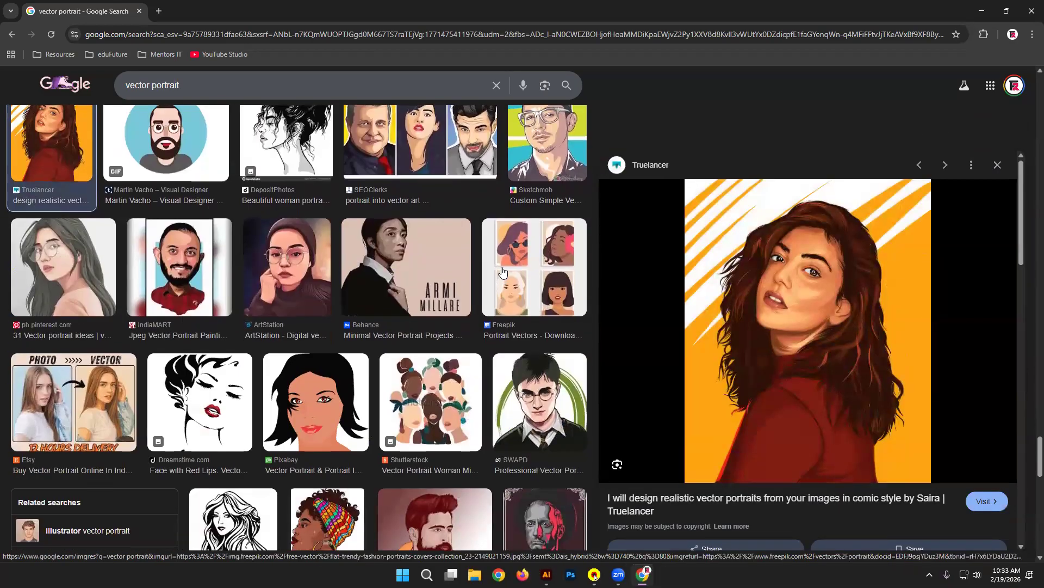
pyautogui.scroll(4, 489, 271)
pyautogui.click(556, 214)
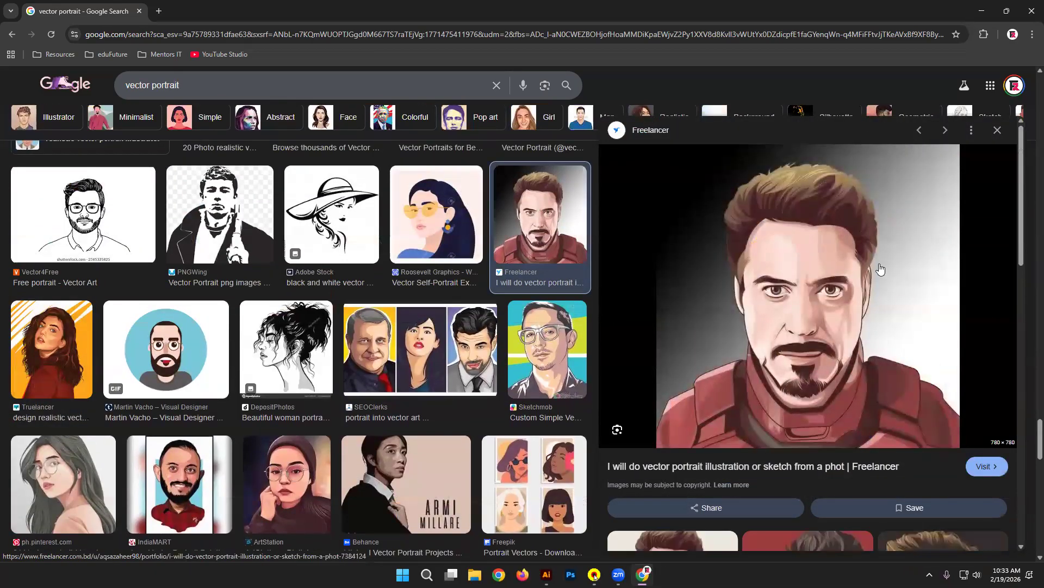
pyautogui.scroll(-4, 886, 288)
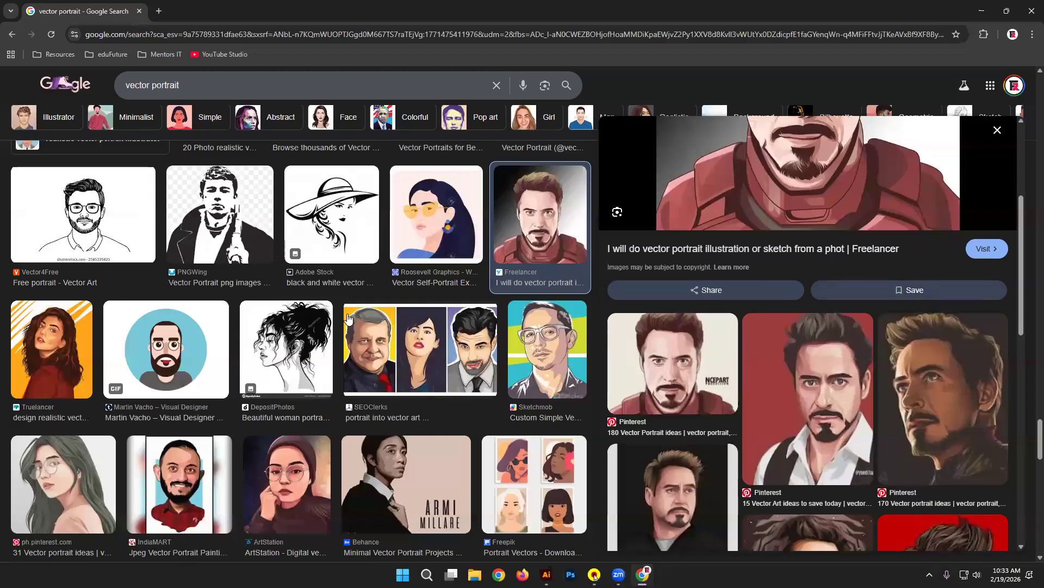
pyautogui.scroll(-8, 539, 288)
pyautogui.scroll(-4, 542, 295)
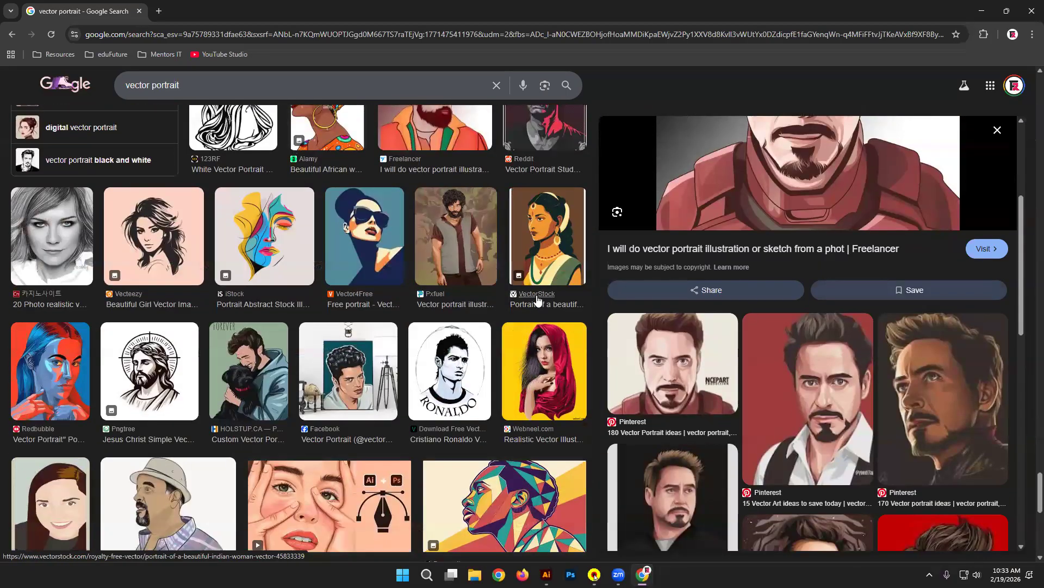
pyautogui.scroll(-2, 539, 297)
pyautogui.click(979, 8)
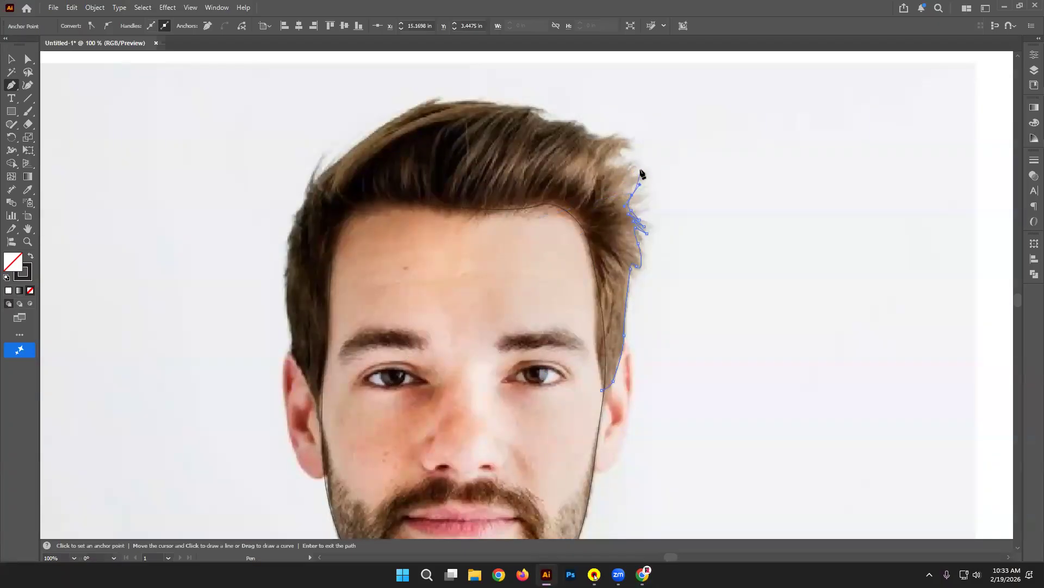
# Step: Extend the hair outline up the right tuft and across the top of the hair to the crown
pyautogui.moveTo(638, 174)
pyautogui.mouseDown()
pyautogui.moveTo(611, 158)
pyautogui.moveTo(627, 157)
pyautogui.mouseUp()
pyautogui.click(636, 161)
pyautogui.click(622, 152)
pyautogui.moveTo(629, 133); pyautogui.dragTo(605, 144)
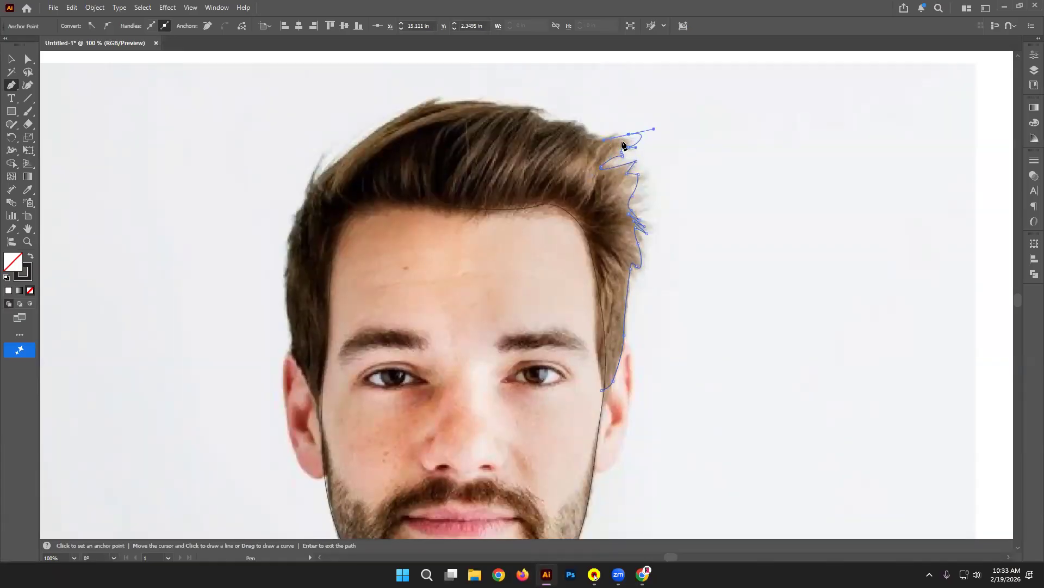
pyautogui.hotkey('ctrl', 'z')
pyautogui.click(629, 147)
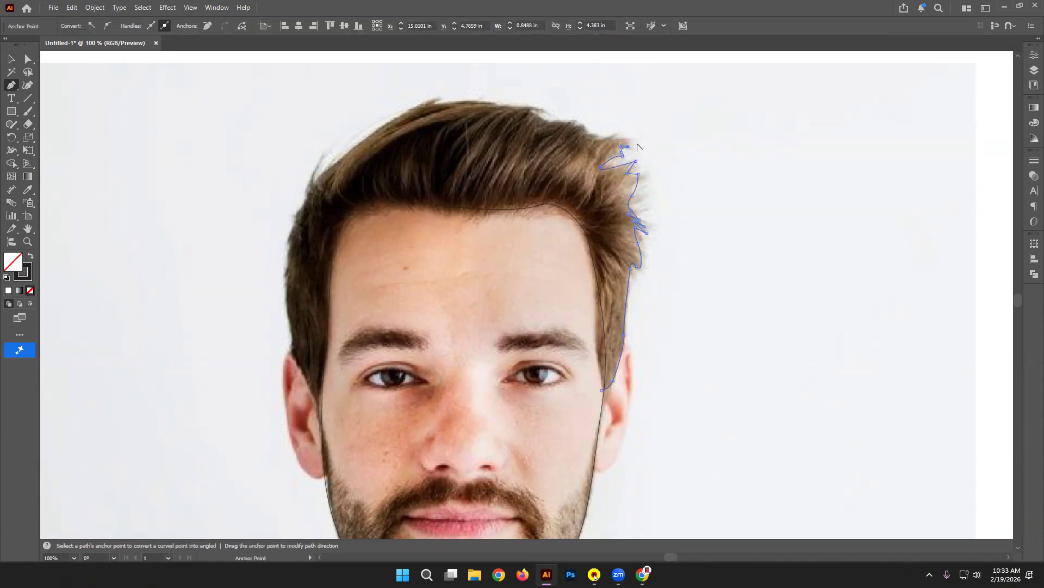
pyautogui.moveTo(591, 138); pyautogui.dragTo(509, 106)
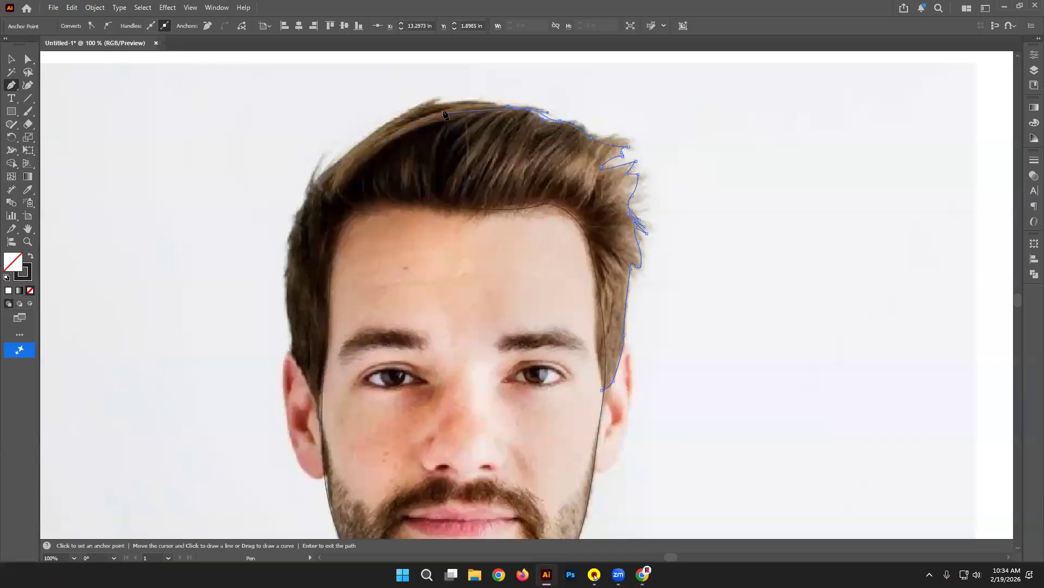
pyautogui.moveTo(429, 104)
pyautogui.mouseDown()
pyautogui.moveTo(401, 111)
pyautogui.moveTo(435, 108)
pyautogui.mouseUp()
pyautogui.click(433, 106)
pyautogui.click(444, 96)
# Step: Continue the hair outline down the left hair edge to near the left ear
pyautogui.moveTo(319, 179); pyautogui.dragTo(268, 240)
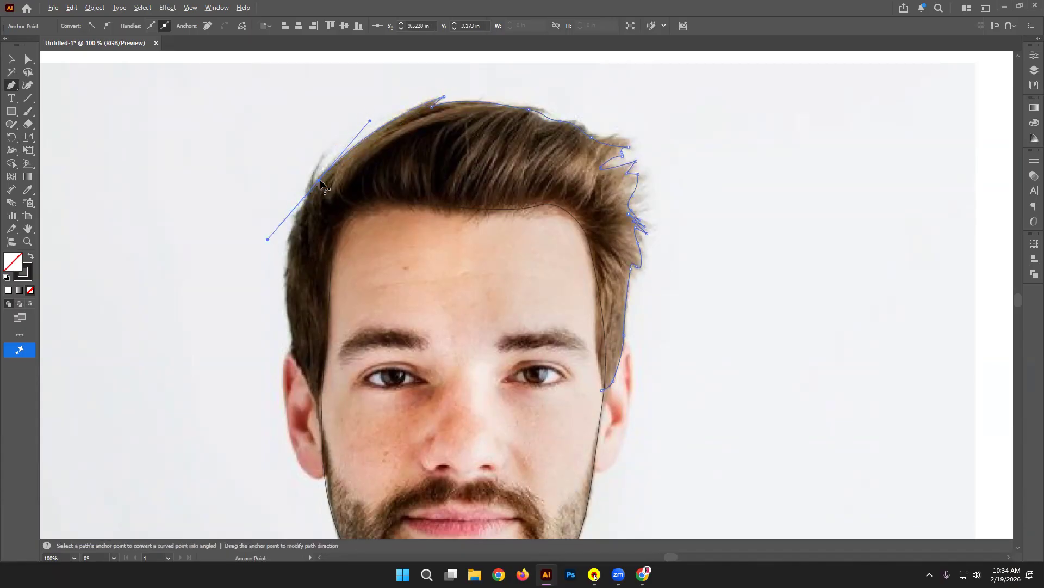
pyautogui.keyDown('alt'); pyautogui.click(319, 180); pyautogui.keyUp('alt')
pyautogui.click(314, 185)
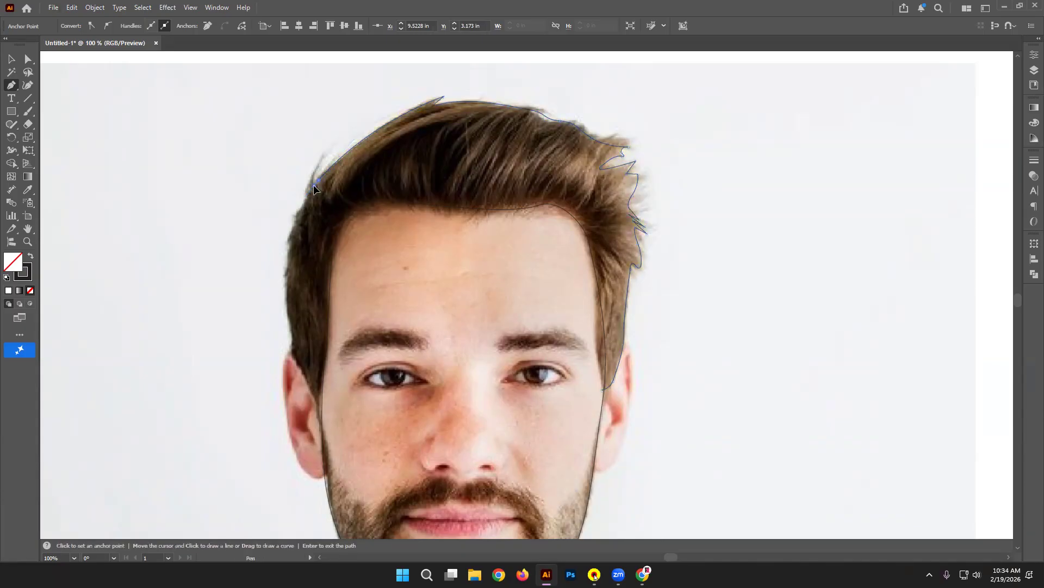
pyautogui.moveTo(325, 156); pyautogui.dragTo(336, 139)
pyautogui.keyDown('alt'); pyautogui.click(324, 158); pyautogui.keyUp('alt')
pyautogui.moveTo(294, 234); pyautogui.dragTo(287, 311)
pyautogui.keyDown('alt'); pyautogui.click(306, 196); pyautogui.keyUp('alt')
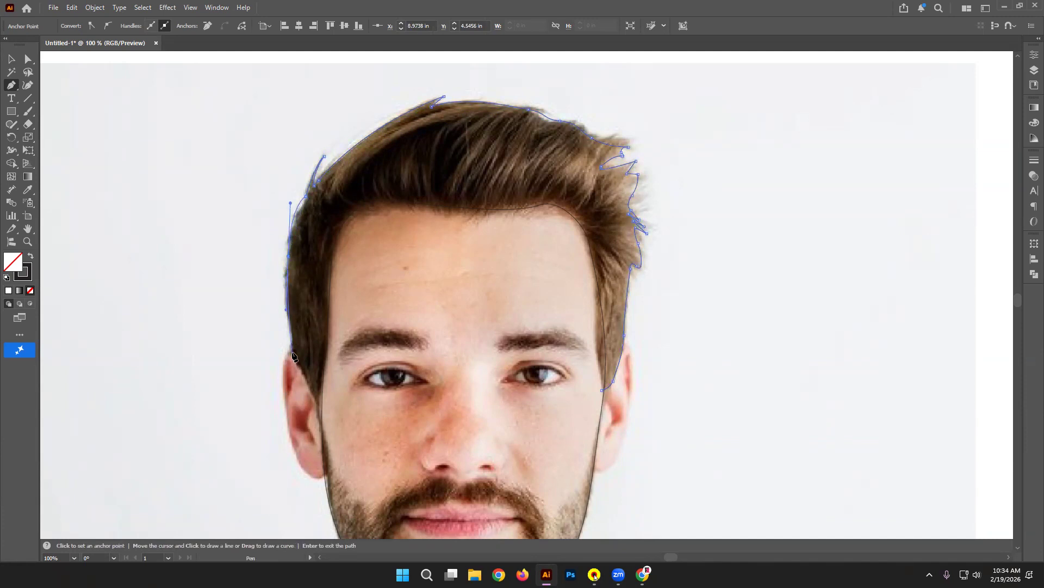
pyautogui.click(292, 354)
# Step: Add a pen anchor on the left hair edge just above the left ear
pyautogui.click(295, 360)
# Step: Zoom to 200% on the ear and trace its outer edge to where it meets the face
pyautogui.press('space')
pyautogui.moveTo(377, 453); pyautogui.dragTo(418, 371)
pyautogui.hotkey('ctrl', '+')
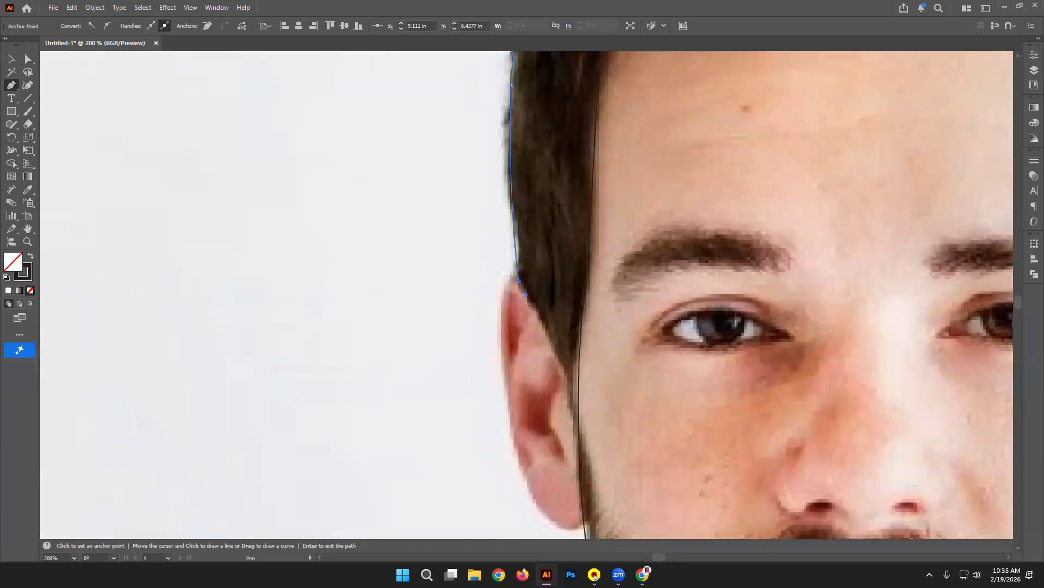
pyautogui.press('space')
pyautogui.moveTo(651, 436); pyautogui.dragTo(566, 403)
pyautogui.moveTo(498, 335); pyautogui.dragTo(503, 363)
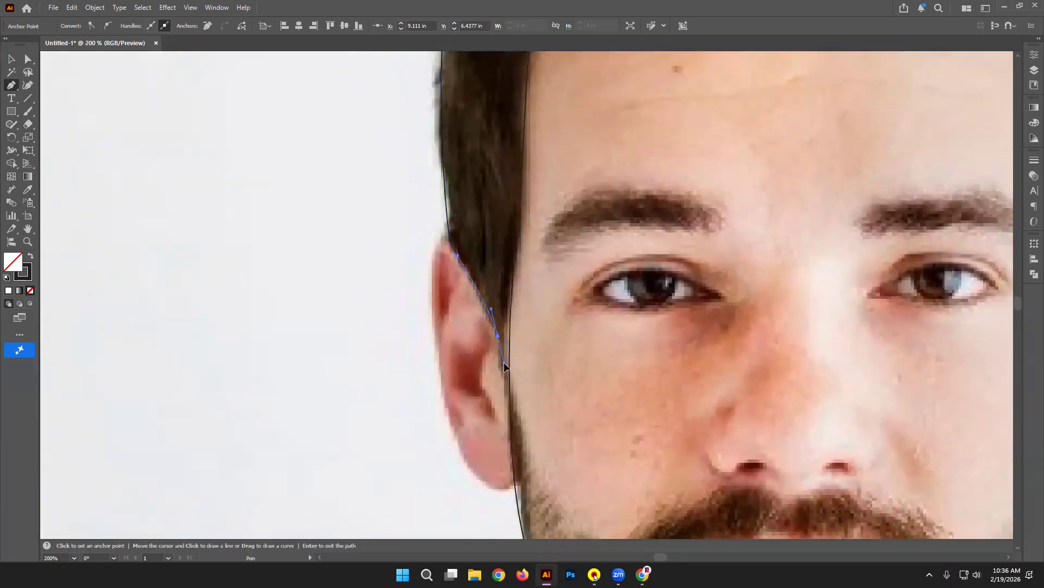
pyautogui.click(507, 407)
# Step: Trace the hairline across the forehead to the right ear and close the hair outline
pyautogui.moveTo(531, 256); pyautogui.dragTo(447, 462)
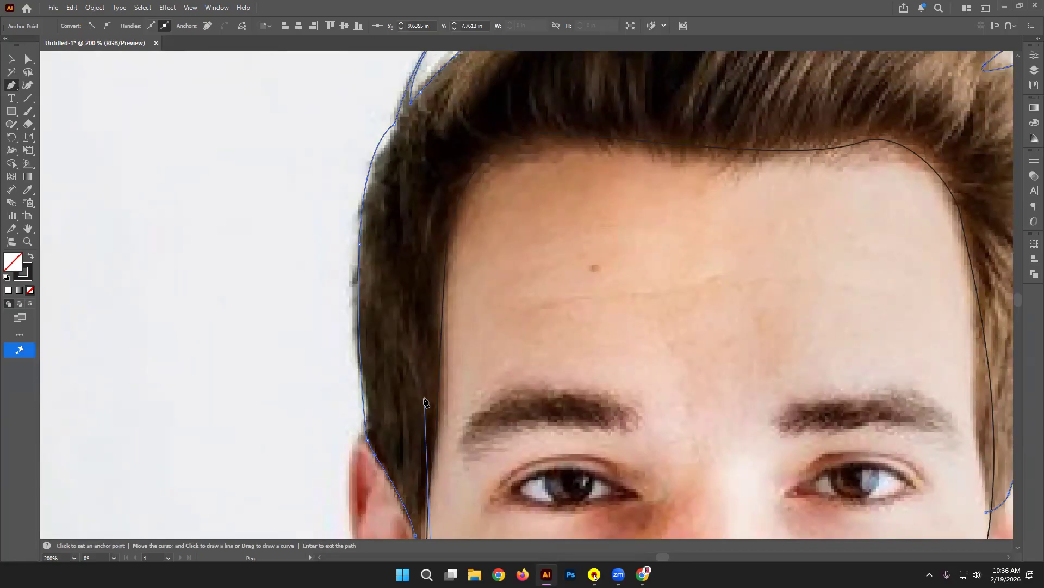
pyautogui.click(474, 236)
pyautogui.click(547, 156)
pyautogui.click(944, 218)
pyautogui.press('space')
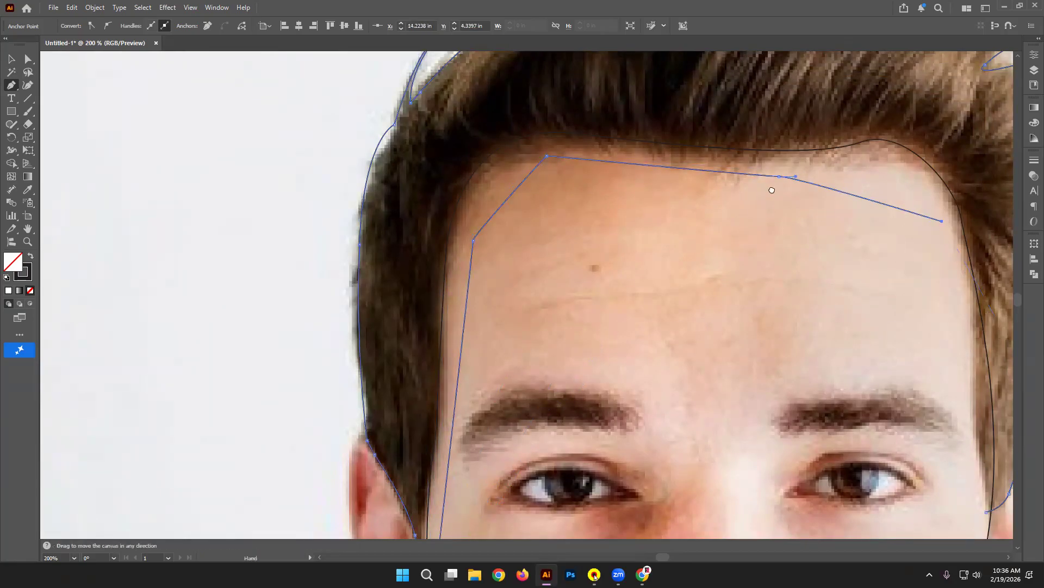
pyautogui.moveTo(983, 342); pyautogui.dragTo(744, 184)
pyautogui.click(744, 229)
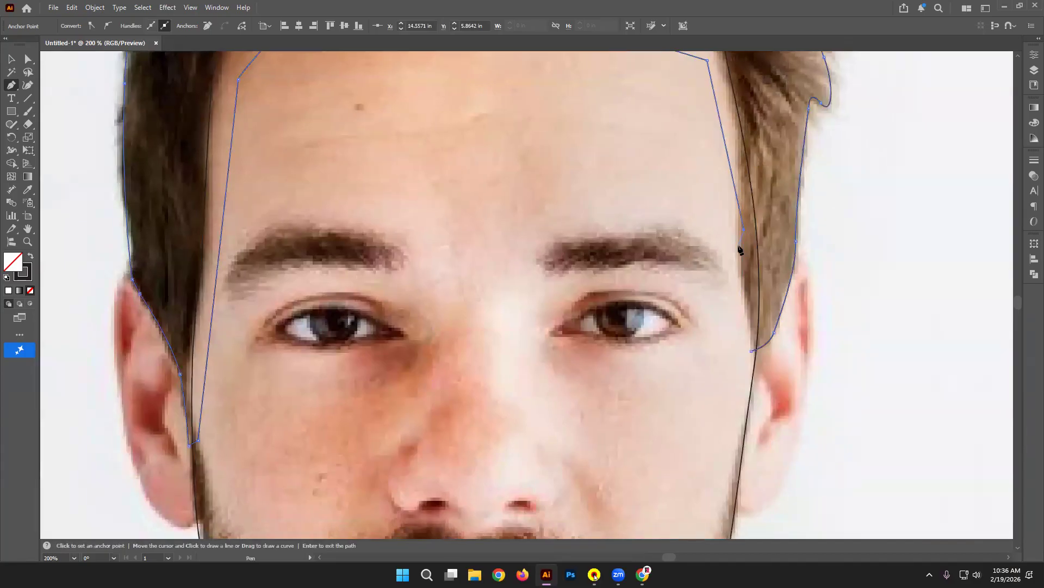
pyautogui.hotkey('ctrl', 'z')
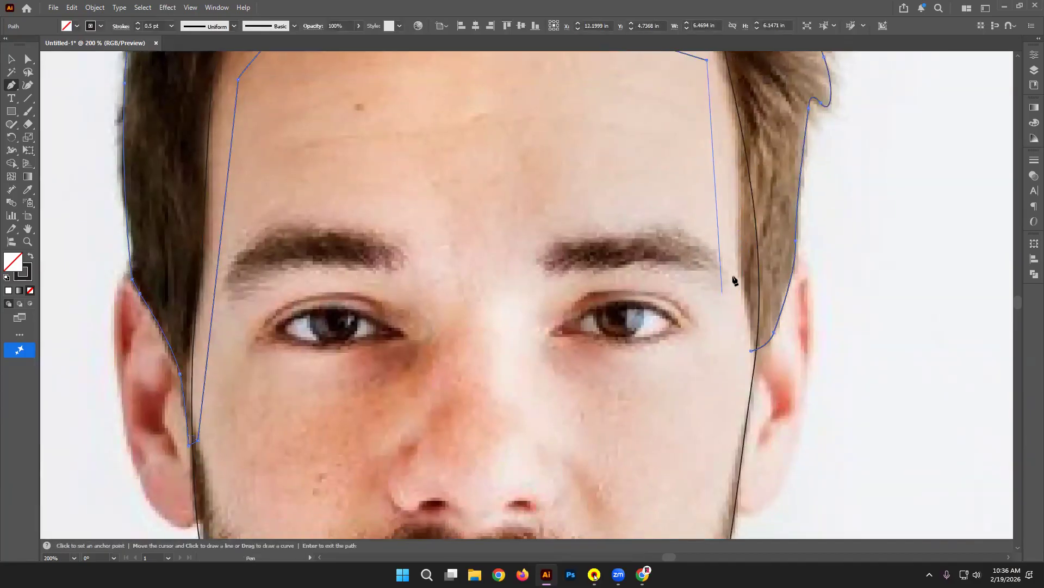
pyautogui.click(734, 229)
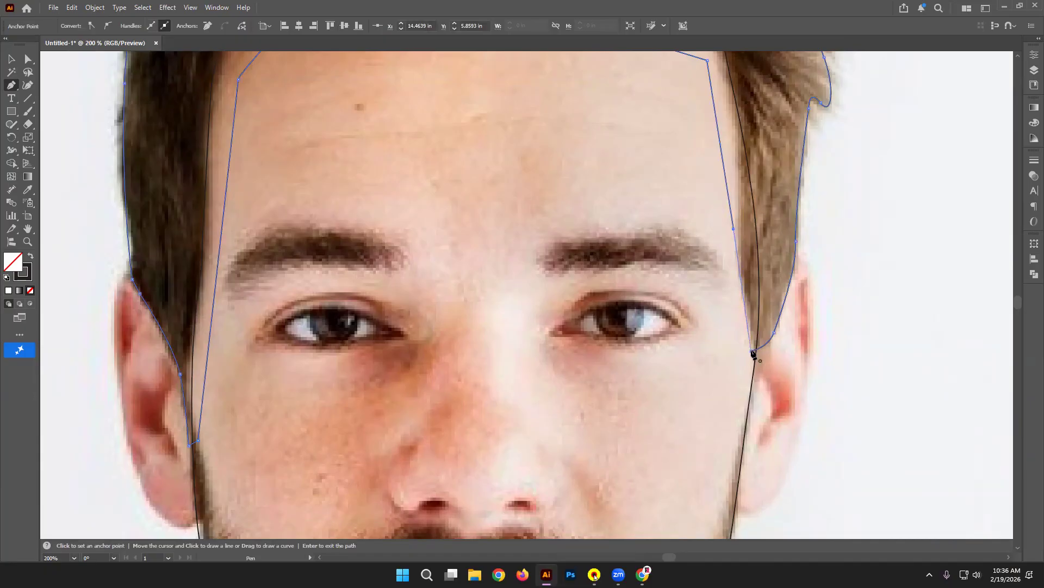
pyautogui.click(753, 352)
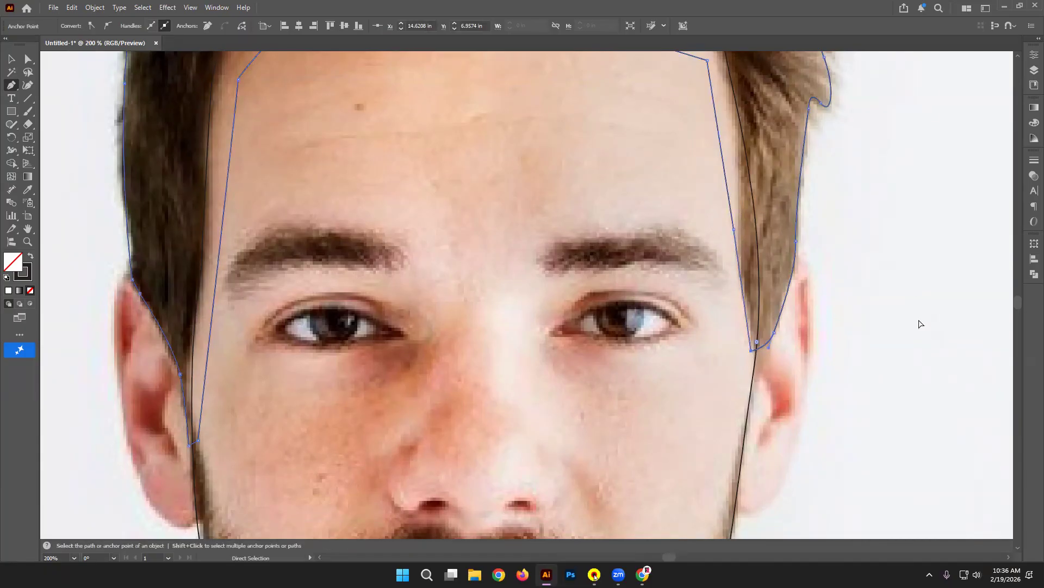
pyautogui.hotkey('ctrl', '=')
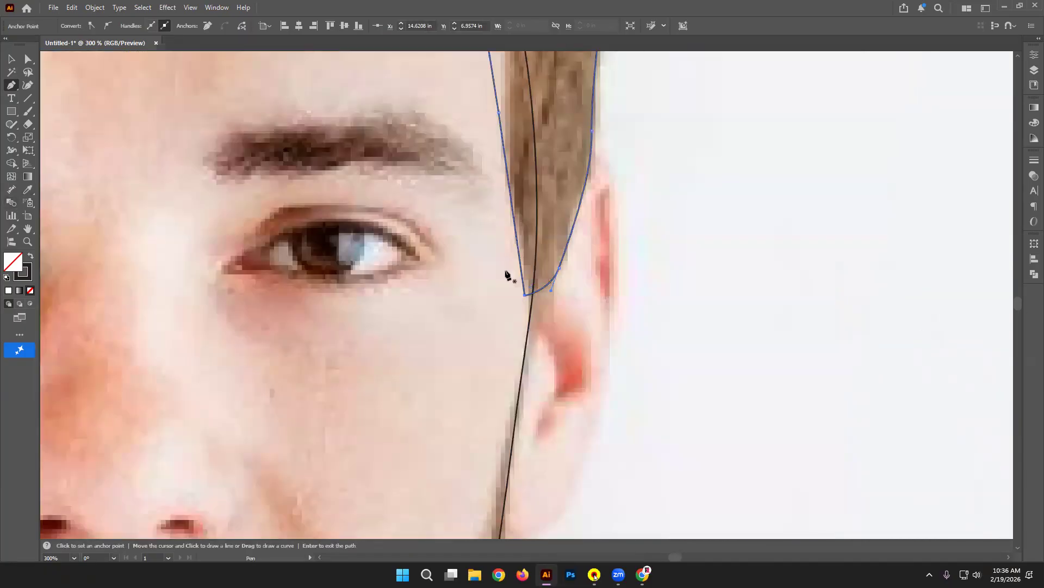
# Step: Select the hair outline and zoom out to frame its right side near the ear
pyautogui.click(11, 59)
pyautogui.click(995, 217)
pyautogui.scroll(3, 524, 159)
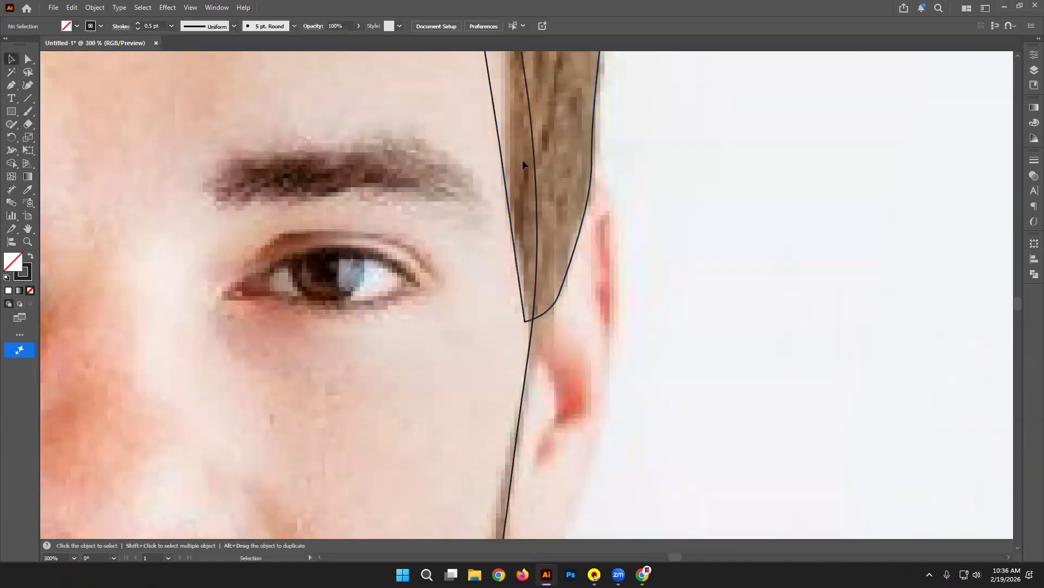
pyautogui.click(526, 185)
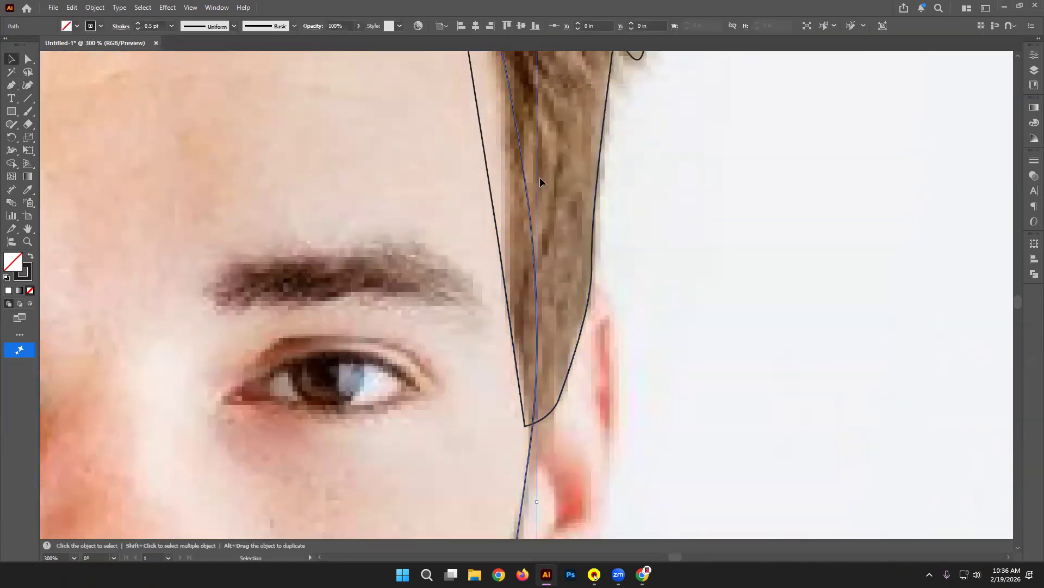
pyautogui.hotkey('ctrl', '-')
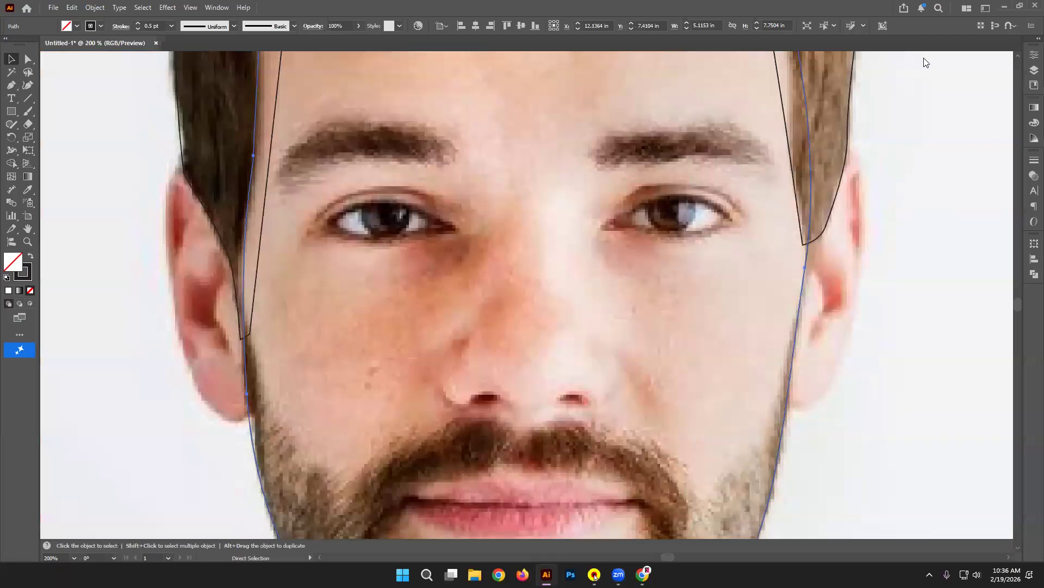
pyautogui.scroll(5, 927, 63)
pyautogui.hscroll(3, 927, 63)
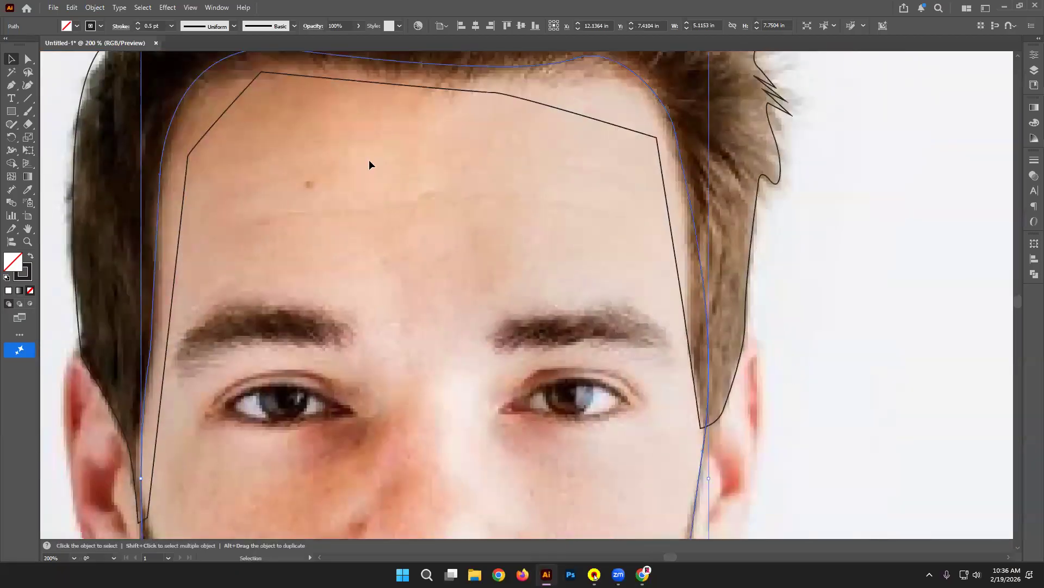
pyautogui.click(12, 86)
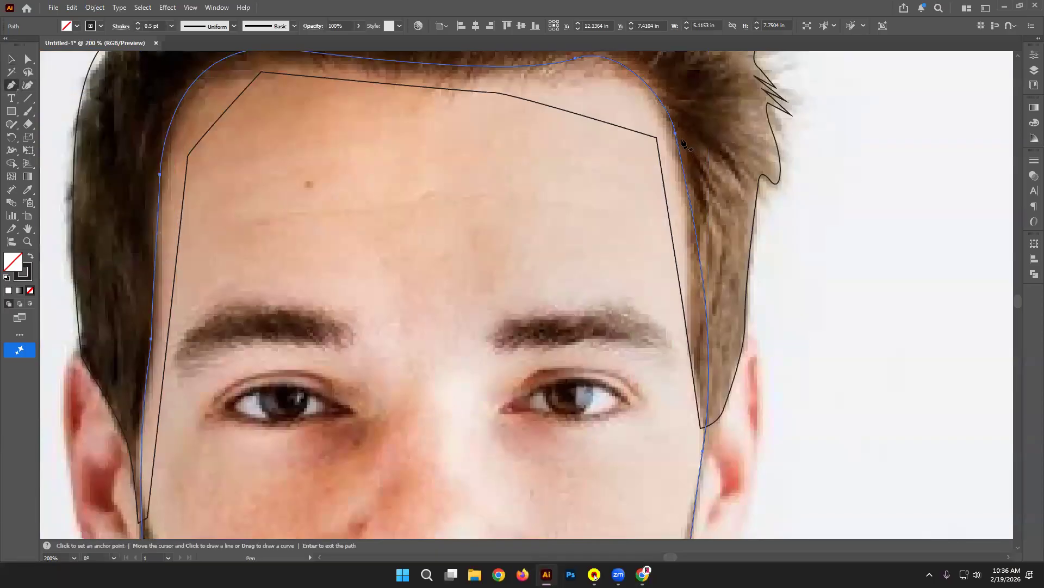
pyautogui.click(706, 427)
pyautogui.click(11, 59)
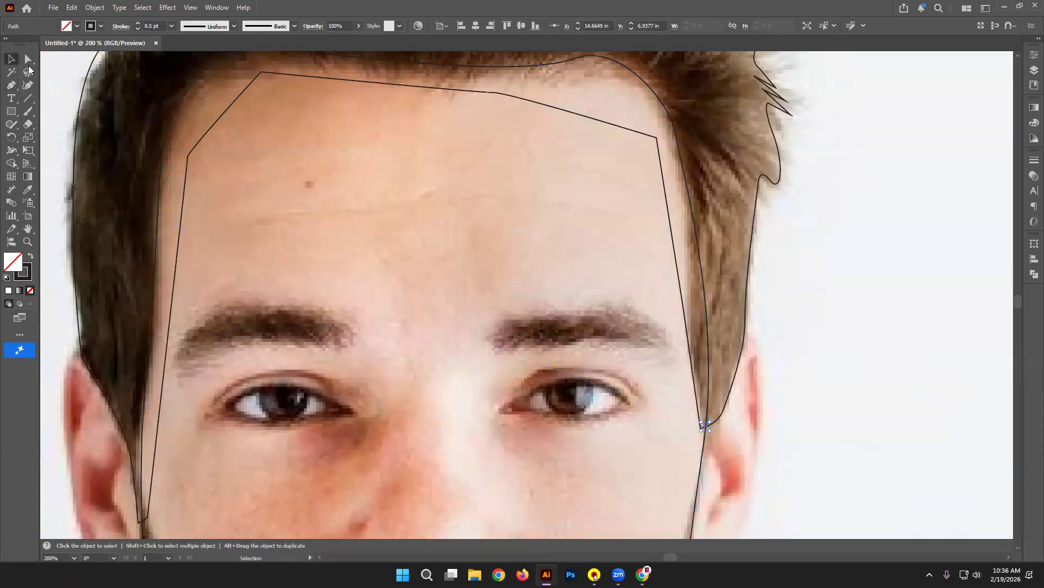
# Step: Add an anchor point on the hair outline's right edge with the Add Anchor Point tool
pyautogui.click(12, 85)
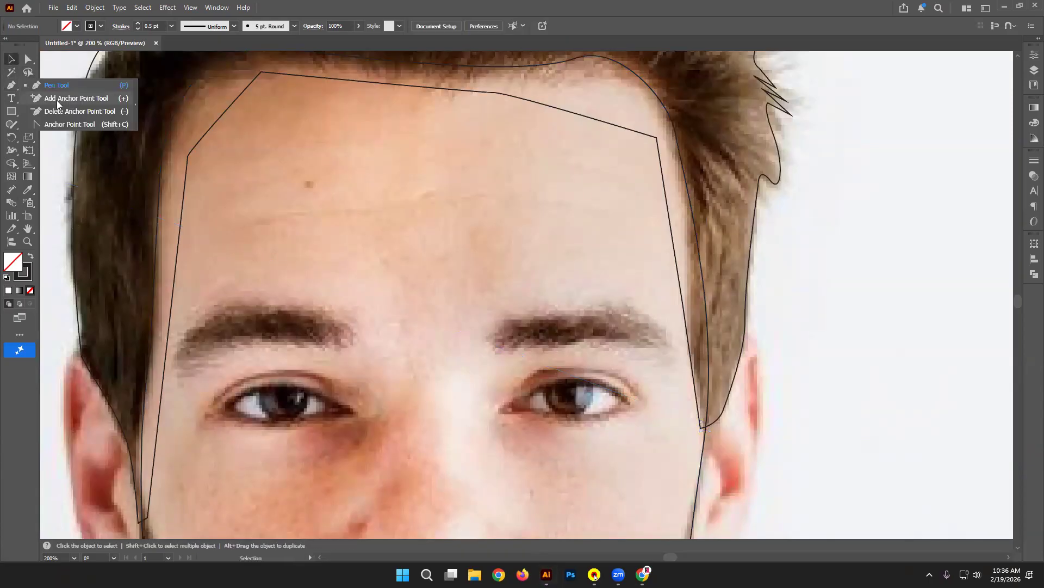
pyautogui.click(57, 100)
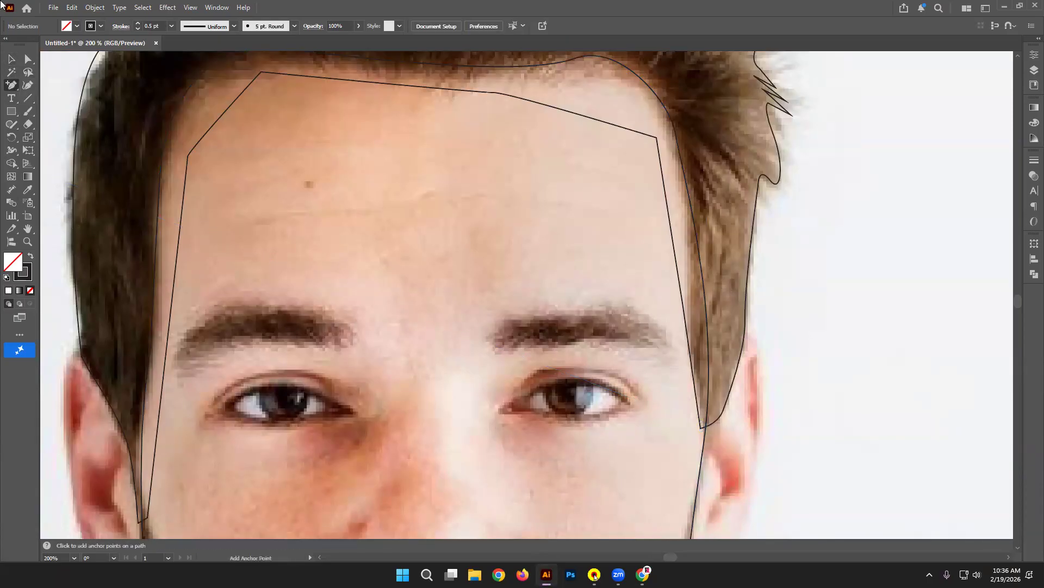
pyautogui.click(11, 59)
pyautogui.click(655, 115)
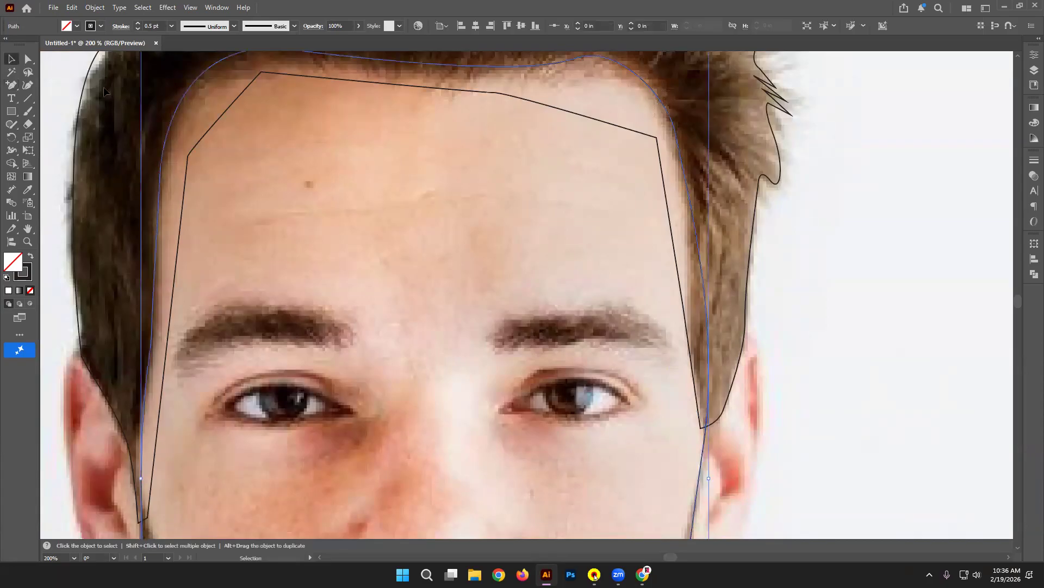
pyautogui.click(11, 85)
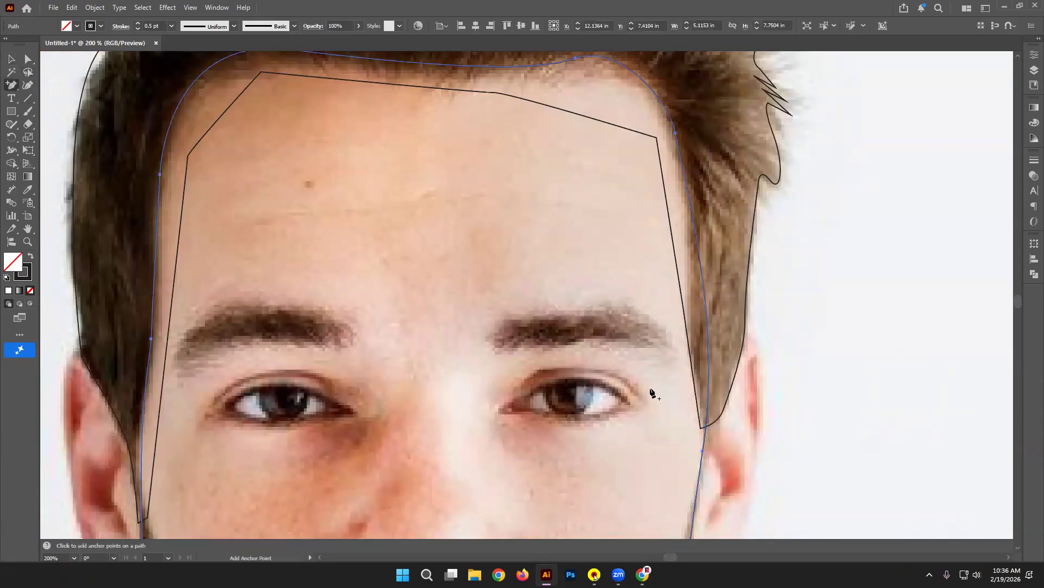
pyautogui.click(705, 429)
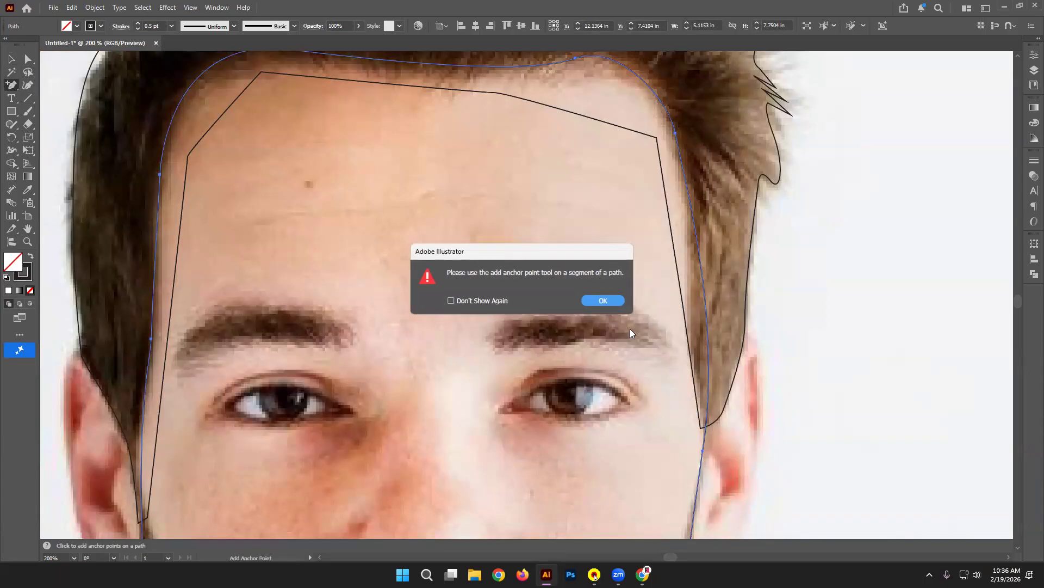
pyautogui.press('Return')
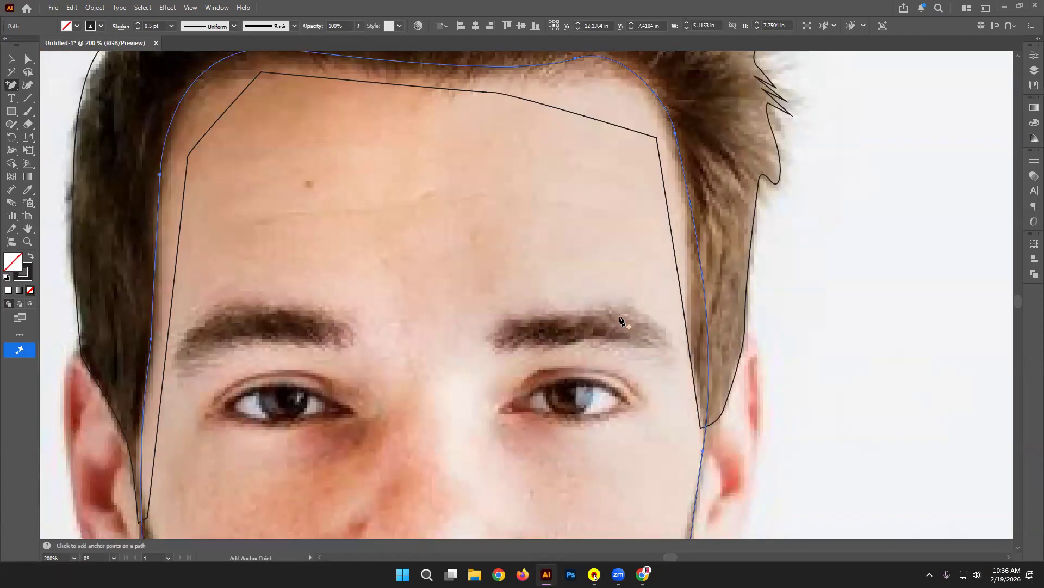
pyautogui.click(705, 422)
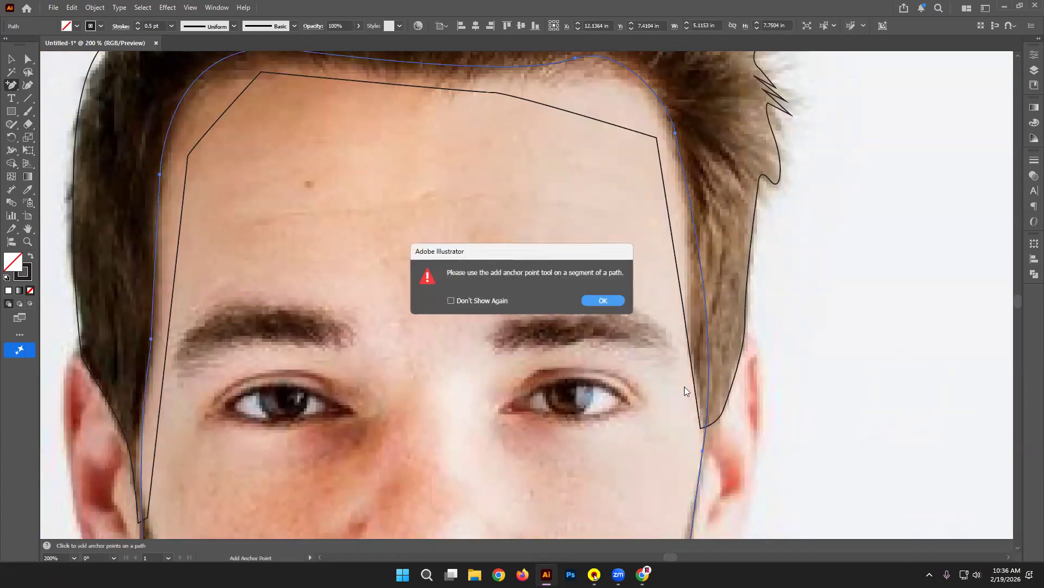
pyautogui.click(604, 300)
pyautogui.click(707, 407)
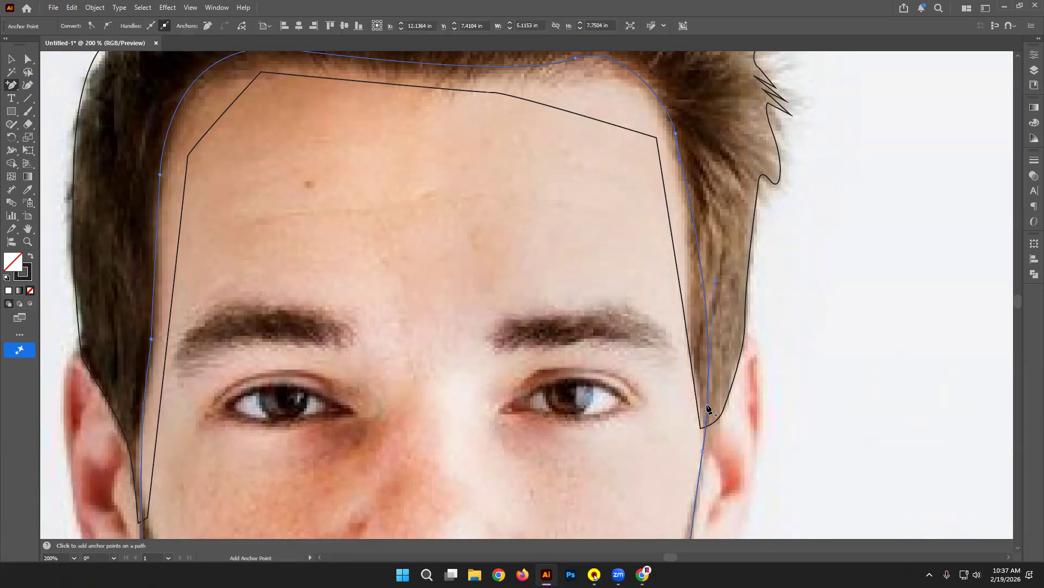
# Step: Drag the right-edge segment and points so the hair curve follows the hairline beside the temple
pyautogui.click(28, 59)
pyautogui.click(730, 242)
pyautogui.click(703, 299)
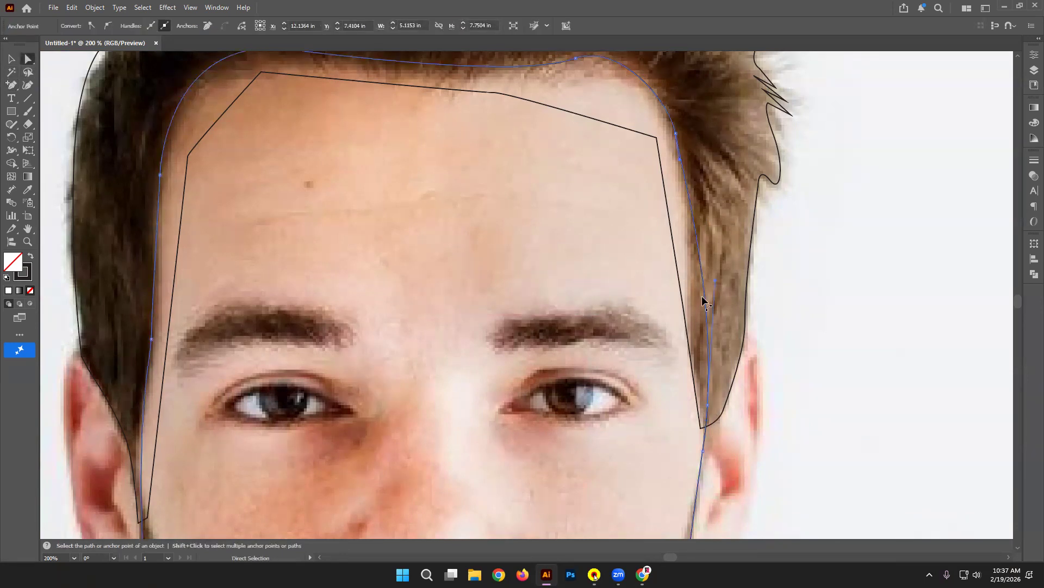
pyautogui.moveTo(705, 298)
pyautogui.mouseDown()
pyautogui.moveTo(695, 292)
pyautogui.moveTo(692, 338)
pyautogui.moveTo(697, 315)
pyautogui.mouseUp()
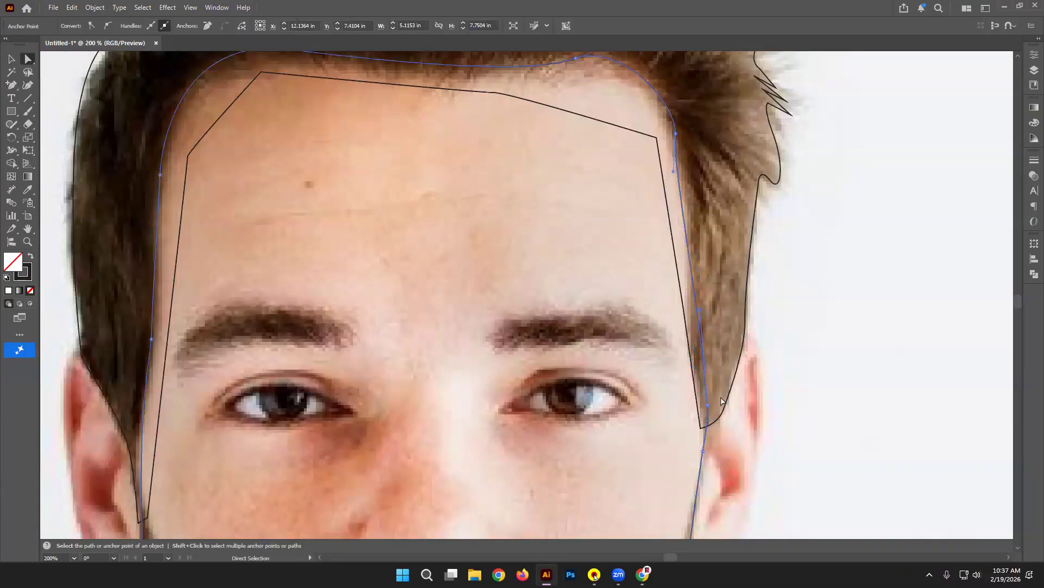
pyautogui.moveTo(709, 406); pyautogui.dragTo(700, 402)
pyautogui.click(673, 174)
pyautogui.moveTo(672, 171); pyautogui.dragTo(685, 169)
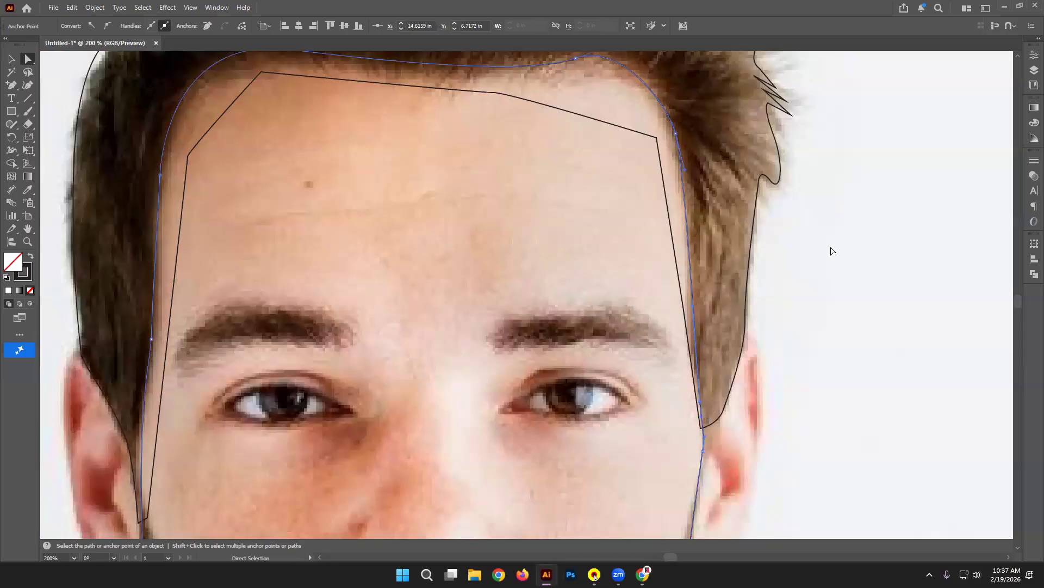
pyautogui.click(831, 278)
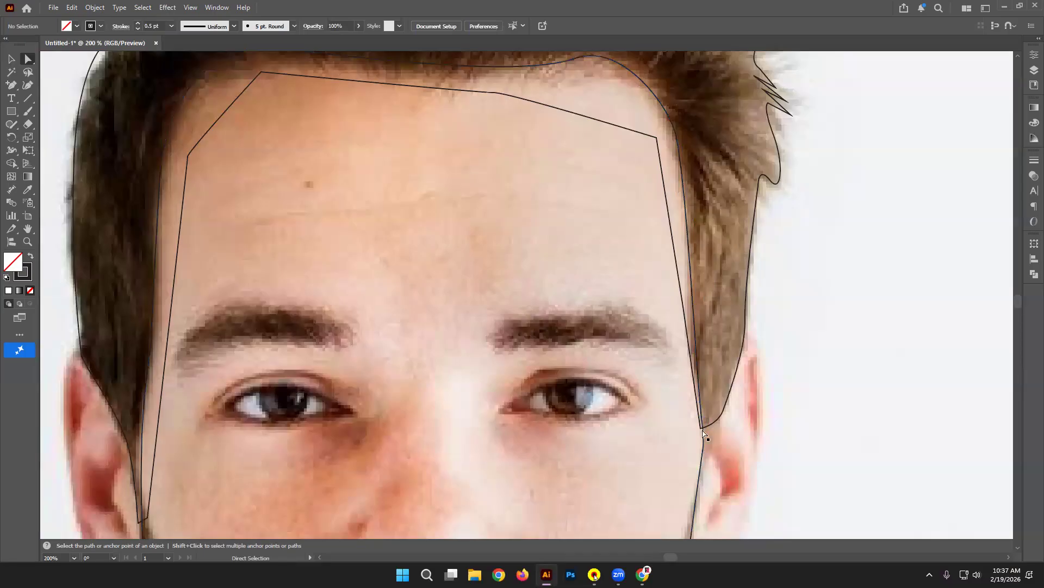
pyautogui.press('v')
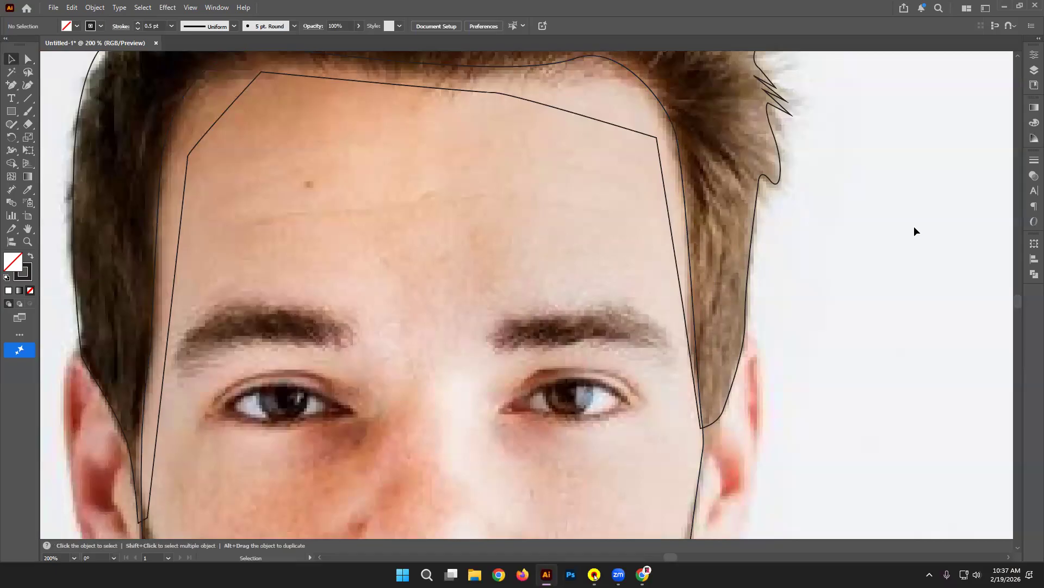
# Step: Trace a closed curved pen outline around the left ear, from the hairline to the earlobe
pyautogui.hotkey('ctrl', '-')
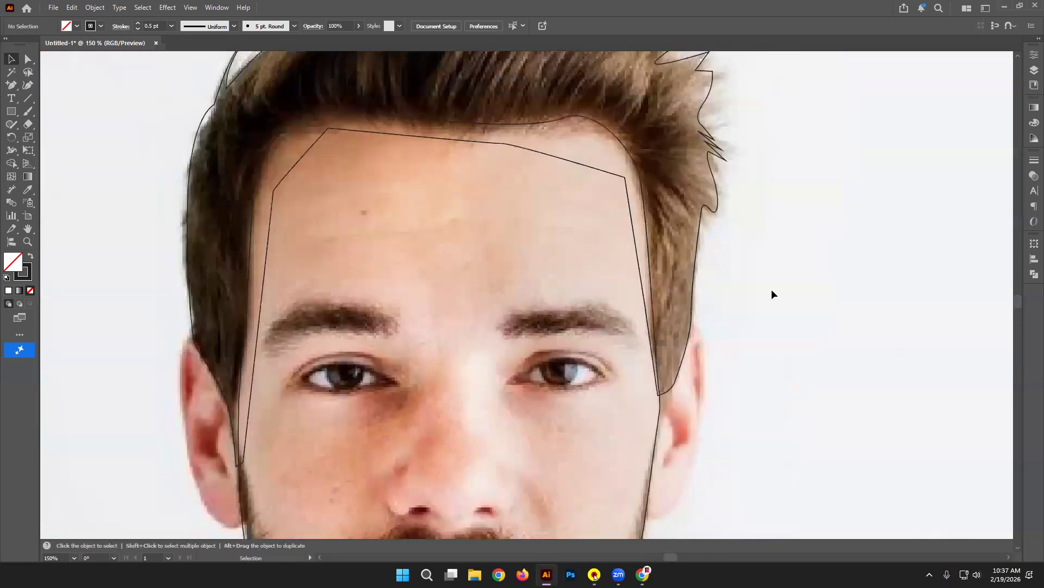
pyautogui.scroll(1, 771, 283)
pyautogui.scroll(-5, 756, 272)
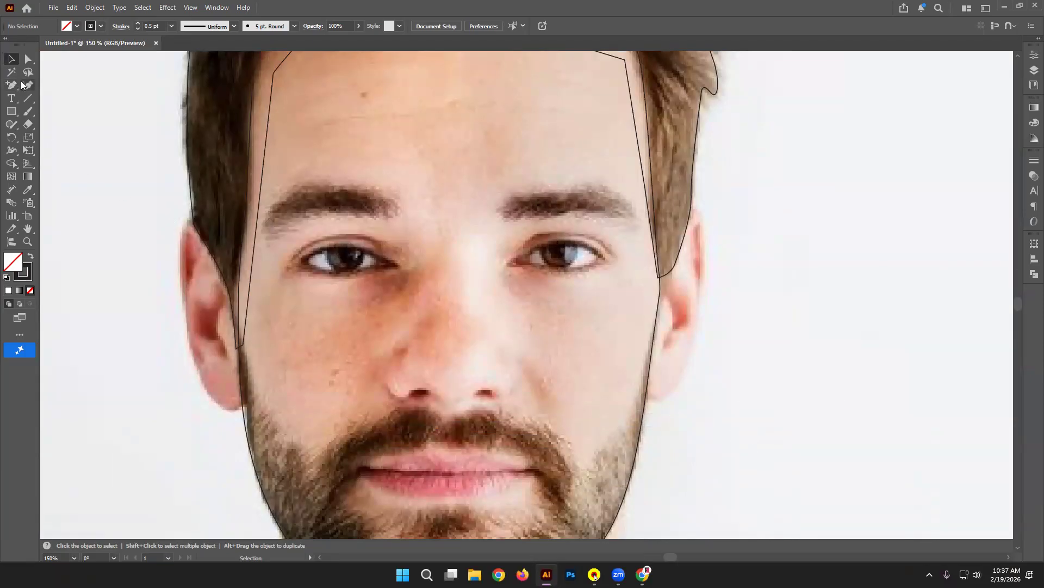
pyautogui.moveTo(13, 88); pyautogui.dragTo(52, 85)
pyautogui.click(204, 231)
pyautogui.moveTo(180, 242); pyautogui.dragTo(178, 279)
pyautogui.moveTo(187, 344); pyautogui.dragTo(190, 360)
pyautogui.moveTo(204, 396); pyautogui.dragTo(259, 368)
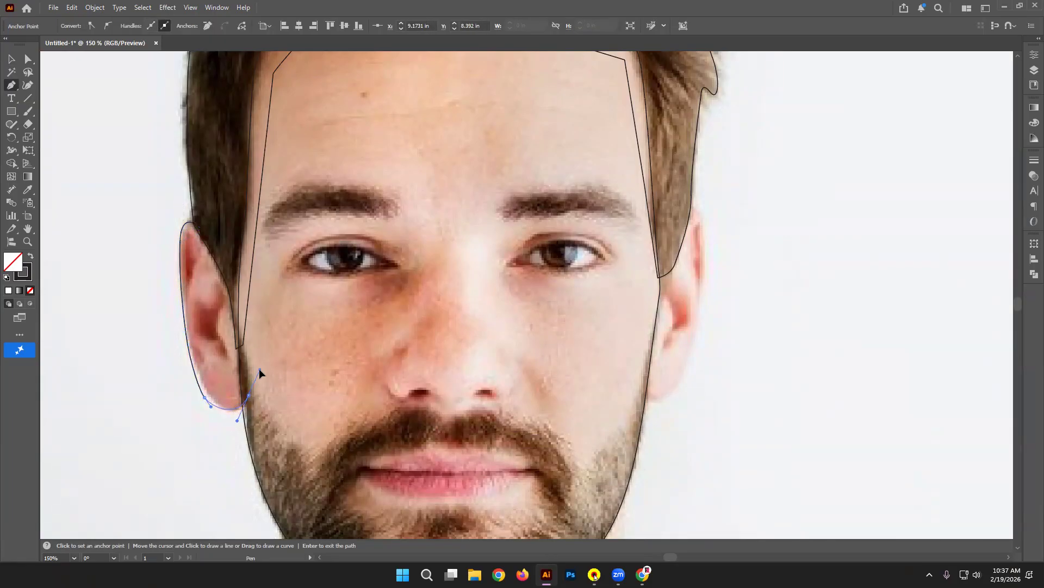
pyautogui.click(225, 245)
pyautogui.click(204, 233)
# Step: Trace a closed curved pen outline around the right ear, from the temple to the earlobe
pyautogui.click(677, 229)
pyautogui.moveTo(705, 228); pyautogui.dragTo(703, 281)
pyautogui.moveTo(689, 364); pyautogui.dragTo(642, 375)
pyautogui.click(659, 278)
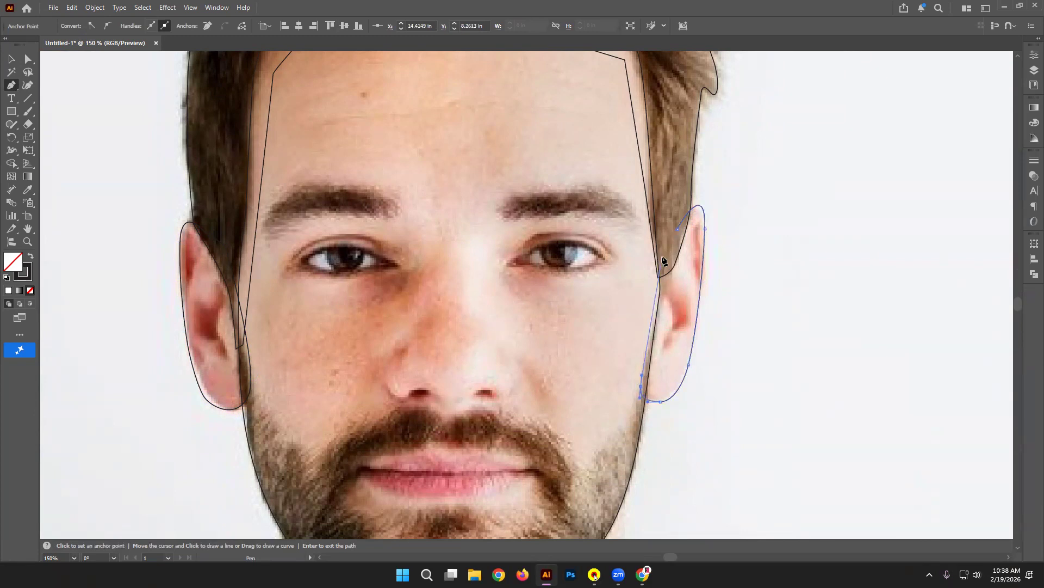
pyautogui.click(662, 256)
pyautogui.click(678, 229)
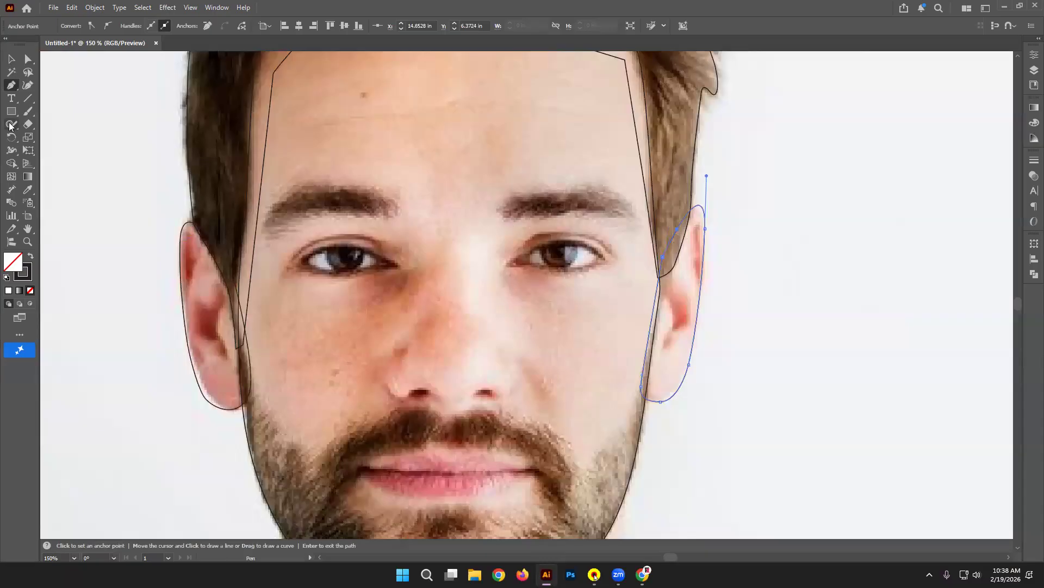
pyautogui.scroll(-2, 255, 248)
pyautogui.scroll(6, 255, 247)
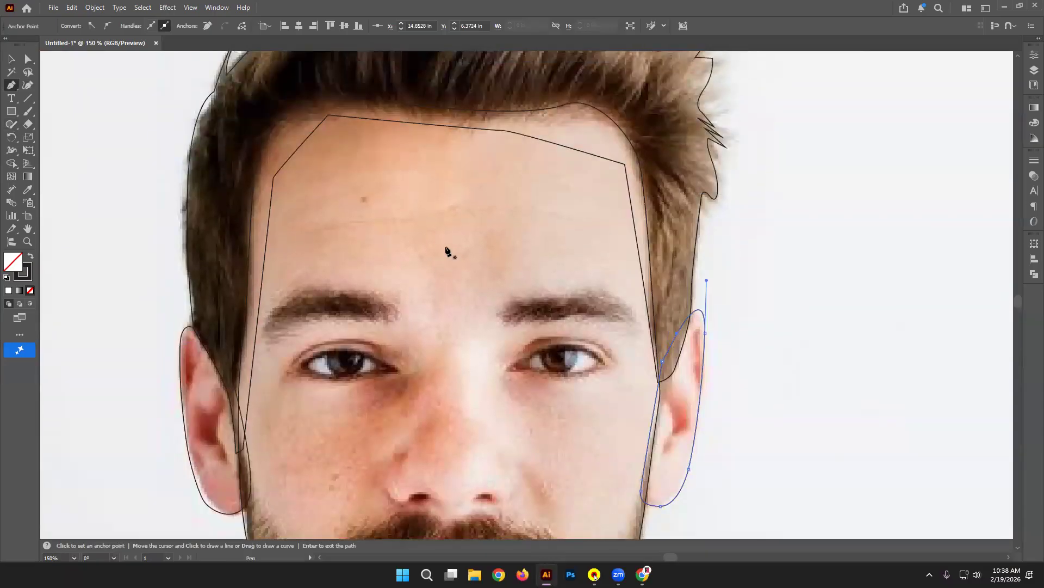
# Step: Trace a closed curved pen outline around the left eyebrow
pyautogui.click(263, 330)
pyautogui.moveTo(317, 292); pyautogui.dragTo(281, 328)
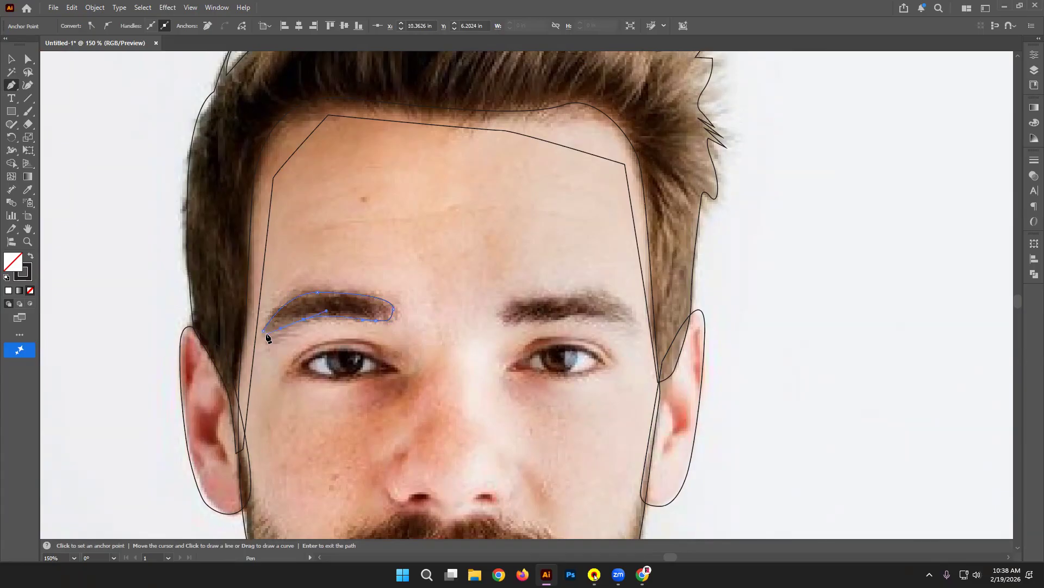
pyautogui.click(264, 337)
pyautogui.moveTo(263, 330); pyautogui.dragTo(264, 326)
# Step: Outline the right eyebrow with a closed pen path along its top and lower edges, then deselect
pyautogui.click(539, 323)
pyautogui.click(502, 323)
pyautogui.hotkey('ctrl', 'z')
pyautogui.moveTo(527, 290); pyautogui.dragTo(523, 285)
pyautogui.moveTo(615, 299); pyautogui.dragTo(555, 318)
pyautogui.click(634, 323)
pyautogui.click(537, 323)
pyautogui.click(484, 327)
pyautogui.press('v')
pyautogui.click(112, 129)
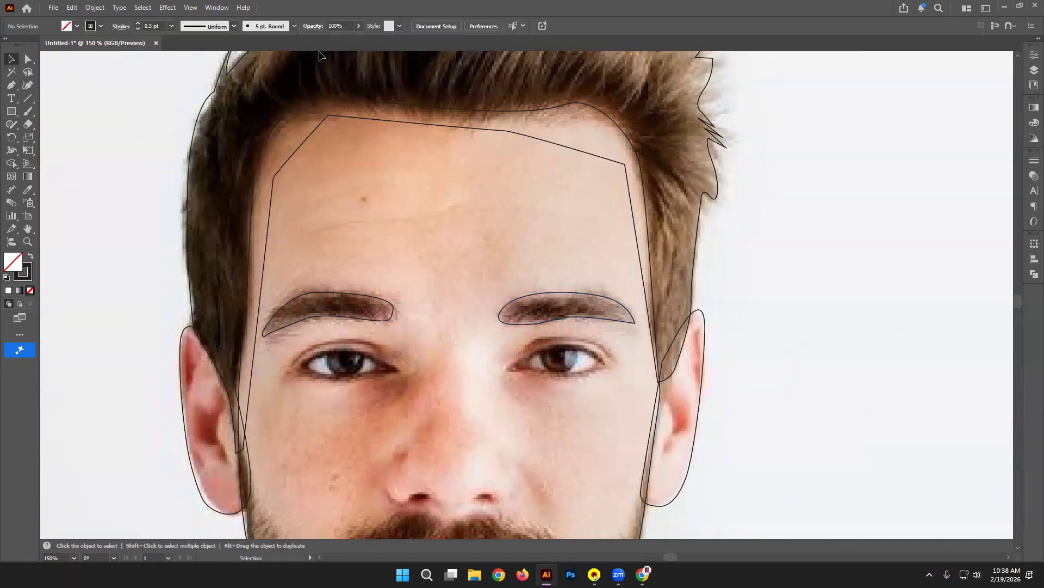
pyautogui.scroll(-3, 209, 335)
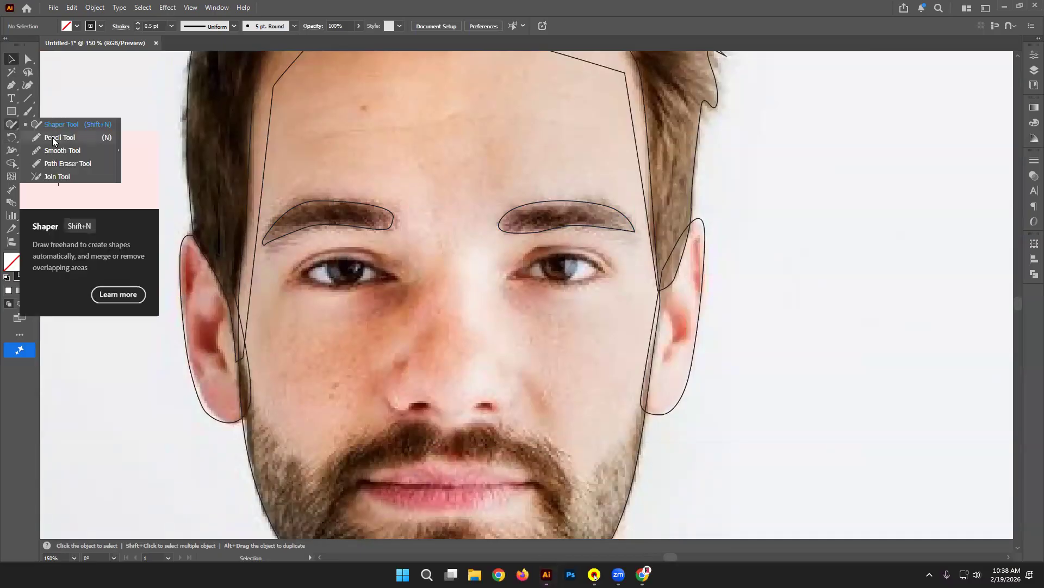
# Step: Draw Pencil strokes for the upper and lower inner folds of the left and right ears
pyautogui.click(70, 139)
pyautogui.moveTo(193, 250)
pyautogui.mouseDown()
pyautogui.moveTo(189, 294)
pyautogui.moveTo(203, 266)
pyautogui.moveTo(193, 253)
pyautogui.mouseUp()
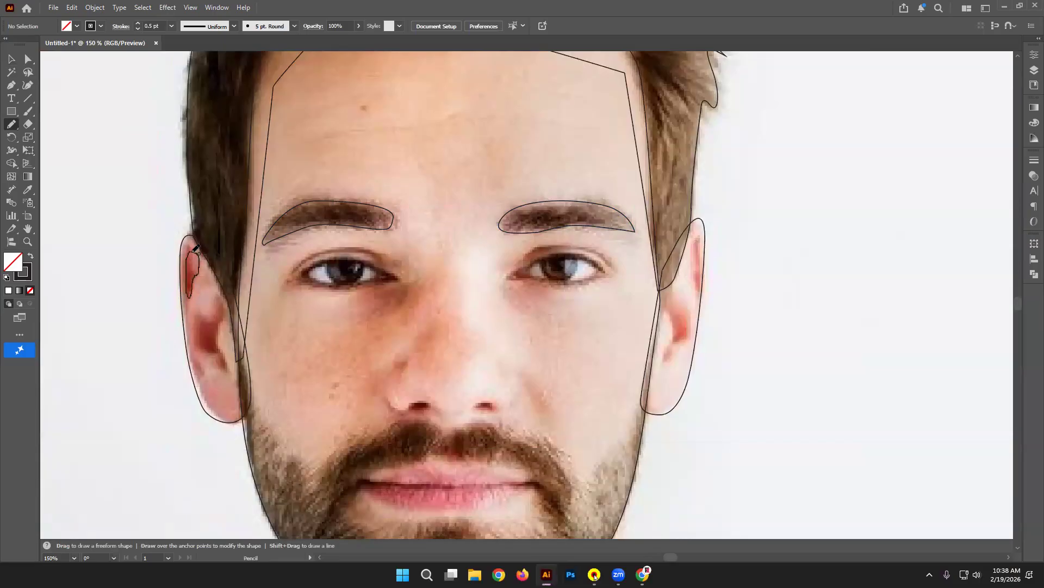
pyautogui.moveTo(216, 302)
pyautogui.mouseDown()
pyautogui.moveTo(202, 322)
pyautogui.moveTo(197, 345)
pyautogui.moveTo(224, 372)
pyautogui.moveTo(220, 309)
pyautogui.mouseUp()
pyautogui.moveTo(560, 321); pyautogui.dragTo(424, 329)
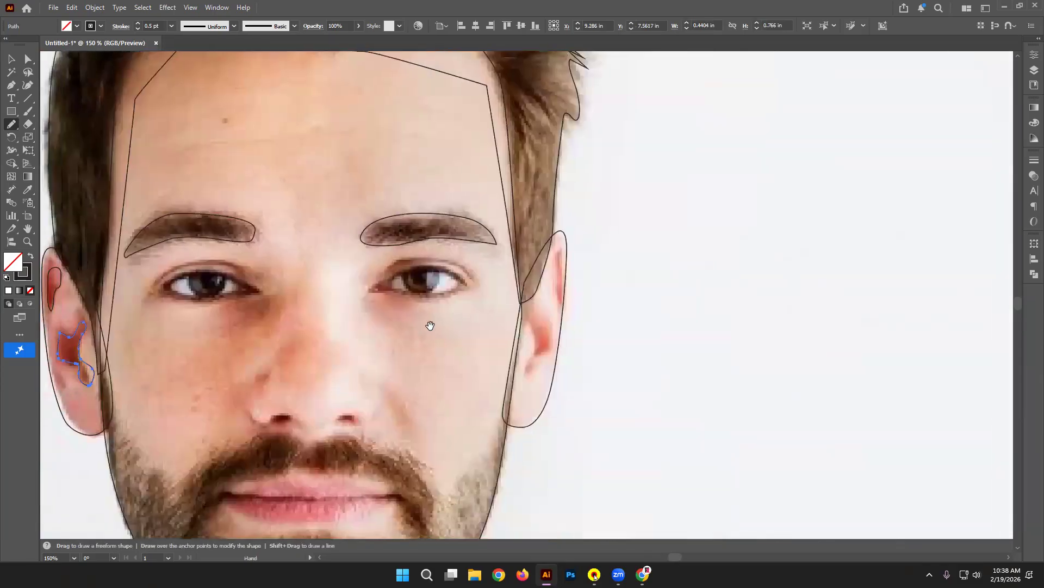
pyautogui.moveTo(555, 252)
pyautogui.mouseDown()
pyautogui.moveTo(560, 301)
pyautogui.moveTo(563, 245)
pyautogui.mouseUp()
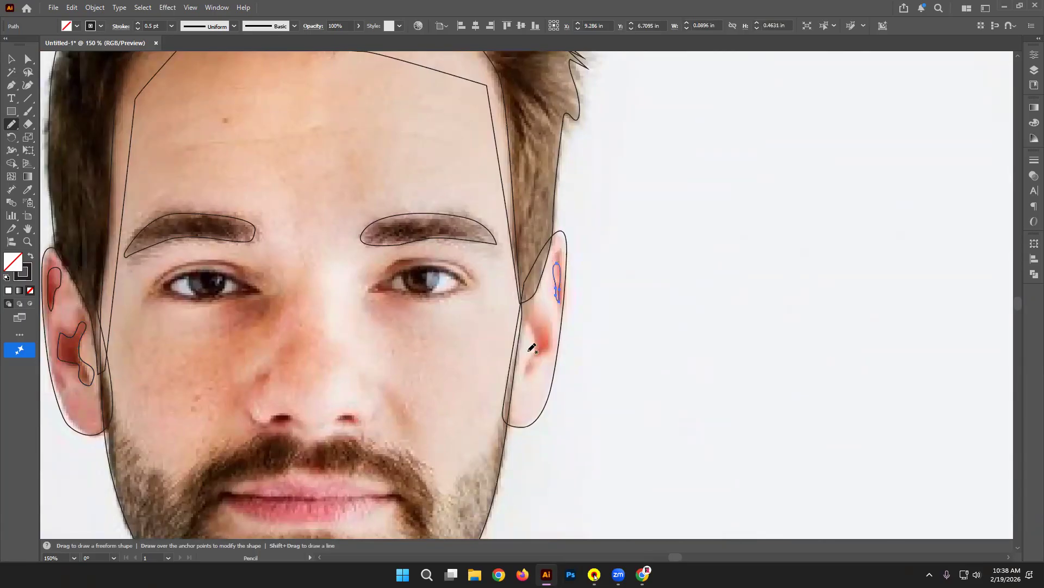
pyautogui.moveTo(535, 320)
pyautogui.mouseDown()
pyautogui.moveTo(525, 380)
pyautogui.moveTo(555, 341)
pyautogui.moveTo(533, 323)
pyautogui.mouseUp()
pyautogui.click(11, 58)
pyautogui.click(648, 217)
pyautogui.moveTo(649, 220); pyautogui.dragTo(790, 233)
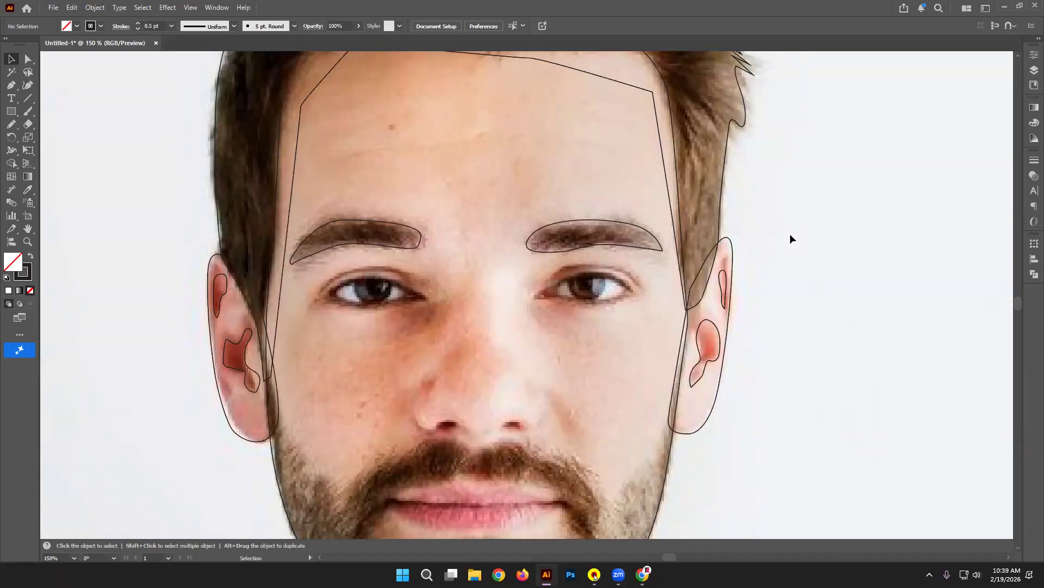
pyautogui.scroll(6, 502, 333)
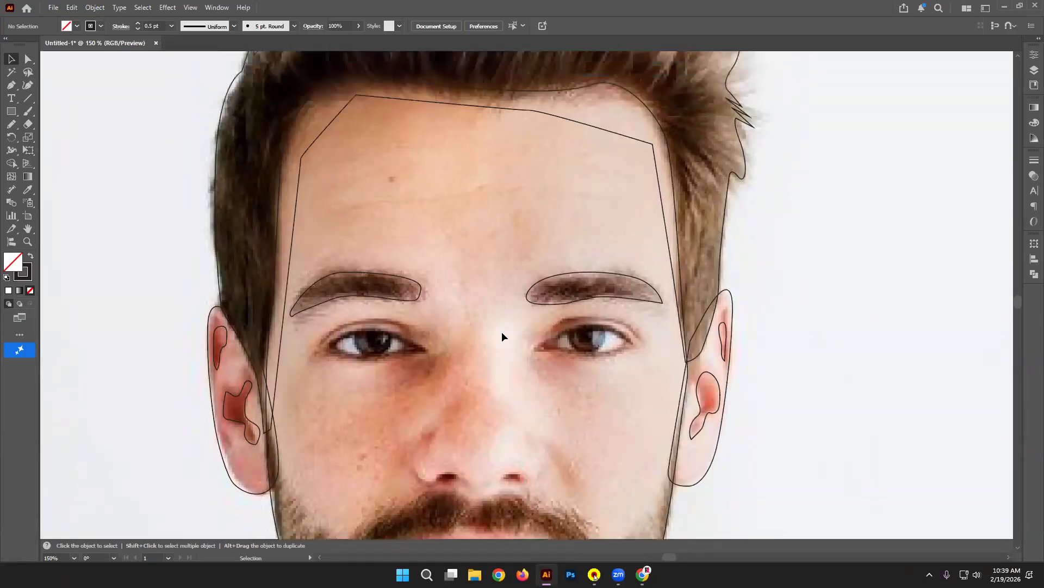
pyautogui.scroll(-5, 577, 266)
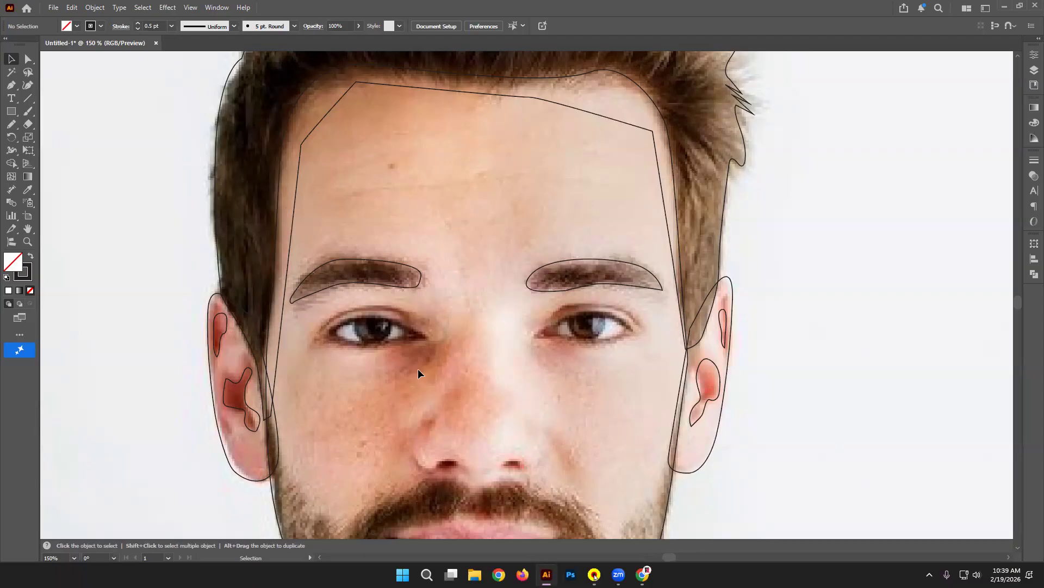
# Step: Draw a closed almond-shaped pen outline around the left eye's upper and lower lids
pyautogui.hotkey('ctrl', '+')
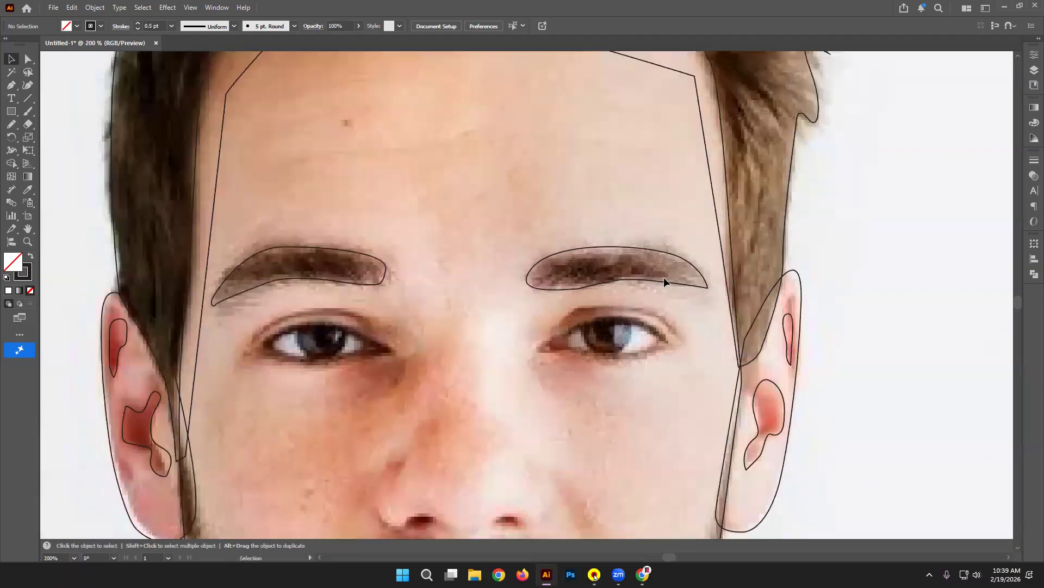
pyautogui.moveTo(422, 261); pyautogui.dragTo(471, 273)
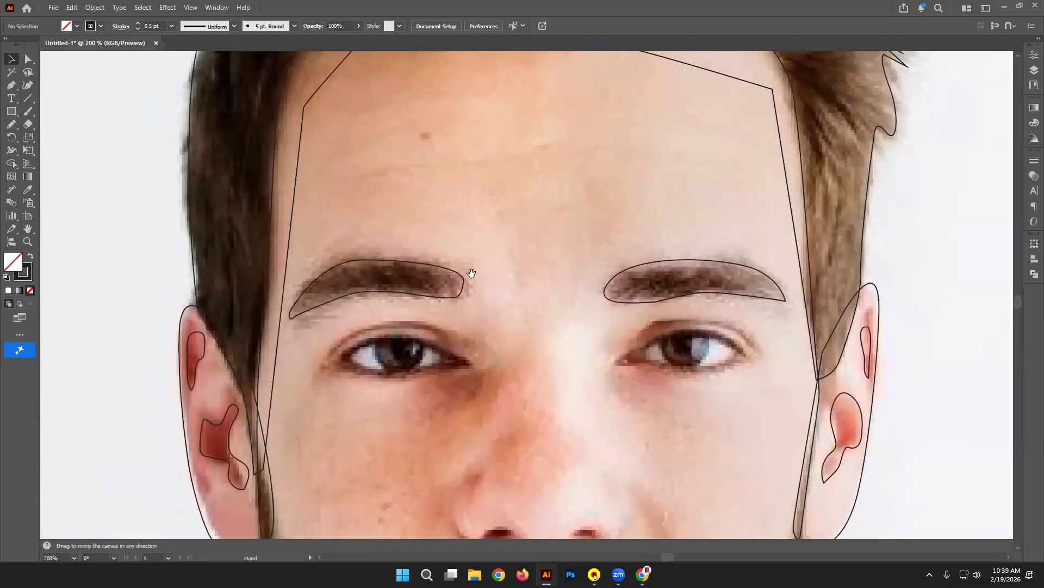
pyautogui.click(11, 85)
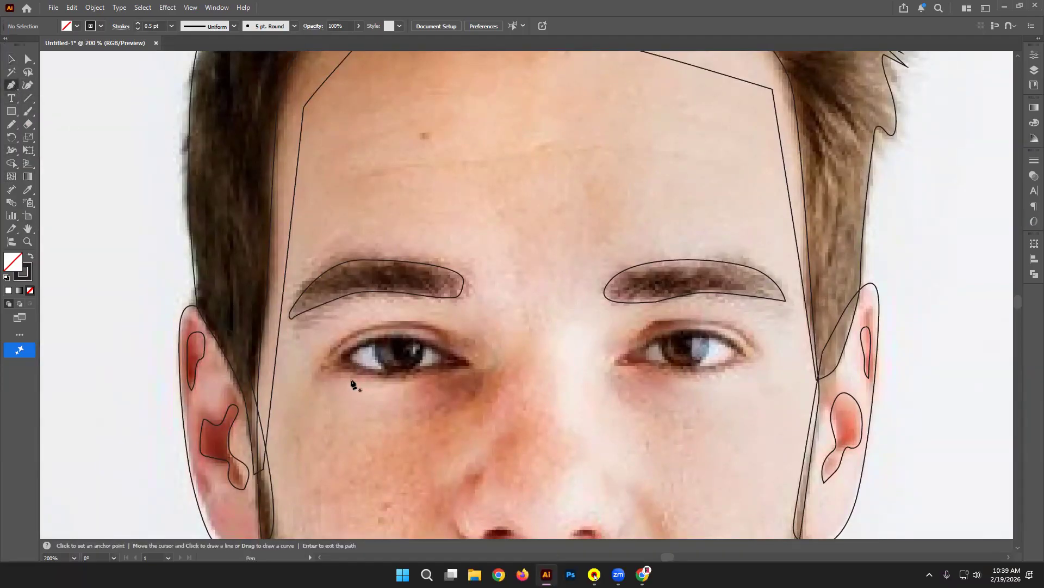
pyautogui.click(471, 364)
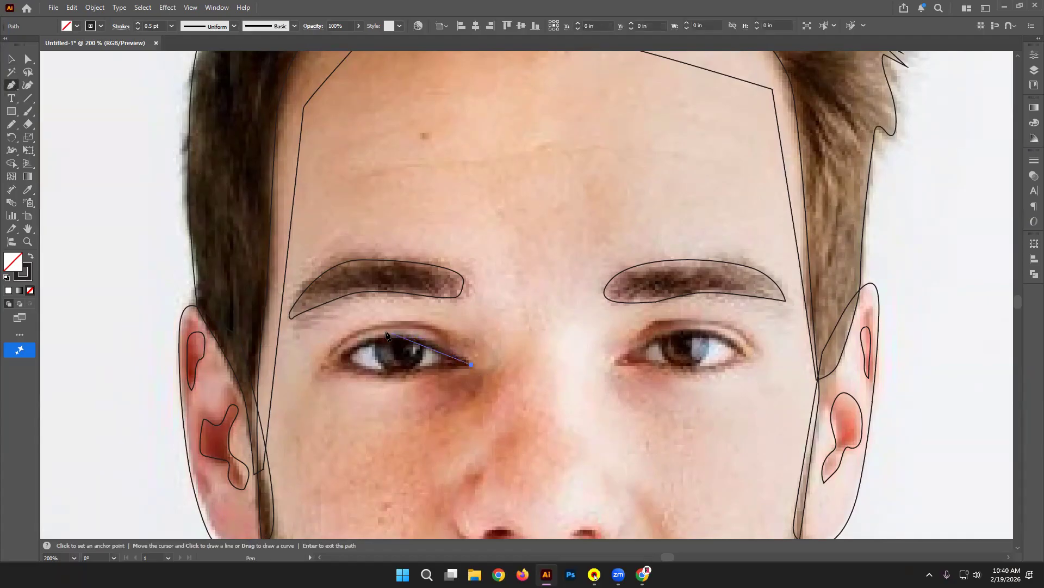
pyautogui.moveTo(374, 336); pyautogui.dragTo(319, 349)
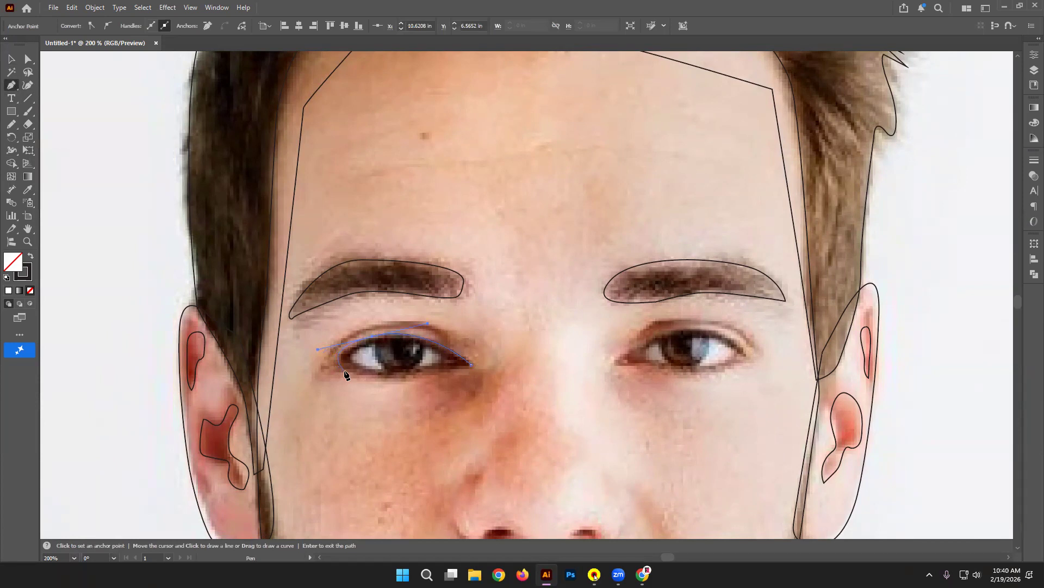
pyautogui.click(349, 371)
pyautogui.moveTo(472, 365); pyautogui.dragTo(566, 338)
# Step: Draw an inner eye path along both lids and smooth it with the Smooth Tool
pyautogui.hotkey('ctrl', '=')
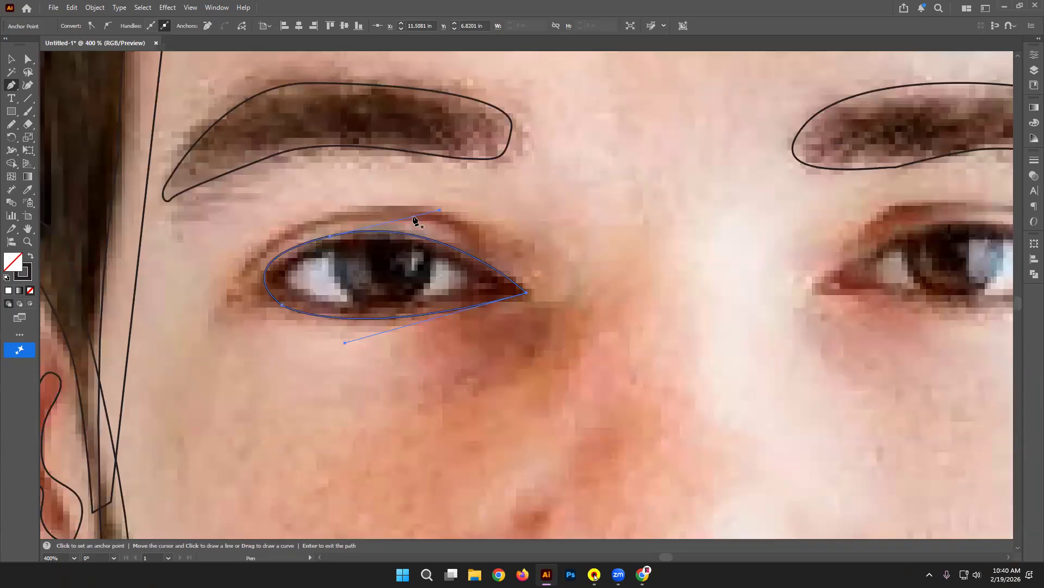
pyautogui.click(326, 248)
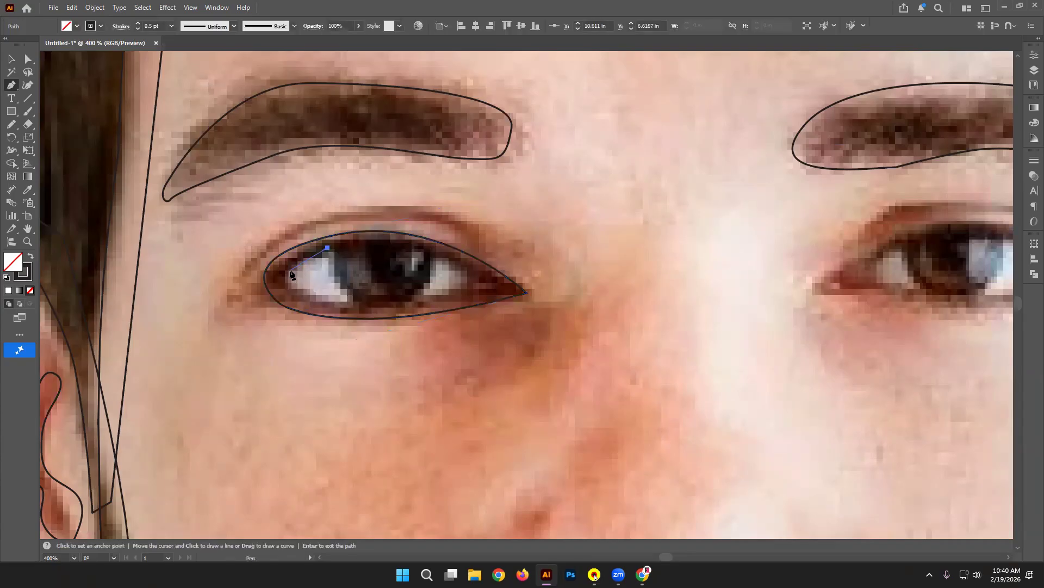
pyautogui.moveTo(285, 279); pyautogui.dragTo(351, 307)
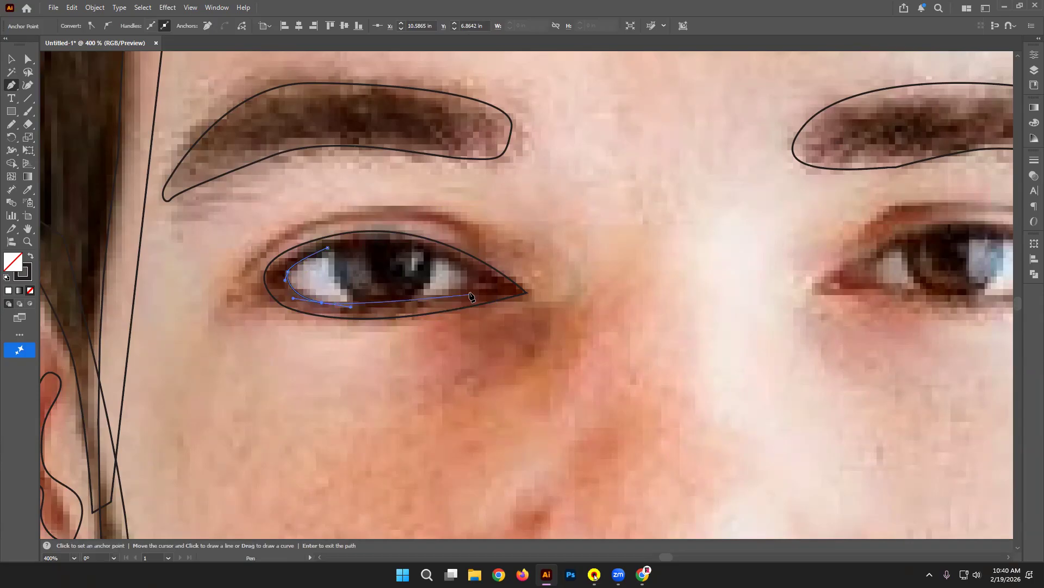
pyautogui.moveTo(465, 290); pyautogui.dragTo(291, 258)
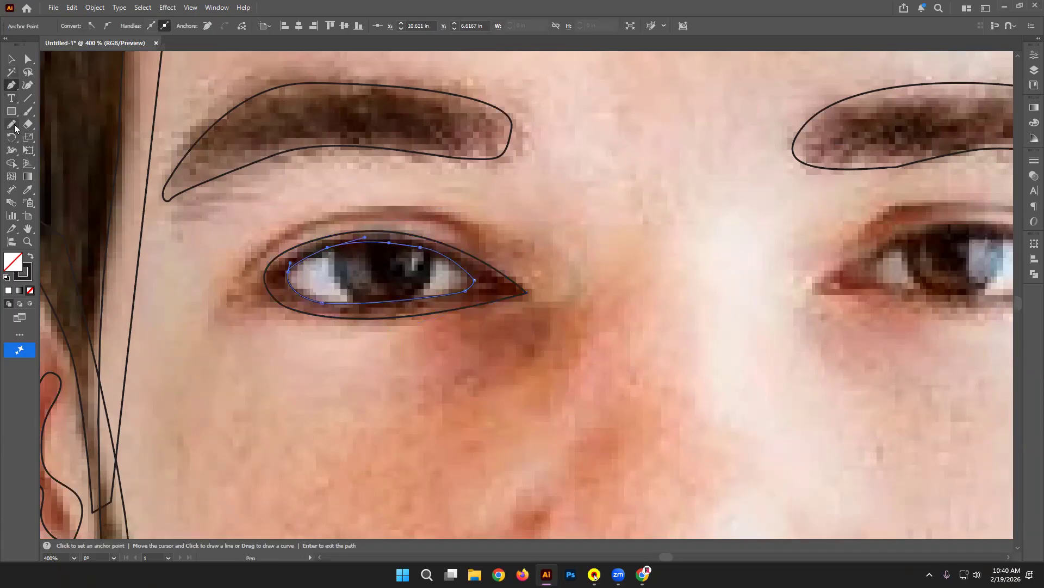
pyautogui.moveTo(13, 126)
pyautogui.mouseDown()
pyautogui.moveTo(90, 152)
pyautogui.moveTo(100, 125)
pyautogui.moveTo(117, 125)
pyautogui.moveTo(100, 124)
pyautogui.mouseUp()
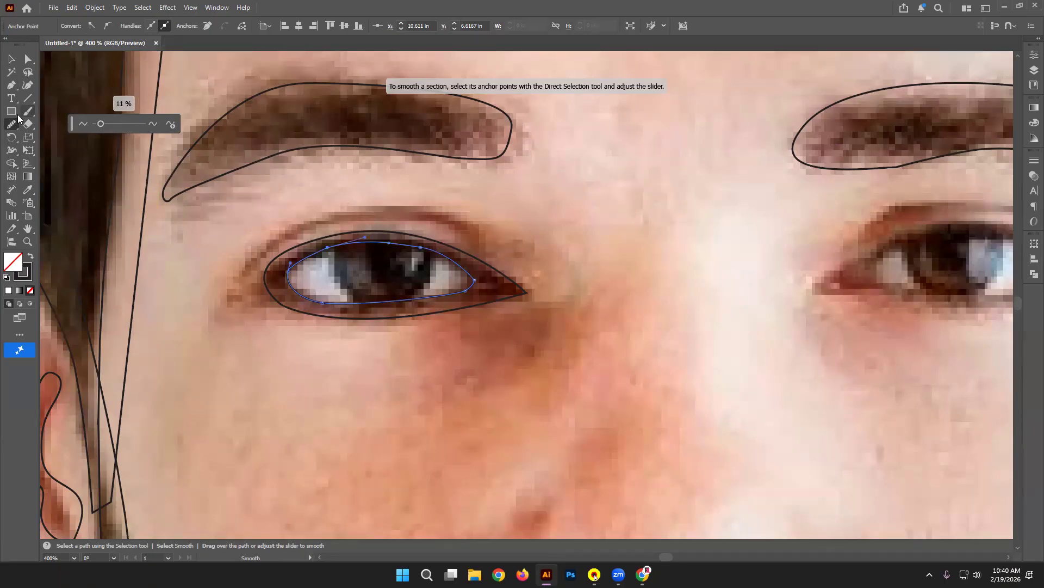
pyautogui.moveTo(326, 246)
pyautogui.mouseDown()
pyautogui.moveTo(290, 269)
pyautogui.moveTo(402, 246)
pyautogui.moveTo(472, 274)
pyautogui.moveTo(326, 309)
pyautogui.mouseUp()
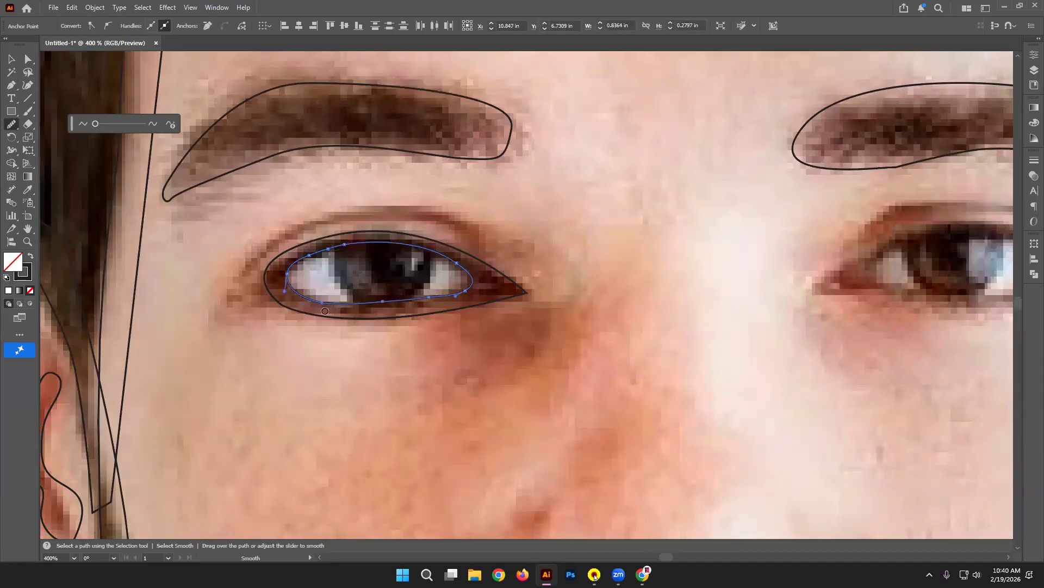
pyautogui.click(10, 59)
pyautogui.click(522, 435)
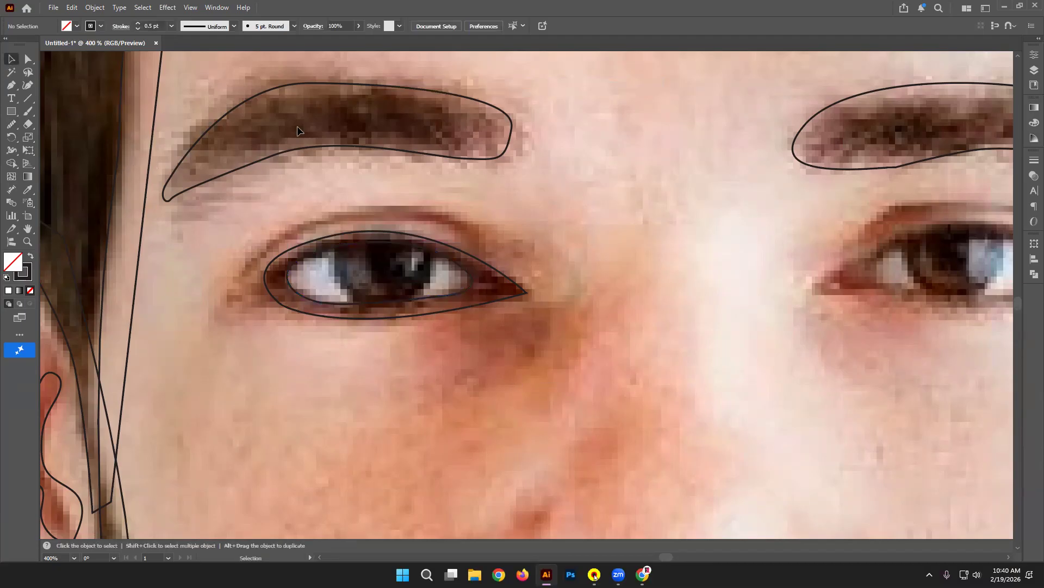
# Step: Pan to the right eye and trace a first pen outline over its upper and lower lids
pyautogui.hotkey('ctrl', '-')
pyautogui.hotkey('ctrl', '-')
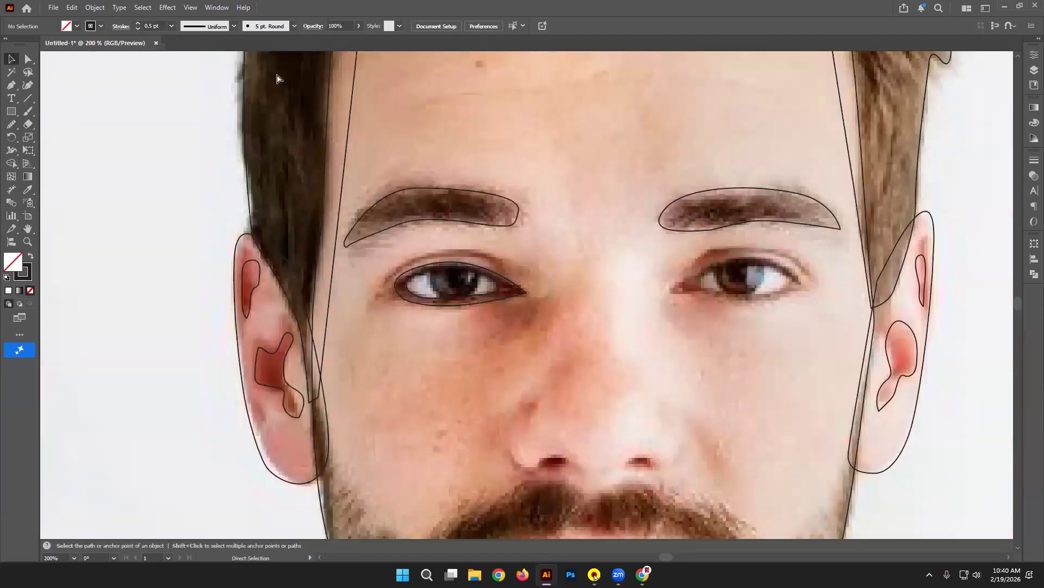
pyautogui.press('space')
pyautogui.moveTo(582, 228); pyautogui.dragTo(345, 247)
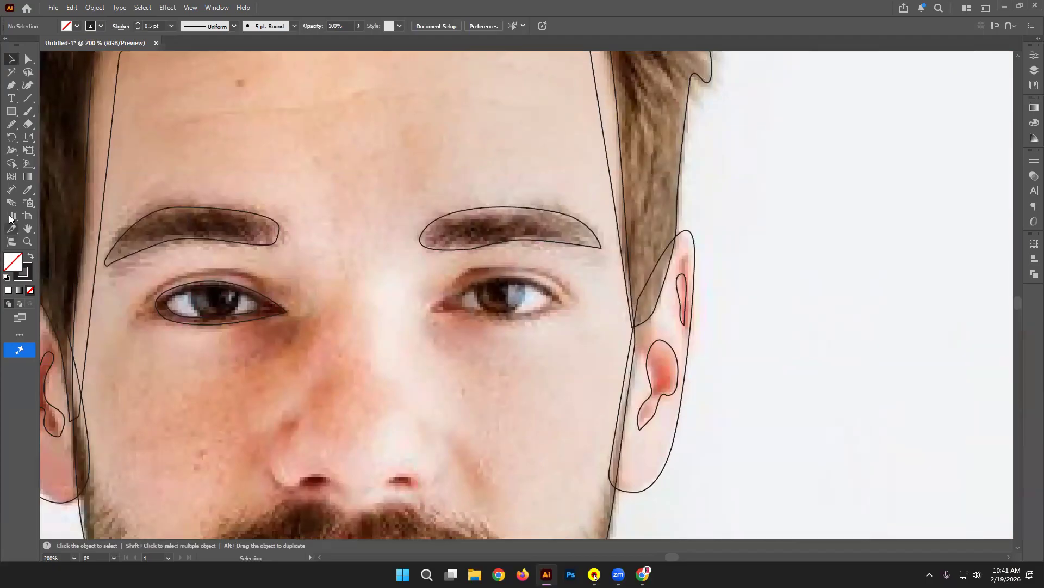
pyautogui.click(12, 86)
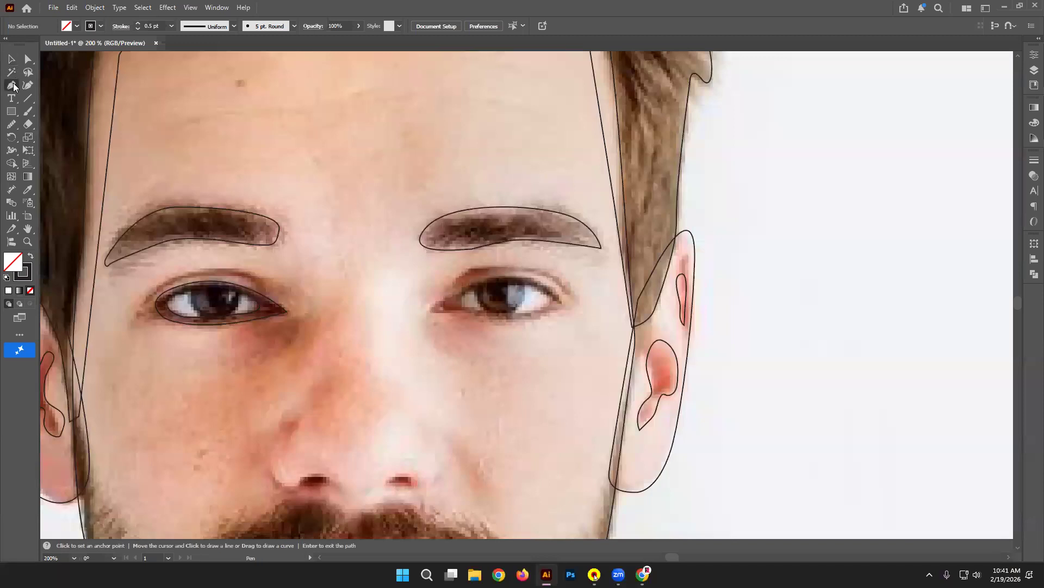
pyautogui.click(441, 303)
pyautogui.moveTo(502, 277); pyautogui.dragTo(536, 278)
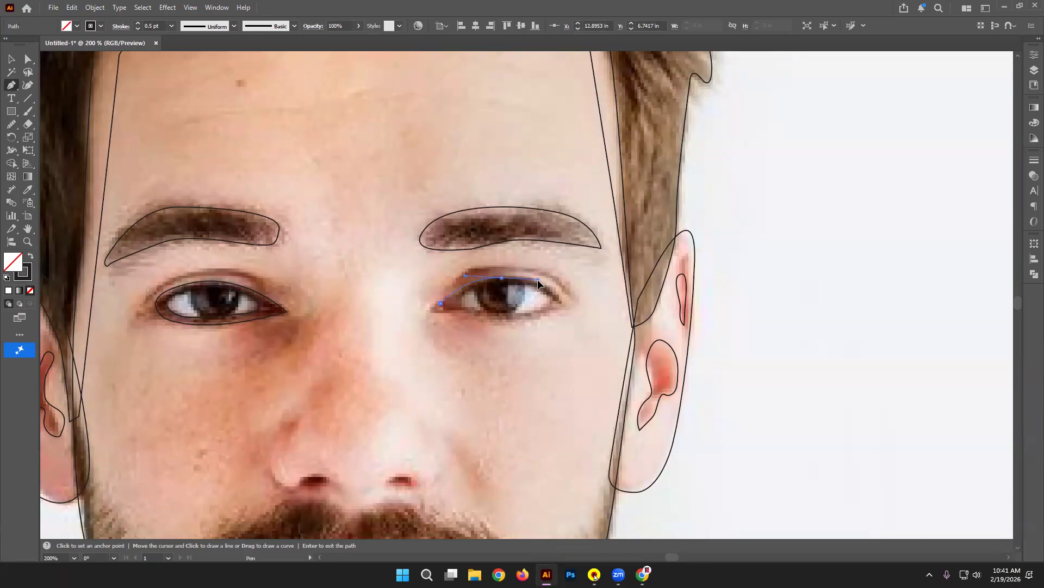
pyautogui.click(566, 301)
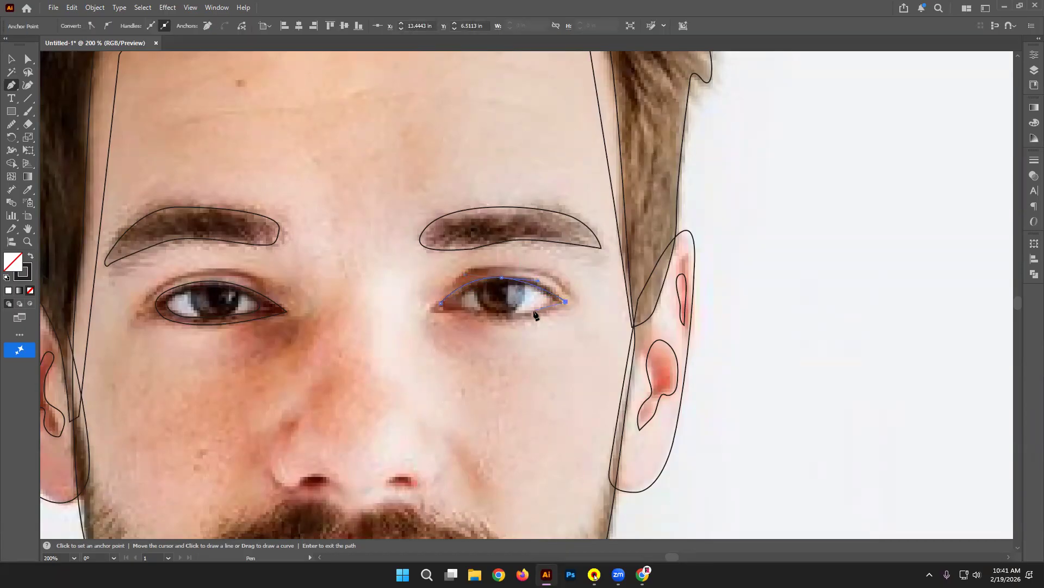
pyautogui.moveTo(520, 316); pyautogui.dragTo(507, 315)
pyautogui.moveTo(440, 303); pyautogui.dragTo(459, 288)
# Step: Undo and redraw the right eye outline with cleaner outer-corner and lower-lid curves, closing it
pyautogui.hotkey('ctrl', 'z')
pyautogui.hotkey('ctrl', 'z')
pyautogui.hotkey('ctrl', 'z')
pyautogui.hotkey('ctrl', 'z')
pyautogui.moveTo(526, 278); pyautogui.dragTo(581, 287)
pyautogui.click(567, 312)
pyautogui.moveTo(574, 320); pyautogui.dragTo(574, 321)
pyautogui.click(487, 317)
pyautogui.moveTo(487, 318); pyautogui.dragTo(419, 309)
pyautogui.click(441, 303)
pyautogui.click(442, 303)
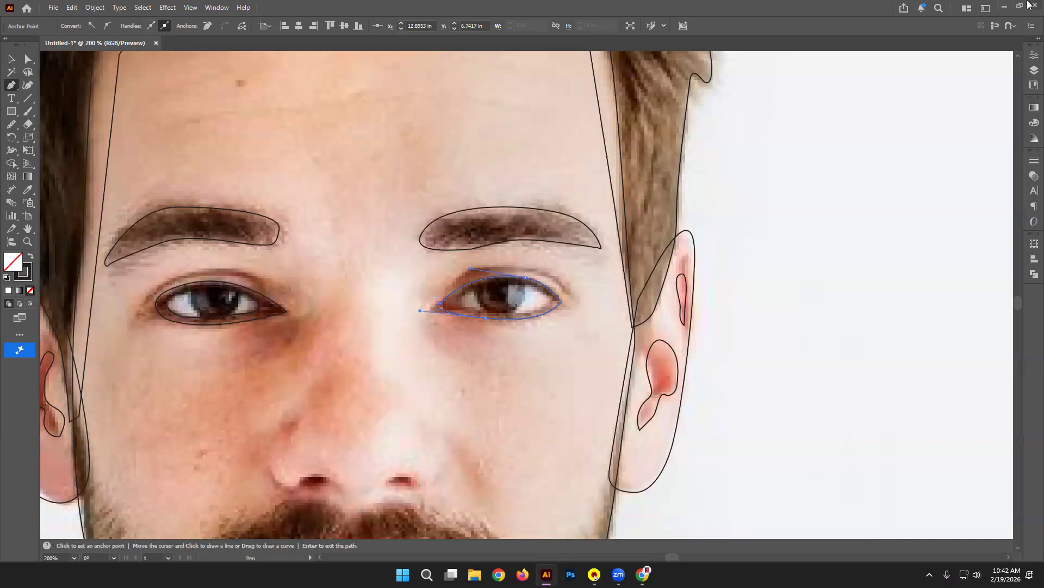
# Step: Trace a curved inner outline along the right eye's upper and lower lids, redoing a misplaced anchor
pyautogui.hotkey('ctrl', '+')
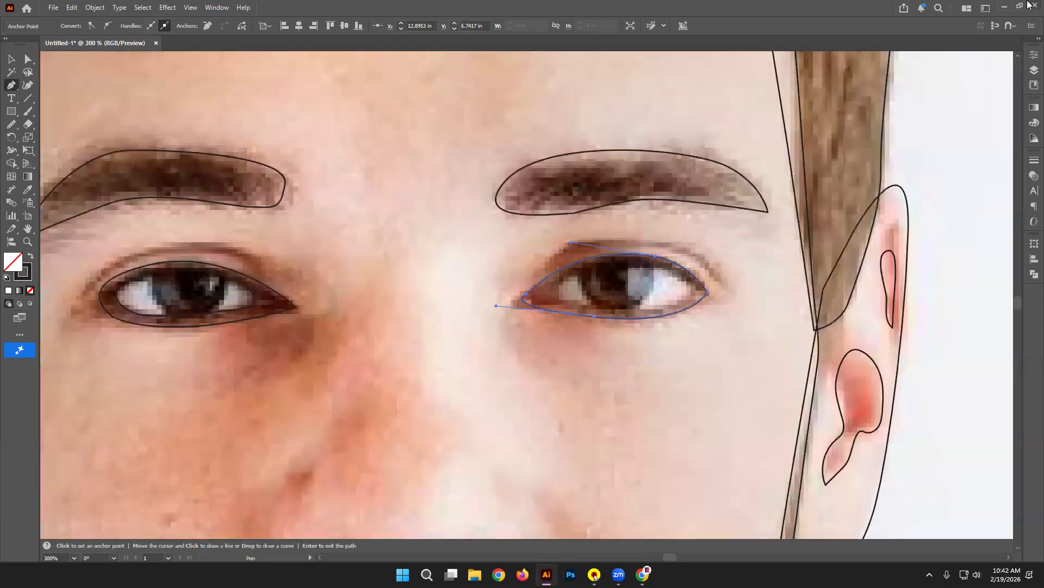
pyautogui.click(695, 286)
pyautogui.moveTo(620, 265); pyautogui.dragTo(576, 274)
pyautogui.click(554, 284)
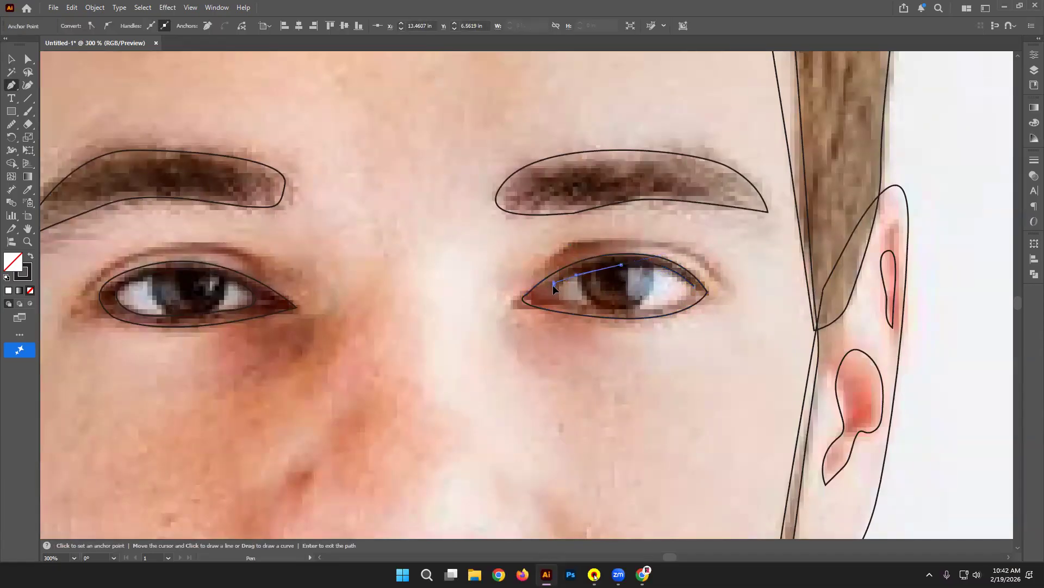
pyautogui.hotkey('ctrl', 'z')
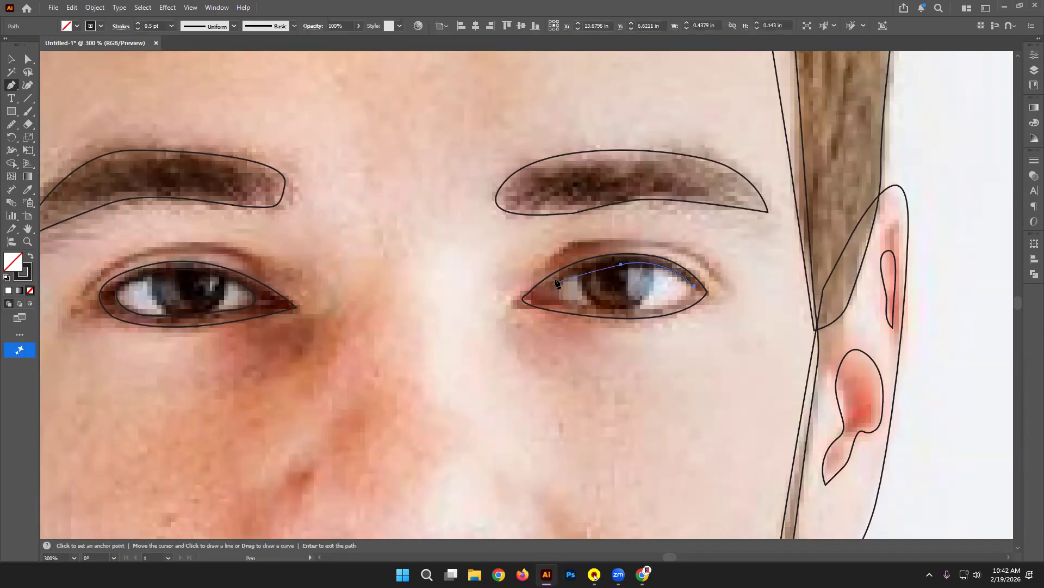
pyautogui.moveTo(579, 269); pyautogui.dragTo(499, 296)
pyautogui.moveTo(612, 307); pyautogui.dragTo(627, 307)
pyautogui.moveTo(695, 286); pyautogui.dragTo(728, 259)
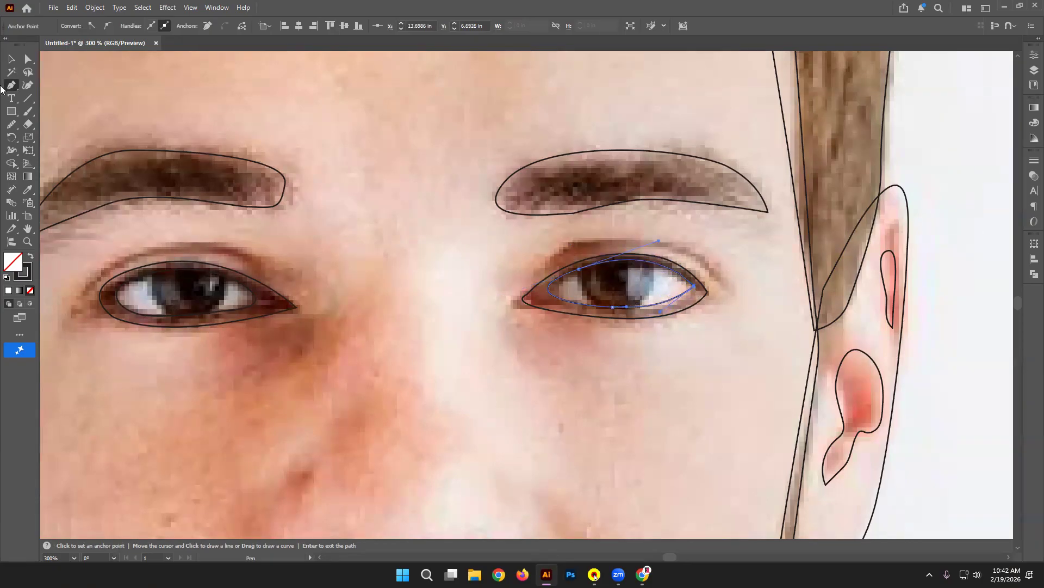
pyautogui.click(11, 58)
pyautogui.click(410, 131)
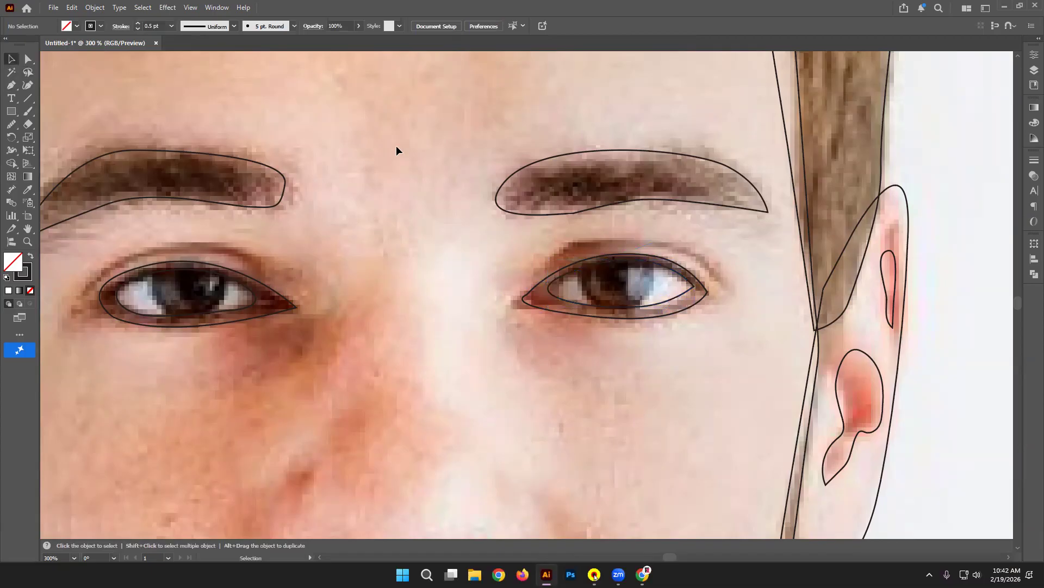
# Step: Inspect the finished inner eye outline, then zoom in closely on the right-hand eye
pyautogui.scroll(-1, 667, 276)
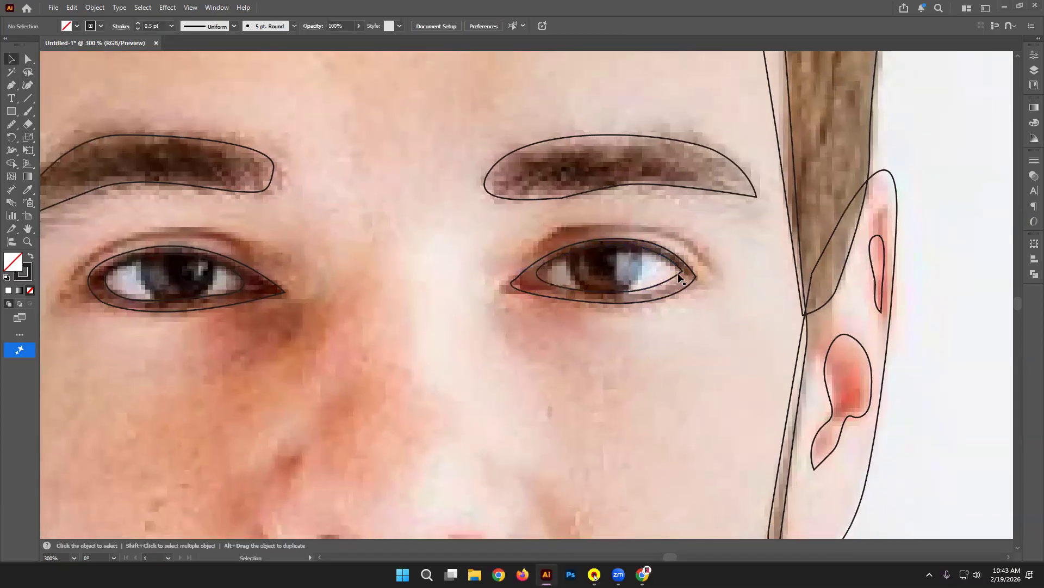
pyautogui.click(680, 277)
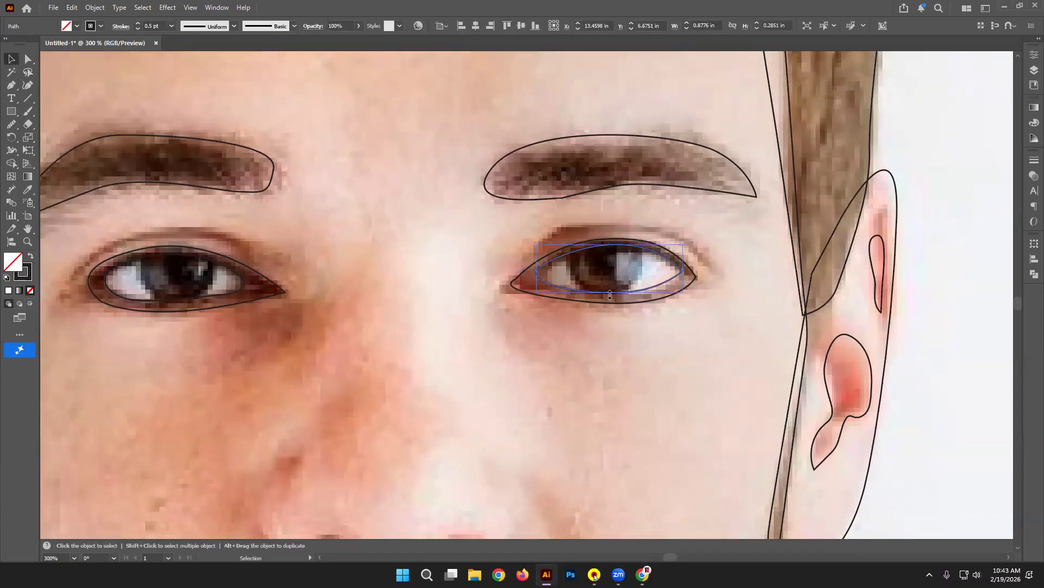
pyautogui.click(379, 207)
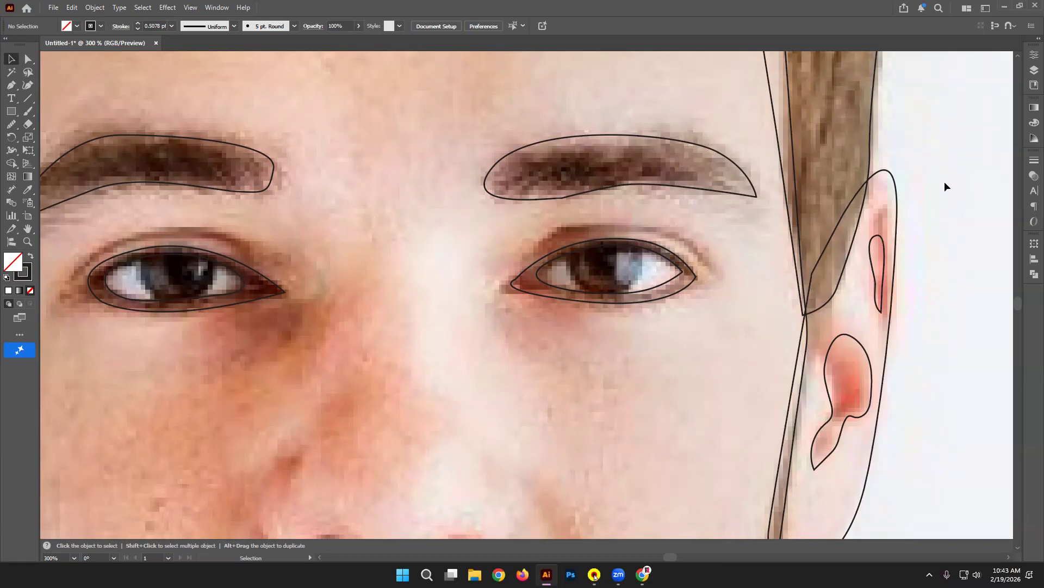
pyautogui.hotkey('ctrl', '+')
pyautogui.hotkey('ctrl', '+')
pyautogui.hscroll(5, 816, 153)
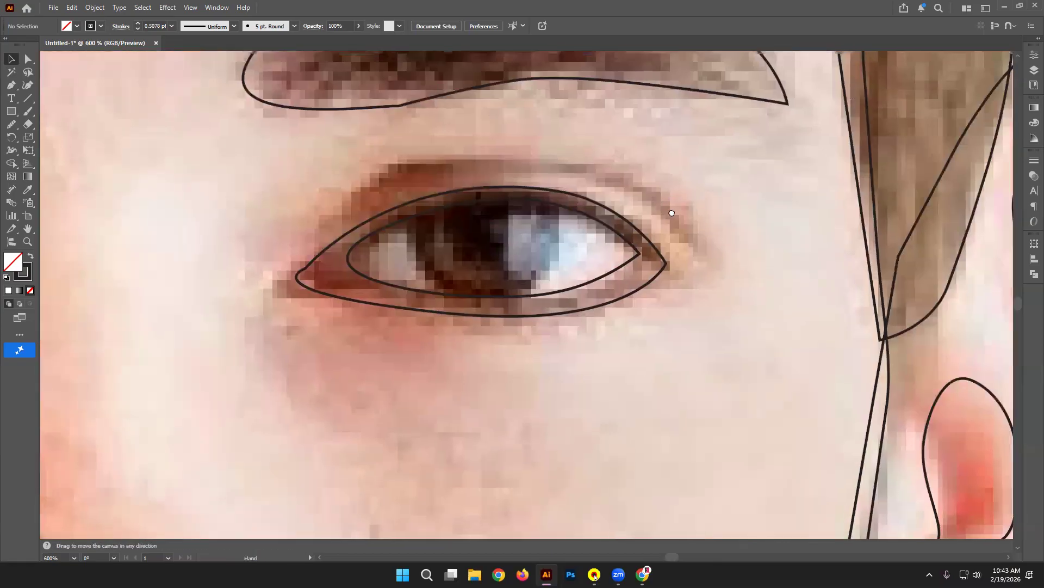
pyautogui.scroll(2, 664, 232)
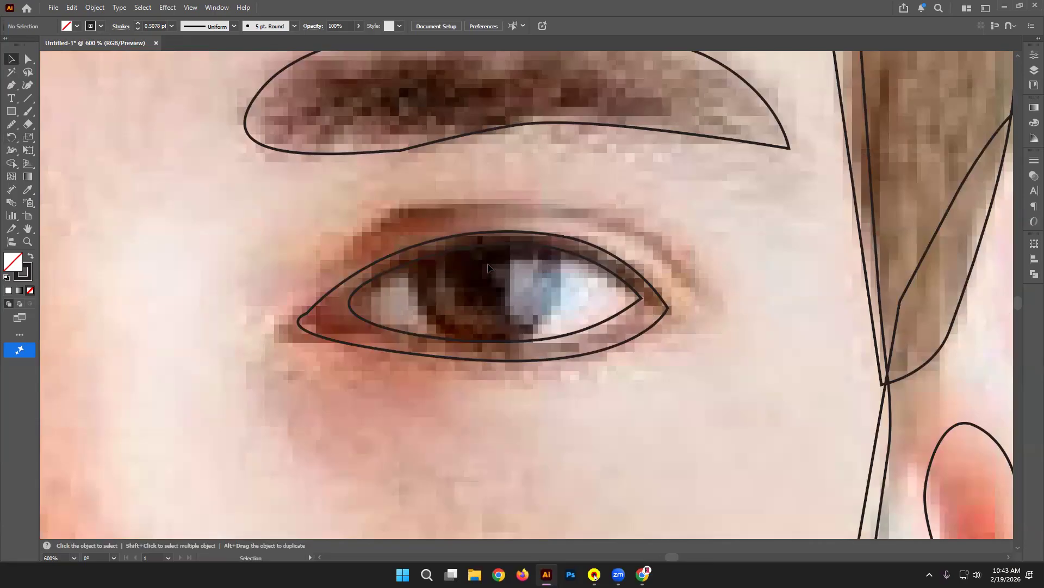
pyautogui.click(10, 111)
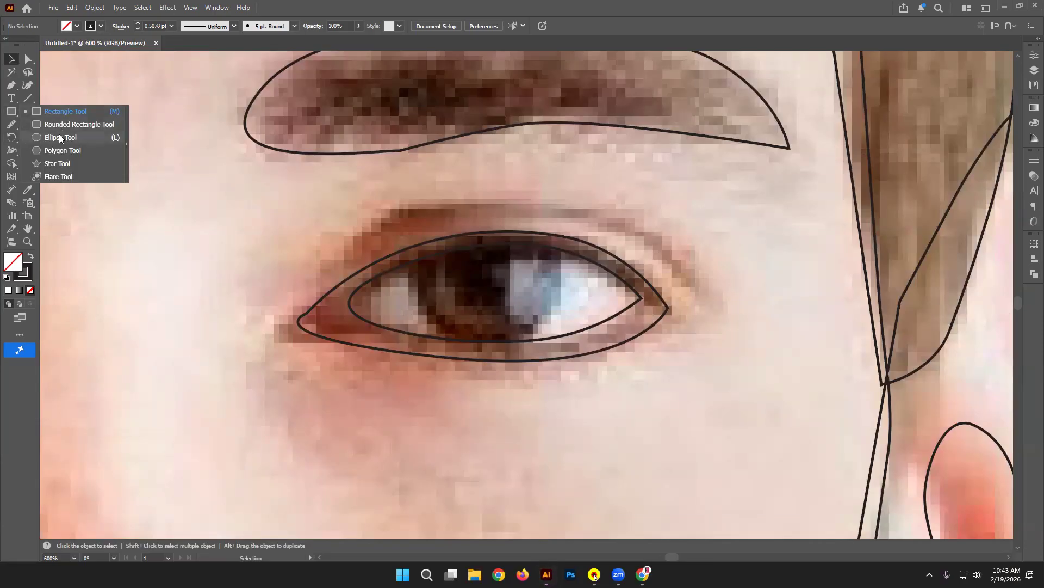
# Step: Draw an iris circle and a small pupil-highlight circle over the right-hand eye
pyautogui.click(59, 137)
pyautogui.moveTo(408, 202); pyautogui.dragTo(561, 355)
pyautogui.hotkey('ctrl', '-')
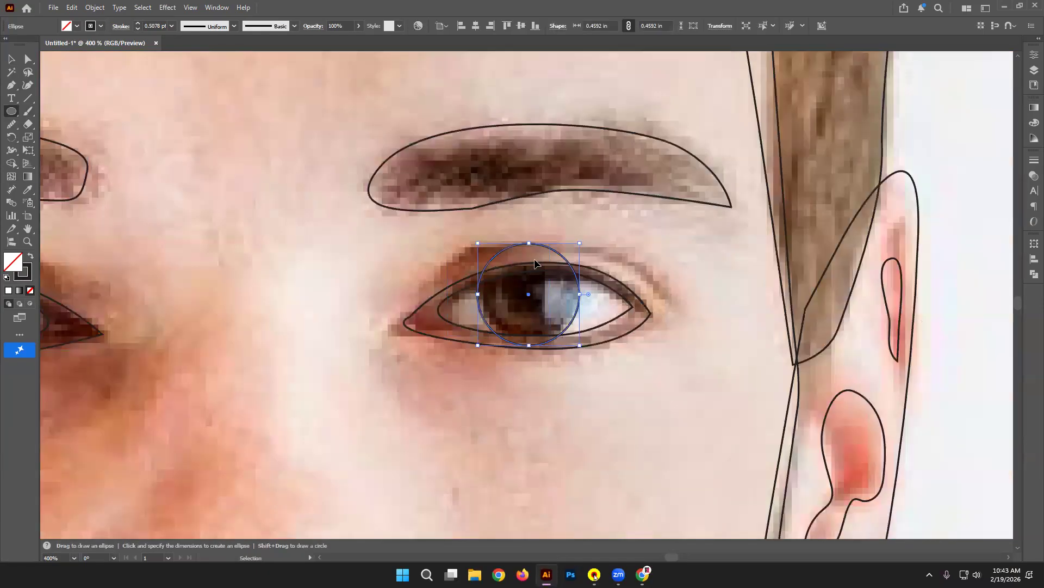
pyautogui.hotkey('ctrl', '-')
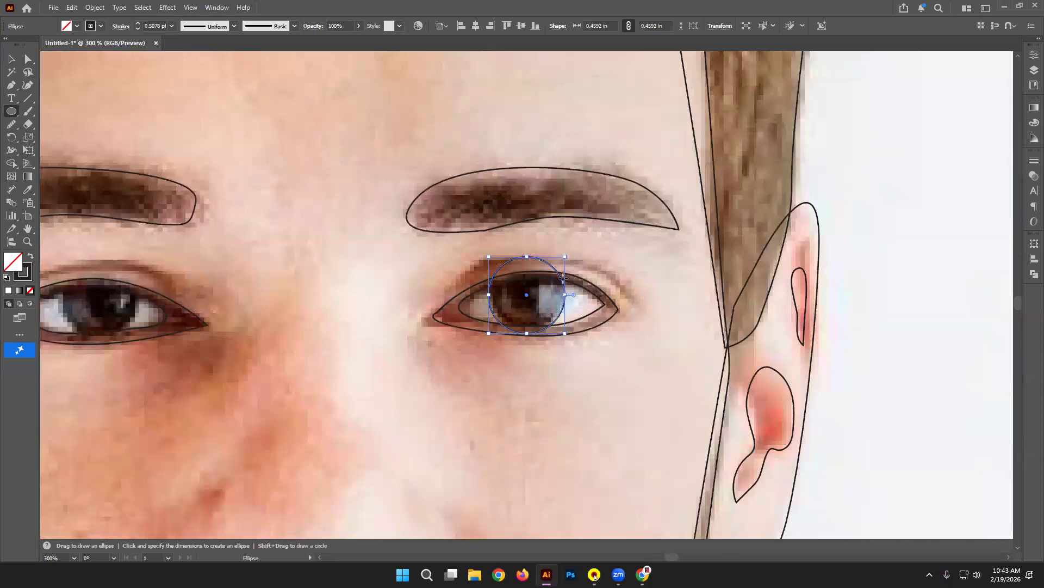
pyautogui.moveTo(538, 289); pyautogui.dragTo(551, 302)
# Step: Bring the left-hand eye into view and draw its slightly smaller iris and a tiny highlight circle
pyautogui.press('space')
pyautogui.moveTo(342, 277); pyautogui.dragTo(602, 284)
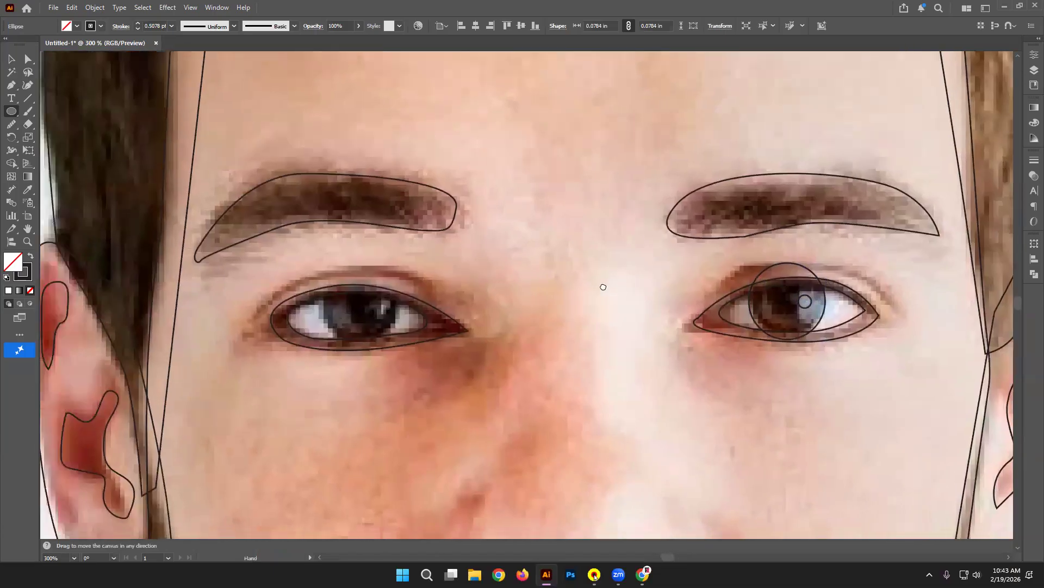
pyautogui.moveTo(315, 273); pyautogui.dragTo(395, 354)
pyautogui.moveTo(315, 356); pyautogui.dragTo(320, 349)
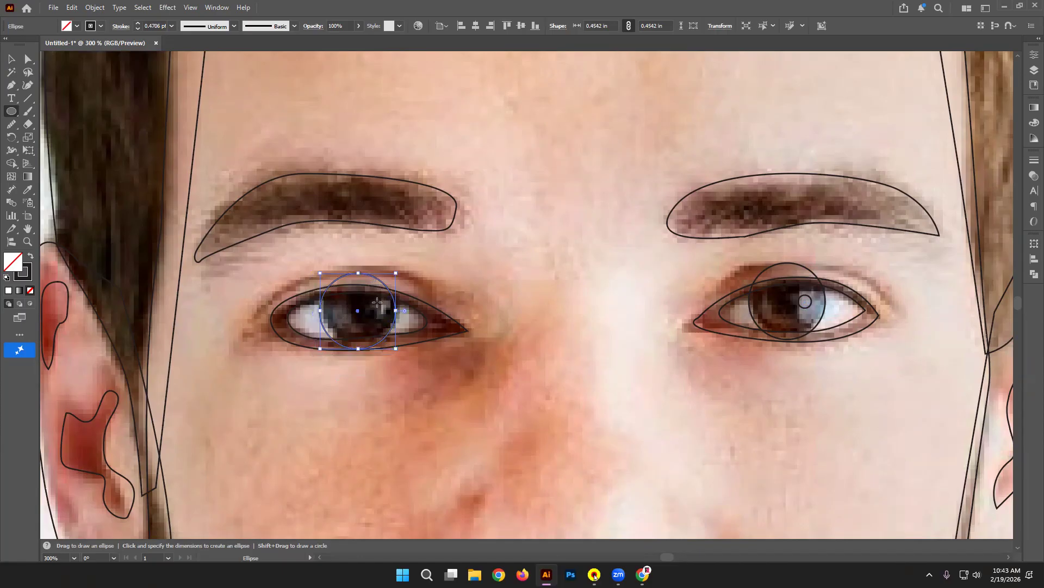
pyautogui.moveTo(380, 303); pyautogui.dragTo(389, 313)
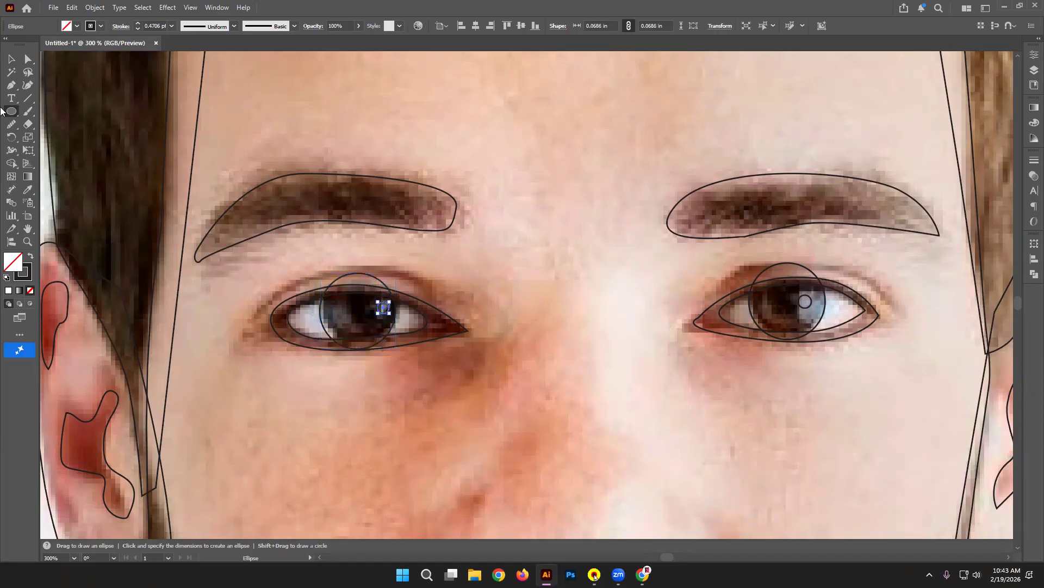
pyautogui.press('v')
pyautogui.click(552, 306)
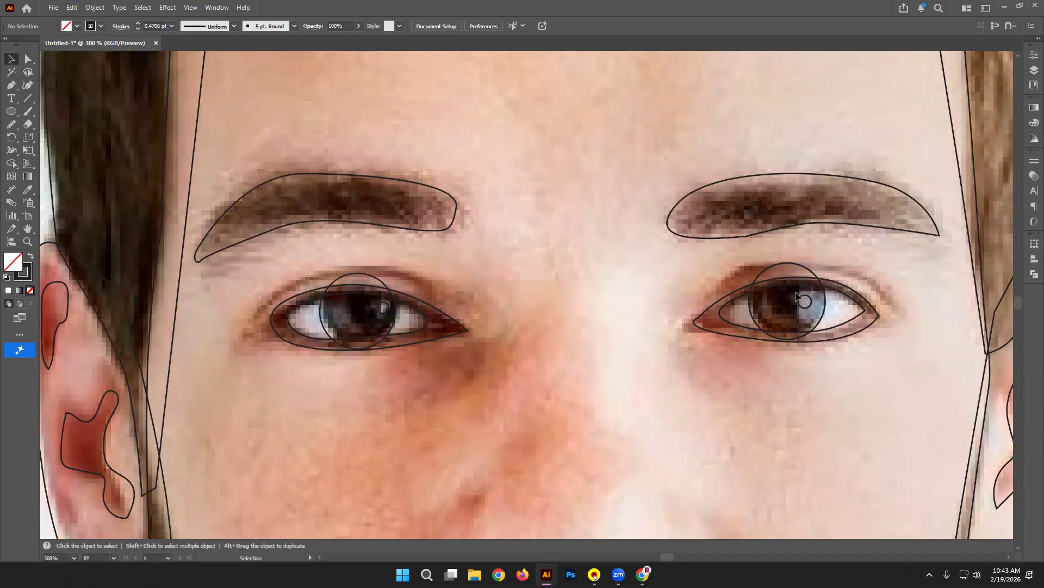
# Step: Trim the right iris circle with Shape Builder, deleting the parts above and below its inner eye outline
pyautogui.scroll(1, 884, 297)
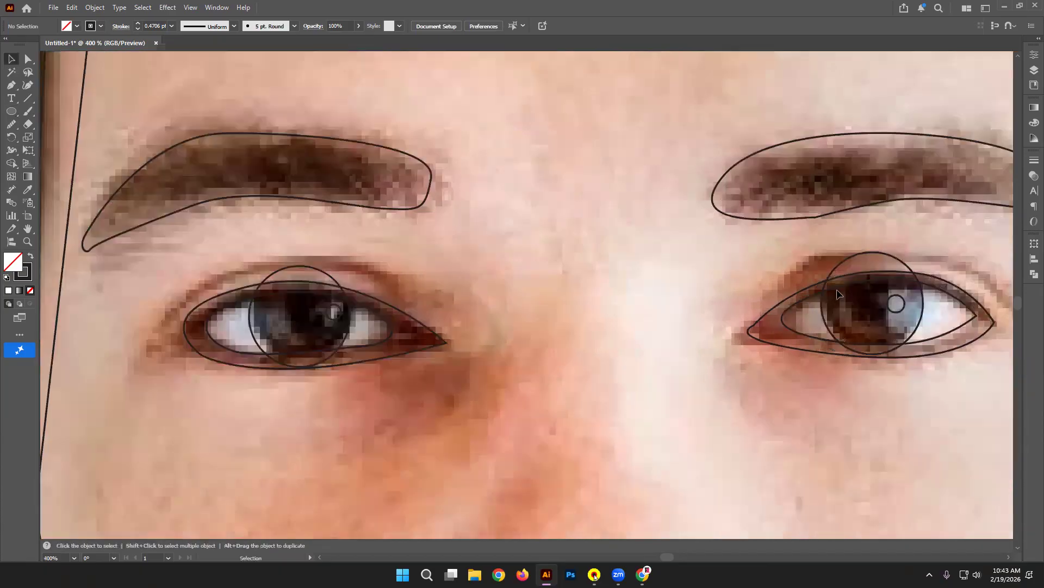
pyautogui.scroll(1, 837, 289)
pyautogui.click(793, 236)
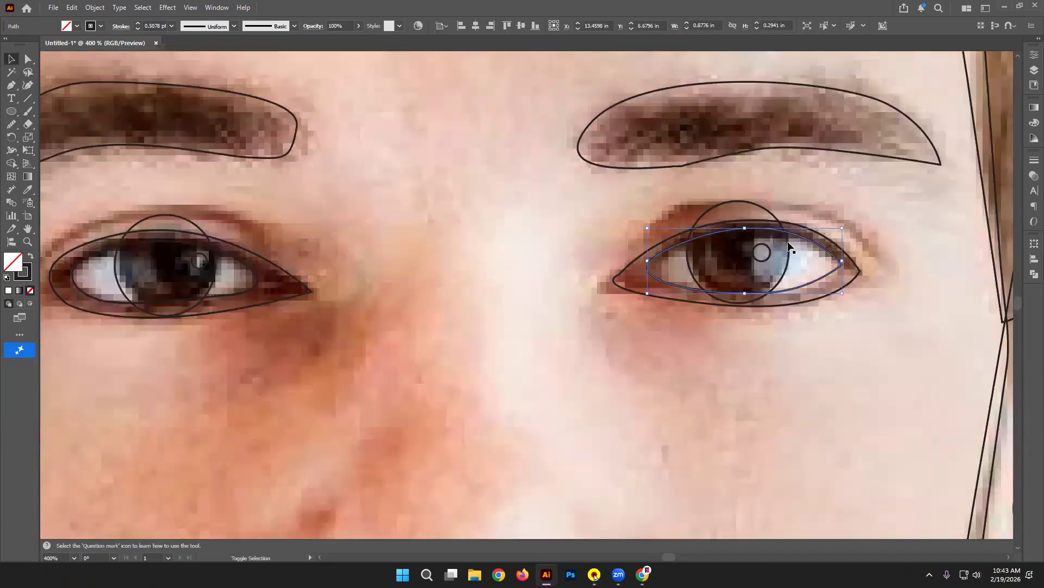
pyautogui.keyDown('shift'); pyautogui.click(788, 240); pyautogui.keyUp('shift')
pyautogui.click(11, 163)
pyautogui.click(101, 162)
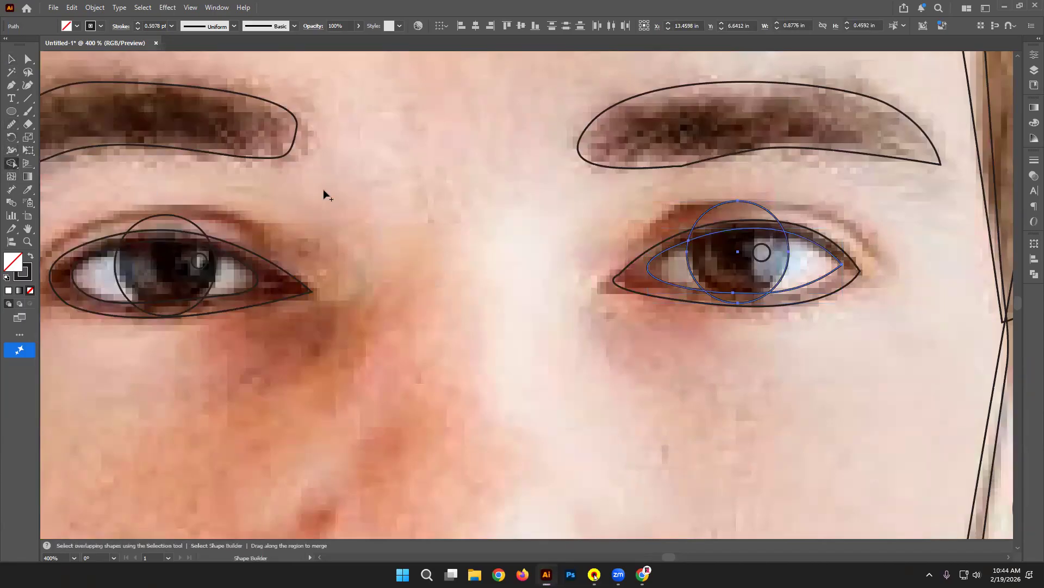
pyautogui.keyDown('alt'); pyautogui.click(767, 208); pyautogui.keyUp('alt')
pyautogui.keyDown('alt'); pyautogui.click(745, 306); pyautogui.keyUp('alt')
pyautogui.hscroll(-3, 46, 117)
# Step: Trim the left iris circle the same way, then zoom out to 200% to see the upper face
pyautogui.click(11, 58)
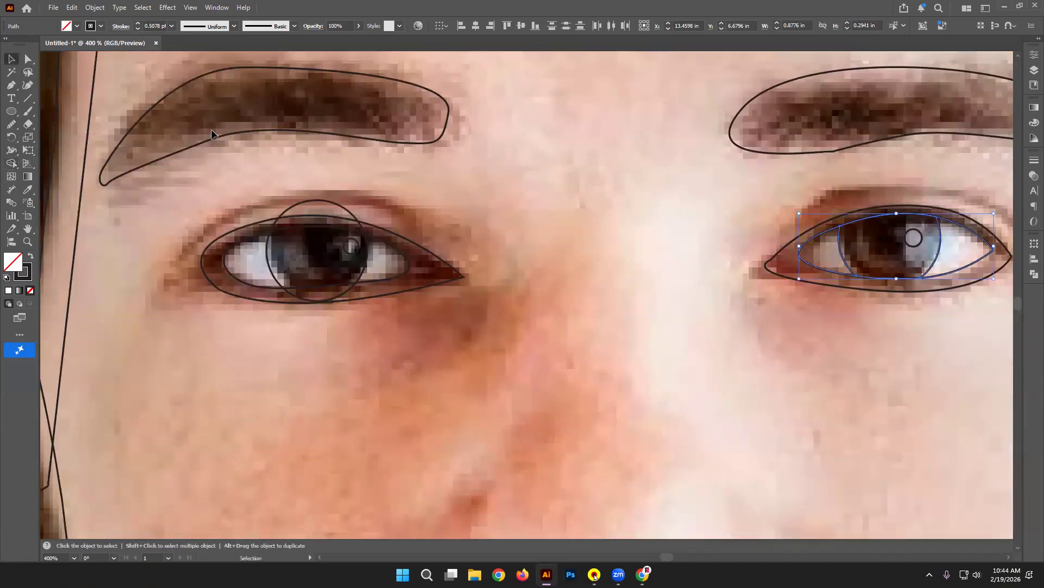
pyautogui.moveTo(371, 227); pyautogui.dragTo(362, 250)
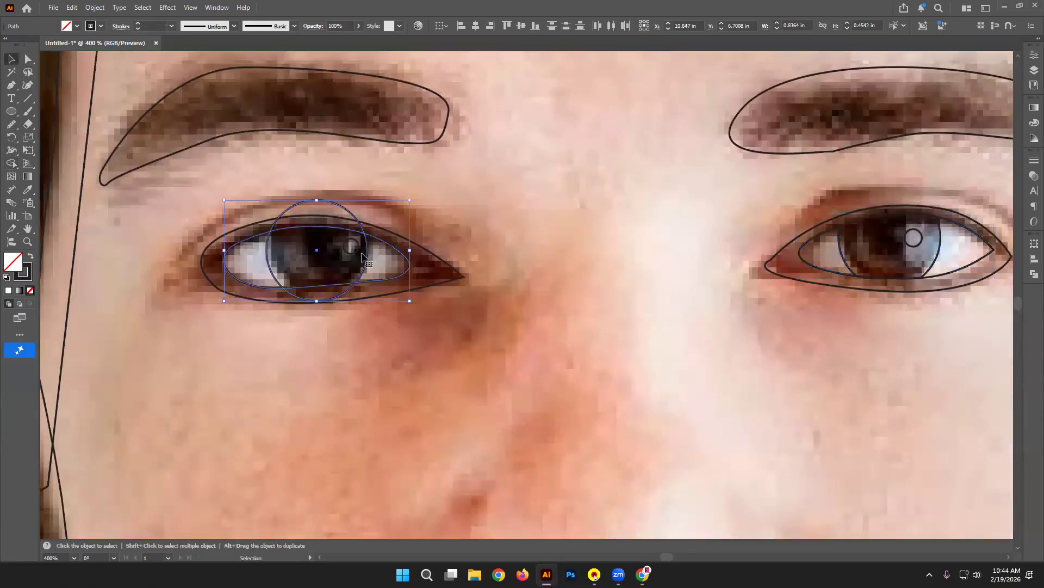
pyautogui.click(11, 164)
pyautogui.moveTo(294, 202); pyautogui.dragTo(296, 205)
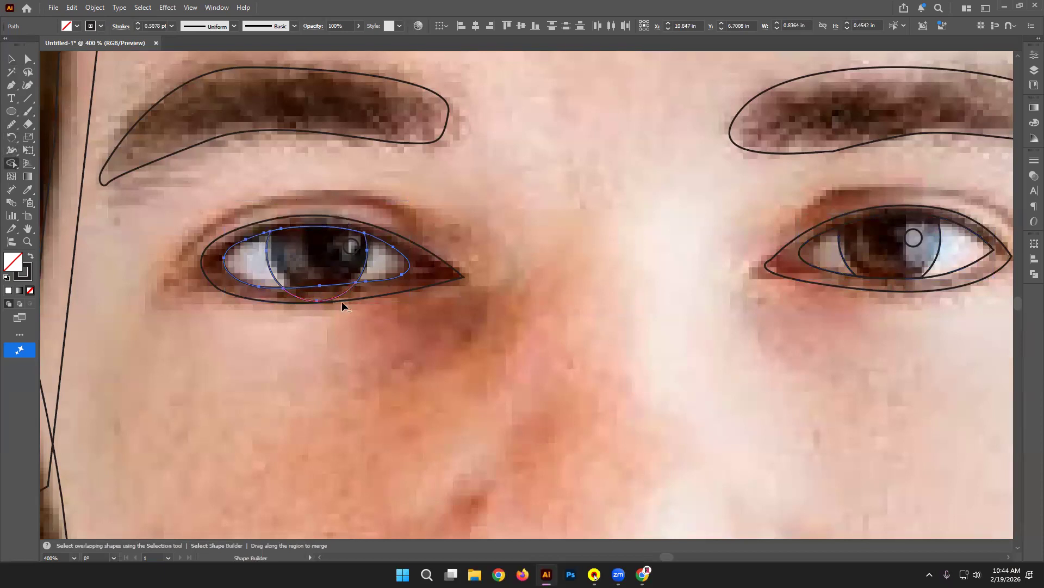
pyautogui.keyDown('alt'); pyautogui.click(316, 294); pyautogui.keyUp('alt')
pyautogui.click(11, 59)
pyautogui.click(499, 199)
pyautogui.moveTo(399, 160); pyautogui.dragTo(467, 211)
pyautogui.hotkey('ctrl', '-')
pyautogui.hotkey('ctrl', '-')
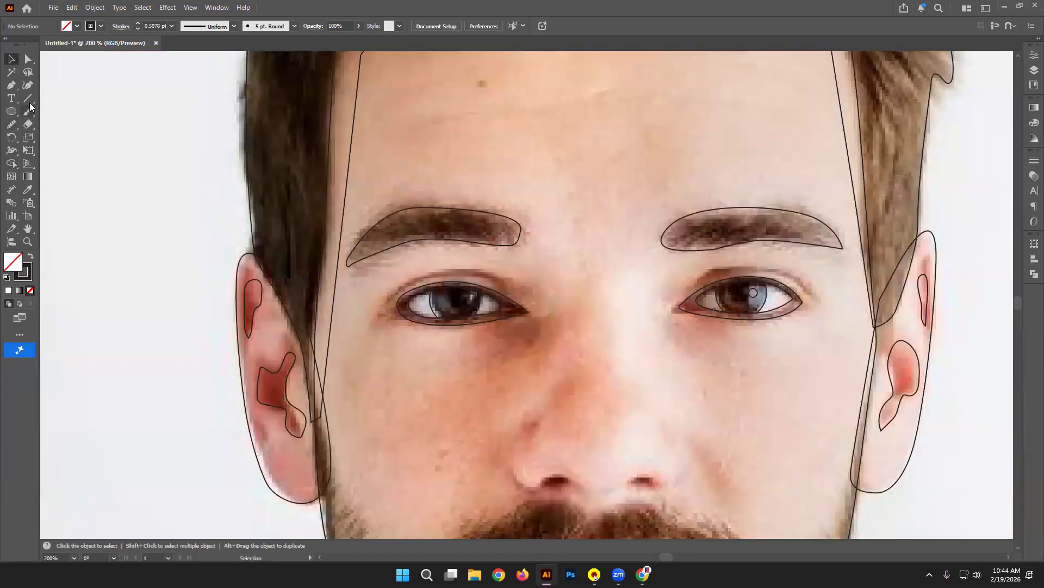
# Step: Draw a curved eyelid line over the left-hand eye
pyautogui.click(12, 85)
pyautogui.click(382, 302)
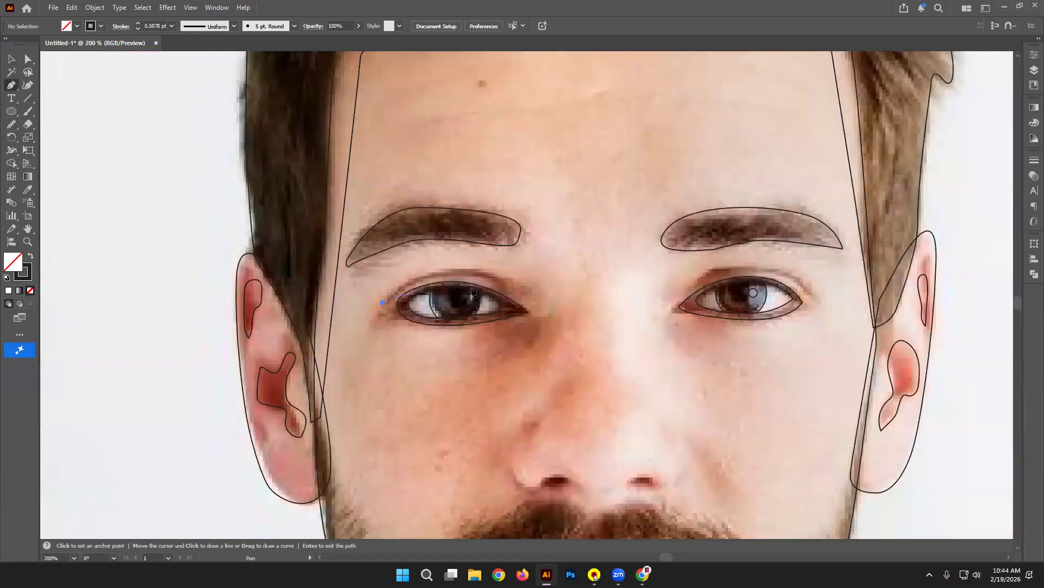
pyautogui.moveTo(504, 284); pyautogui.dragTo(582, 316)
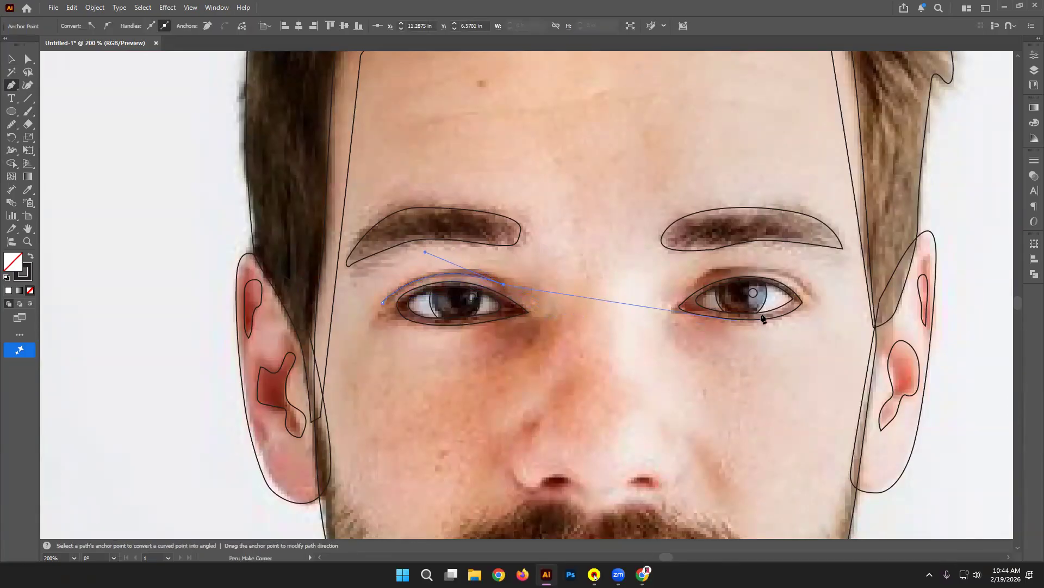
pyautogui.press('v')
pyautogui.click(83, 161)
# Step: Trace the right eye's upper-lid crease, redoing its curve point twice and ending on a corner anchor
pyautogui.click(10, 85)
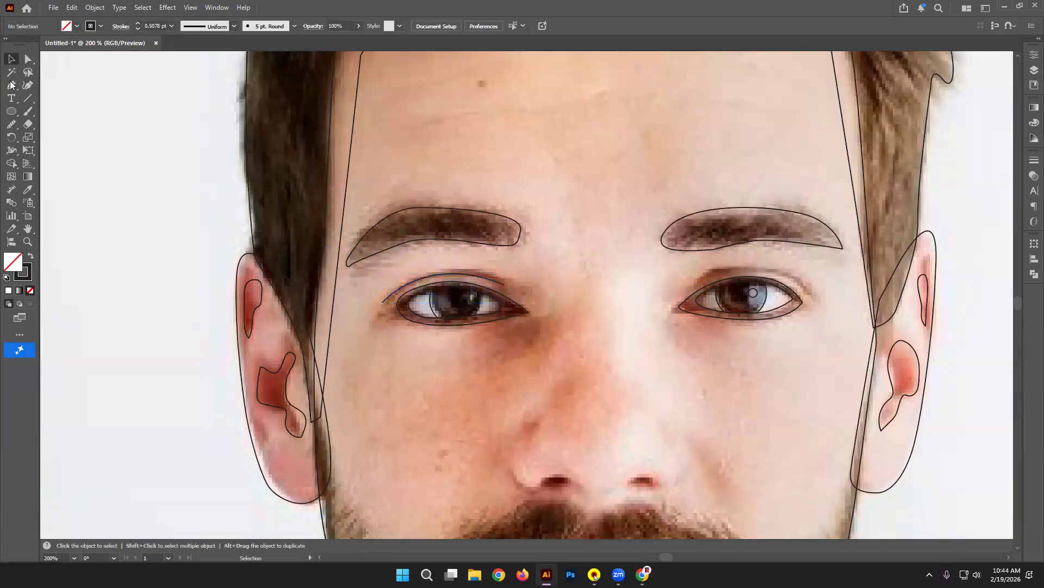
pyautogui.click(689, 287)
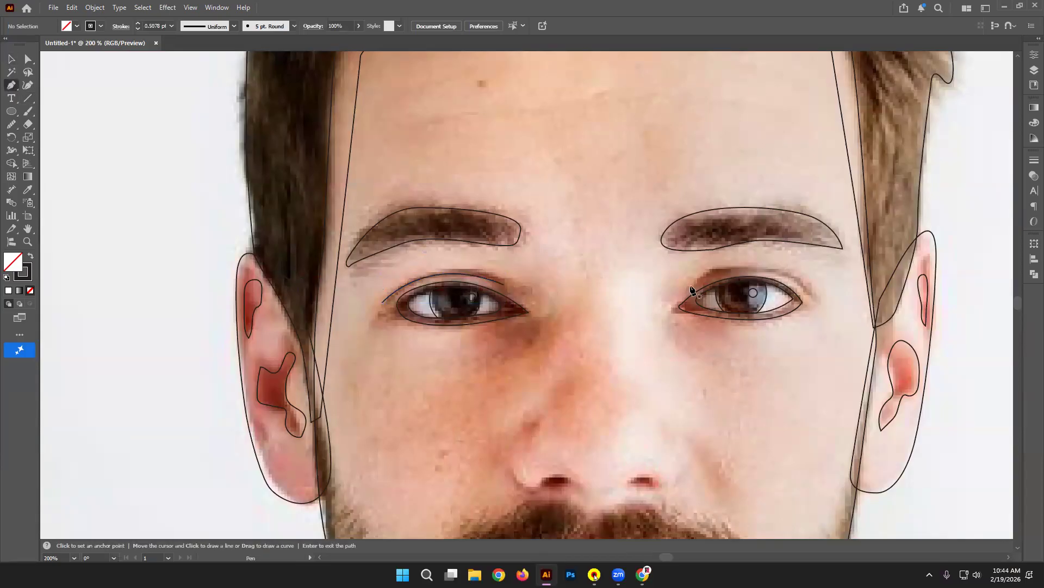
pyautogui.moveTo(812, 297); pyautogui.dragTo(877, 364)
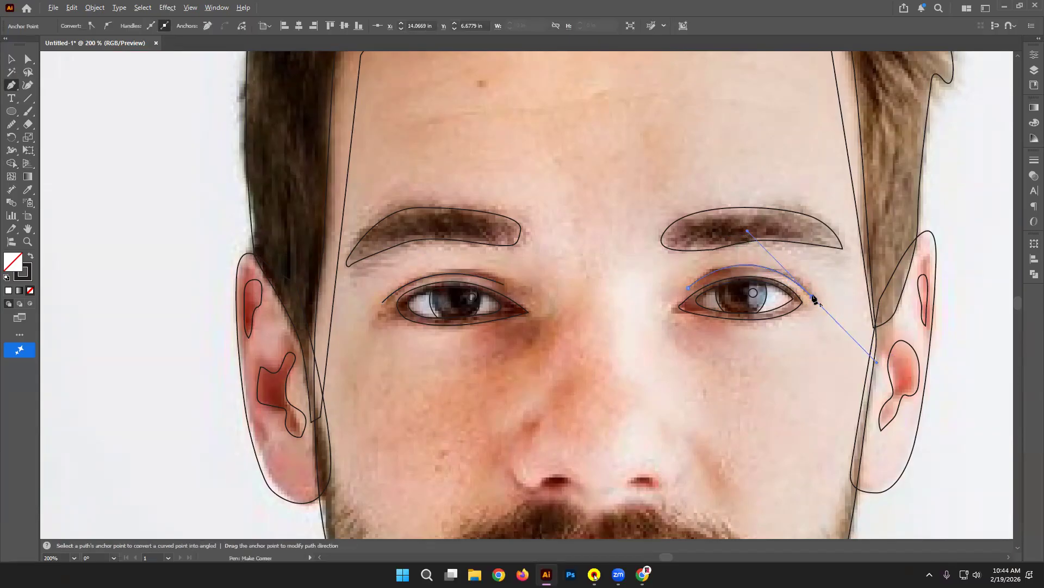
pyautogui.hotkey('ctrl', 'z')
pyautogui.moveTo(785, 273); pyautogui.dragTo(838, 299)
pyautogui.hotkey('ctrl', 'z')
pyautogui.moveTo(766, 270); pyautogui.dragTo(820, 284)
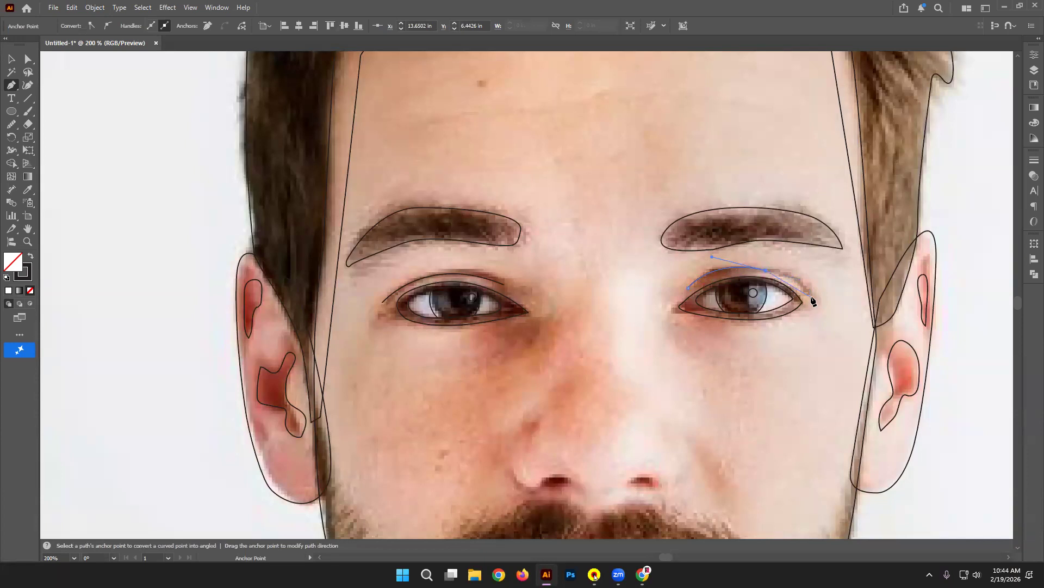
pyautogui.moveTo(812, 297); pyautogui.dragTo(831, 317)
pyautogui.click(811, 296)
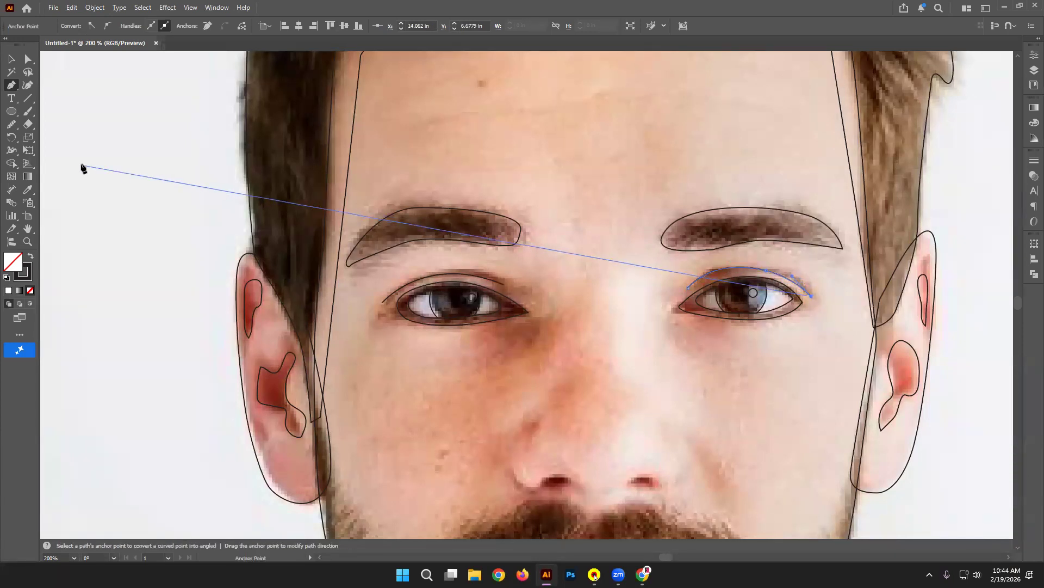
pyautogui.click(11, 59)
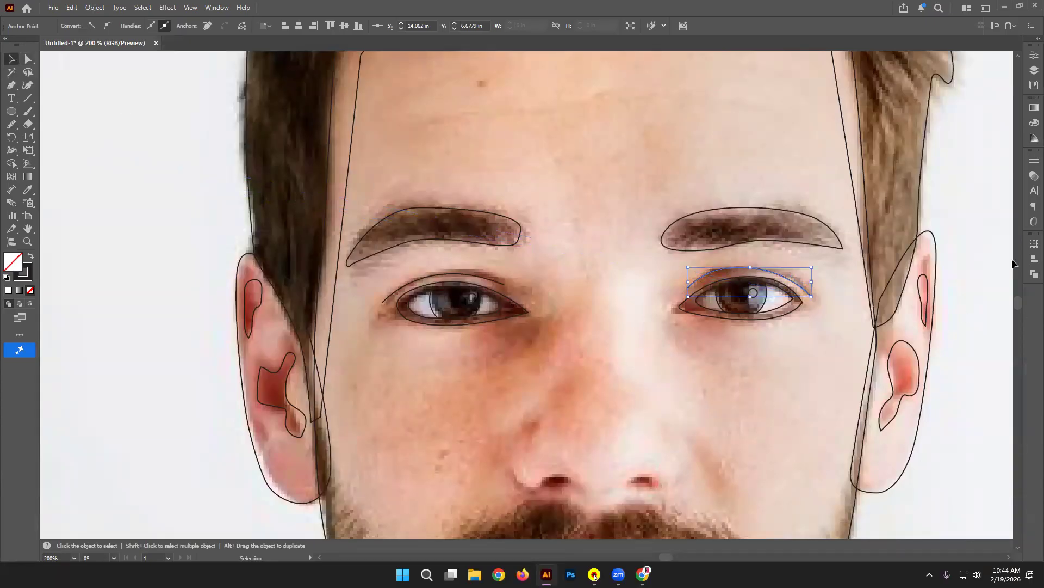
pyautogui.click(979, 229)
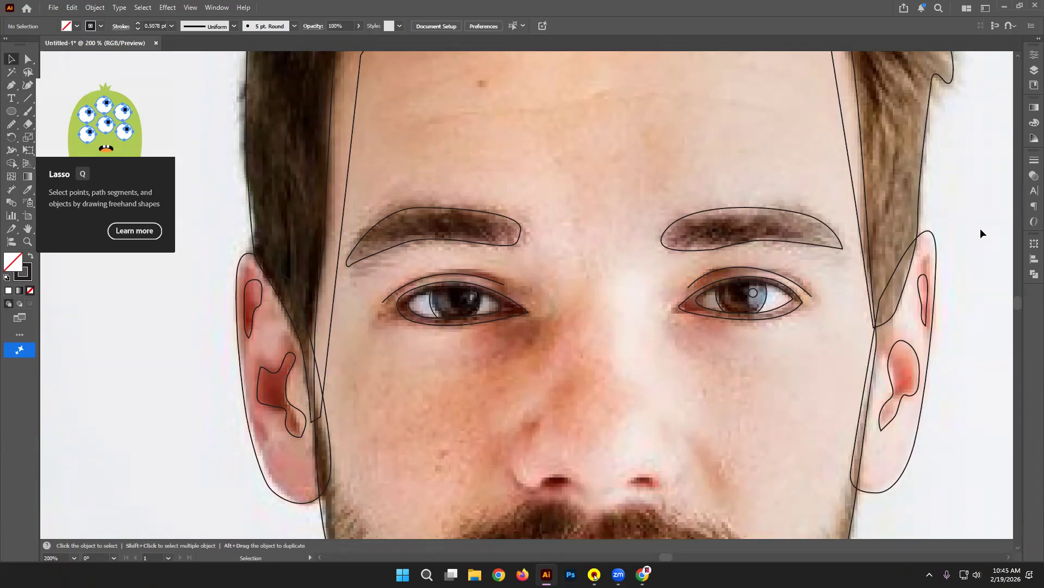
# Step: Smooth the right eyebrow outline's lower edge with three Smooth Tool strokes, then deselect it
pyautogui.click(761, 239)
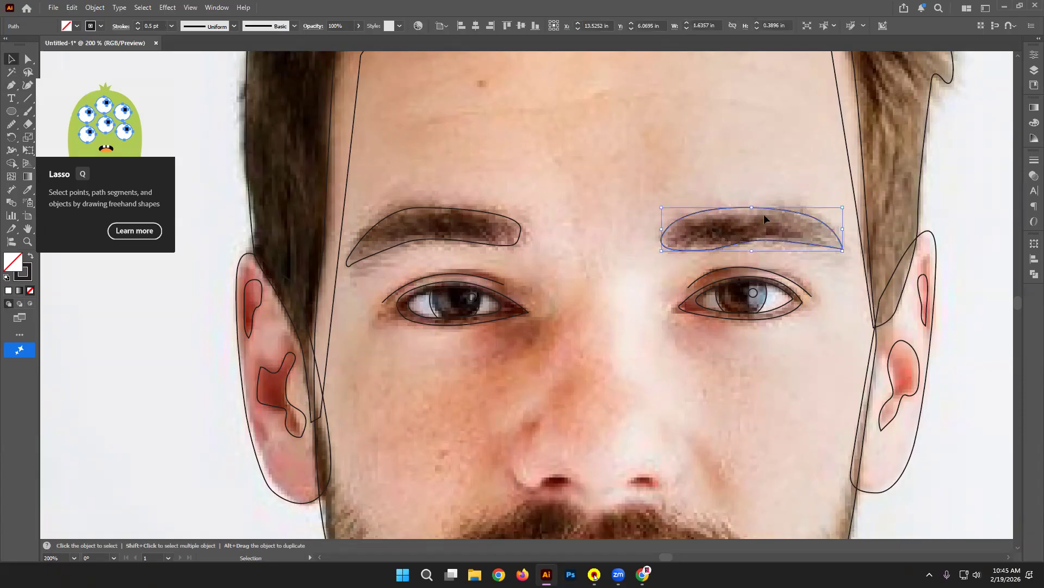
pyautogui.click(11, 124)
pyautogui.moveTo(680, 248)
pyautogui.mouseDown()
pyautogui.moveTo(783, 236)
pyautogui.moveTo(856, 261)
pyautogui.mouseUp()
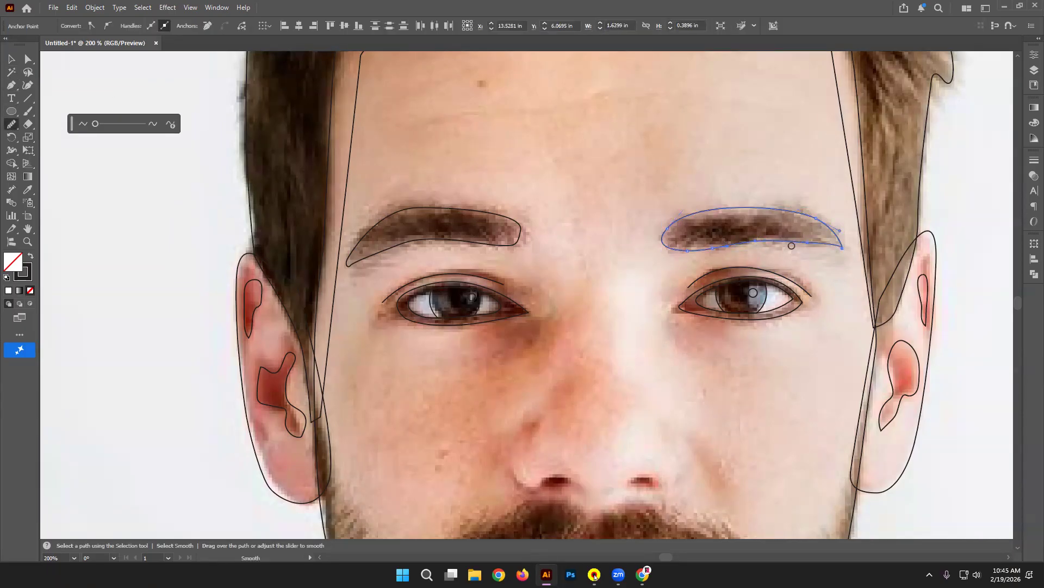
pyautogui.press('ctrl')
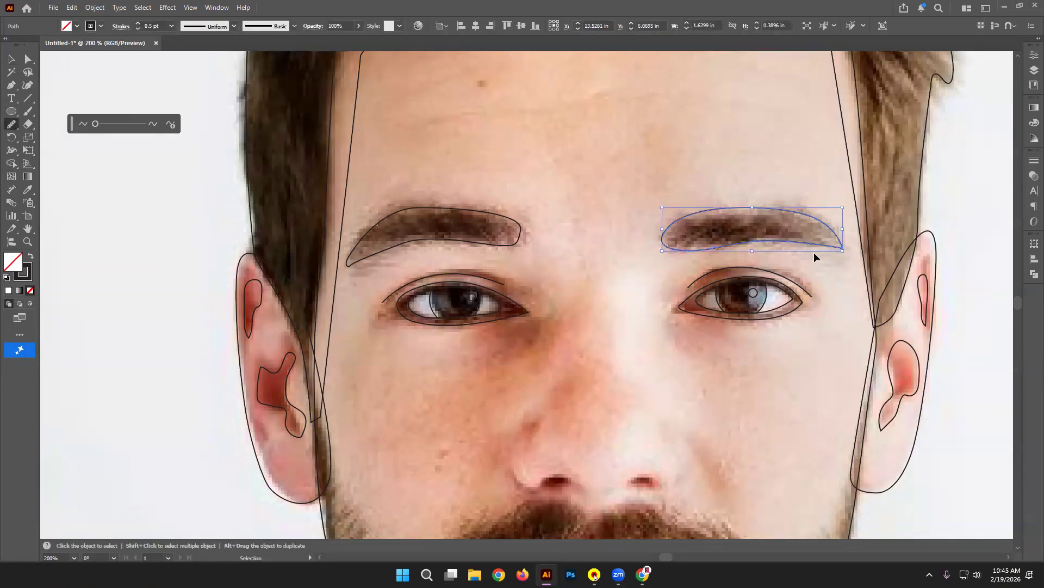
pyautogui.moveTo(770, 238)
pyautogui.mouseDown()
pyautogui.moveTo(818, 249)
pyautogui.moveTo(752, 245)
pyautogui.moveTo(800, 239)
pyautogui.moveTo(811, 247)
pyautogui.mouseUp()
pyautogui.moveTo(713, 251)
pyautogui.mouseDown()
pyautogui.moveTo(752, 236)
pyautogui.moveTo(815, 249)
pyautogui.mouseUp()
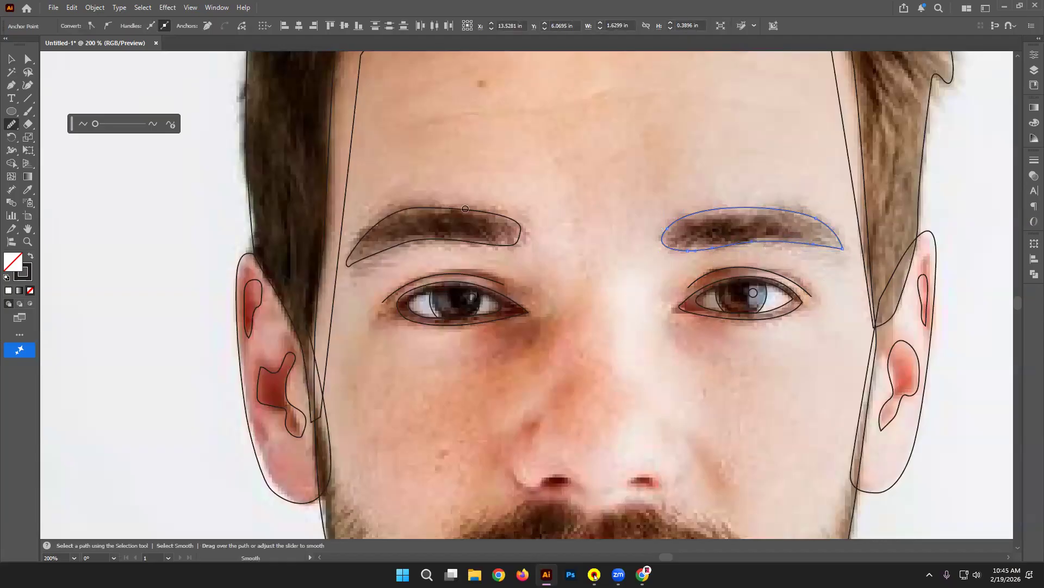
pyautogui.click(11, 59)
pyautogui.click(210, 128)
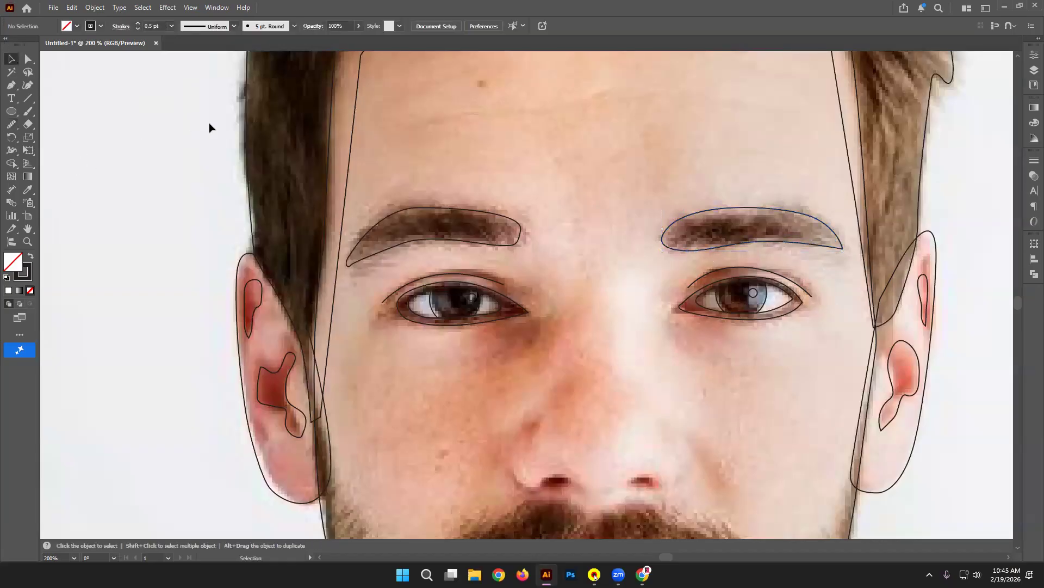
pyautogui.scroll(-3, 341, 214)
# Step: Zoom to 100%, then 150%, and move the view down to the nose and beard
pyautogui.hotkey('ctrl', '1')
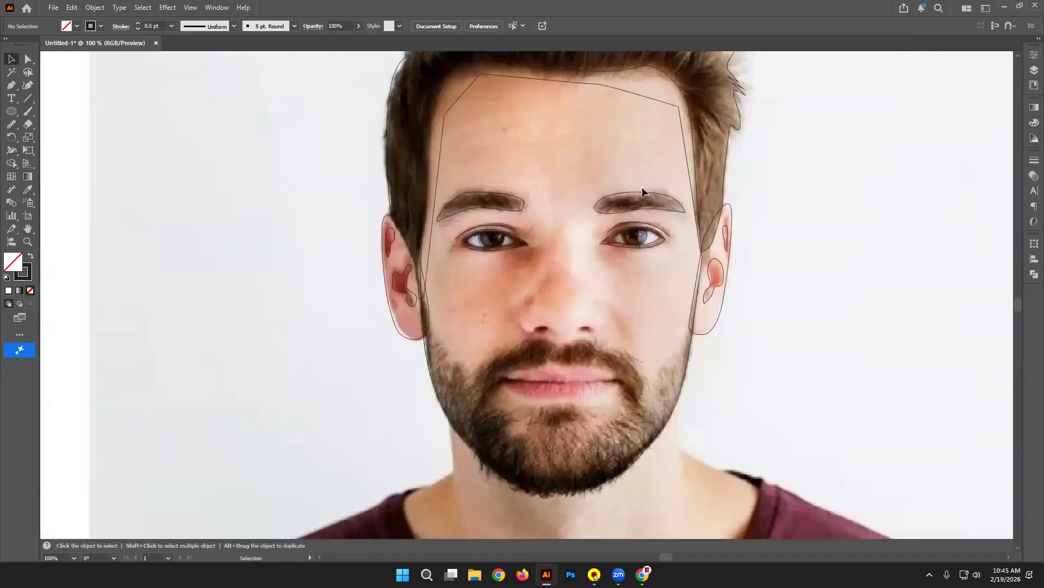
pyautogui.hotkey('ctrl', '=')
pyautogui.moveTo(675, 252); pyautogui.dragTo(665, 103)
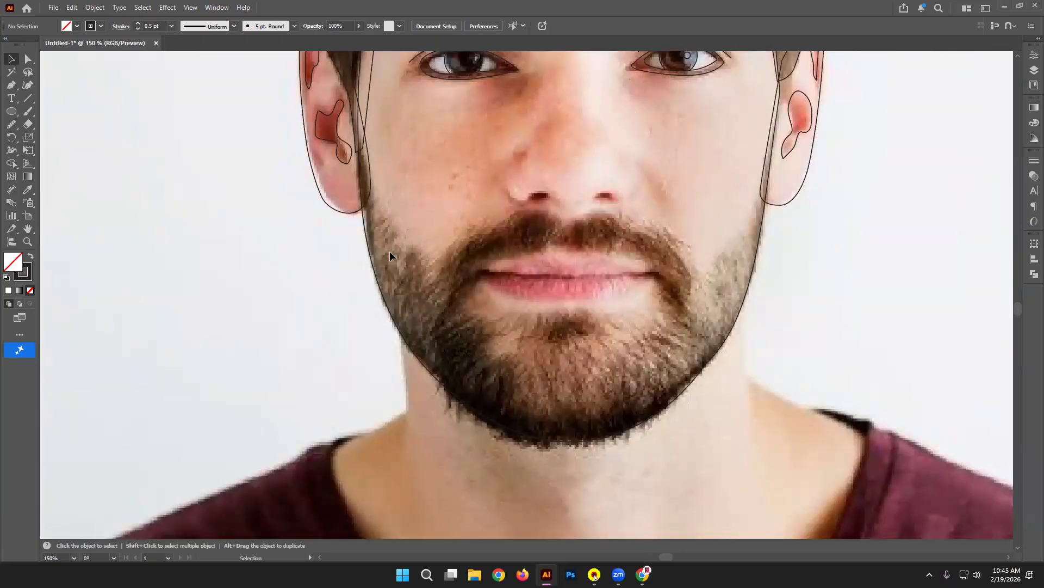
pyautogui.scroll(5, 511, 181)
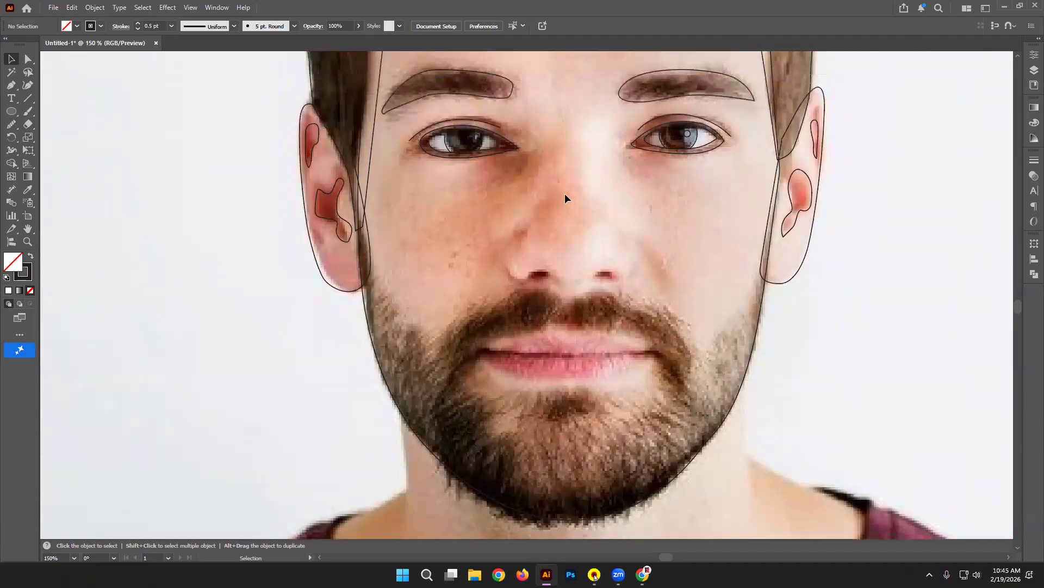
# Step: Pen a line from below the brows down the nose's left side, curving under the nostril
pyautogui.click(11, 85)
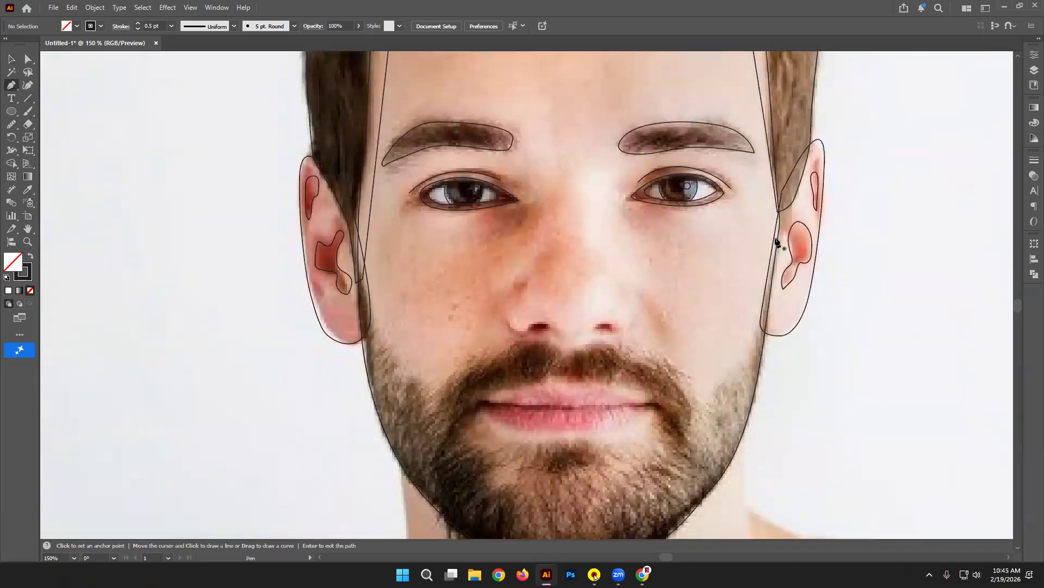
pyautogui.click(540, 216)
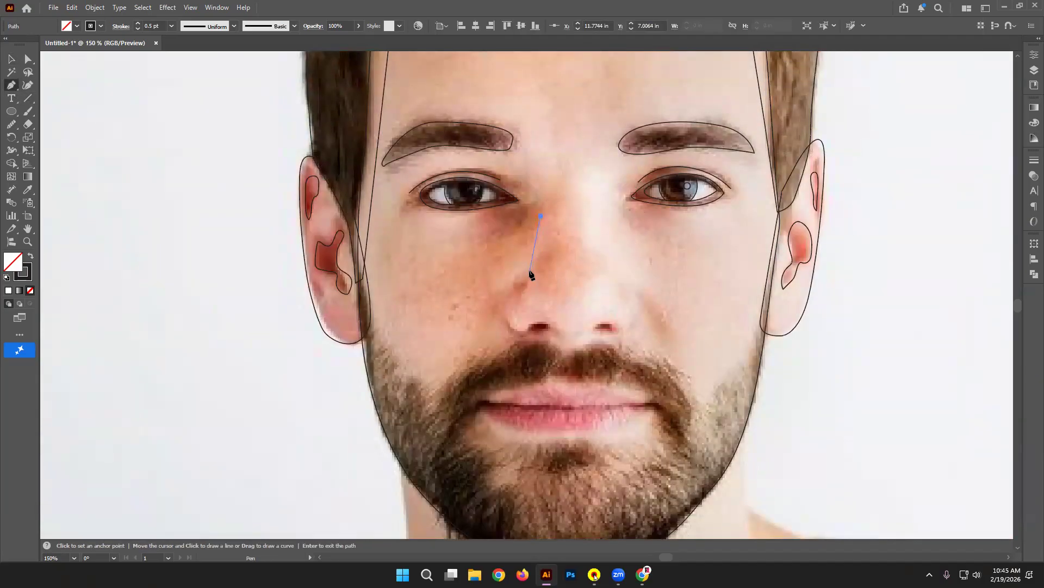
pyautogui.moveTo(508, 323); pyautogui.dragTo(518, 339)
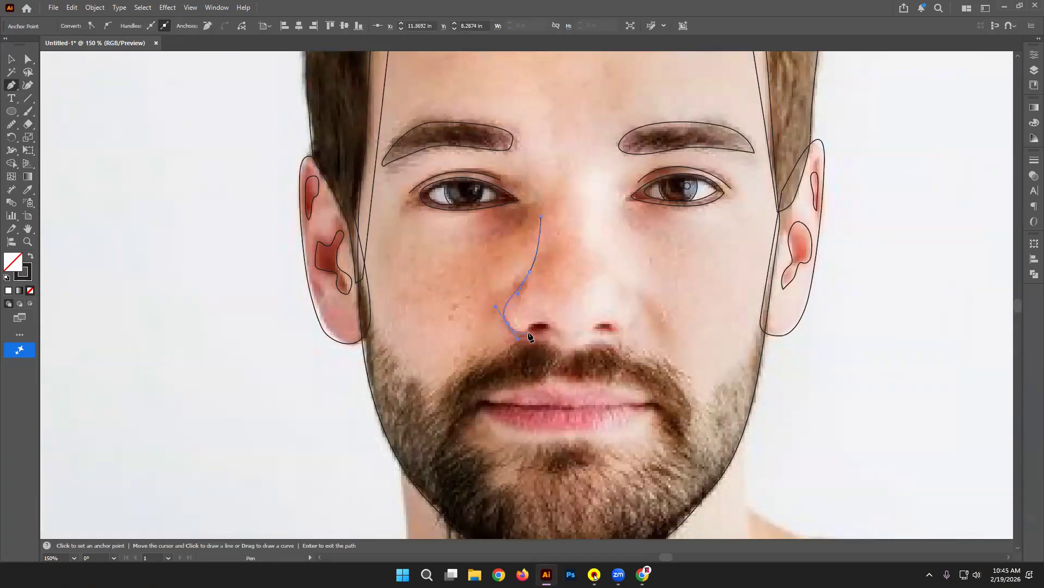
pyautogui.hotkey('ctrl', 'z')
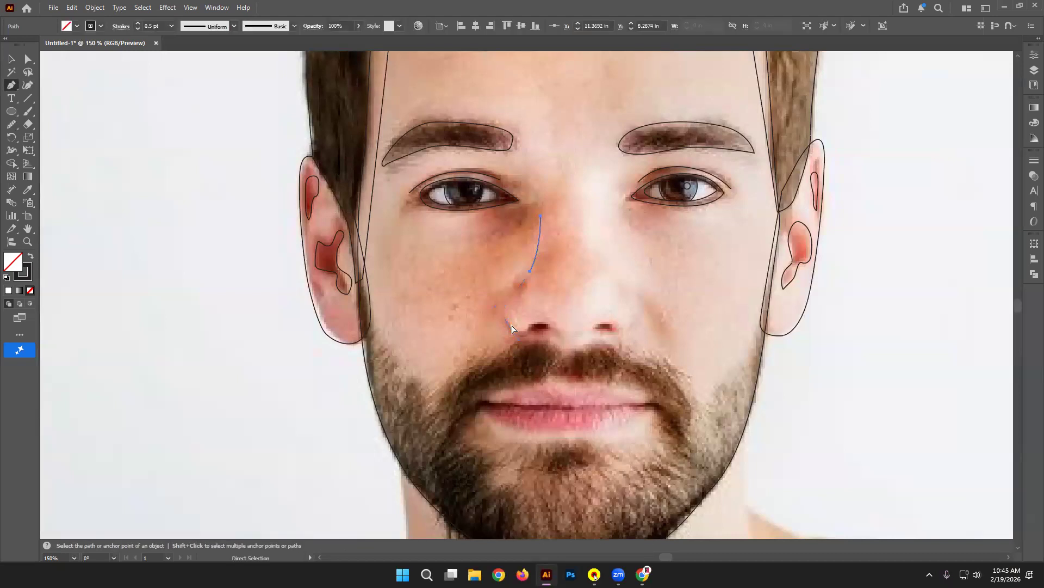
pyautogui.moveTo(503, 315); pyautogui.dragTo(503, 334)
pyautogui.click(527, 334)
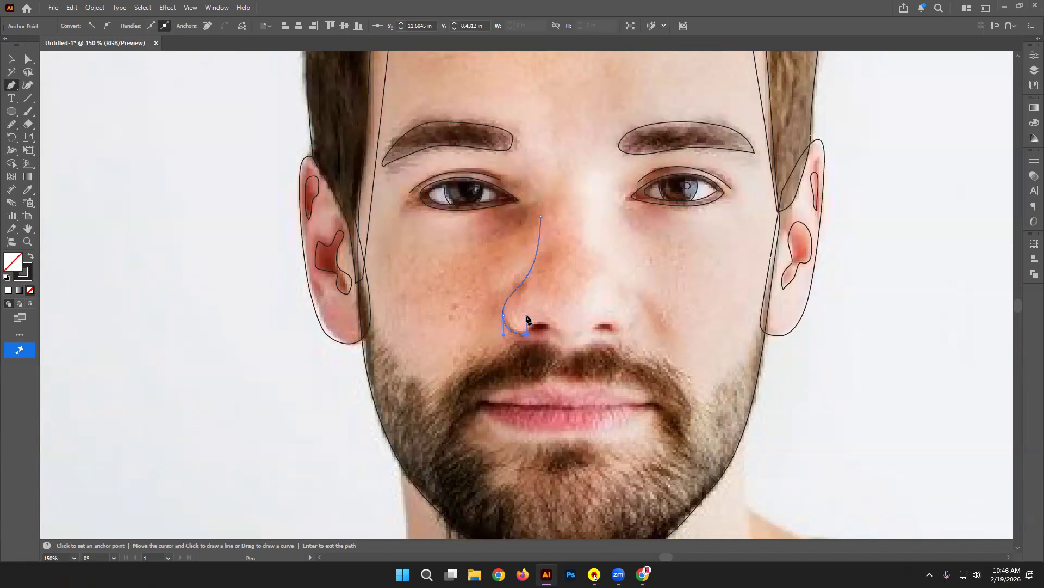
pyautogui.scroll(1, 644, 308)
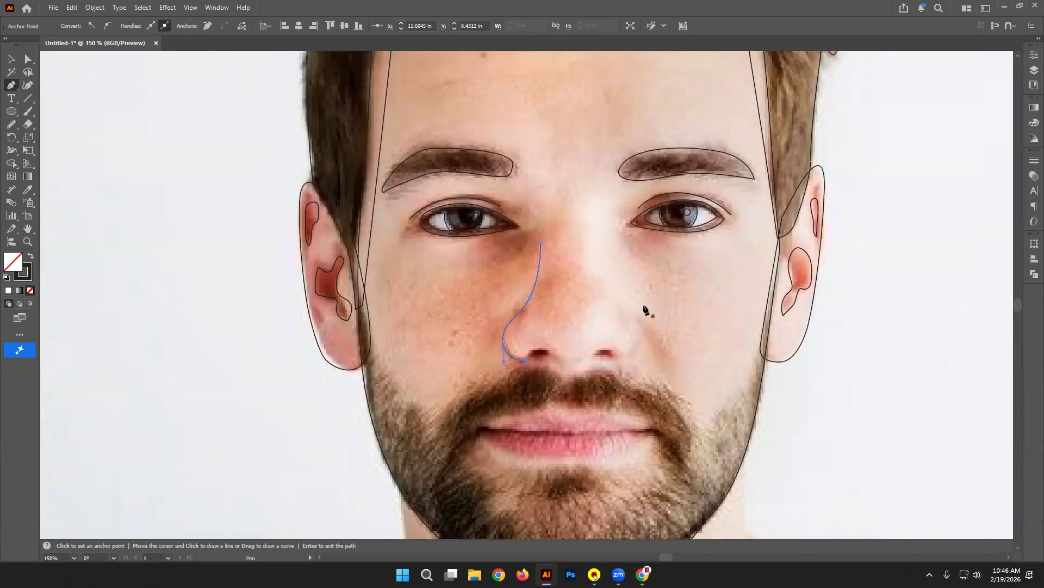
# Step: In the 'vector portrait' image results, preview the Pixabay, Etsy and SWAPD examples
pyautogui.click(642, 574)
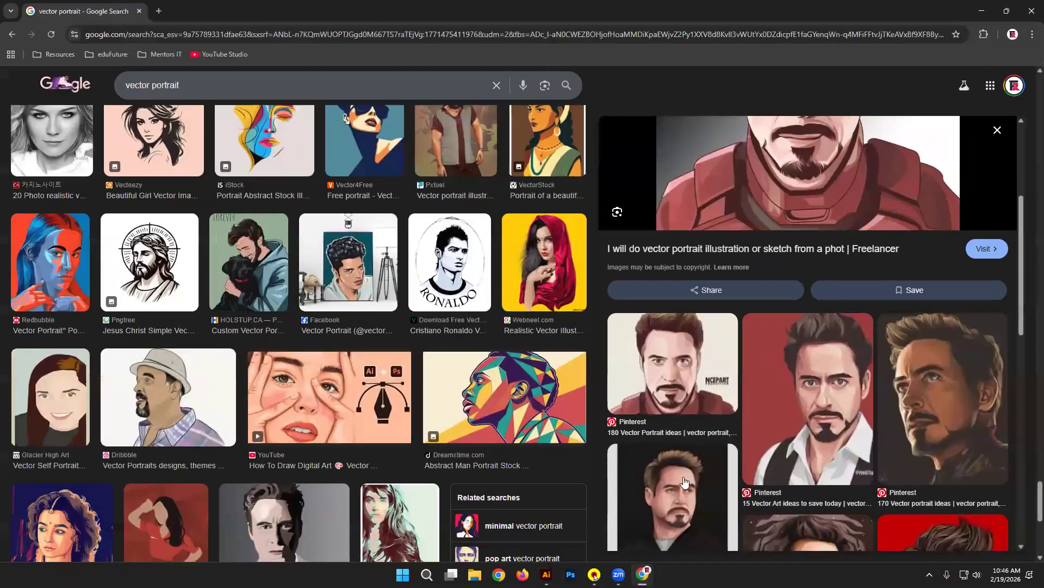
pyautogui.scroll(2, 707, 232)
pyautogui.scroll(3, 144, 284)
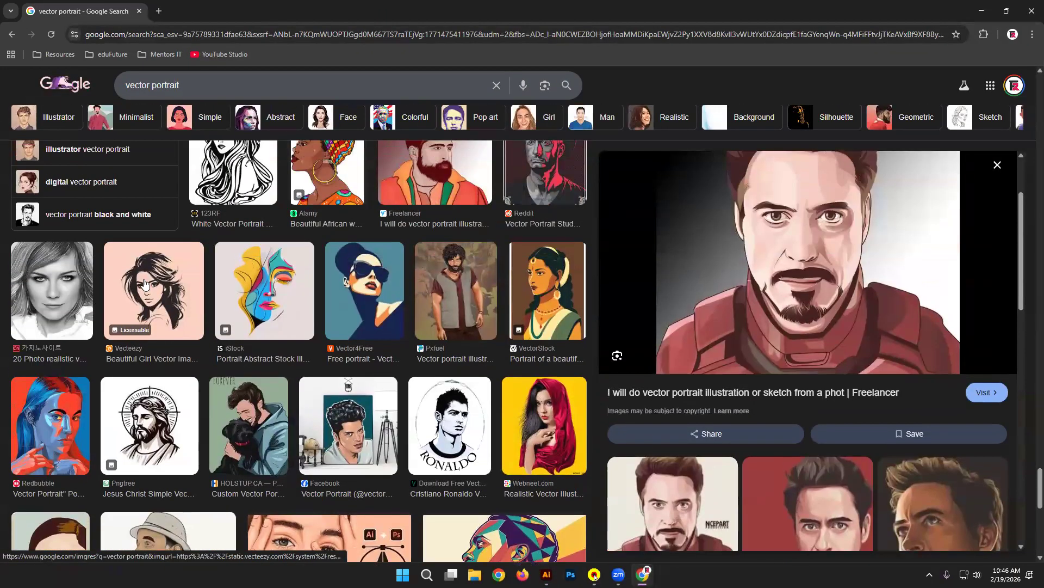
pyautogui.scroll(1, 242, 297)
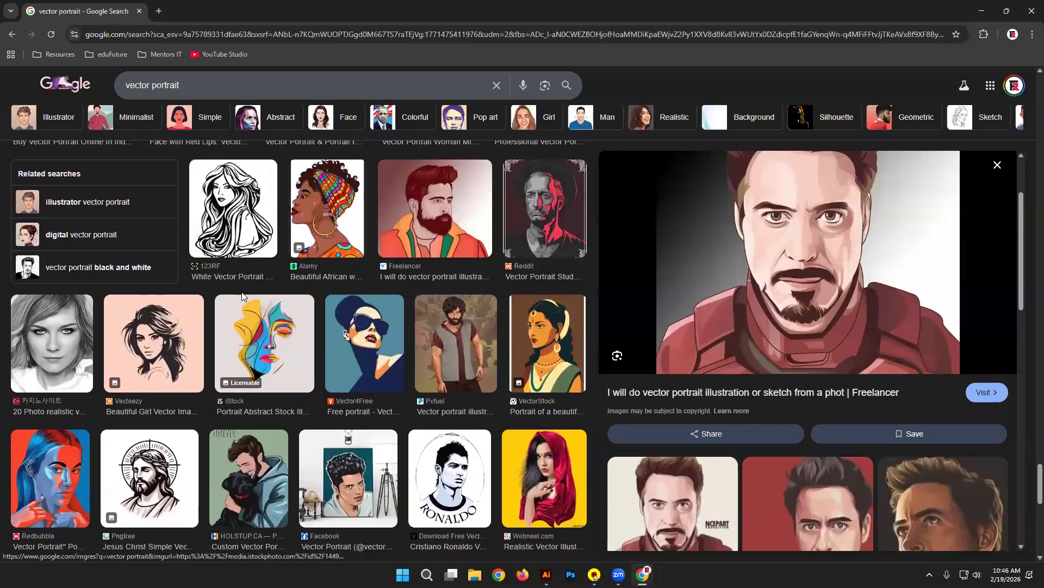
pyautogui.scroll(2, 242, 297)
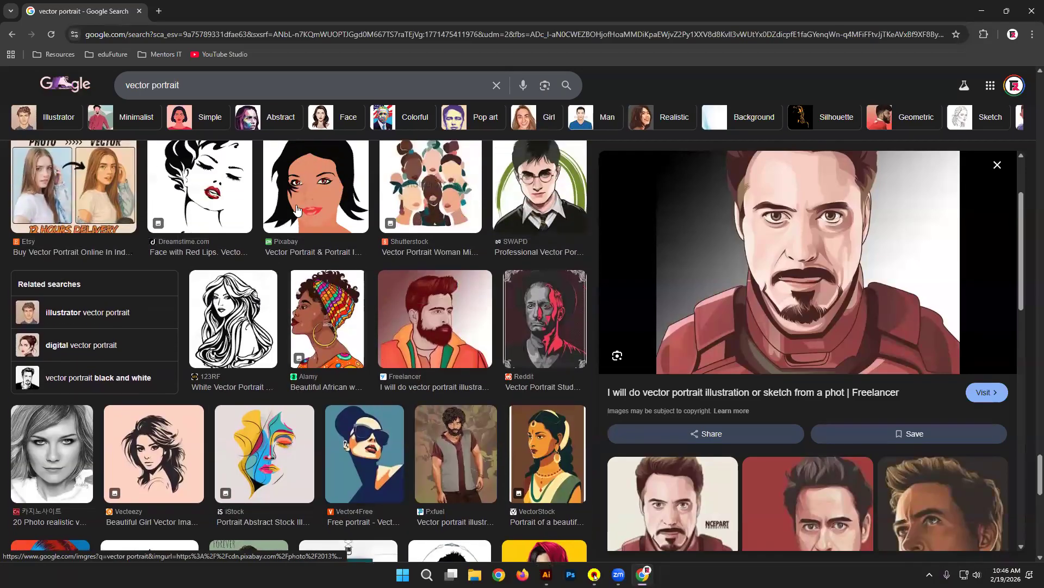
pyautogui.click(308, 196)
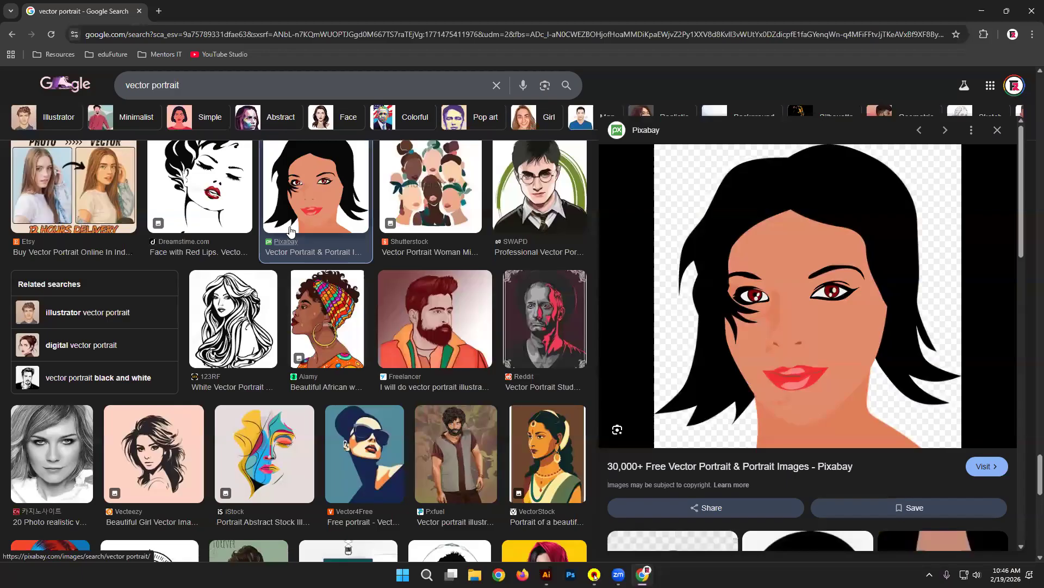
pyautogui.click(114, 185)
pyautogui.scroll(1, 340, 252)
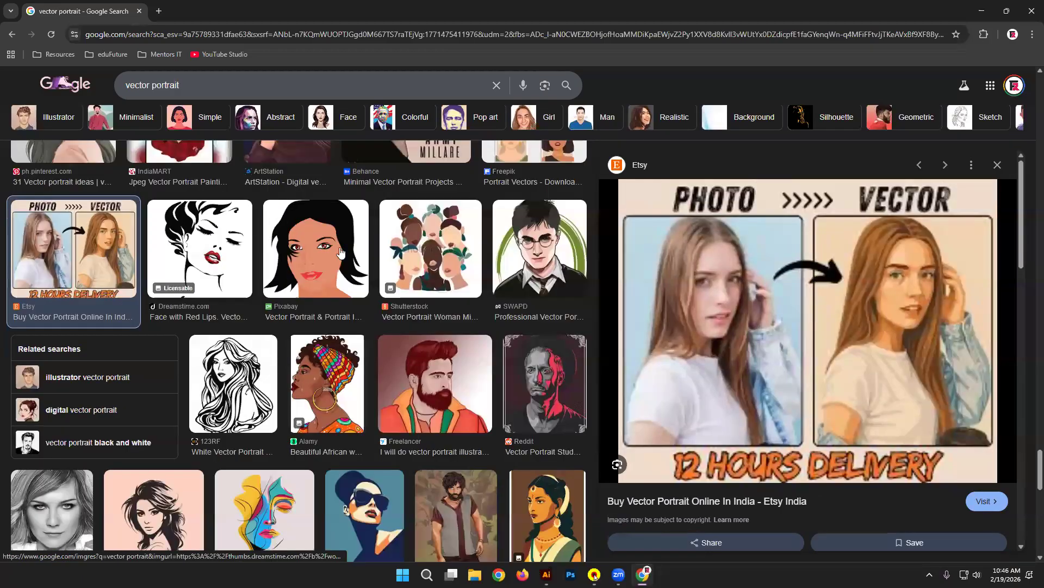
pyautogui.scroll(3, 341, 252)
pyautogui.click(538, 418)
# Step: Open the Reddit vector portrait preview and keep scrolling up through the results
pyautogui.scroll(5, 447, 285)
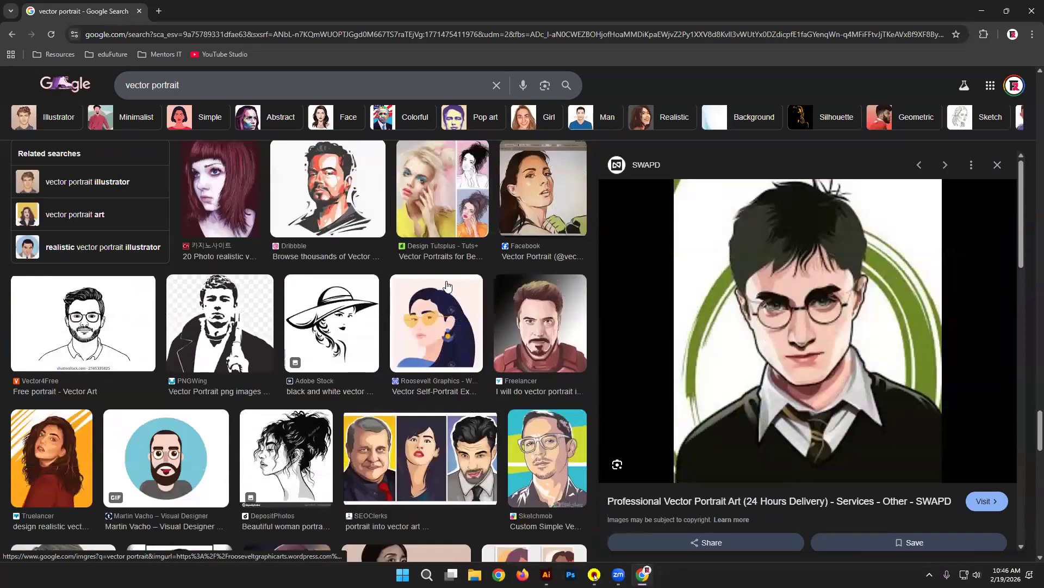
pyautogui.scroll(3, 447, 286)
pyautogui.scroll(1, 321, 253)
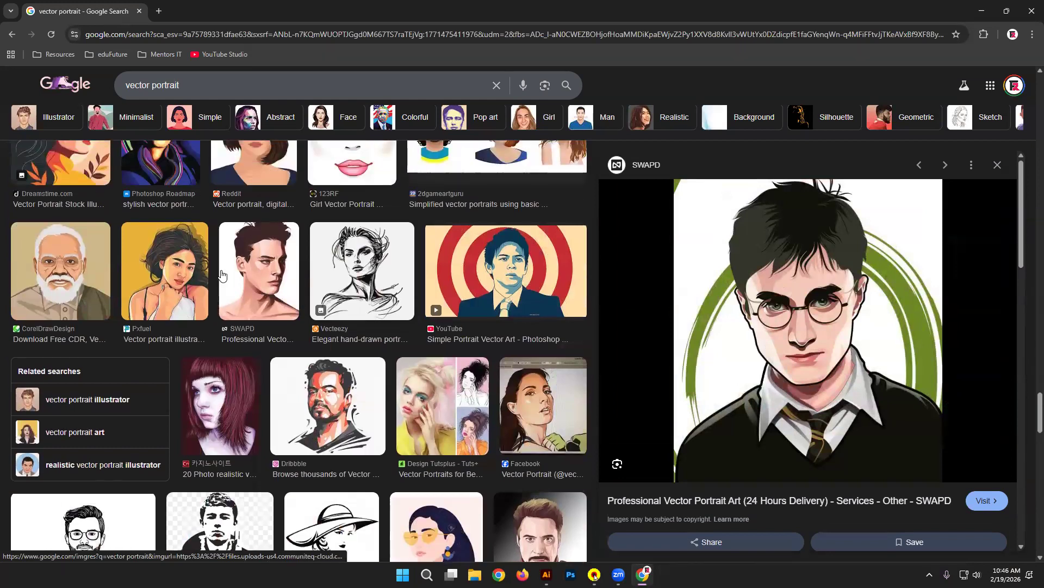
pyautogui.scroll(2, 222, 276)
pyautogui.click(278, 240)
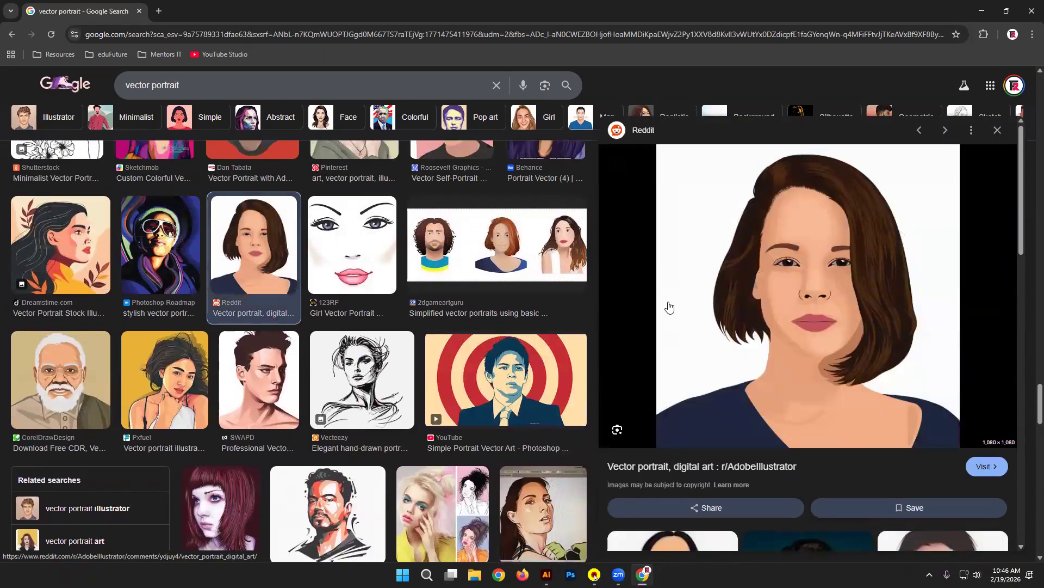
pyautogui.scroll(1, 532, 263)
pyautogui.scroll(4, 532, 264)
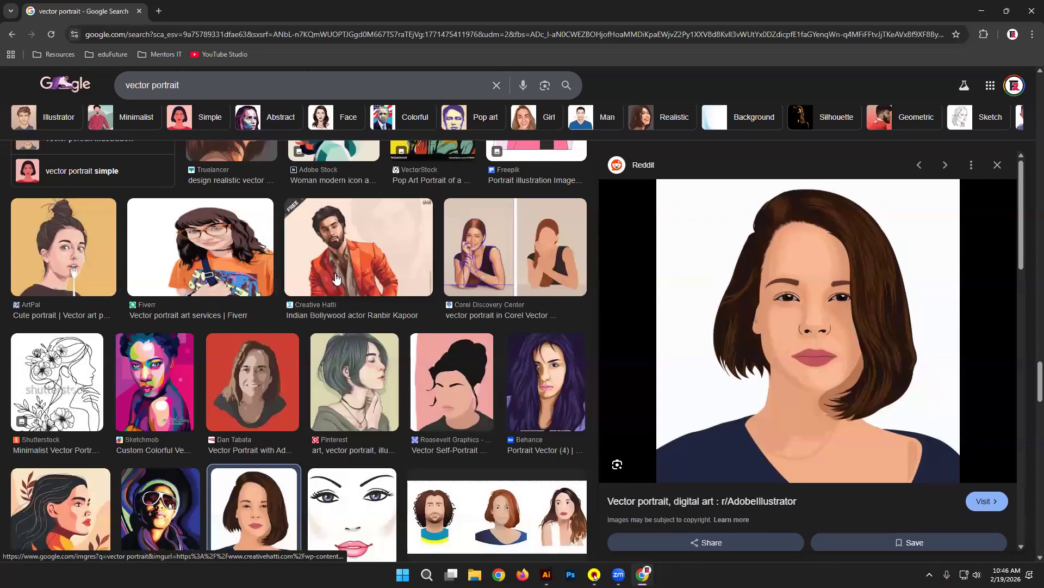
pyautogui.scroll(6, 336, 279)
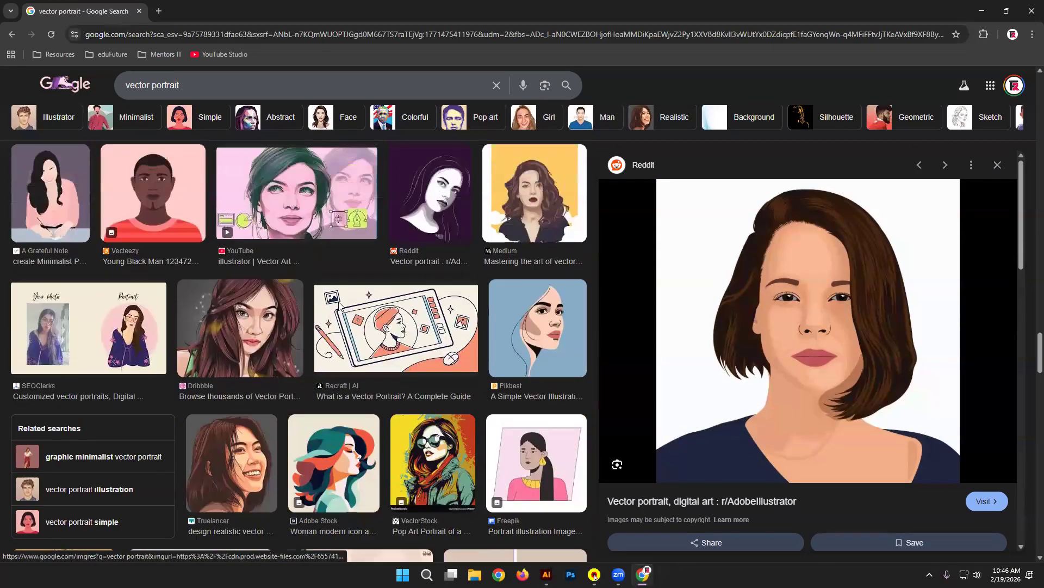
pyautogui.scroll(7, 340, 306)
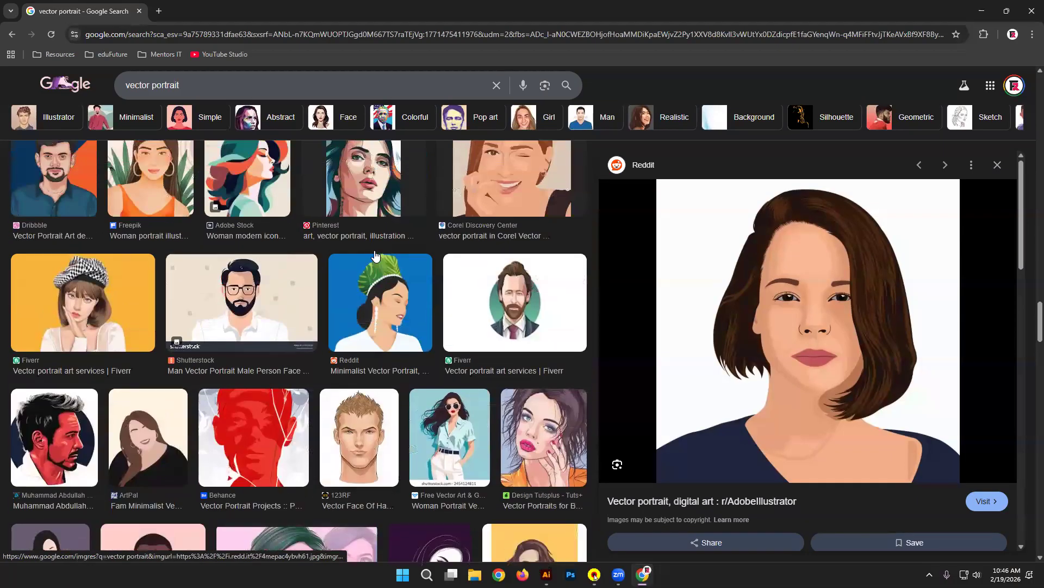
pyautogui.scroll(2, 375, 255)
pyautogui.scroll(3, 375, 255)
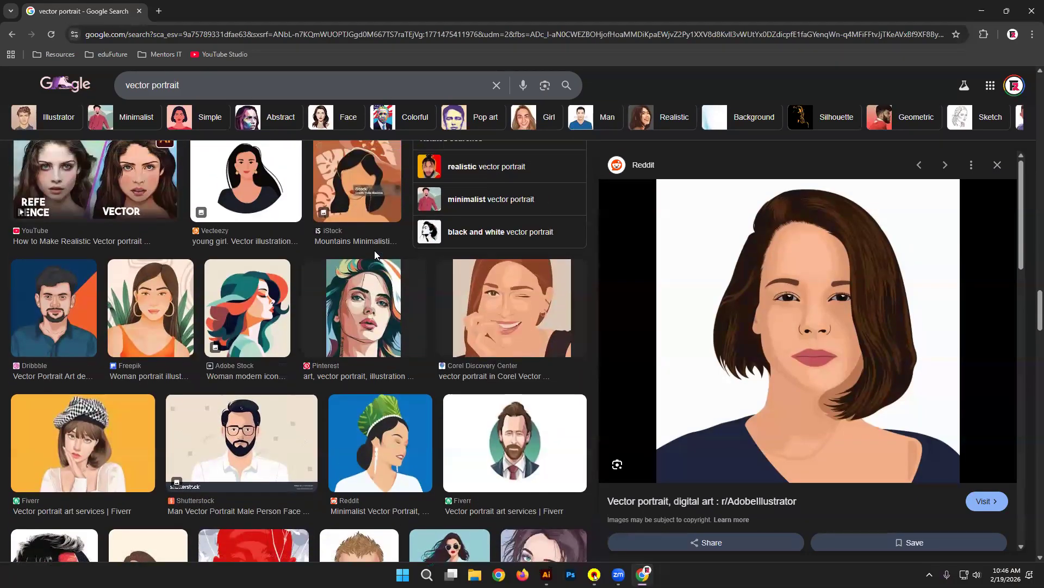
pyautogui.scroll(4, 375, 254)
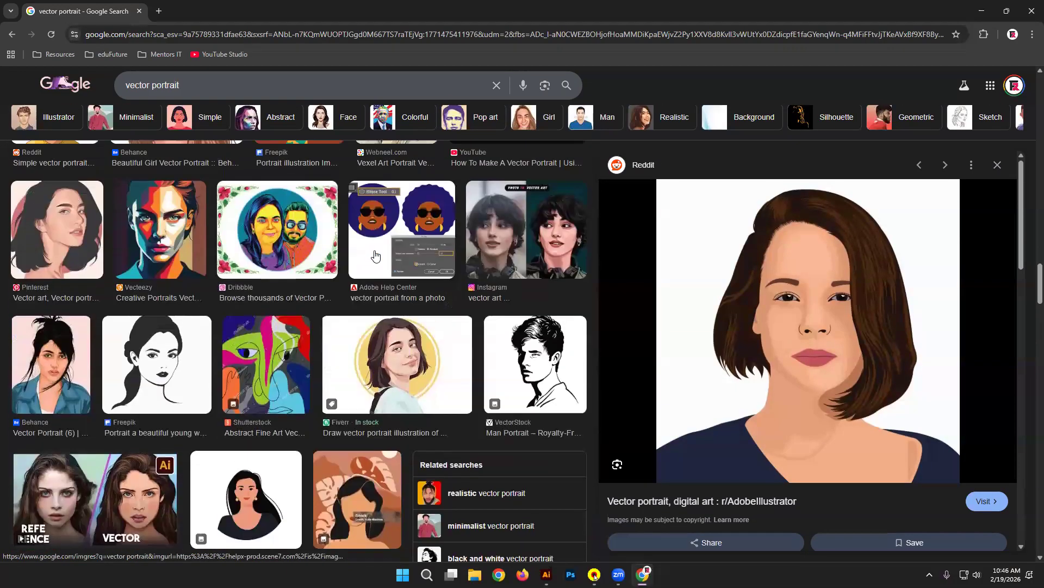
pyautogui.scroll(3, 375, 256)
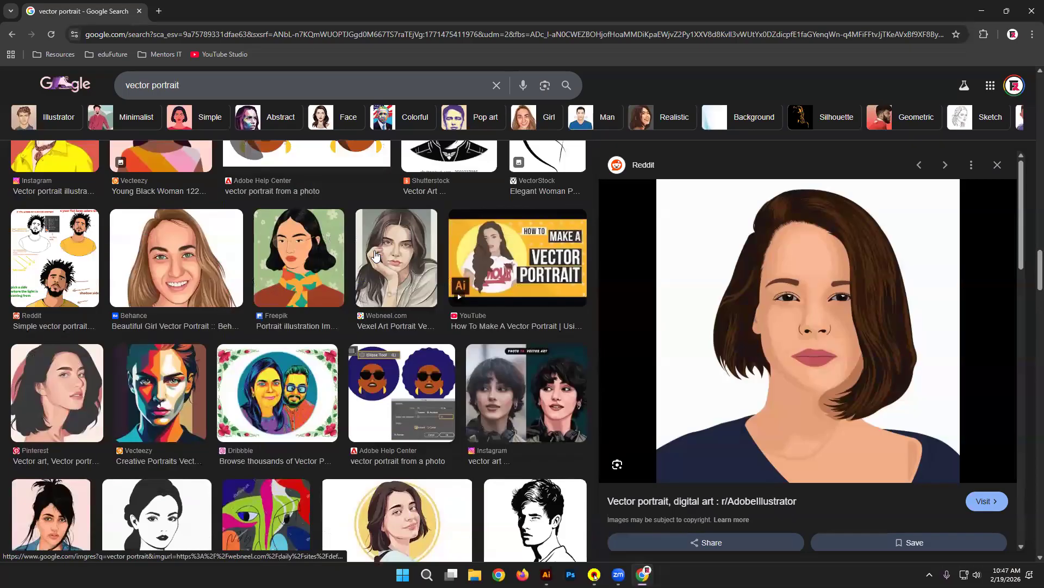
pyautogui.scroll(7, 375, 255)
pyautogui.scroll(4, 374, 252)
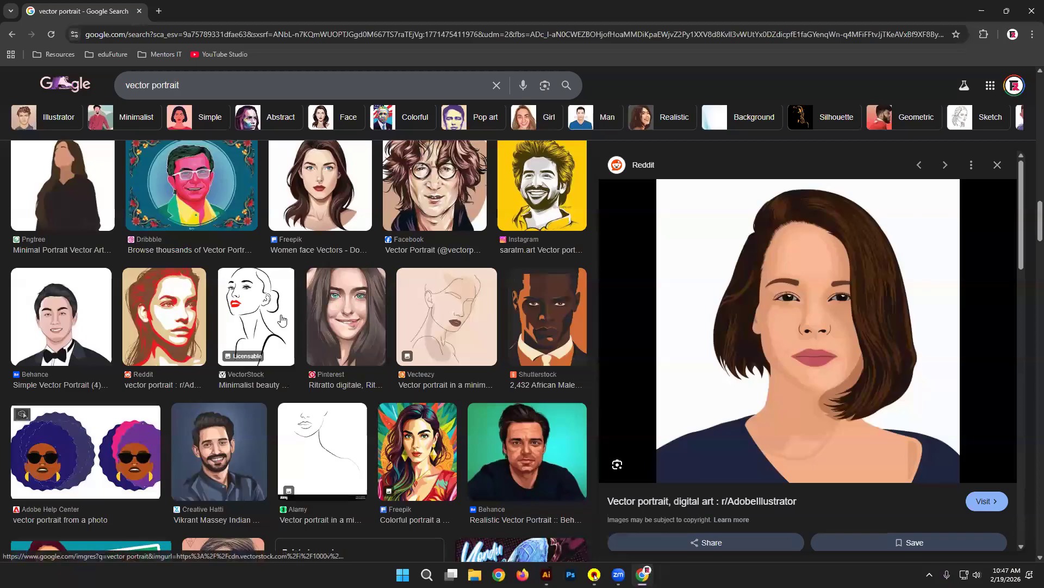
pyautogui.scroll(6, 282, 321)
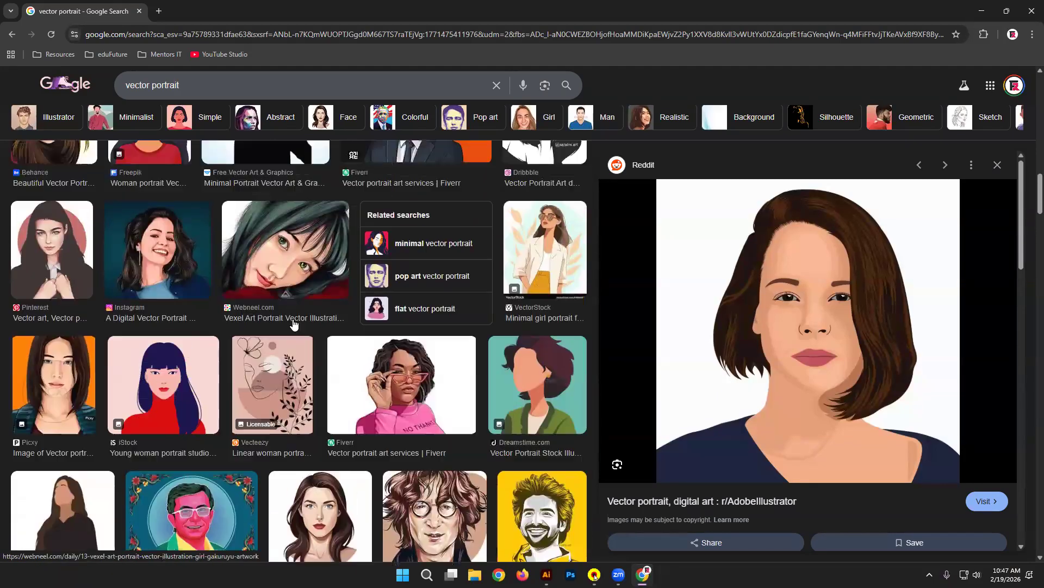
pyautogui.scroll(1, 294, 324)
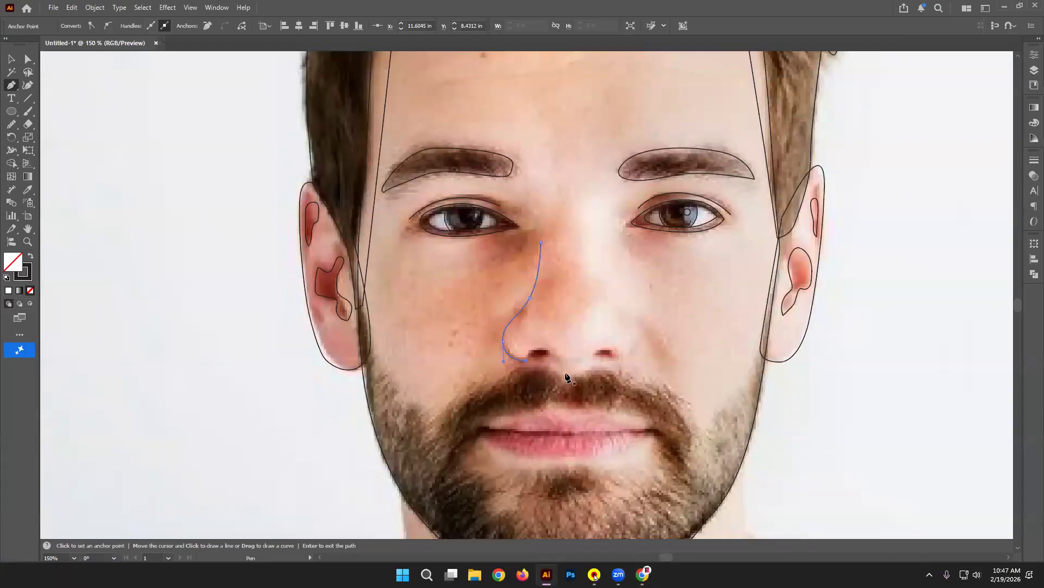
# Step: Pen a curved line down the right side of the nose, removing a stray segment
pyautogui.click(619, 308)
pyautogui.moveTo(621, 328); pyautogui.dragTo(613, 364)
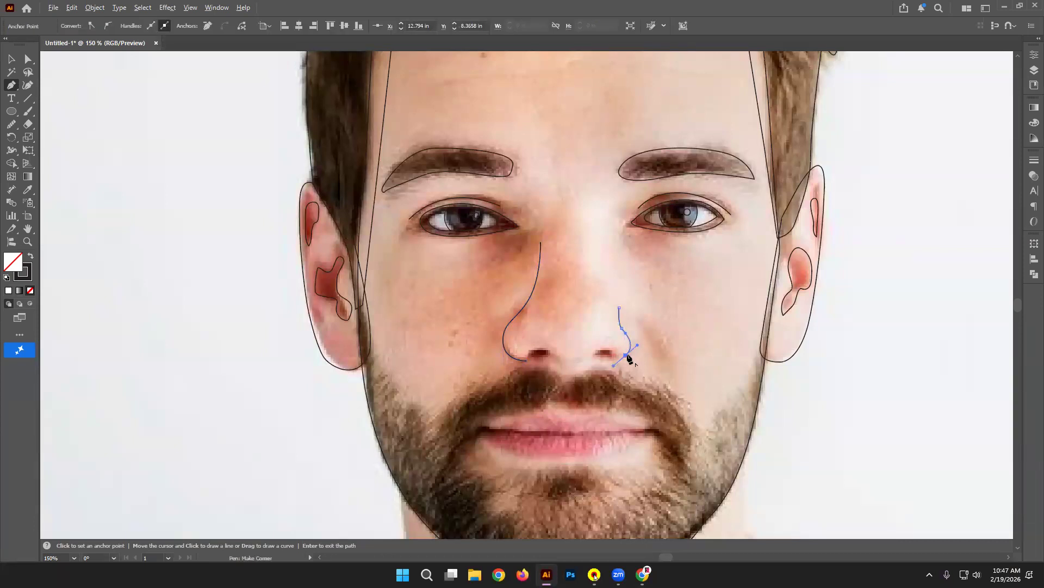
pyautogui.click(504, 341)
pyautogui.hotkey('ctrl', 'z')
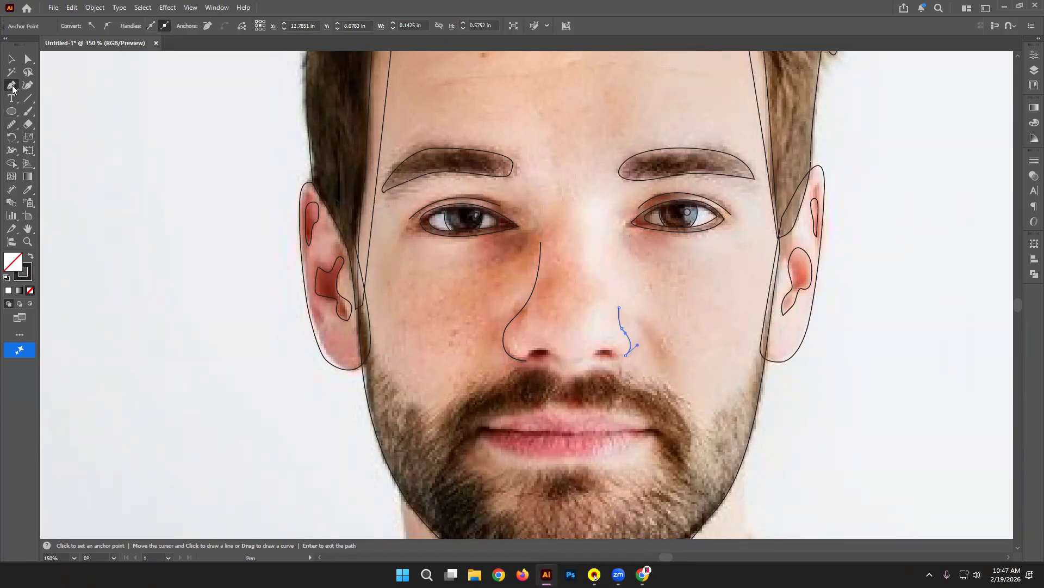
# Step: Outline the left and right nostrils freehand with the Pencil tool, then deselect
pyautogui.rightClick(11, 124)
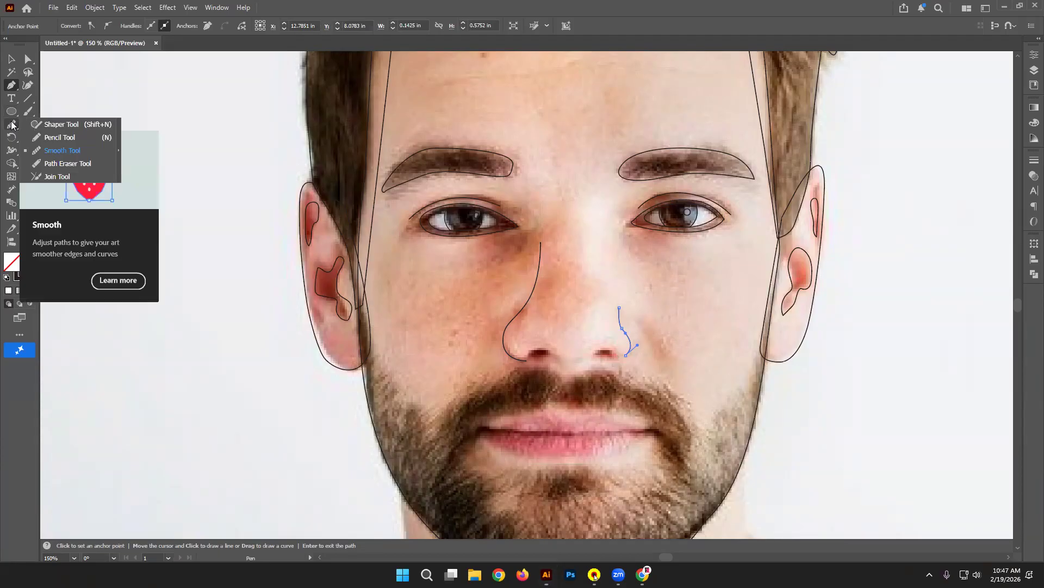
pyautogui.click(56, 140)
pyautogui.moveTo(554, 346)
pyautogui.mouseDown()
pyautogui.moveTo(530, 355)
pyautogui.moveTo(549, 359)
pyautogui.moveTo(553, 349)
pyautogui.mouseUp()
pyautogui.moveTo(644, 363)
pyautogui.mouseDown()
pyautogui.moveTo(602, 343)
pyautogui.moveTo(599, 354)
pyautogui.moveTo(616, 350)
pyautogui.mouseUp()
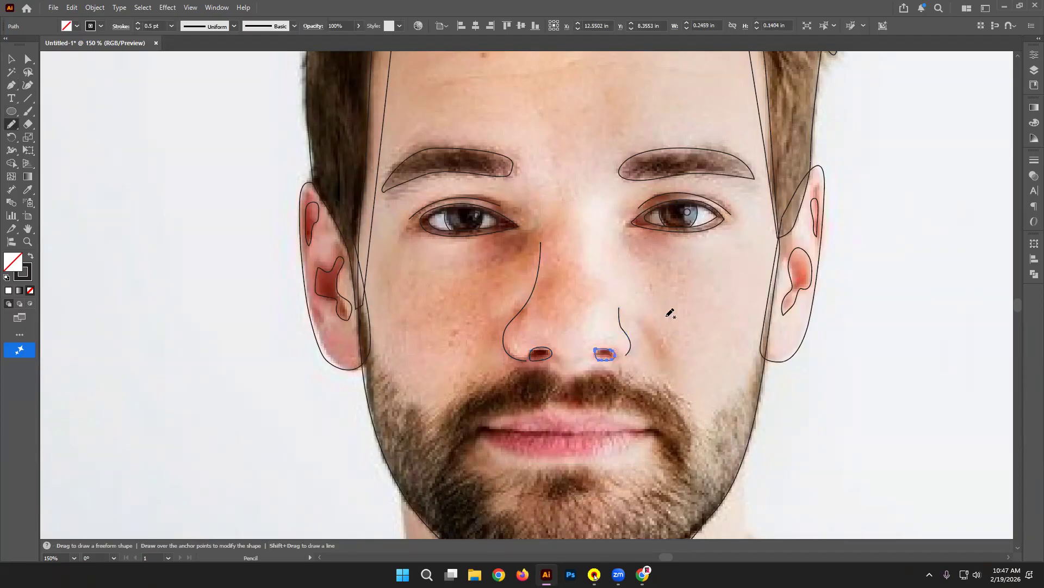
pyautogui.click(10, 58)
pyautogui.click(211, 202)
pyautogui.scroll(-1, 212, 202)
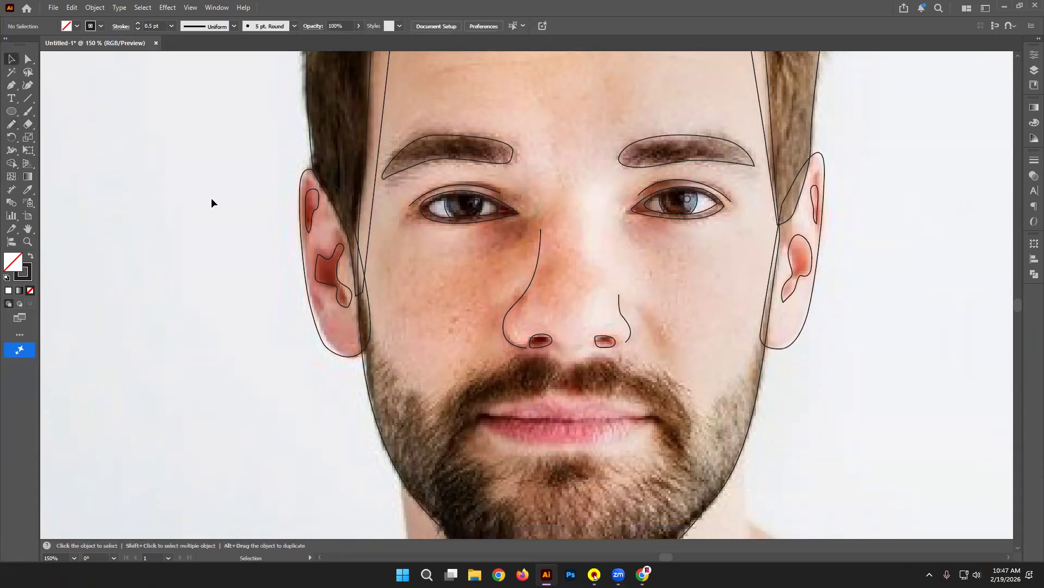
pyautogui.scroll(4, 211, 202)
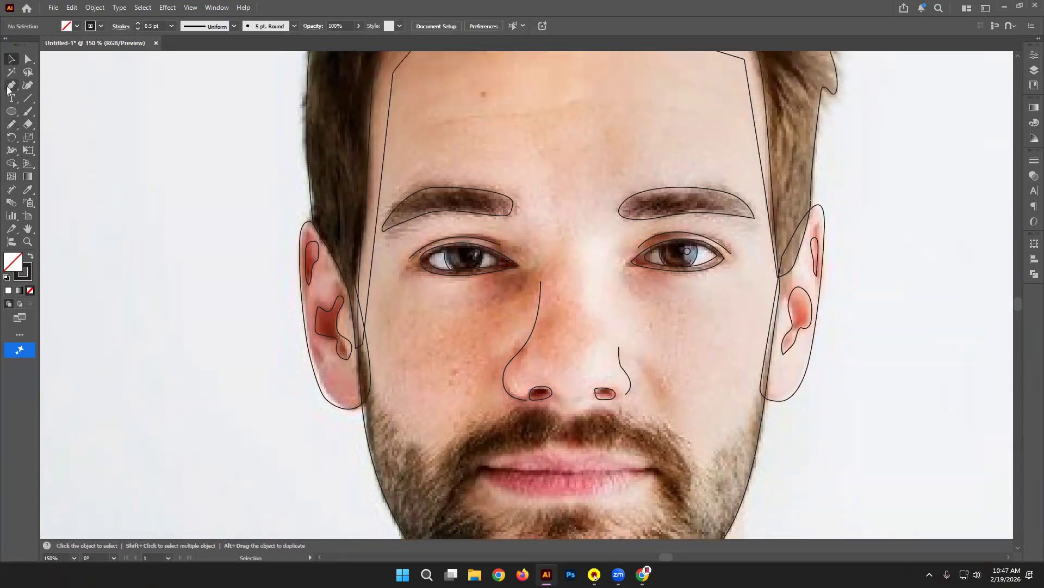
pyautogui.click(12, 111)
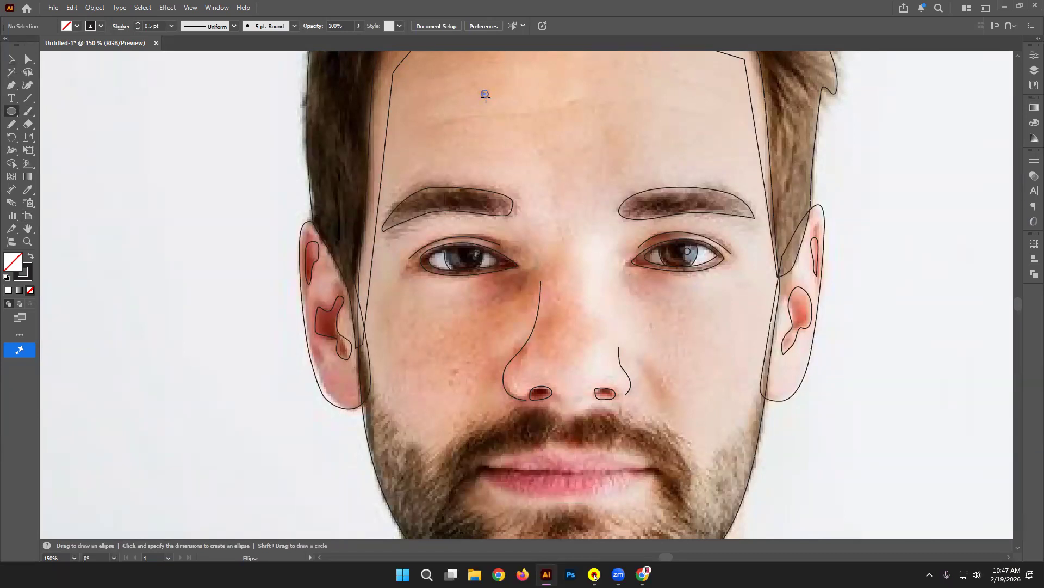
# Step: Draw a small black-filled dot on the forehead and shrink it to about 0.05 in
pyautogui.moveTo(483, 92); pyautogui.dragTo(486, 96)
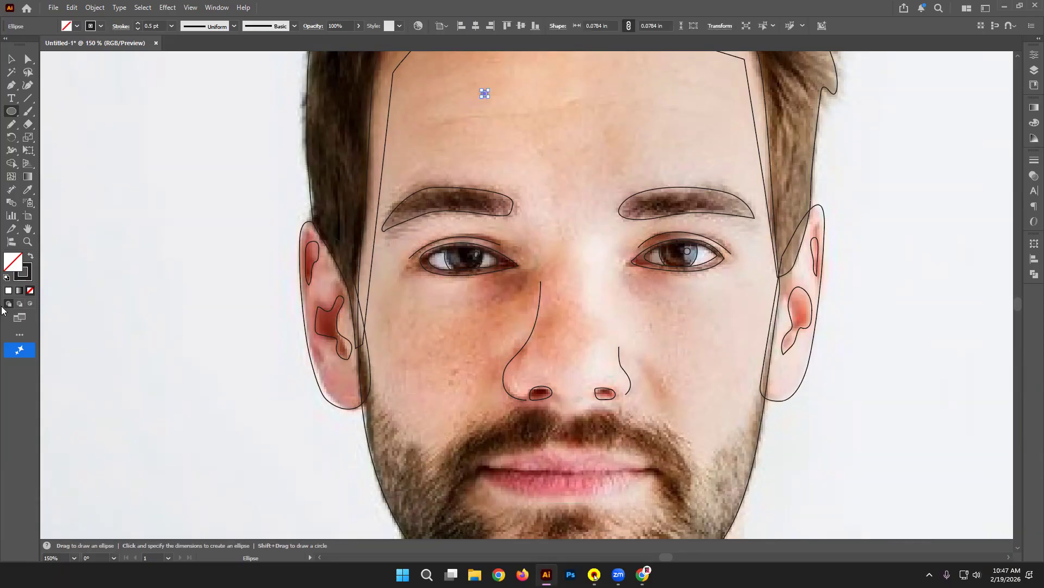
pyautogui.hotkey('shift', 'x')
pyautogui.click(8, 58)
pyautogui.click(472, 152)
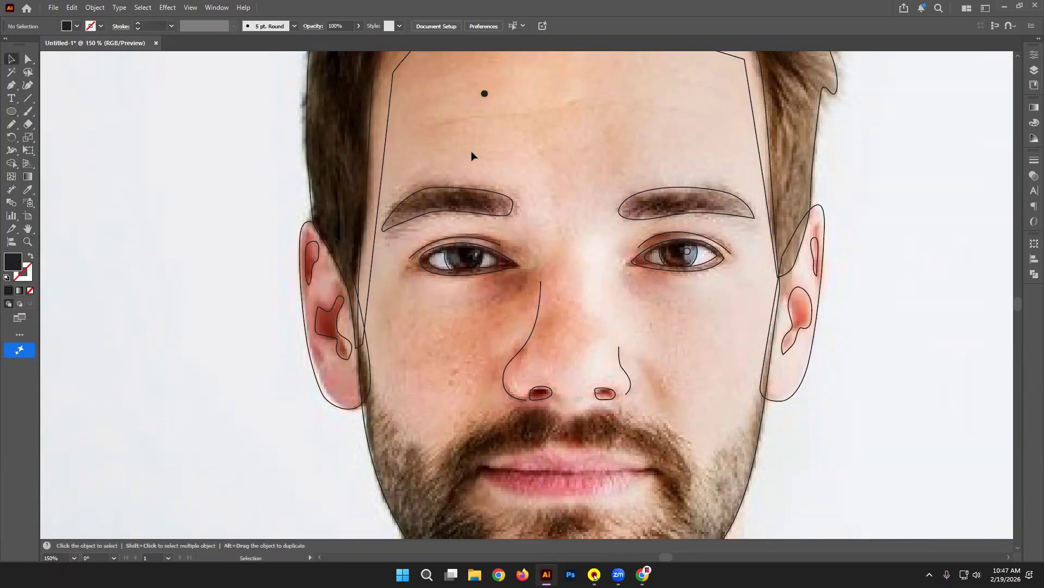
pyautogui.click(485, 94)
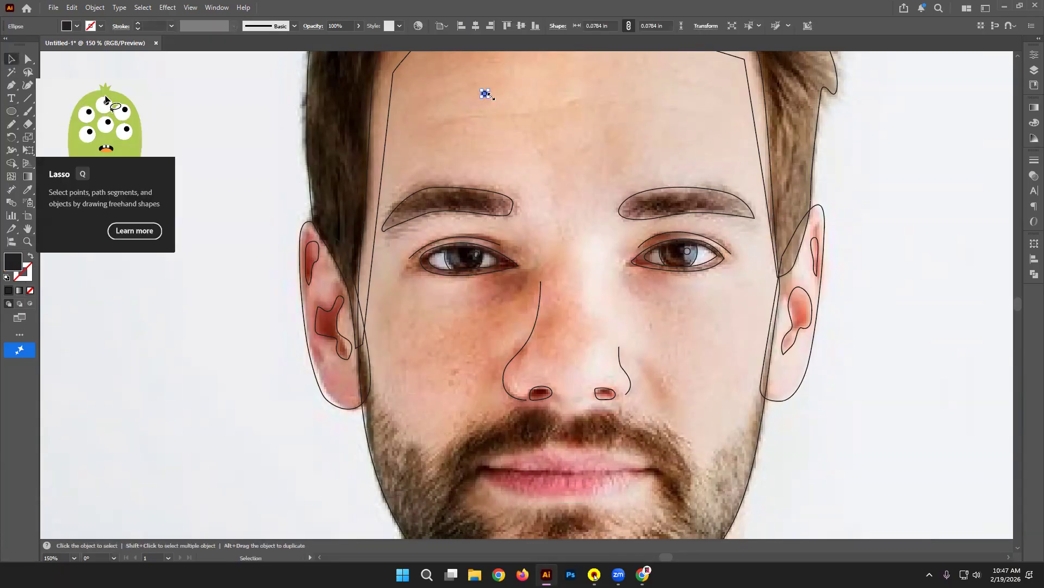
pyautogui.moveTo(491, 98); pyautogui.dragTo(486, 94)
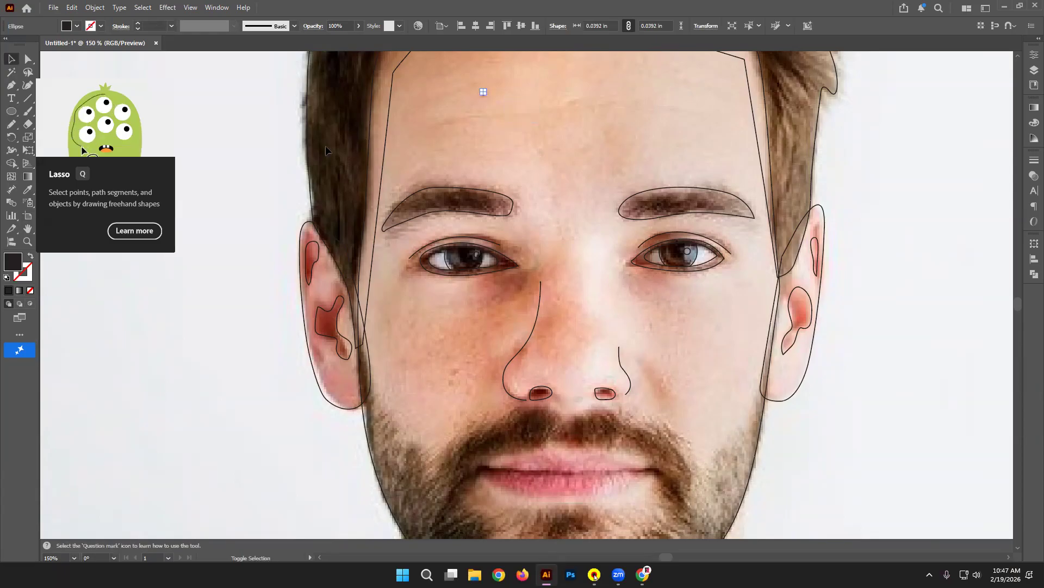
pyautogui.click(273, 144)
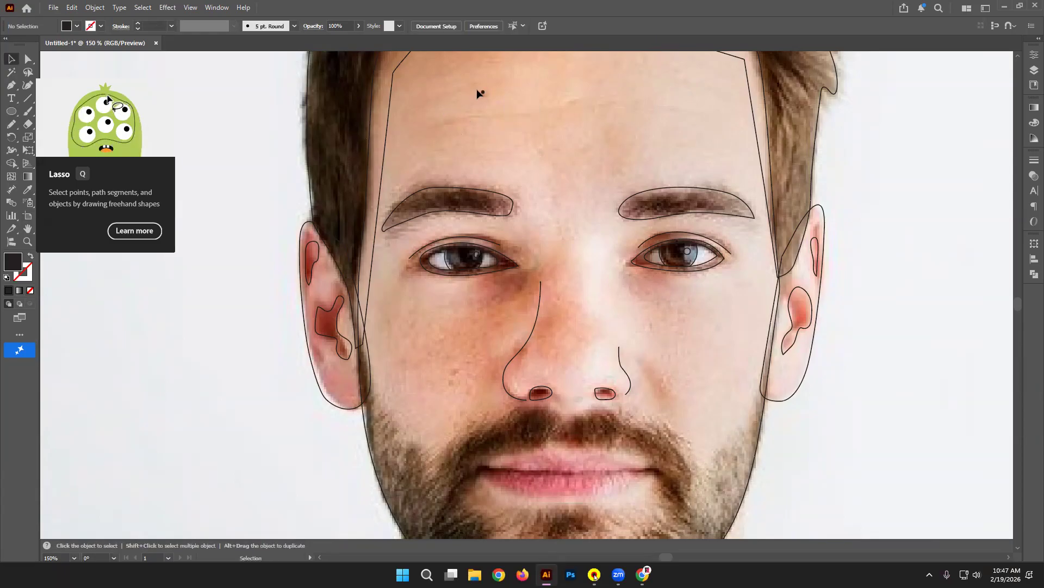
pyautogui.click(482, 95)
pyautogui.moveTo(483, 93); pyautogui.dragTo(486, 97)
pyautogui.click(264, 129)
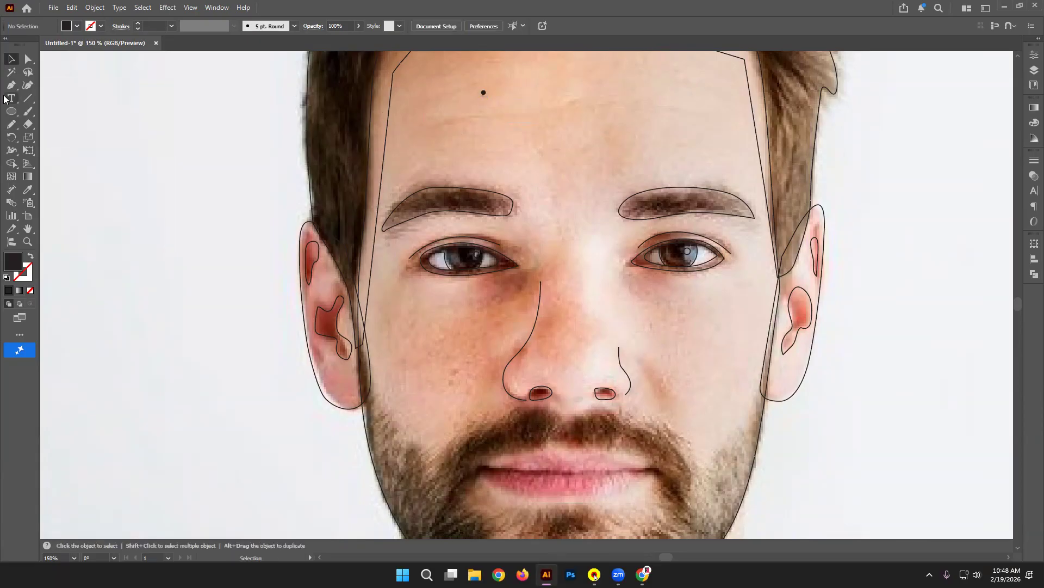
# Step: Sketch a forehead crease with the Pencil, give it a black 0.25 pt stroke, then delete it
pyautogui.click(11, 124)
pyautogui.moveTo(442, 123)
pyautogui.mouseDown()
pyautogui.moveTo(594, 104)
pyautogui.moveTo(695, 113)
pyautogui.mouseUp()
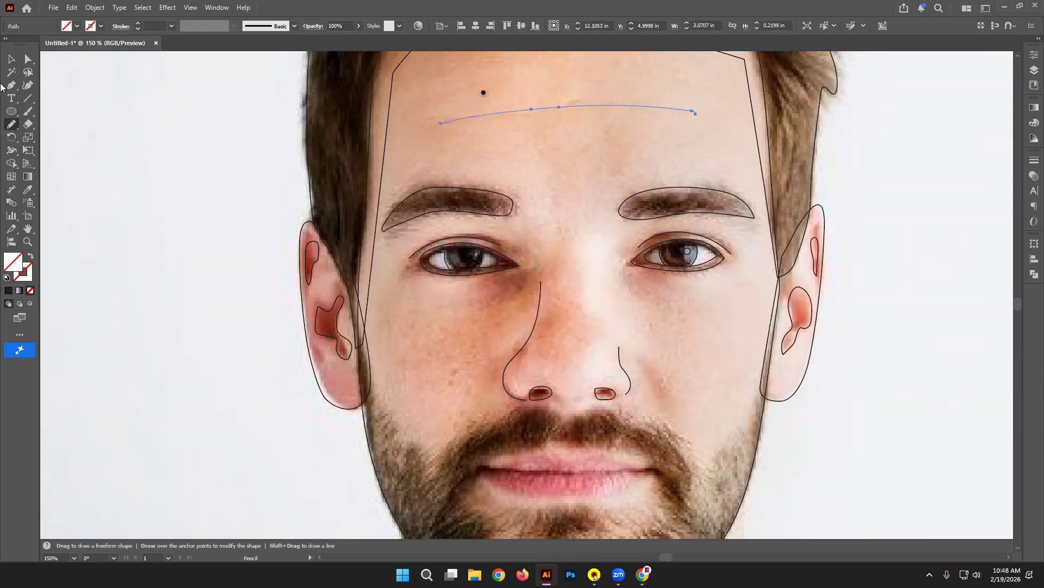
pyautogui.click(11, 59)
pyautogui.click(159, 107)
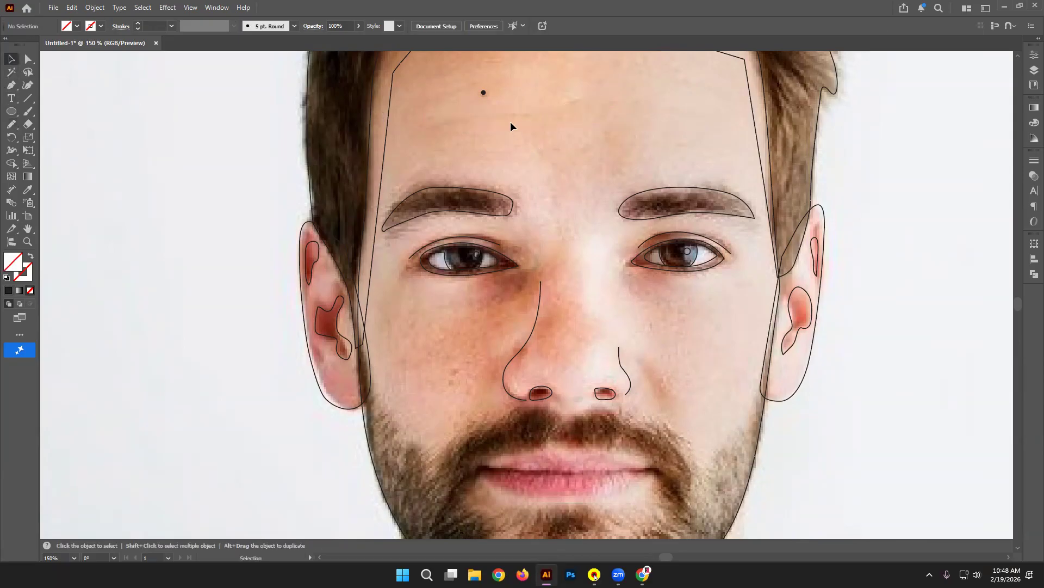
pyautogui.click(549, 109)
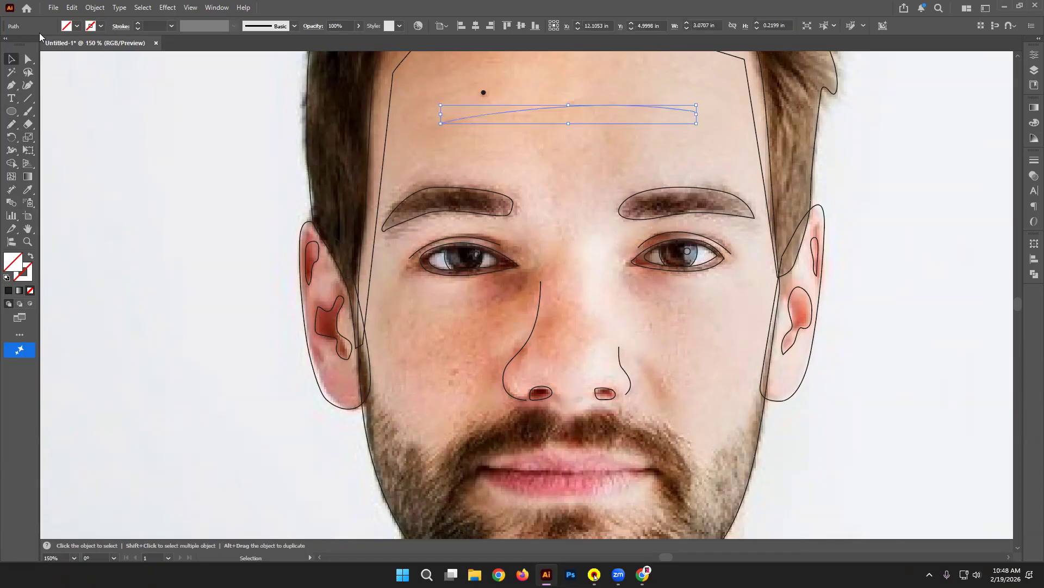
pyautogui.click(101, 26)
pyautogui.click(6, 78)
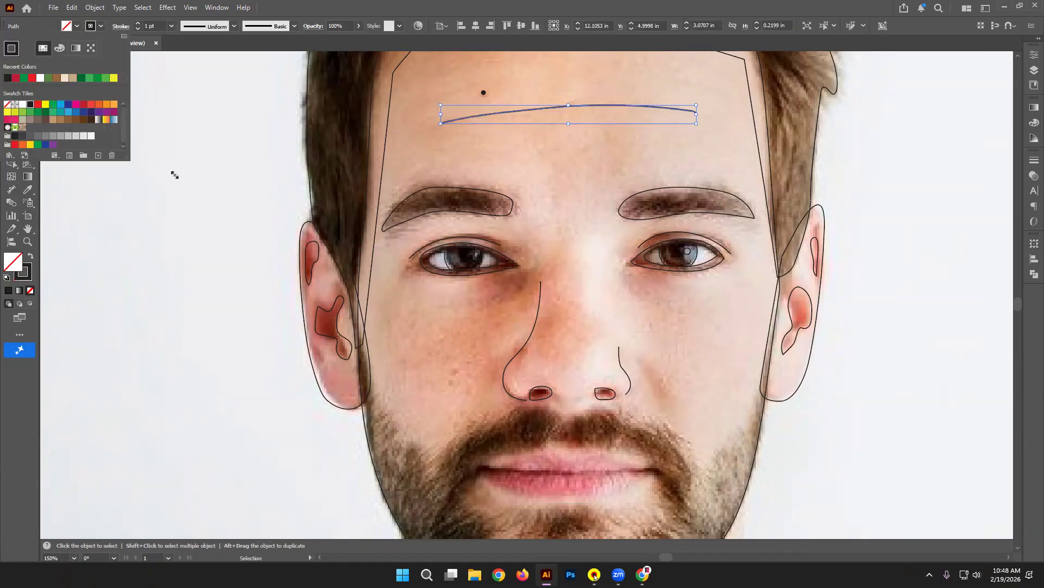
pyautogui.click(171, 26)
pyautogui.click(172, 25)
pyautogui.click(178, 38)
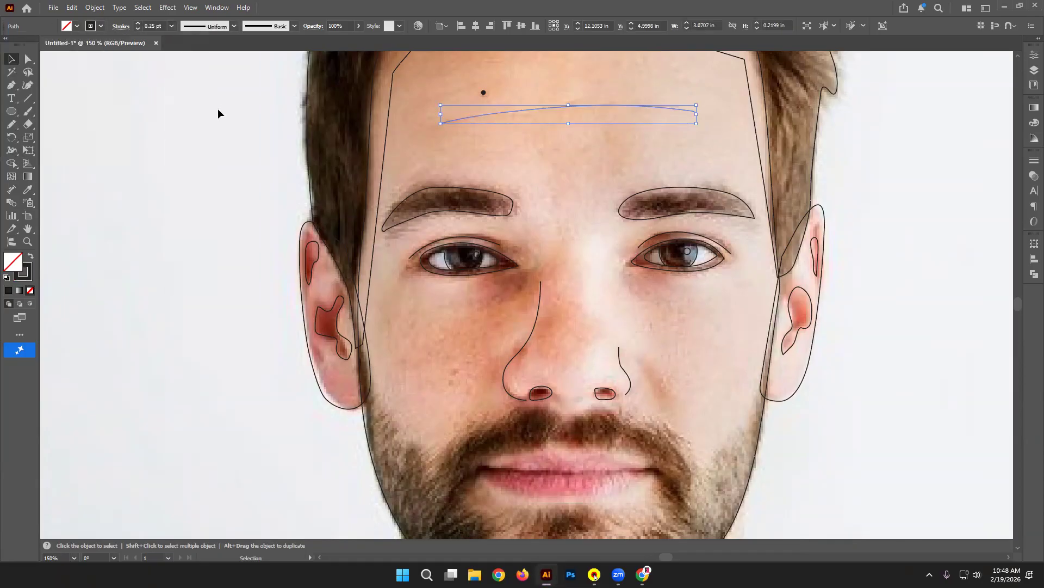
pyautogui.click(232, 151)
pyautogui.moveTo(626, 80); pyautogui.dragTo(575, 142)
pyautogui.press('Delete')
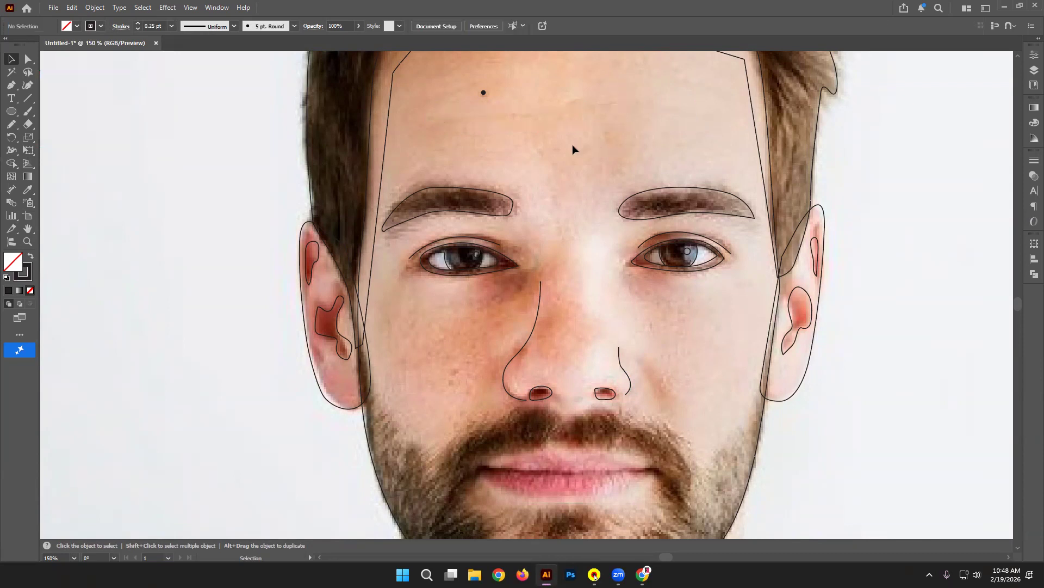
# Step: Redraw the forehead crease as a smooth Pen curve, then zoom to 200% on the beard
pyautogui.click(11, 85)
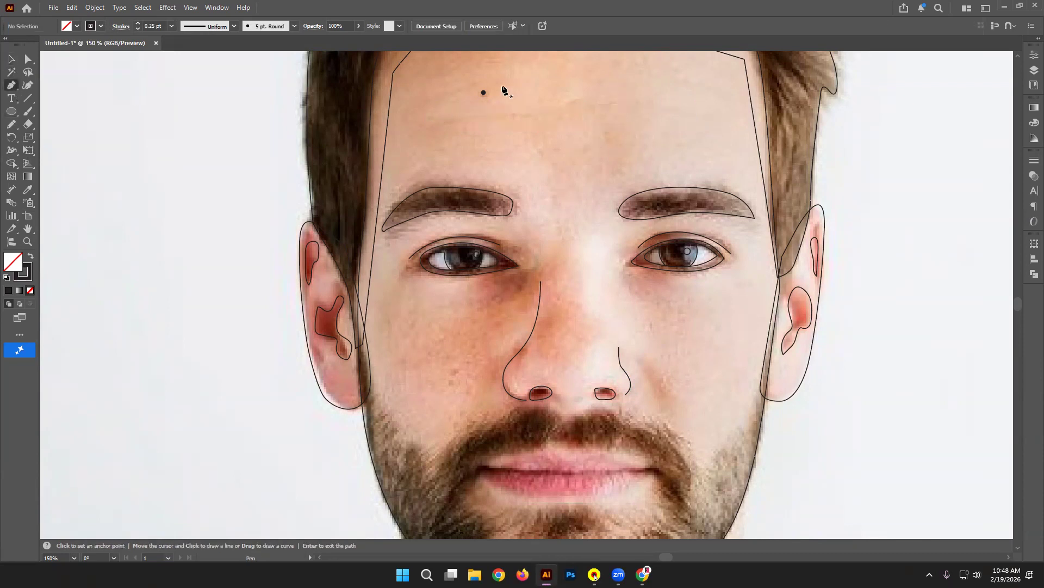
pyautogui.click(444, 121)
pyautogui.moveTo(514, 116); pyautogui.dragTo(536, 112)
pyautogui.moveTo(615, 109); pyautogui.dragTo(625, 110)
pyautogui.moveTo(689, 107); pyautogui.dragTo(703, 107)
pyautogui.click(11, 58)
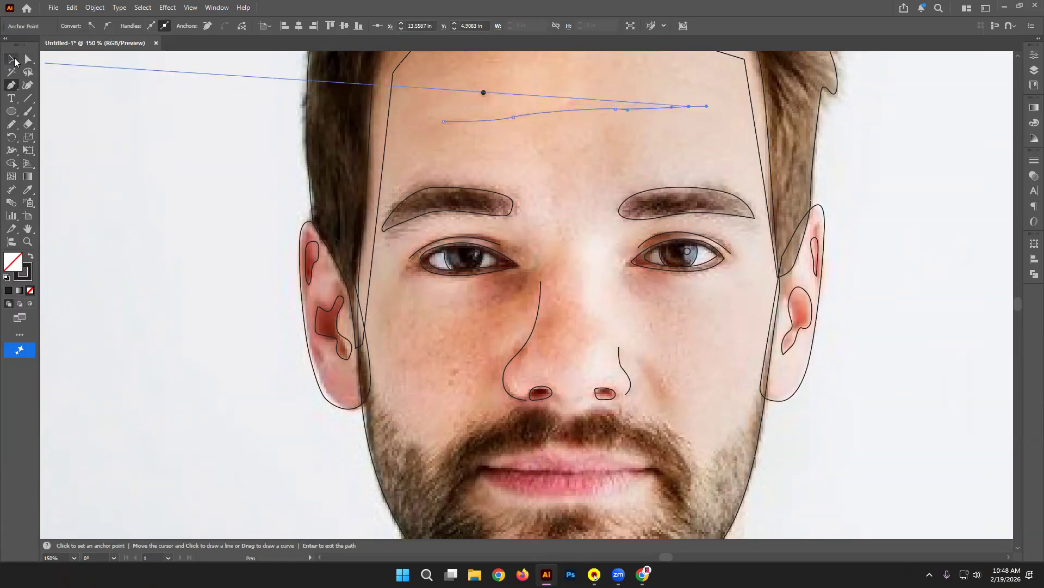
pyautogui.click(165, 145)
pyautogui.scroll(-6, 233, 152)
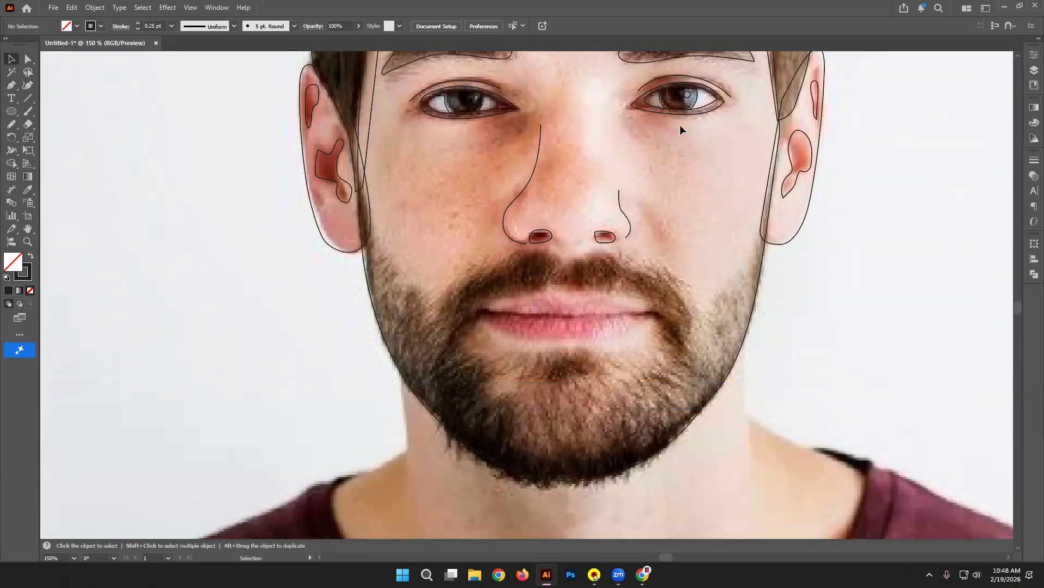
pyautogui.hotkey('ctrl', '=')
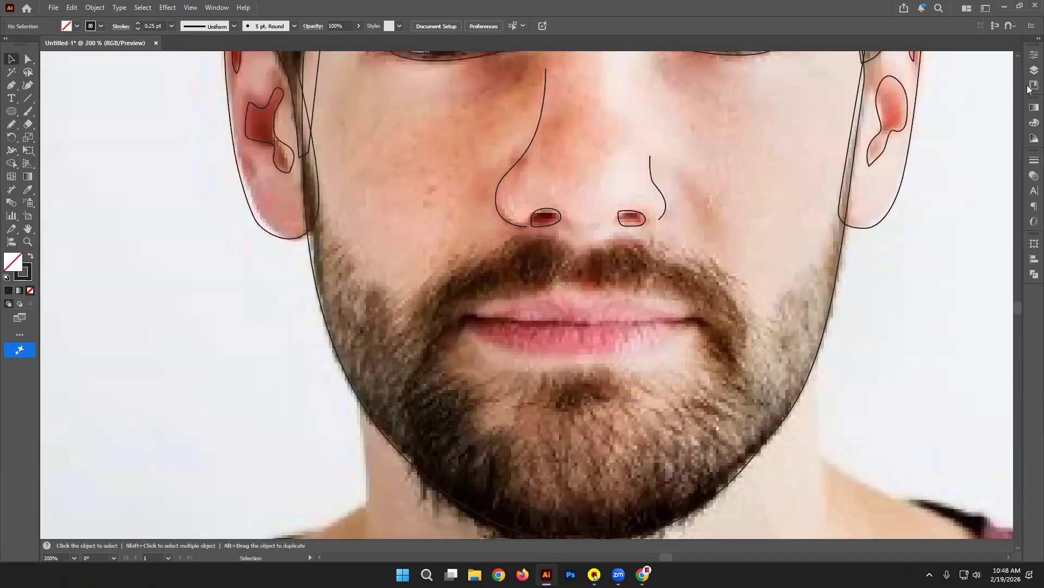
pyautogui.scroll(-3, 863, 327)
pyautogui.scroll(2, 445, 203)
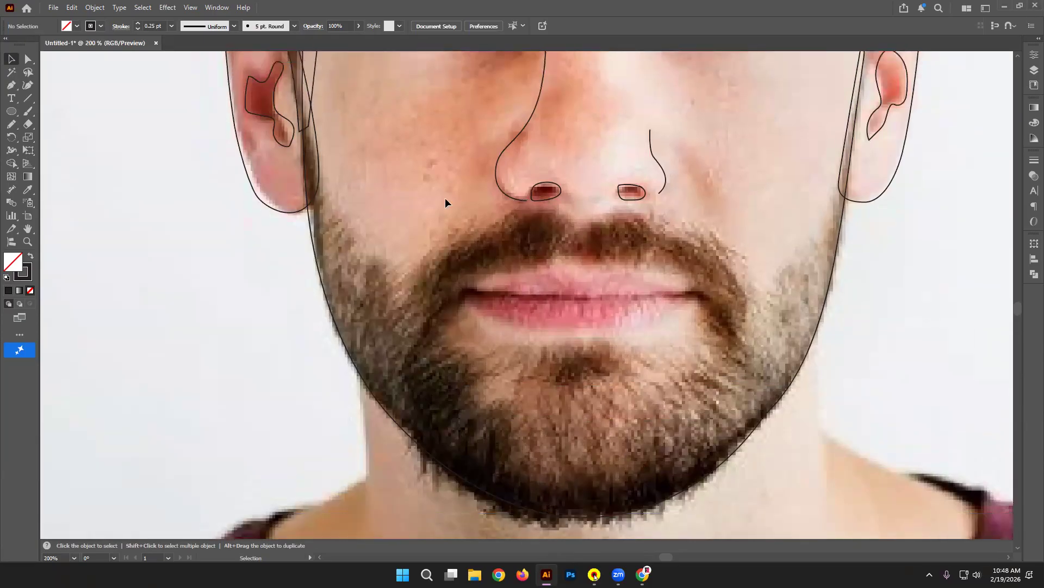
# Step: Bring up the 'vector portrait' image results and preview the Fiverr vector portrait of a man
pyautogui.press('p')
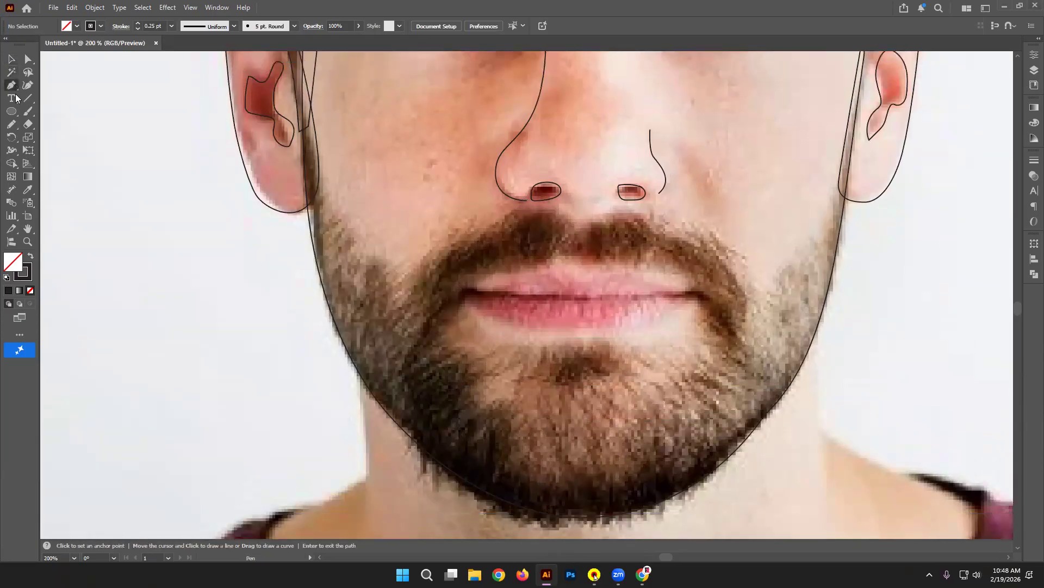
pyautogui.click(642, 574)
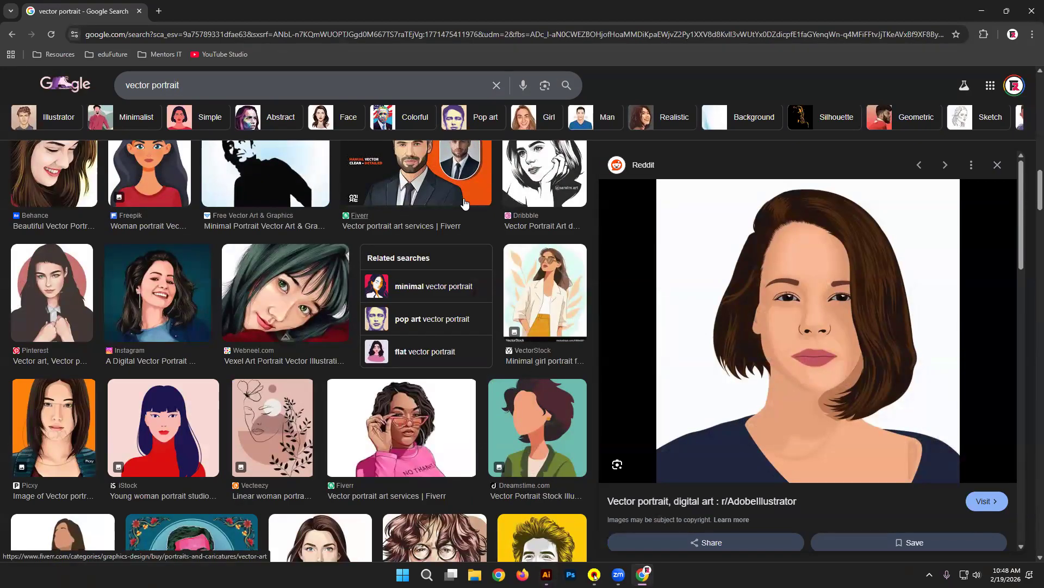
pyautogui.click(425, 193)
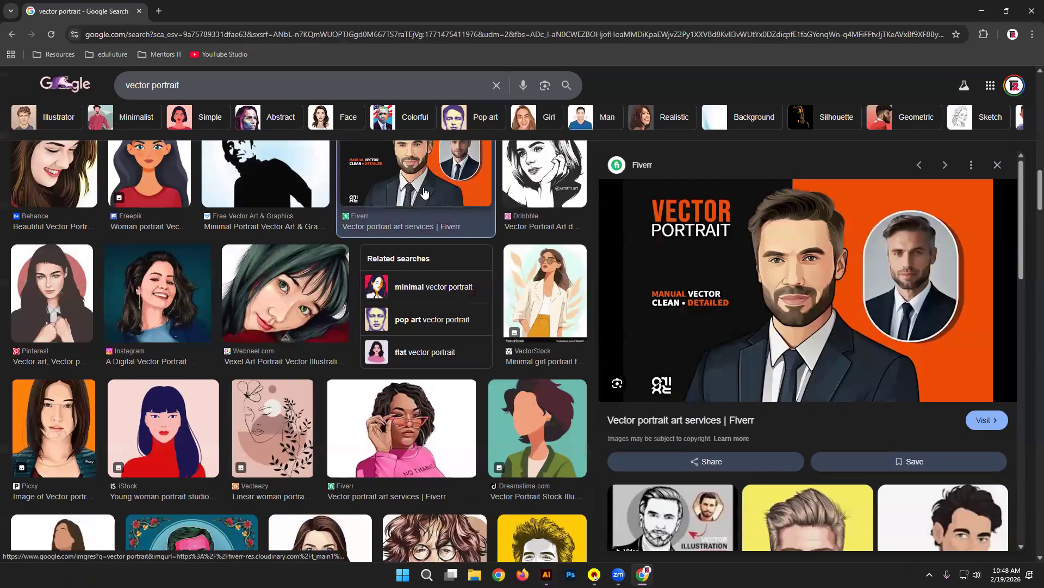
pyautogui.scroll(-3, 868, 339)
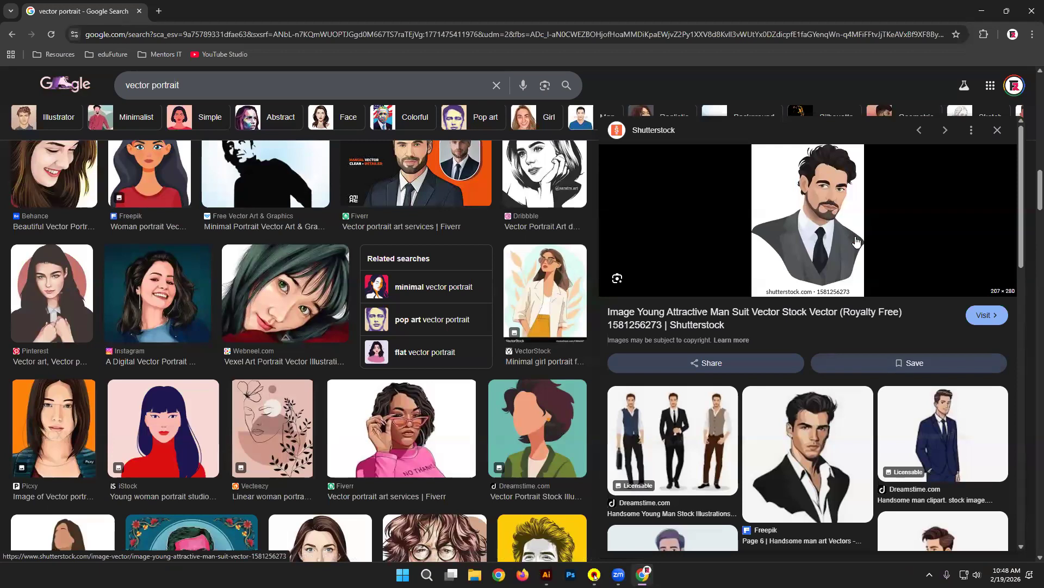
pyautogui.scroll(-7, 400, 303)
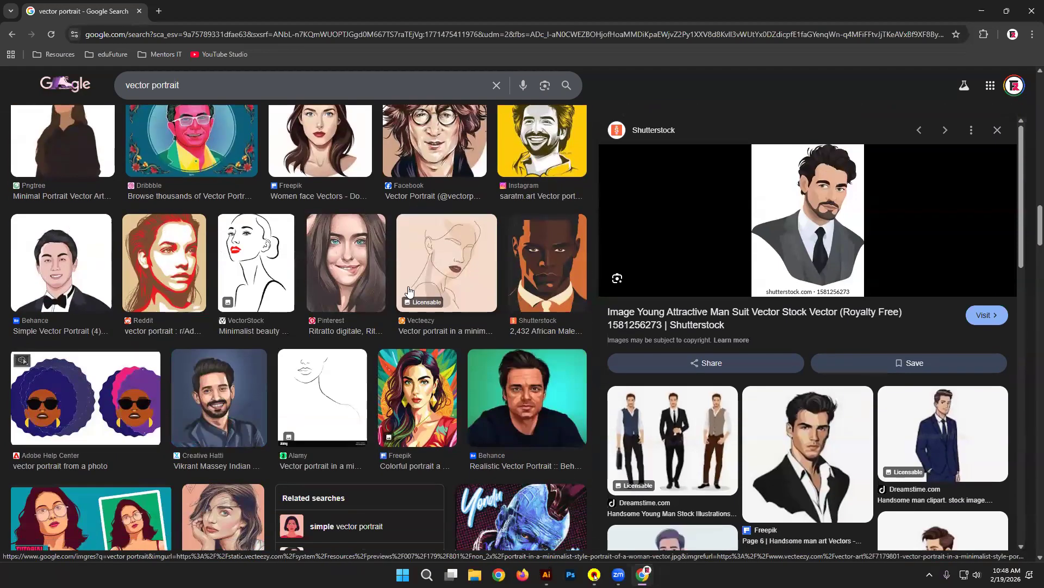
pyautogui.scroll(-8, 408, 288)
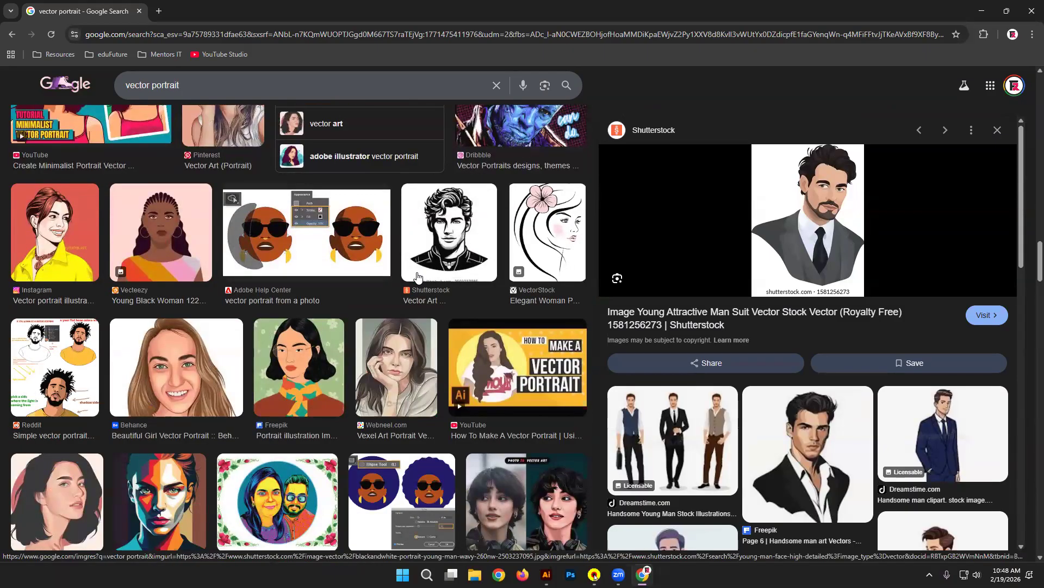
pyautogui.scroll(-8, 416, 279)
pyautogui.scroll(-5, 421, 270)
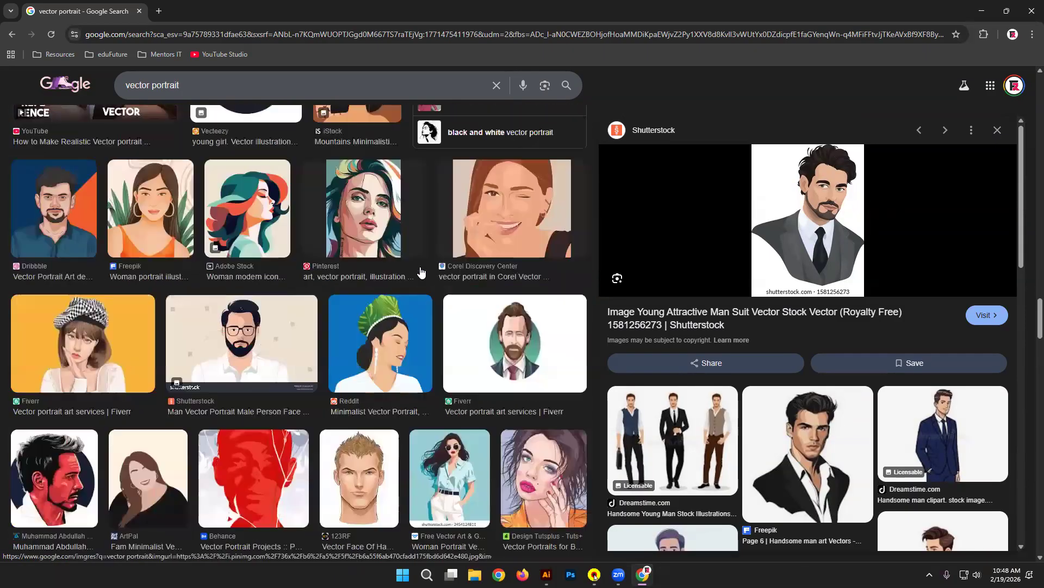
# Step: Preview the Dribbble bearded-man portrait, then open the Facebook bearded-man vector art as reference
pyautogui.click(45, 204)
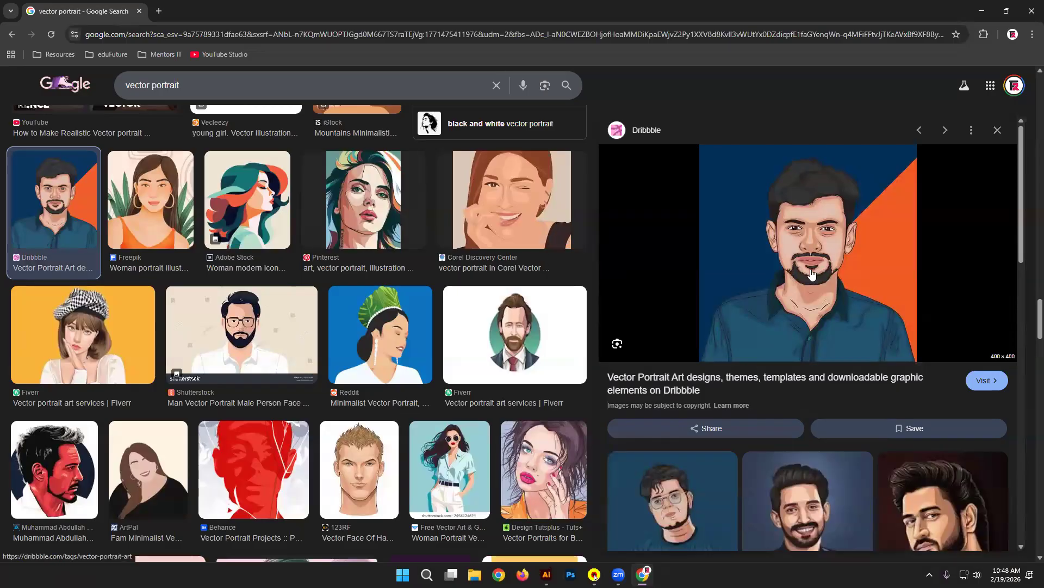
pyautogui.scroll(-3, 811, 273)
pyautogui.click(904, 355)
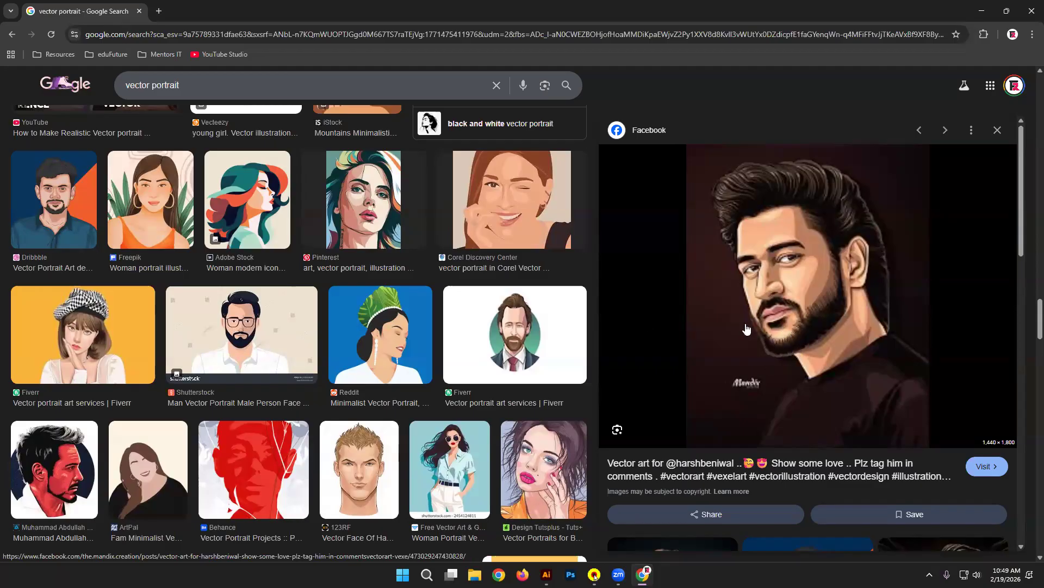
pyautogui.scroll(-2, 484, 281)
pyautogui.scroll(-10, 484, 280)
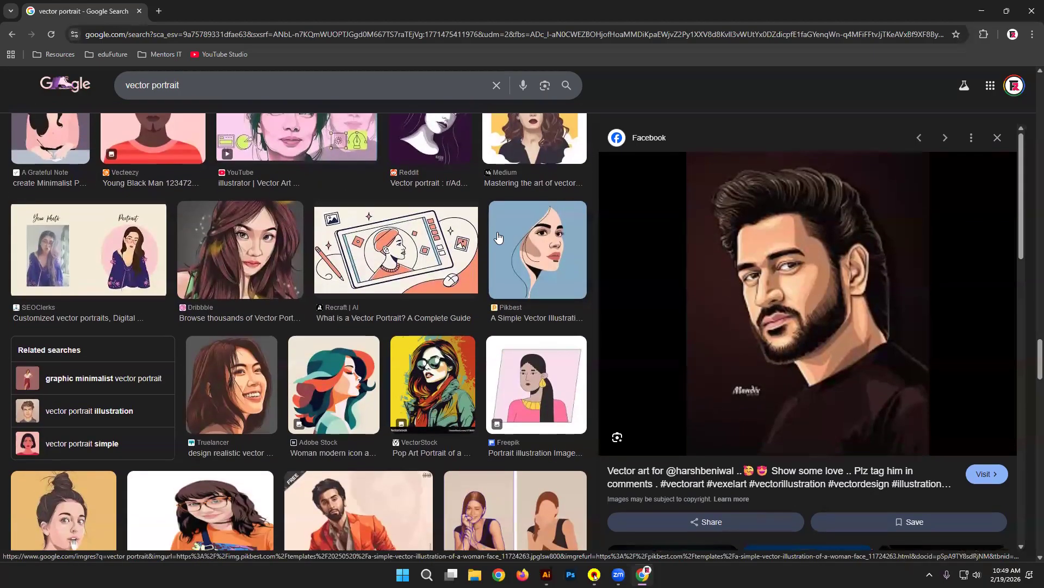
pyautogui.scroll(-15, 499, 235)
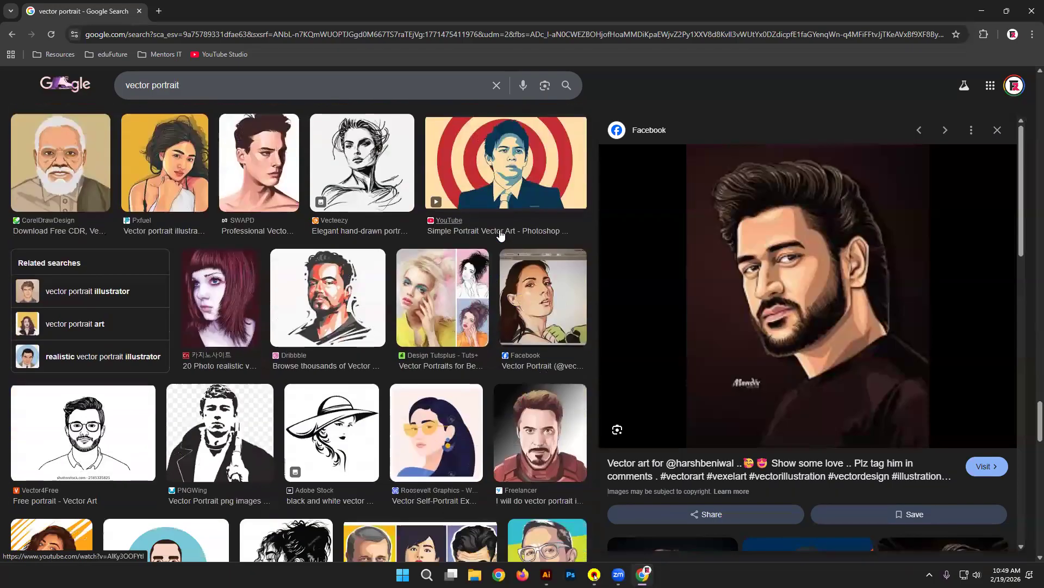
pyautogui.scroll(-2, 500, 229)
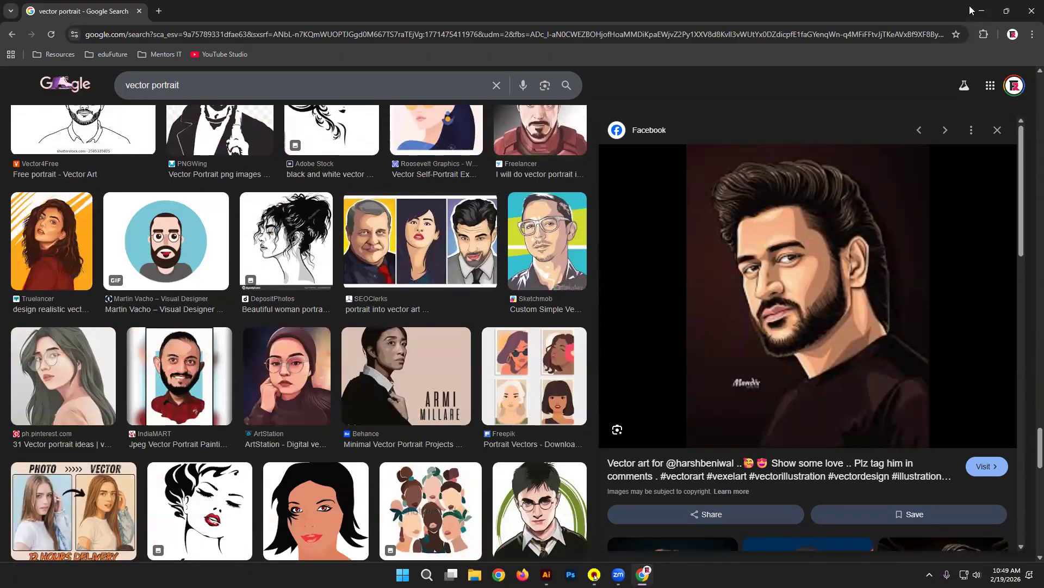
pyautogui.hotkey('alt', 'Tab')
# Step: Zoom in to 300% and pan to centre the mouth and beard
pyautogui.hotkey('ctrl', '+')
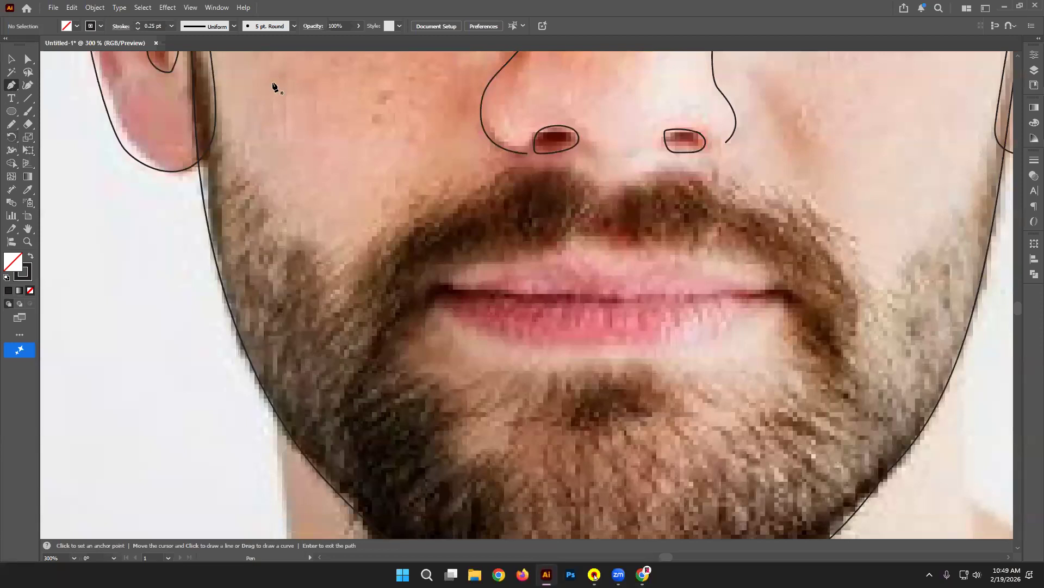
pyautogui.scroll(1, 464, 289)
pyautogui.scroll(-8, 502, 277)
pyautogui.press('space')
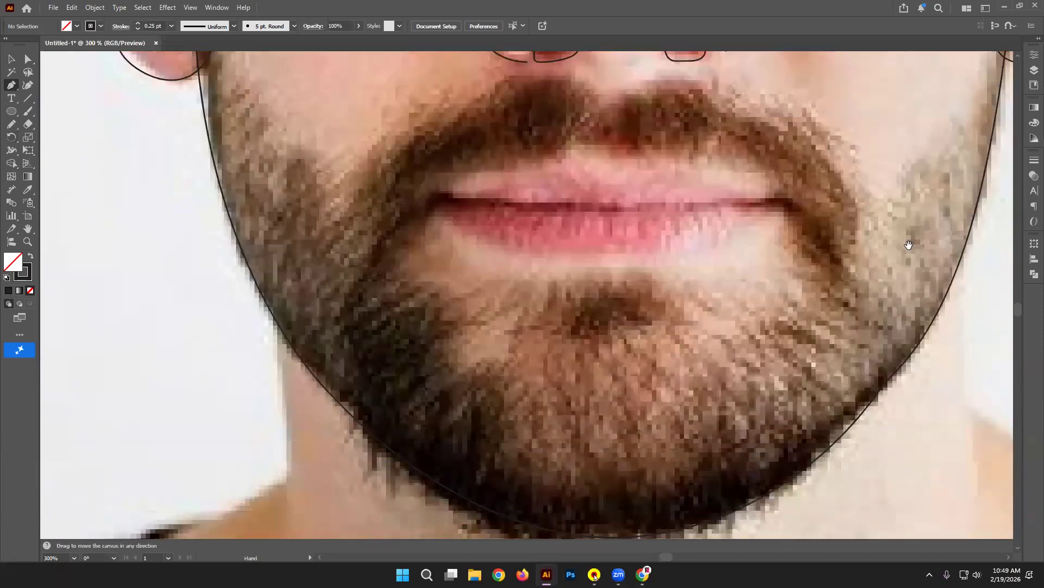
pyautogui.moveTo(907, 244); pyautogui.dragTo(819, 284)
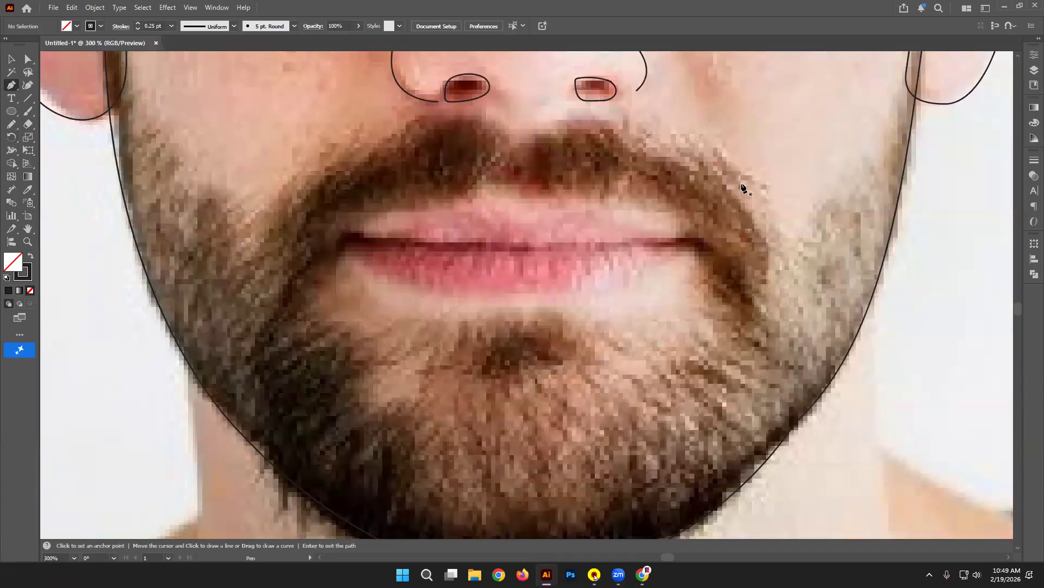
# Step: Trace zigzag hair strands from the mustache's right end up toward its middle
pyautogui.click(767, 229)
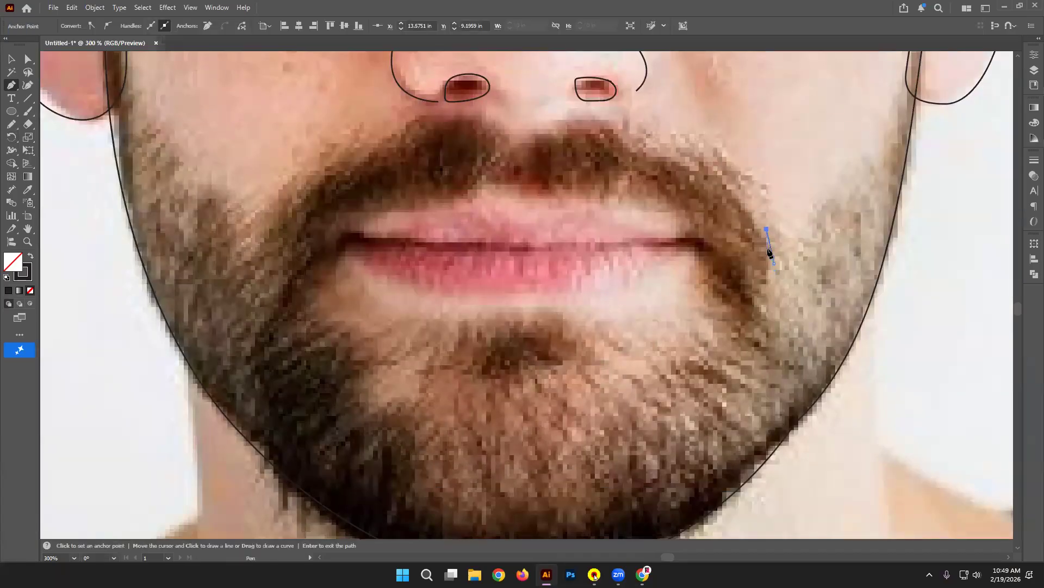
pyautogui.click(756, 206)
pyautogui.click(730, 172)
pyautogui.click(713, 159)
pyautogui.click(722, 179)
pyautogui.click(693, 147)
pyautogui.moveTo(710, 171); pyautogui.dragTo(718, 188)
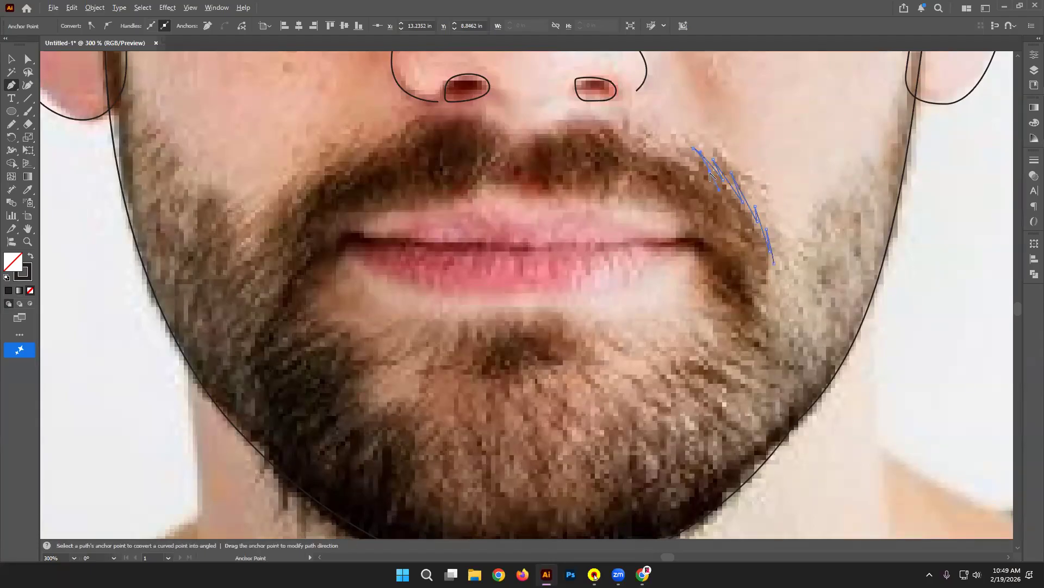
pyautogui.click(675, 137)
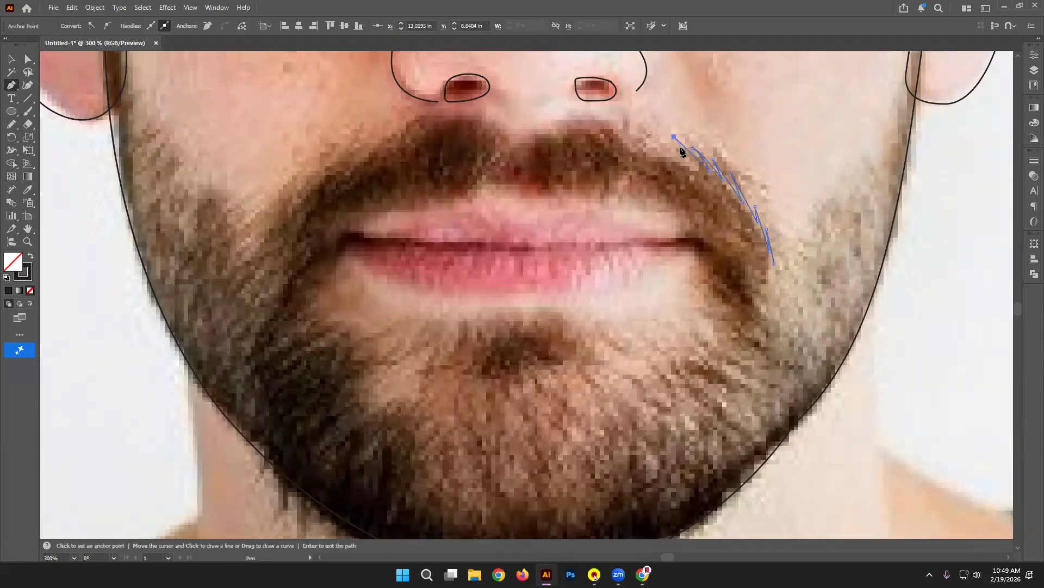
pyautogui.click(683, 150)
pyautogui.click(661, 130)
pyautogui.click(636, 120)
pyautogui.click(652, 136)
# Step: Continue the zigzag strands leftward beneath the nose, converting curved points into sharp corners
pyautogui.moveTo(616, 119); pyautogui.dragTo(600, 117)
pyautogui.click(616, 119)
pyautogui.click(637, 130)
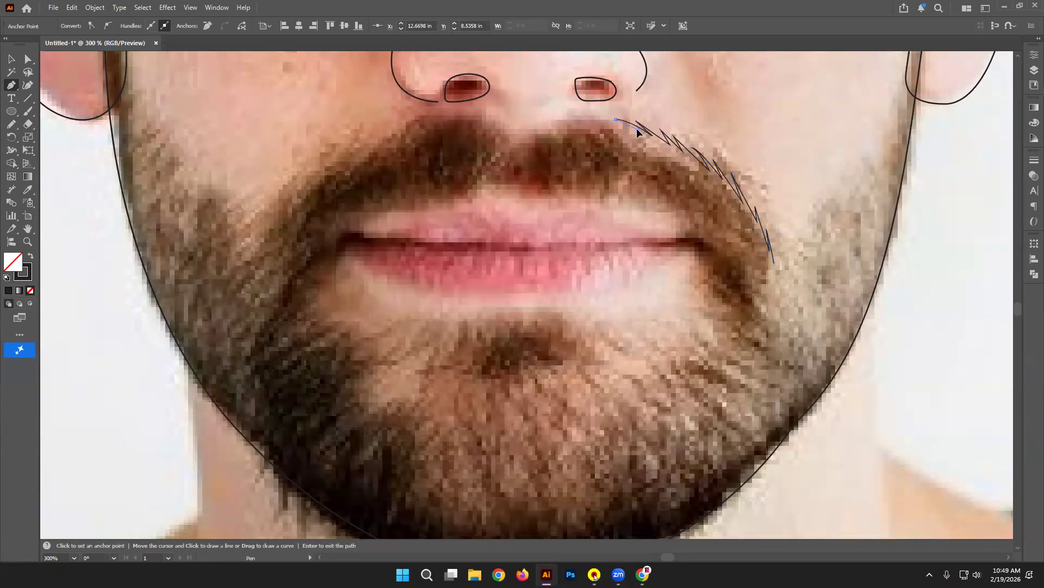
pyautogui.click(601, 119)
pyautogui.moveTo(580, 119); pyautogui.dragTo(630, 135)
pyautogui.click(600, 119)
pyautogui.click(623, 128)
pyautogui.moveTo(562, 123); pyautogui.dragTo(527, 129)
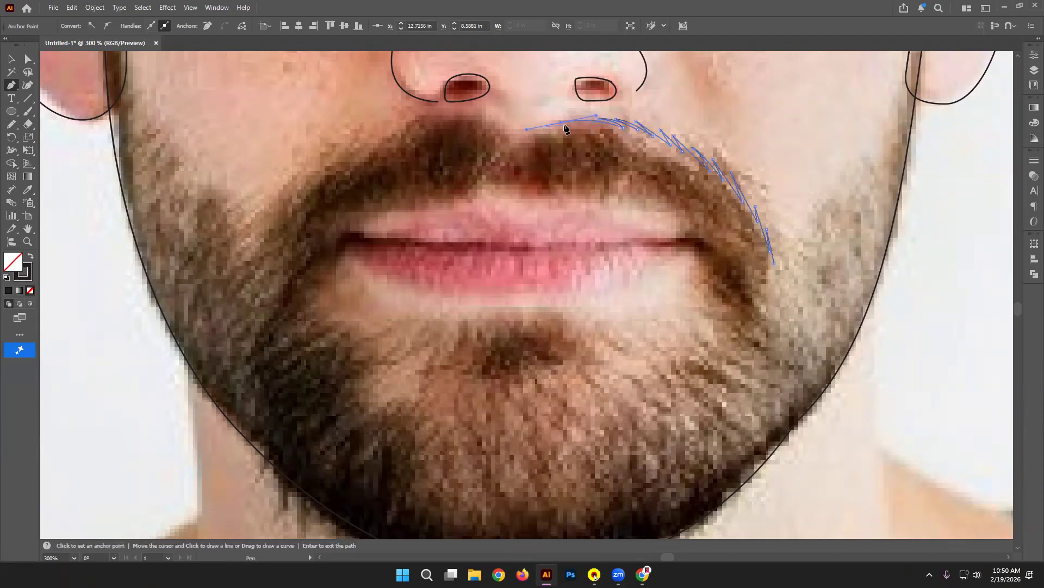
pyautogui.keyDown('alt'); pyautogui.click(561, 122); pyautogui.keyUp('alt')
pyautogui.moveTo(593, 124); pyautogui.dragTo(487, 127)
pyautogui.keyDown('alt'); pyautogui.click(593, 124); pyautogui.keyUp('alt')
pyautogui.keyDown('alt'); pyautogui.click(538, 134); pyautogui.keyUp('alt')
pyautogui.hotkey('ctrl', 'z')
pyautogui.hotkey('ctrl', 'z')
pyautogui.click(511, 131)
pyautogui.click(497, 121)
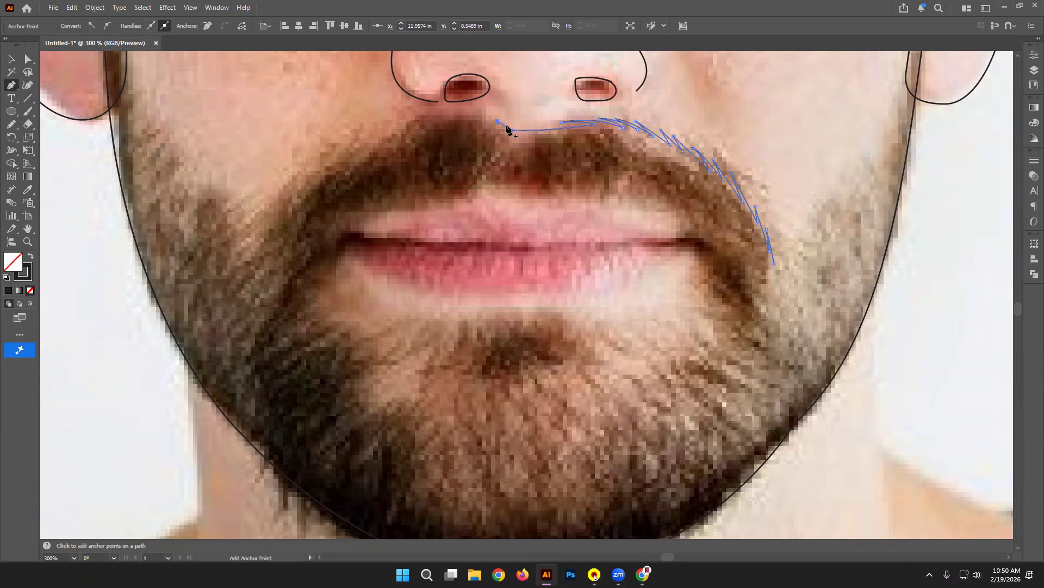
# Step: Resume the mustache stroke from its left end and add hair points further left
pyautogui.press('Return')
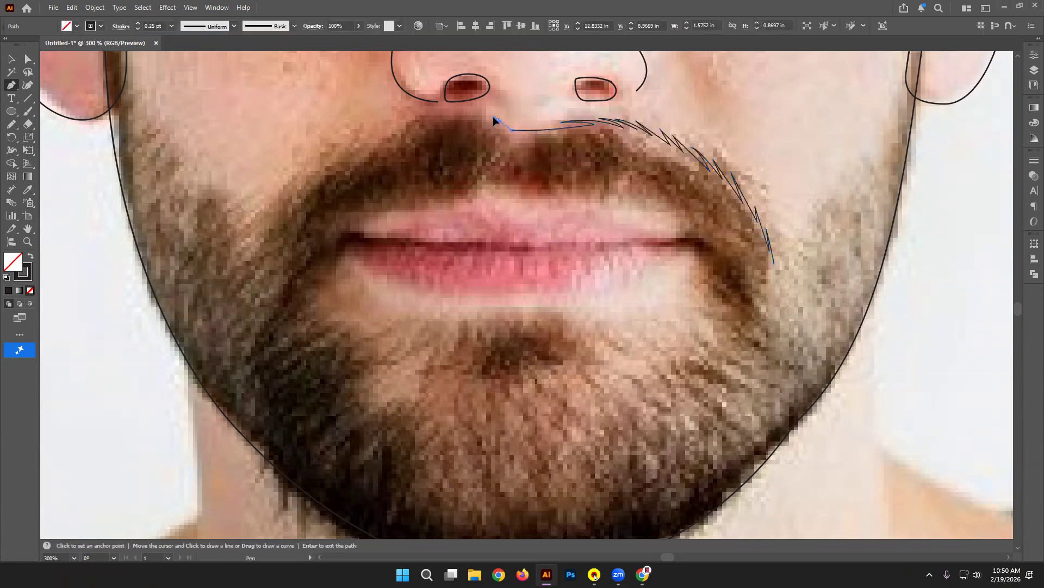
pyautogui.click(485, 120)
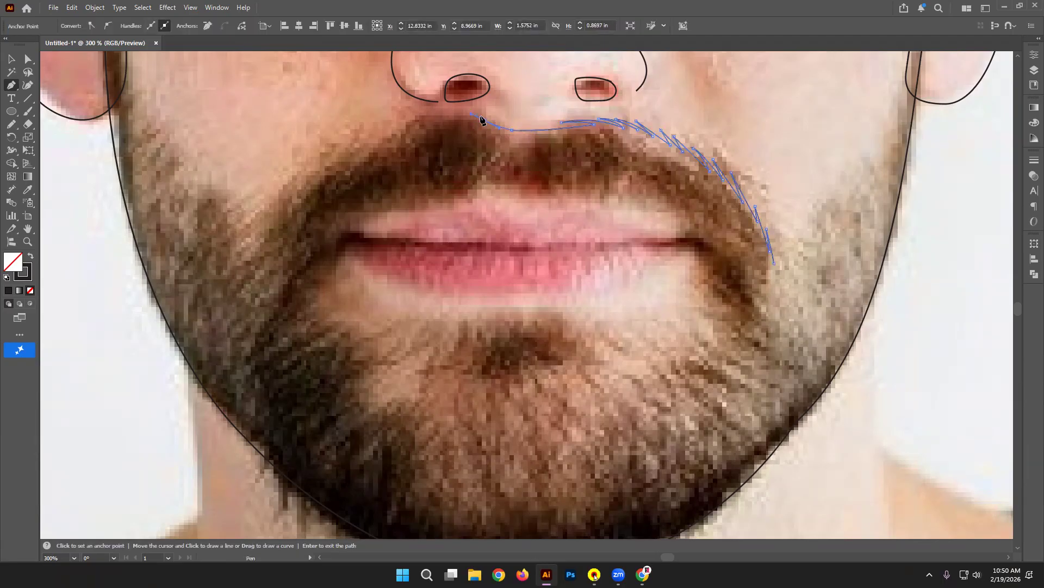
pyautogui.moveTo(468, 112); pyautogui.dragTo(442, 113)
pyautogui.click(468, 112)
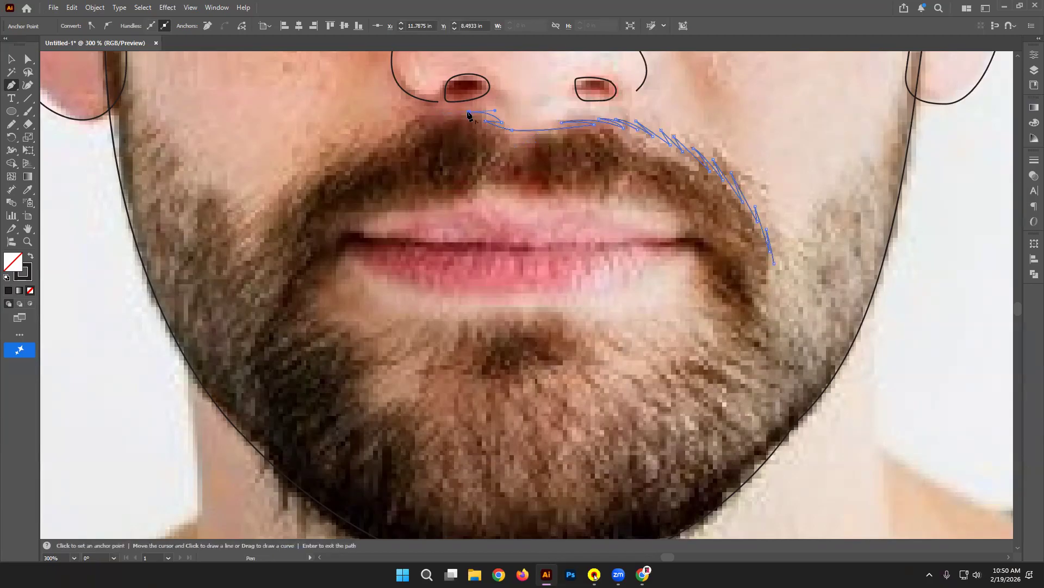
pyautogui.hotkey('ctrl', 'z')
pyautogui.hotkey('ctrl', 'z')
pyautogui.moveTo(447, 119); pyautogui.dragTo(397, 134)
pyautogui.click(463, 113)
pyautogui.keyDown('alt'); pyautogui.click(417, 126); pyautogui.keyUp('alt')
pyautogui.moveTo(402, 130); pyautogui.dragTo(388, 140)
pyautogui.keyDown('alt'); pyautogui.click(402, 130); pyautogui.keyUp('alt')
# Step: Curve the hair strands down the left mustache edge to the mouth corner, undoing misplaced points
pyautogui.keyDown('ctrl'); pyautogui.click(369, 145); pyautogui.keyUp('ctrl')
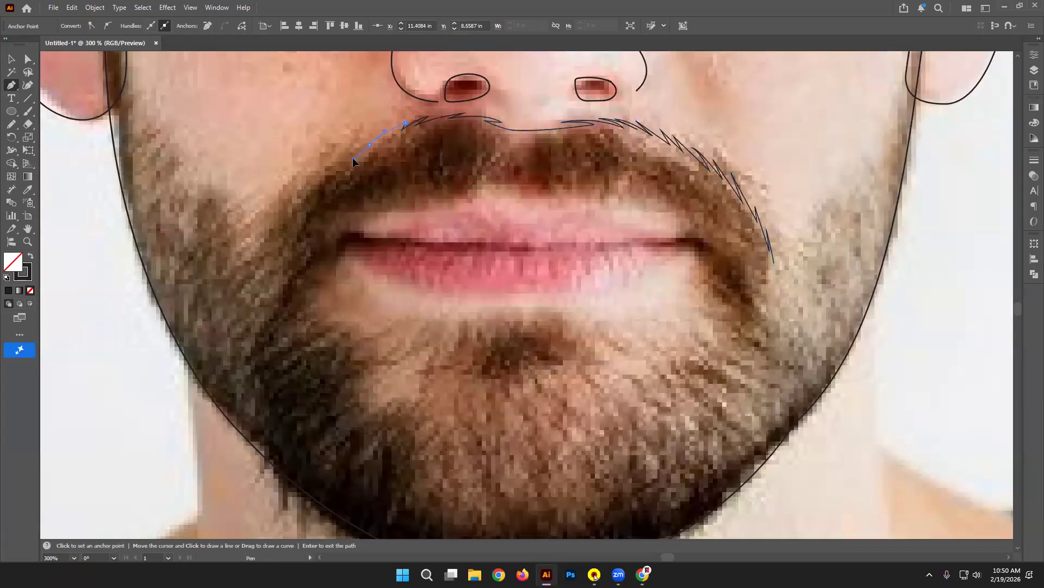
pyautogui.hotkey('ctrl', 'z')
pyautogui.moveTo(381, 141); pyautogui.dragTo(336, 172)
pyautogui.keyDown('alt'); pyautogui.click(380, 140); pyautogui.keyUp('alt')
pyautogui.click(387, 131)
pyautogui.hotkey('ctrl', 'z')
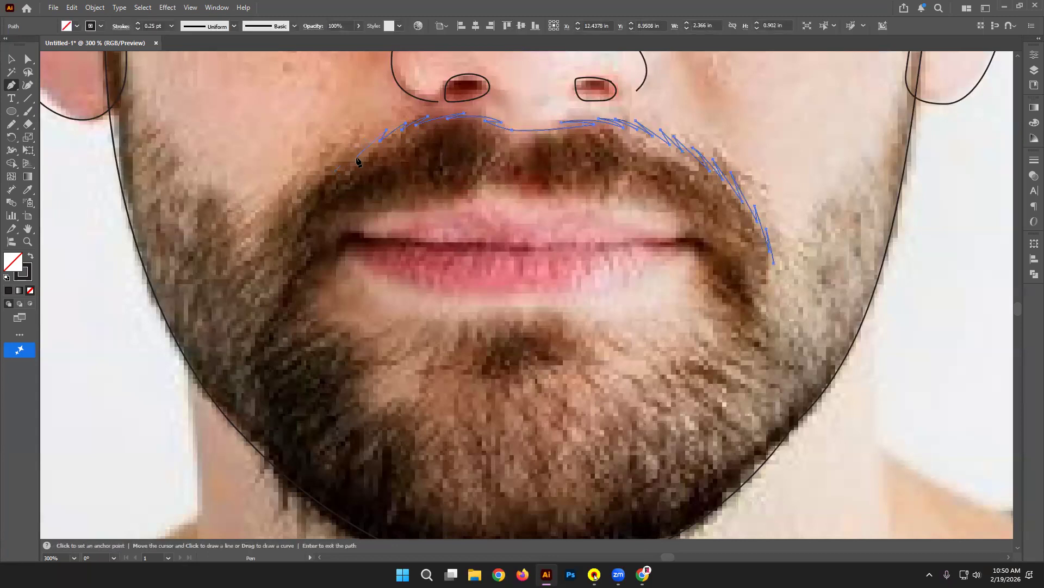
pyautogui.click(343, 168)
pyautogui.hotkey('ctrl', 'z')
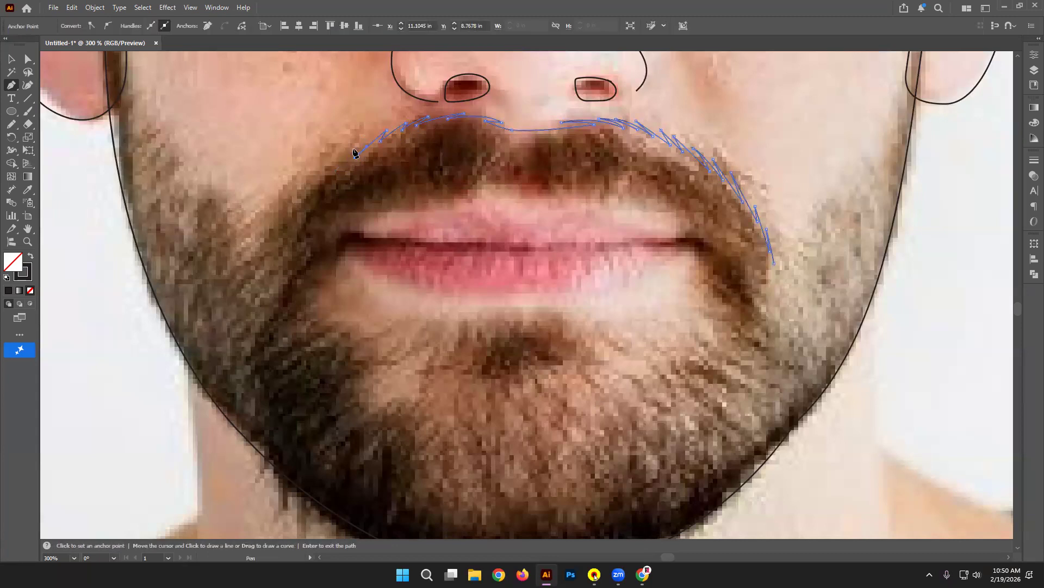
pyautogui.moveTo(325, 169)
pyautogui.mouseDown()
pyautogui.moveTo(308, 187)
pyautogui.moveTo(325, 185)
pyautogui.mouseUp()
pyautogui.hotkey('ctrl', 'z')
pyautogui.click(339, 149)
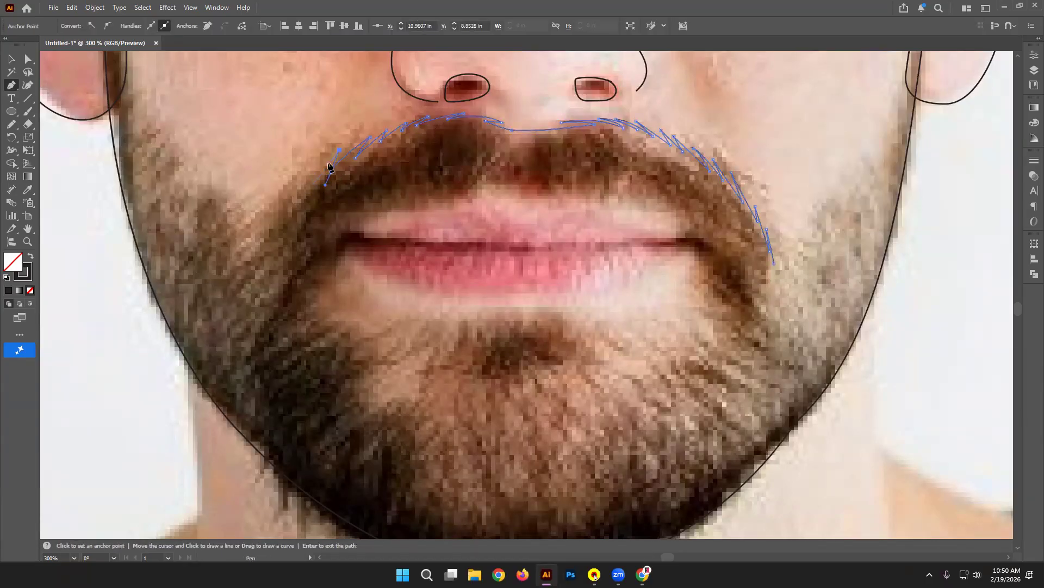
pyautogui.click(315, 191)
pyautogui.click(323, 167)
pyautogui.moveTo(303, 204); pyautogui.dragTo(302, 211)
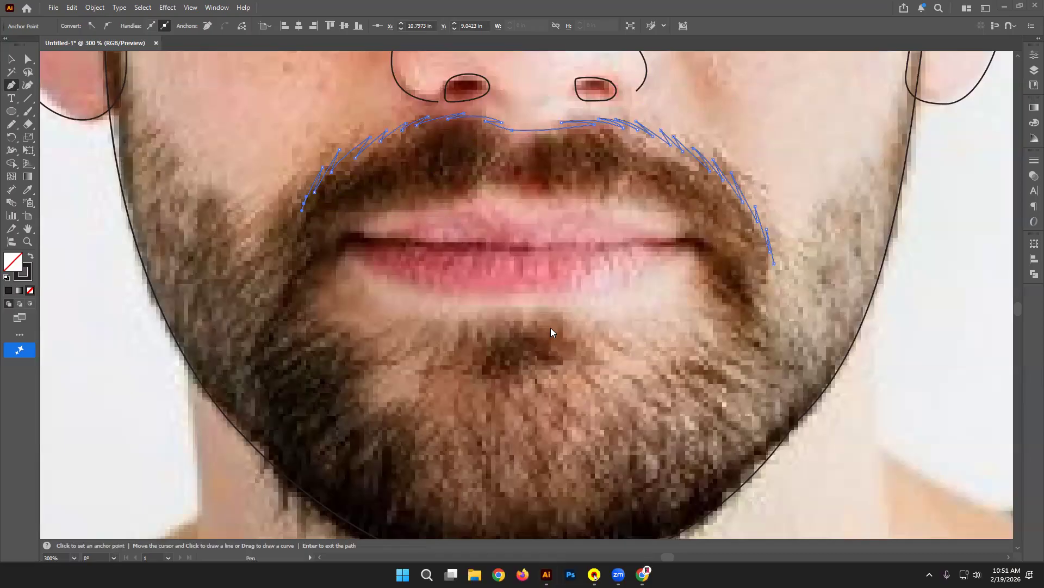
# Step: Trace the moustache's left end, curving its outline down the beard edge and back up to the lip
pyautogui.keyDown('alt'); pyautogui.click(303, 203); pyautogui.keyUp('alt')
pyautogui.click(303, 187)
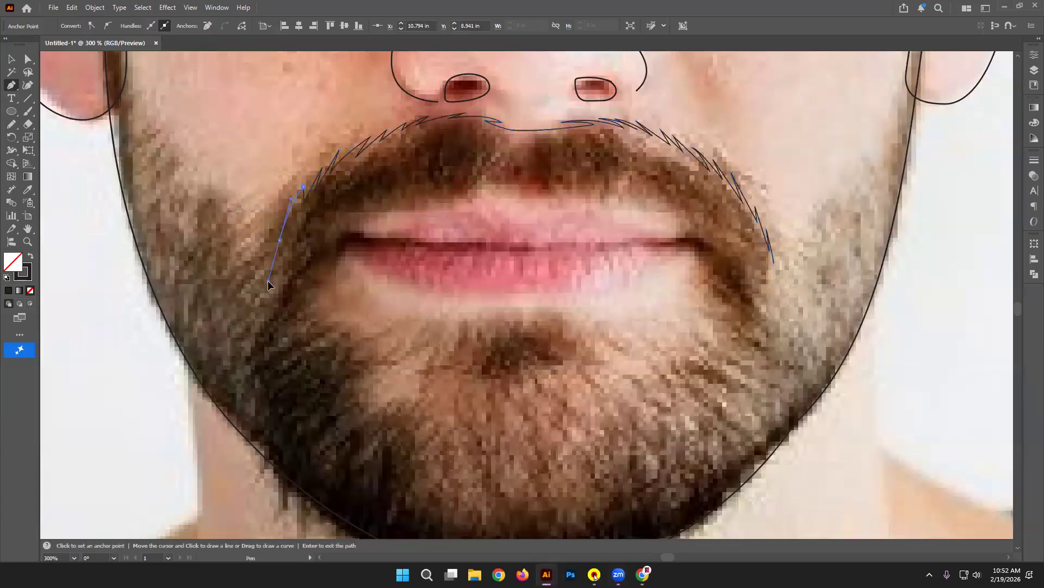
pyautogui.click(267, 280)
pyautogui.hotkey('ctrl', 'z')
pyautogui.moveTo(284, 241); pyautogui.dragTo(277, 264)
pyautogui.click(284, 242)
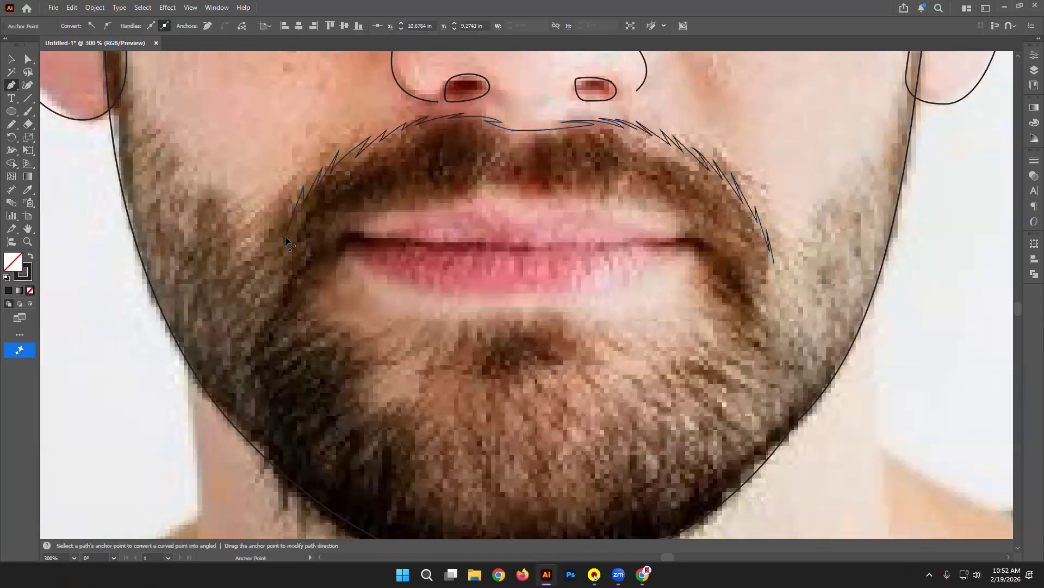
pyautogui.click(287, 217)
pyautogui.moveTo(274, 254); pyautogui.dragTo(273, 267)
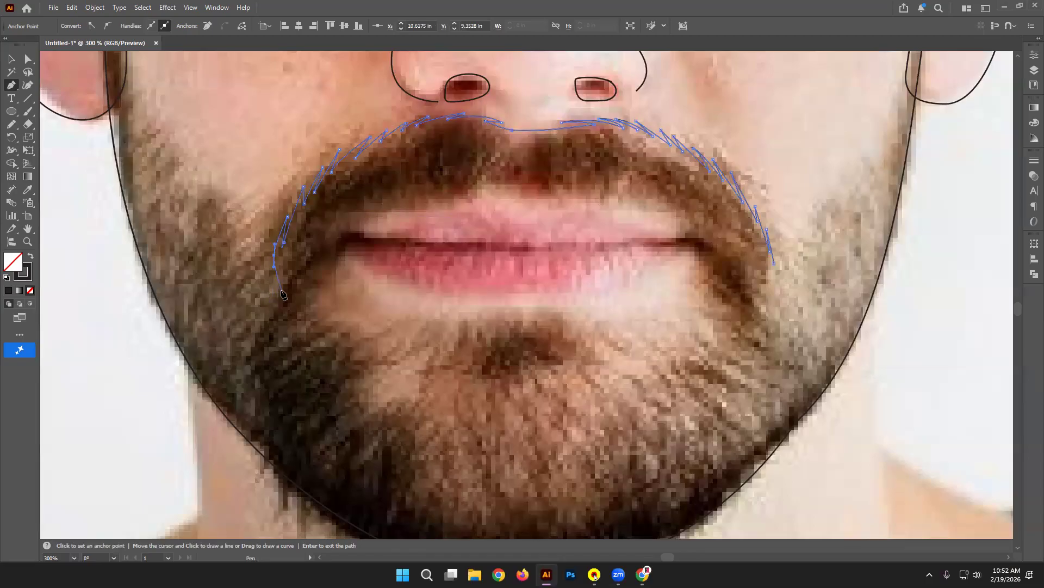
pyautogui.moveTo(271, 306); pyautogui.dragTo(308, 270)
pyautogui.moveTo(311, 251); pyautogui.dragTo(346, 203)
# Step: Add hair spikes along the moustache's inner edge toward the centre of the upper lip
pyautogui.click(331, 235)
pyautogui.click(343, 220)
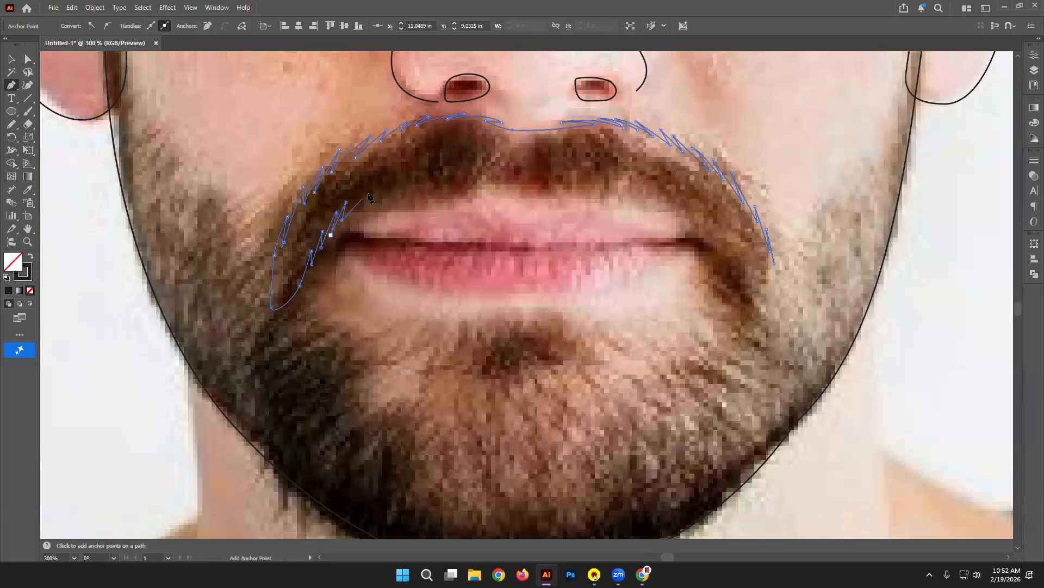
pyautogui.click(367, 195)
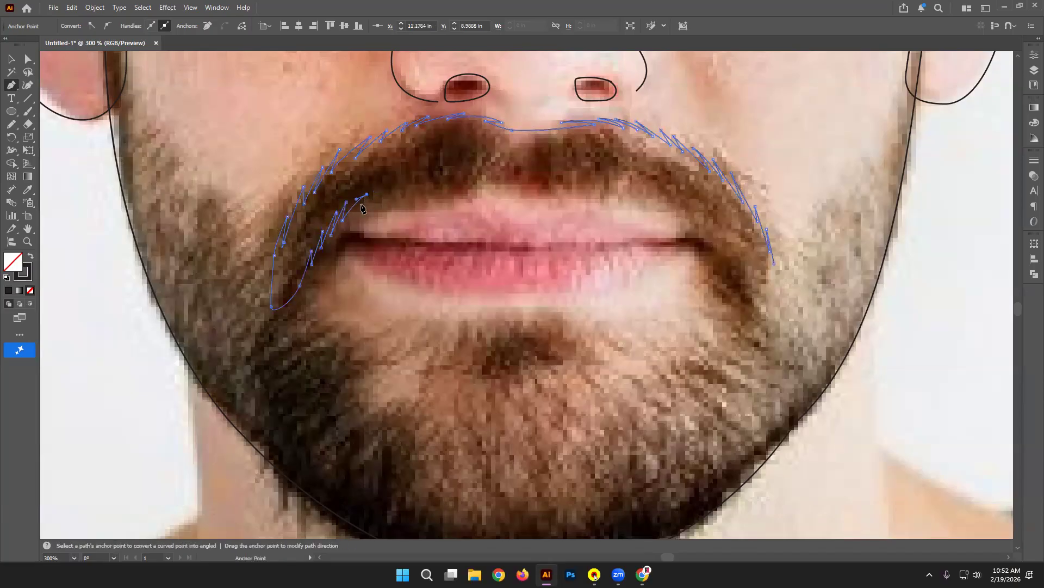
pyautogui.click(357, 208)
pyautogui.moveTo(387, 191); pyautogui.dragTo(404, 189)
pyautogui.click(373, 202)
pyautogui.moveTo(424, 191); pyautogui.dragTo(453, 195)
pyautogui.keyDown('alt'); pyautogui.click(424, 192); pyautogui.keyUp('alt')
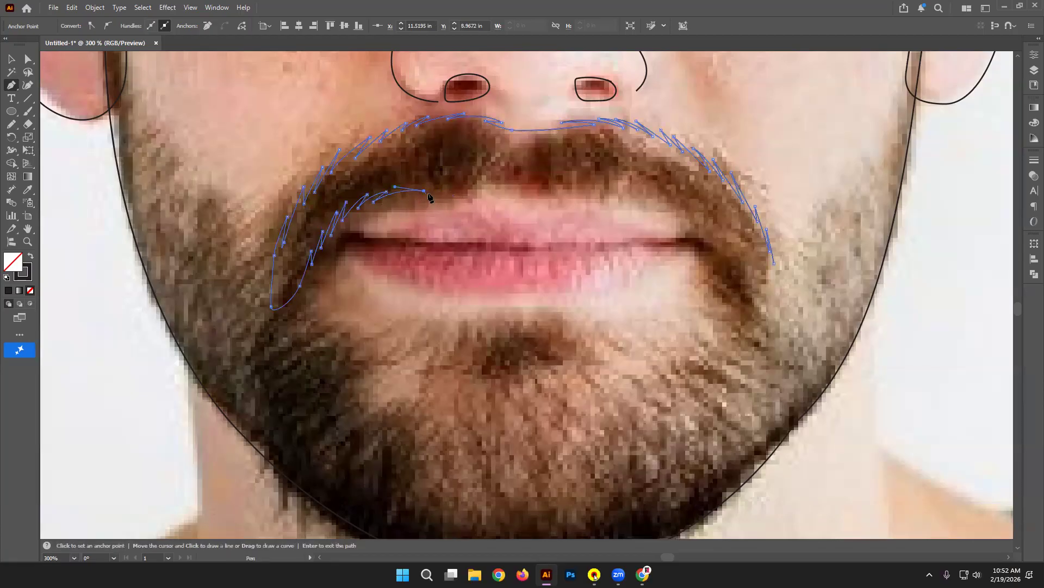
pyautogui.click(407, 194)
pyautogui.hotkey('ctrl', 'z')
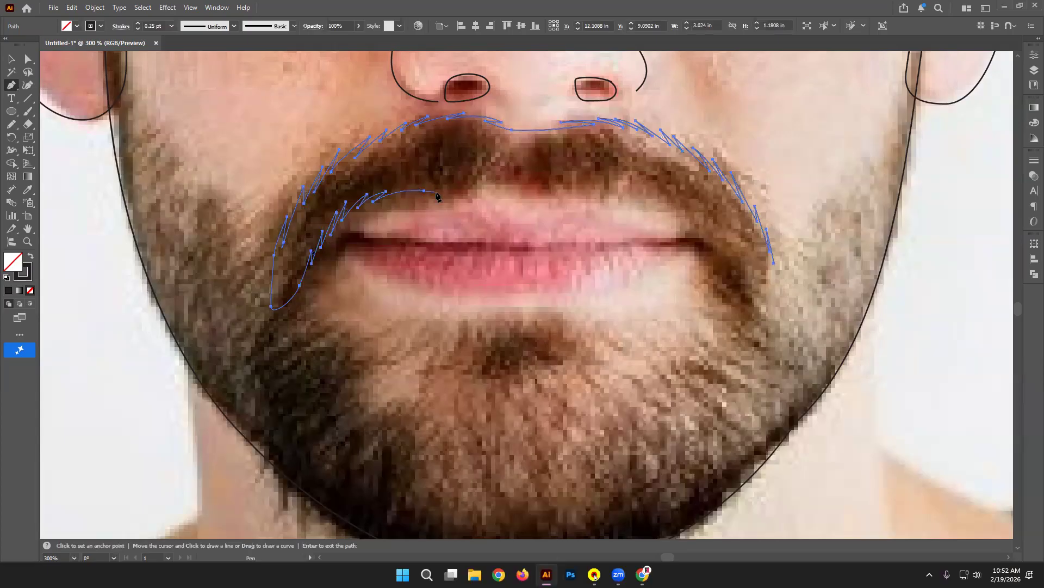
# Step: Run the lower moustache edge along the upper lip across the mouth
pyautogui.click(400, 193)
pyautogui.moveTo(442, 192); pyautogui.dragTo(498, 190)
pyautogui.moveTo(582, 196); pyautogui.dragTo(591, 198)
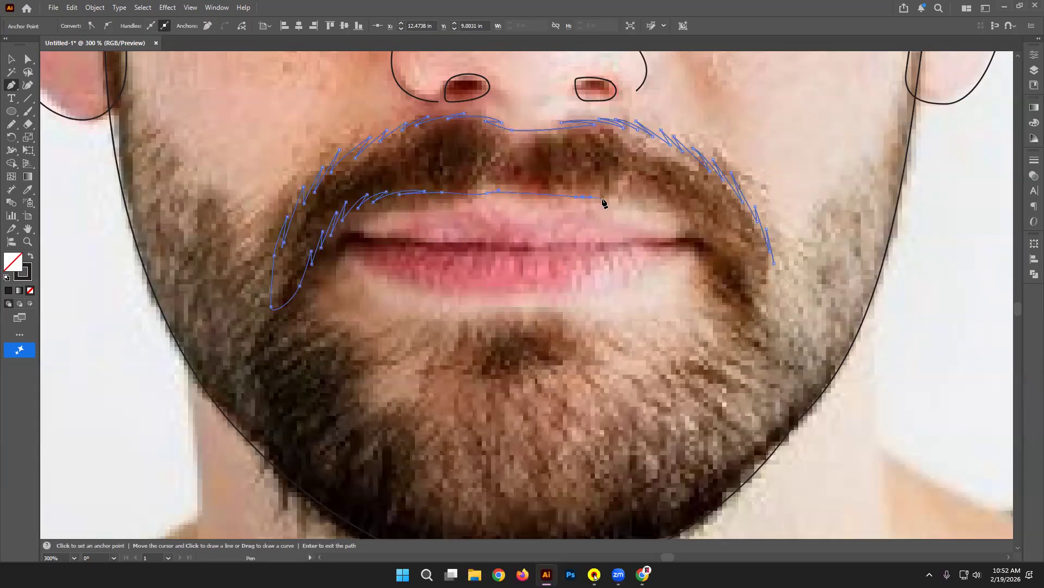
pyautogui.moveTo(607, 198); pyautogui.dragTo(638, 197)
pyautogui.hotkey('ctrl', 'z')
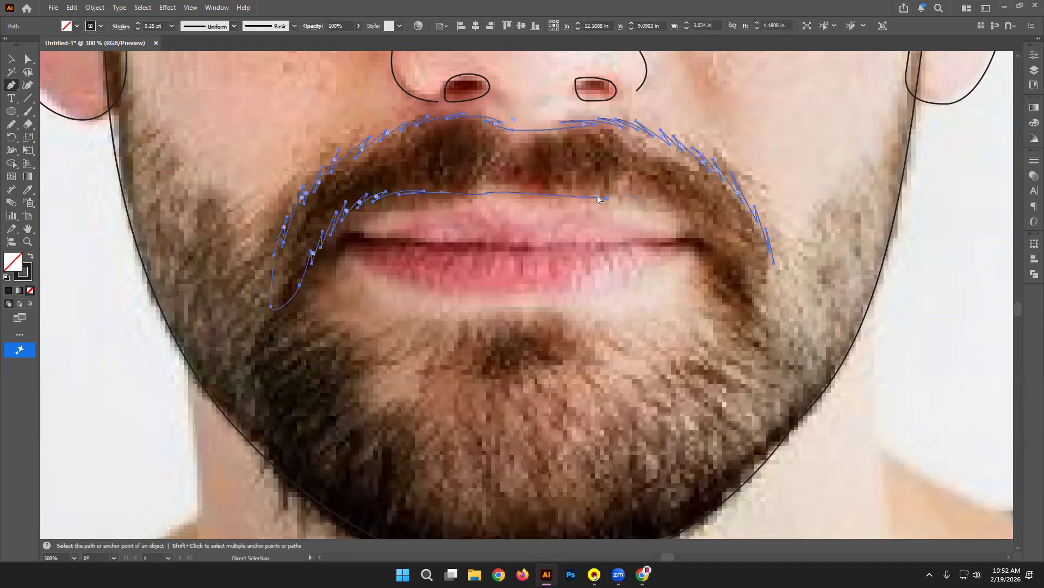
pyautogui.hotkey('ctrl', 'z')
pyautogui.hotkey('ctrl', 'z')
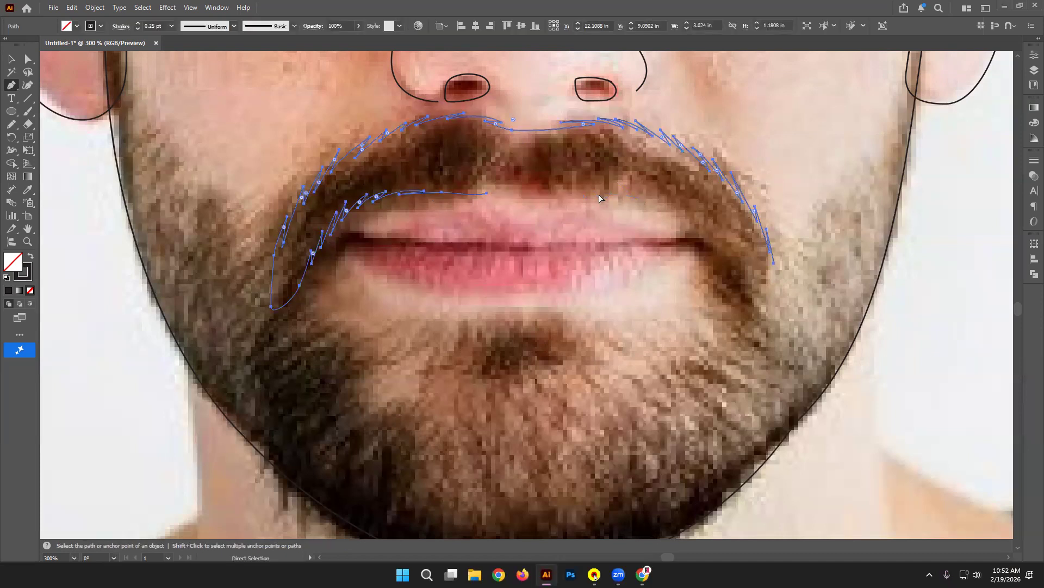
pyautogui.click(495, 186)
pyautogui.moveTo(559, 186); pyautogui.dragTo(589, 187)
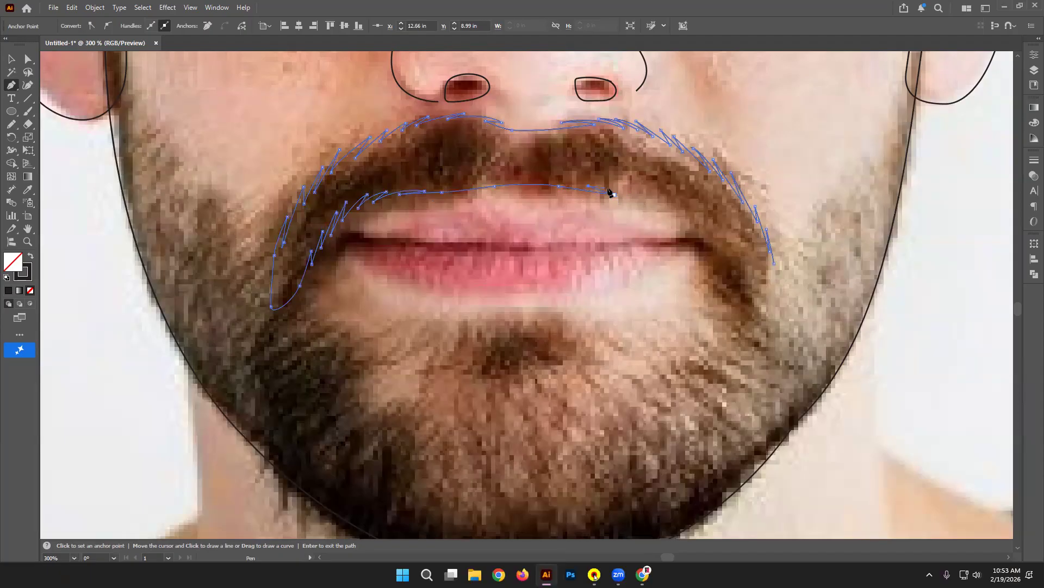
pyautogui.hotkey('ctrl', 'z')
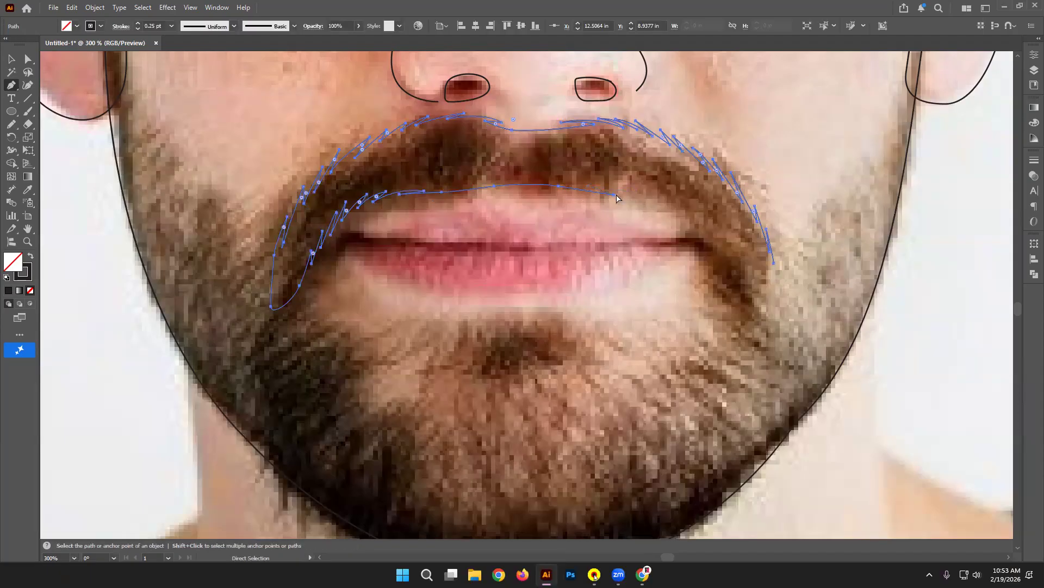
pyautogui.click(590, 184)
# Step: Spike the right moustache edge, close the outline and its drooping right end, then deselect
pyautogui.click(636, 198)
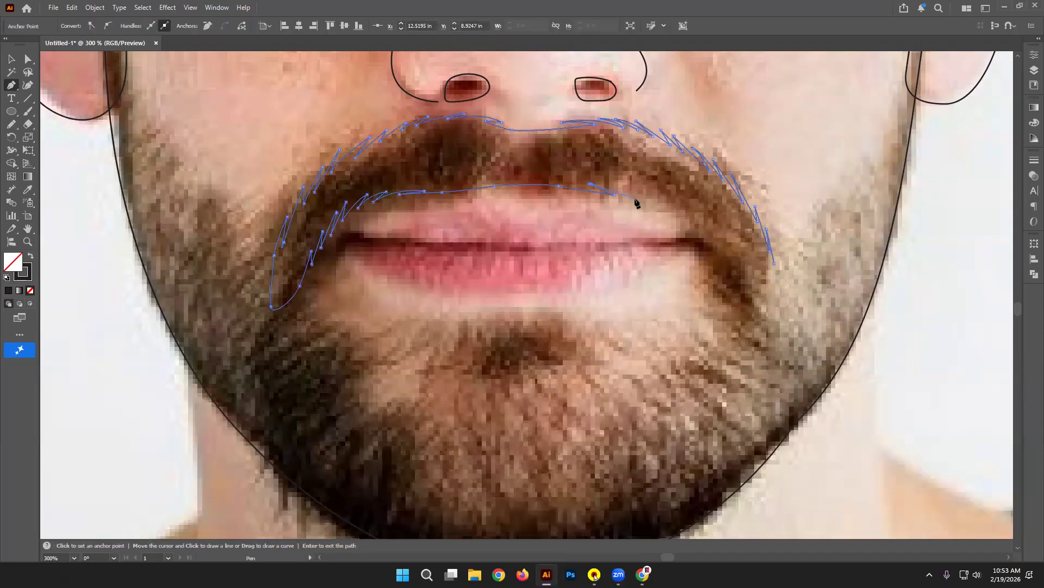
pyautogui.click(633, 188)
pyautogui.moveTo(674, 210); pyautogui.dragTo(756, 329)
pyautogui.click(655, 192)
pyautogui.click(688, 220)
pyautogui.click(774, 263)
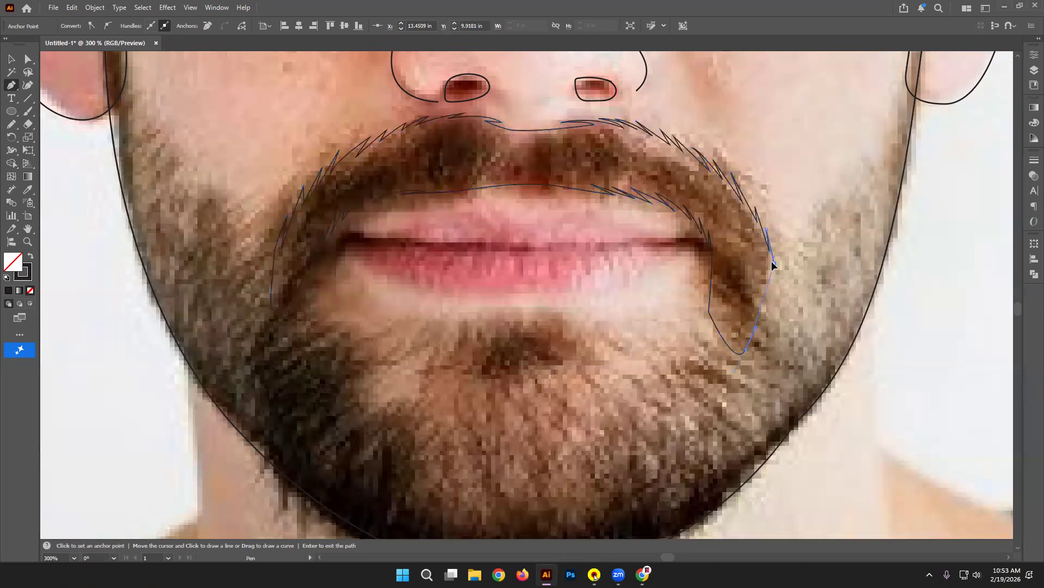
pyautogui.click(11, 59)
pyautogui.click(115, 369)
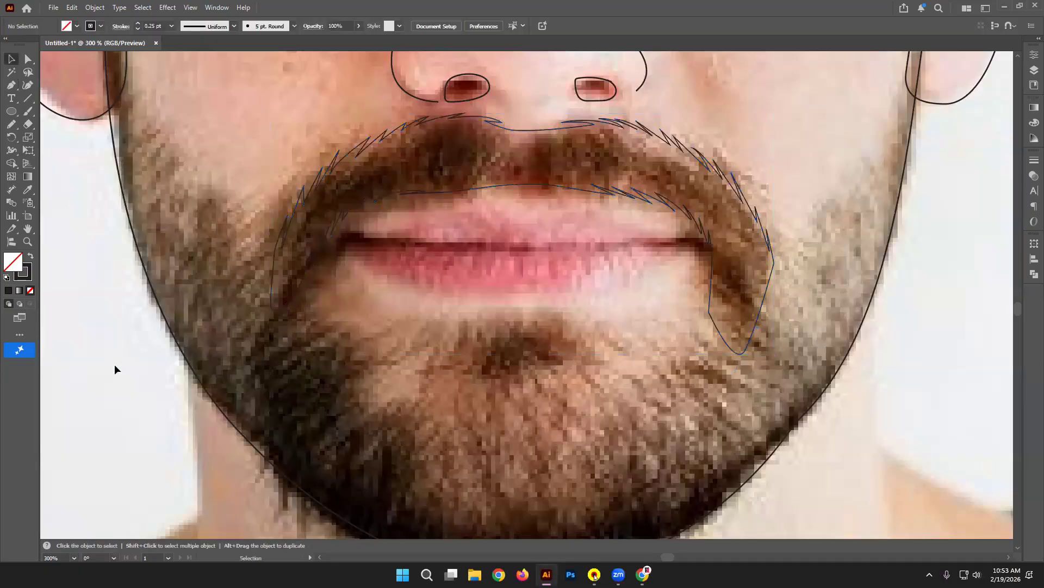
# Step: Start a zig-zag beard edge at the moustache's right corner, climbing the right cheek
pyautogui.moveTo(839, 148); pyautogui.dragTo(772, 199)
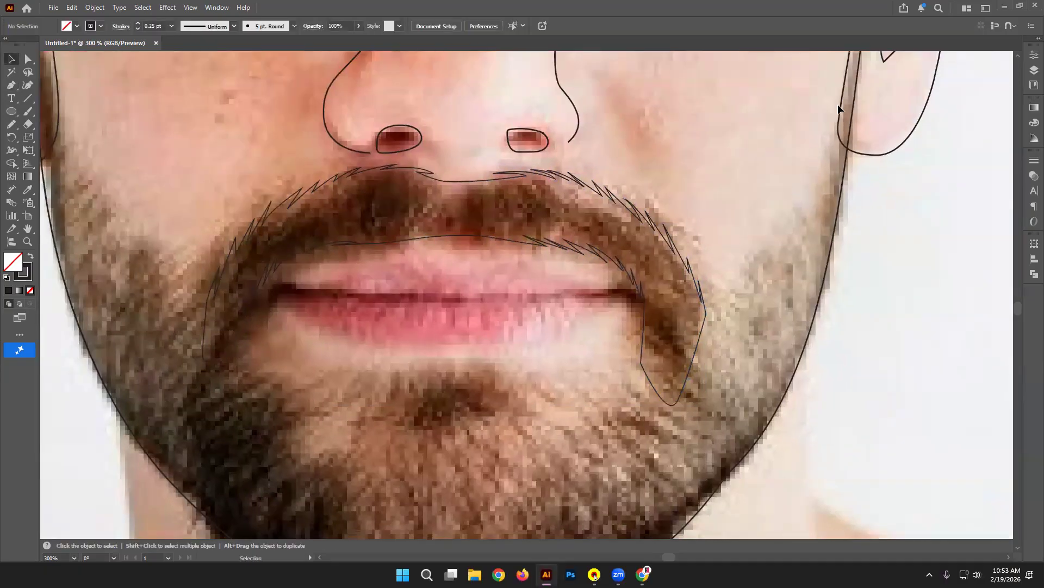
pyautogui.click(11, 86)
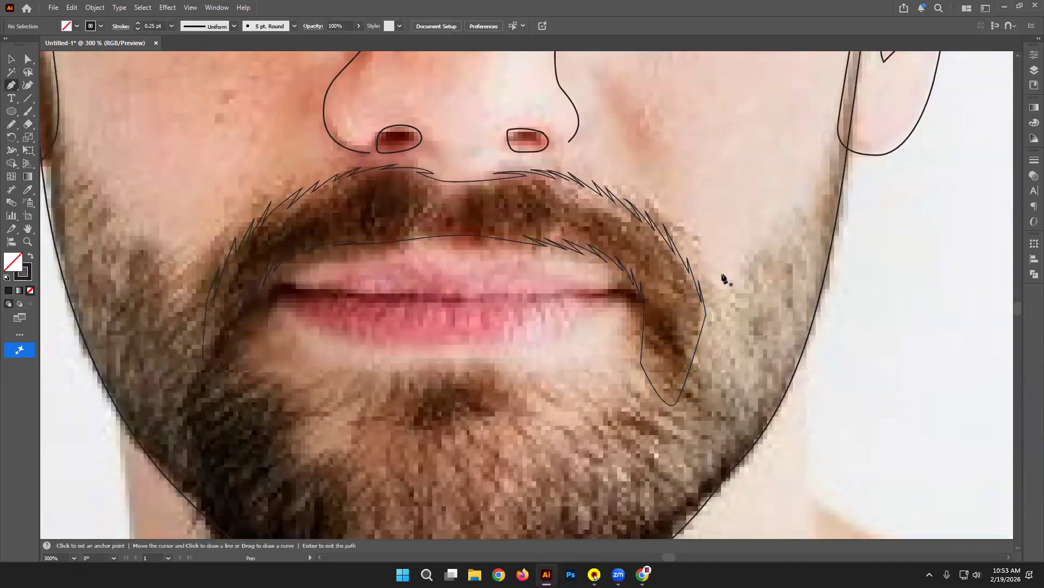
pyautogui.moveTo(695, 334); pyautogui.dragTo(700, 326)
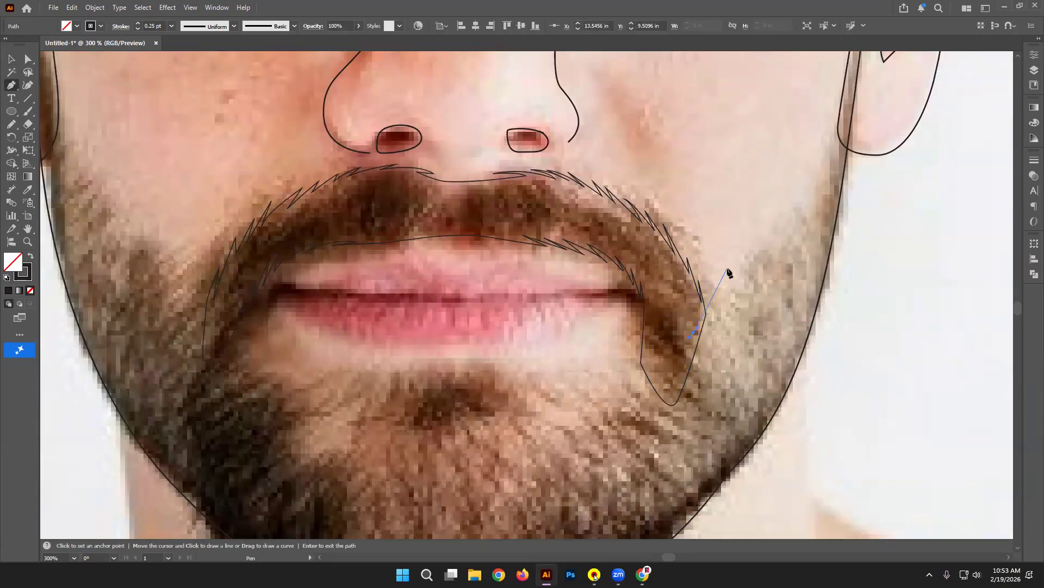
pyautogui.click(728, 268)
pyautogui.click(723, 289)
pyautogui.click(744, 251)
pyautogui.click(737, 276)
pyautogui.click(768, 218)
pyautogui.click(748, 264)
# Step: Continue the zig-zag hair spikes up the cheek to the sideburn beside the ear
pyautogui.click(784, 198)
pyautogui.click(767, 241)
pyautogui.click(805, 158)
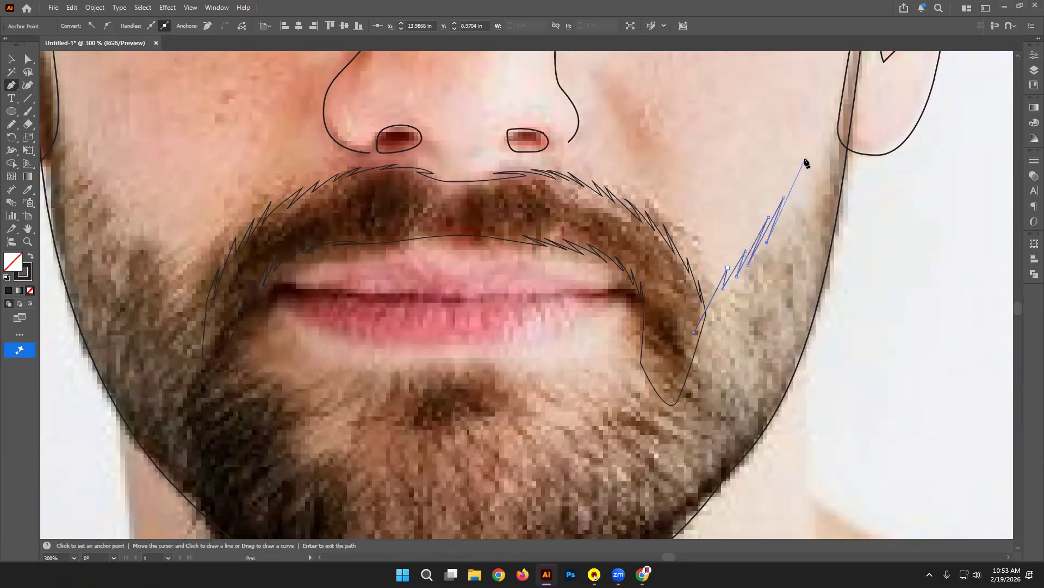
pyautogui.click(784, 213)
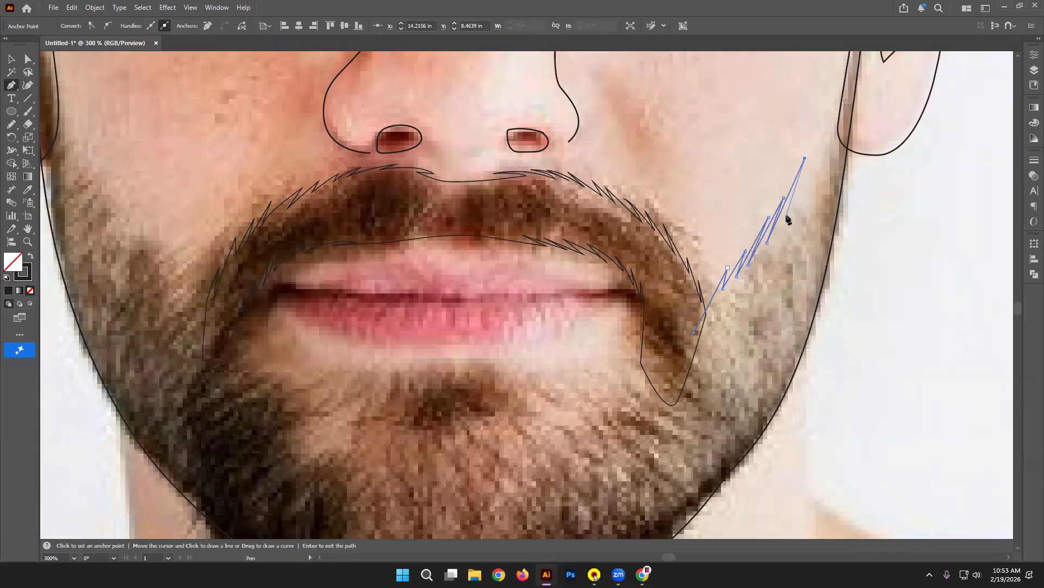
pyautogui.click(828, 117)
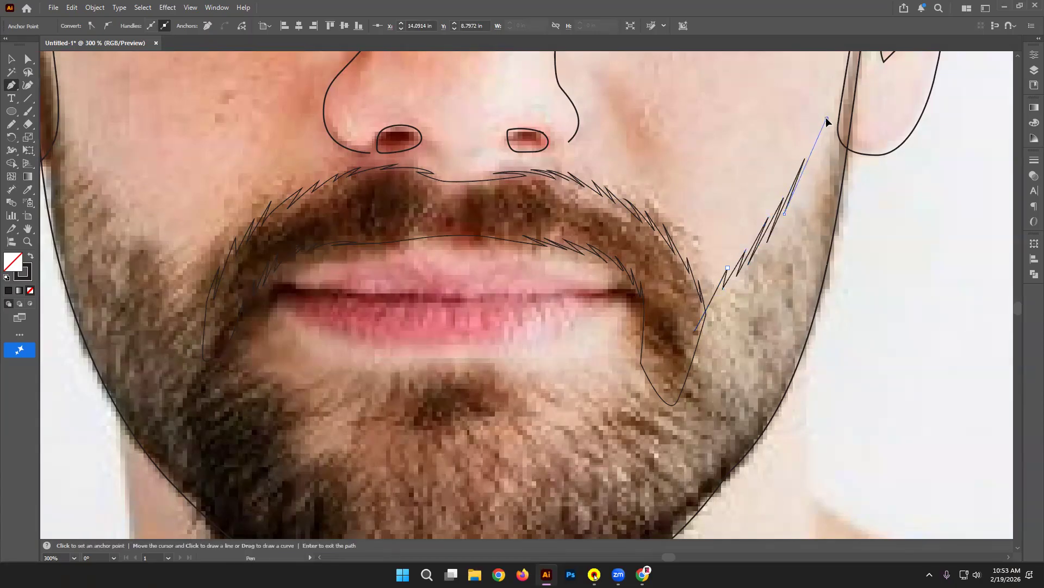
pyautogui.click(809, 164)
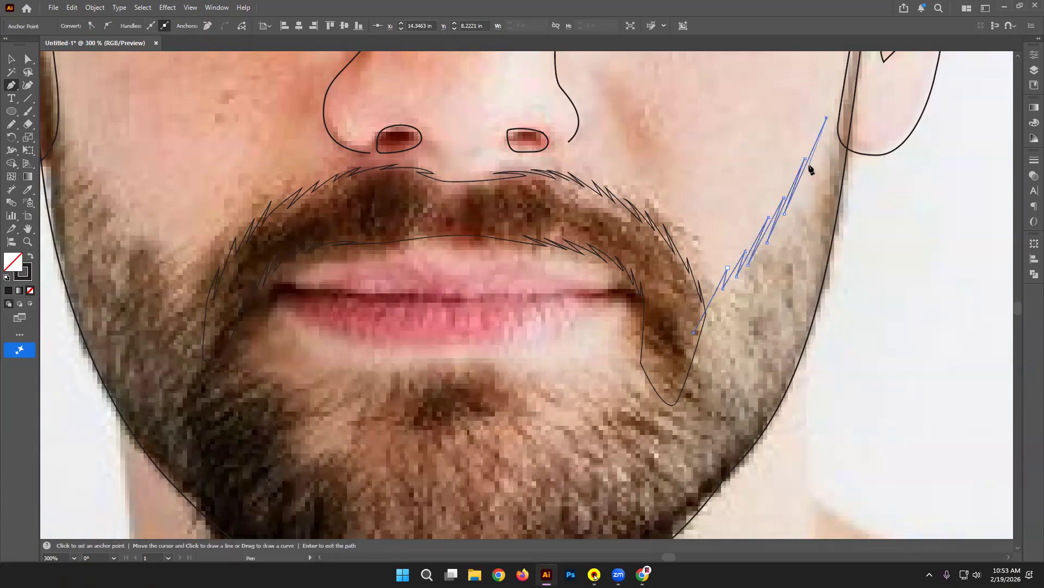
pyautogui.click(840, 98)
pyautogui.click(832, 131)
# Step: Extend the line from where the face meets the ear up to the hairline
pyautogui.moveTo(861, 100); pyautogui.dragTo(797, 355)
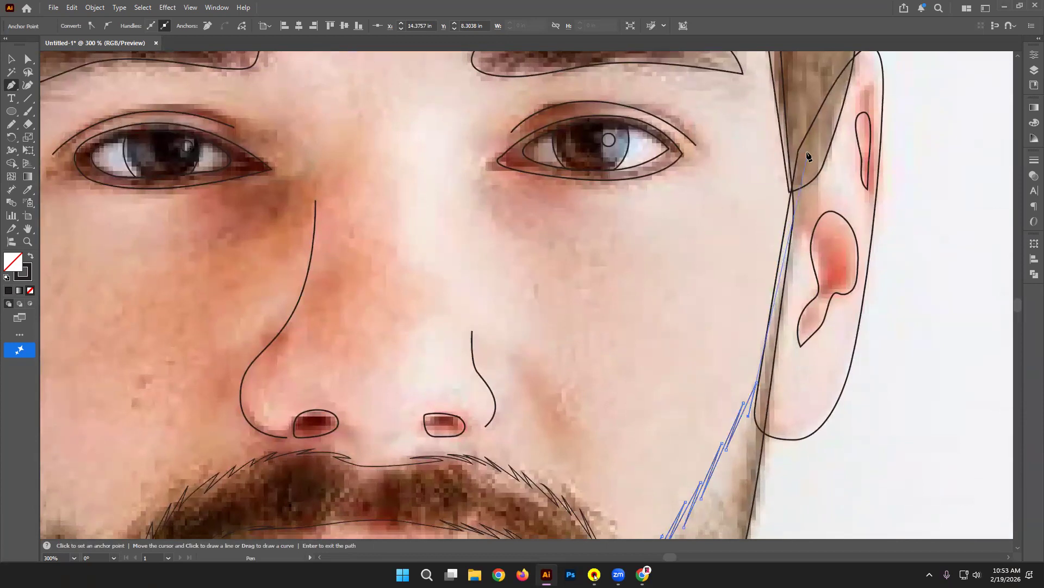
pyautogui.click(791, 183)
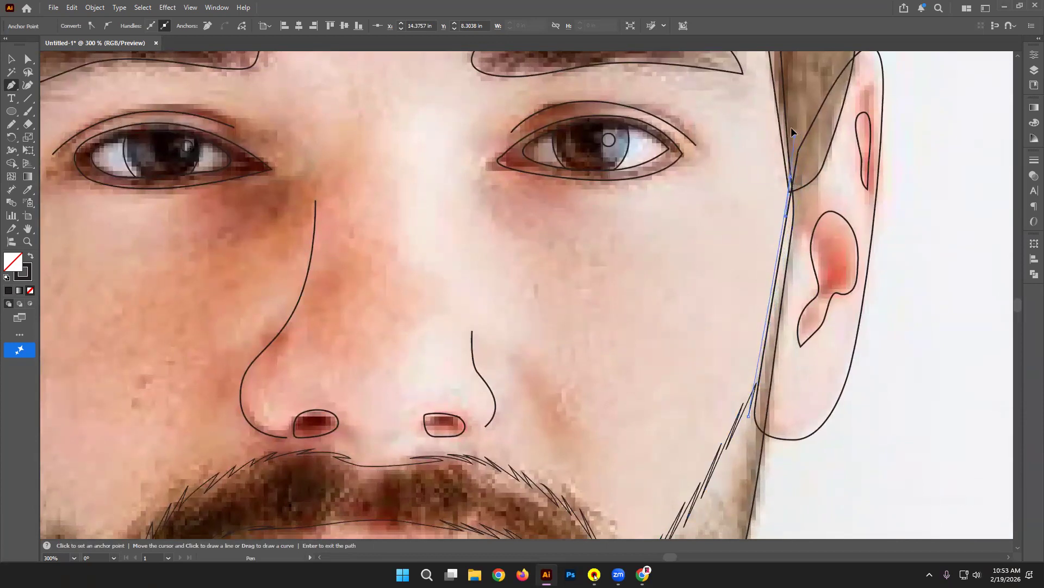
pyautogui.click(795, 73)
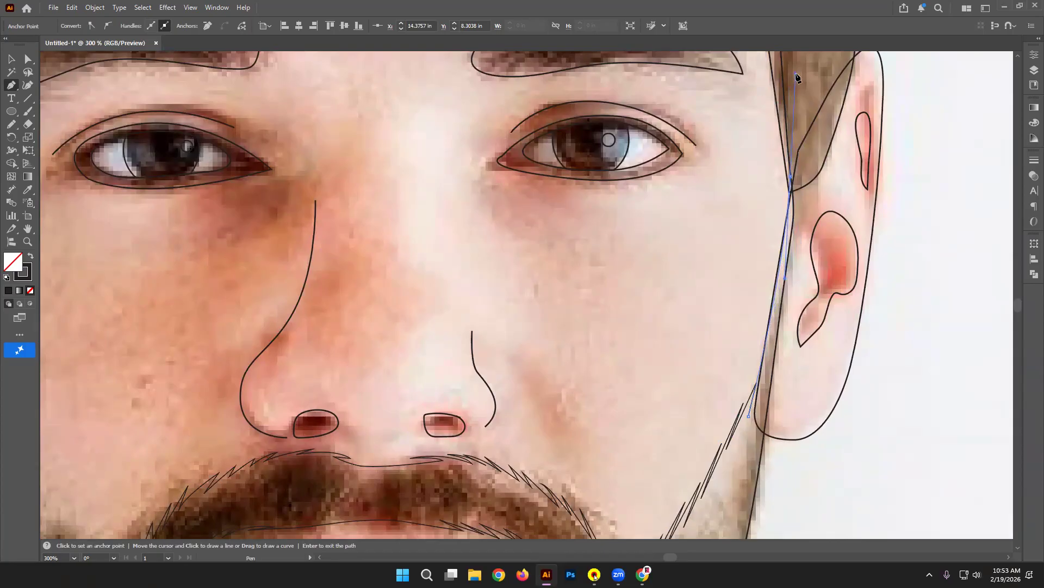
pyautogui.click(791, 176)
# Step: Curve the line down the right sideburn and side of the face toward the chin
pyautogui.click(832, 270)
pyautogui.click(790, 499)
pyautogui.moveTo(826, 513); pyautogui.dragTo(876, 196)
pyautogui.moveTo(837, 333); pyautogui.dragTo(815, 371)
pyautogui.moveTo(711, 465); pyautogui.dragTo(697, 482)
pyautogui.moveTo(691, 478); pyautogui.dragTo(789, 320)
pyautogui.moveTo(728, 423); pyautogui.dragTo(694, 446)
# Step: Sweep the curve beneath the chin and up the left jaw to the left ear
pyautogui.moveTo(330, 481); pyautogui.dragTo(220, 366)
pyautogui.moveTo(173, 278); pyautogui.dragTo(346, 482)
pyautogui.moveTo(256, 344); pyautogui.dragTo(280, 417)
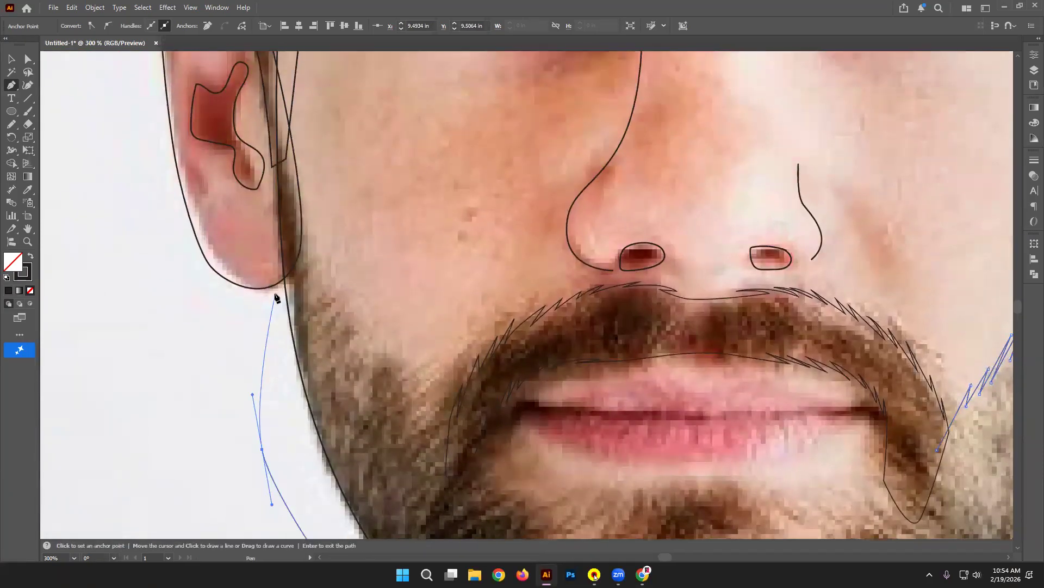
pyautogui.moveTo(282, 288); pyautogui.dragTo(287, 162)
pyautogui.press('space')
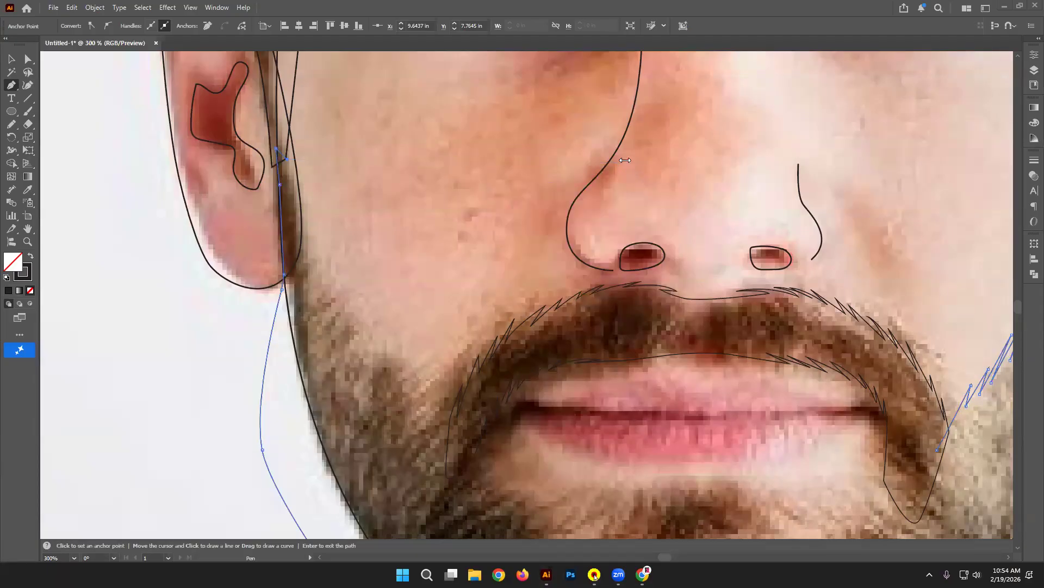
pyautogui.press('space')
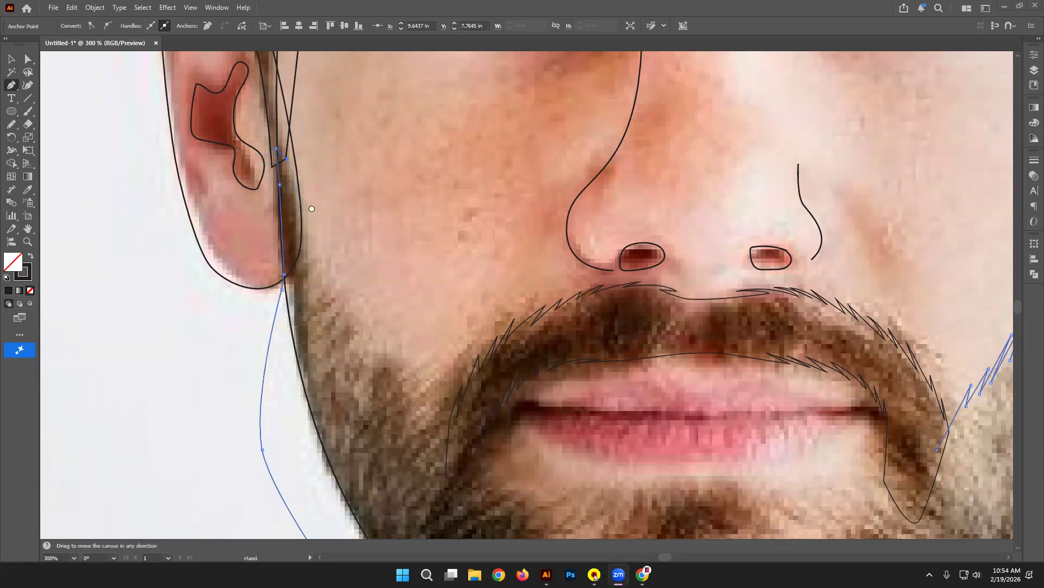
pyautogui.moveTo(393, 250); pyautogui.dragTo(287, 217)
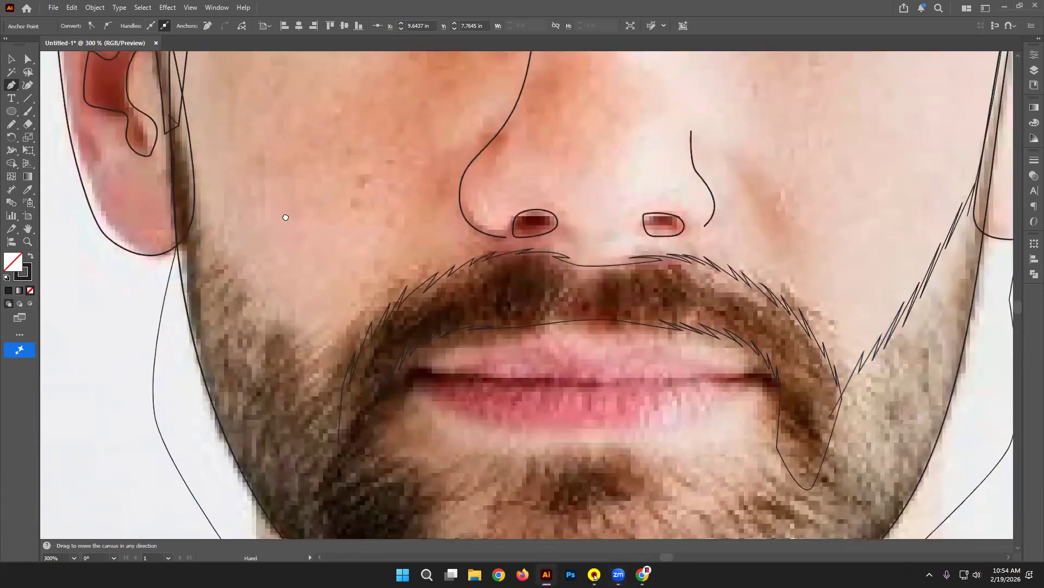
# Step: Start beard spikes below the left ear and zigzag them down the left jaw
pyautogui.click(194, 171)
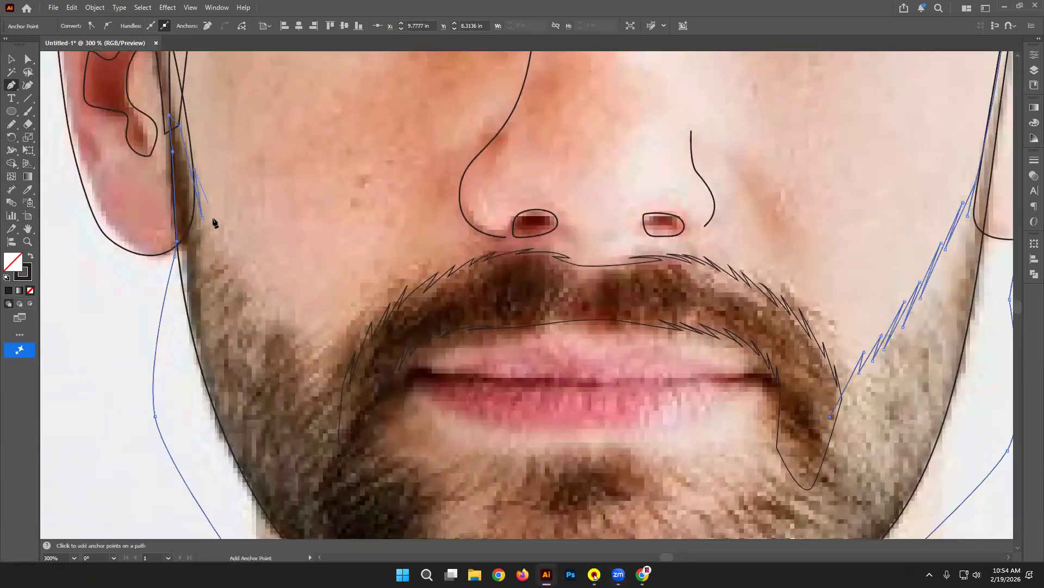
pyautogui.click(214, 253)
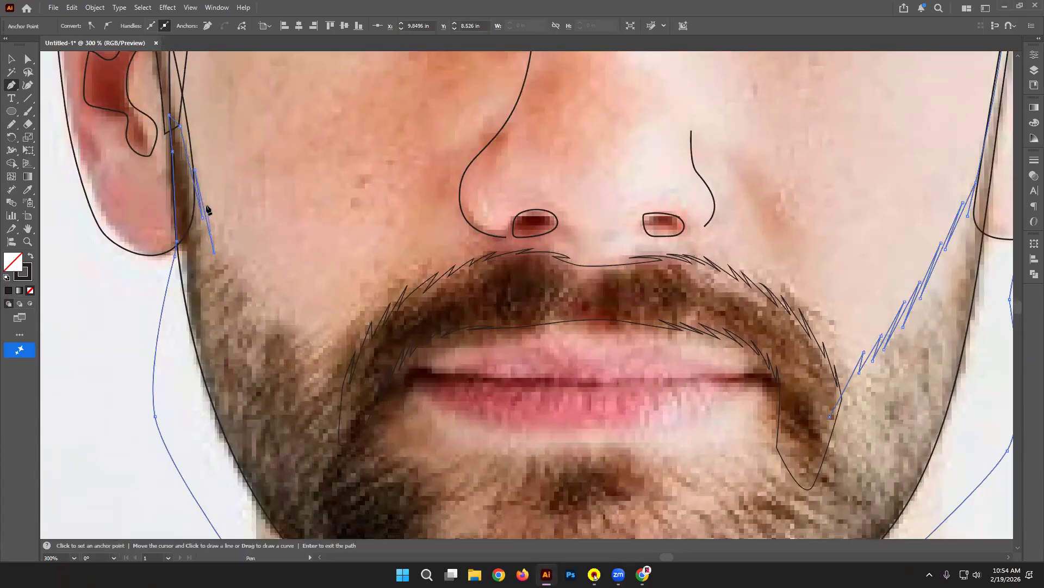
pyautogui.click(226, 277)
pyautogui.click(237, 302)
pyautogui.click(249, 312)
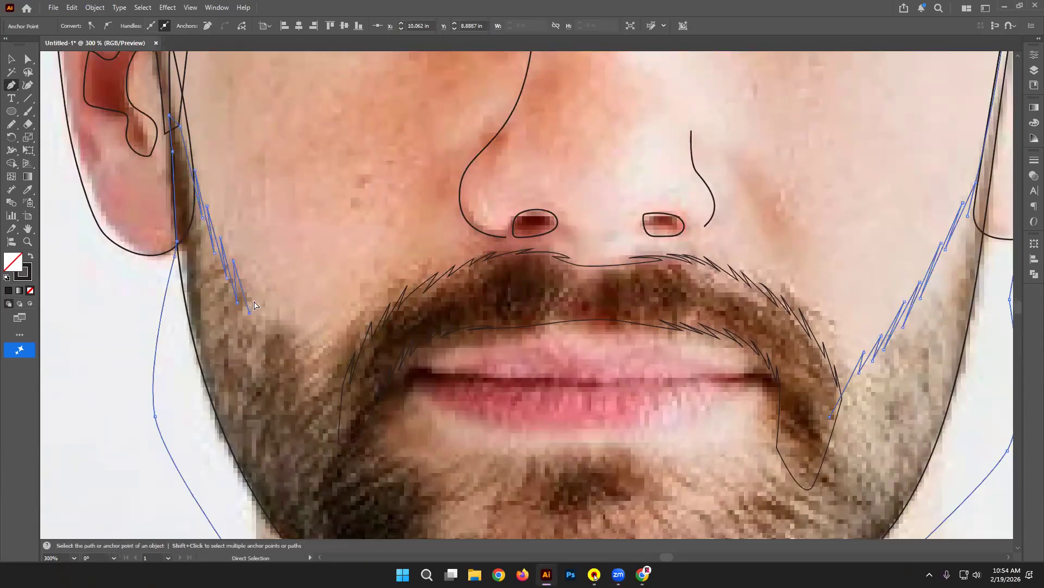
pyautogui.hotkey('ctrl', 'z')
pyautogui.hotkey('ctrl', 'z')
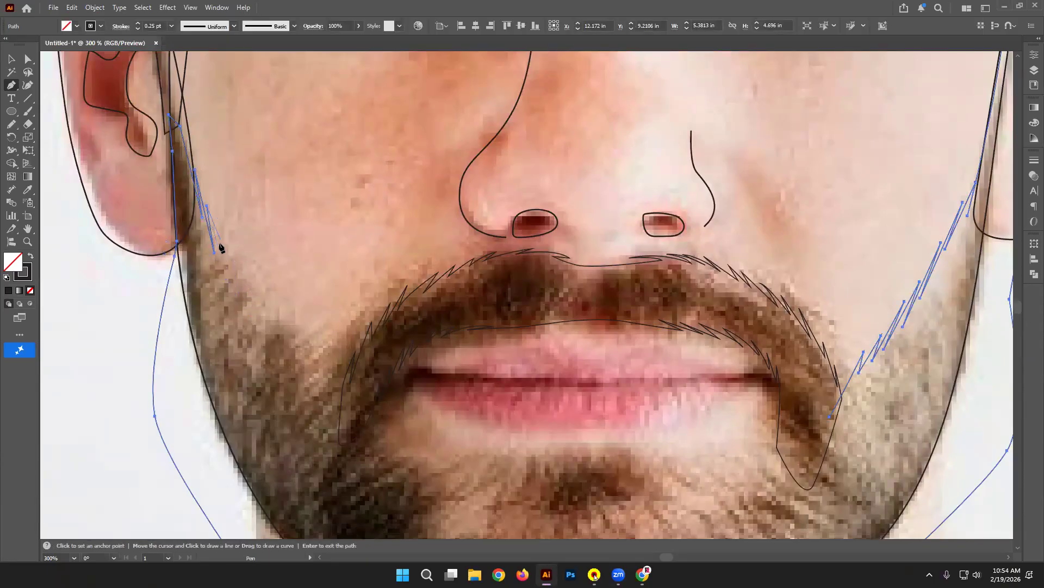
pyautogui.click(232, 275)
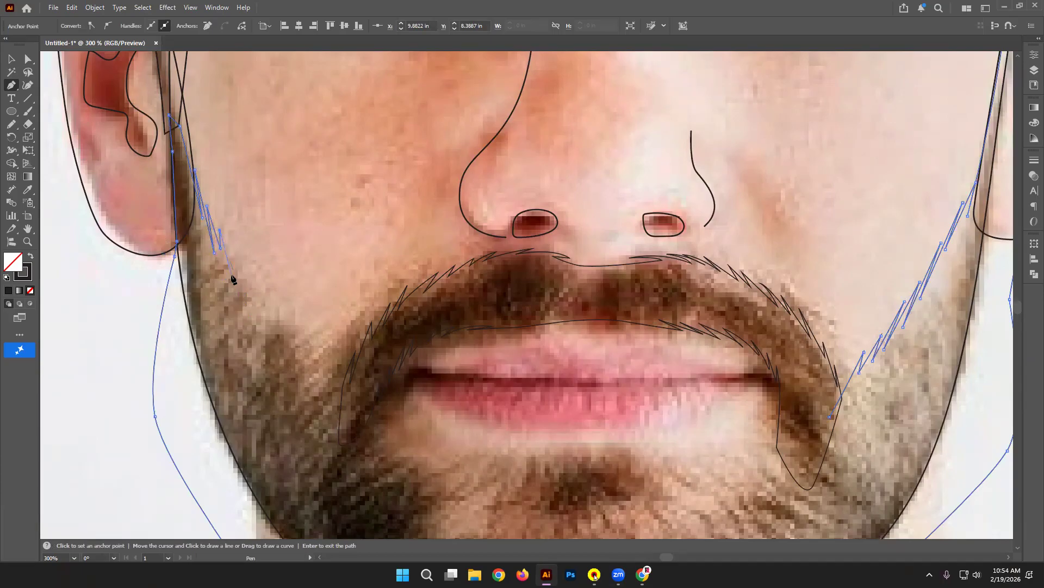
pyautogui.click(229, 249)
# Step: Continue the zigzag beard edge down the left jaw toward the mouth corner
pyautogui.click(244, 257)
pyautogui.click(254, 313)
pyautogui.click(271, 329)
pyautogui.click(289, 369)
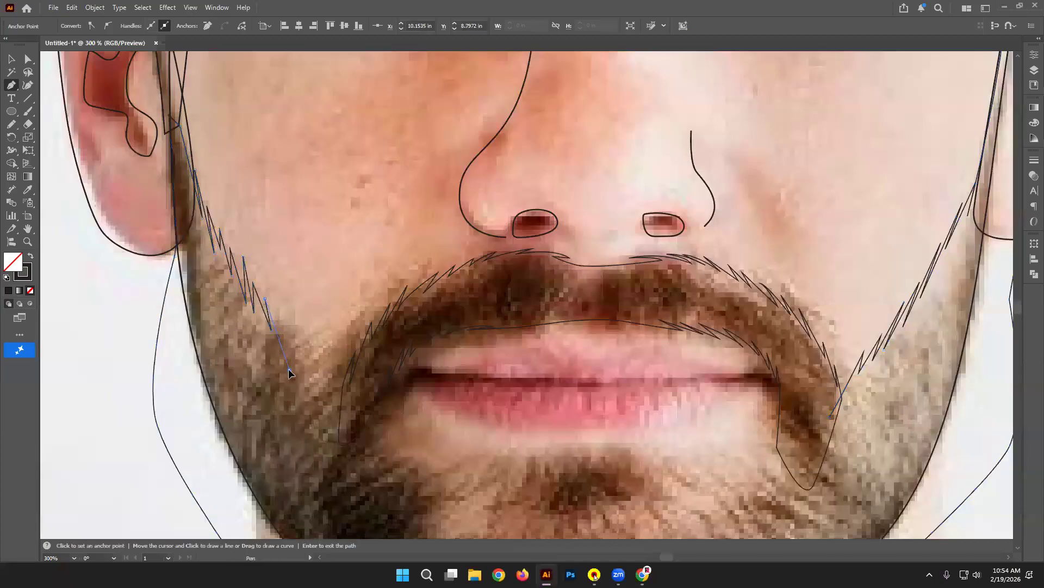
pyautogui.press('ctrl')
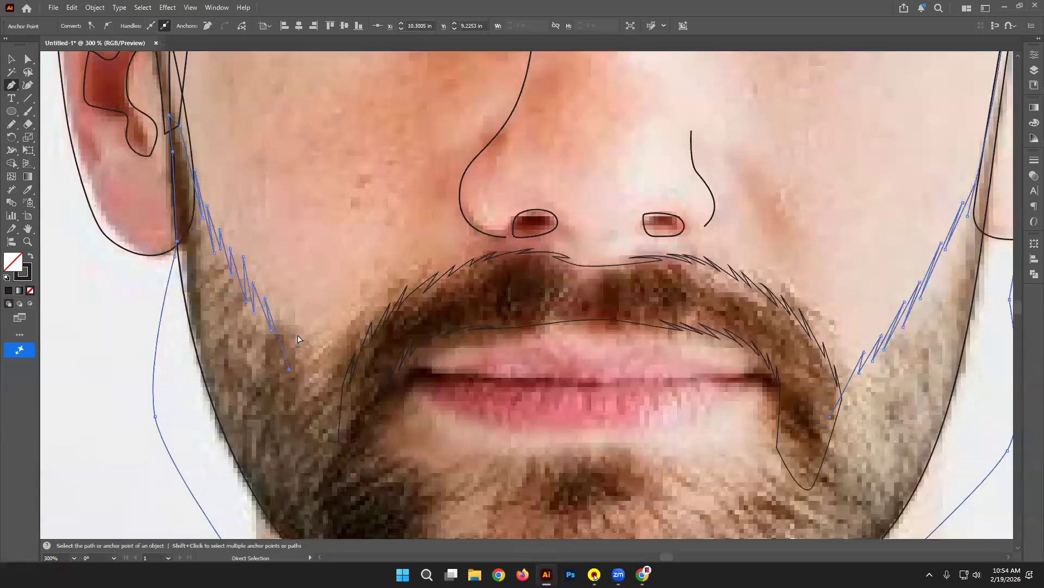
pyautogui.hotkey('ctrl', 'z')
pyautogui.click(299, 359)
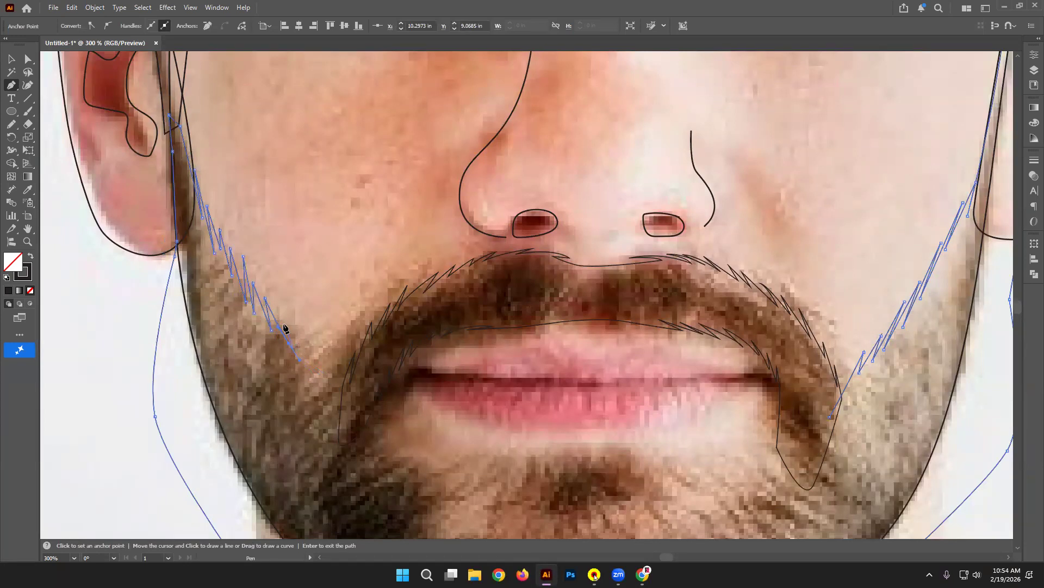
pyautogui.click(309, 373)
pyautogui.click(328, 402)
pyautogui.click(373, 429)
pyautogui.scroll(-2, 375, 430)
pyautogui.click(452, 404)
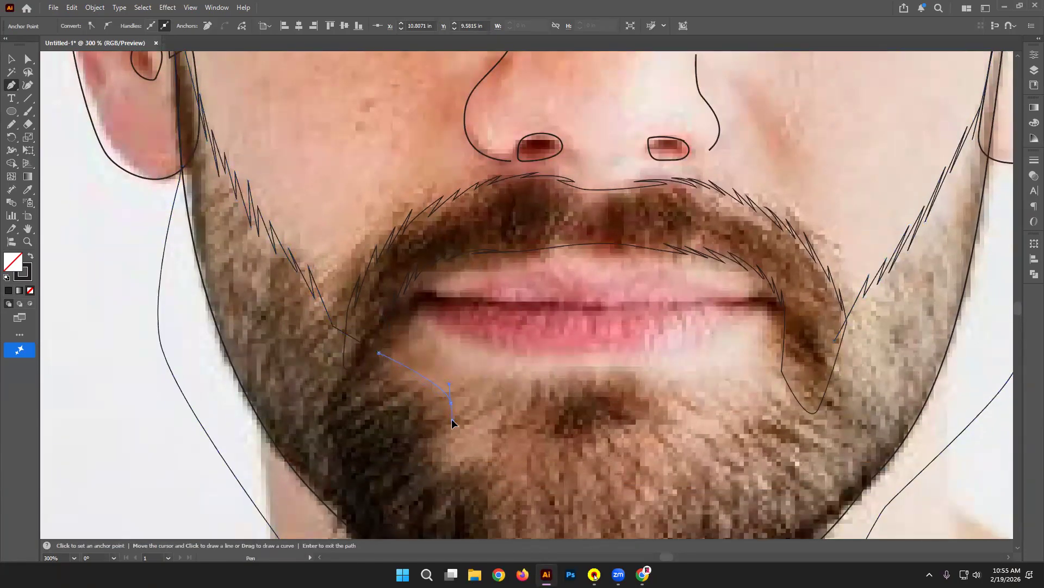
# Step: Add zigzag hair anchors from below the left mouth corner toward the chin
pyautogui.hotkey('ctrl', 'z')
pyautogui.hotkey('ctrl', 'z')
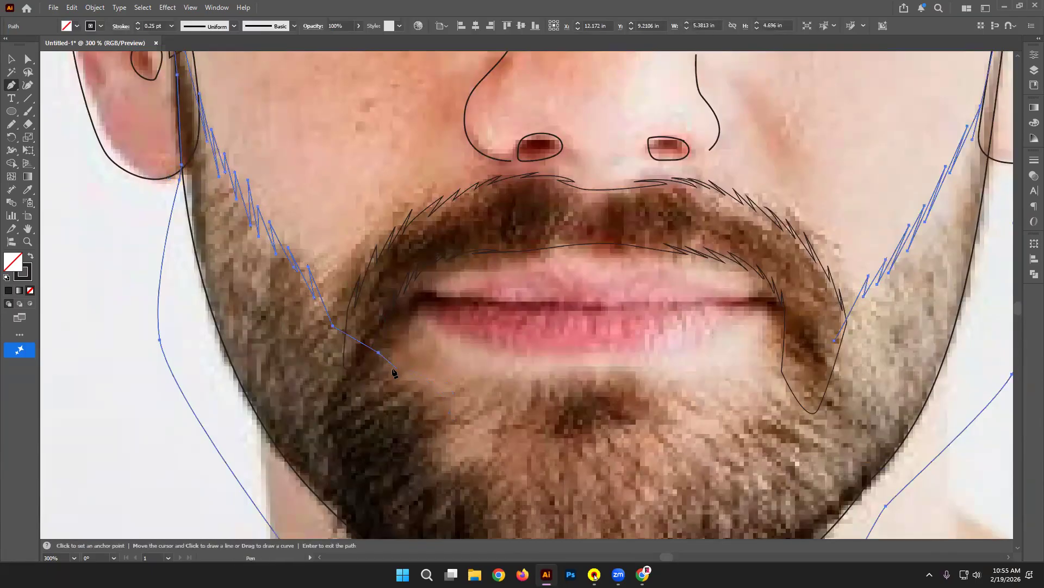
pyautogui.click(376, 346)
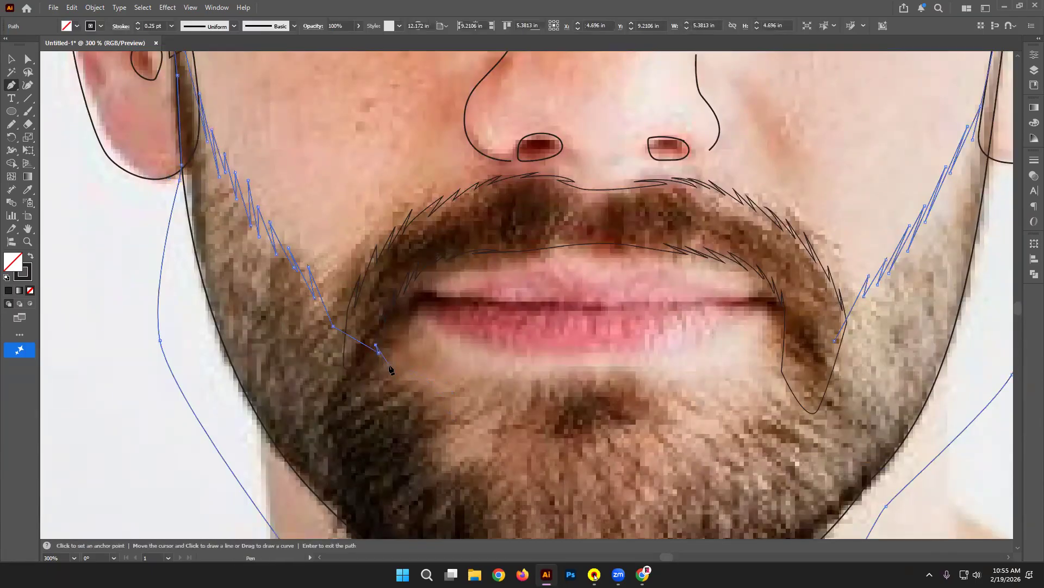
pyautogui.click(396, 378)
pyautogui.moveTo(387, 354); pyautogui.dragTo(405, 365)
pyautogui.click(405, 379)
pyautogui.click(426, 396)
pyautogui.click(420, 375)
pyautogui.moveTo(445, 429); pyautogui.dragTo(514, 469)
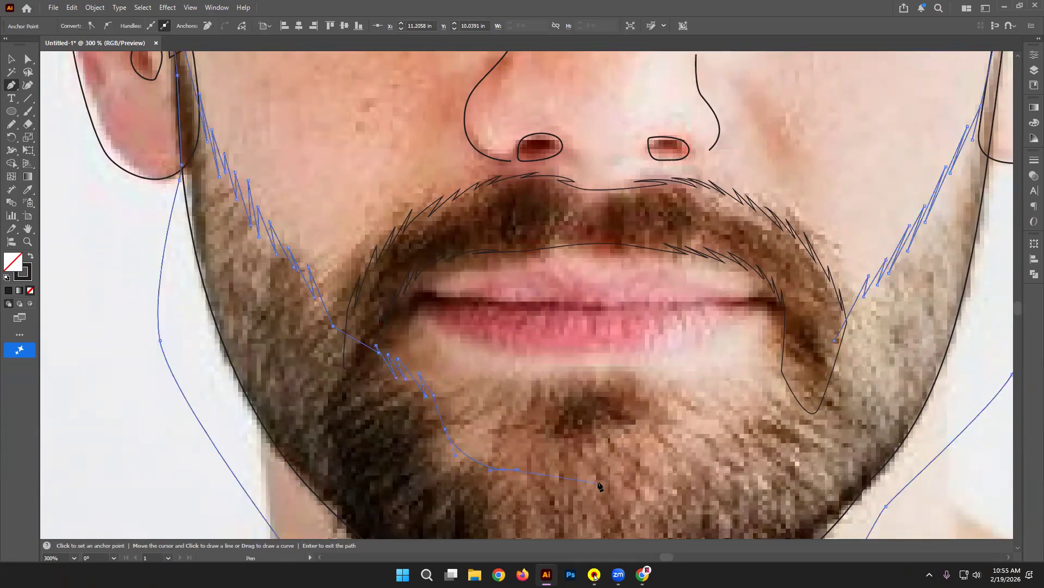
pyautogui.hotkey('ctrl', 'z')
# Step: Curve the beard line under the chin patch and up the right side, then end the path
pyautogui.moveTo(591, 480); pyautogui.dragTo(666, 478)
pyautogui.moveTo(732, 454); pyautogui.dragTo(751, 415)
pyautogui.hotkey('ctrl', 'z')
pyautogui.moveTo(730, 464); pyautogui.dragTo(740, 403)
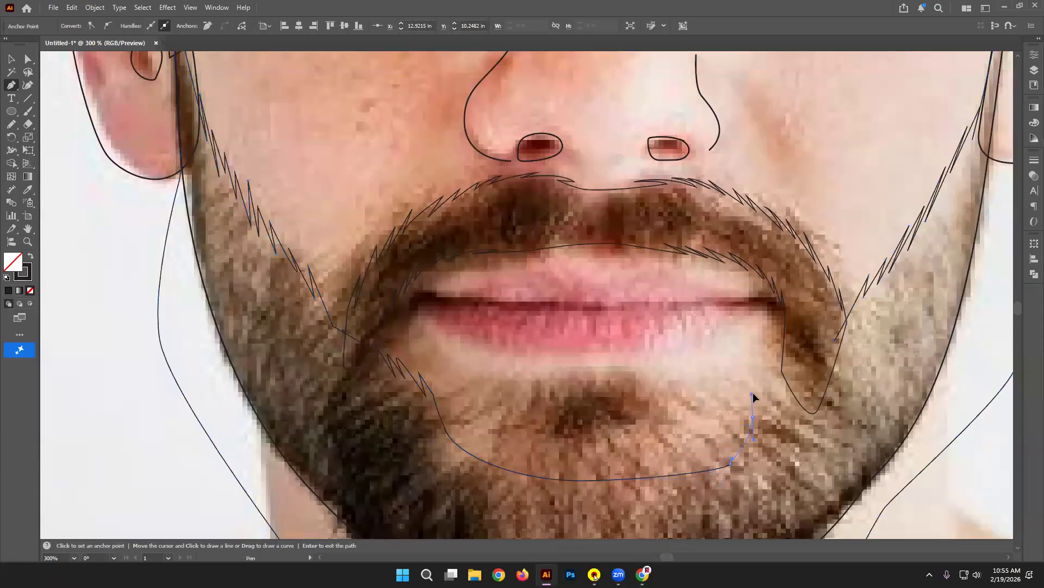
pyautogui.click(756, 391)
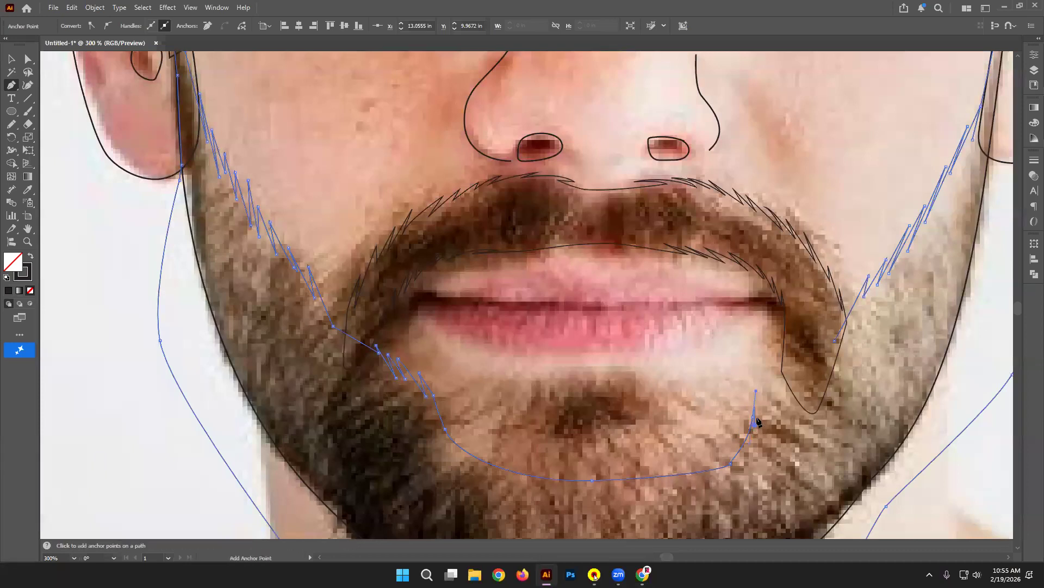
pyautogui.click(762, 390)
pyautogui.click(768, 381)
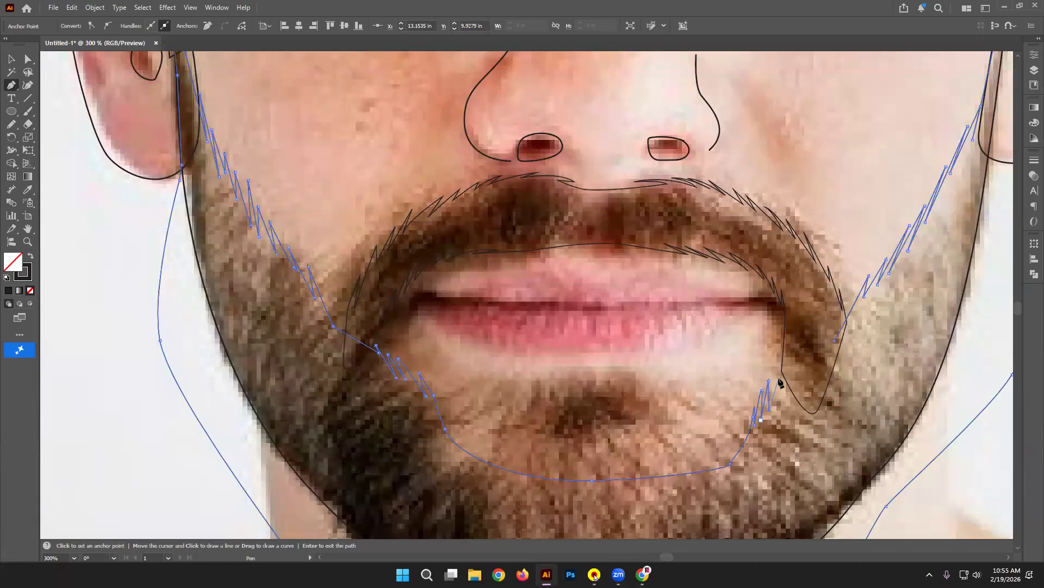
pyautogui.press('Return')
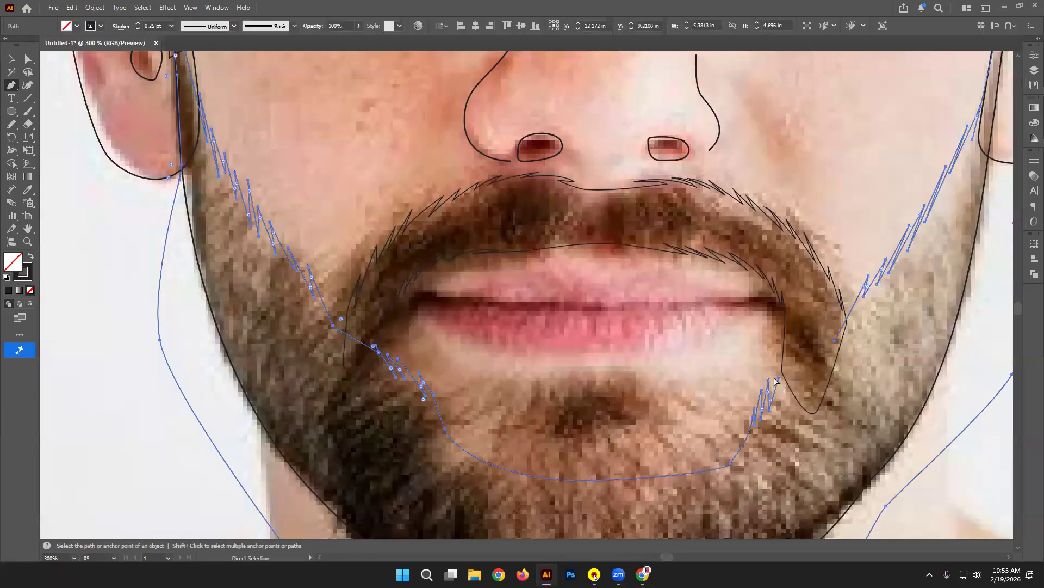
# Step: Resume the chin path and connect it up to the right jaw line
pyautogui.click(773, 388)
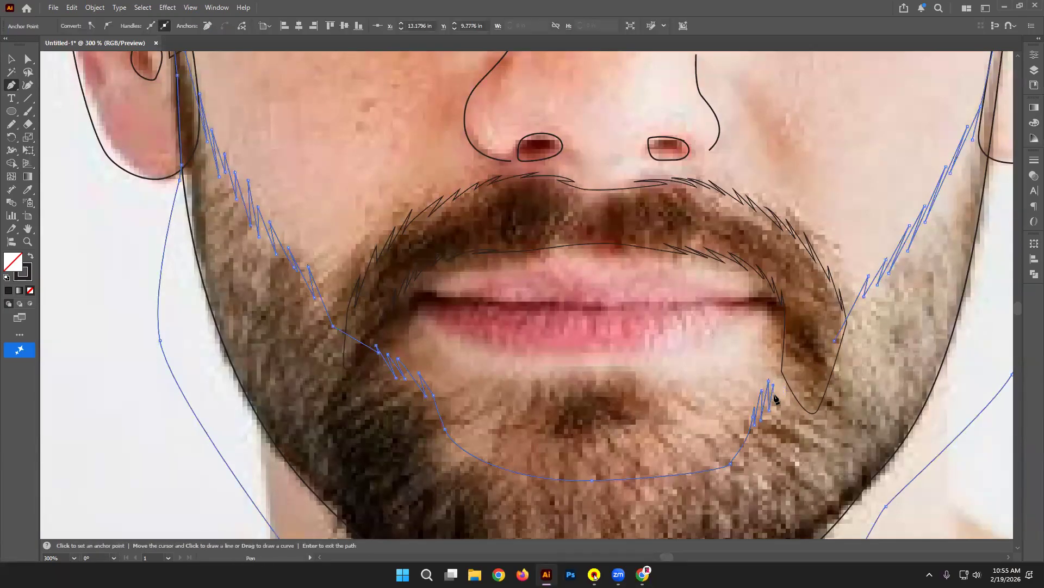
pyautogui.click(790, 374)
pyautogui.click(803, 362)
pyautogui.click(816, 350)
pyautogui.moveTo(532, 349); pyautogui.dragTo(560, 301)
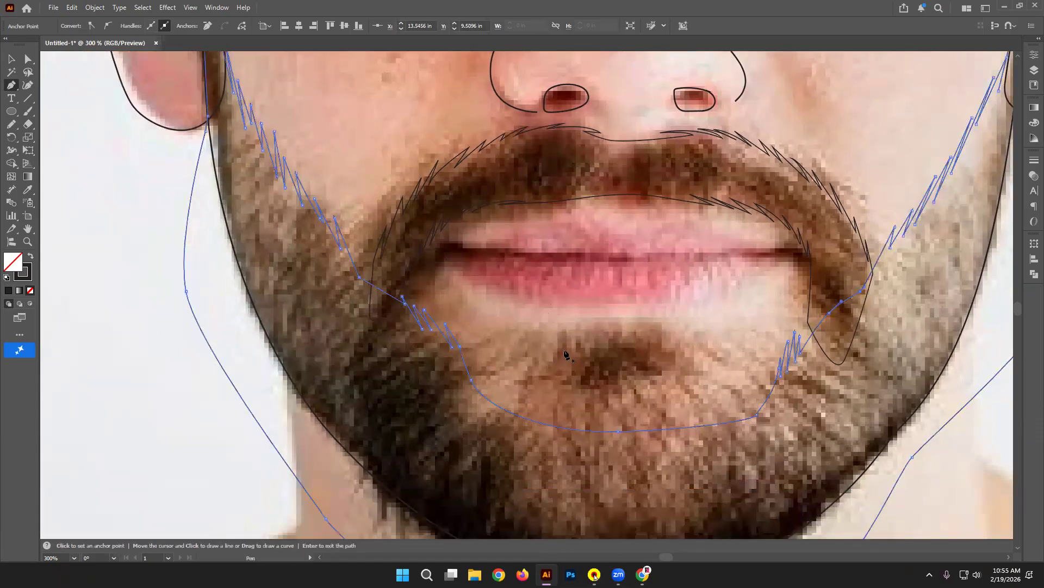
pyautogui.moveTo(559, 368); pyautogui.dragTo(558, 352)
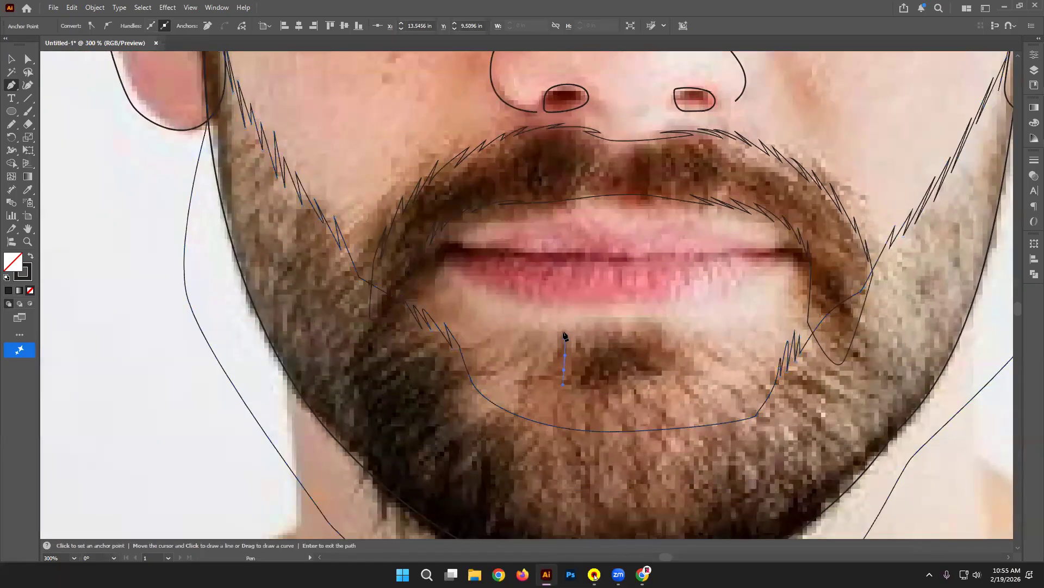
# Step: Outline the soul patch's left edge and the first zigzag points along its top
pyautogui.click(559, 360)
pyautogui.click(567, 343)
pyautogui.click(569, 324)
pyautogui.click(583, 324)
pyautogui.click(601, 327)
pyautogui.click(593, 332)
pyautogui.click(614, 329)
pyautogui.click(619, 330)
pyautogui.click(631, 331)
# Step: Finish the zigzag top, then trace the soul patch's right side and bottom edge
pyautogui.click(640, 327)
pyautogui.click(648, 337)
pyautogui.click(646, 327)
pyautogui.click(656, 340)
pyautogui.click(661, 328)
pyautogui.click(671, 330)
pyautogui.click(664, 359)
pyautogui.click(664, 363)
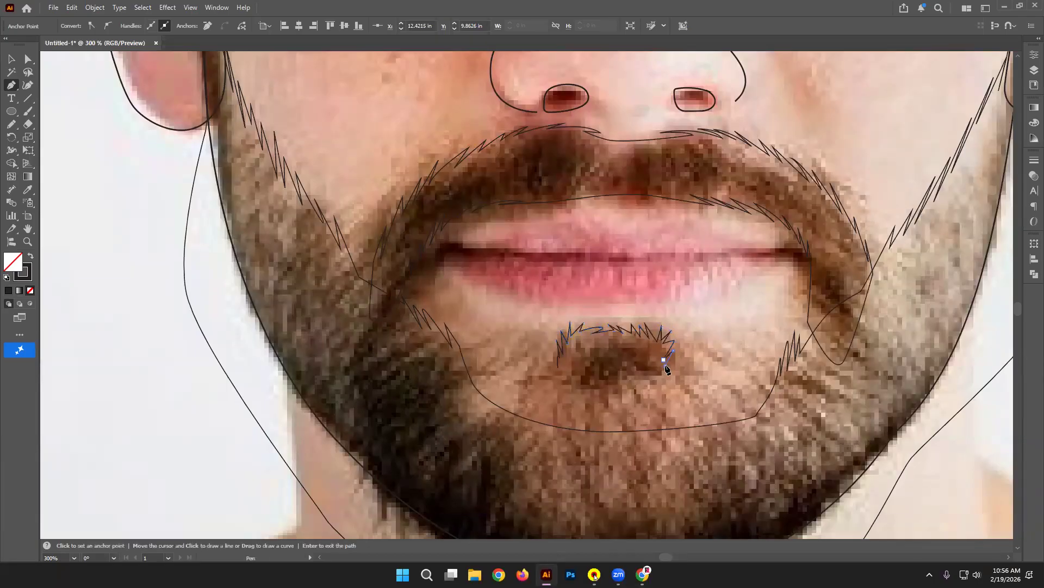
pyautogui.click(649, 386)
pyautogui.click(597, 390)
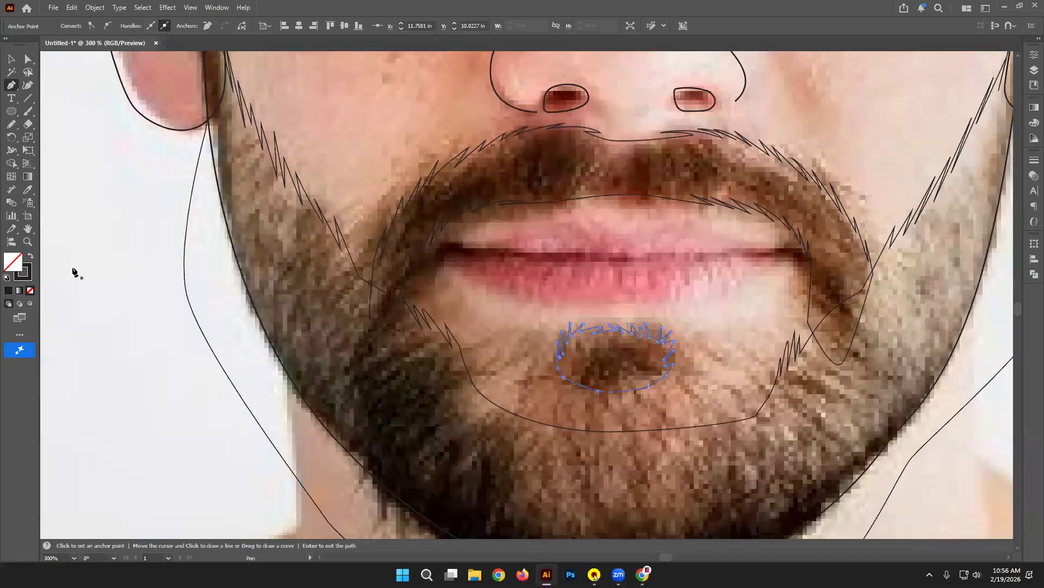
# Step: Deselect the soul patch, zoom out to the whole face and select the jaw outline
pyautogui.press('v')
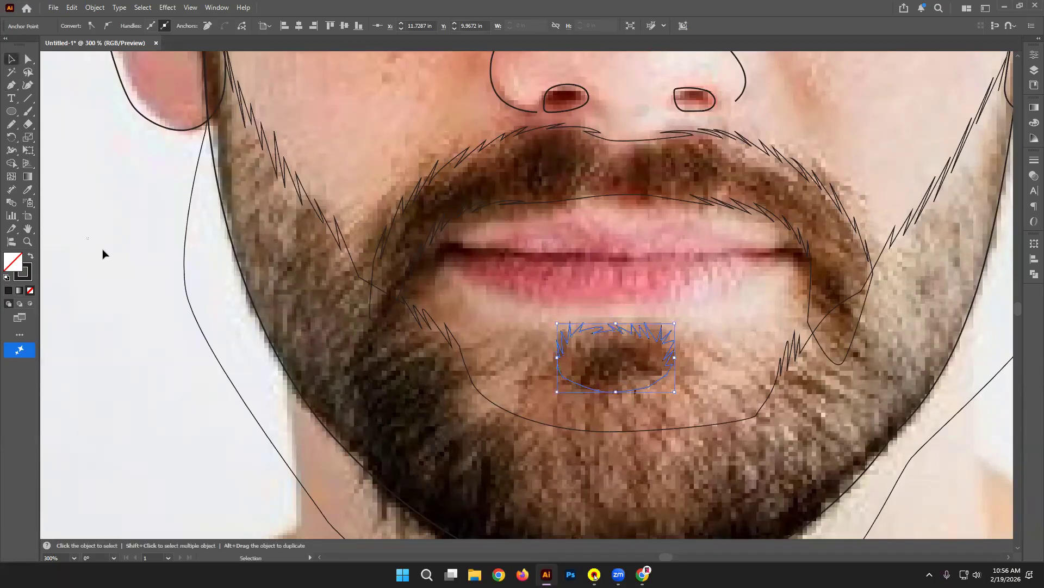
pyautogui.click(103, 249)
pyautogui.hotkey('ctrl', '-')
pyautogui.hotkey('ctrl', '-')
pyautogui.hotkey('ctrl', '-')
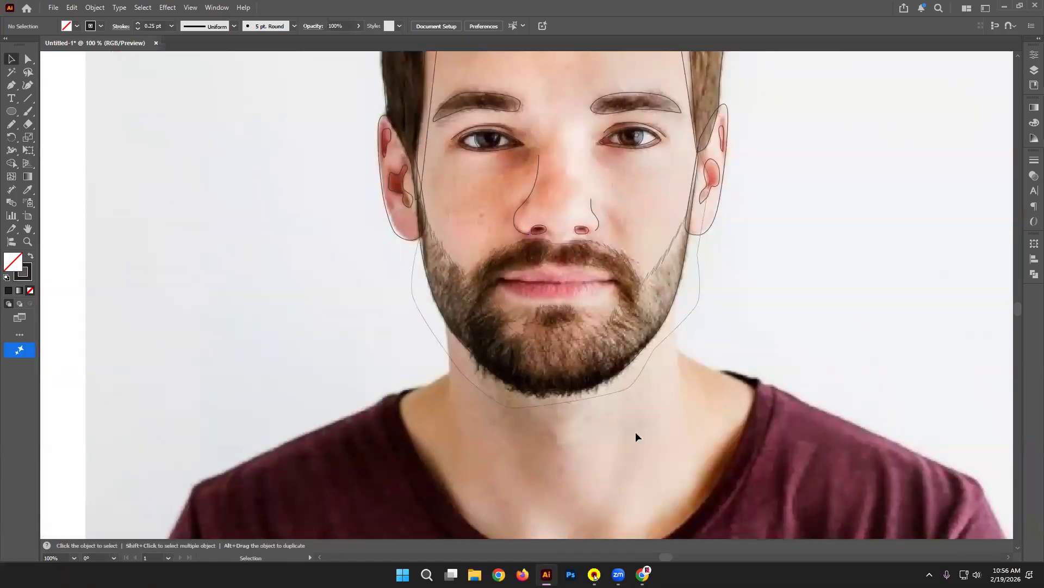
pyautogui.click(631, 387)
# Step: Trim the outer strip below the jaw with Shape Builder, then check the beard outline
pyautogui.click(10, 163)
pyautogui.moveTo(484, 398); pyautogui.dragTo(473, 385)
pyautogui.click(11, 59)
pyautogui.click(266, 208)
pyautogui.scroll(-3, 303, 164)
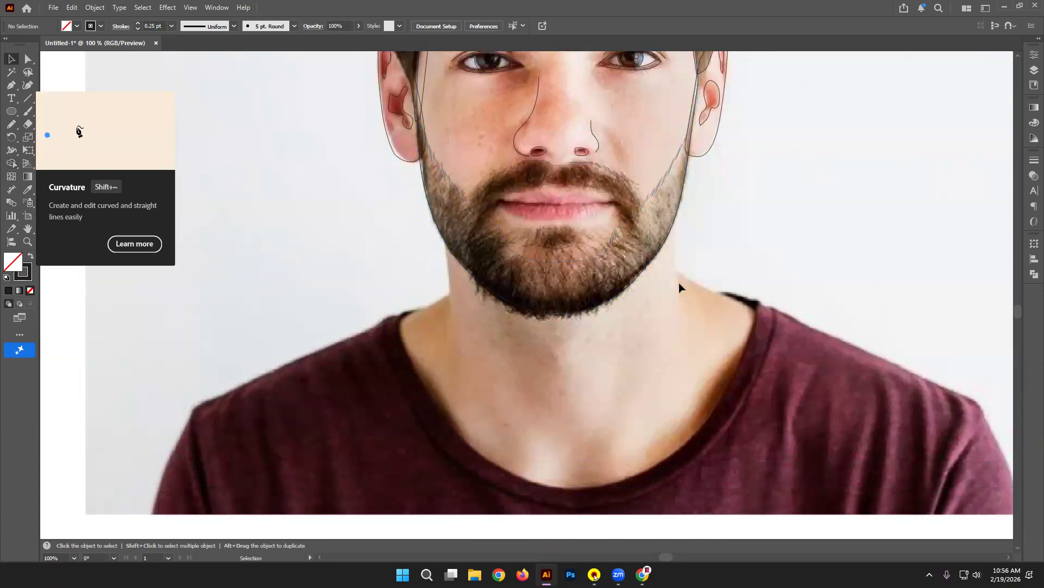
pyautogui.click(497, 294)
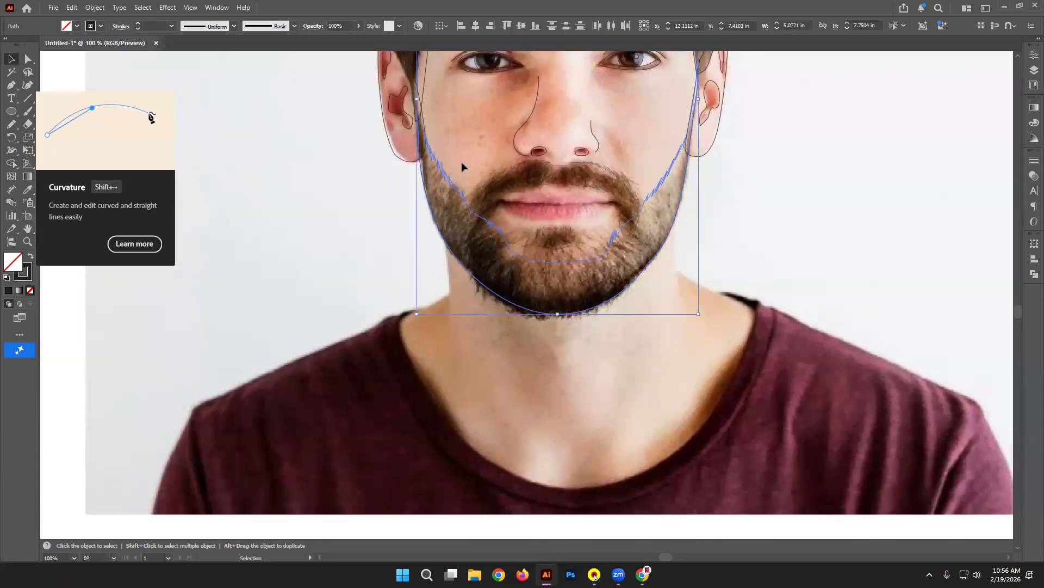
pyautogui.click(278, 269)
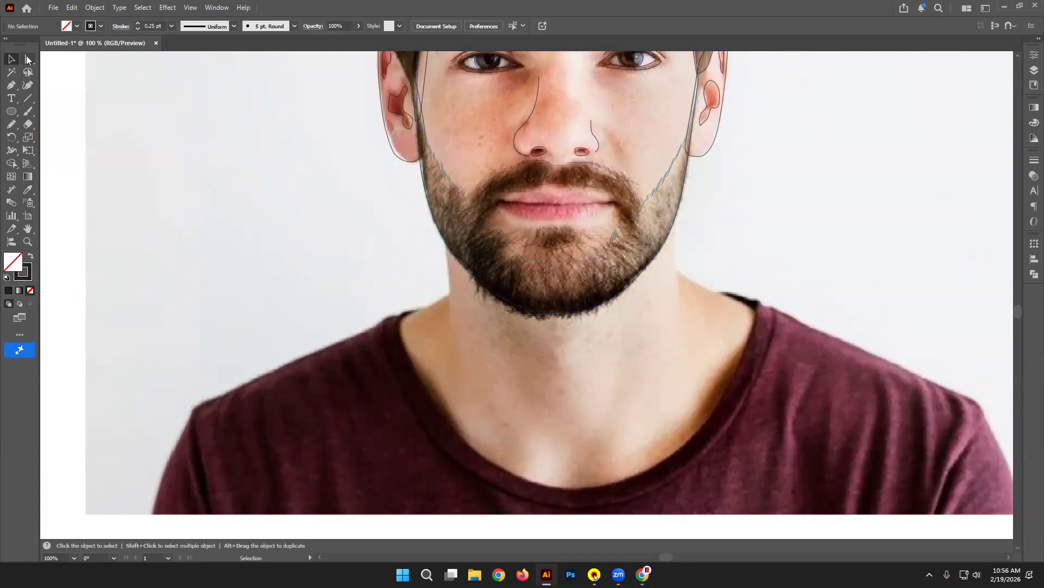
pyautogui.scroll(-2, 684, 470)
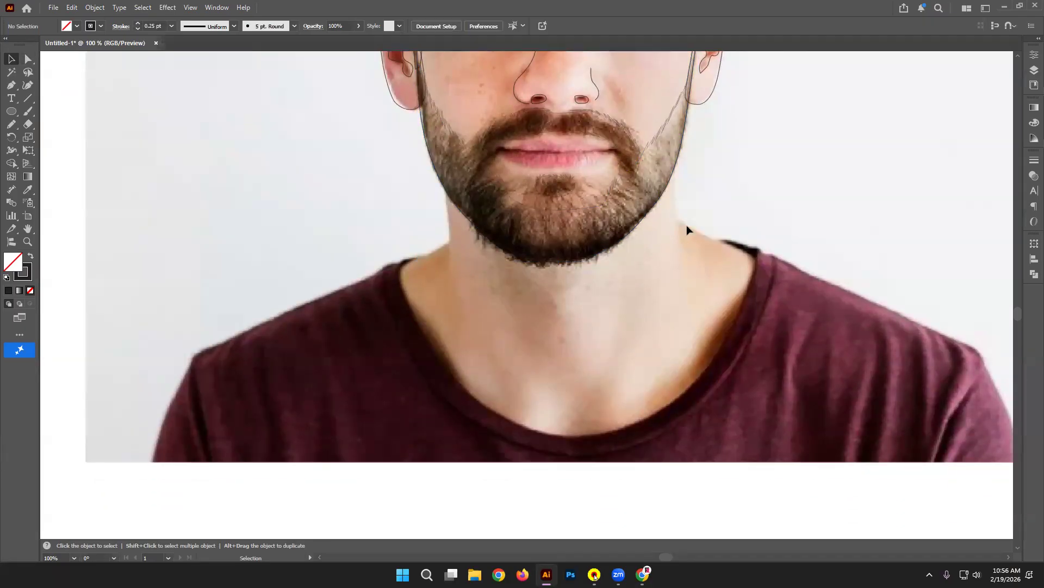
# Step: Trace the neck outline from the left jaw, along the collar and up the right side to the chin
pyautogui.press('p')
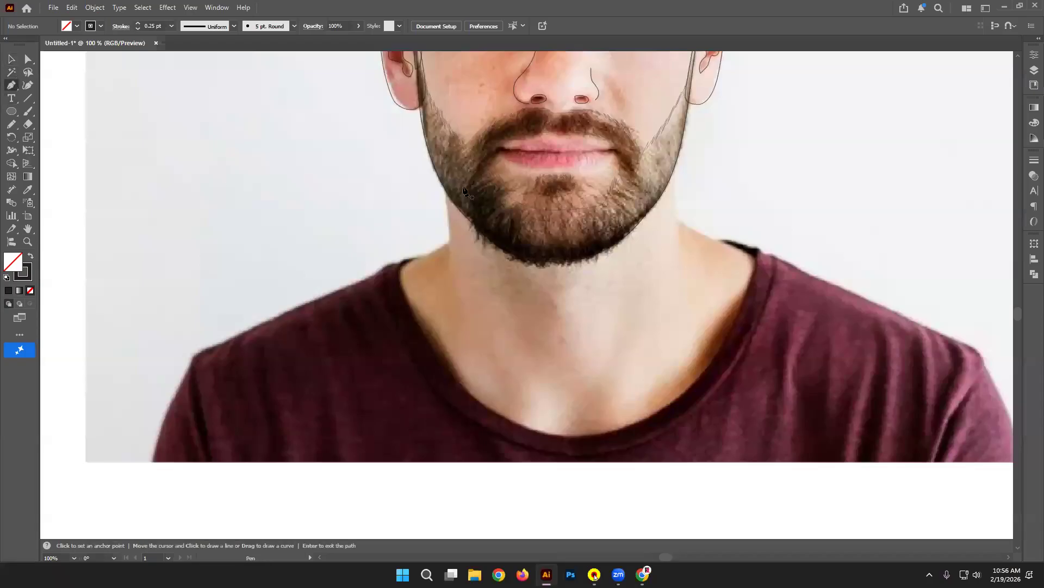
pyautogui.click(447, 175)
pyautogui.click(461, 412)
pyautogui.click(527, 458)
pyautogui.click(675, 452)
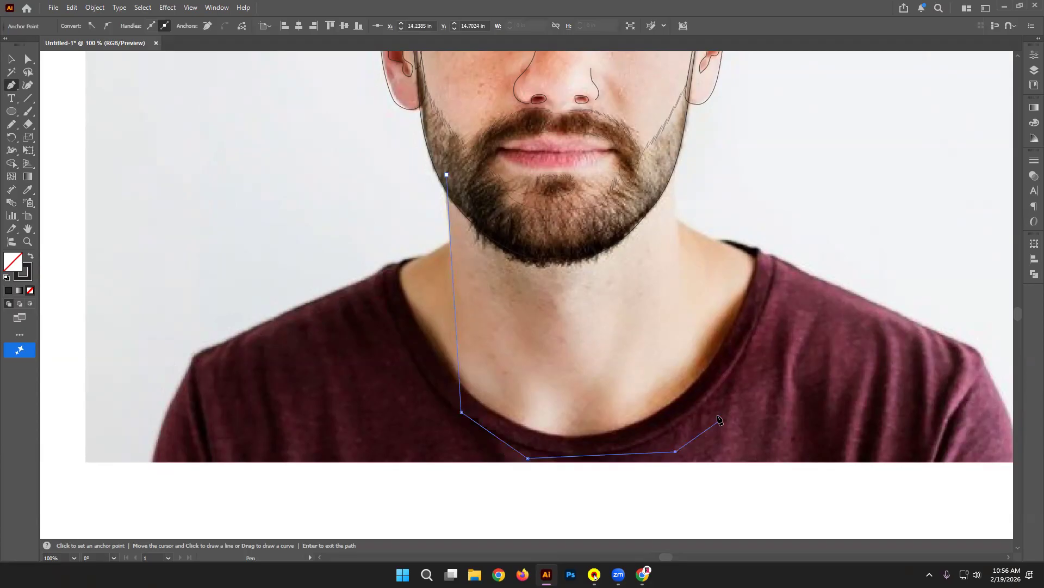
pyautogui.click(710, 417)
pyautogui.moveTo(688, 424); pyautogui.dragTo(673, 159)
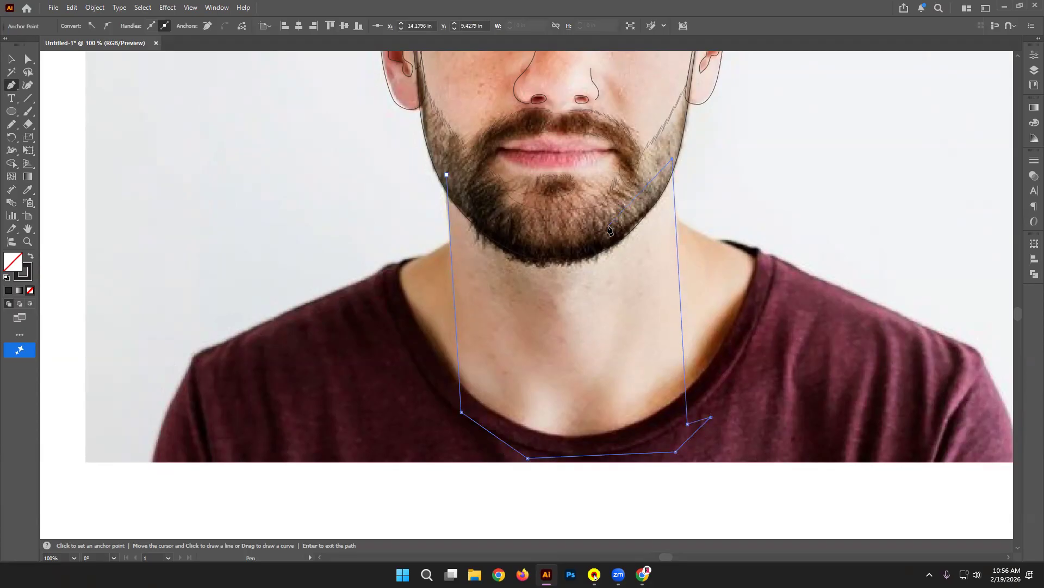
pyautogui.moveTo(506, 228); pyautogui.dragTo(447, 175)
# Step: Draw the U-shaped collar curve from the left shoulder, around the neckline bottom, to the right collar edge
pyautogui.click(455, 236)
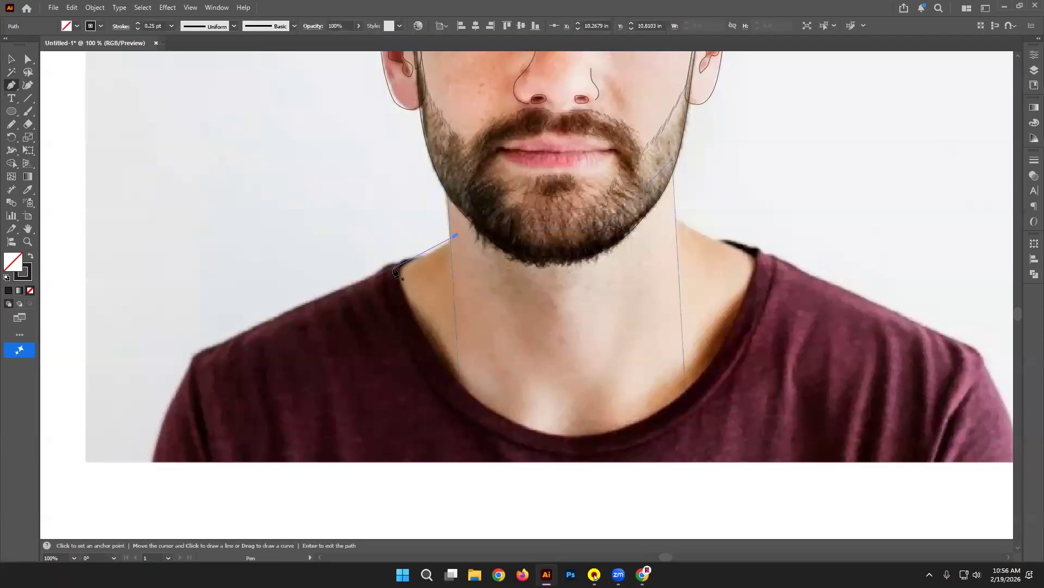
pyautogui.moveTo(396, 270); pyautogui.dragTo(360, 285)
pyautogui.click(407, 407)
pyautogui.moveTo(605, 453); pyautogui.dragTo(652, 443)
pyautogui.moveTo(771, 383); pyautogui.dragTo(780, 356)
pyautogui.moveTo(767, 273); pyautogui.dragTo(764, 260)
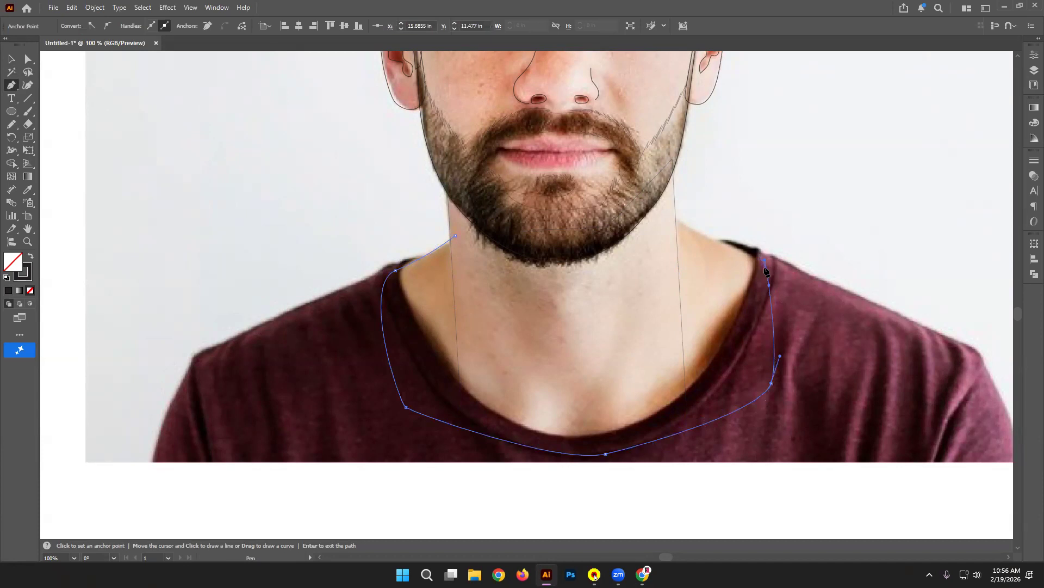
pyautogui.click(763, 266)
pyautogui.click(668, 212)
pyautogui.moveTo(669, 215); pyautogui.dragTo(659, 205)
# Step: Undo the stray short neck segment and start a new curved path from the right collar edge toward the beard
pyautogui.click(766, 272)
pyautogui.hotkey('ctrl', 'z')
pyautogui.hotkey('ctrl', 'z')
pyautogui.hotkey('ctrl', 'z')
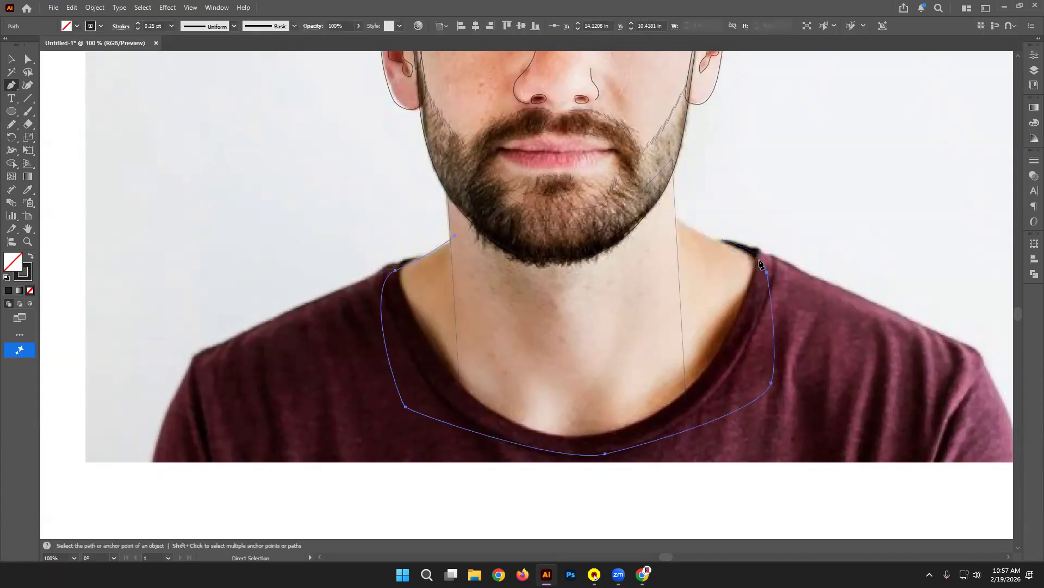
pyautogui.click(759, 259)
pyautogui.moveTo(667, 209); pyautogui.dragTo(642, 183)
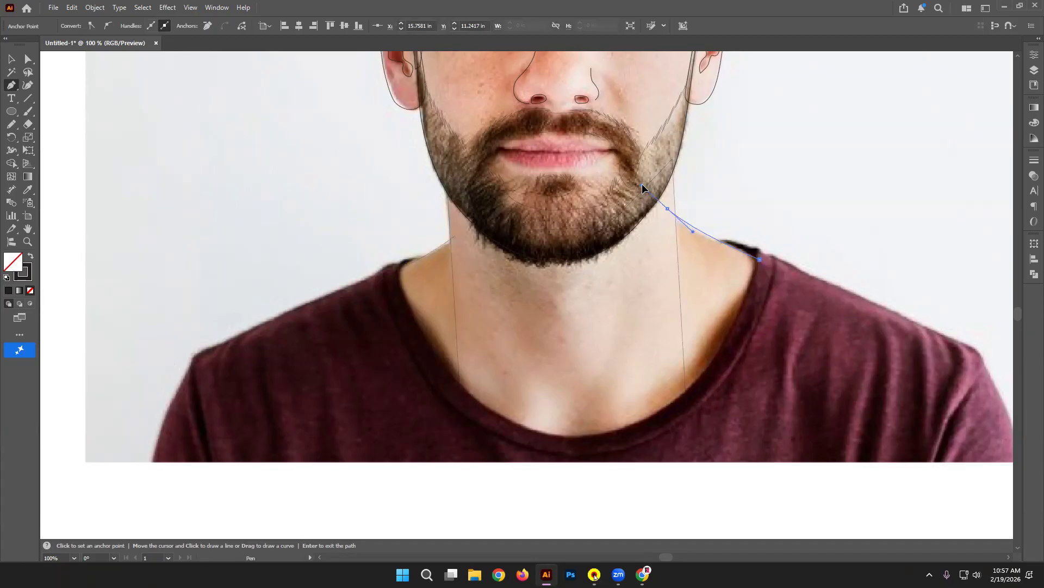
# Step: Close the under-beard neck line with a corner point and a curve along the beard's underside
pyautogui.click(668, 208)
pyautogui.click(622, 259)
pyautogui.moveTo(534, 289); pyautogui.dragTo(518, 277)
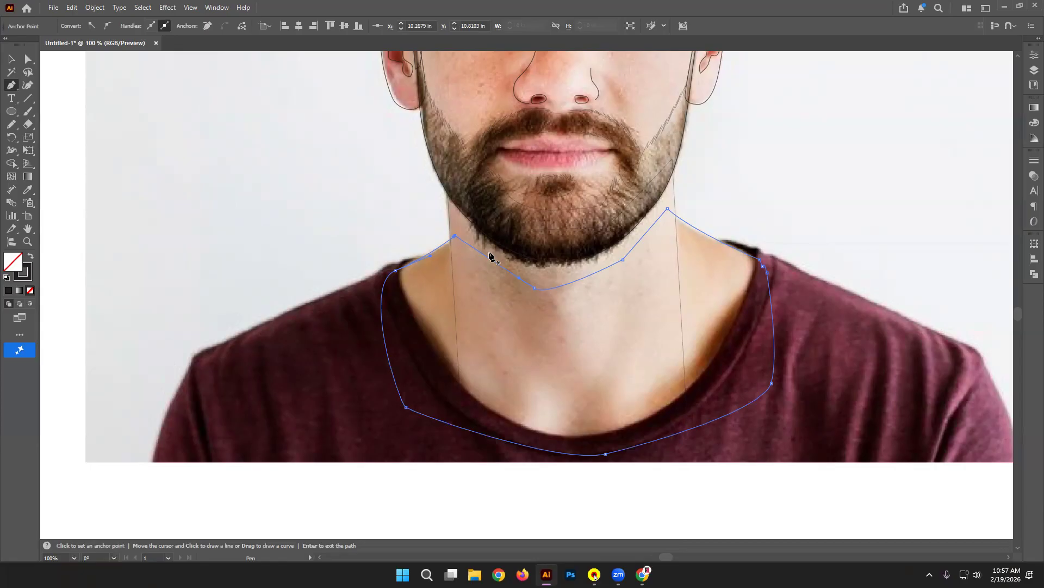
# Step: Trace the left shoulder from the collar down to the shirt's bottom edge, tilting the view to follow it
pyautogui.click(417, 257)
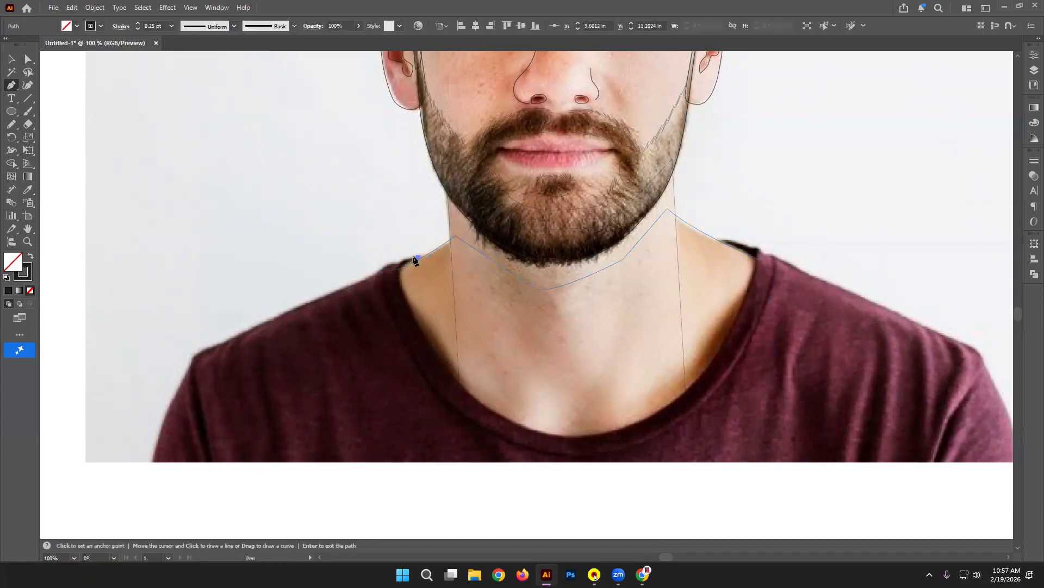
pyautogui.moveTo(372, 274); pyautogui.dragTo(348, 286)
pyautogui.click(197, 352)
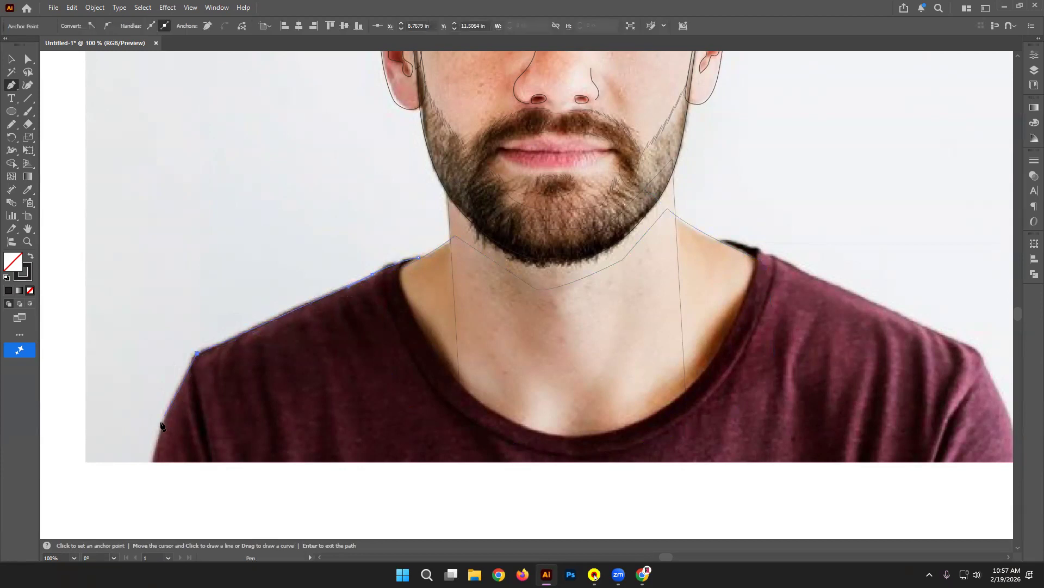
pyautogui.moveTo(153, 461); pyautogui.dragTo(145, 499)
pyautogui.keyDown('alt'); pyautogui.click(154, 460); pyautogui.keyUp('alt')
pyautogui.moveTo(1003, 466); pyautogui.dragTo(867, 465)
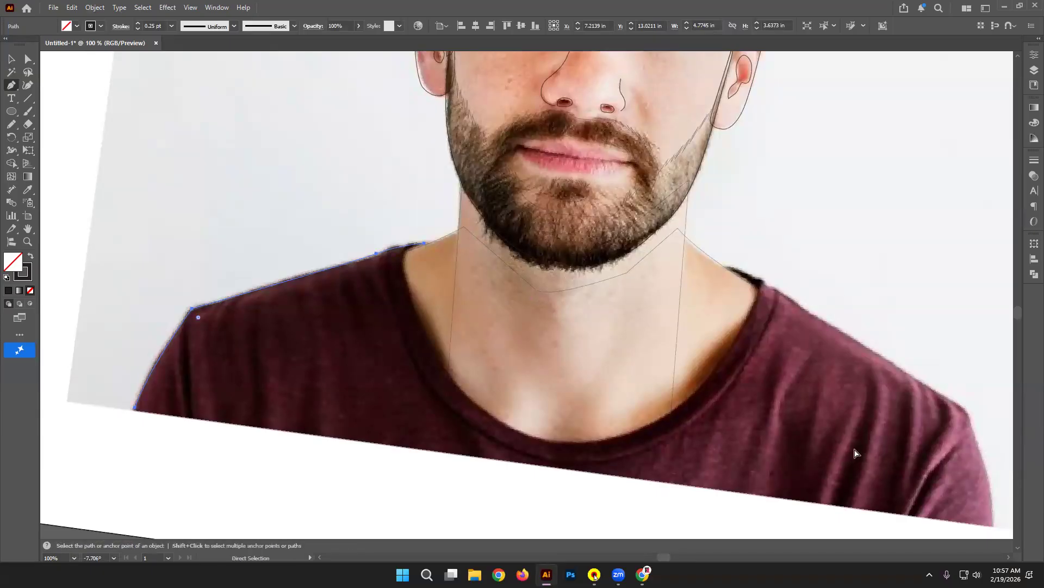
# Step: Continue from the lower-left endpoint with a straight edge to the bottom-right corner
pyautogui.hotkey('ctrl', 'alt')
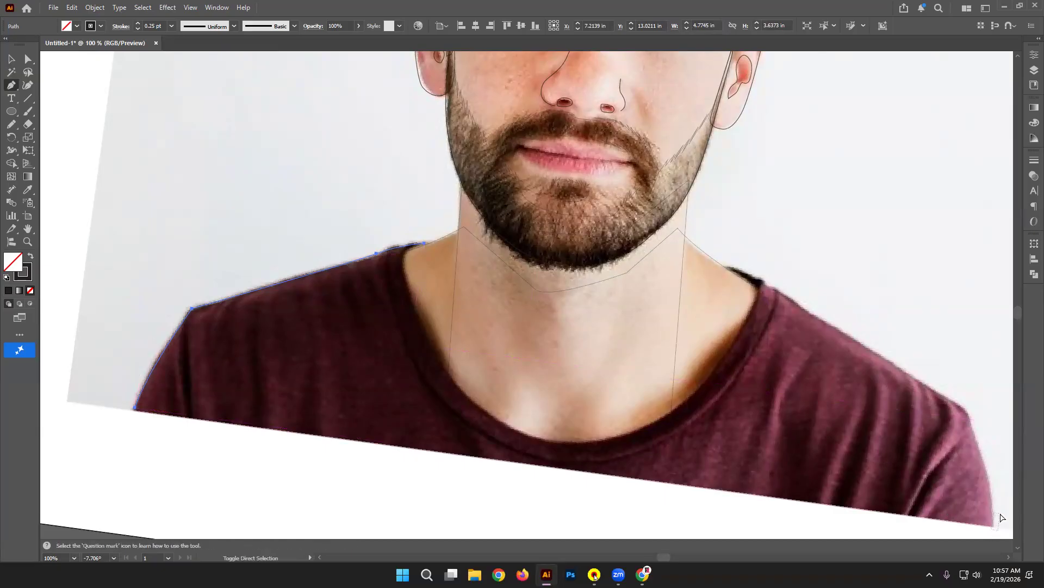
pyautogui.click(134, 410)
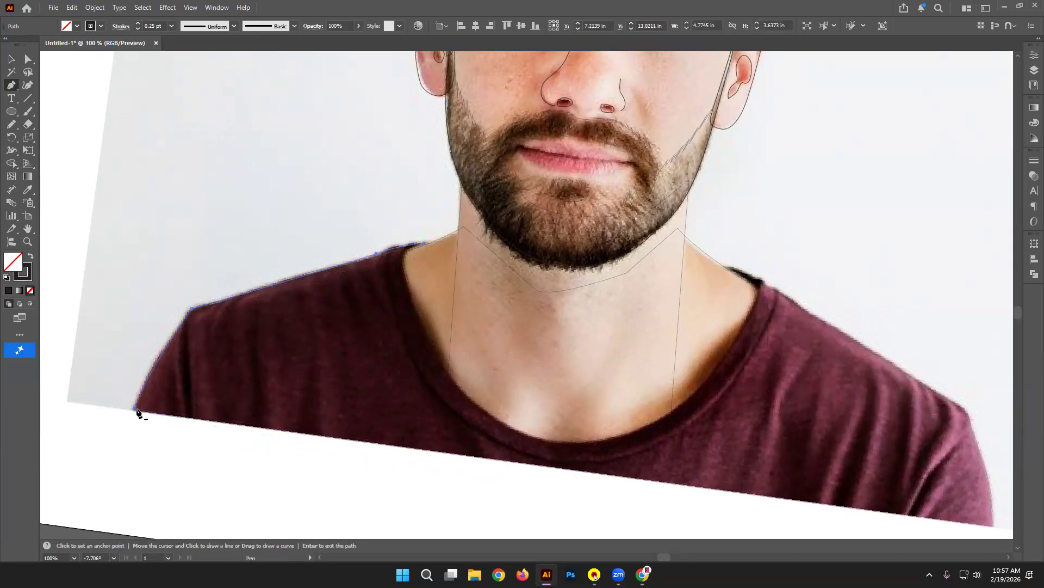
pyautogui.click(135, 408)
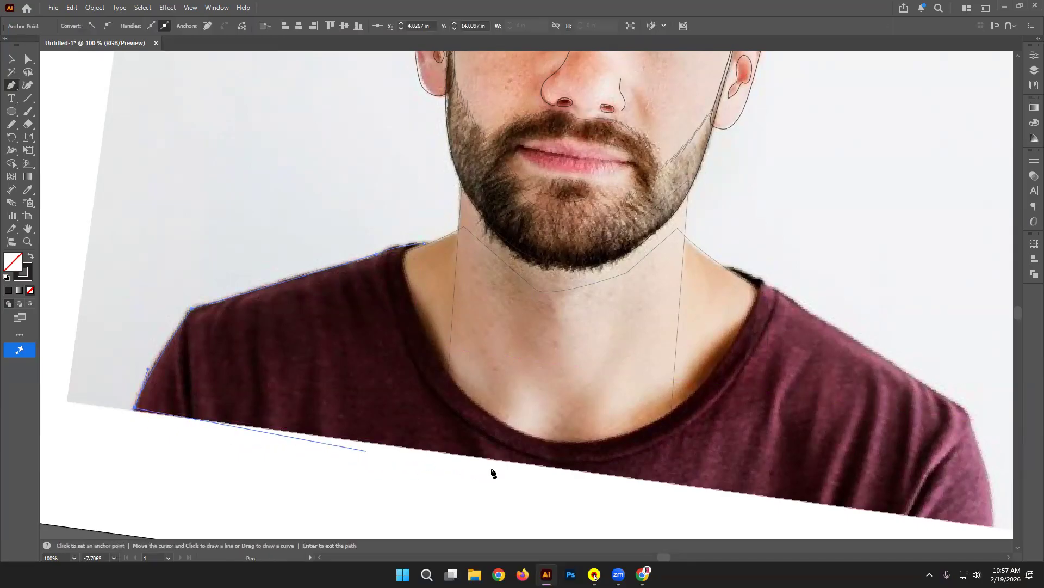
pyautogui.click(993, 526)
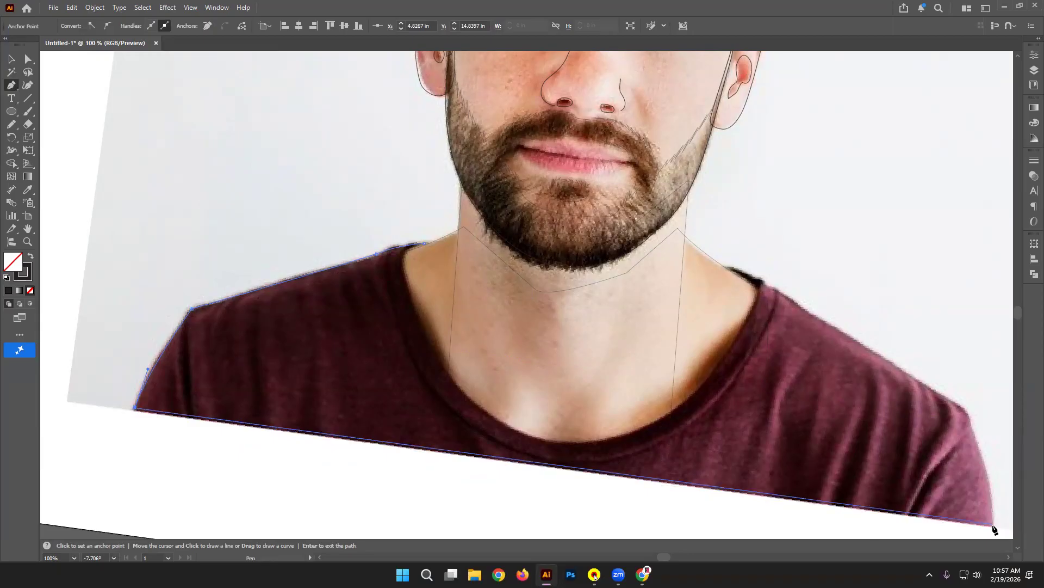
pyautogui.keyDown('shift'); pyautogui.click(993, 526); pyautogui.keyUp('shift')
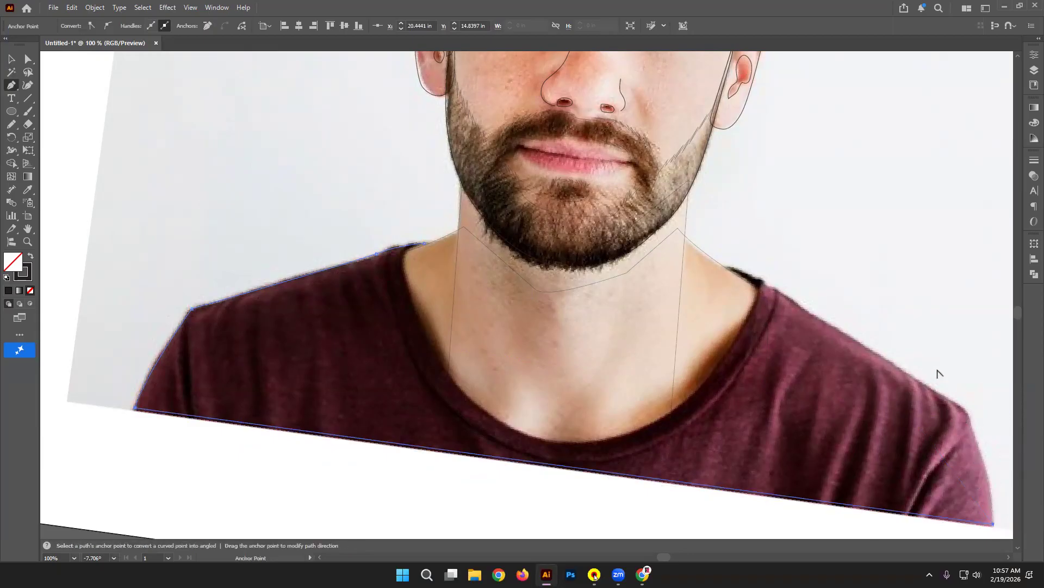
# Step: Reset the view rotation to 0° and bring the shirt's right side into view
pyautogui.hotkey('shift', 'h')
pyautogui.moveTo(973, 397); pyautogui.dragTo(949, 342)
pyautogui.click(107, 554)
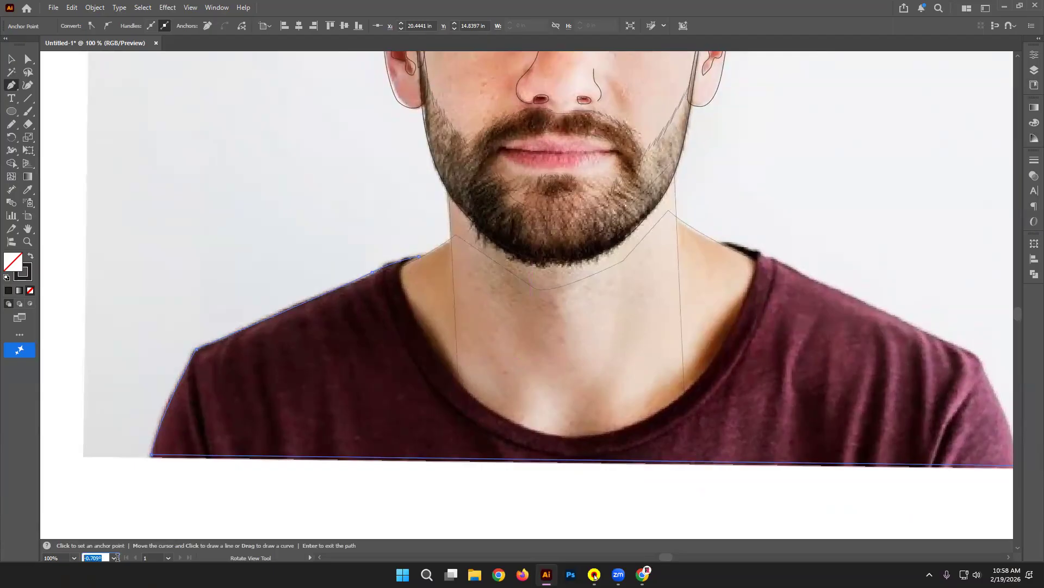
pyautogui.write('0')
pyautogui.press('Return')
pyautogui.moveTo(705, 373); pyautogui.dragTo(501, 348)
# Step: Trace the outline up the right sleeve and across the right shoulder to the neckline corner
pyautogui.click(755, 481)
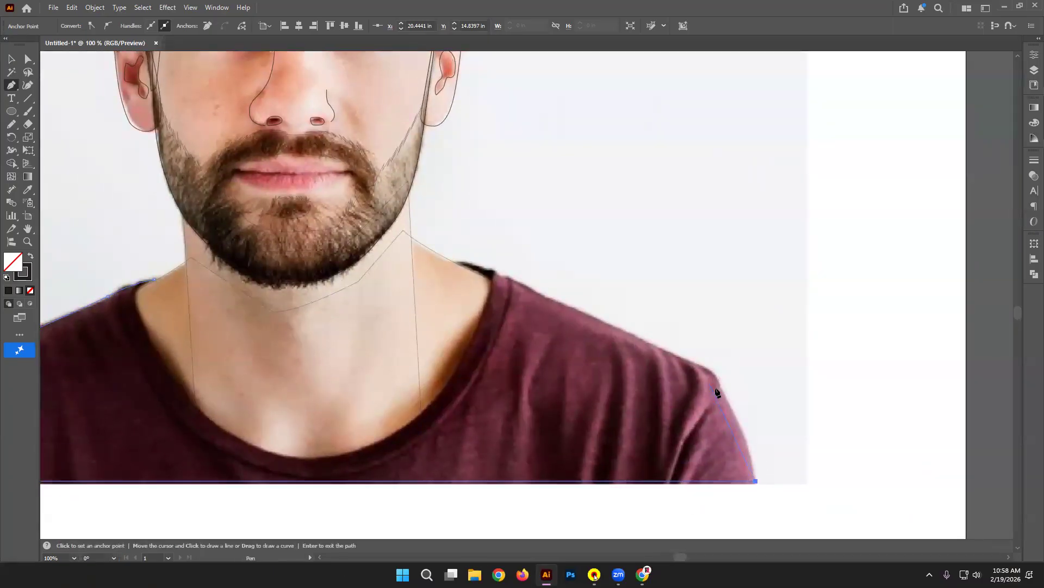
pyautogui.moveTo(718, 384); pyautogui.dragTo(702, 370)
pyautogui.click(648, 340)
pyautogui.click(507, 278)
pyautogui.moveTo(452, 261); pyautogui.dragTo(436, 265)
pyautogui.keyDown('alt'); pyautogui.click(452, 261); pyautogui.keyUp('alt')
# Step: Curve the outline around the collar to the left shoulder, close it at the start point, and deselect
pyautogui.moveTo(493, 280); pyautogui.dragTo(491, 296)
pyautogui.moveTo(470, 347); pyautogui.dragTo(462, 360)
pyautogui.moveTo(443, 397); pyautogui.dragTo(543, 316)
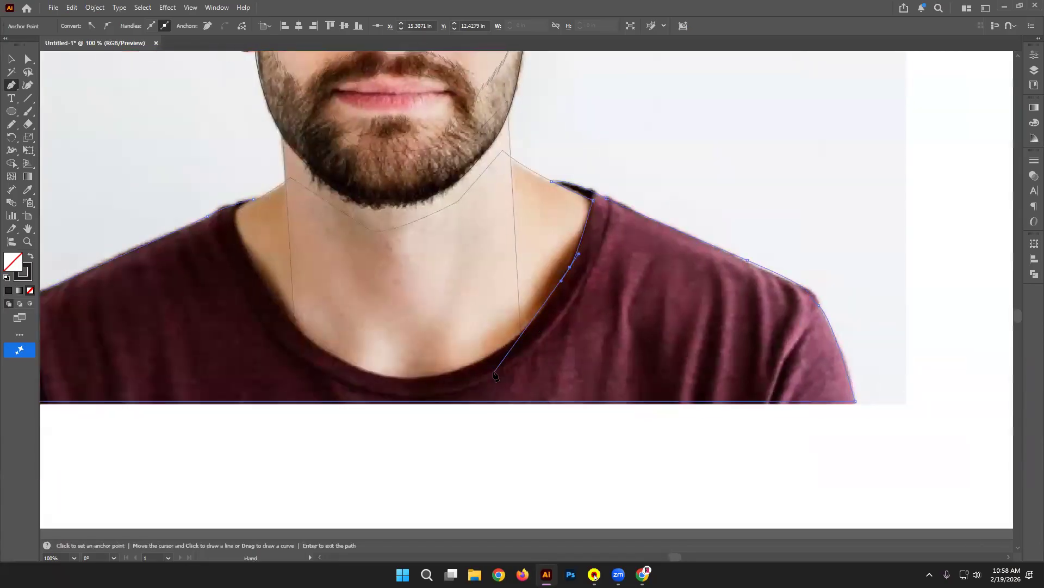
pyautogui.moveTo(489, 357); pyautogui.dragTo(432, 383)
pyautogui.click(373, 373)
pyautogui.moveTo(282, 308); pyautogui.dragTo(258, 267)
pyautogui.moveTo(236, 227); pyautogui.dragTo(235, 211)
pyautogui.click(253, 199)
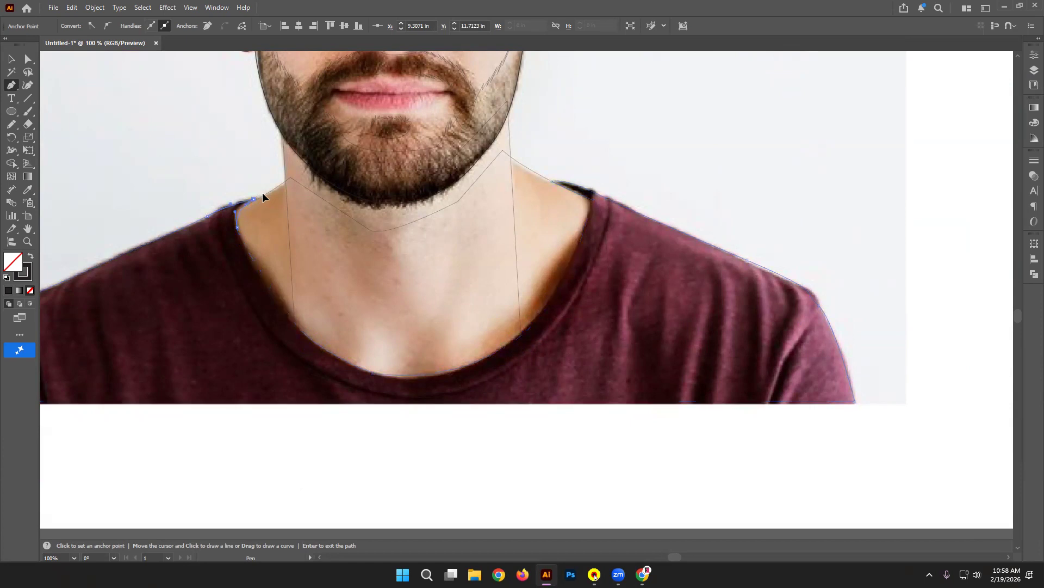
pyautogui.click(11, 58)
pyautogui.click(240, 199)
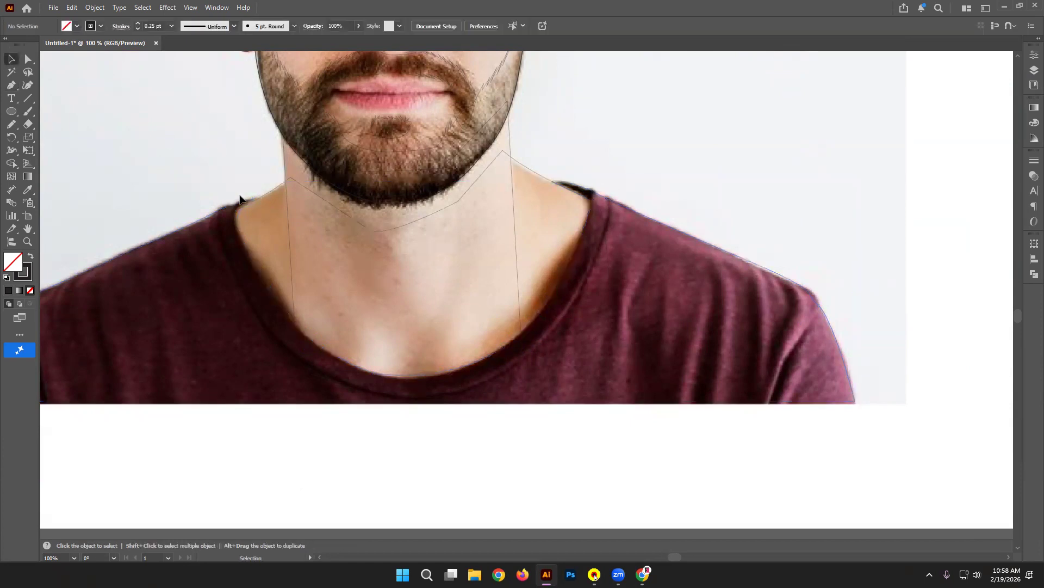
# Step: Draw the outer collar-band curve from the left shoulder around the collar up to the right side
pyautogui.press('p')
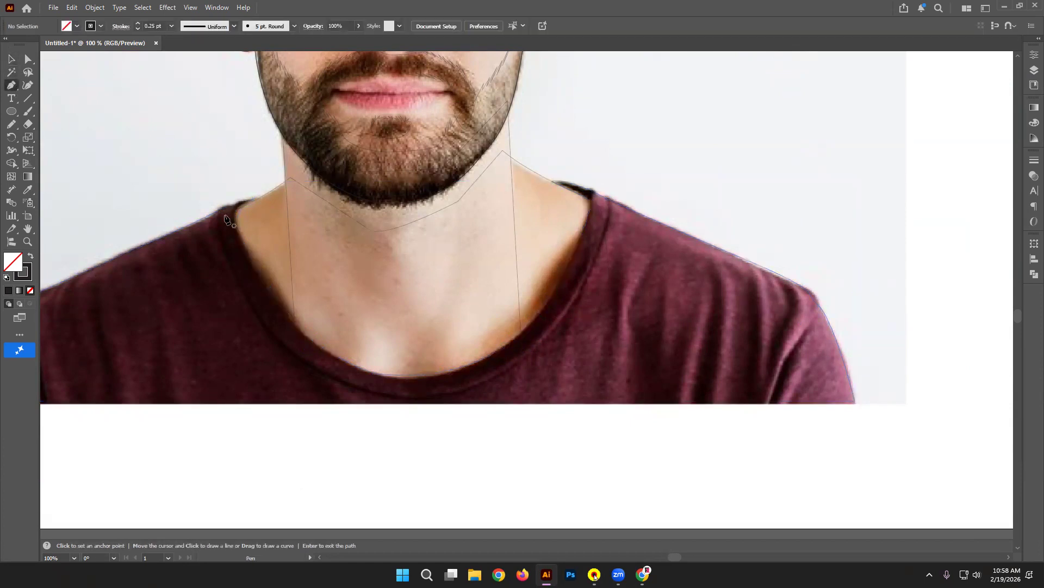
pyautogui.click(205, 193)
pyautogui.moveTo(295, 355); pyautogui.dragTo(351, 396)
pyautogui.moveTo(500, 372); pyautogui.dragTo(566, 325)
pyautogui.moveTo(615, 185); pyautogui.dragTo(630, 96)
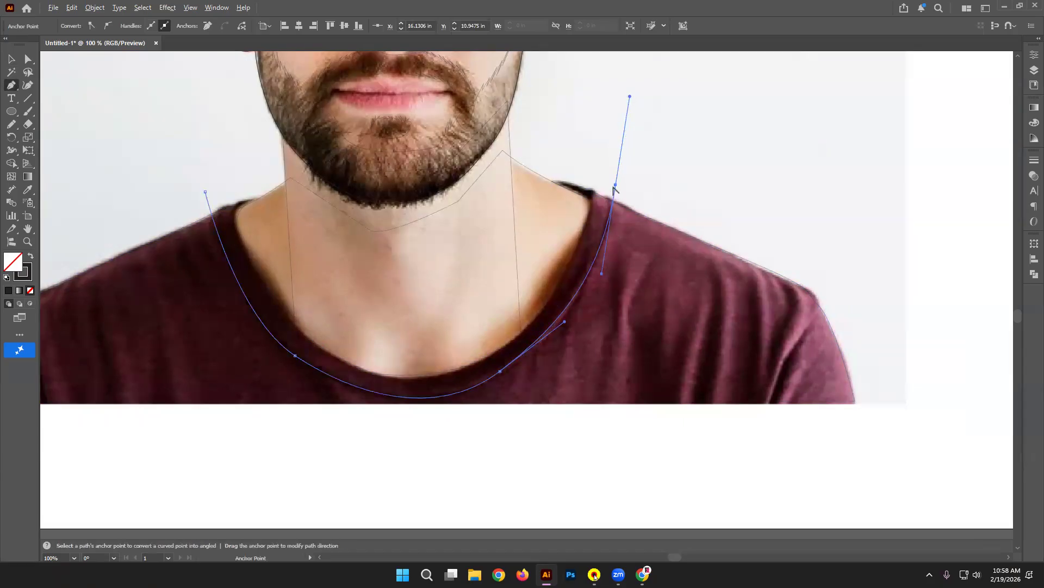
pyautogui.click(616, 185)
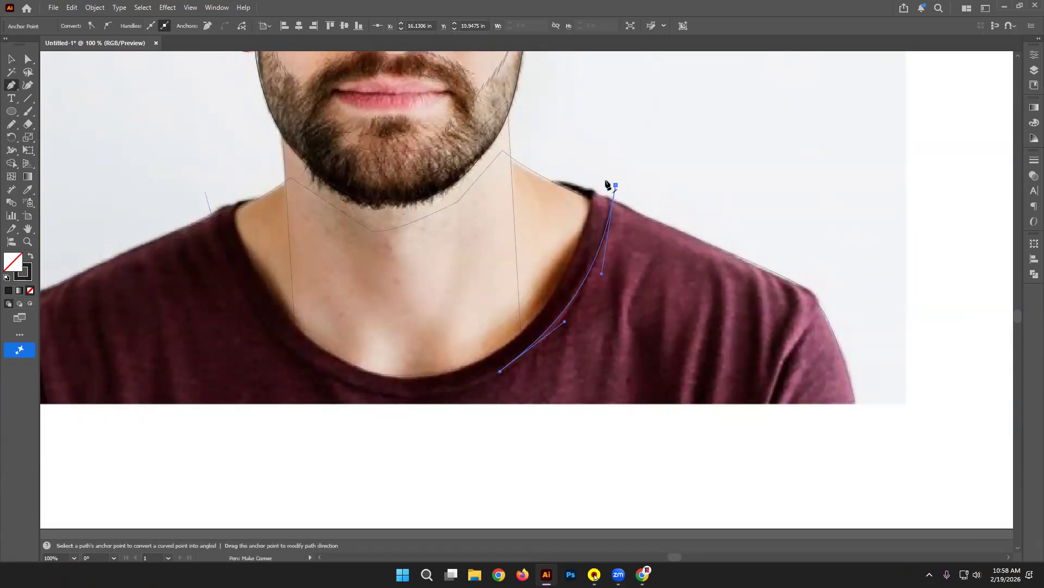
# Step: Trace the band's inner edge along the neckline, close the path, then marquee-select the neck and collar shapes
pyautogui.moveTo(593, 176); pyautogui.dragTo(558, 284)
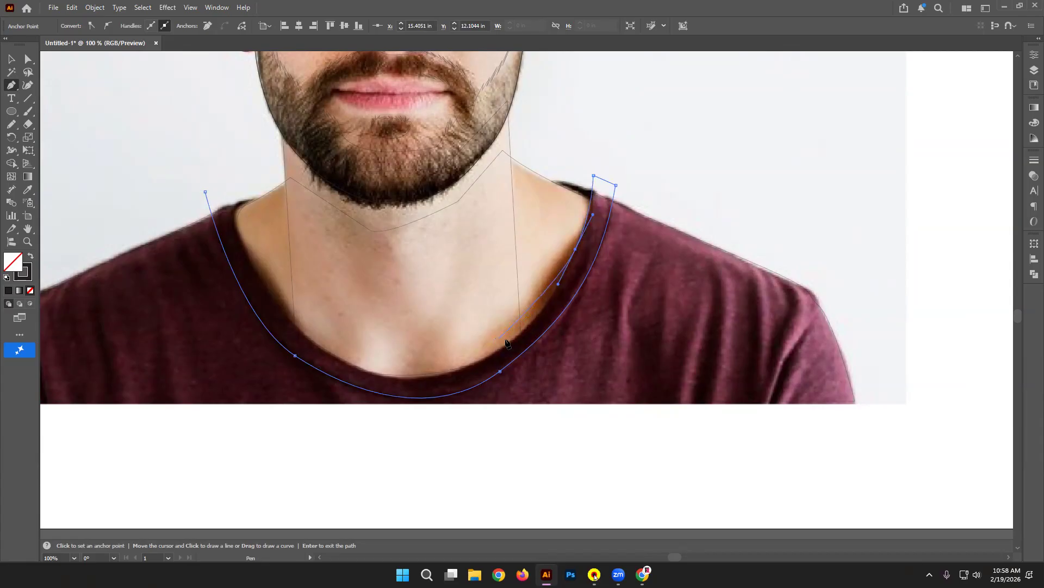
pyautogui.click(483, 330)
pyautogui.moveTo(322, 311); pyautogui.dragTo(286, 292)
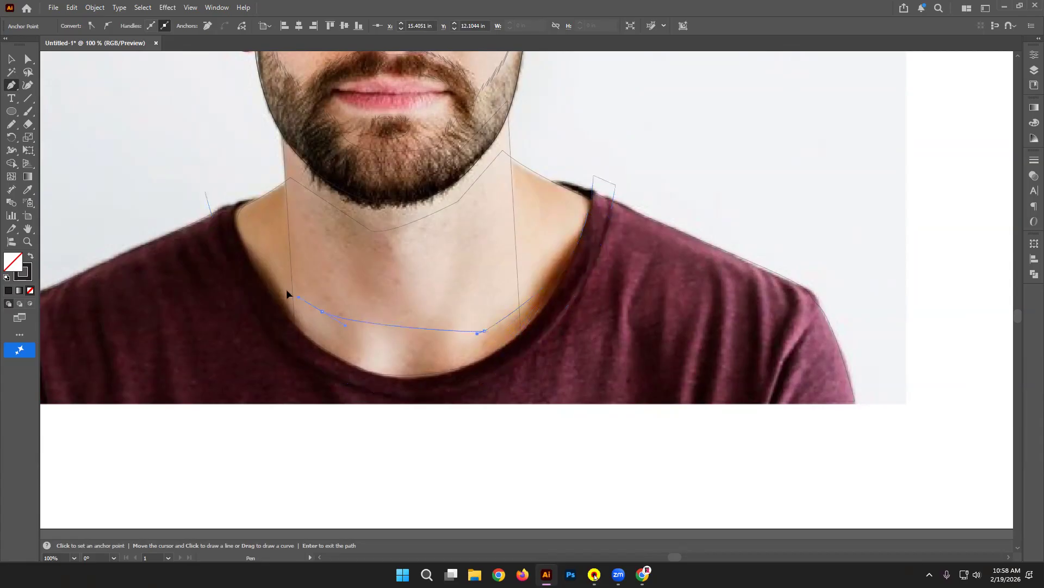
pyautogui.click(250, 210)
pyautogui.moveTo(267, 177); pyautogui.dragTo(244, 166)
pyautogui.click(204, 190)
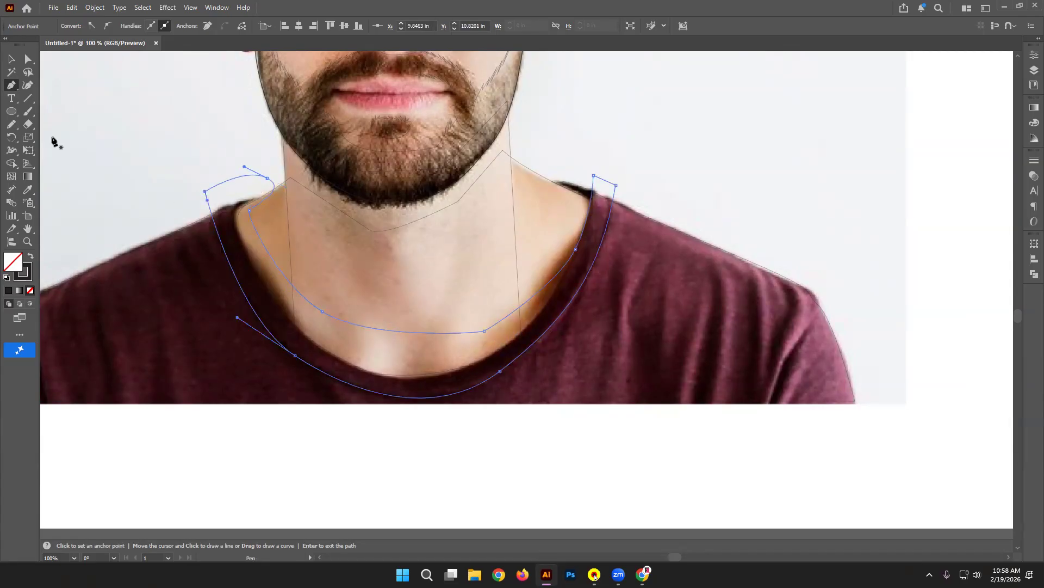
pyautogui.click(11, 59)
pyautogui.click(167, 321)
pyautogui.moveTo(183, 326); pyautogui.dragTo(261, 260)
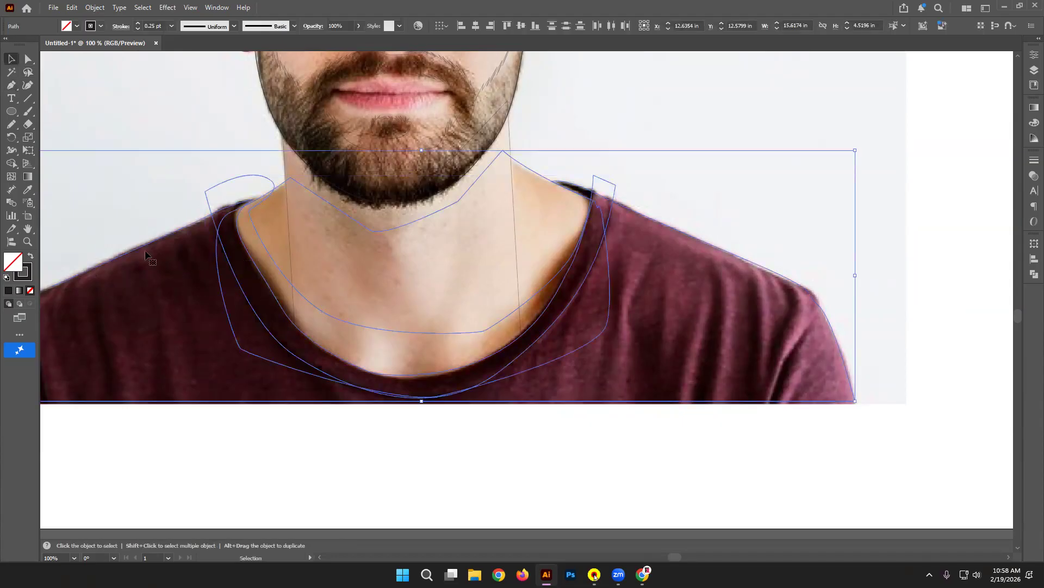
# Step: Merge the neckline region into the neck with Shape Builder and delete the pieces above both shoulders
pyautogui.click(10, 163)
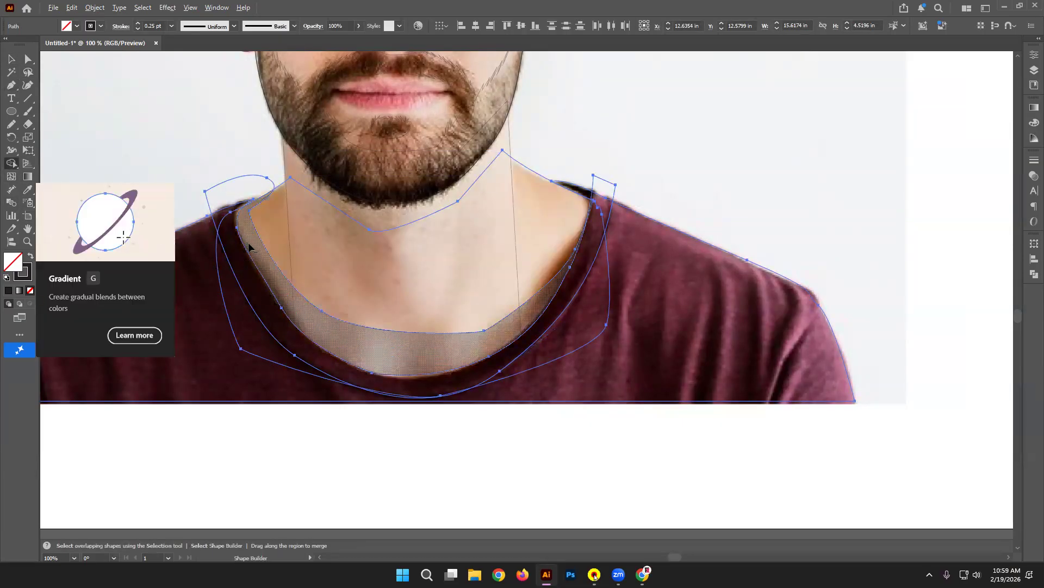
pyautogui.moveTo(251, 249)
pyautogui.mouseDown()
pyautogui.moveTo(325, 224)
pyautogui.moveTo(351, 211)
pyautogui.mouseUp()
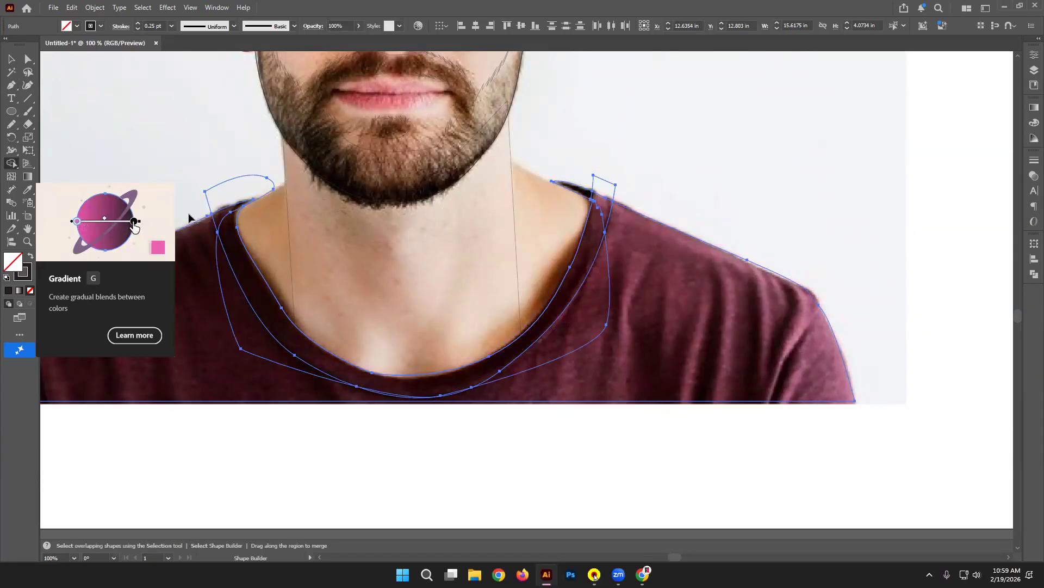
pyautogui.keyDown('alt'); pyautogui.click(601, 182); pyautogui.keyUp('alt')
pyautogui.keyDown('alt'); pyautogui.click(242, 185); pyautogui.keyUp('alt')
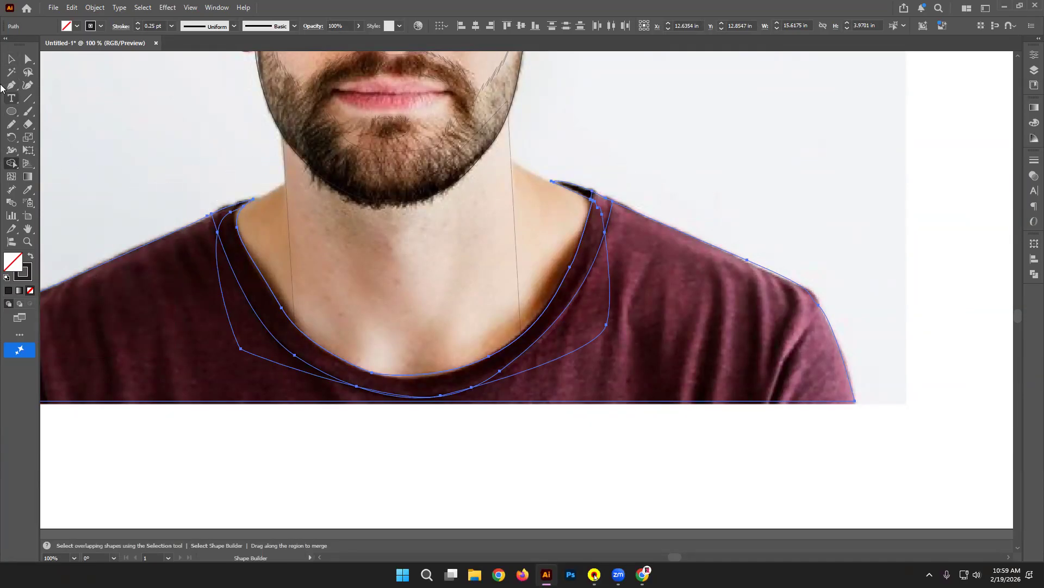
pyautogui.click(11, 58)
pyautogui.click(172, 102)
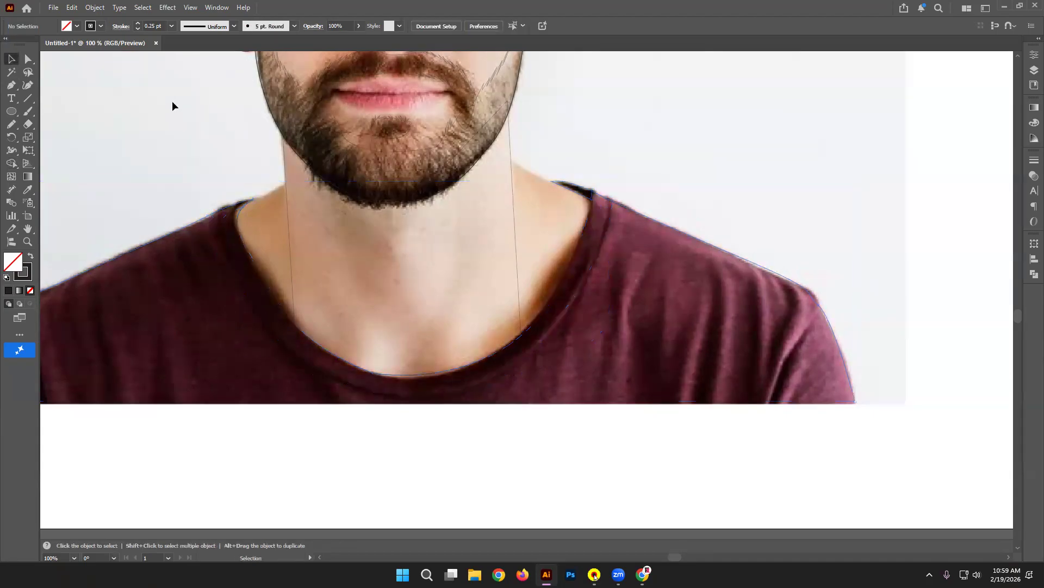
pyautogui.press('space')
pyautogui.moveTo(249, 329); pyautogui.dragTo(409, 263)
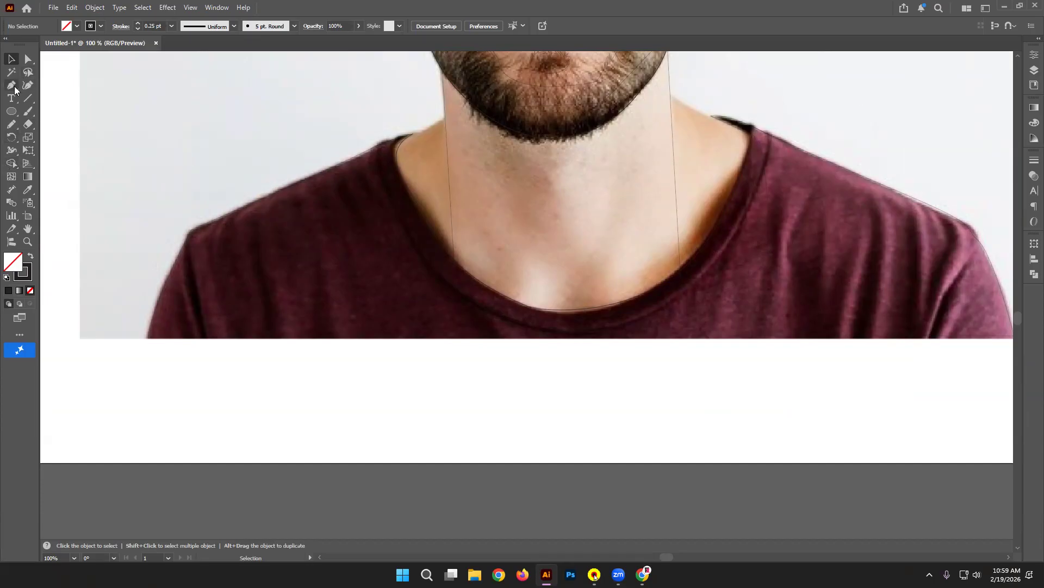
# Step: Pencil-trace closed fold shapes along the left shirt edge and neckline, redrawing one bad stroke
pyautogui.click(11, 124)
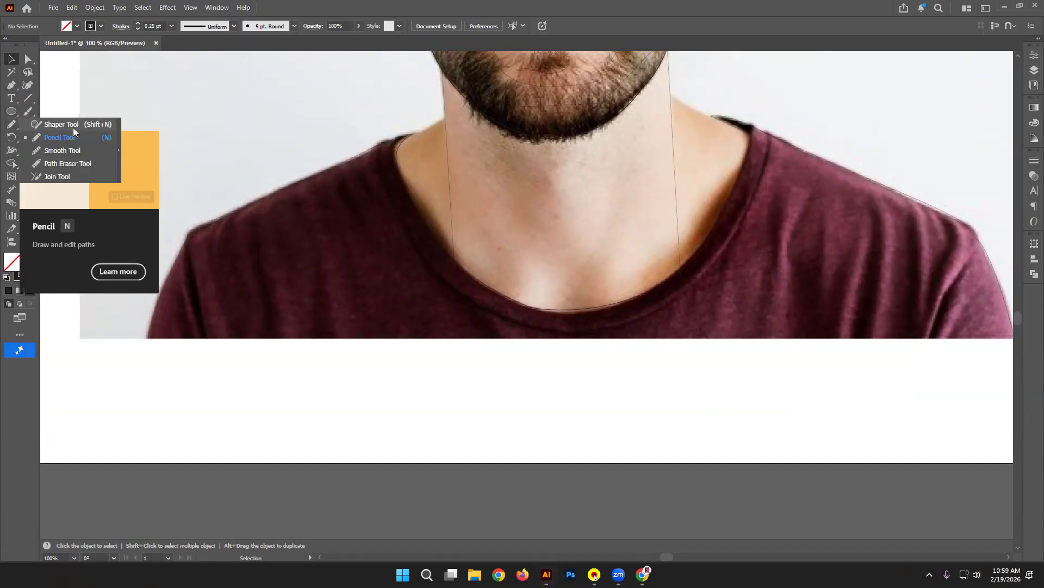
pyautogui.moveTo(185, 297)
pyautogui.mouseDown()
pyautogui.moveTo(202, 335)
pyautogui.moveTo(185, 251)
pyautogui.mouseUp()
pyautogui.moveTo(253, 230)
pyautogui.mouseDown()
pyautogui.moveTo(260, 298)
pyautogui.moveTo(276, 310)
pyautogui.moveTo(246, 221)
pyautogui.moveTo(234, 217)
pyautogui.moveTo(273, 329)
pyautogui.moveTo(266, 220)
pyautogui.moveTo(254, 222)
pyautogui.moveTo(327, 333)
pyautogui.mouseUp()
pyautogui.hotkey('ctrl', 'z')
pyautogui.moveTo(297, 203); pyautogui.dragTo(301, 208)
pyautogui.moveTo(357, 241)
pyautogui.mouseDown()
pyautogui.moveTo(359, 231)
pyautogui.moveTo(356, 242)
pyautogui.mouseUp()
pyautogui.moveTo(461, 302)
pyautogui.mouseDown()
pyautogui.moveTo(489, 333)
pyautogui.moveTo(461, 303)
pyautogui.mouseUp()
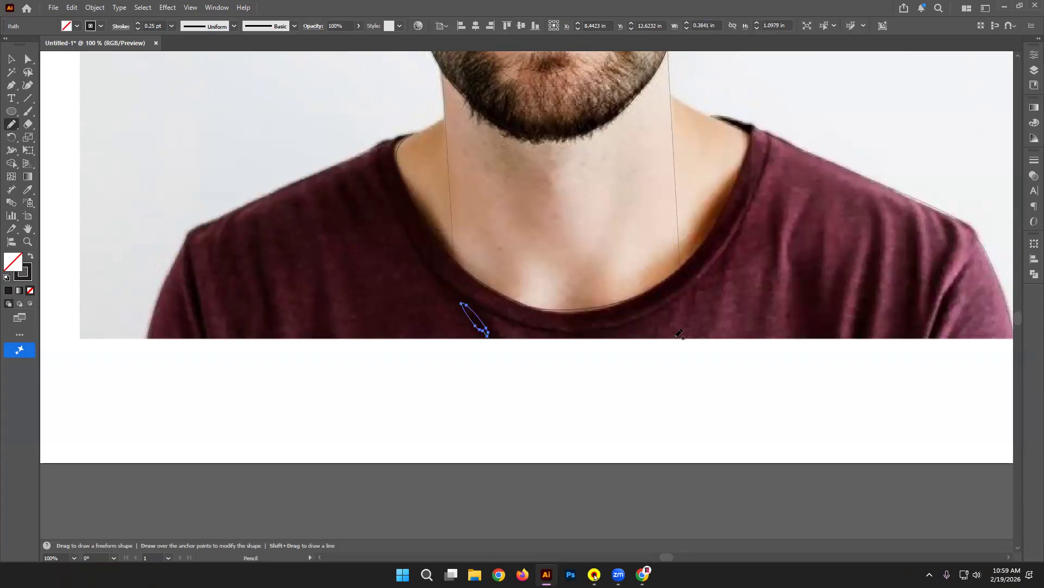
# Step: Trace the fold shapes on the right shoulder and down the right sleeve, then zoom out
pyautogui.moveTo(819, 237)
pyautogui.mouseDown()
pyautogui.moveTo(810, 333)
pyautogui.moveTo(802, 278)
pyautogui.moveTo(818, 238)
pyautogui.moveTo(870, 327)
pyautogui.mouseUp()
pyautogui.moveTo(877, 202)
pyautogui.mouseDown()
pyautogui.moveTo(868, 222)
pyautogui.moveTo(900, 335)
pyautogui.mouseUp()
pyautogui.moveTo(905, 218)
pyautogui.mouseDown()
pyautogui.moveTo(948, 249)
pyautogui.moveTo(936, 310)
pyautogui.moveTo(945, 221)
pyautogui.mouseUp()
pyautogui.moveTo(963, 268)
pyautogui.mouseDown()
pyautogui.moveTo(934, 335)
pyautogui.moveTo(943, 325)
pyautogui.mouseUp()
pyautogui.moveTo(968, 265); pyautogui.dragTo(966, 266)
pyautogui.press('v')
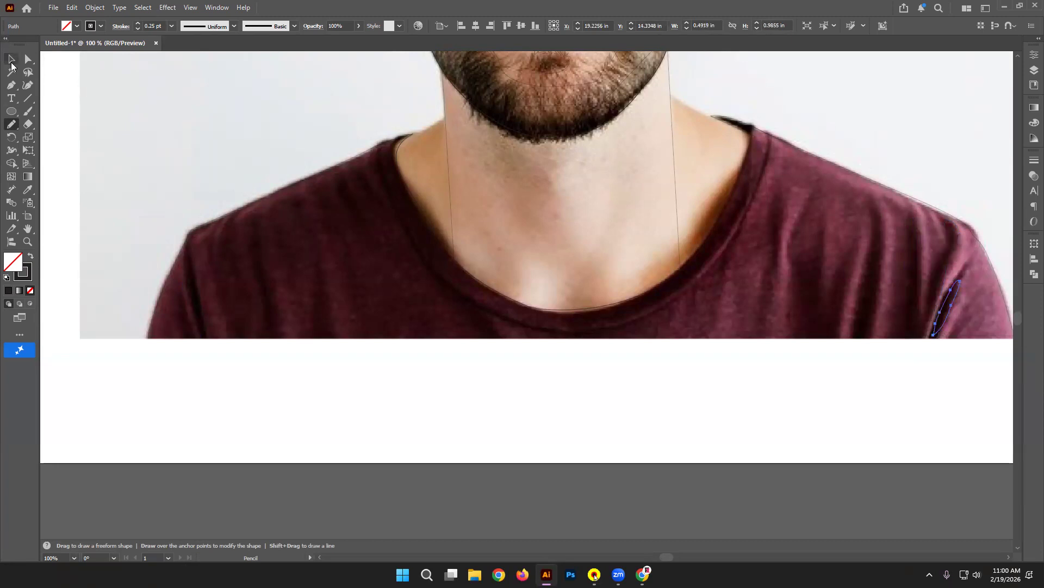
pyautogui.click(554, 442)
pyautogui.hotkey('ctrl', '-')
pyautogui.hotkey('ctrl', '-')
pyautogui.hotkey('ctrl', '-')
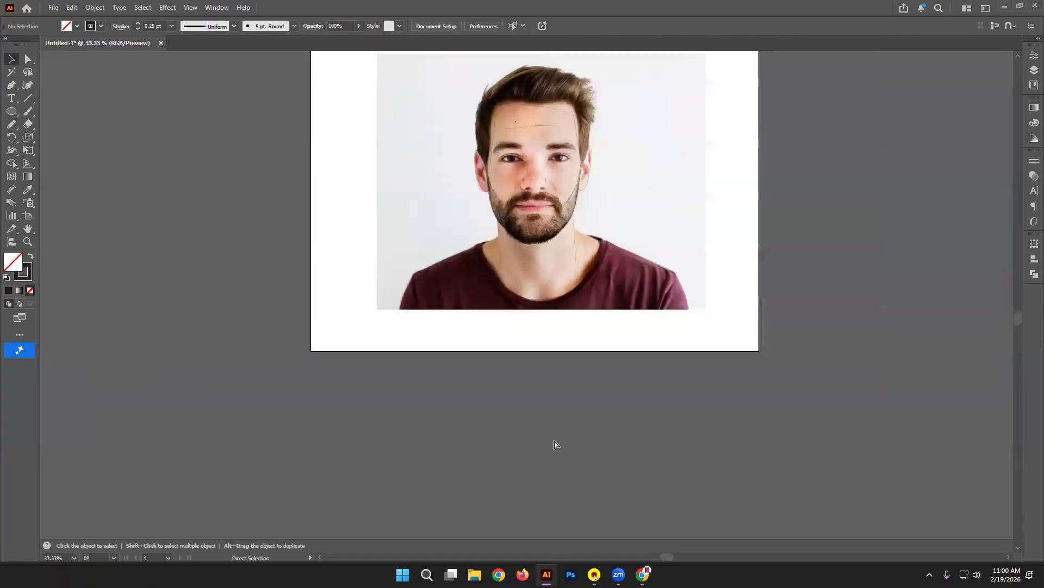
# Step: Trim Artboard 1's edges in to fit tightly around the photo
pyautogui.moveTo(753, 159); pyautogui.dragTo(593, 243)
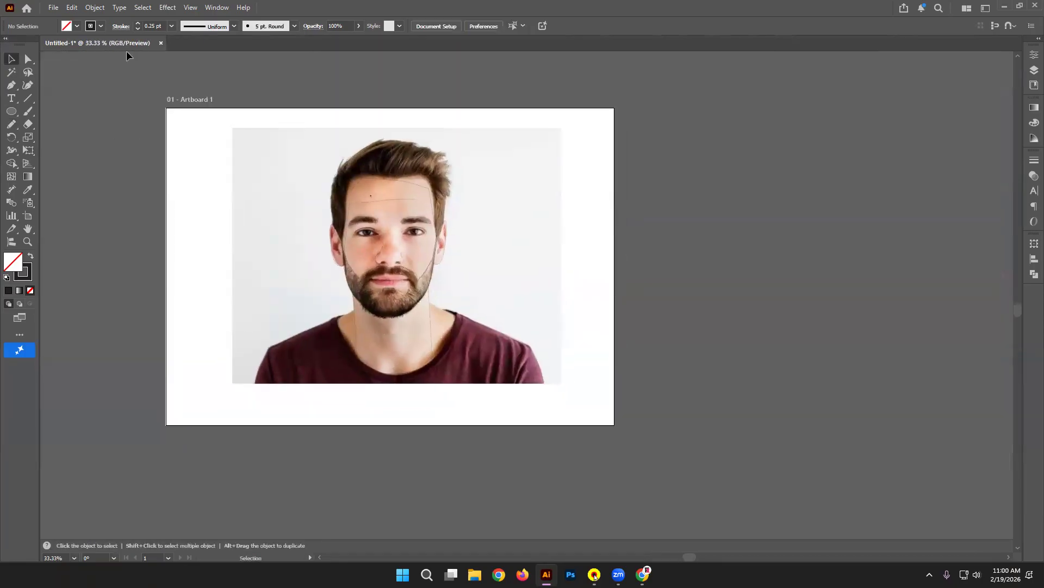
pyautogui.hotkey('shift', 'o')
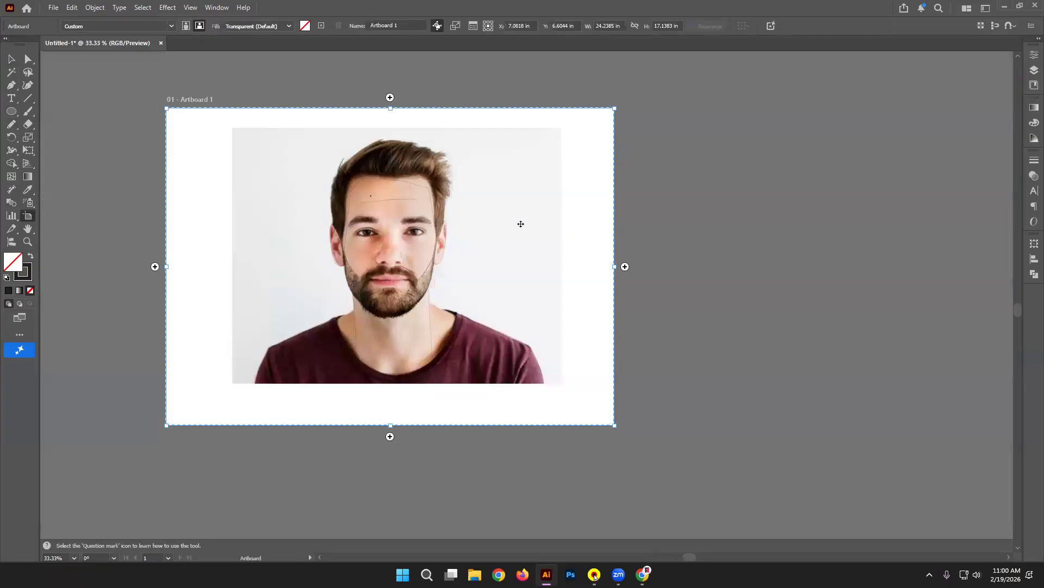
pyautogui.moveTo(614, 266); pyautogui.dragTo(575, 267)
pyautogui.moveTo(166, 266); pyautogui.dragTo(220, 267)
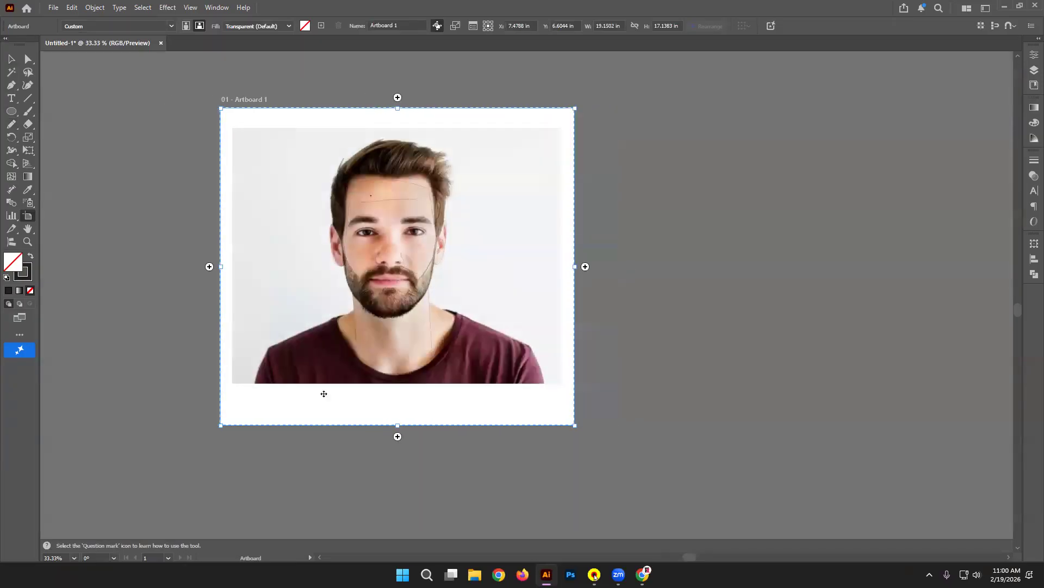
pyautogui.moveTo(396, 426); pyautogui.dragTo(397, 395)
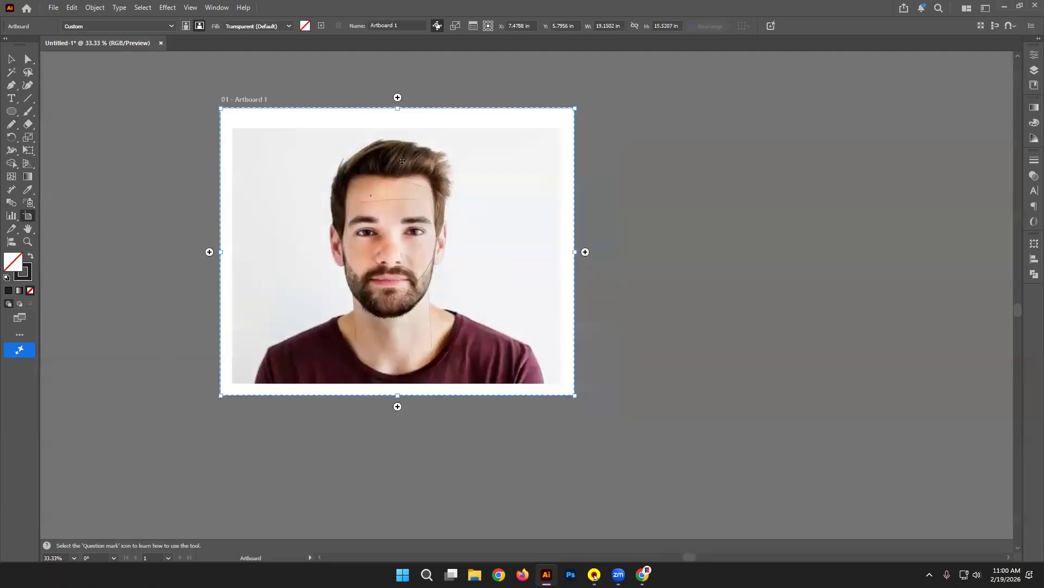
pyautogui.moveTo(400, 107); pyautogui.dragTo(400, 115)
# Step: Add Artboard 2 to the right and Alt-drag a copy of the traced outlines onto it
pyautogui.click(585, 255)
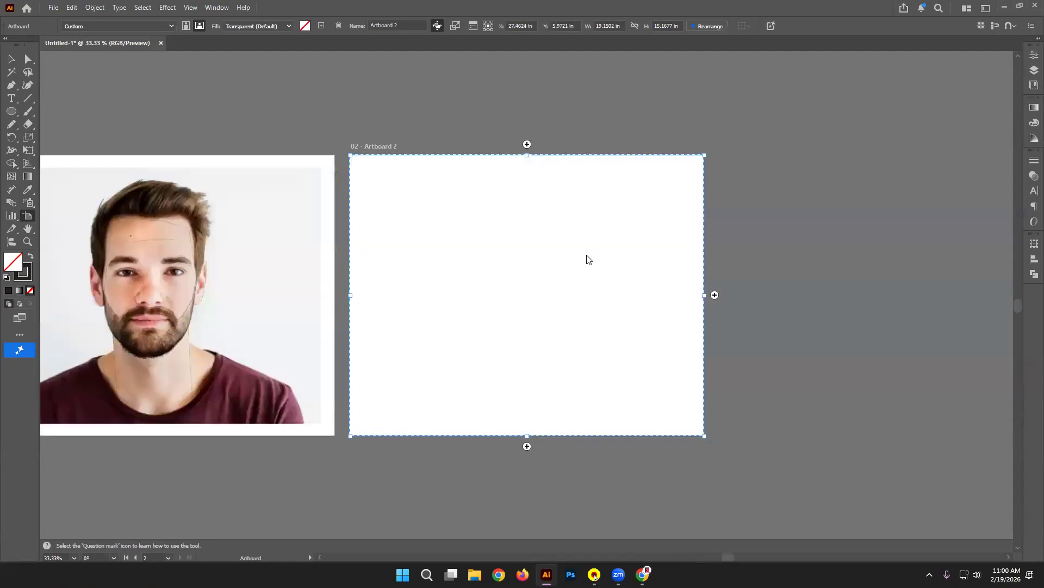
pyautogui.click(12, 59)
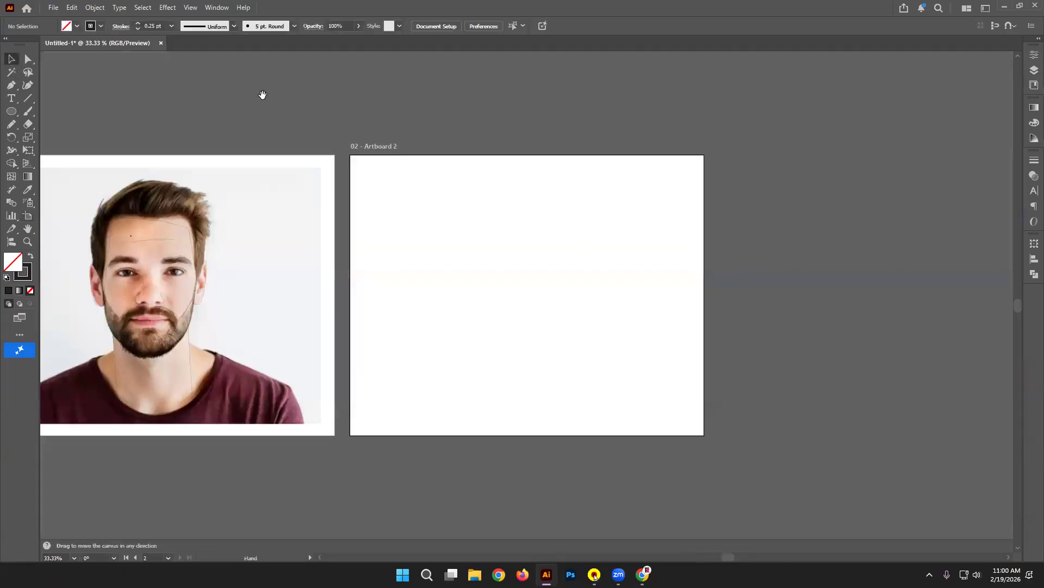
pyautogui.moveTo(261, 95); pyautogui.dragTo(411, 117)
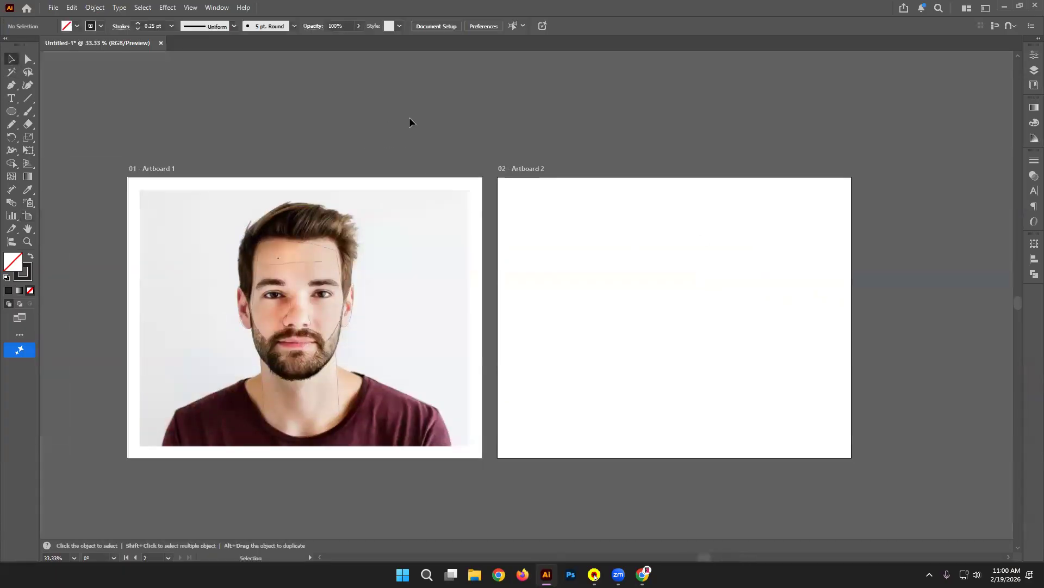
pyautogui.moveTo(366, 474); pyautogui.dragTo(463, 508)
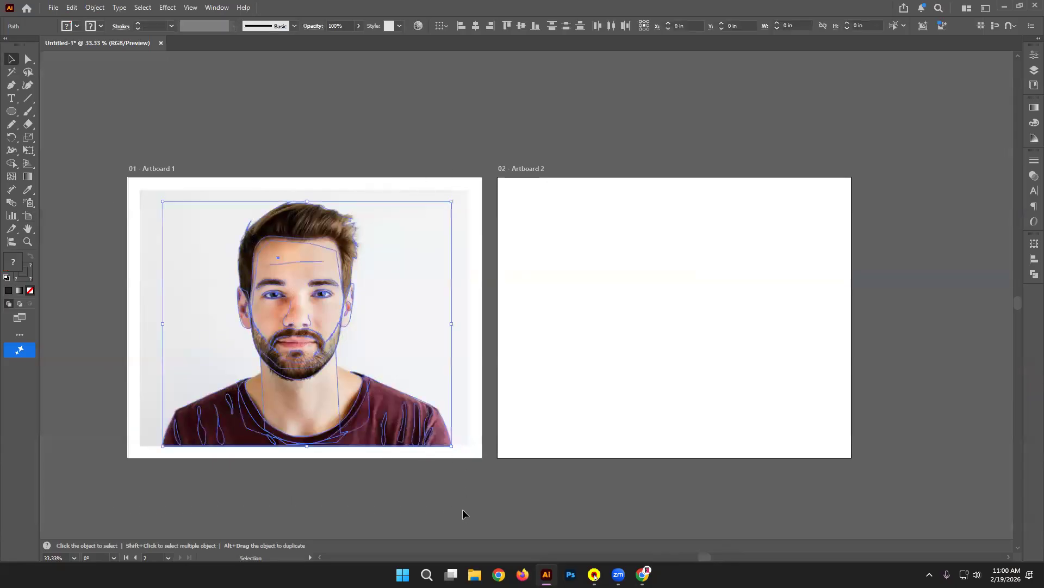
pyautogui.moveTo(356, 402)
pyautogui.mouseDown()
pyautogui.moveTo(756, 401)
pyautogui.moveTo(731, 404)
pyautogui.mouseUp()
pyautogui.click(931, 353)
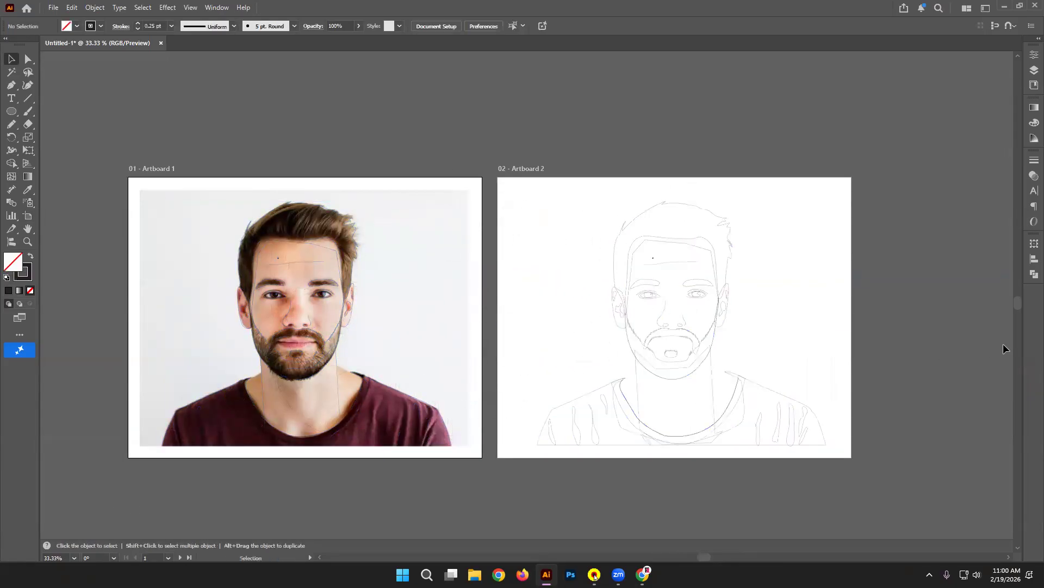
# Step: Fill the copied hair outline near-black with the Eyedropper sampled from the photo's hair
pyautogui.hotkey('ctrl', '+')
pyautogui.moveTo(876, 186); pyautogui.dragTo(858, 183)
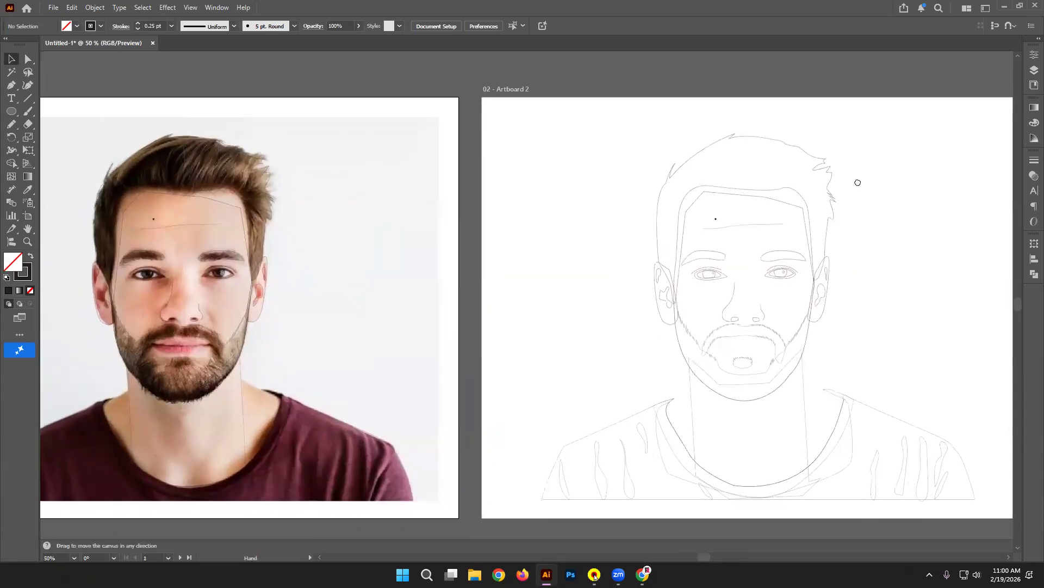
pyautogui.click(819, 167)
pyautogui.click(29, 191)
pyautogui.click(163, 150)
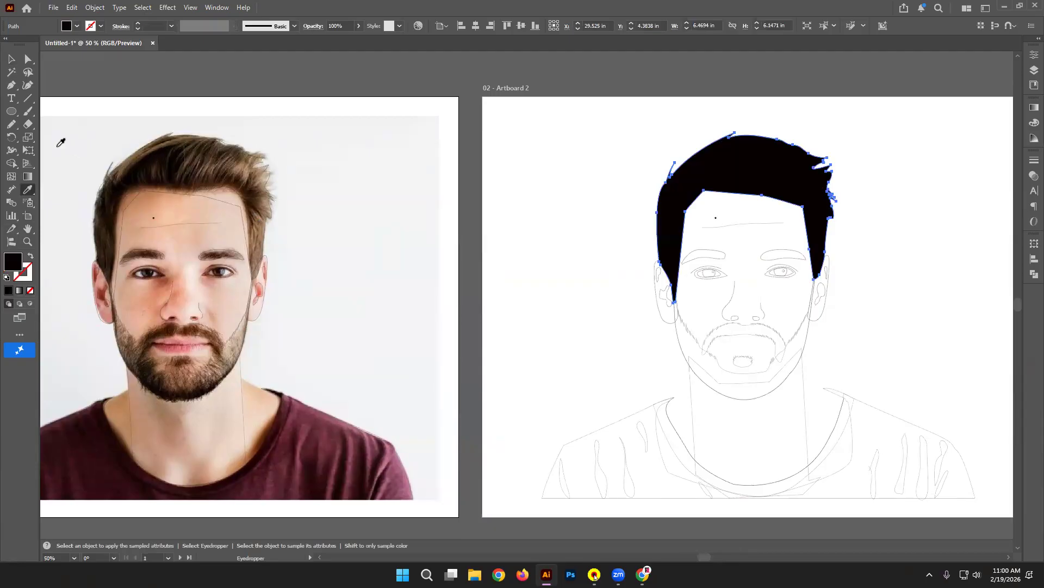
pyautogui.click(181, 153)
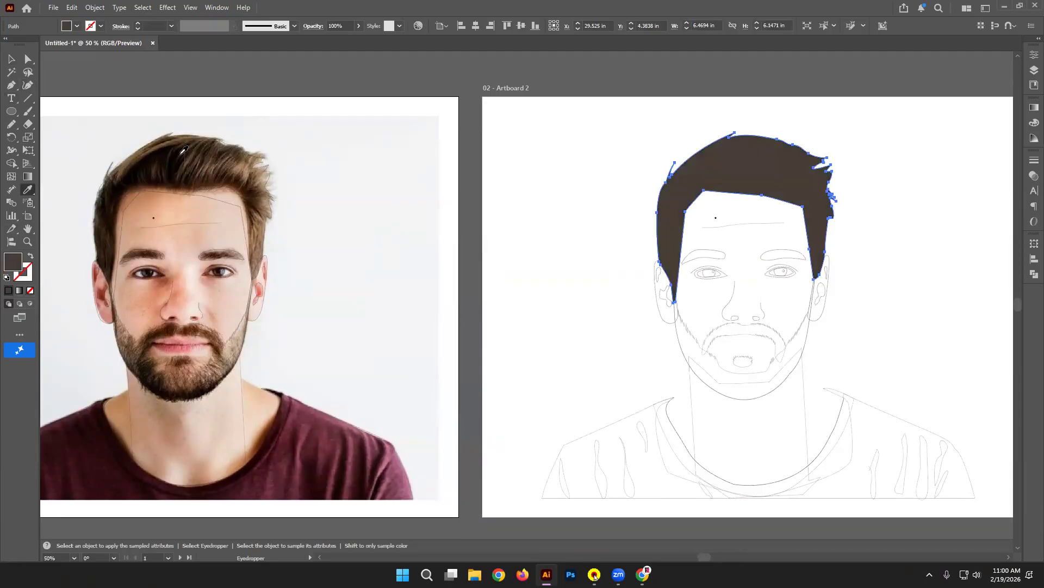
pyautogui.click(166, 150)
pyautogui.click(11, 59)
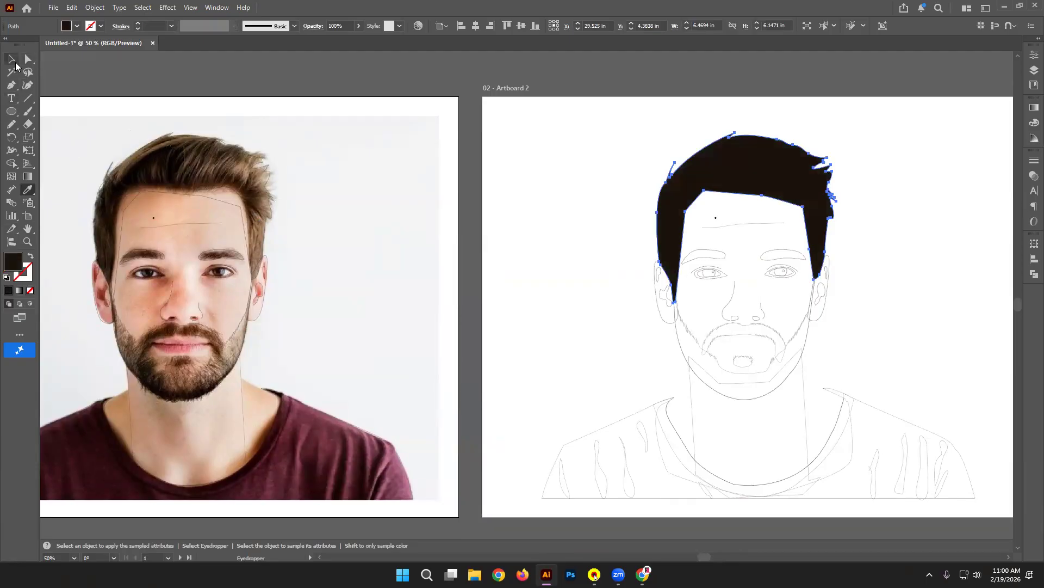
pyautogui.click(859, 277)
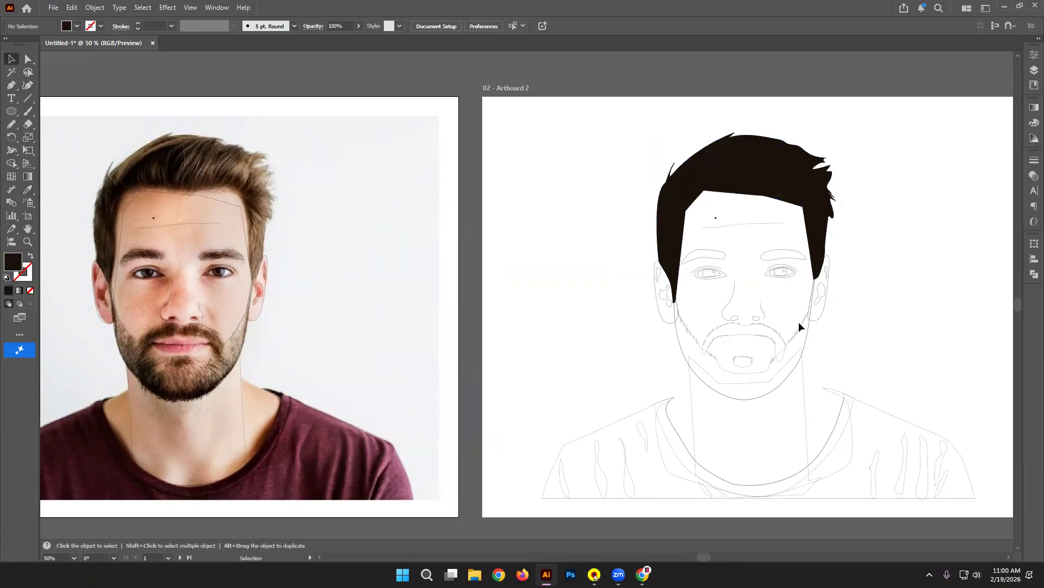
# Step: Fill both eyebrows with the photo's dark brown brow colour
pyautogui.click(725, 251)
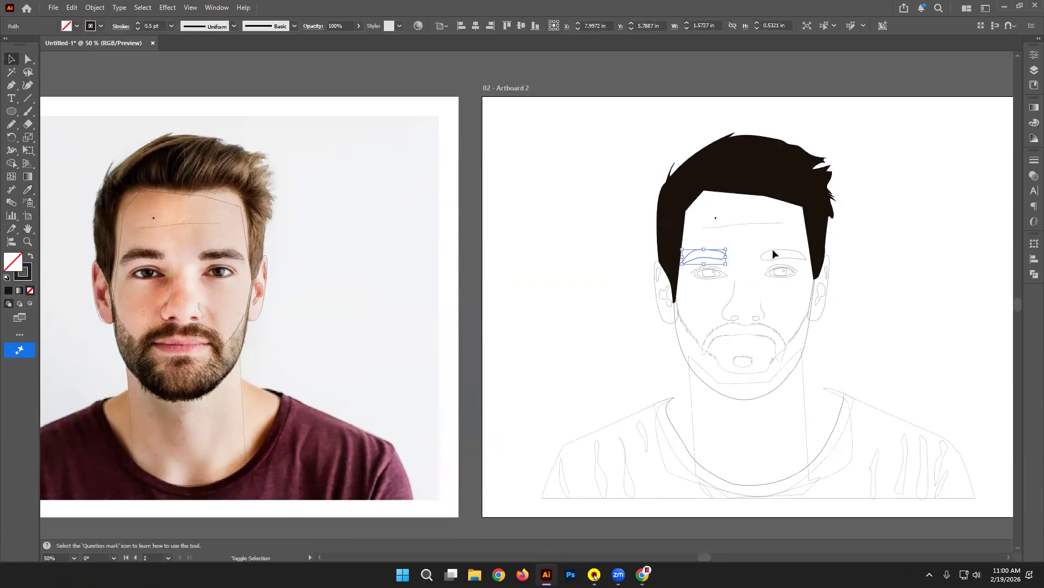
pyautogui.keyDown('shift'); pyautogui.click(764, 253); pyautogui.keyUp('shift')
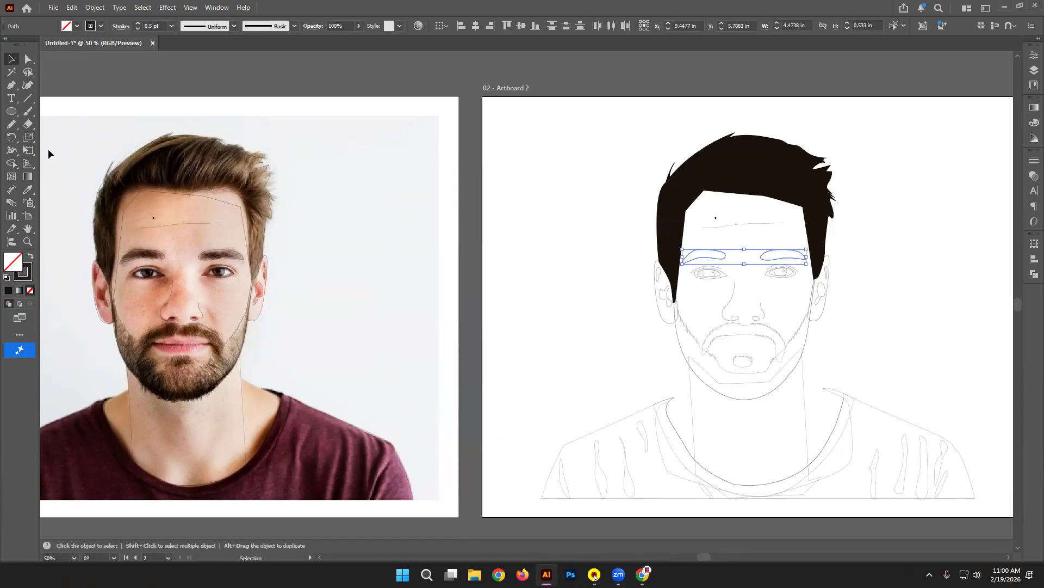
pyautogui.click(27, 190)
pyautogui.click(148, 251)
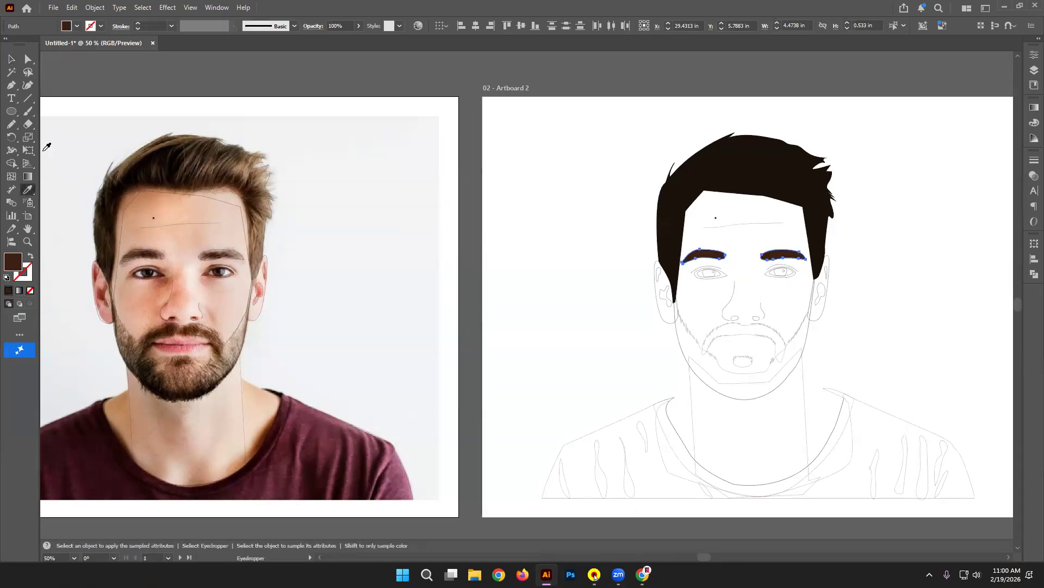
pyautogui.click(7, 58)
pyautogui.click(296, 156)
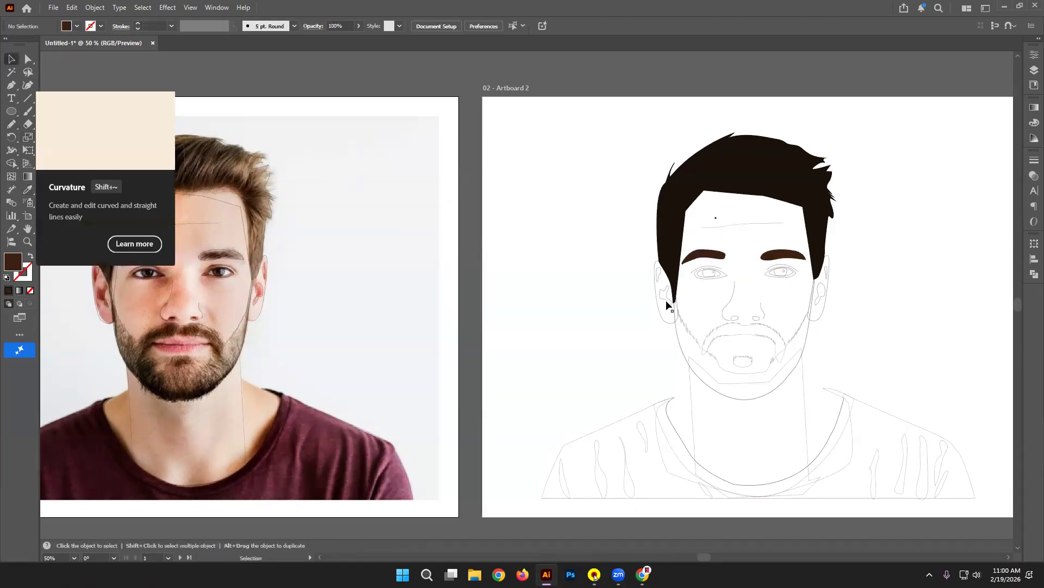
# Step: Fill both ears with a lighter skin tone sampled from the photo's cheek
pyautogui.click(661, 320)
pyautogui.keyDown('shift'); pyautogui.click(822, 318); pyautogui.keyUp('shift')
pyautogui.press('i')
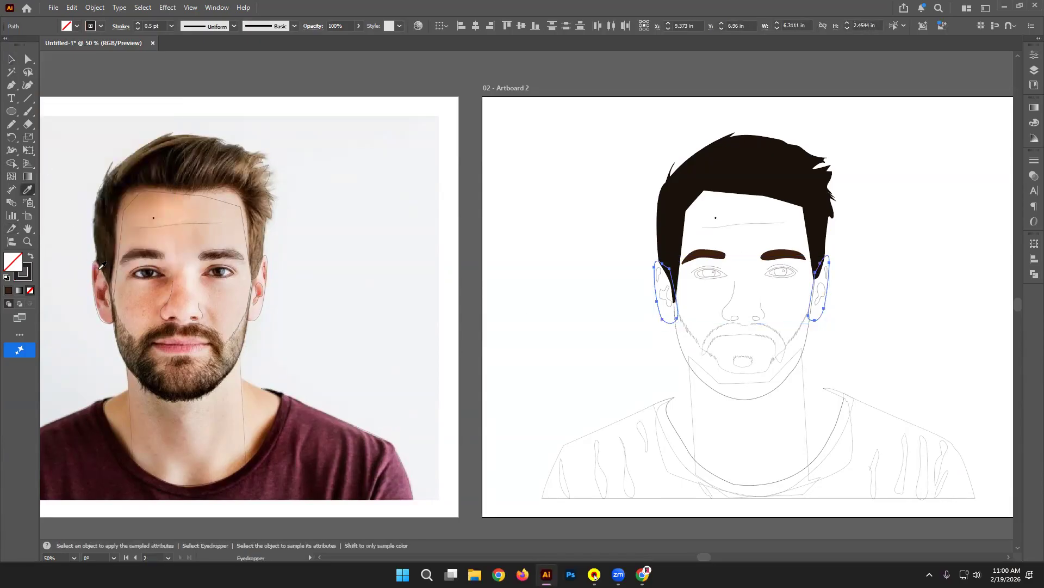
pyautogui.click(105, 278)
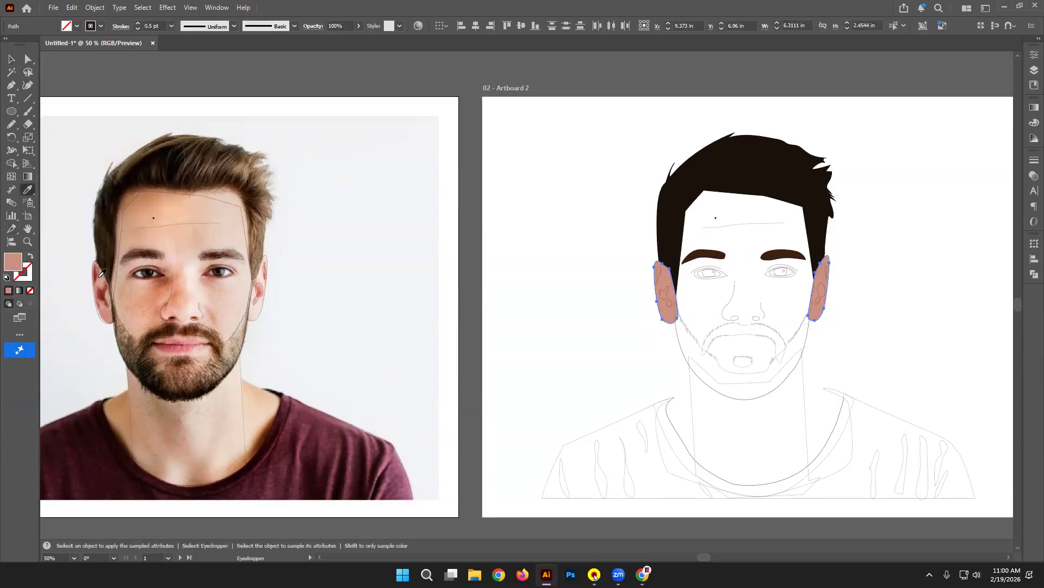
pyautogui.click(136, 298)
pyautogui.press('v')
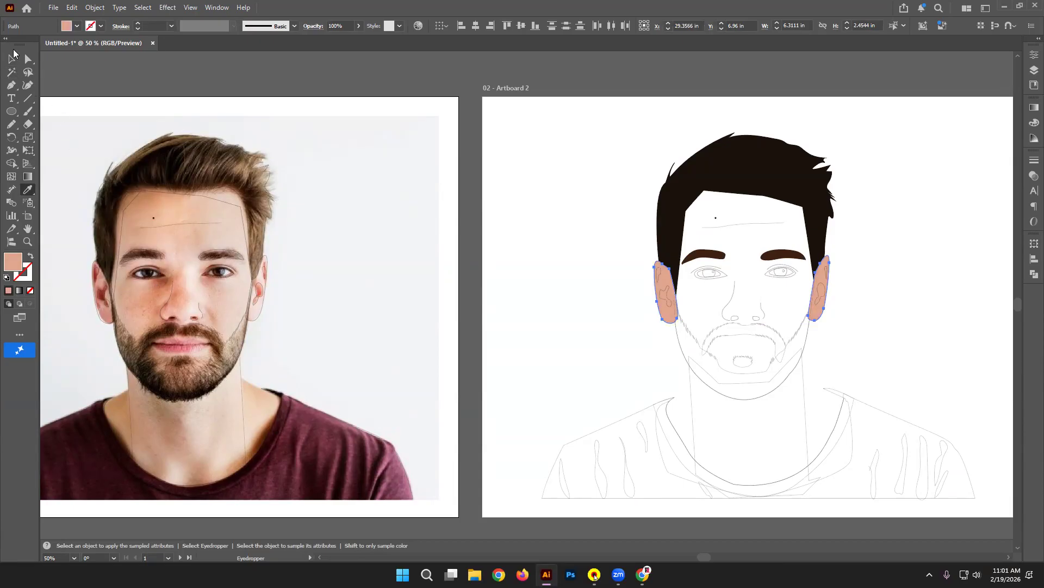
pyautogui.click(728, 352)
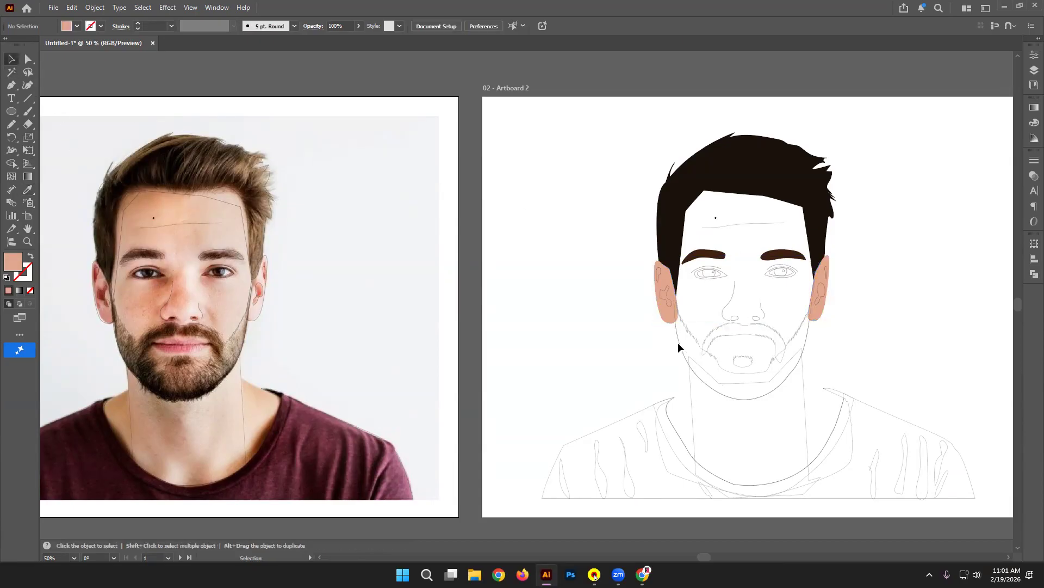
pyautogui.click(805, 330)
# Step: Select the face and jaw outline, using Outline view to pick it out
pyautogui.click(809, 254)
pyautogui.click(841, 268)
pyautogui.click(815, 332)
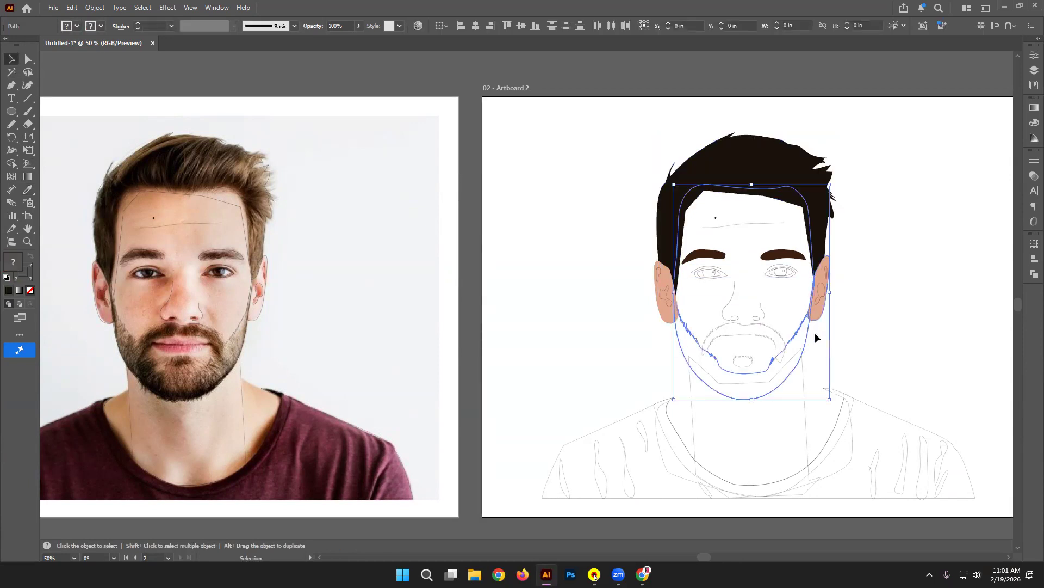
pyautogui.click(804, 195)
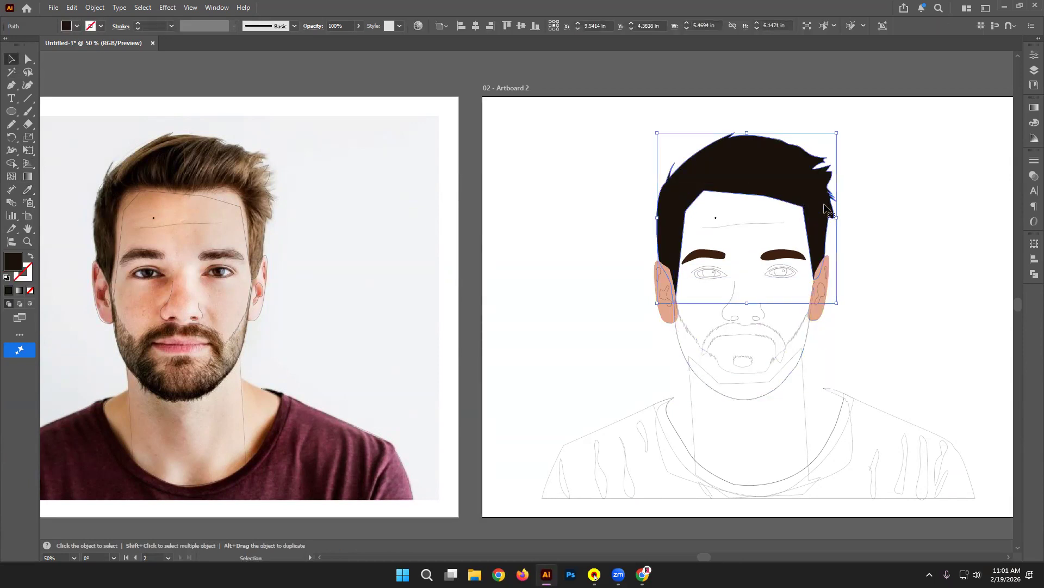
pyautogui.click(874, 226)
pyautogui.hotkey('ctrl', 'y')
pyautogui.click(809, 209)
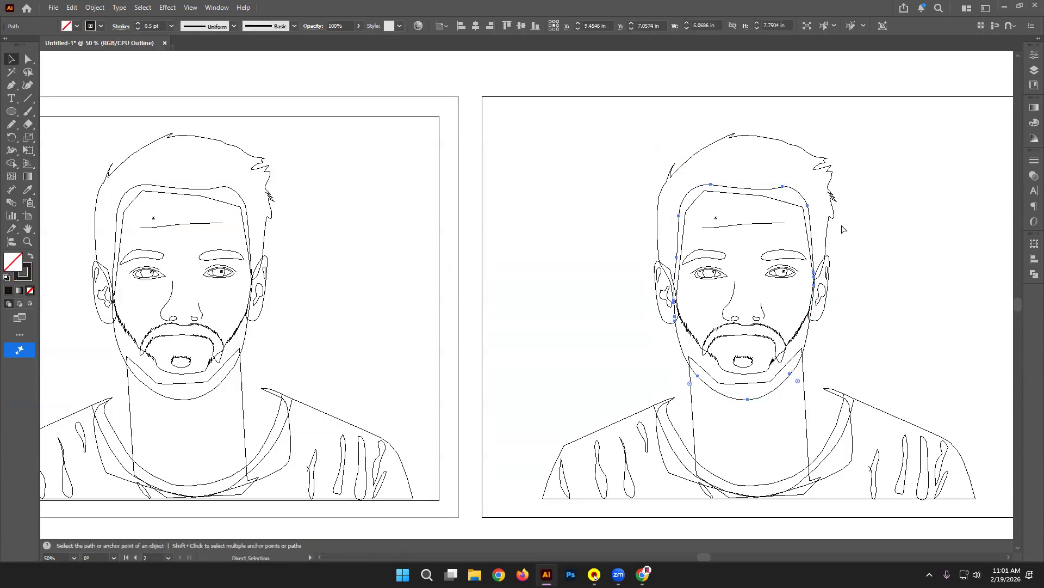
pyautogui.hotkey('ctrl', 'y')
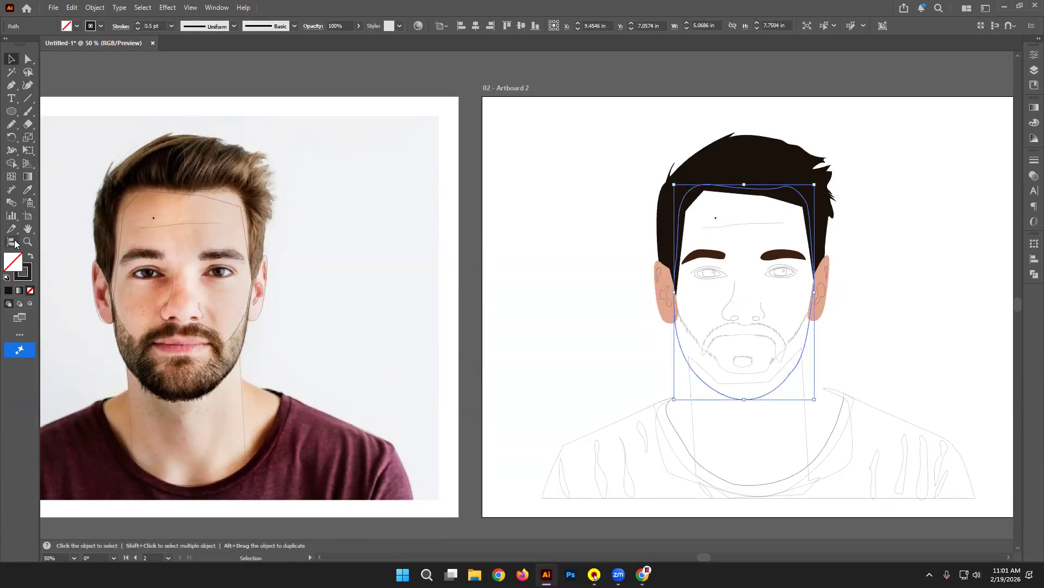
# Step: Fill the face with a light pinkish skin tone sampled from the photo
pyautogui.click(27, 189)
pyautogui.click(189, 261)
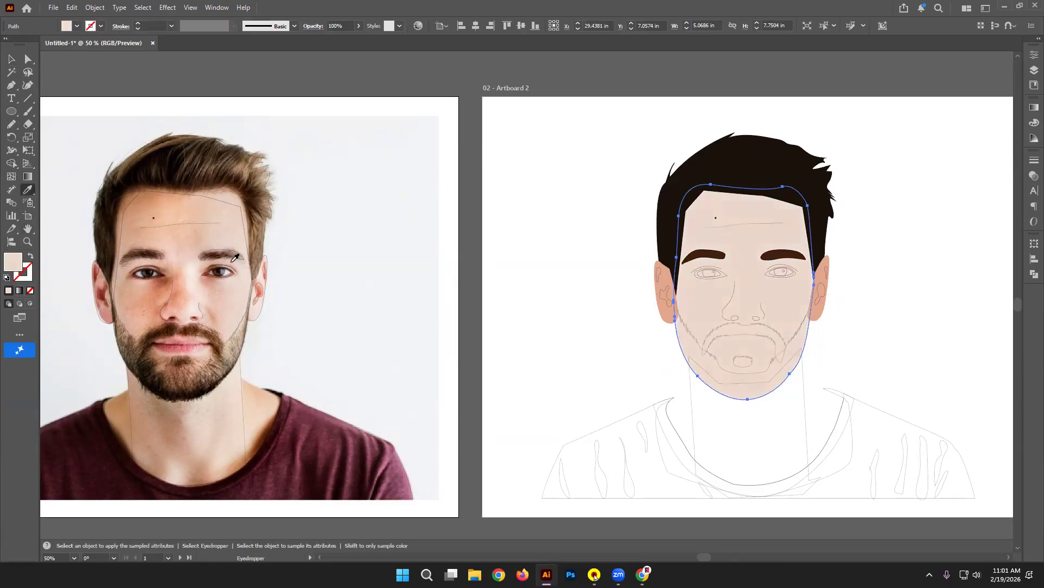
pyautogui.click(265, 273)
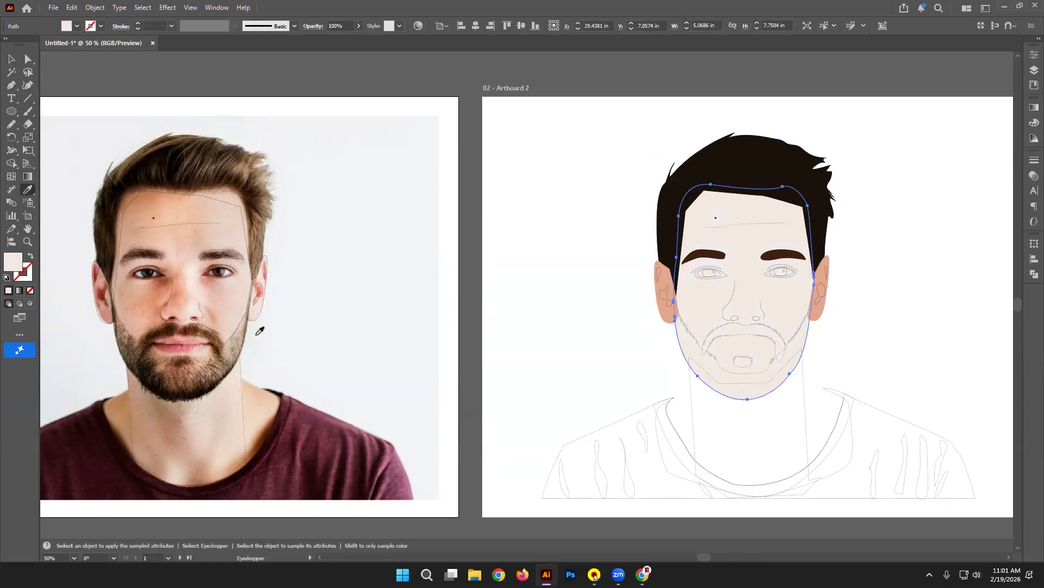
pyautogui.click(228, 402)
pyautogui.click(187, 278)
pyautogui.click(12, 59)
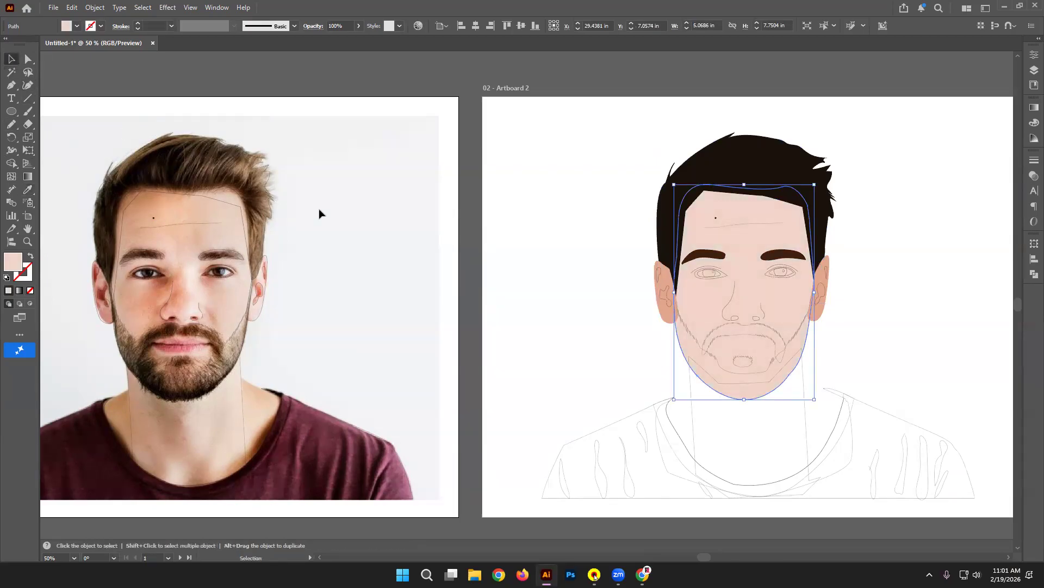
pyautogui.click(320, 211)
# Step: Send both ears to the back, behind the hair
pyautogui.click(670, 314)
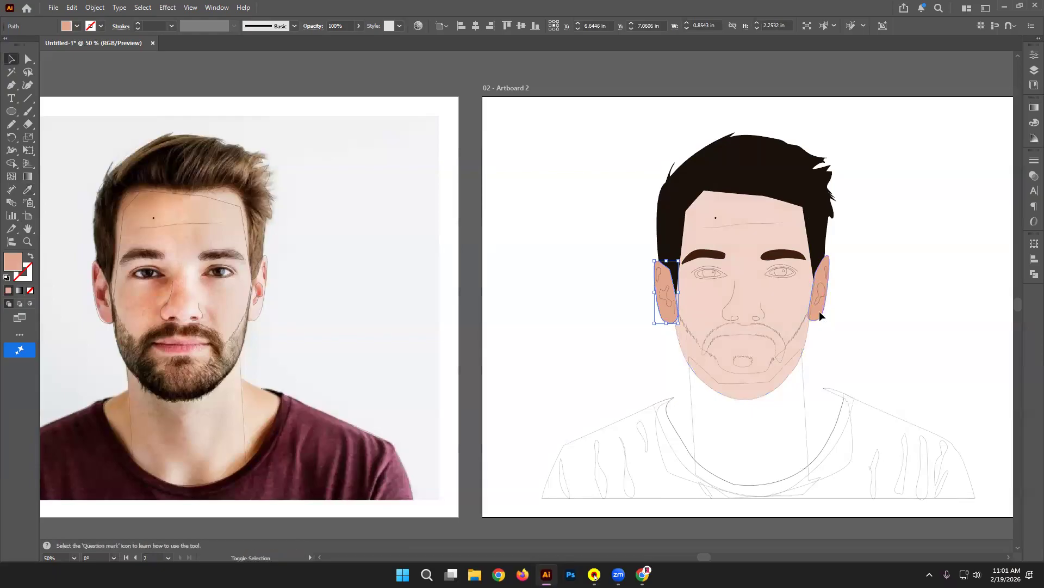
pyautogui.keyDown('shift'); pyautogui.click(819, 312); pyautogui.keyUp('shift')
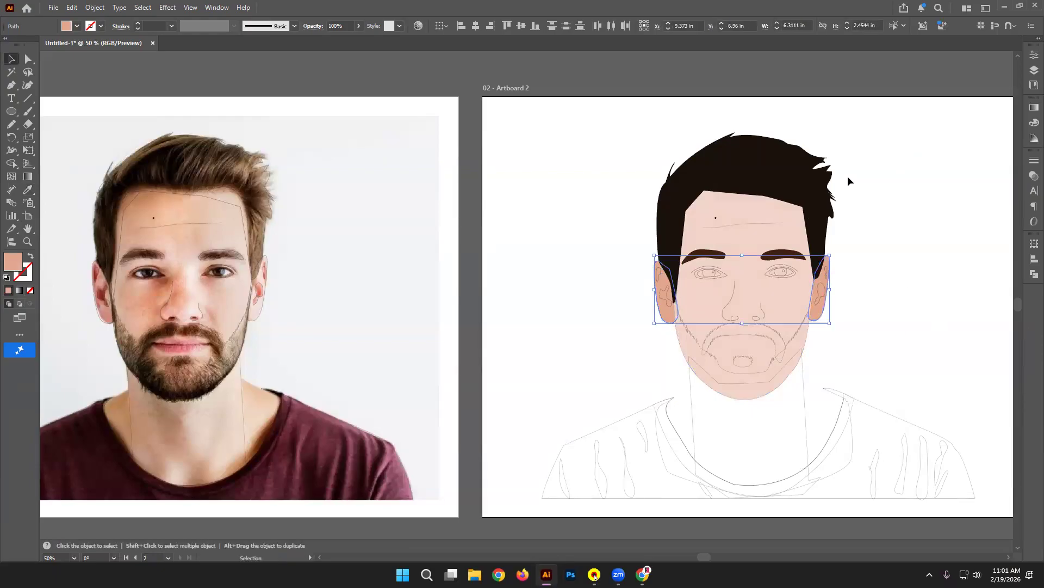
pyautogui.hotkey('ctrl', 'shift', ']')
pyautogui.rightClick(819, 272)
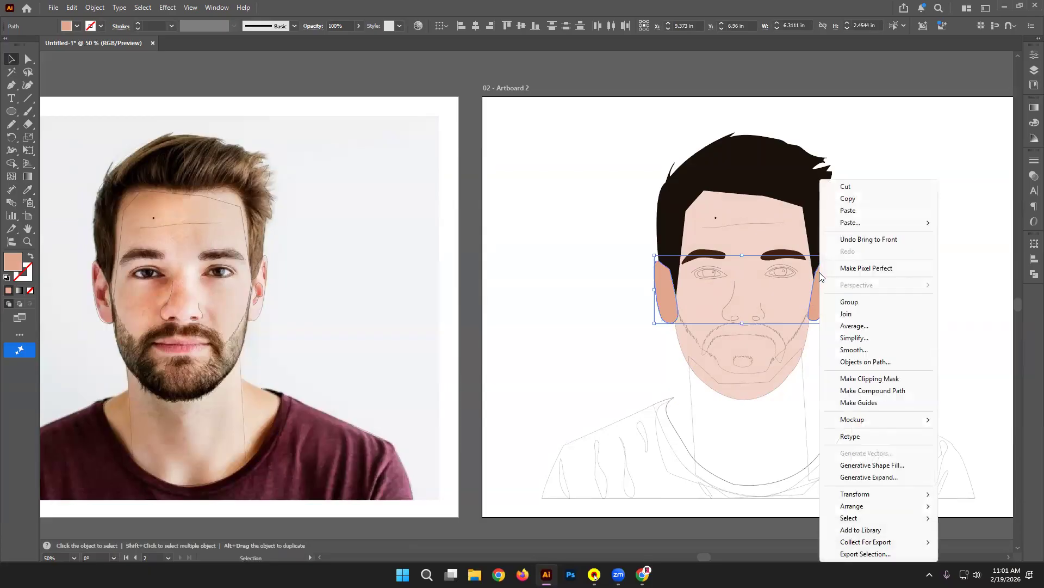
pyautogui.moveTo(859, 498)
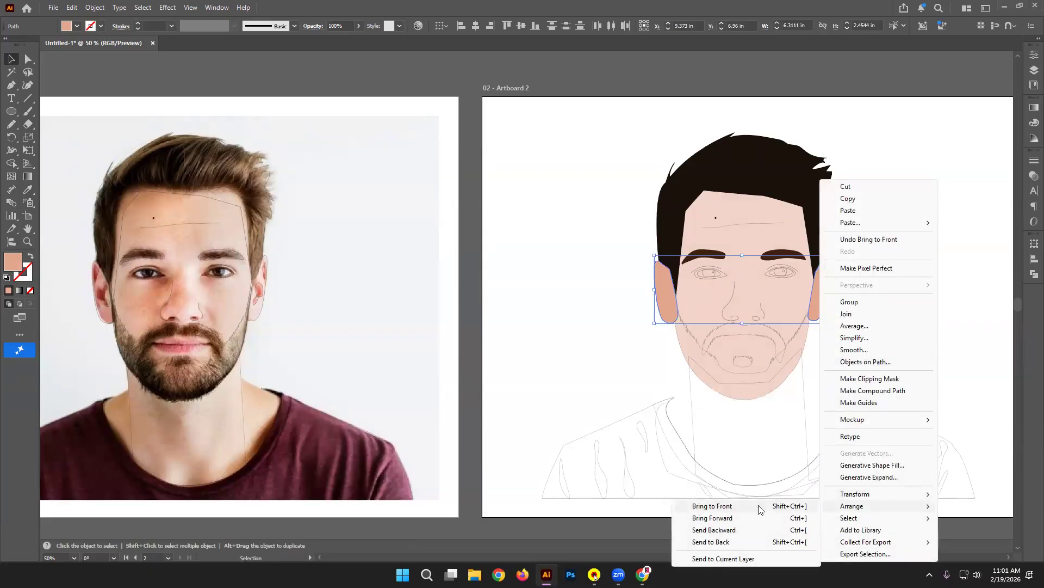
pyautogui.click(748, 542)
pyautogui.click(892, 340)
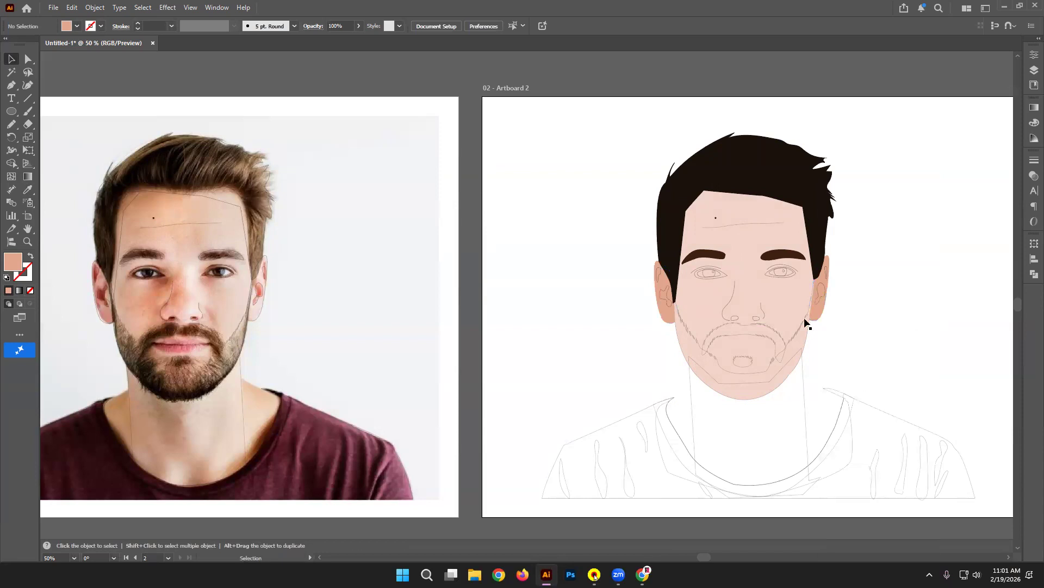
# Step: Fill both ears with a lighter tint of the orange-tan tone from the Color Guide
pyautogui.click(821, 320)
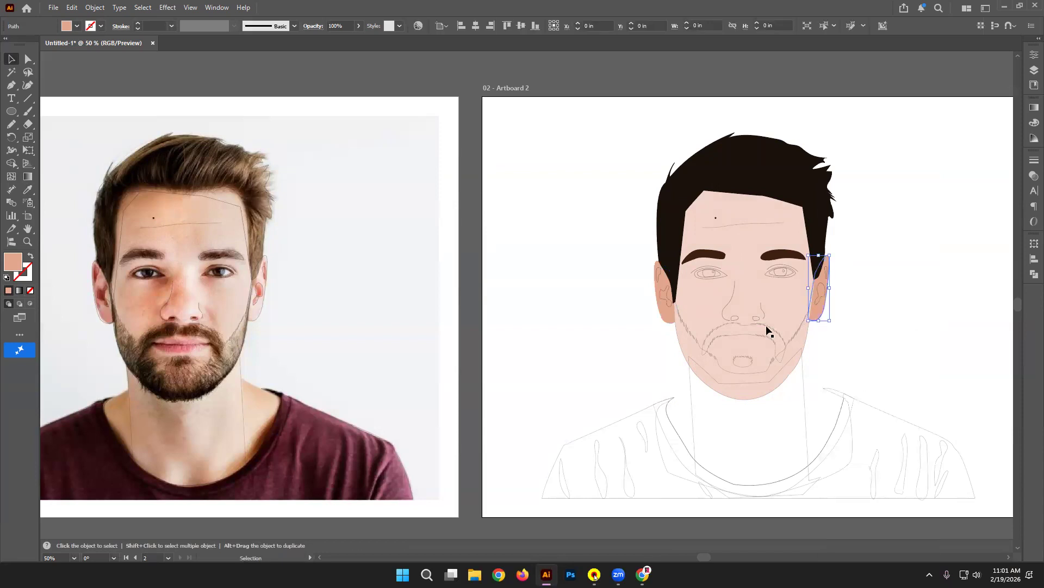
pyautogui.keyDown('shift'); pyautogui.click(673, 323); pyautogui.keyUp('shift')
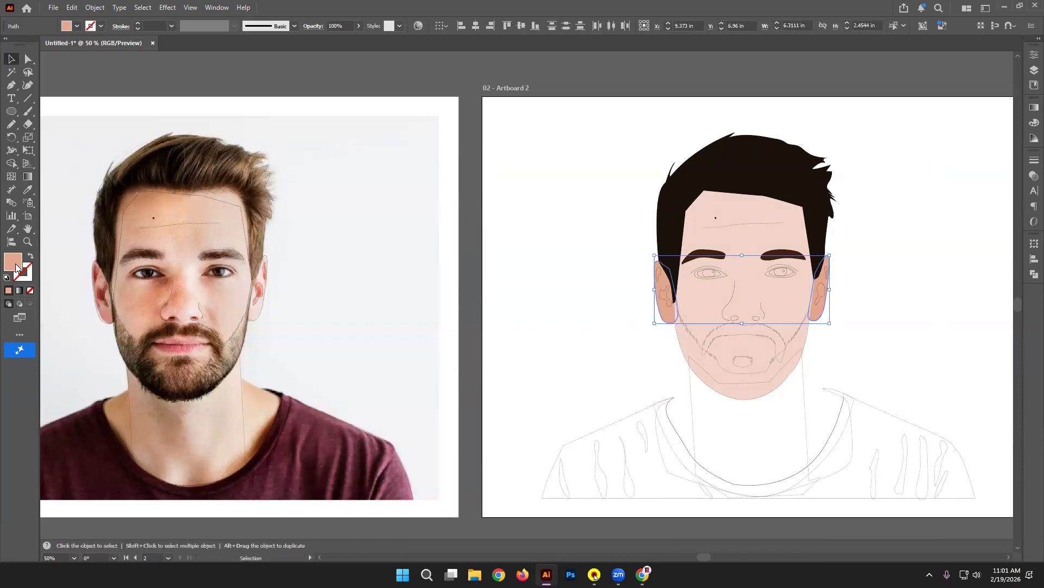
pyautogui.click(1030, 106)
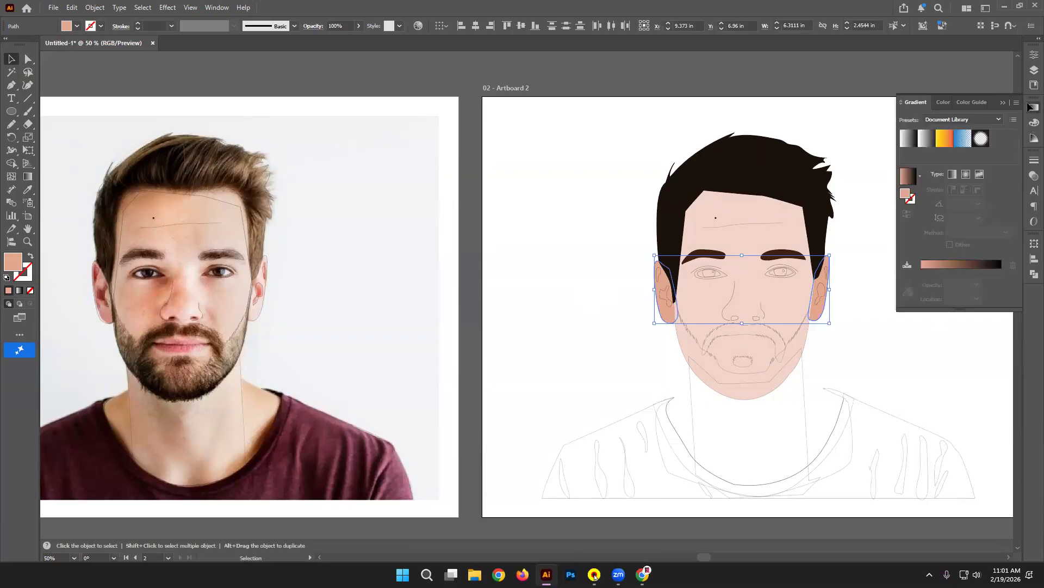
pyautogui.click(1031, 125)
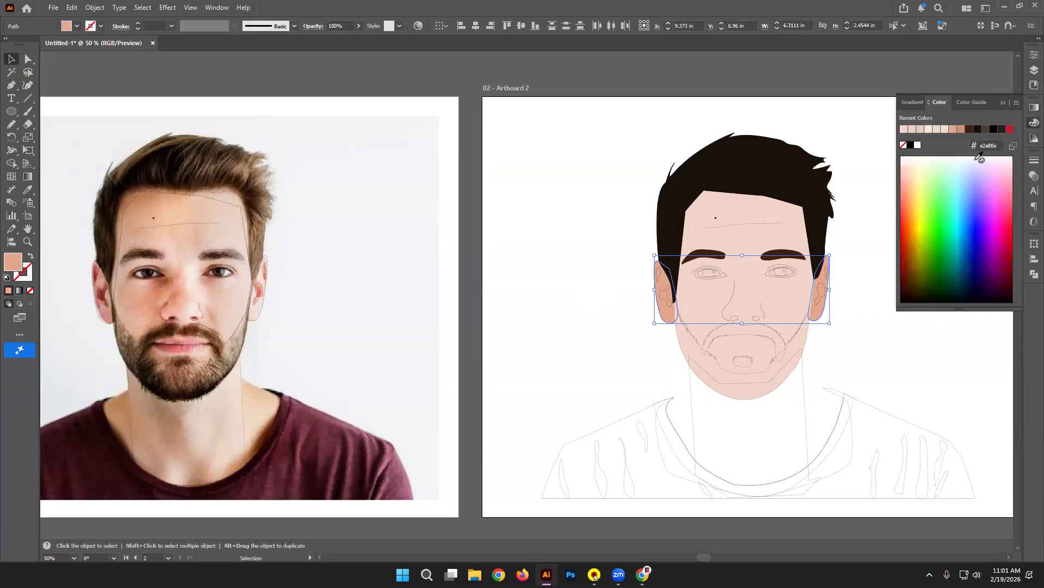
pyautogui.click(912, 129)
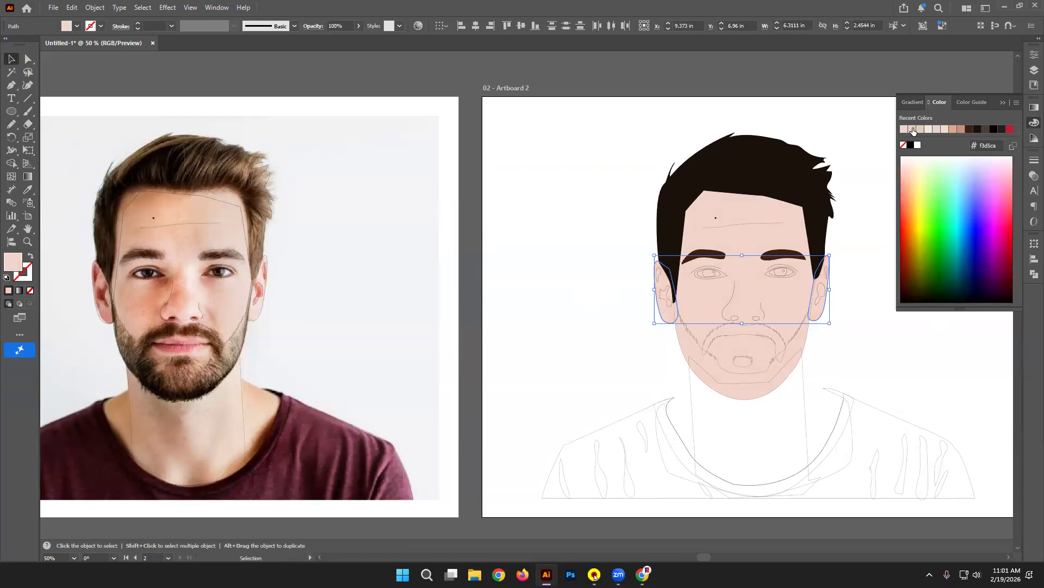
pyautogui.click(935, 129)
pyautogui.click(949, 130)
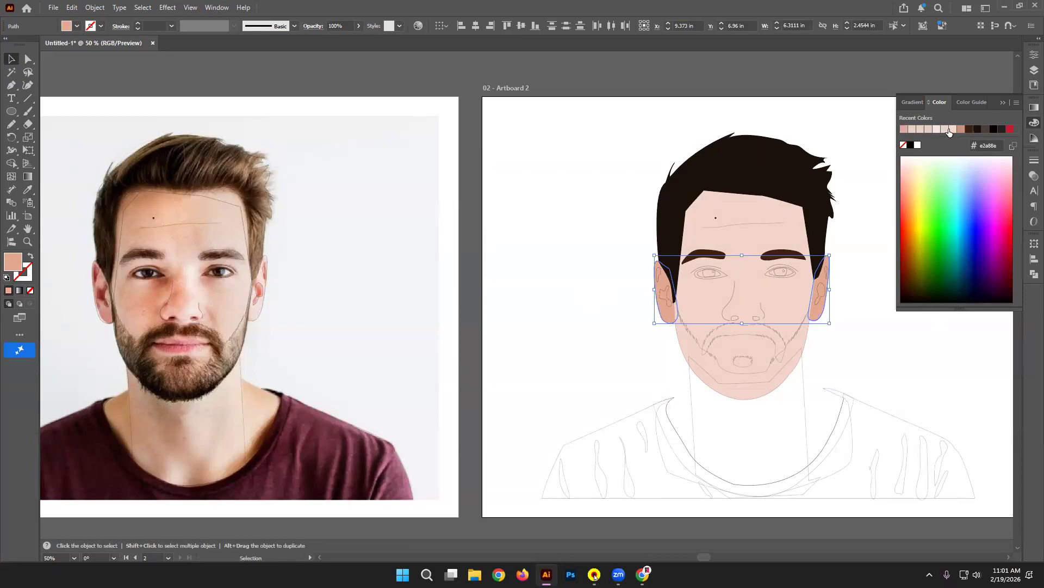
pyautogui.click(972, 102)
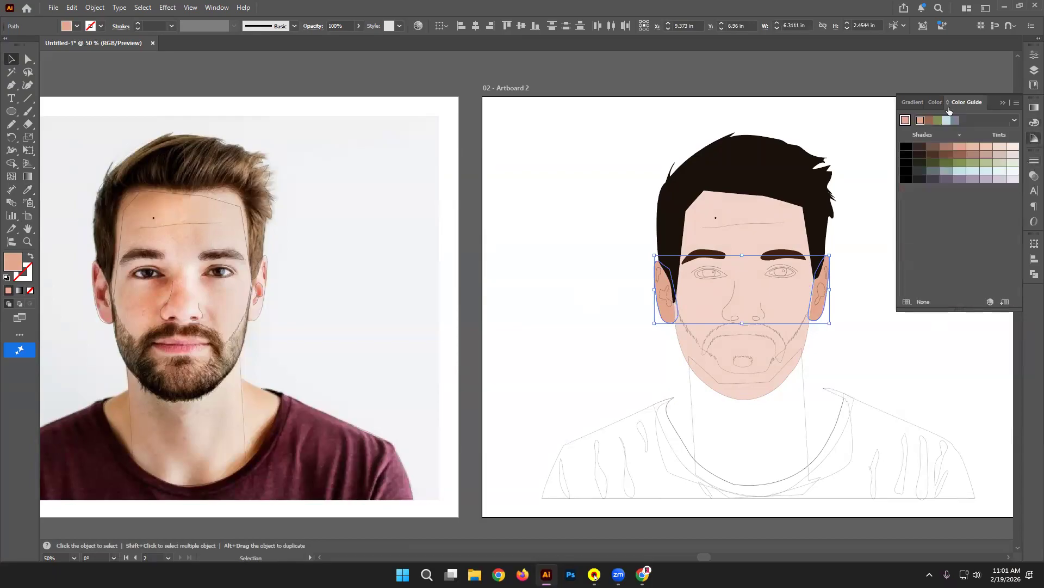
pyautogui.click(912, 103)
pyautogui.click(981, 105)
pyautogui.click(974, 147)
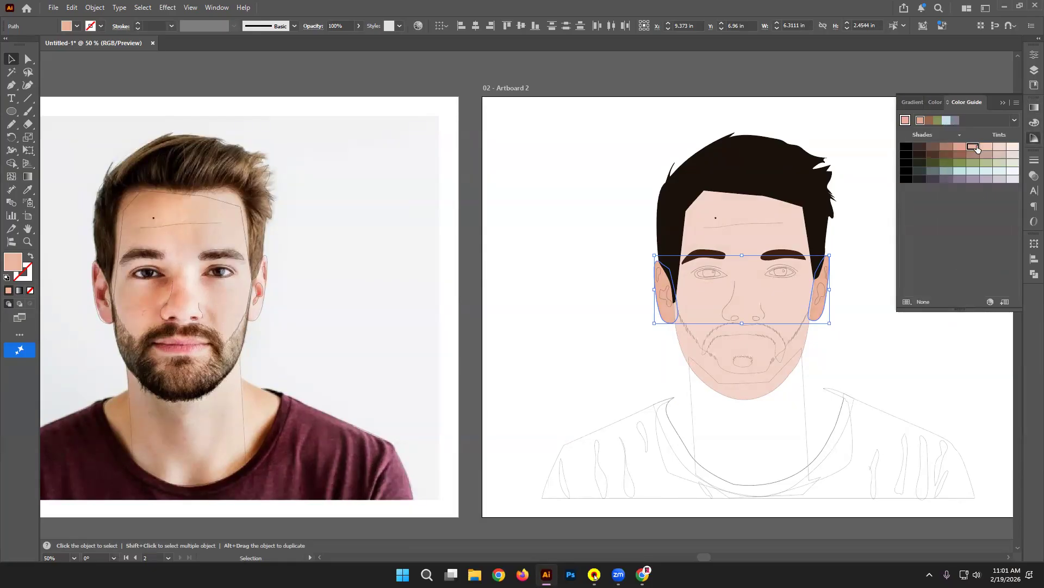
pyautogui.click(863, 287)
pyautogui.moveTo(891, 284); pyautogui.dragTo(859, 258)
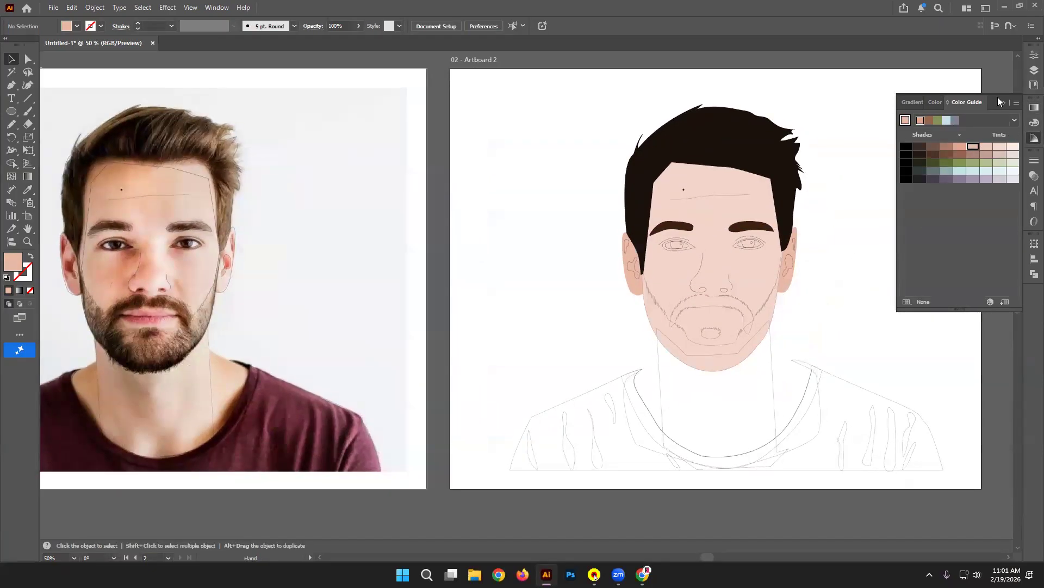
pyautogui.click(1003, 102)
# Step: Give both ears a 1 pt outline in a slightly darker skin tone
pyautogui.click(786, 286)
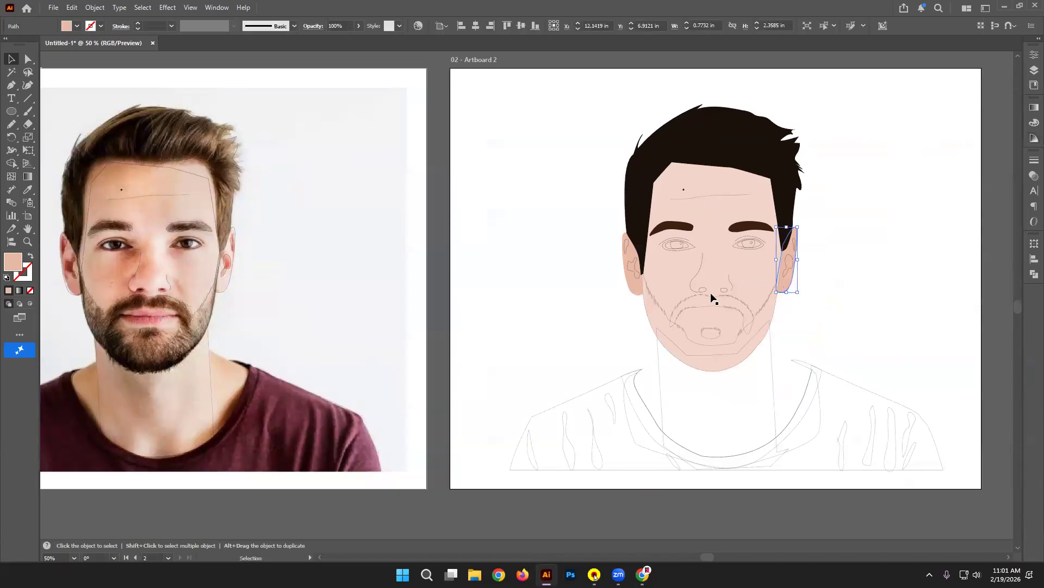
pyautogui.keyDown('shift'); pyautogui.click(626, 277); pyautogui.keyUp('shift')
pyautogui.click(101, 26)
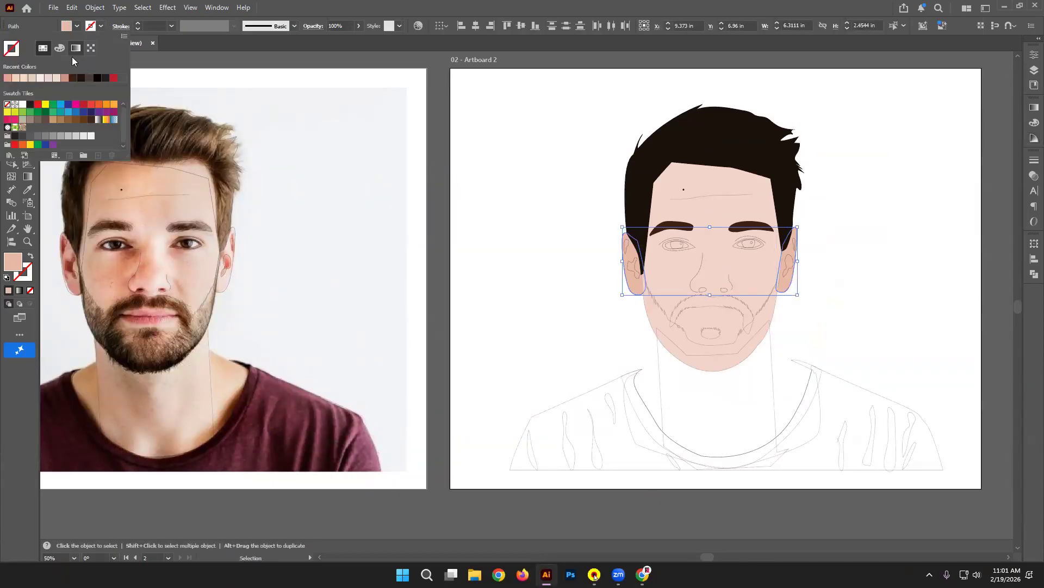
pyautogui.click(9, 78)
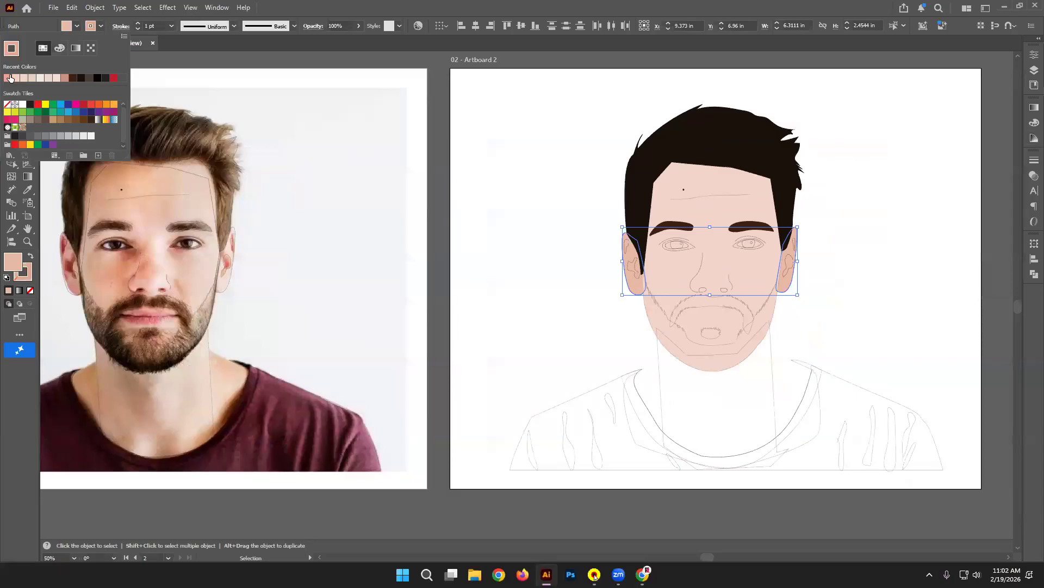
pyautogui.click(65, 79)
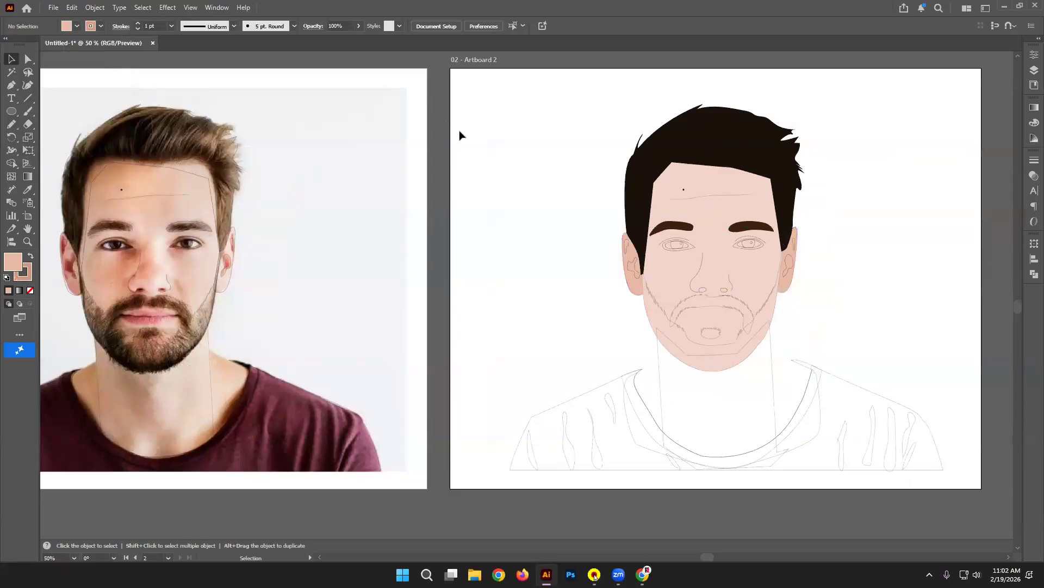
# Step: Resample both ears with a slightly darker peach tone from the photo's cheek
pyautogui.click(796, 255)
pyautogui.keyDown('shift'); pyautogui.click(632, 264); pyautogui.keyUp('shift')
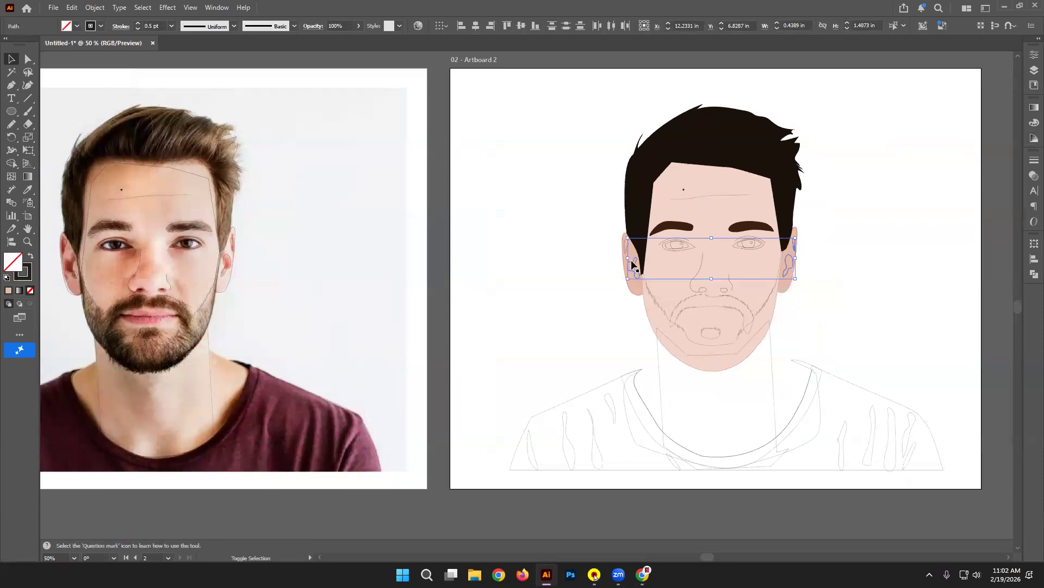
pyautogui.click(29, 190)
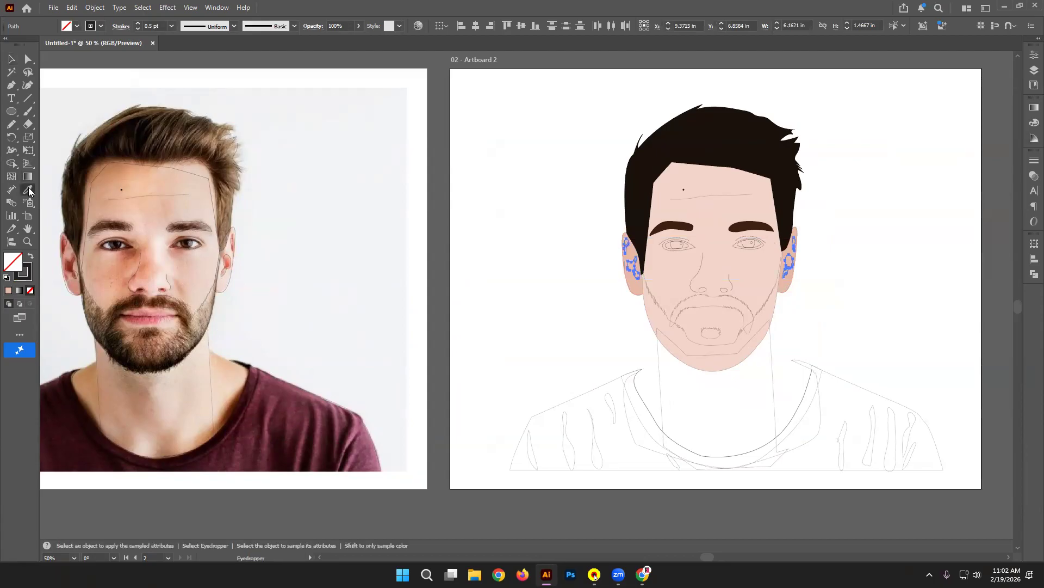
pyautogui.click(68, 241)
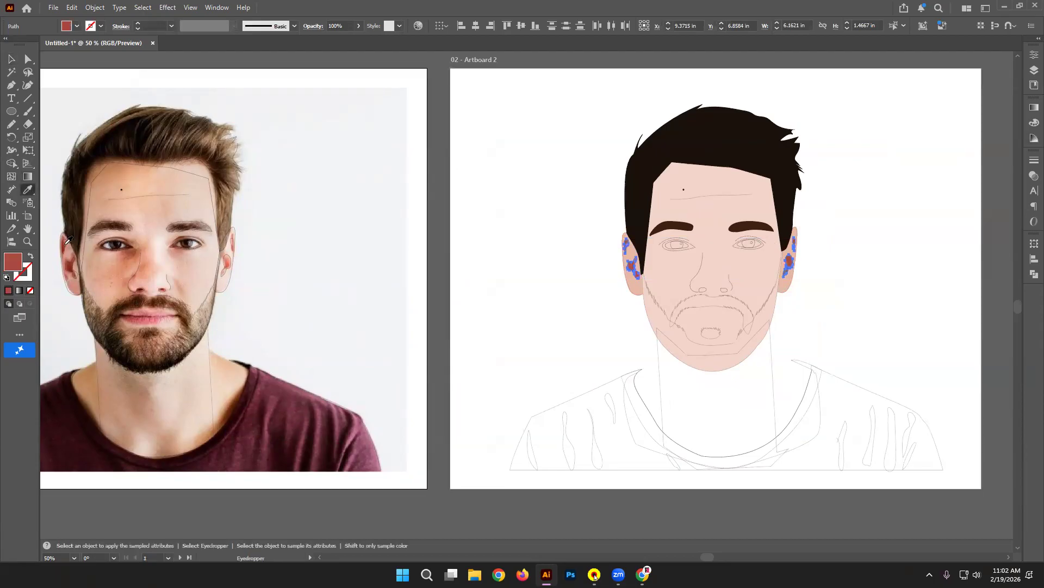
pyautogui.click(98, 267)
pyautogui.click(101, 269)
pyautogui.click(11, 58)
pyautogui.click(318, 73)
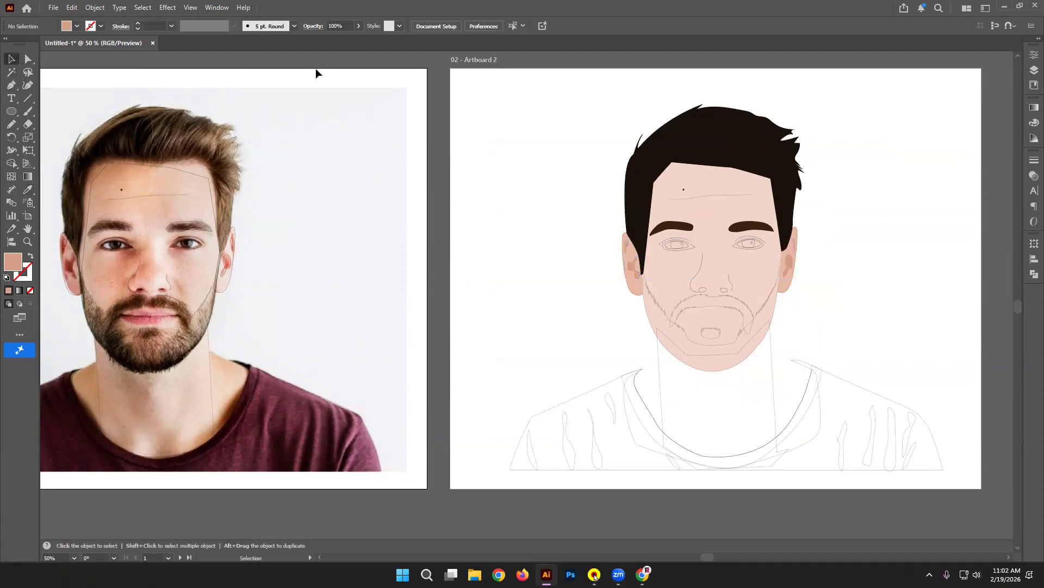
pyautogui.click(729, 294)
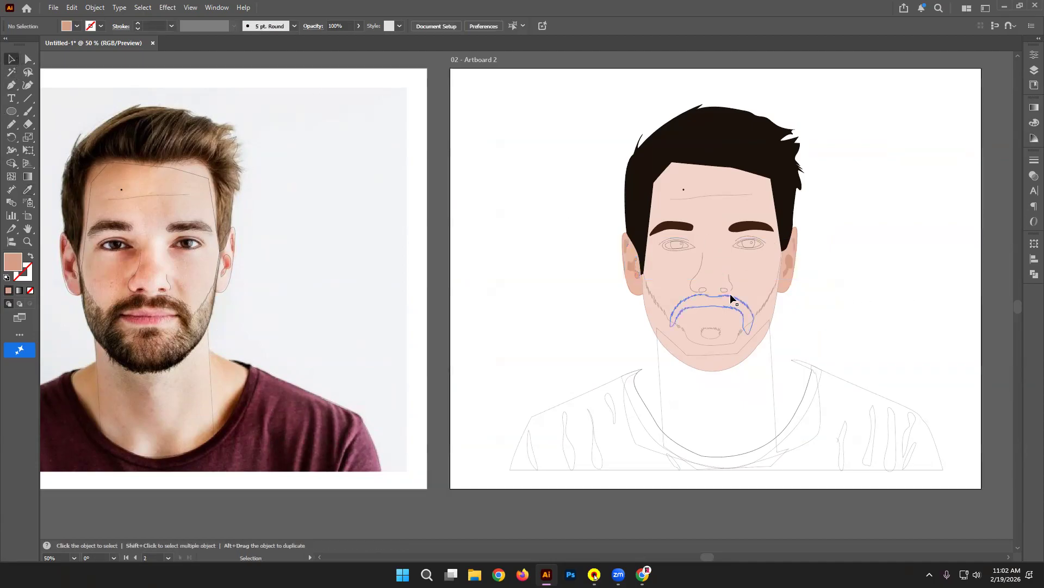
pyautogui.click(918, 295)
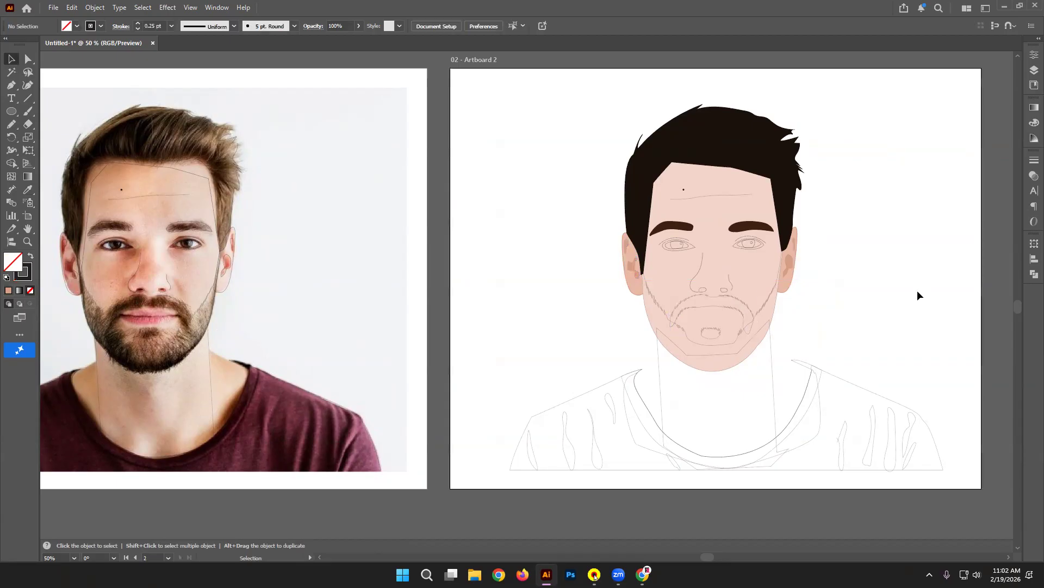
pyautogui.moveTo(234, 241); pyautogui.dragTo(518, 211)
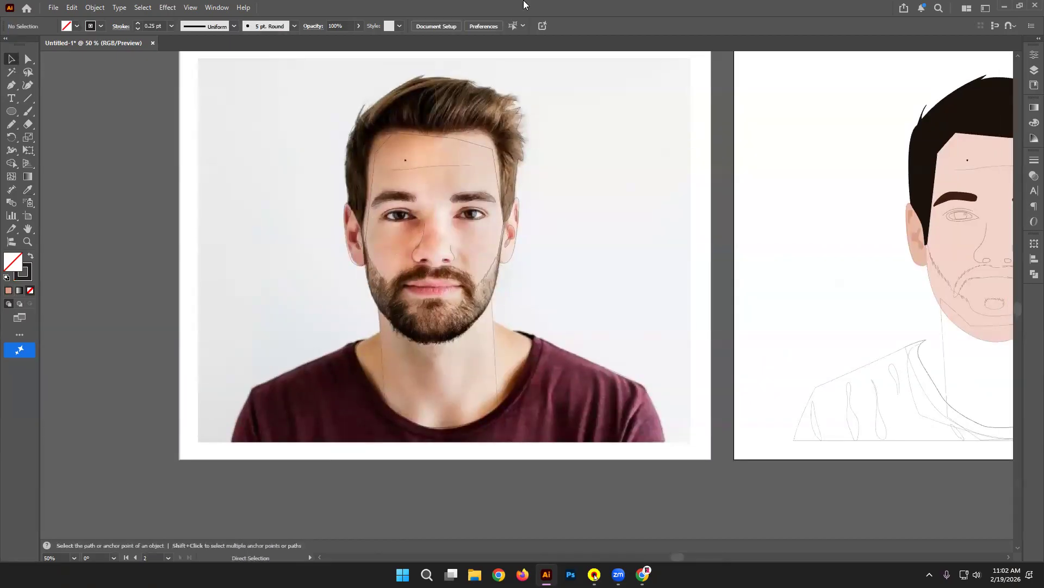
# Step: Pen-trace the closed outer lip outline over the photo's mouth
pyautogui.hotkey('ctrl', '=')
pyautogui.hotkey('ctrl', '=')
pyautogui.moveTo(321, 246); pyautogui.dragTo(578, 223)
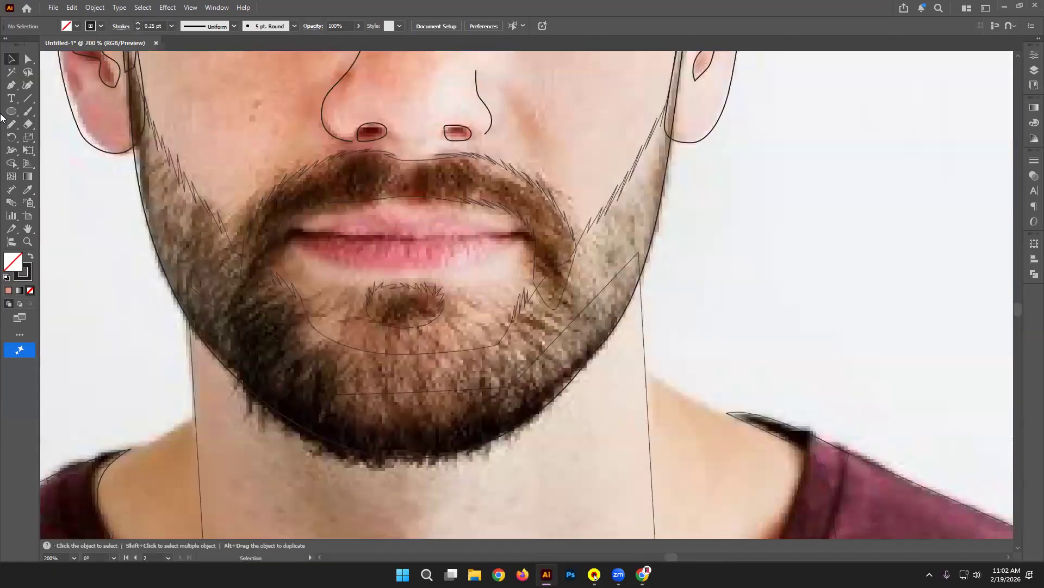
pyautogui.click(11, 85)
pyautogui.click(287, 234)
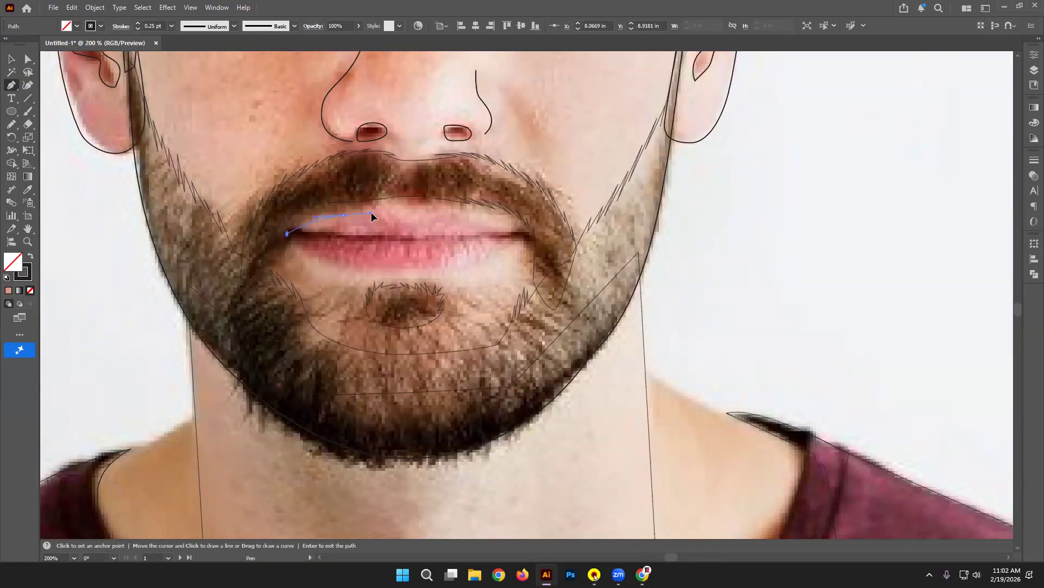
pyautogui.click(393, 215)
pyautogui.moveTo(448, 216); pyautogui.dragTo(478, 204)
pyautogui.hotkey('ctrl', 'z')
pyautogui.hotkey('ctrl', 'z')
pyautogui.moveTo(411, 223); pyautogui.dragTo(504, 226)
pyautogui.hotkey('ctrl', 'z')
pyautogui.click(442, 214)
pyautogui.click(521, 233)
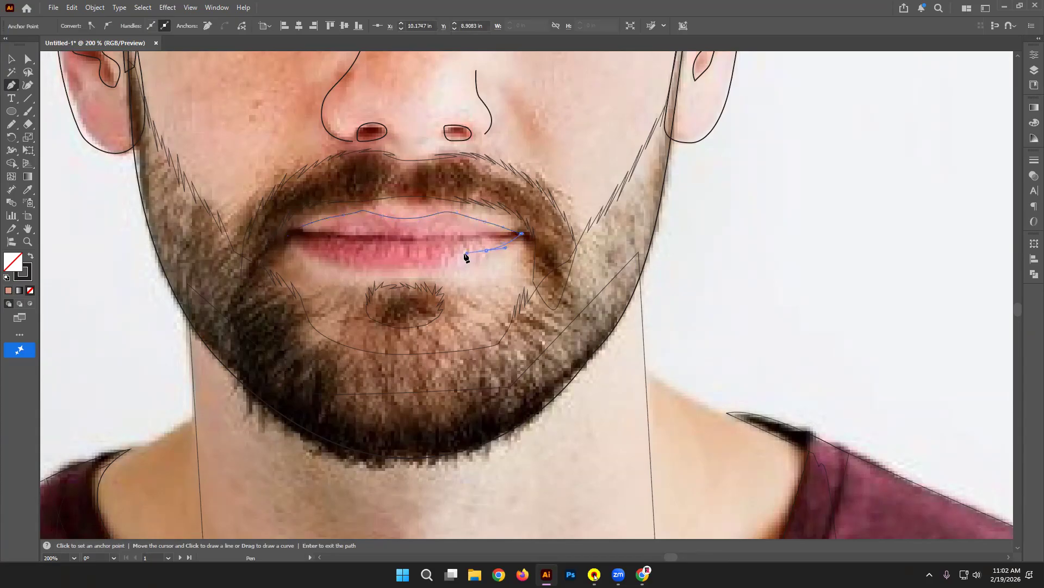
pyautogui.moveTo(445, 264); pyautogui.dragTo(330, 262)
pyautogui.click(286, 234)
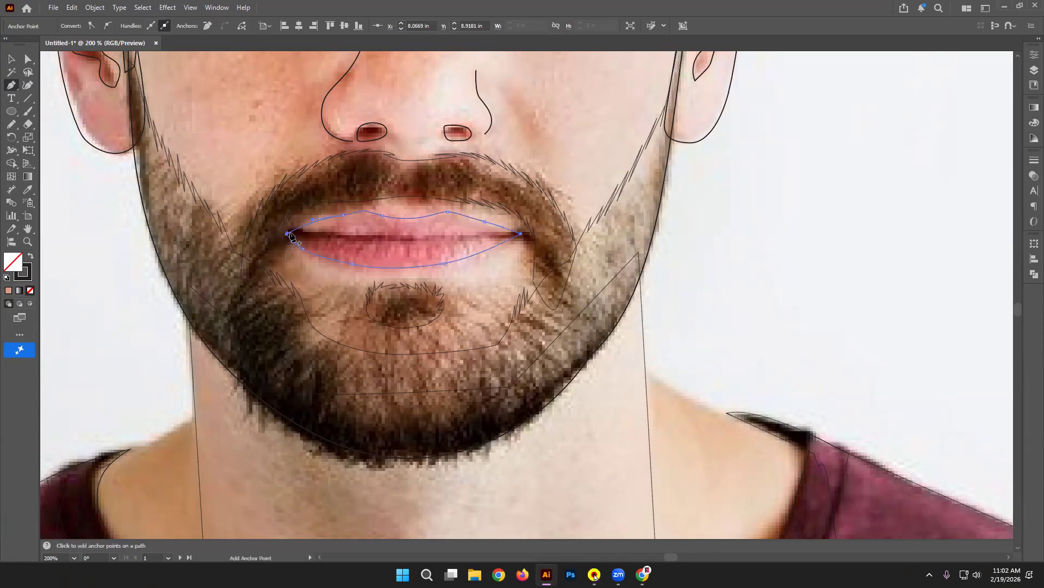
# Step: Draw the curved line between the lips from the left corner to the right corner
pyautogui.moveTo(333, 237); pyautogui.dragTo(355, 240)
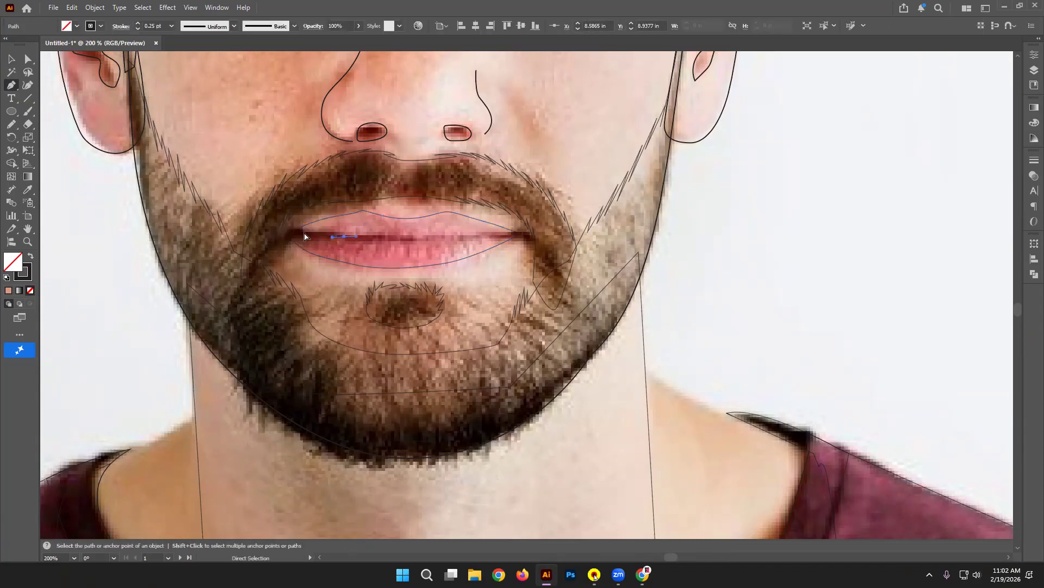
pyautogui.click(293, 236)
pyautogui.moveTo(441, 238); pyautogui.dragTo(452, 238)
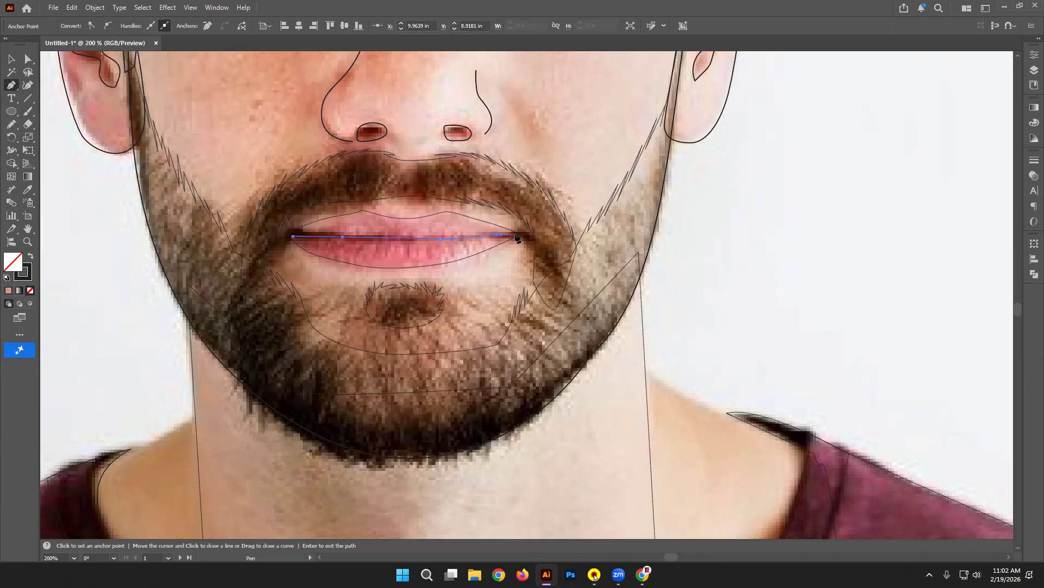
pyautogui.click(516, 234)
pyautogui.click(14, 61)
# Step: Alt-drag a copy of the lip outline onto the portrait's mouth on Artboard 2
pyautogui.click(523, 291)
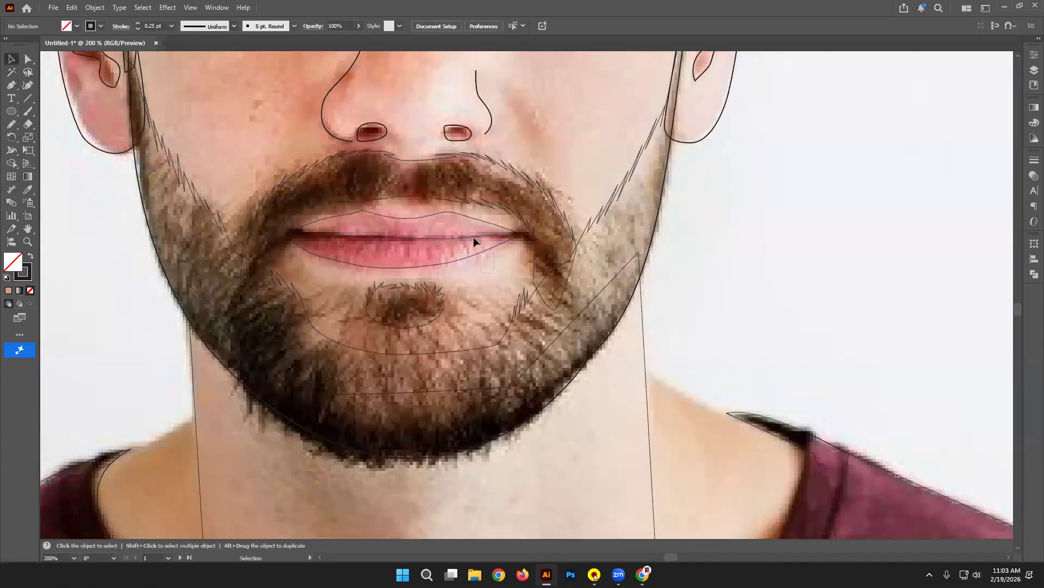
pyautogui.click(450, 214)
pyautogui.hotkey('ctrl', '+')
pyautogui.hotkey('ctrl', '-')
pyautogui.hotkey('ctrl', '-')
pyautogui.hotkey('ctrl', '-')
pyautogui.hotkey('ctrl', '-')
pyautogui.hotkey('ctrl', '-')
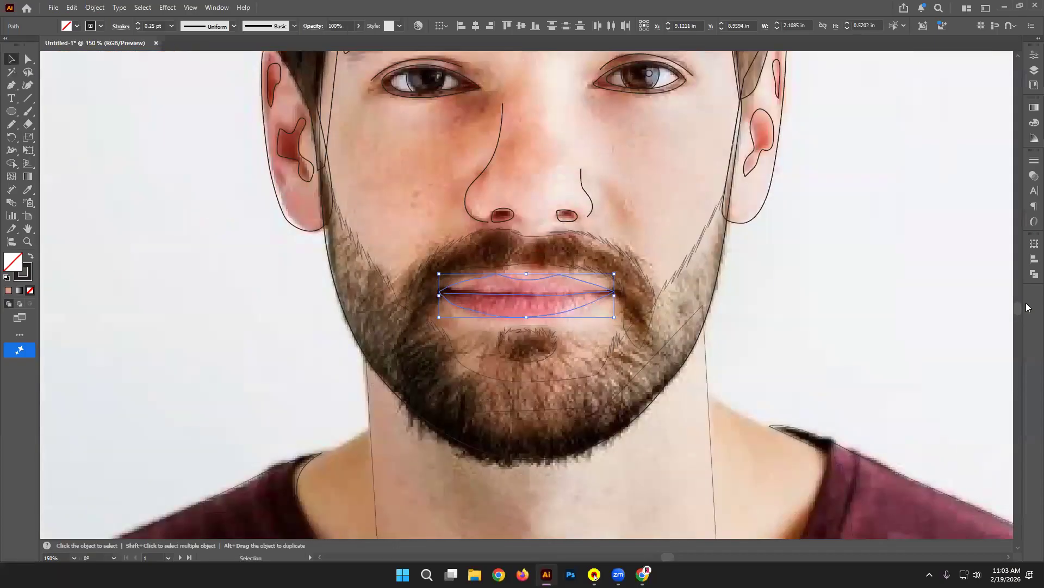
pyautogui.hscroll(5, 526, 226)
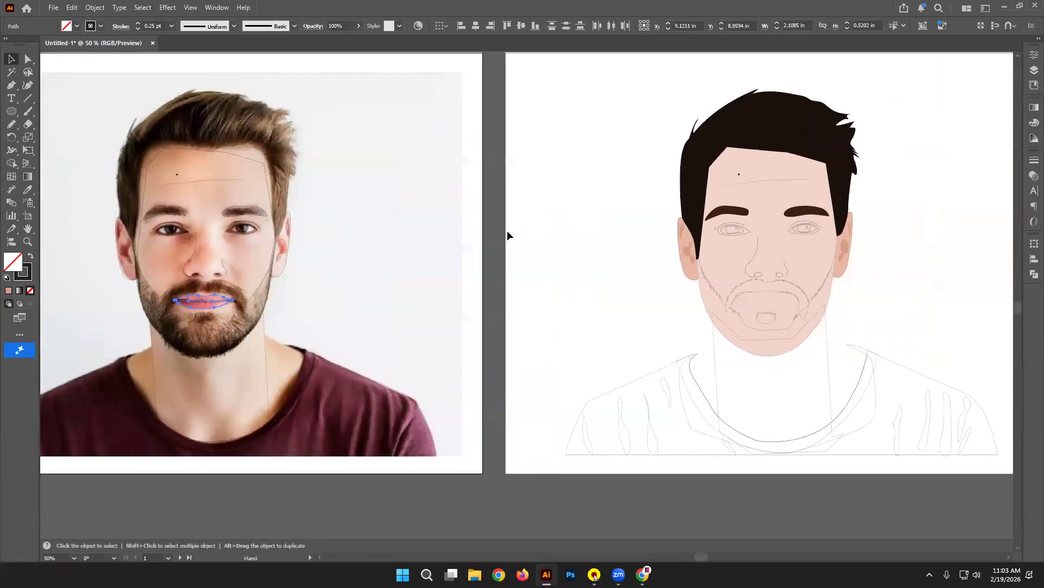
pyautogui.moveTo(204, 301); pyautogui.dragTo(769, 338)
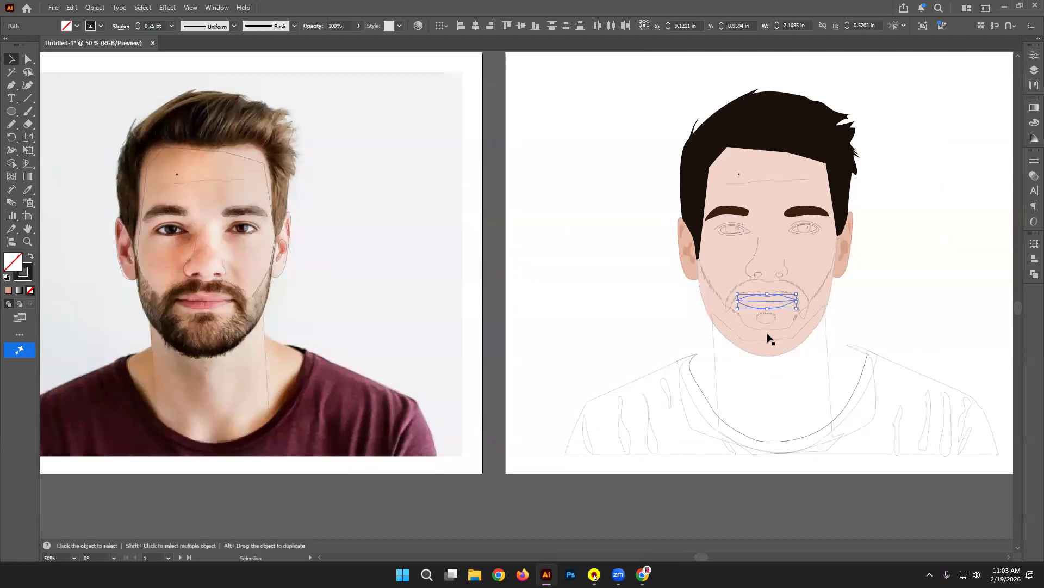
pyautogui.click(529, 261)
pyautogui.moveTo(530, 261); pyautogui.dragTo(471, 287)
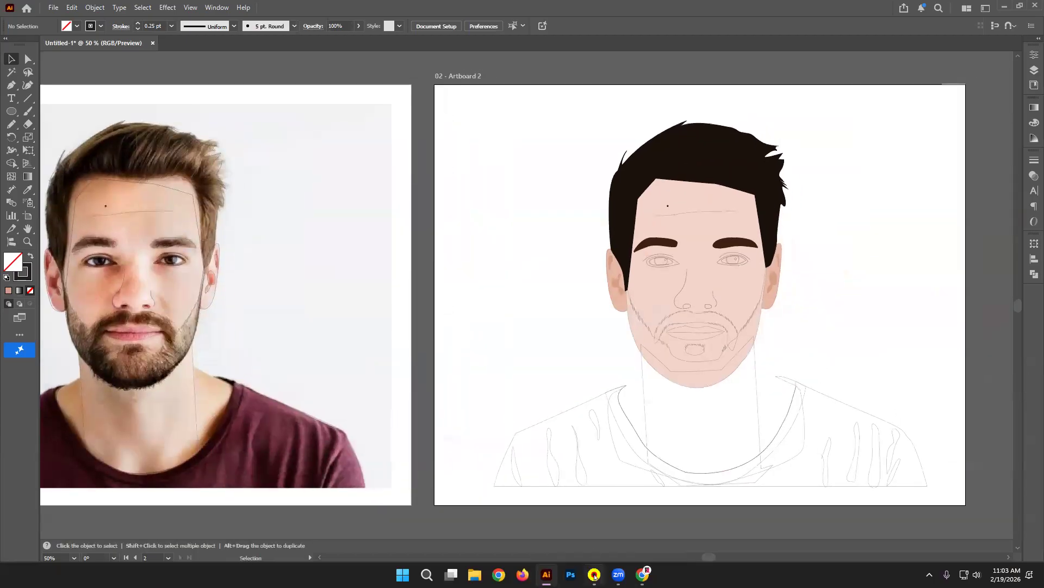
pyautogui.click(643, 574)
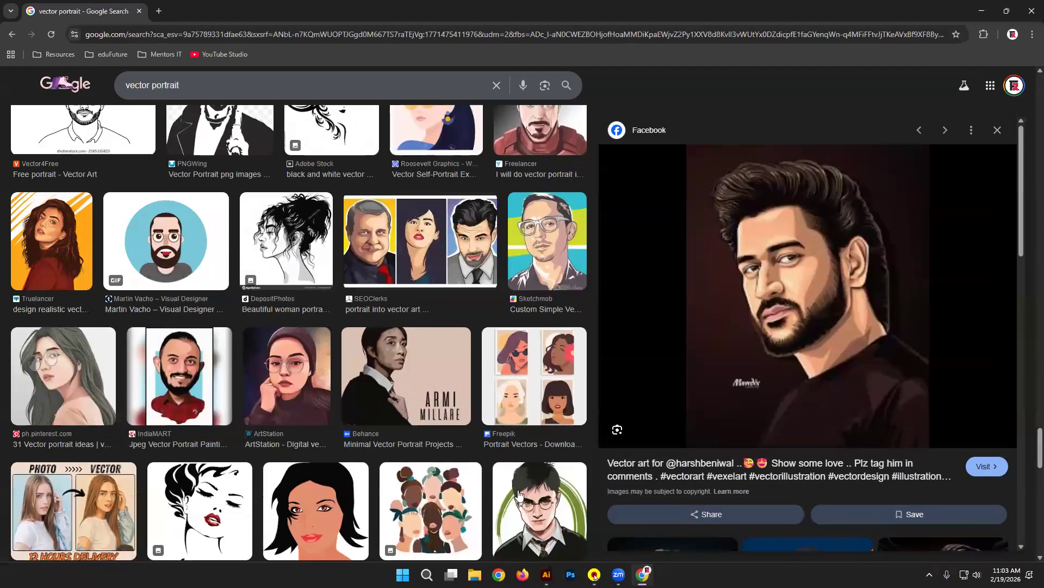
# Step: Copy the Roosevelt Graphics and Fiverr vector portrait images from Google Images, then return to Illustrator
pyautogui.scroll(10, 422, 444)
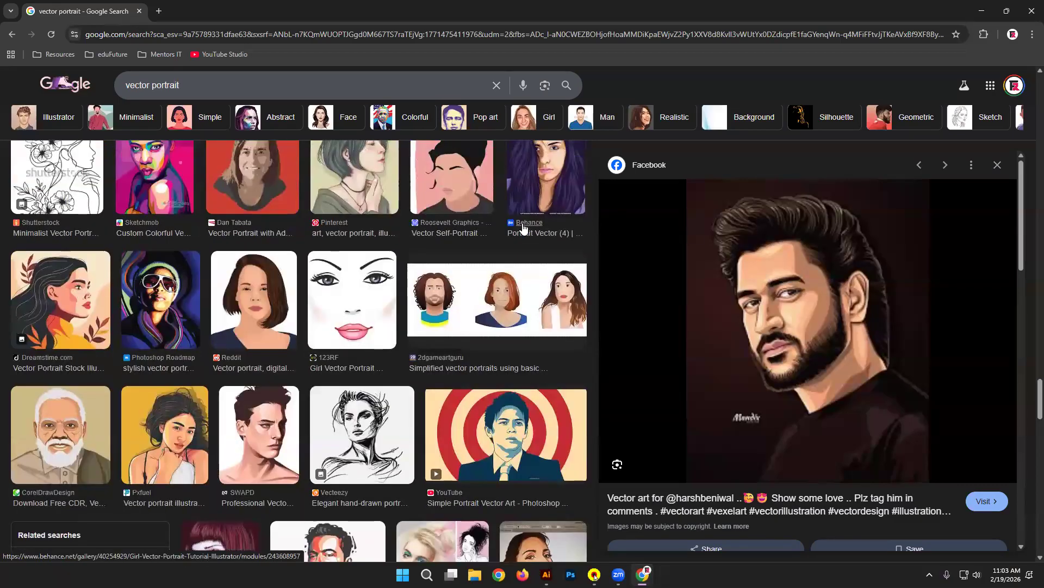
pyautogui.scroll(2, 524, 228)
pyautogui.click(452, 272)
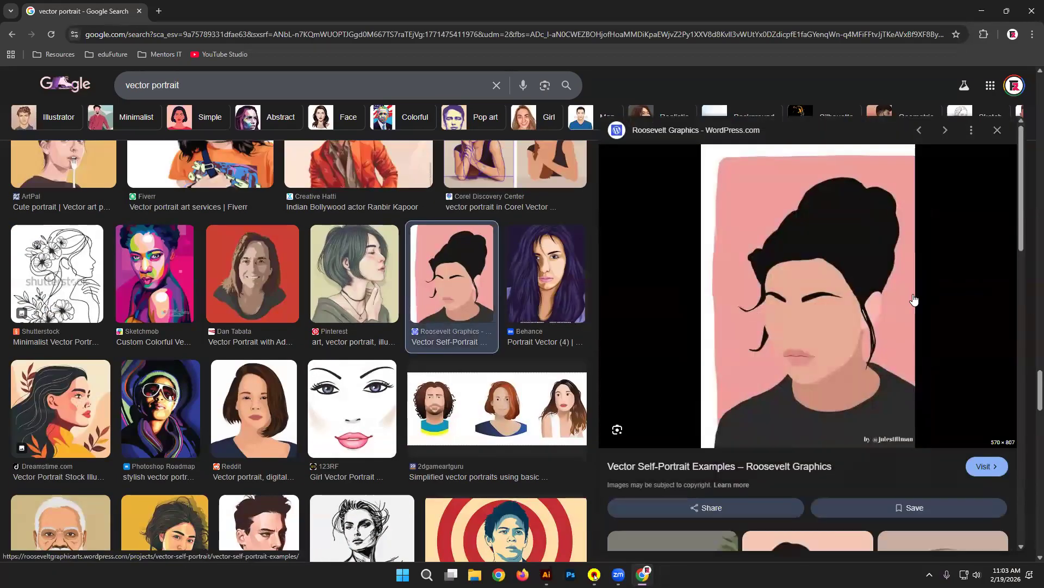
pyautogui.rightClick(820, 264)
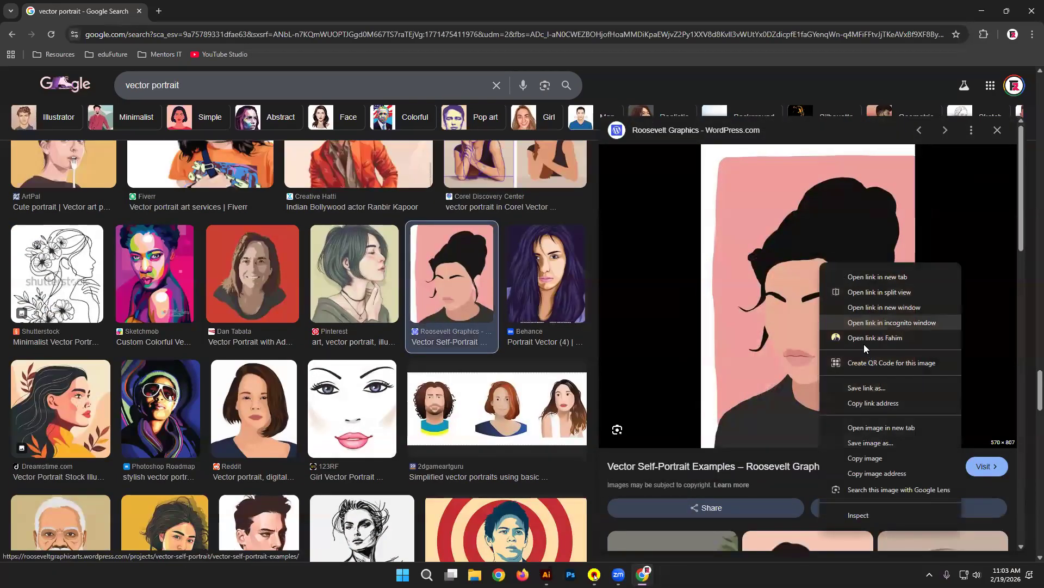
pyautogui.click(890, 457)
pyautogui.scroll(3, 391, 278)
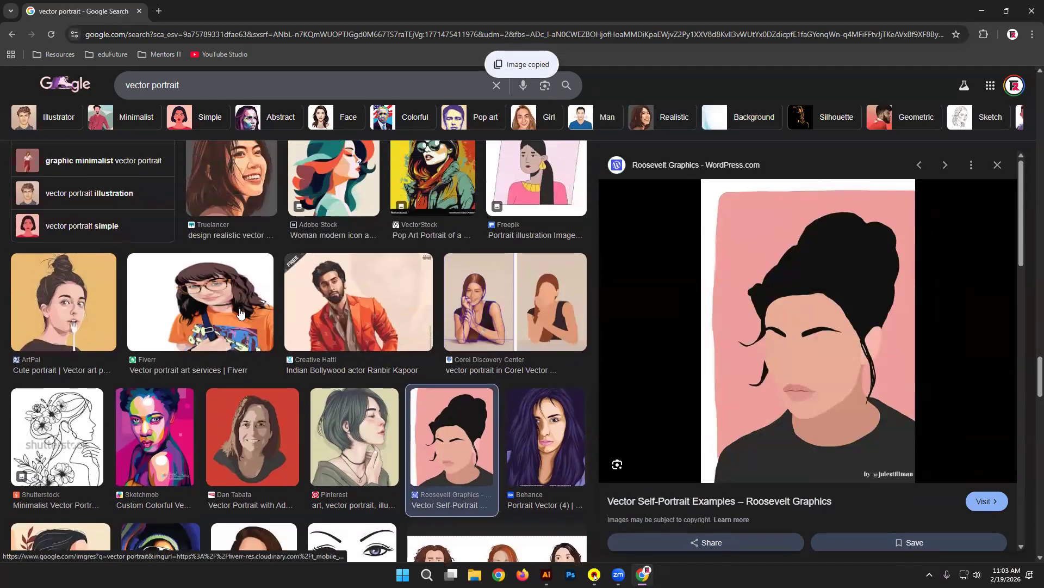
pyautogui.click(240, 314)
pyautogui.rightClick(871, 217)
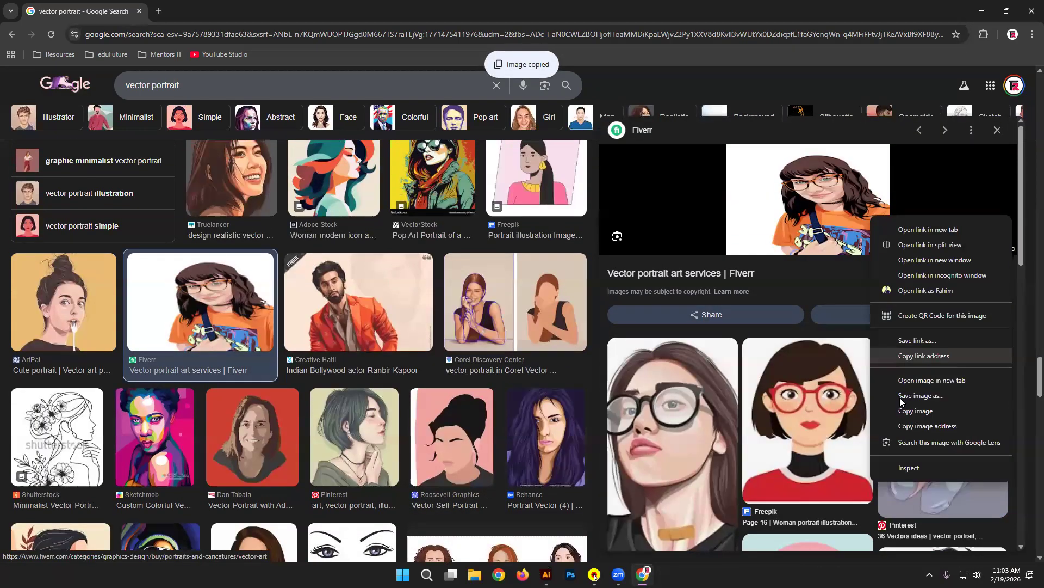
pyautogui.click(909, 410)
pyautogui.click(981, 11)
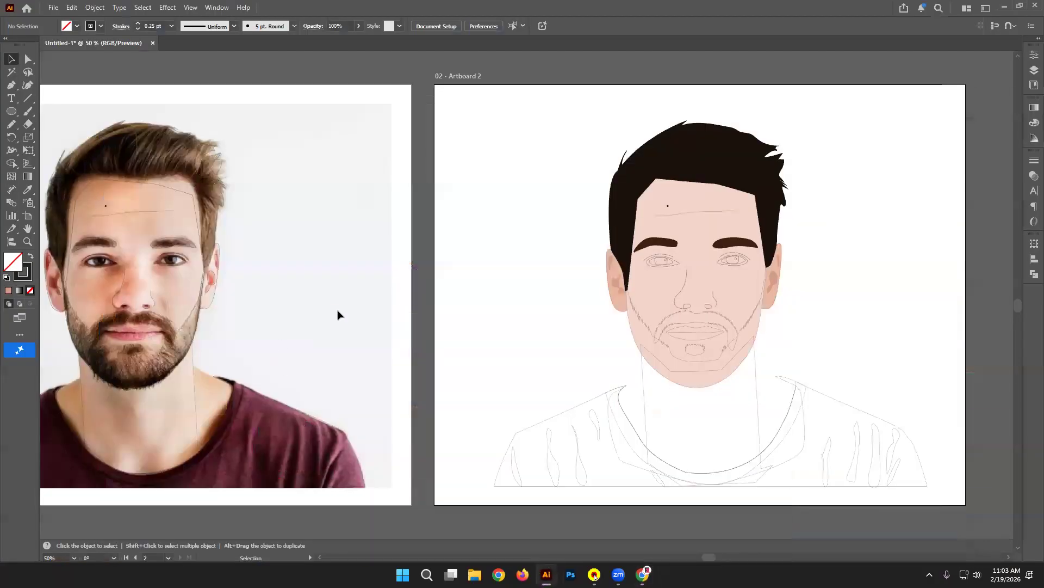
# Step: Paste the girl reference illustration, enlarge it and place it beside the photo
pyautogui.hotkey('ctrl', 'v')
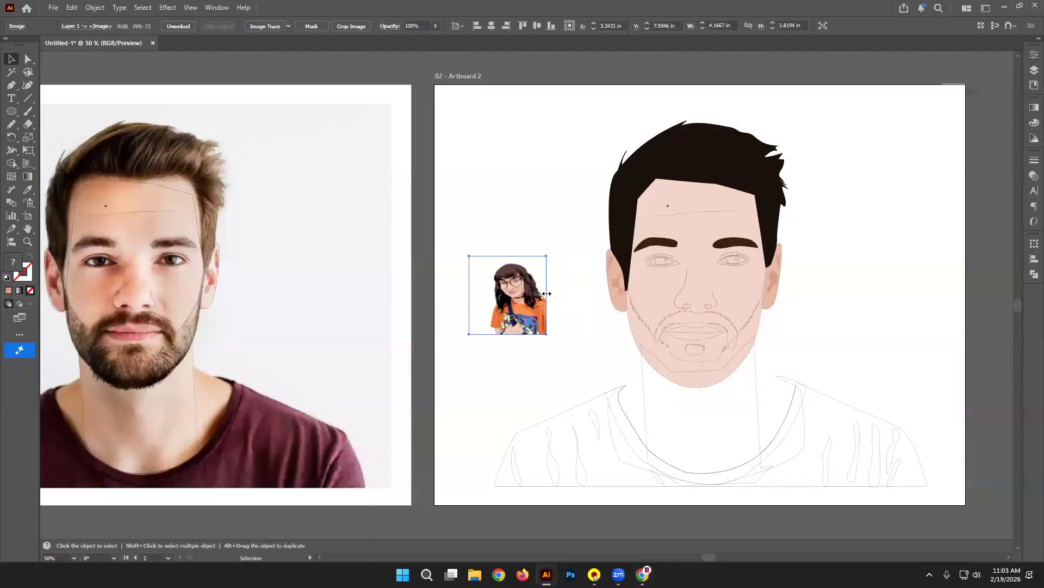
pyautogui.moveTo(547, 294); pyautogui.dragTo(547, 295)
pyautogui.moveTo(547, 335); pyautogui.dragTo(633, 472)
pyautogui.moveTo(611, 320); pyautogui.dragTo(463, 210)
pyautogui.click(528, 202)
# Step: Fill the portrait's face with the reference's skin tone using the Eyedropper, then delete the reference image
pyautogui.click(688, 223)
pyautogui.press('i')
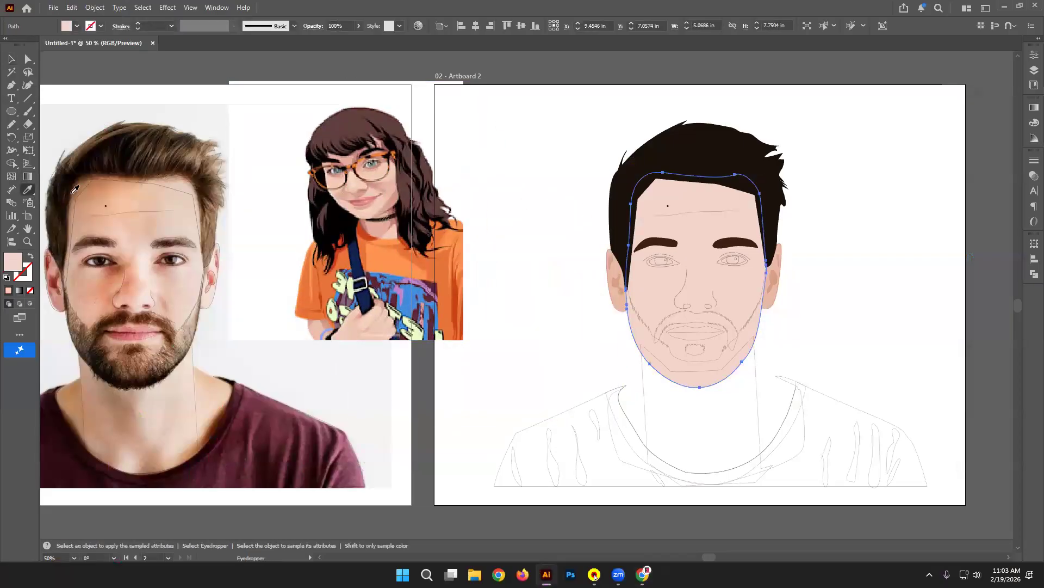
pyautogui.press('v')
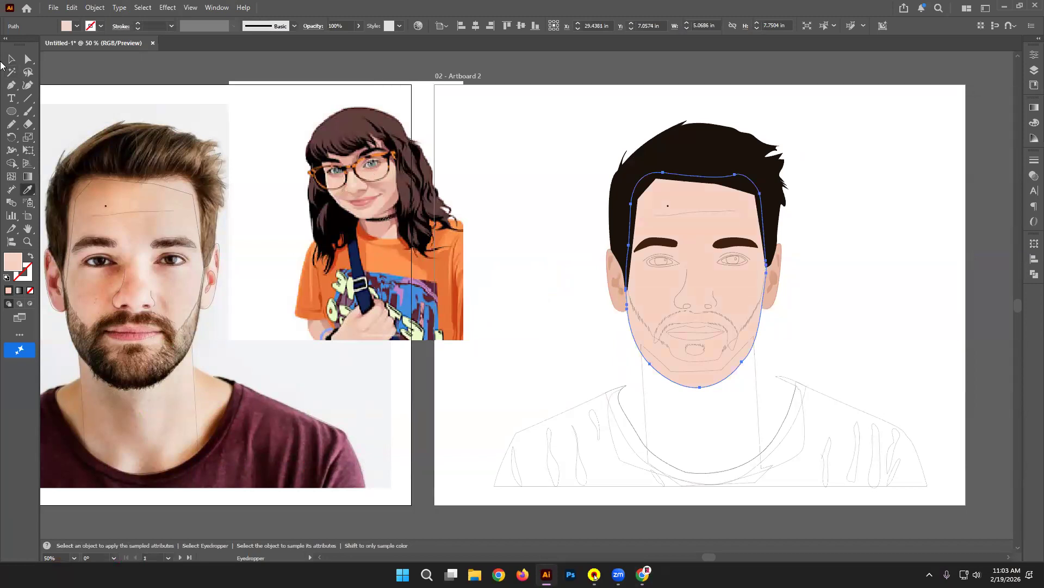
pyautogui.click(805, 380)
pyautogui.click(432, 276)
pyautogui.press('Delete')
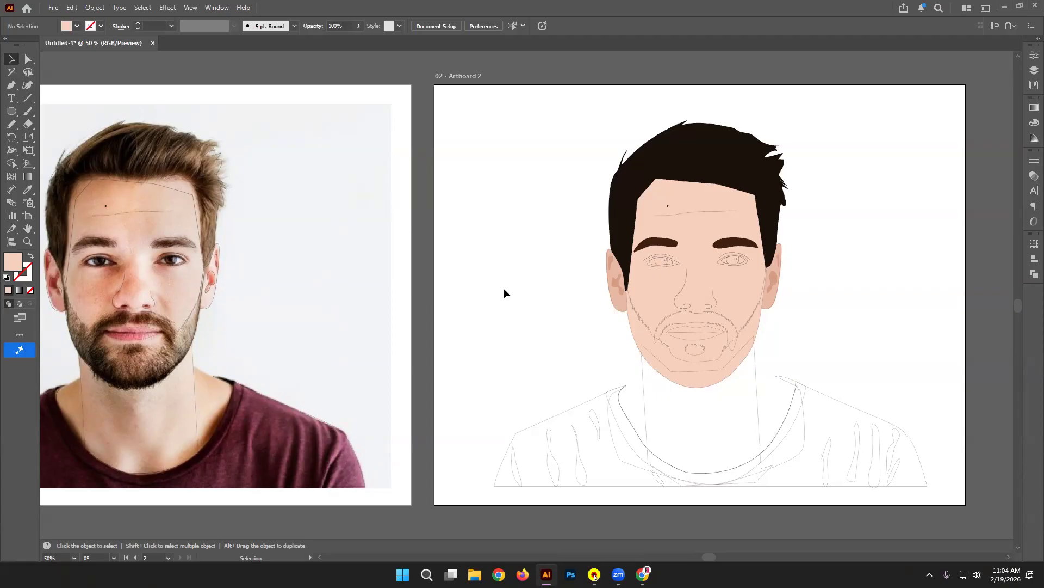
# Step: Nudge the jaw beard, moustache and chin patch down slightly and fill them with the photo's beard colour
pyautogui.hotkey('ctrl', '=')
pyautogui.moveTo(444, 255); pyautogui.dragTo(571, 194)
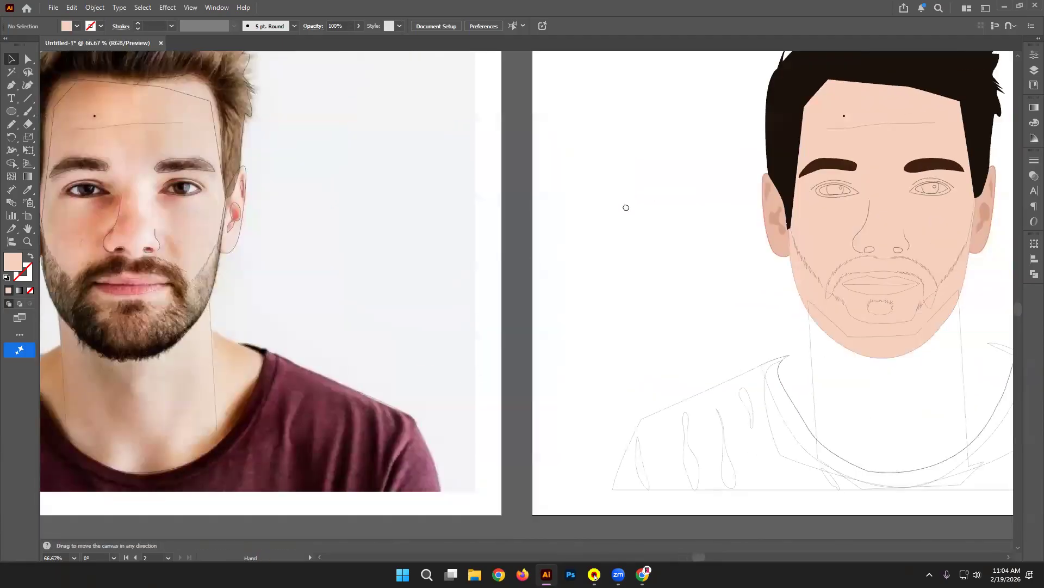
pyautogui.click(816, 266)
pyautogui.keyDown('shift'); pyautogui.click(882, 302); pyautogui.keyUp('shift')
pyautogui.keyDown('shift'); pyautogui.click(884, 308); pyautogui.keyUp('shift')
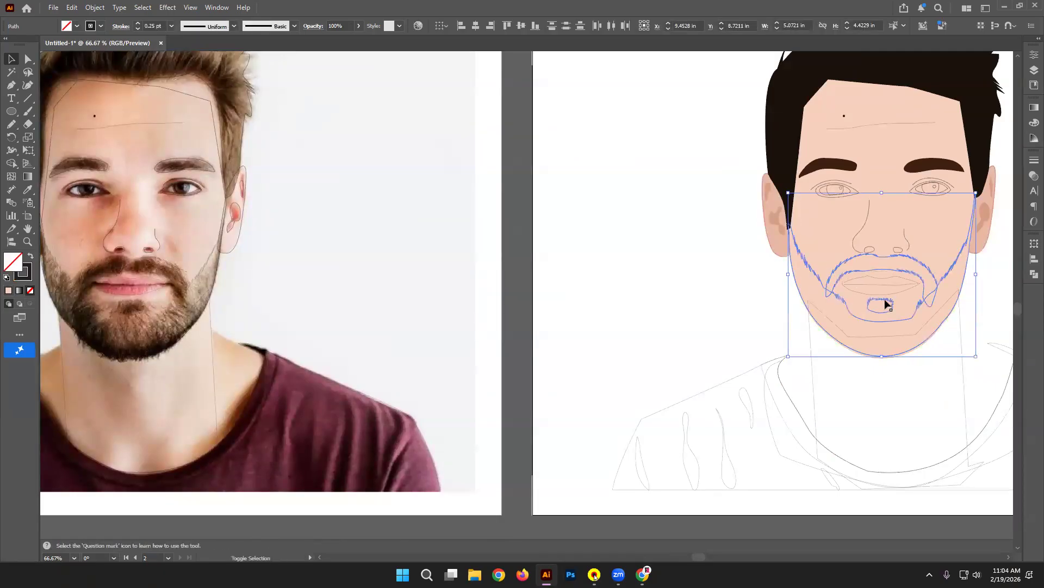
pyautogui.moveTo(885, 309); pyautogui.dragTo(885, 311)
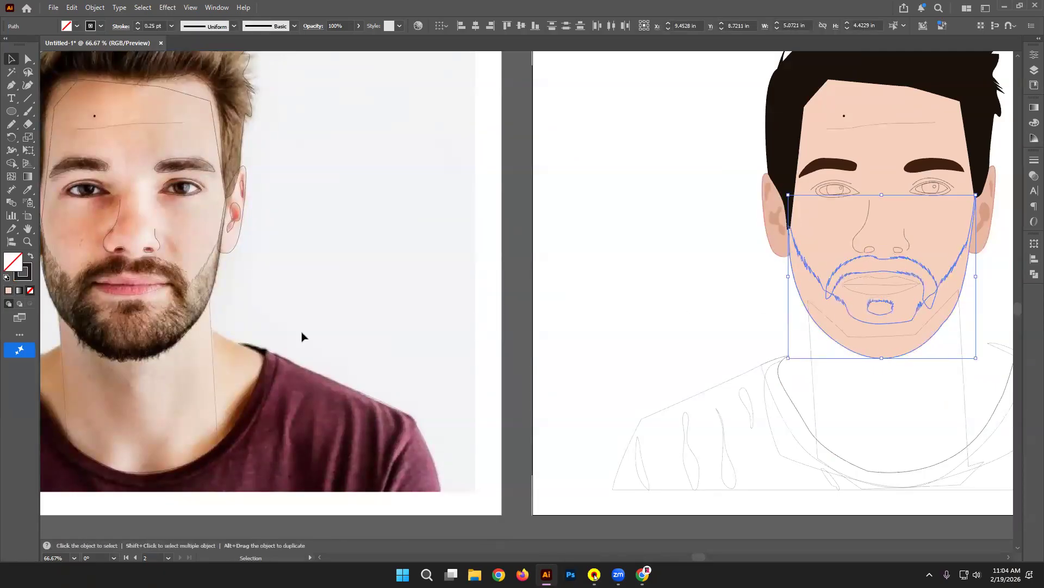
pyautogui.click(28, 189)
pyautogui.click(83, 322)
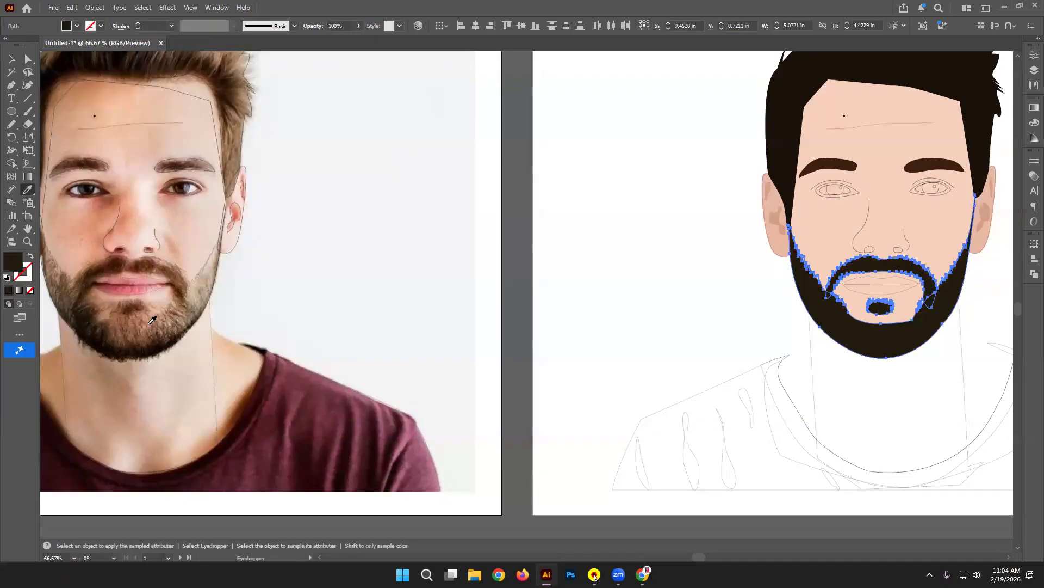
pyautogui.click(11, 58)
pyautogui.click(492, 223)
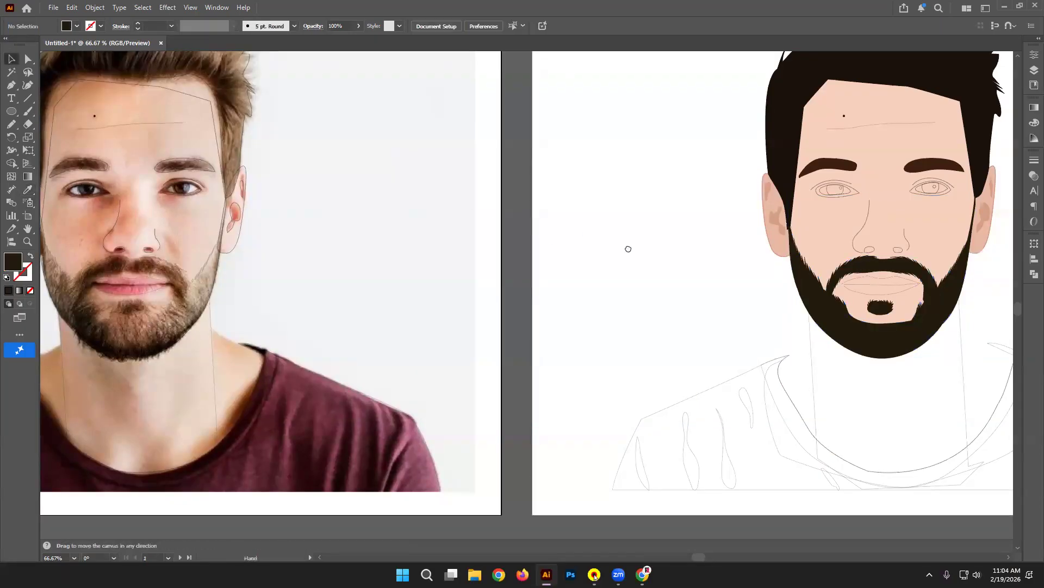
pyautogui.moveTo(628, 249); pyautogui.dragTo(624, 255)
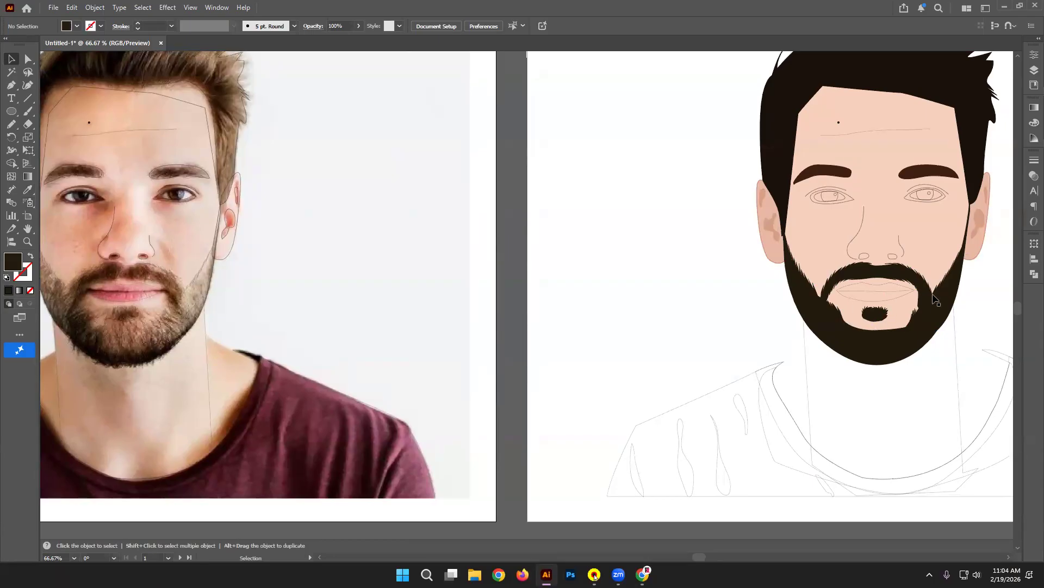
# Step: Fill the lip shape with the pink sampled from the photo's lips
pyautogui.click(900, 299)
pyautogui.click(896, 301)
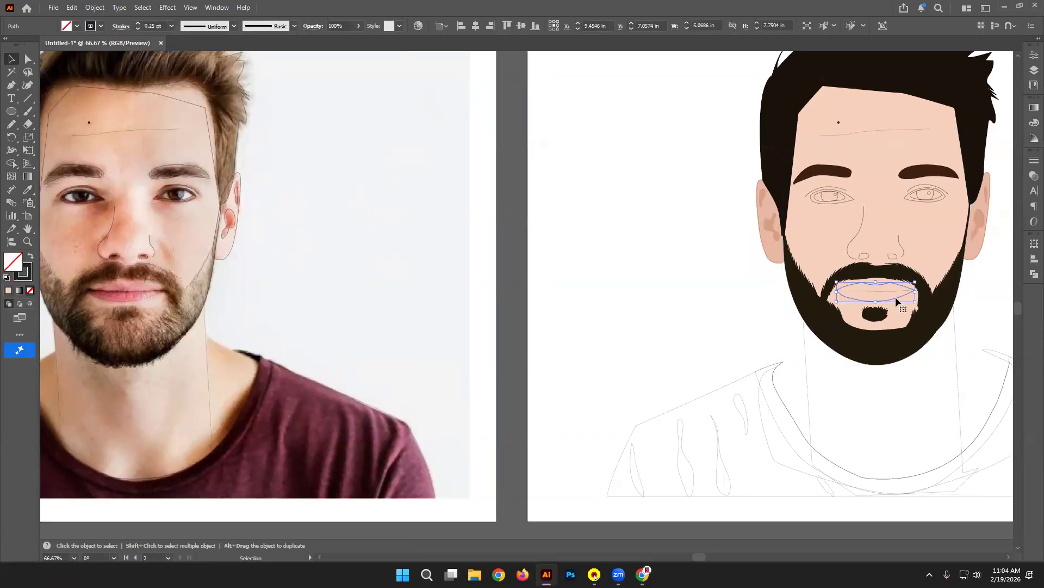
pyautogui.click(27, 189)
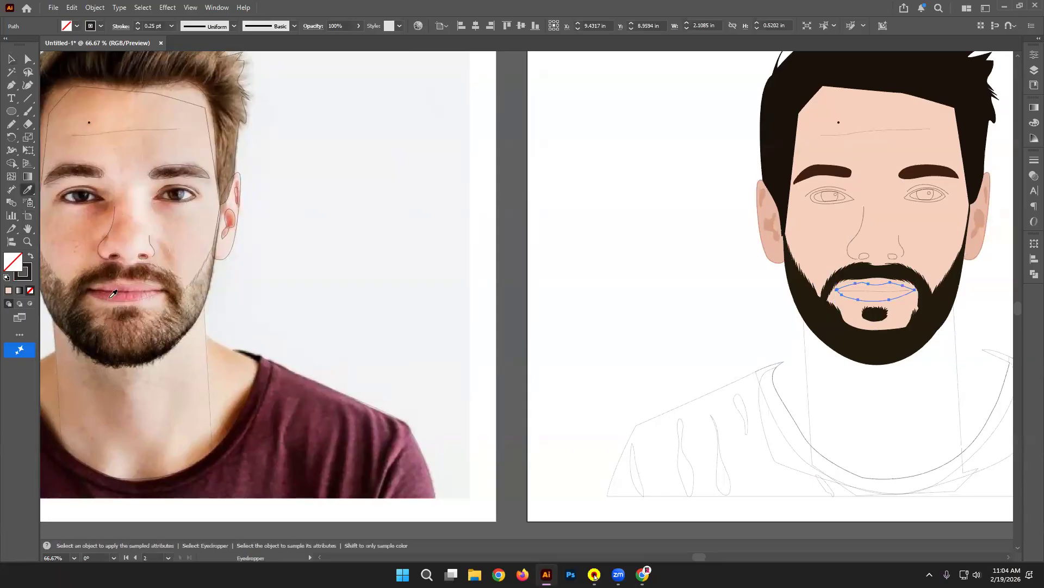
pyautogui.click(113, 294)
pyautogui.click(11, 59)
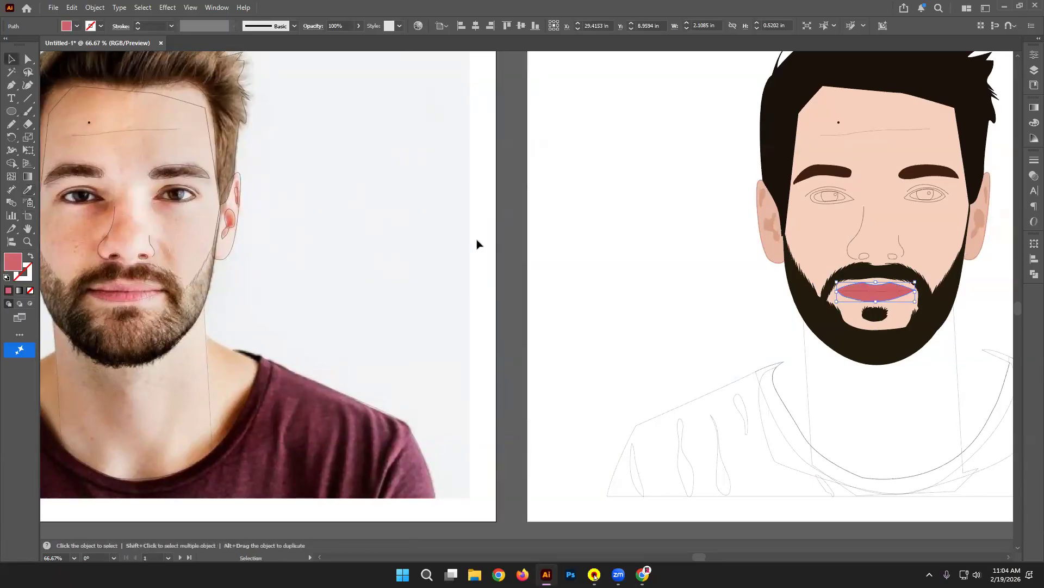
pyautogui.click(877, 292)
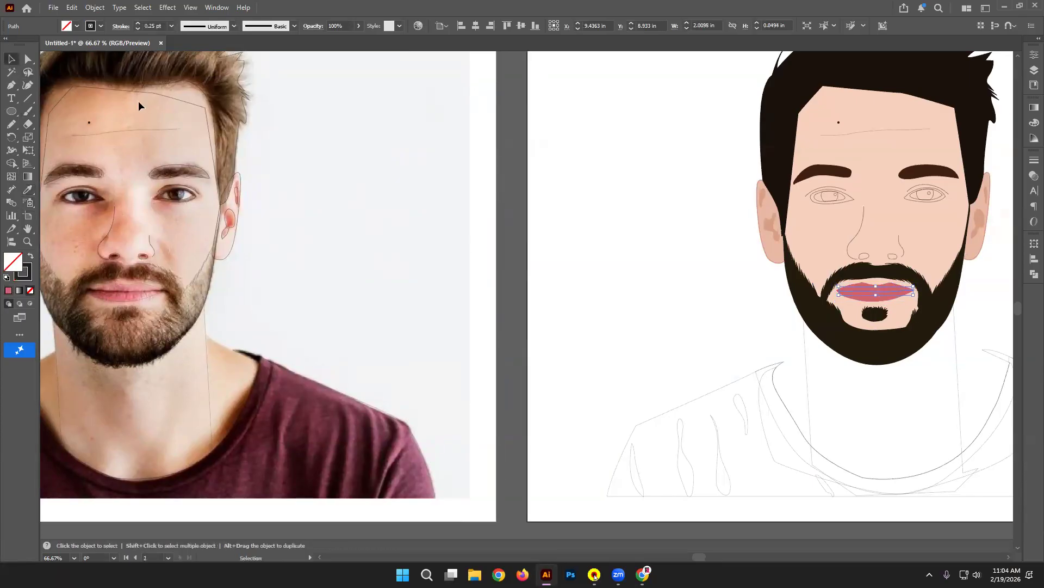
pyautogui.click(888, 282)
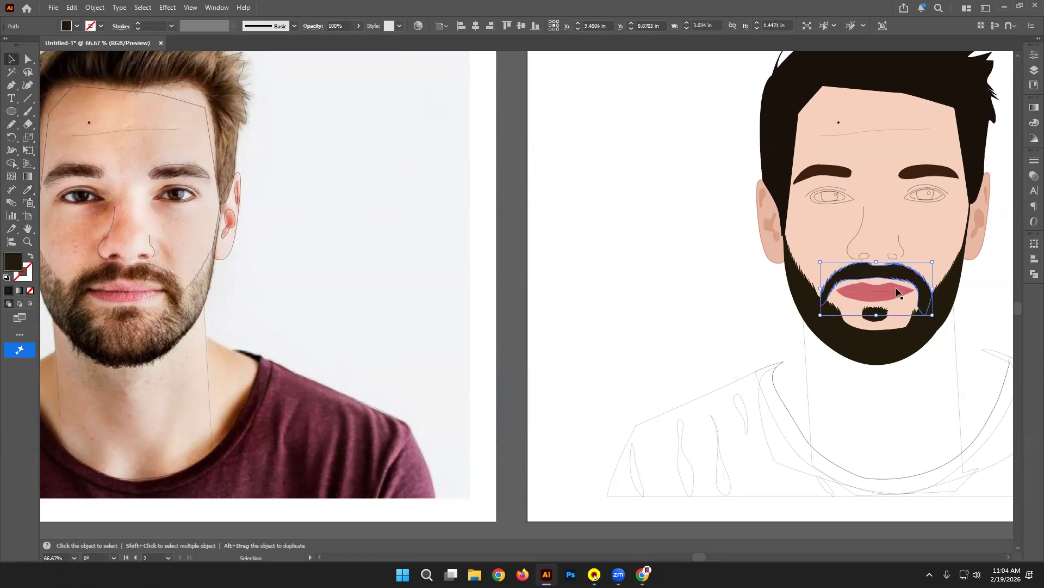
# Step: Smooth the lips' upper and lower edges with the Smooth Tool, then select the line between the lips
pyautogui.hotkey('ctrl', '=')
pyautogui.hotkey('ctrl', '=')
pyautogui.hotkey('ctrl', '=')
pyautogui.hotkey('ctrl', '=')
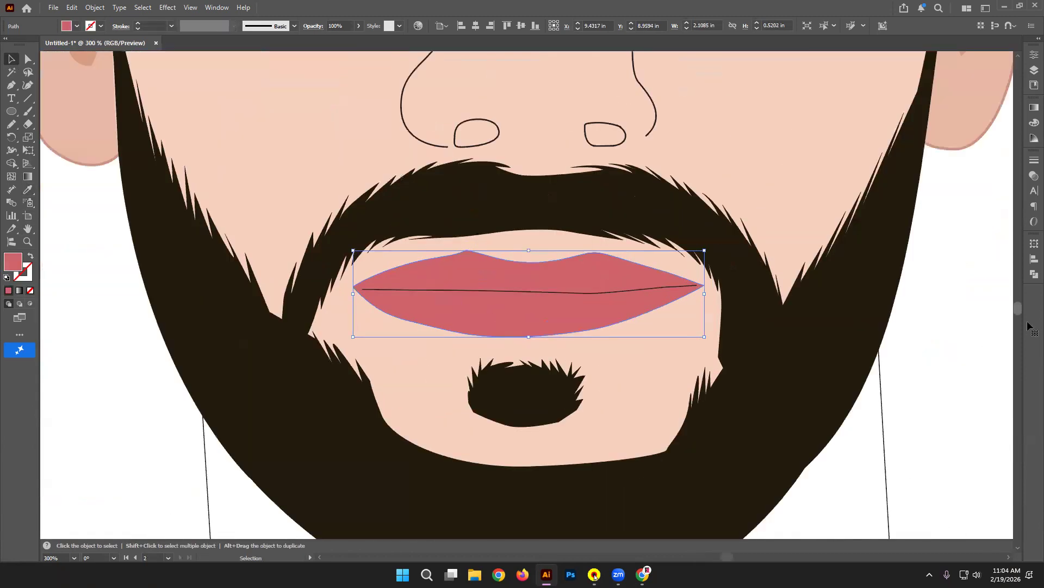
pyautogui.moveTo(12, 124); pyautogui.dragTo(65, 158)
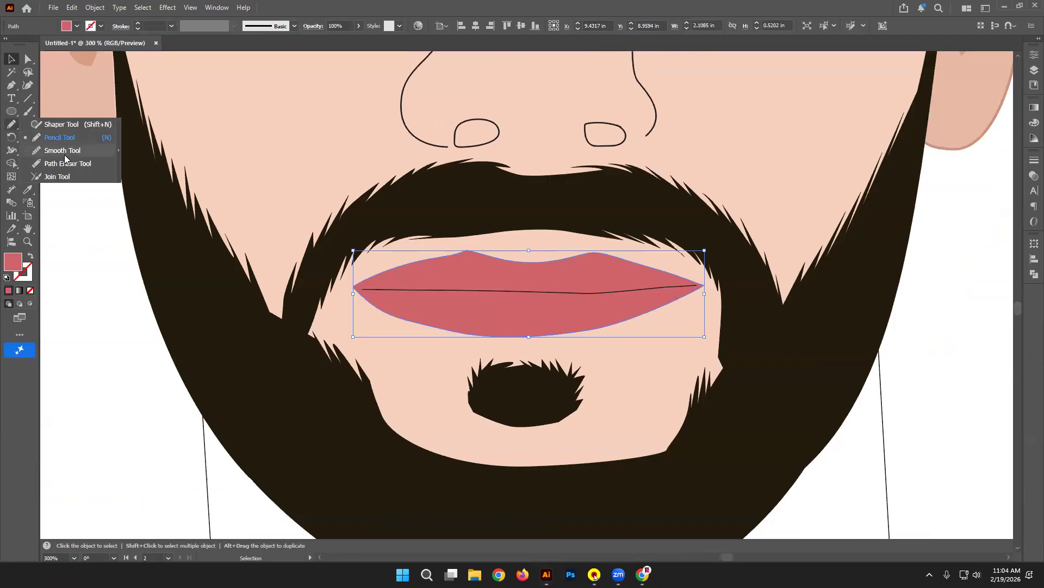
pyautogui.click(65, 155)
pyautogui.moveTo(481, 254)
pyautogui.mouseDown()
pyautogui.moveTo(429, 266)
pyautogui.moveTo(512, 266)
pyautogui.moveTo(448, 254)
pyautogui.moveTo(640, 242)
pyautogui.moveTo(574, 259)
pyautogui.moveTo(650, 271)
pyautogui.moveTo(599, 256)
pyautogui.mouseUp()
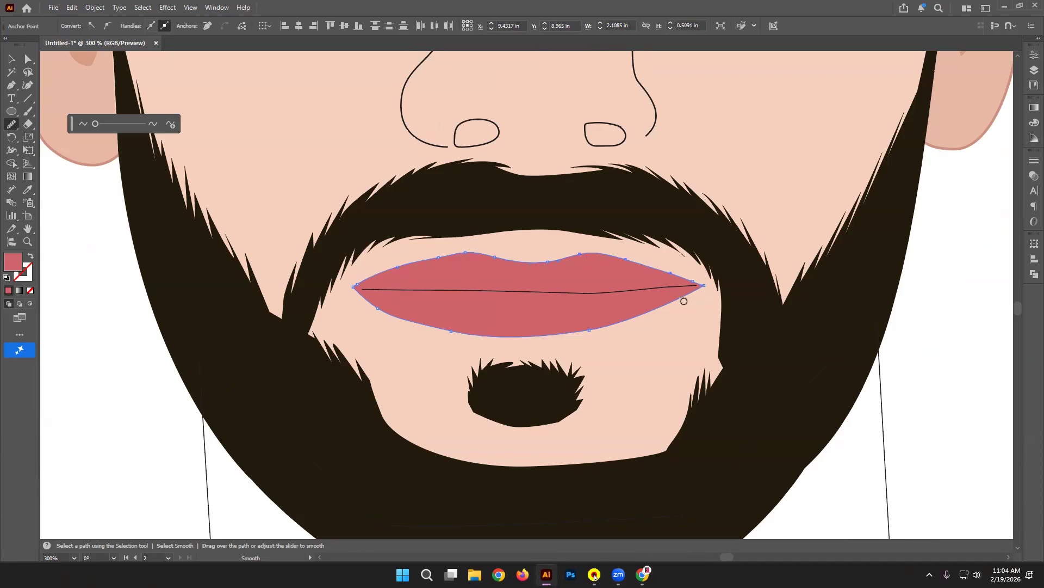
pyautogui.moveTo(593, 330)
pyautogui.mouseDown()
pyautogui.moveTo(433, 329)
pyautogui.moveTo(455, 327)
pyautogui.mouseUp()
pyautogui.click(11, 59)
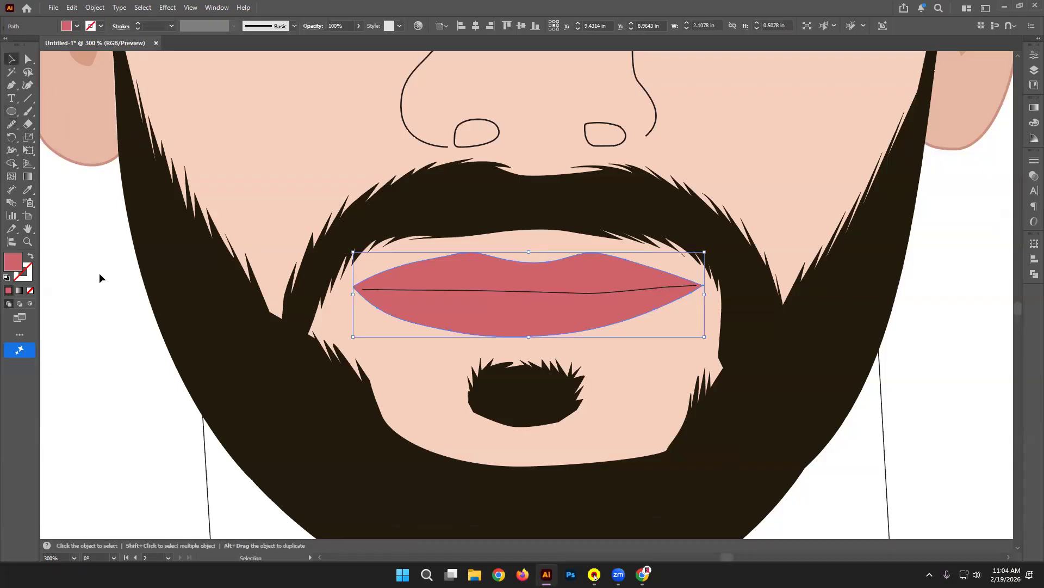
pyautogui.click(101, 277)
pyautogui.click(402, 294)
pyautogui.click(366, 291)
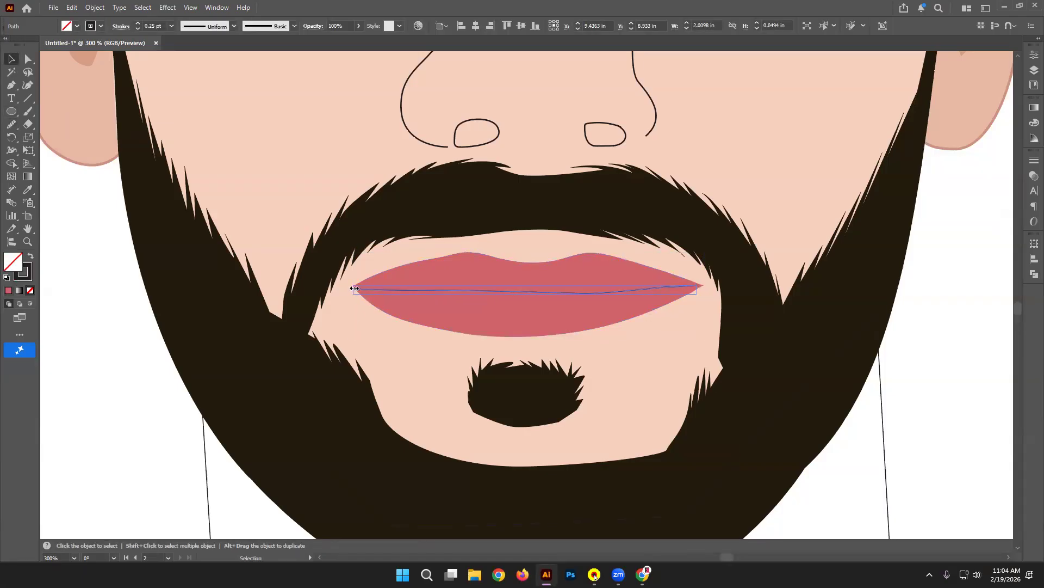
# Step: Drag the mouth line's left and right end anchors out to the lip corners
pyautogui.click(28, 59)
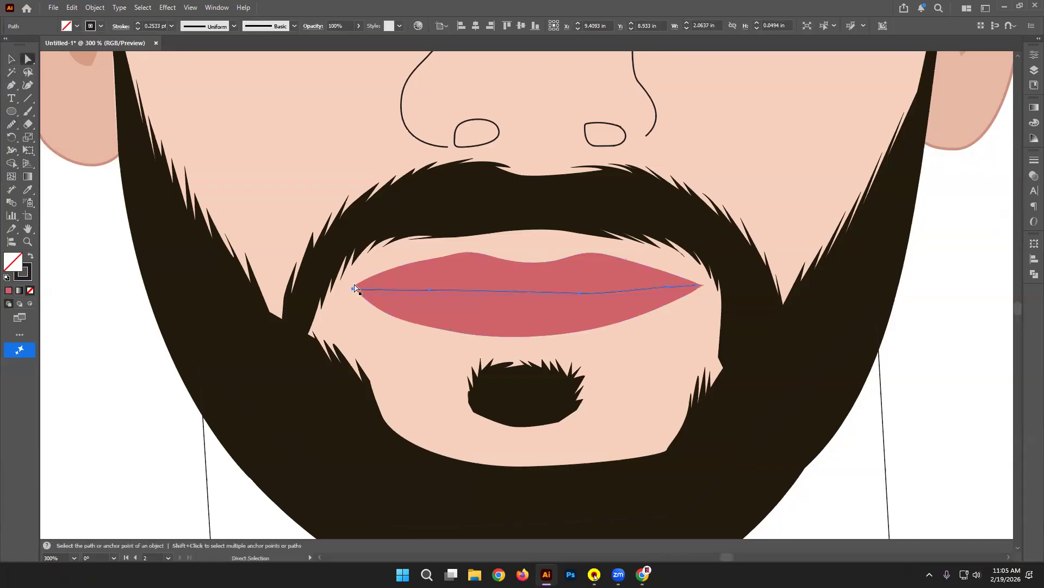
pyautogui.click(354, 286)
pyautogui.click(346, 306)
pyautogui.click(368, 292)
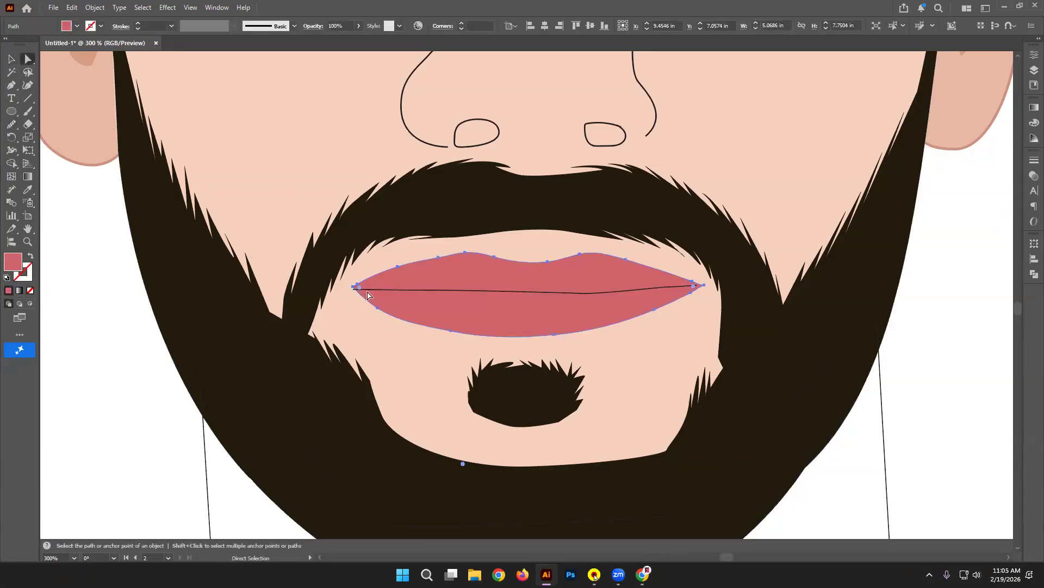
pyautogui.click(374, 292)
pyautogui.click(354, 287)
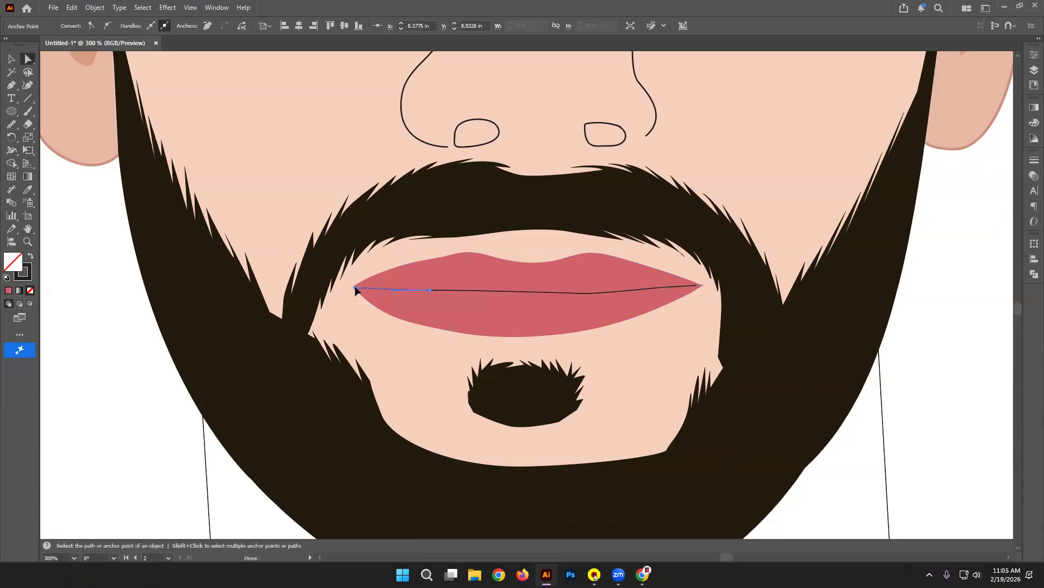
pyautogui.moveTo(355, 286); pyautogui.dragTo(354, 286)
pyautogui.click(698, 285)
pyautogui.click(697, 290)
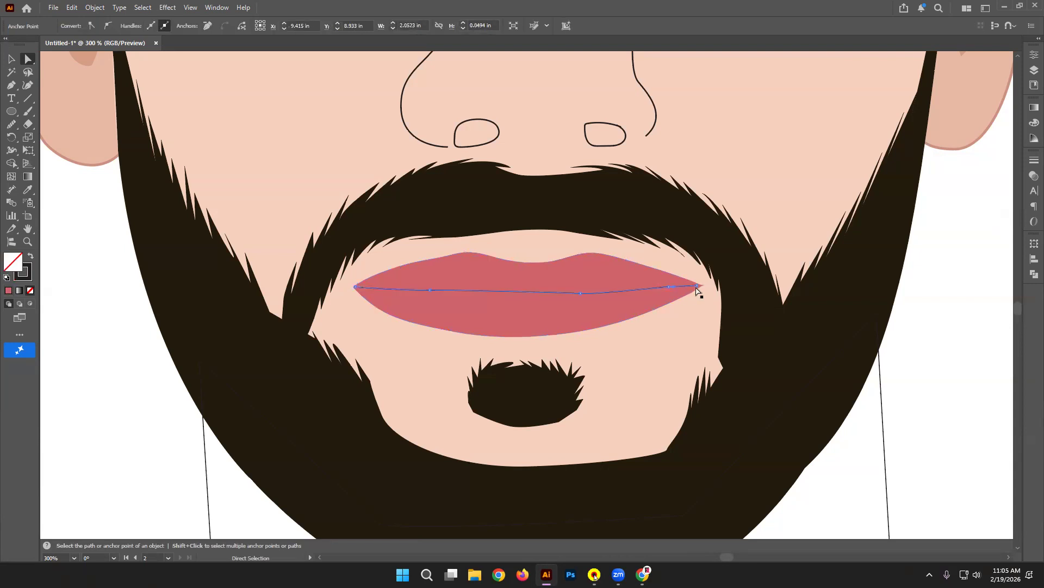
pyautogui.moveTo(698, 286); pyautogui.dragTo(701, 287)
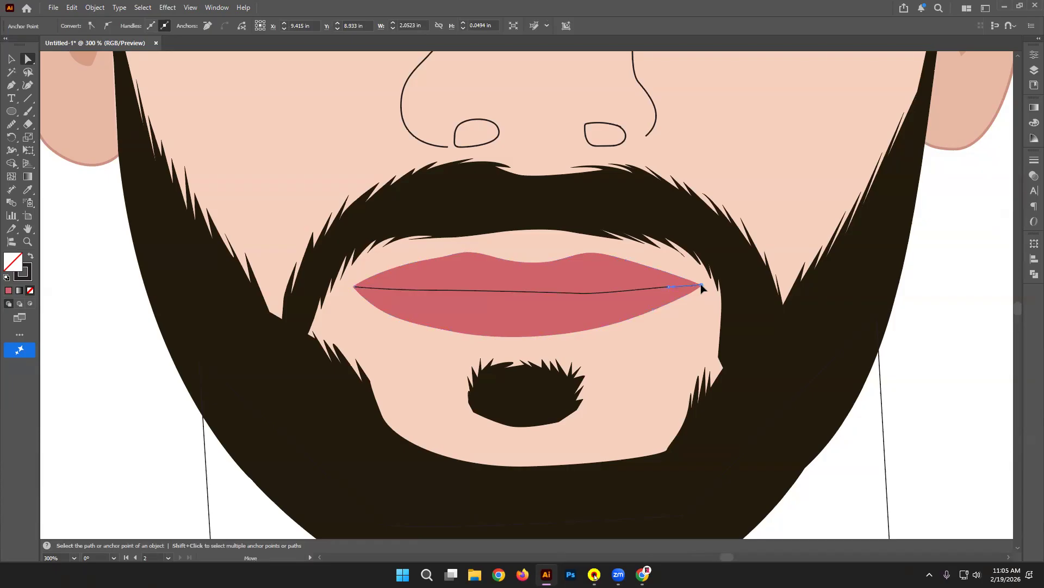
pyautogui.moveTo(701, 287); pyautogui.dragTo(701, 286)
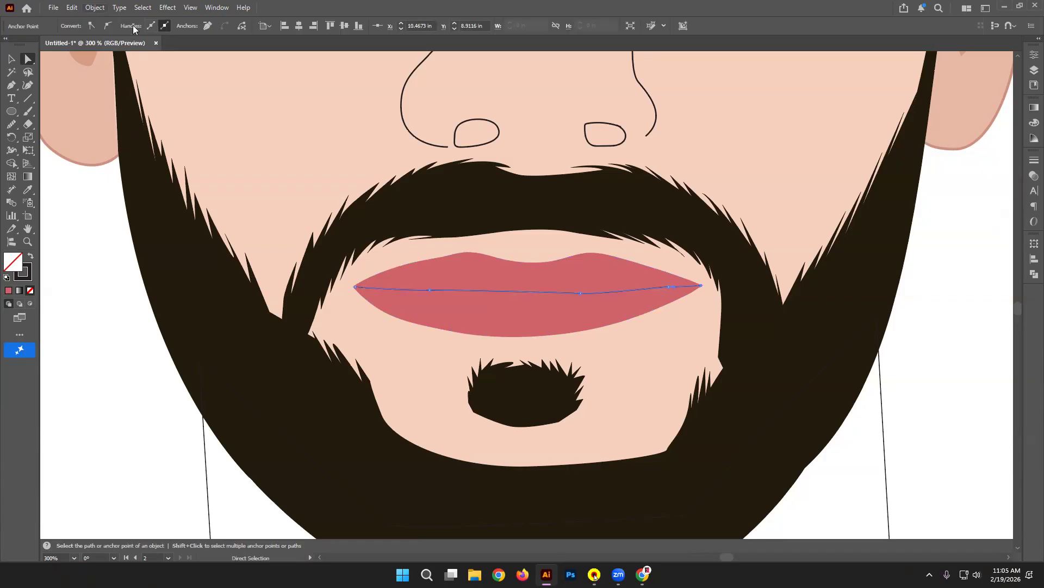
# Step: Give the mouth line a 0.5 pt stroke with a tapered width profile
pyautogui.click(11, 58)
pyautogui.click(99, 333)
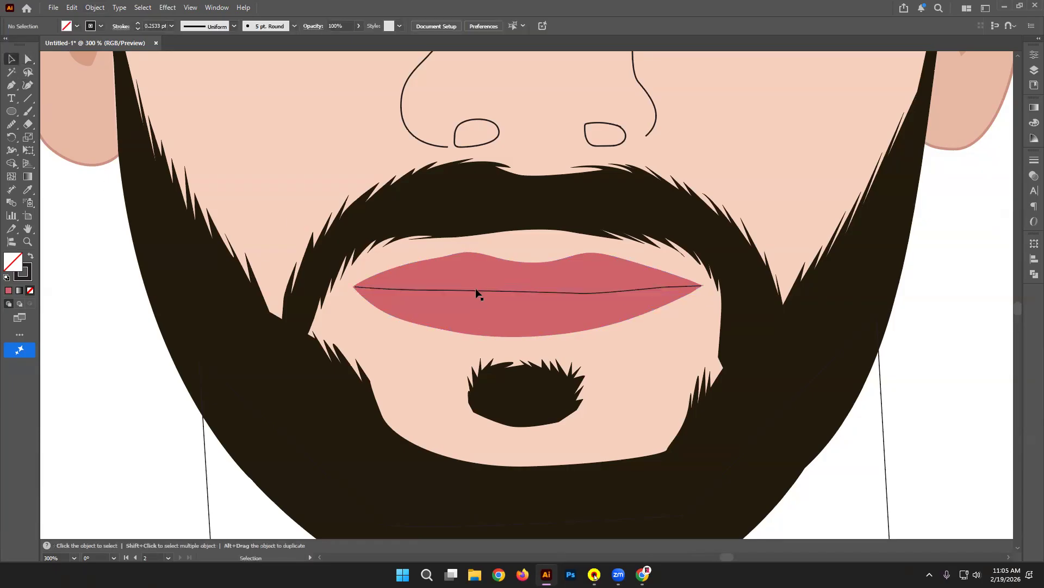
pyautogui.click(474, 291)
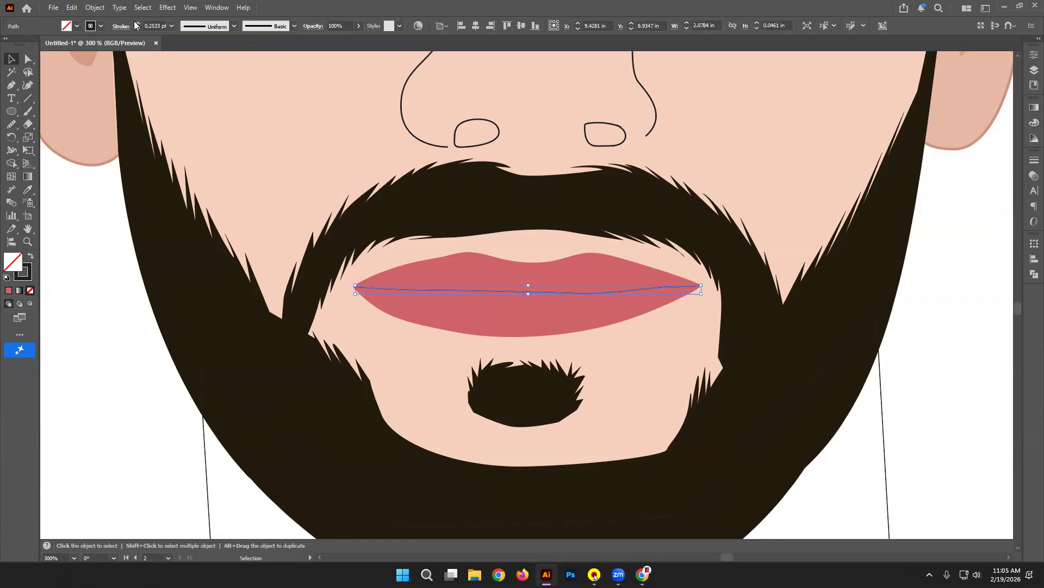
pyautogui.click(172, 26)
pyautogui.click(195, 50)
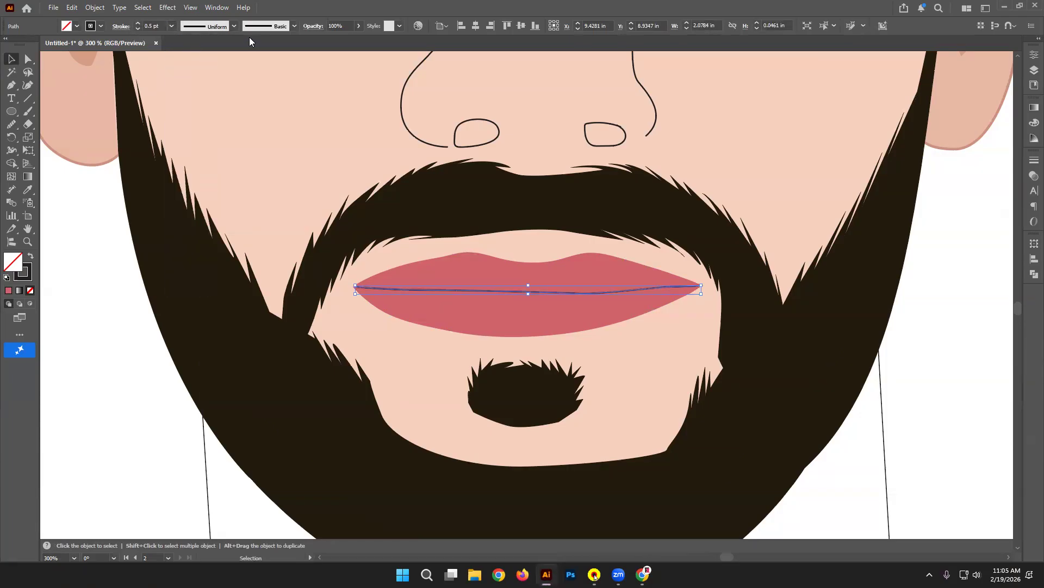
pyautogui.click(233, 26)
pyautogui.click(223, 68)
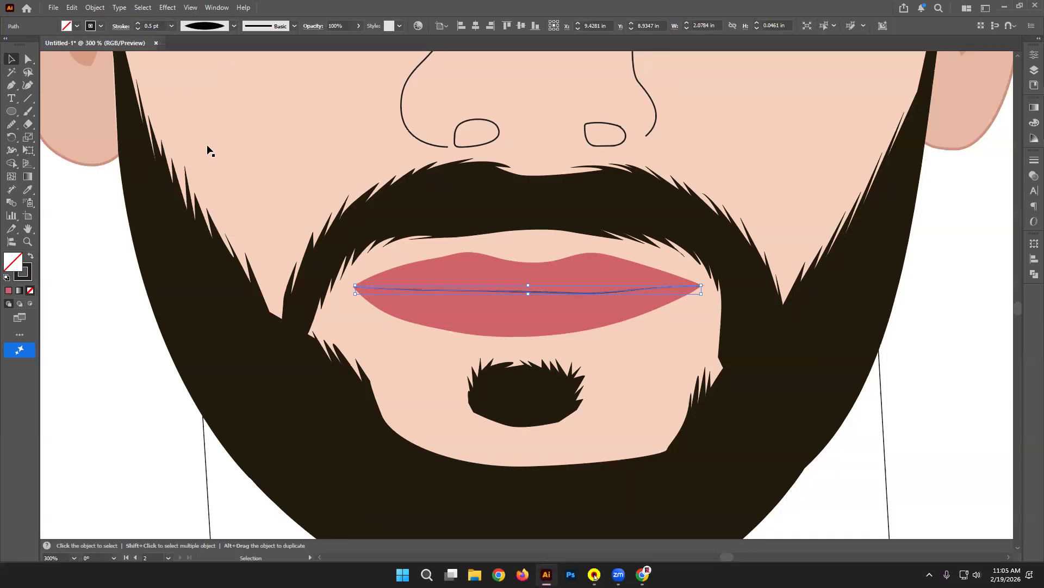
pyautogui.click(93, 303)
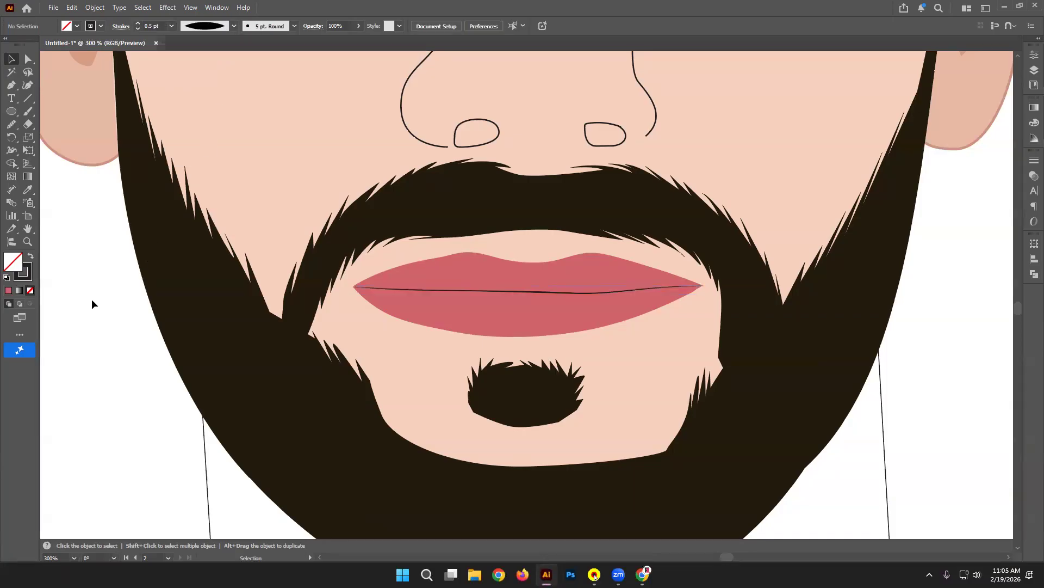
# Step: Increase the mouth line's stroke weight to 1 pt, keeping the tapered profile
pyautogui.click(499, 292)
pyautogui.click(138, 24)
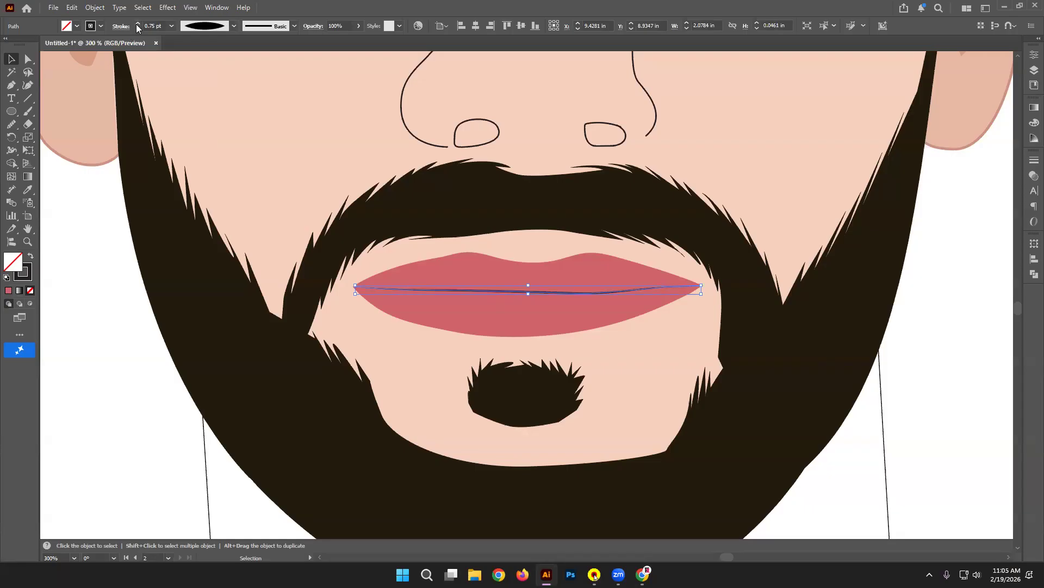
pyautogui.click(226, 24)
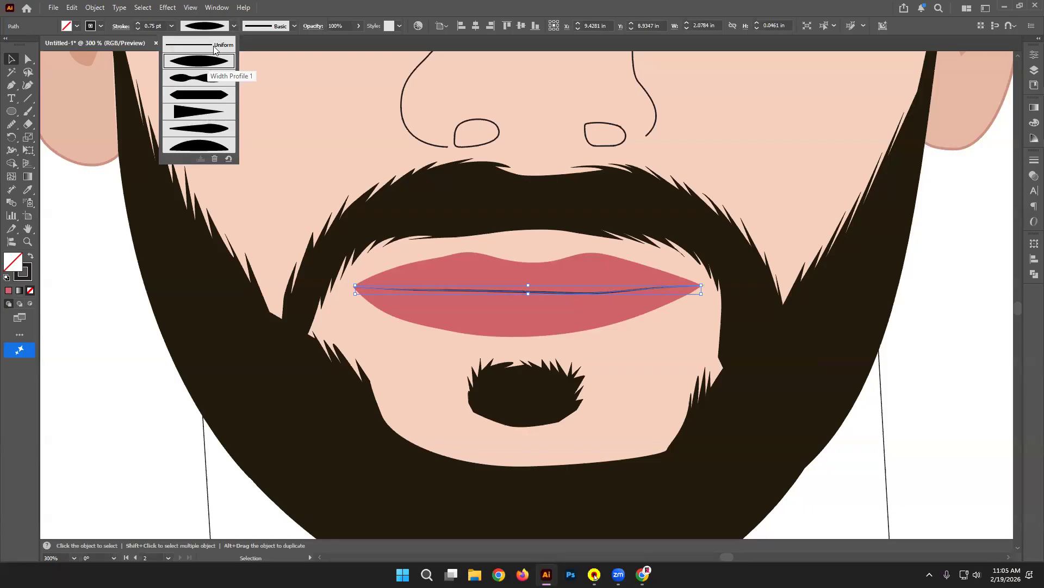
pyautogui.click(137, 25)
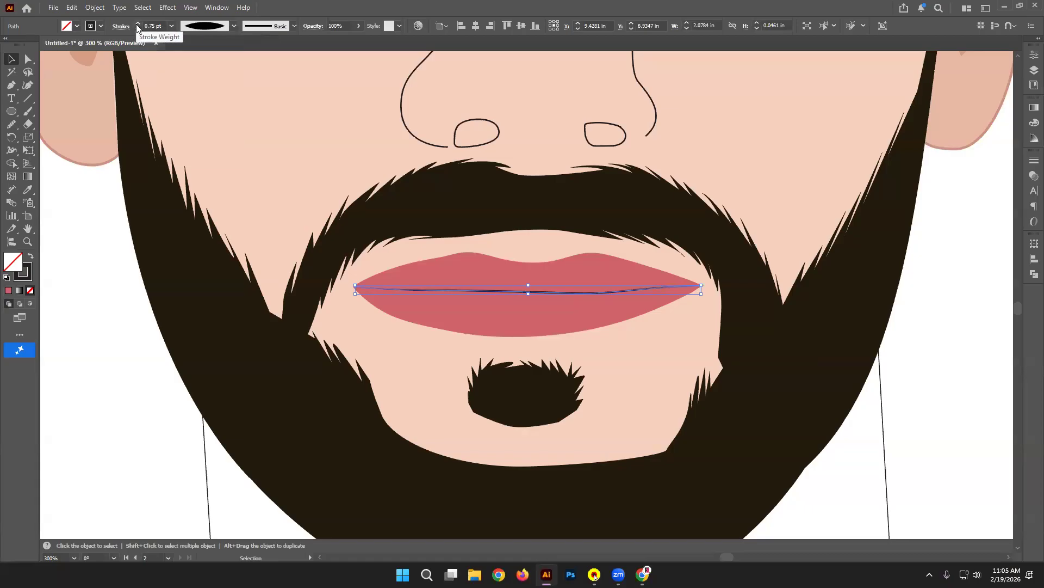
pyautogui.click(137, 25)
pyautogui.click(101, 253)
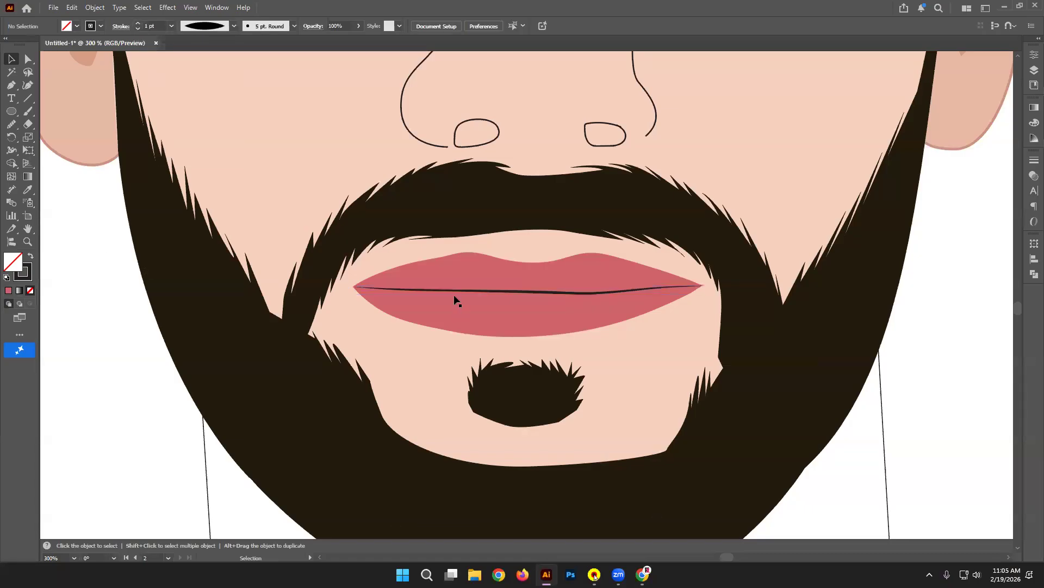
pyautogui.hotkey('ctrl', '-')
pyautogui.hotkey('ctrl', '-')
pyautogui.hotkey('ctrl', '-')
pyautogui.hotkey('ctrl', '-')
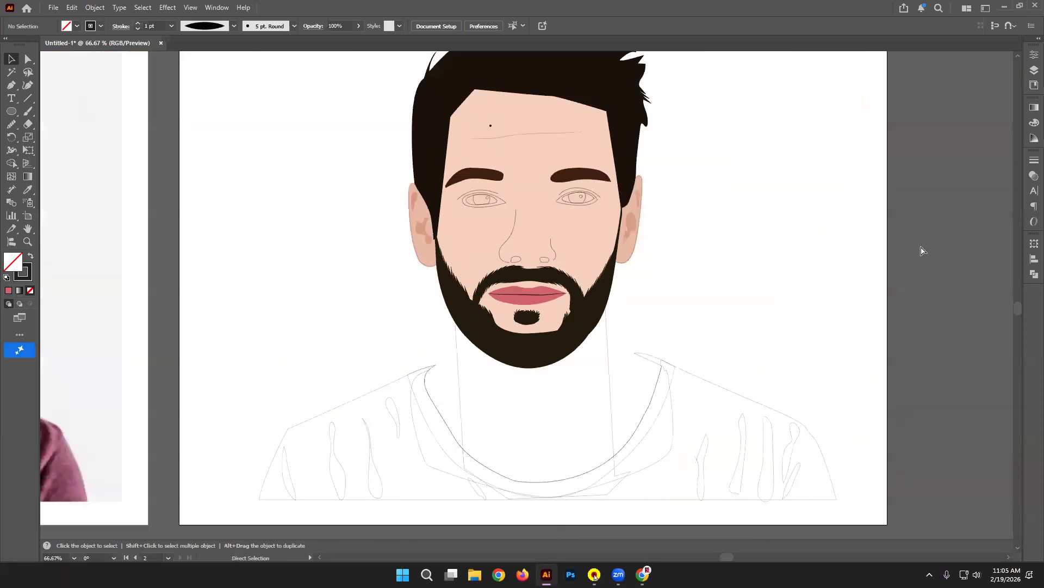
# Step: Fill both nostrils with the brown sampled from the photo's nostril
pyautogui.hotkey('ctrl', '-')
pyautogui.moveTo(545, 229); pyautogui.dragTo(734, 309)
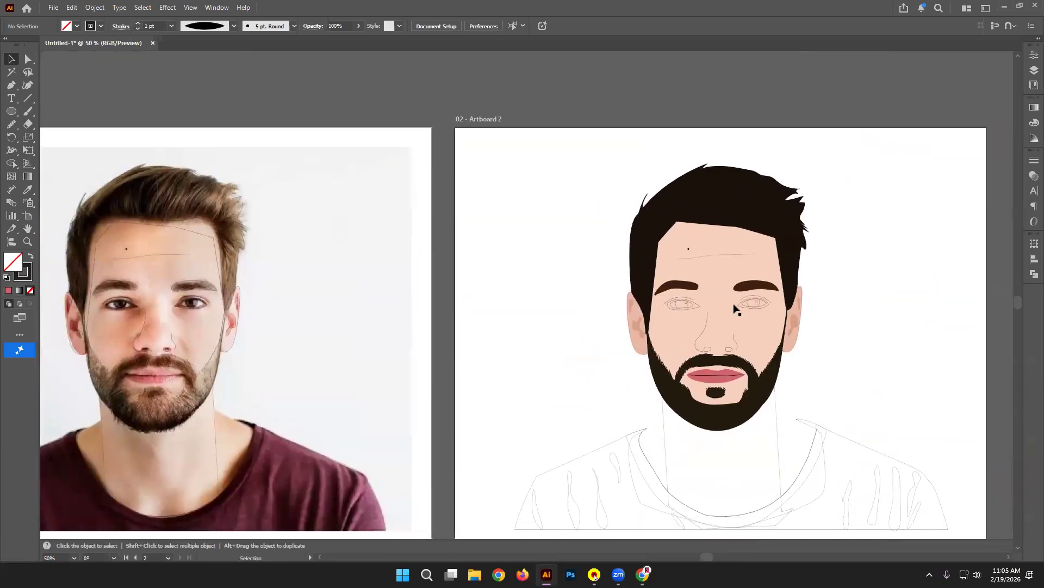
pyautogui.click(738, 345)
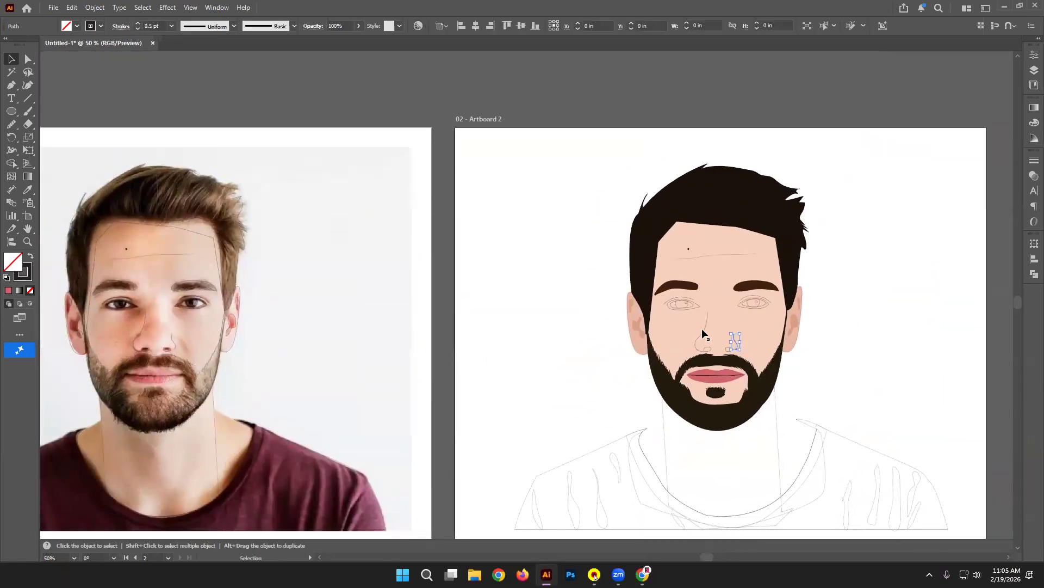
pyautogui.keyDown('shift'); pyautogui.click(705, 326); pyautogui.keyUp('shift')
pyautogui.hotkey('ctrl', 'z')
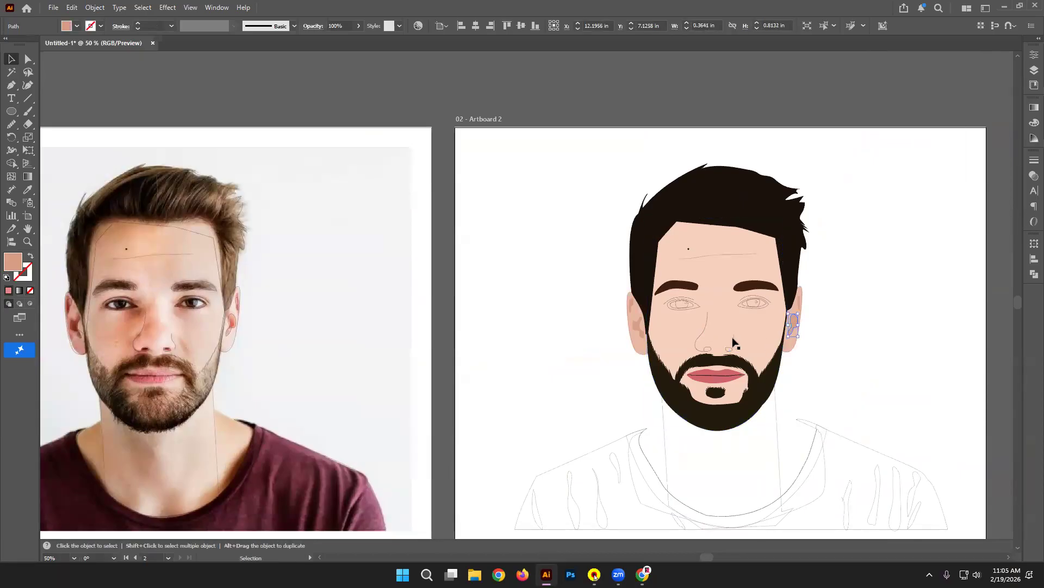
pyautogui.click(730, 351)
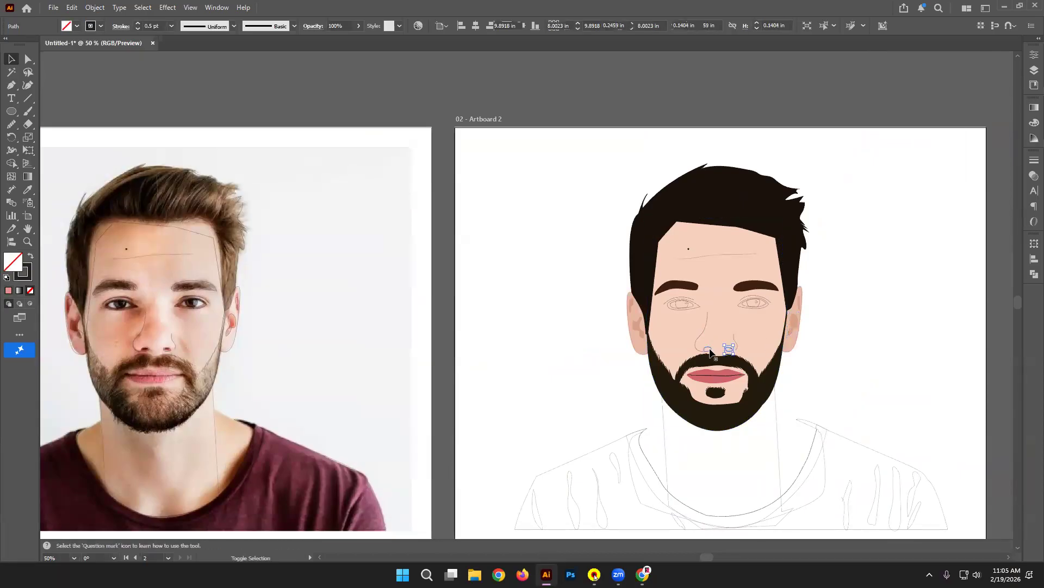
pyautogui.click(28, 189)
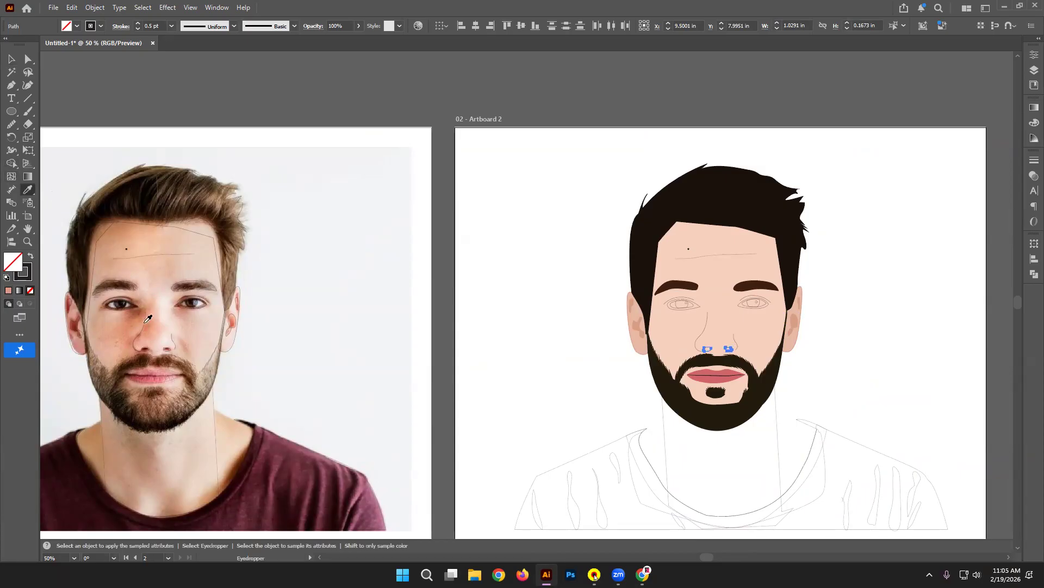
pyautogui.click(138, 309)
pyautogui.click(12, 58)
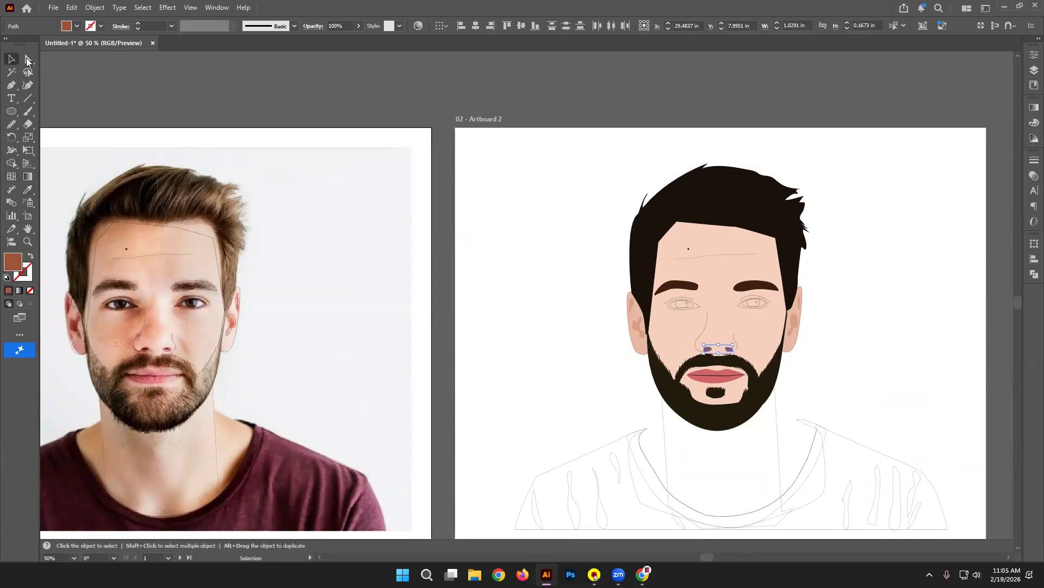
pyautogui.click(171, 60)
# Step: Make the nose line a 4 pt stroke with a tapered width profile
pyautogui.click(733, 339)
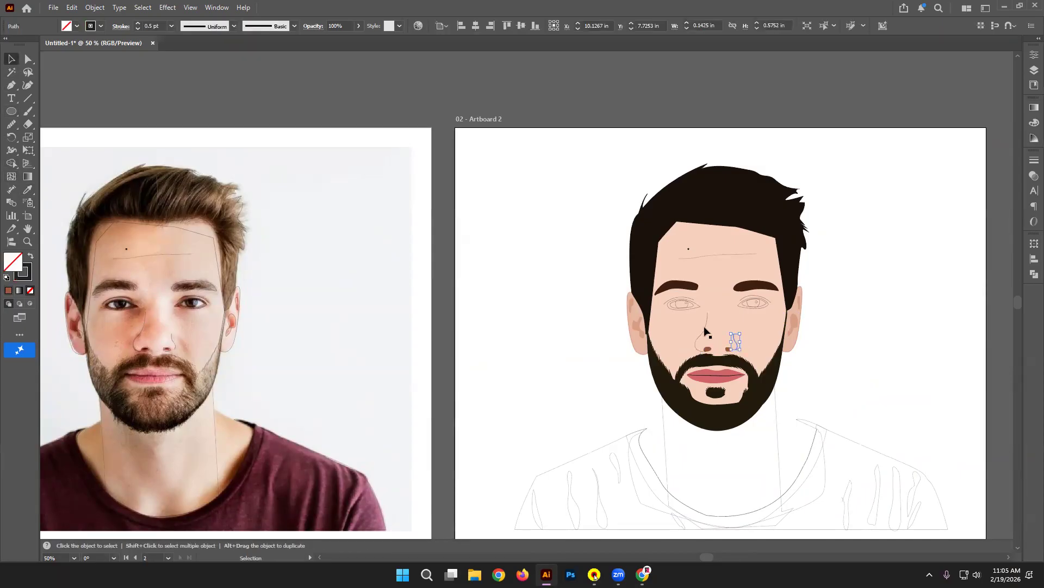
pyautogui.click(234, 26)
pyautogui.click(202, 136)
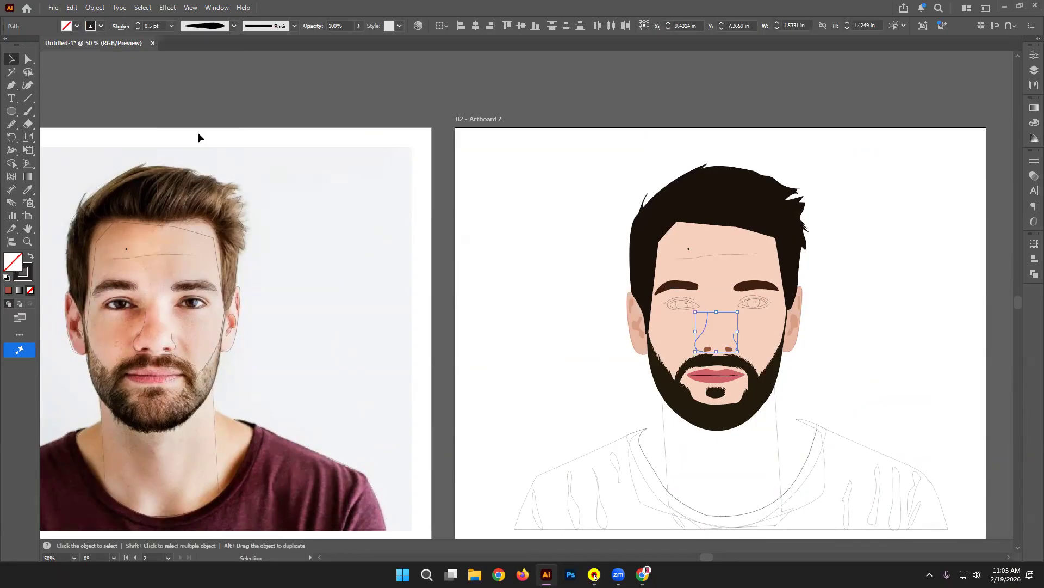
pyautogui.click(138, 22)
pyautogui.click(227, 73)
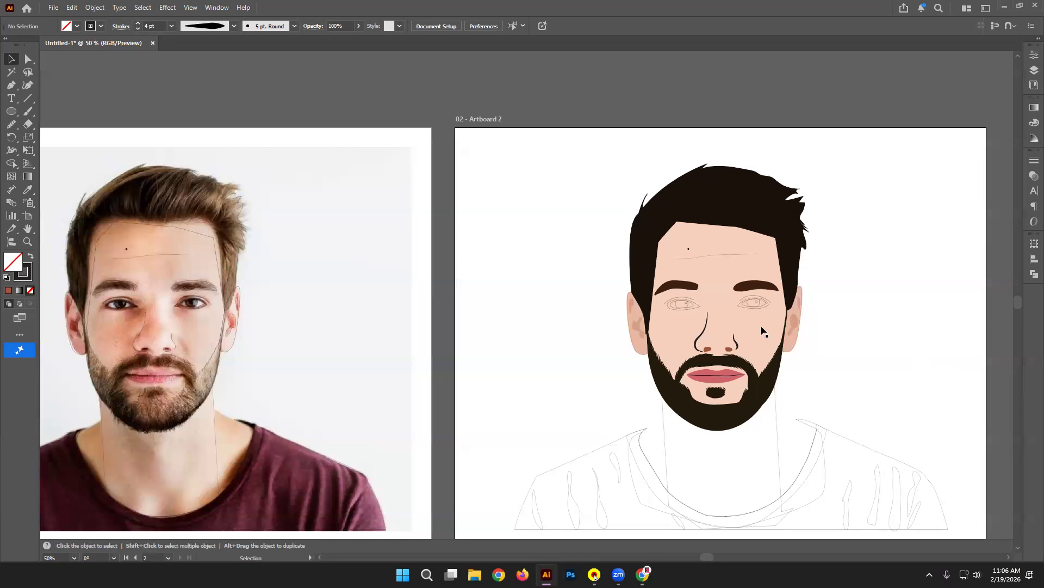
# Step: Apply a tapered width profile to the forehead line
pyautogui.click(706, 256)
pyautogui.hotkey('ctrl', '=')
pyautogui.hotkey('ctrl', '=')
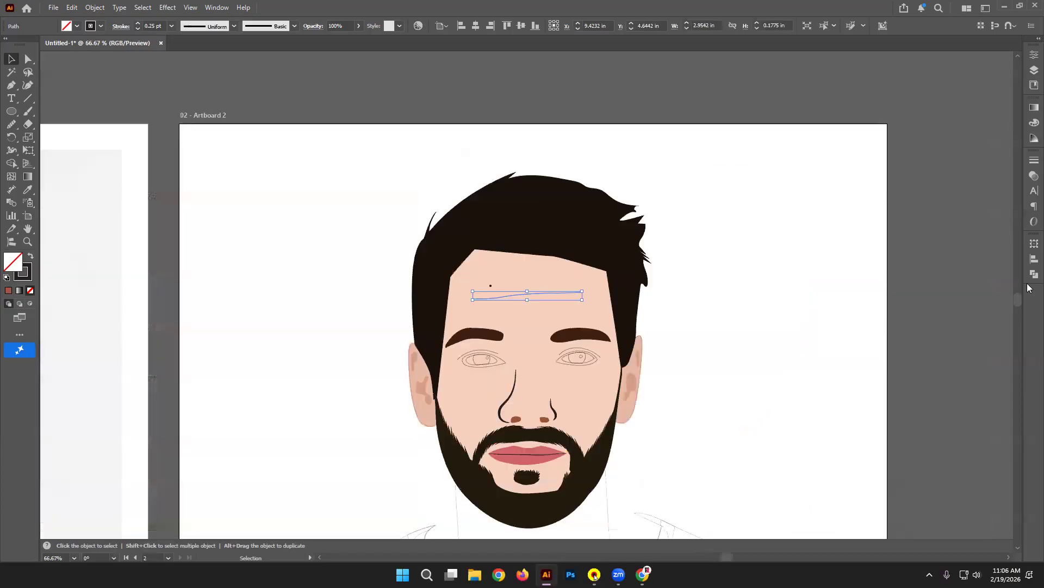
pyautogui.scroll(-1, 225, 144)
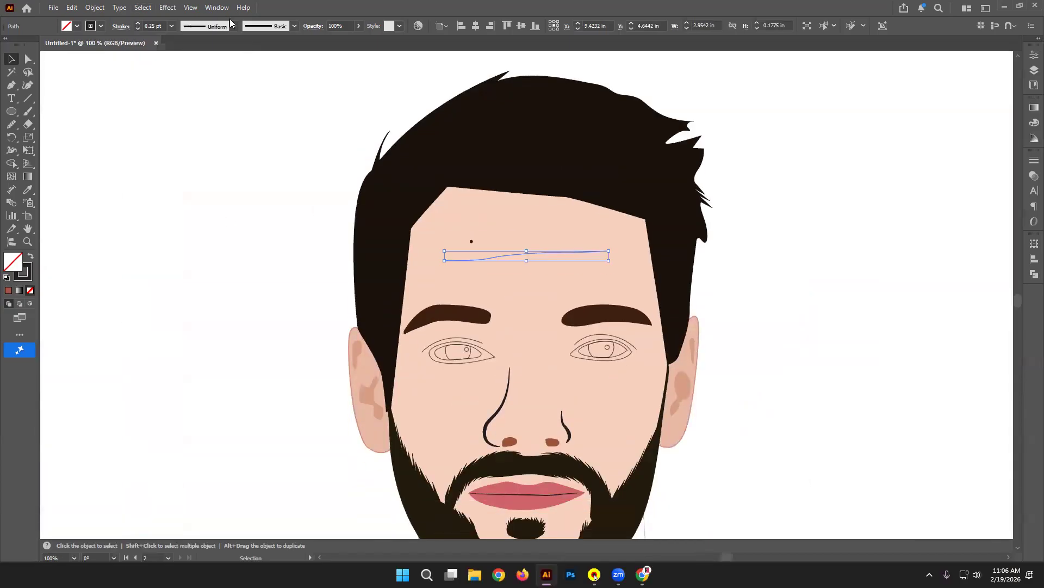
pyautogui.click(233, 26)
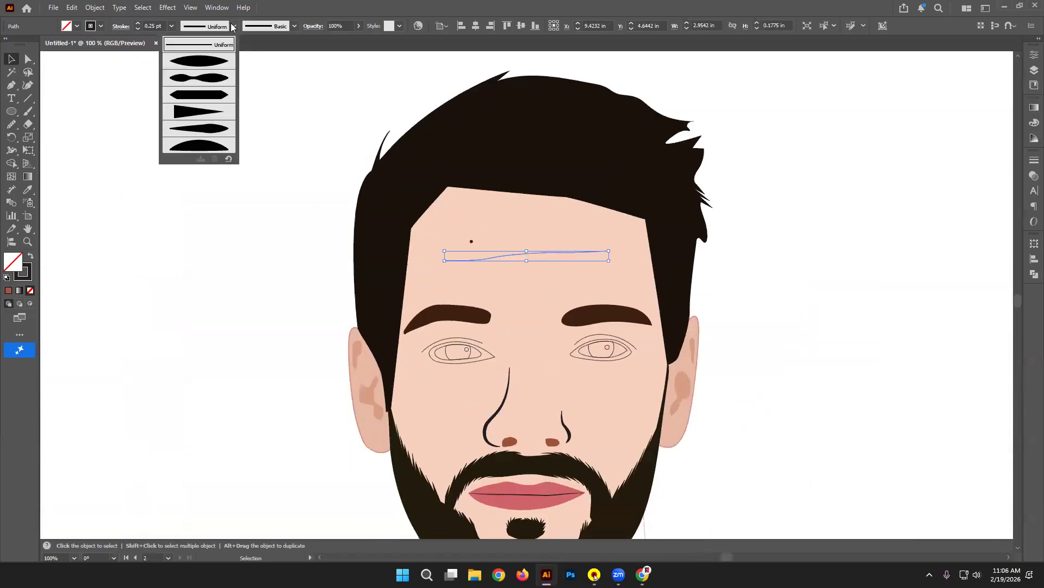
pyautogui.click(223, 147)
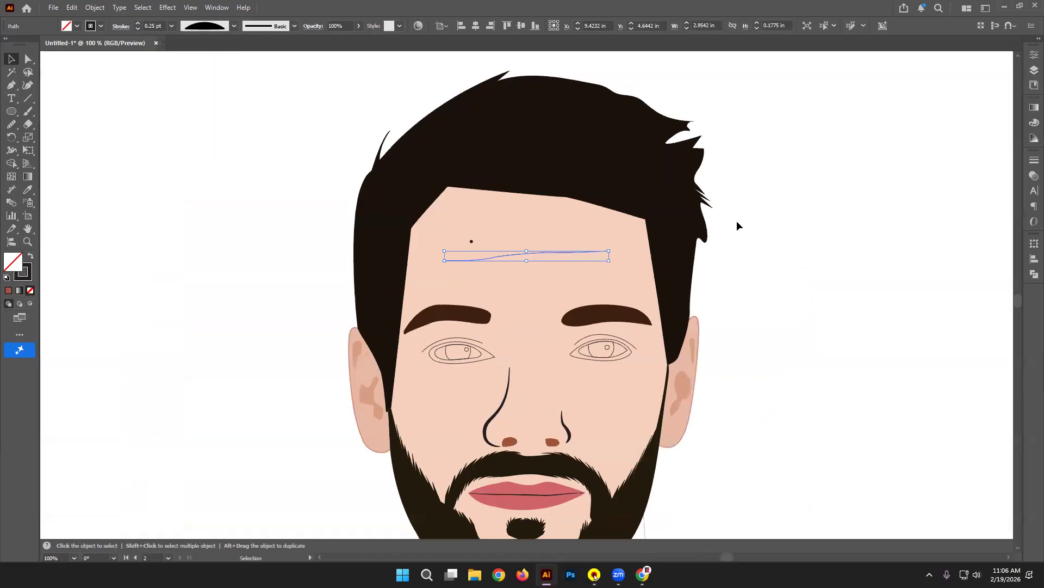
pyautogui.click(225, 185)
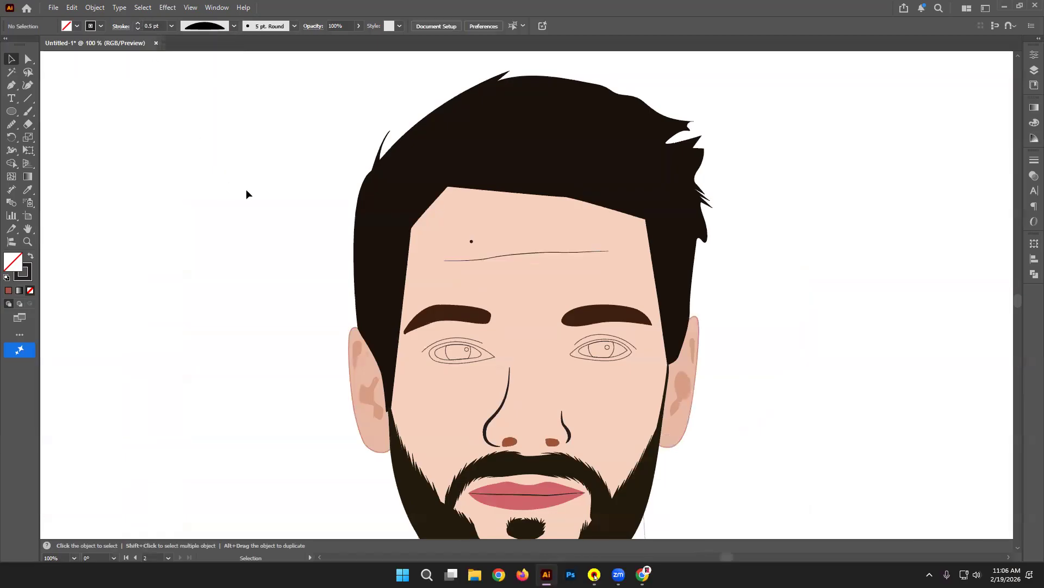
pyautogui.scroll(-2, 685, 279)
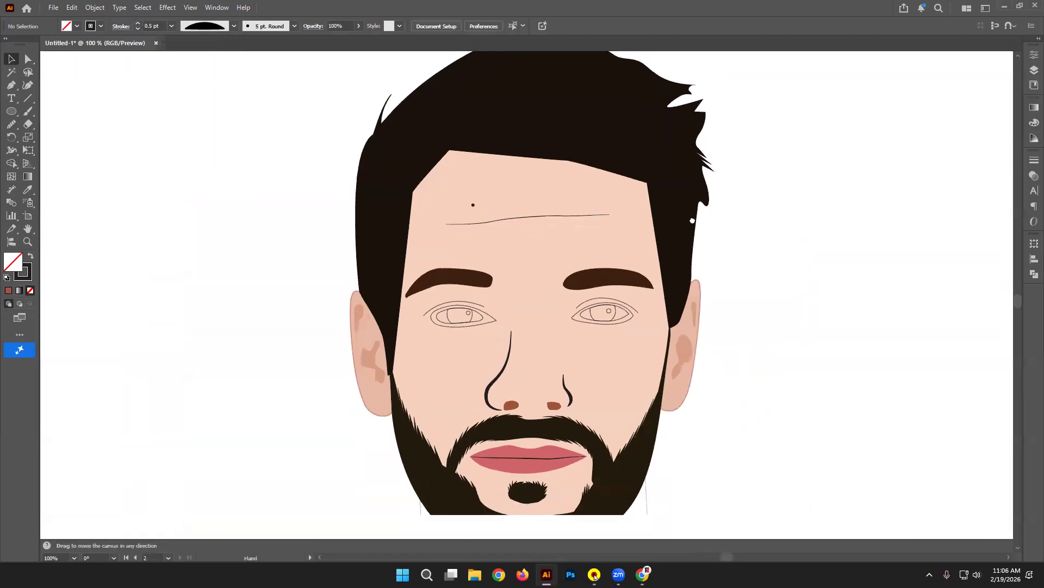
# Step: Lower the forehead line's opacity to 14%, after trying 57% and undoing 0%
pyautogui.click(512, 206)
pyautogui.click(359, 26)
pyautogui.click(338, 42)
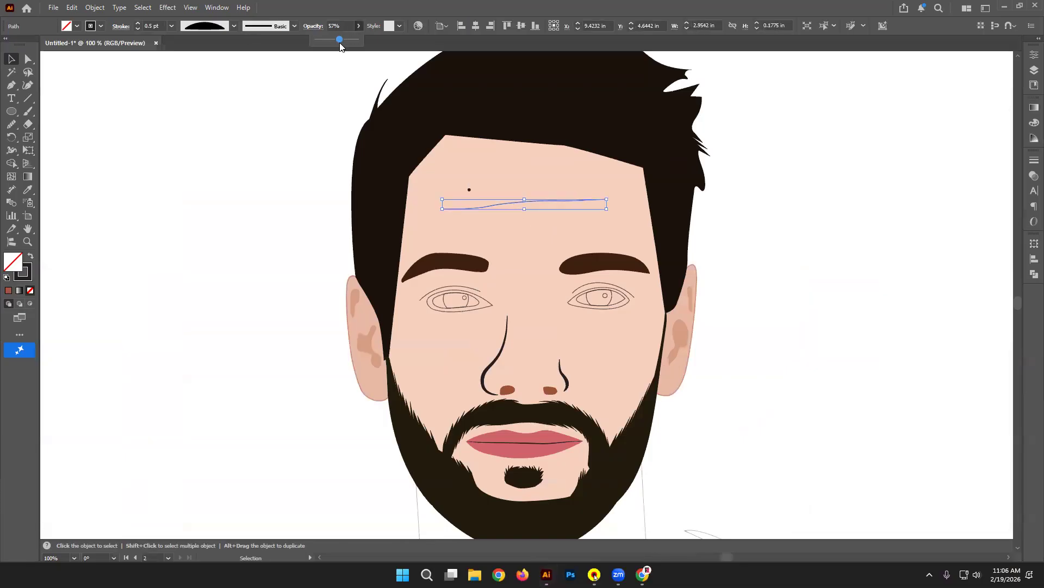
pyautogui.click(271, 162)
pyautogui.moveTo(217, 261); pyautogui.dragTo(511, 198)
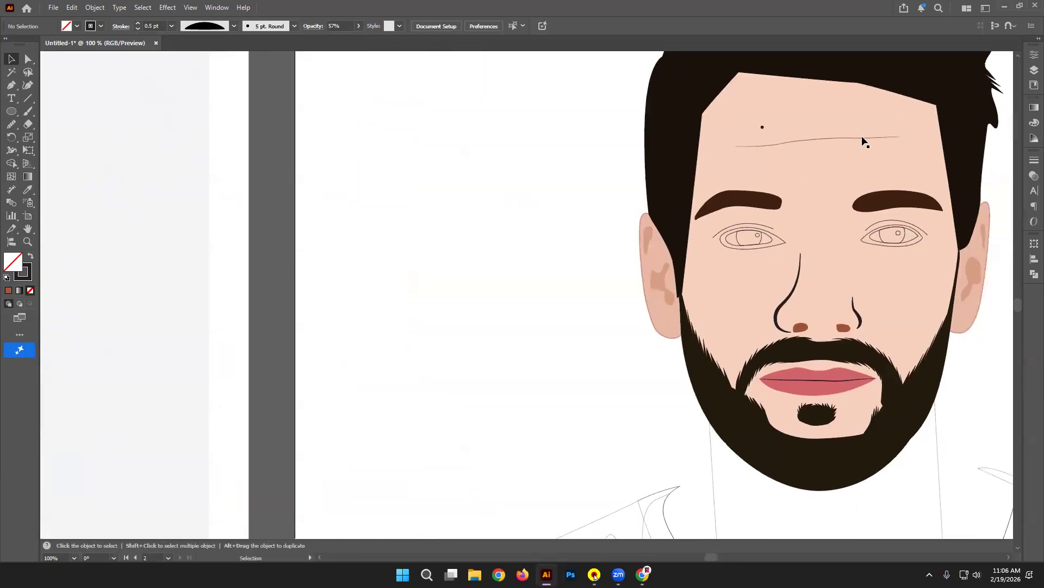
pyautogui.click(808, 142)
pyautogui.click(359, 26)
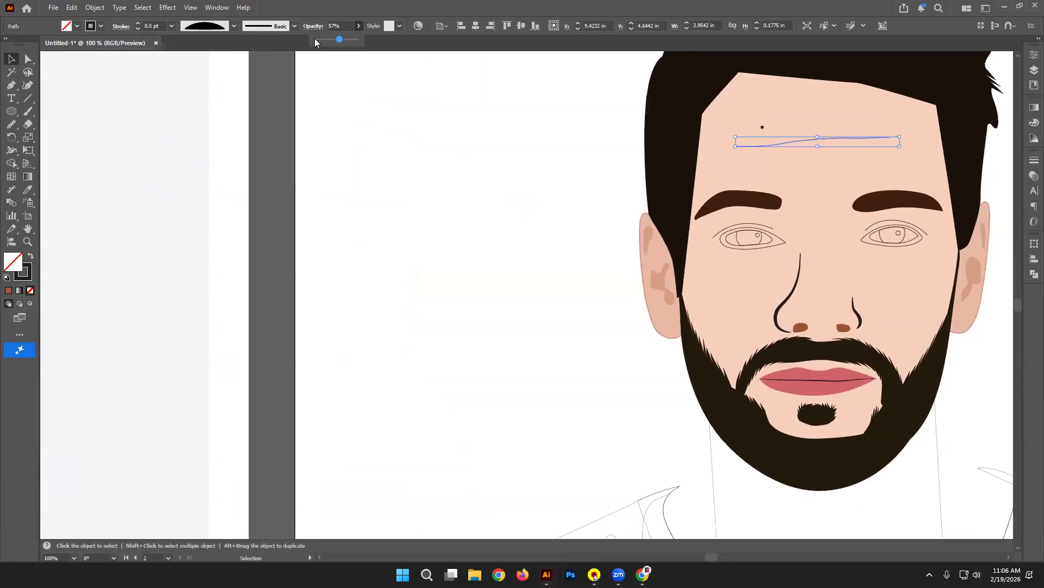
pyautogui.click(406, 181)
pyautogui.click(463, 211)
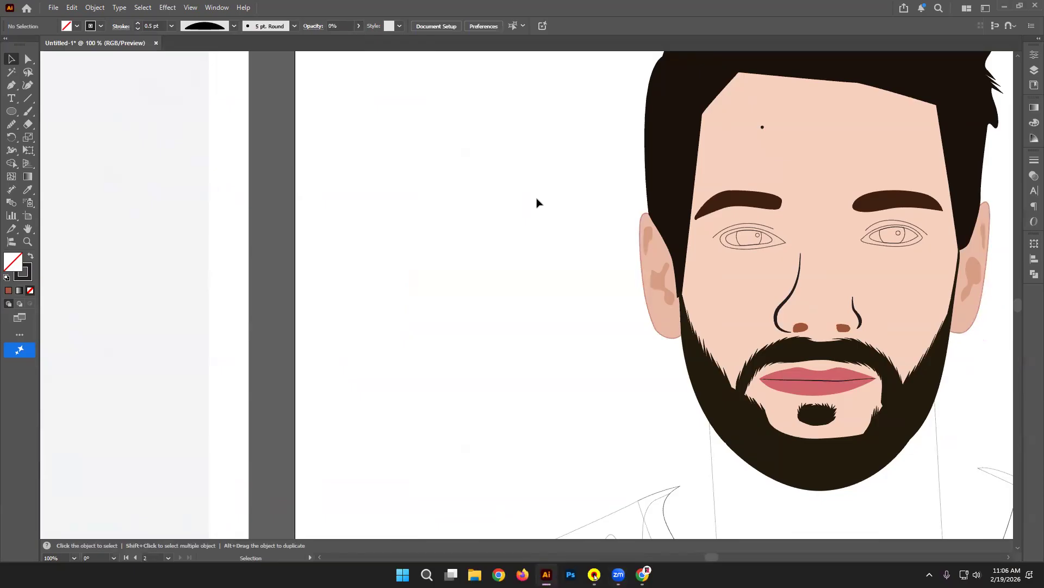
pyautogui.hotkey('ctrl', 'z')
pyautogui.click(359, 26)
pyautogui.click(322, 37)
pyautogui.click(417, 114)
pyautogui.click(539, 197)
pyautogui.moveTo(579, 237); pyautogui.dragTo(518, 213)
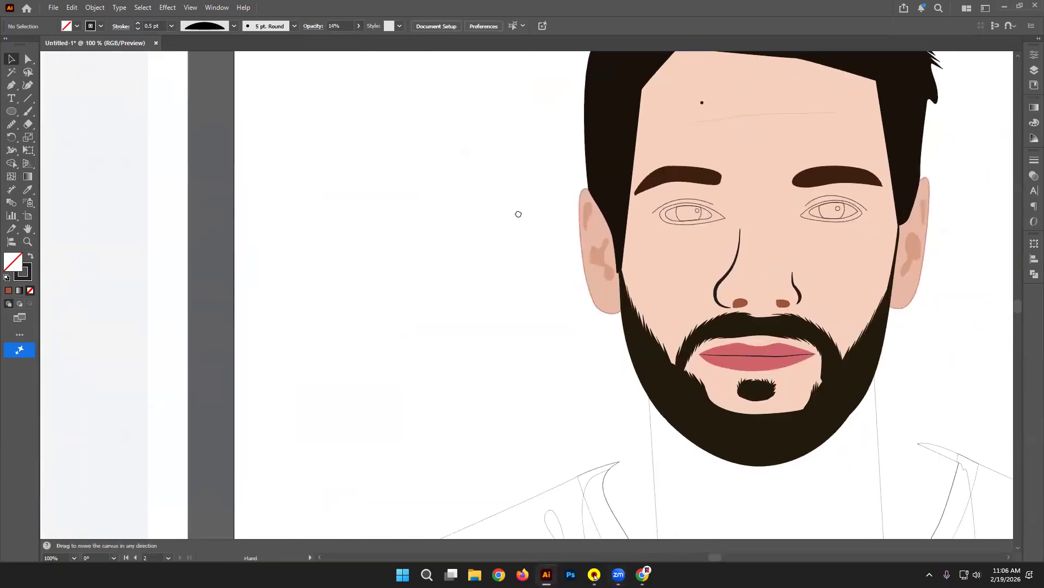
# Step: Fill both eye outlines with brown sampled from the photo
pyautogui.click(722, 217)
pyautogui.keyDown('shift'); pyautogui.click(817, 217); pyautogui.keyUp('shift')
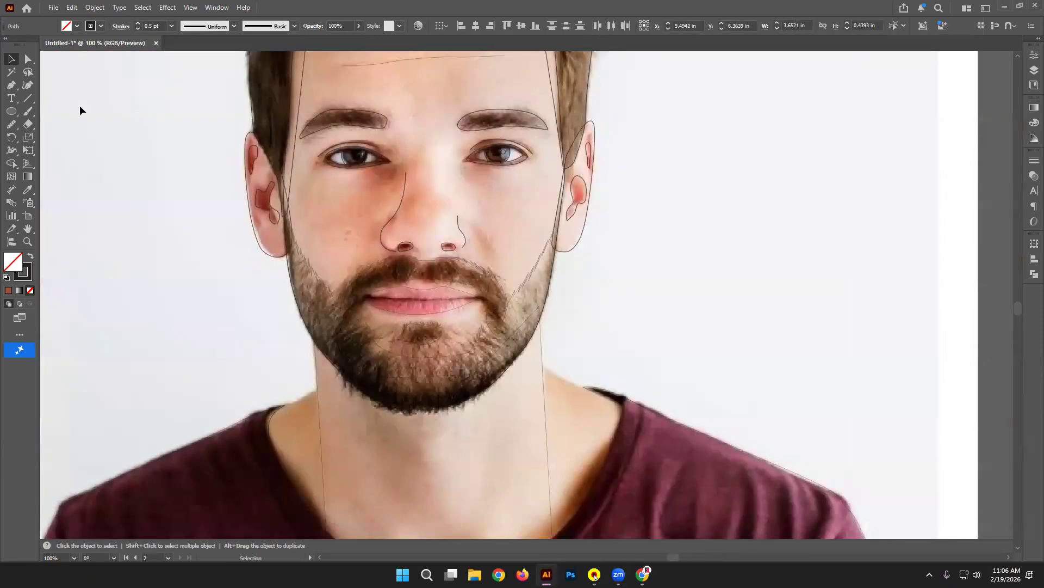
pyautogui.click(29, 188)
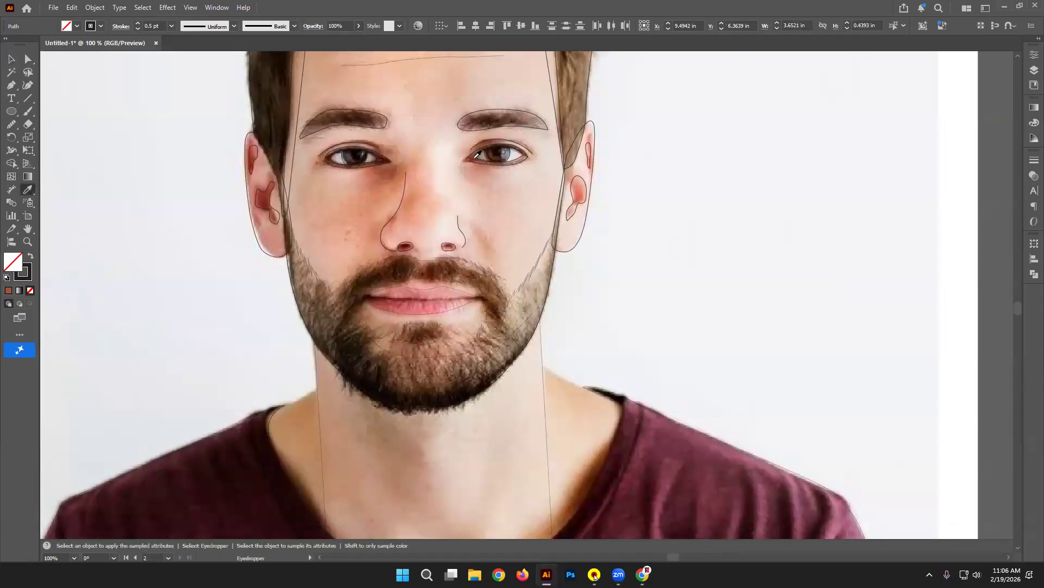
pyautogui.click(478, 155)
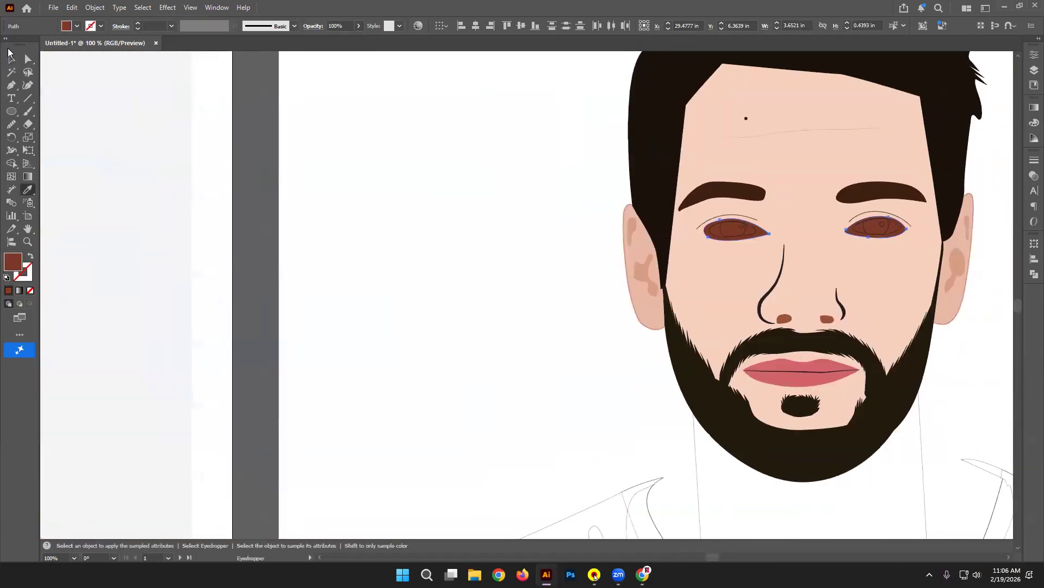
pyautogui.click(8, 54)
pyautogui.click(511, 181)
# Step: Fill both eyes' inner shapes with white sampled from the canvas
pyautogui.click(763, 235)
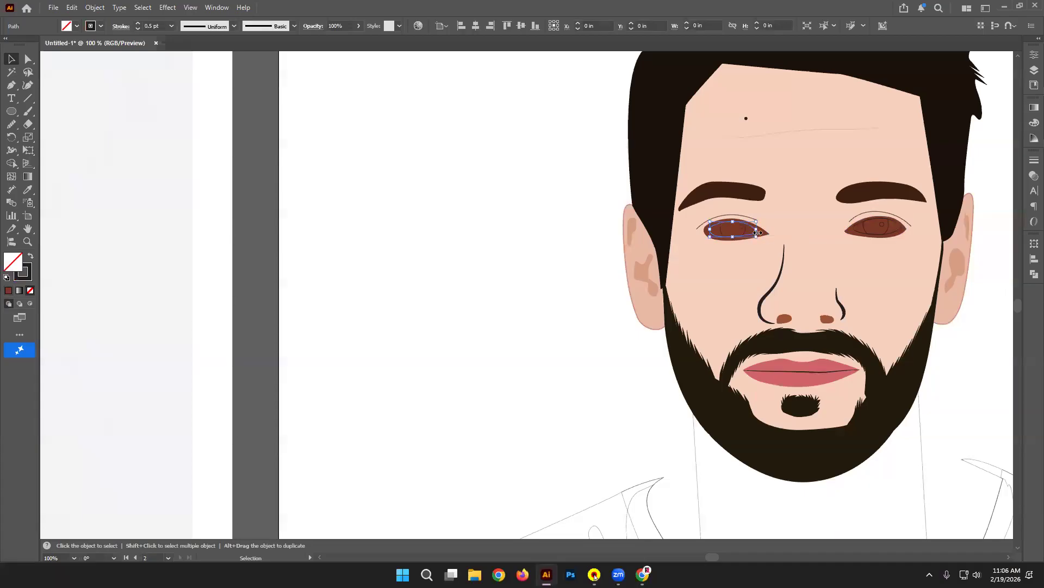
pyautogui.keyDown('shift'); pyautogui.click(864, 228); pyautogui.keyUp('shift')
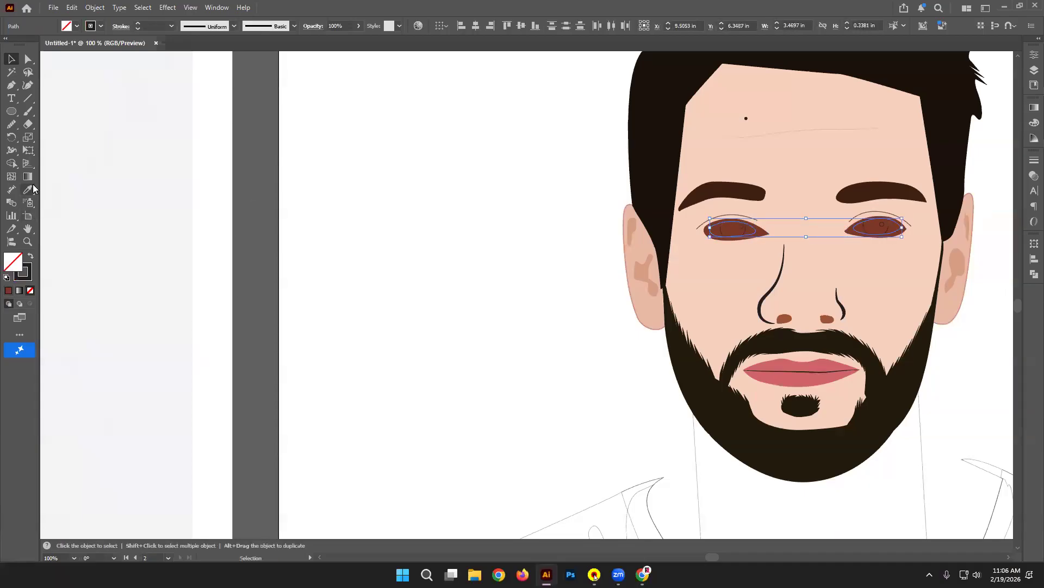
pyautogui.click(30, 188)
pyautogui.click(363, 201)
pyautogui.click(9, 57)
pyautogui.click(479, 146)
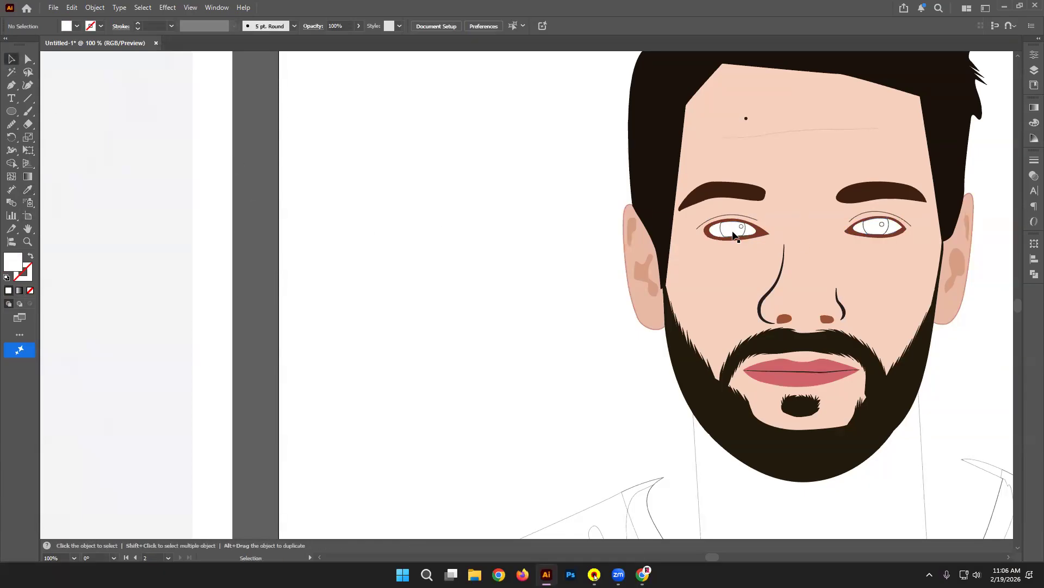
# Step: Fill both irises with the dark hair colour and select the left highlight dot
pyautogui.click(722, 231)
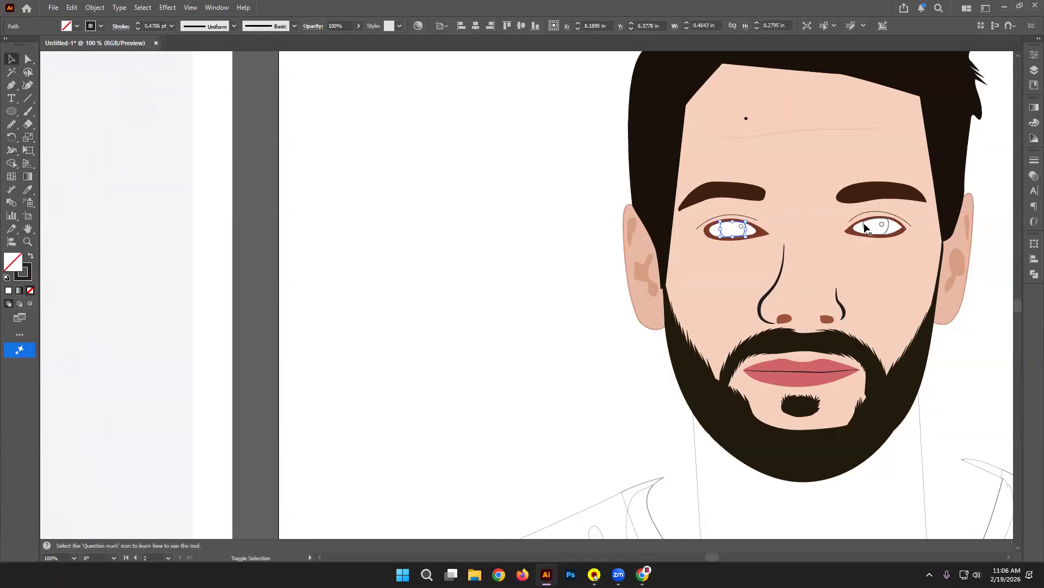
pyautogui.keyDown('shift'); pyautogui.click(864, 229); pyautogui.keyUp('shift')
pyautogui.click(28, 189)
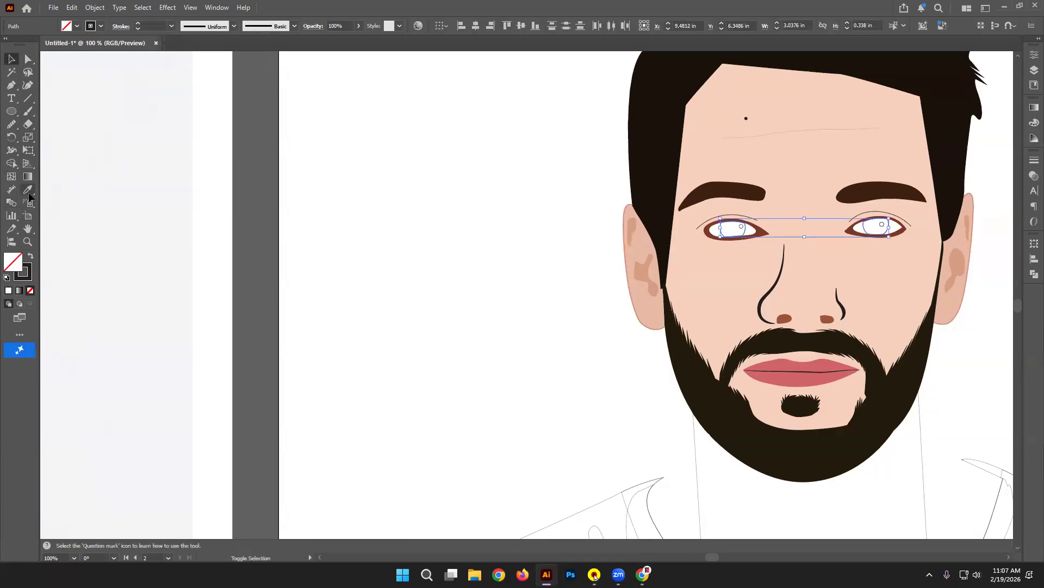
pyautogui.click(637, 120)
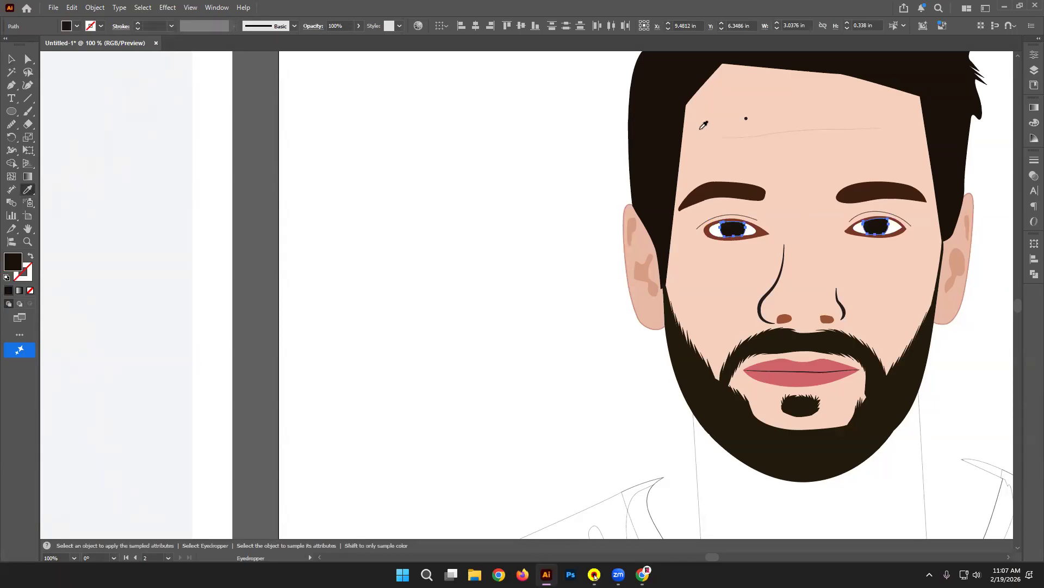
pyautogui.click(11, 59)
pyautogui.click(366, 151)
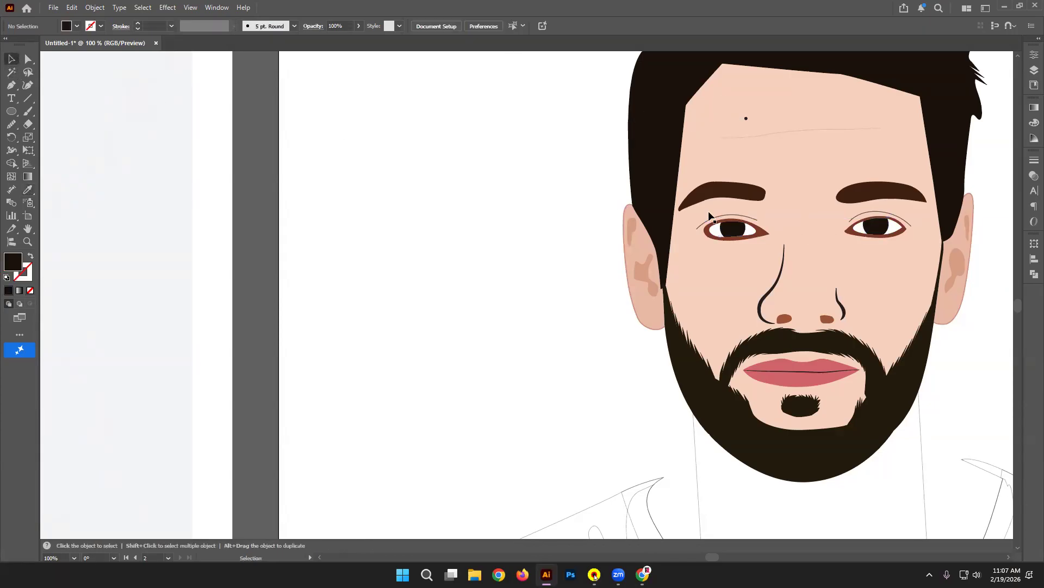
pyautogui.click(733, 231)
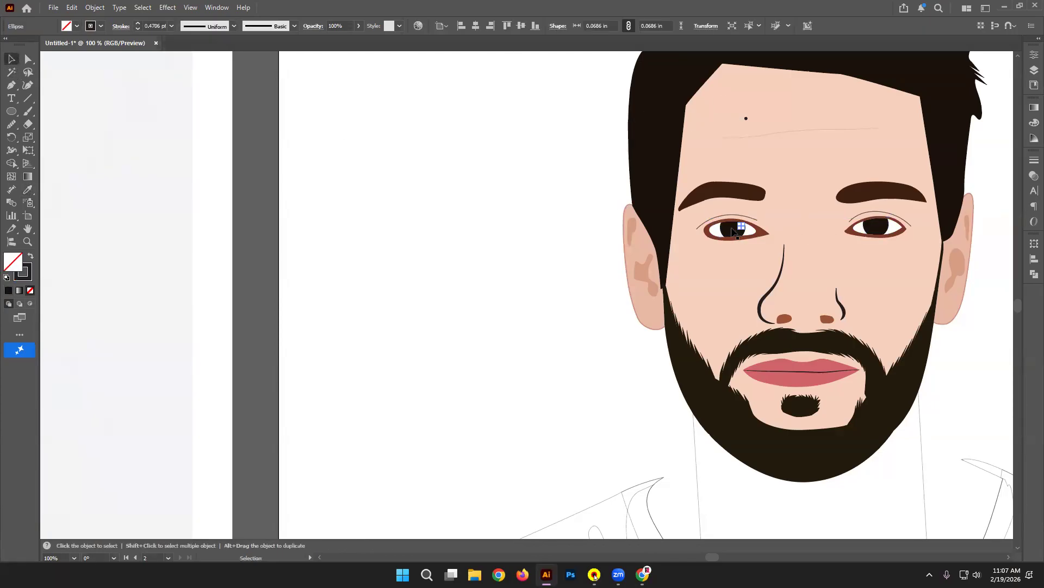
# Step: Fill both eyes' highlight dots with White from the fill swatches
pyautogui.keyDown('shift'); pyautogui.click(882, 225); pyautogui.keyUp('shift')
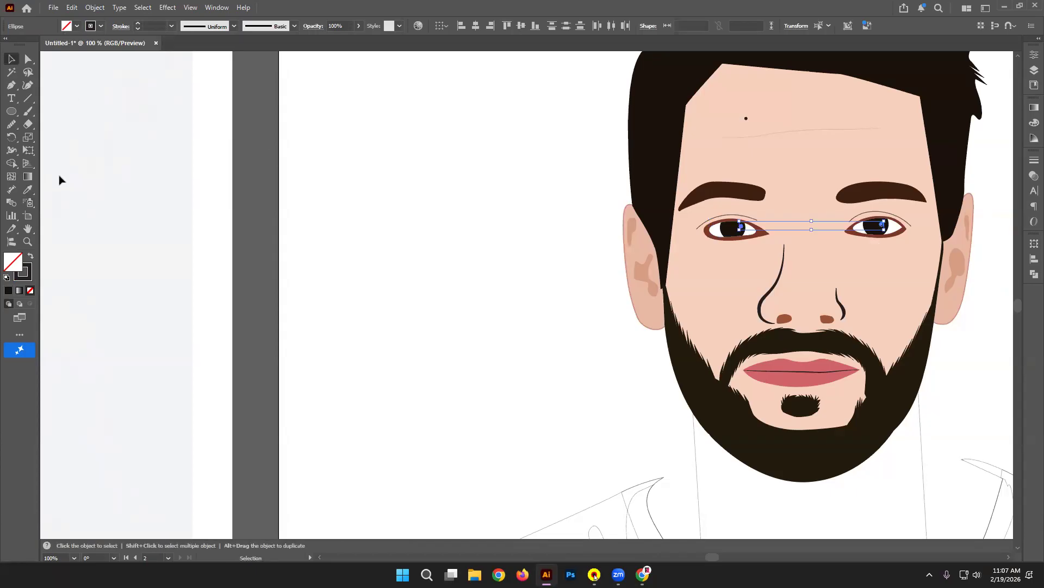
pyautogui.click(27, 258)
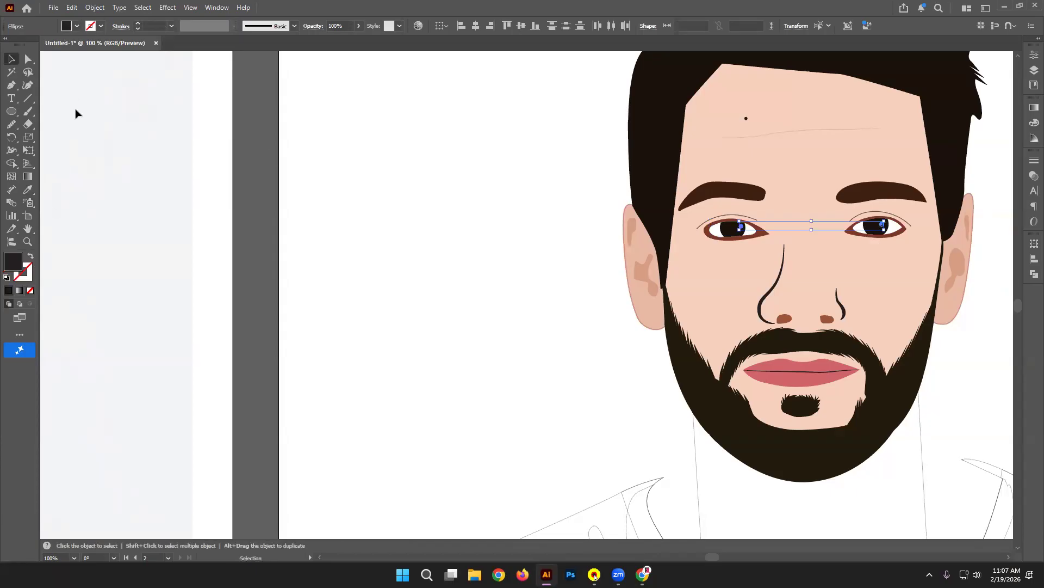
pyautogui.click(77, 25)
pyautogui.click(22, 105)
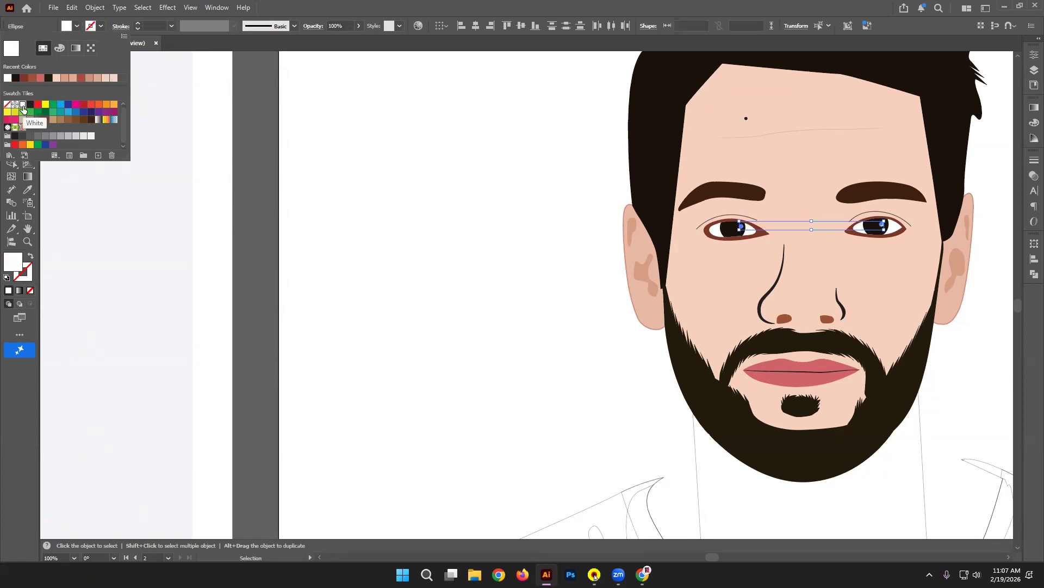
pyautogui.click(476, 194)
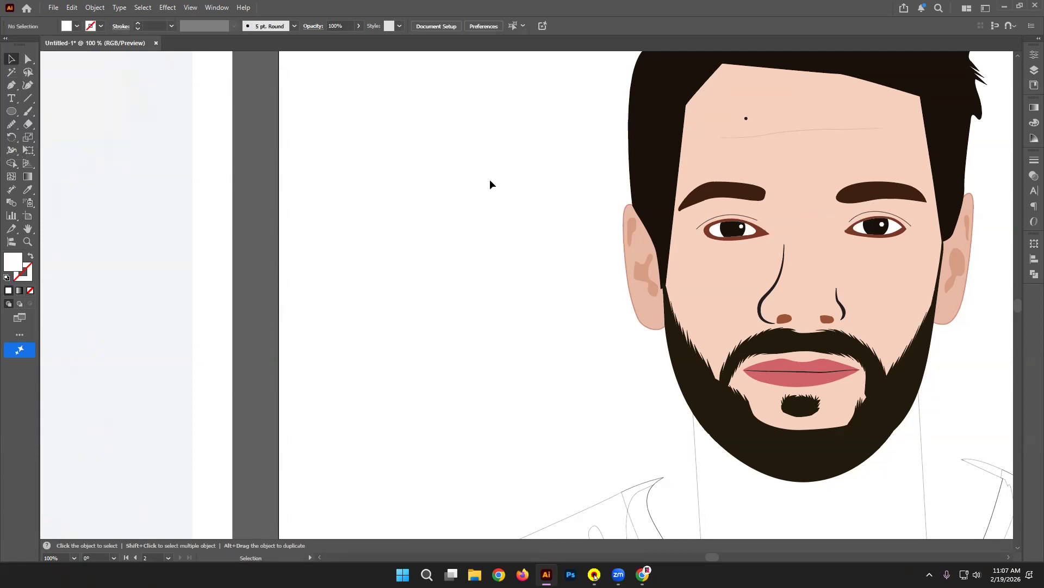
# Step: Set both eye rims' fill to #702c1c in the Color Picker
pyautogui.click(766, 233)
pyautogui.keyDown('shift'); pyautogui.click(852, 235); pyautogui.keyUp('shift')
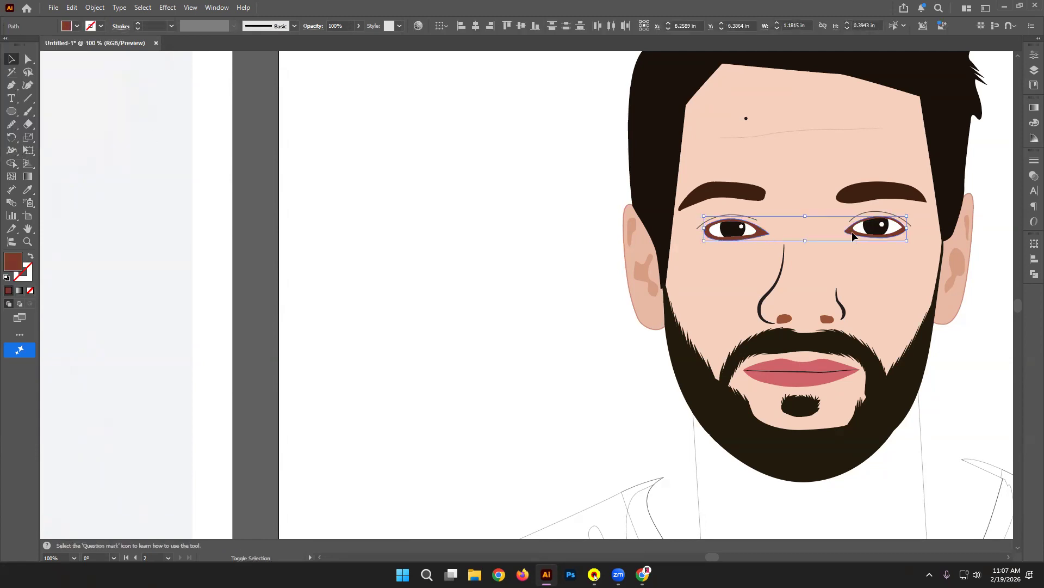
pyautogui.doubleClick(13, 262)
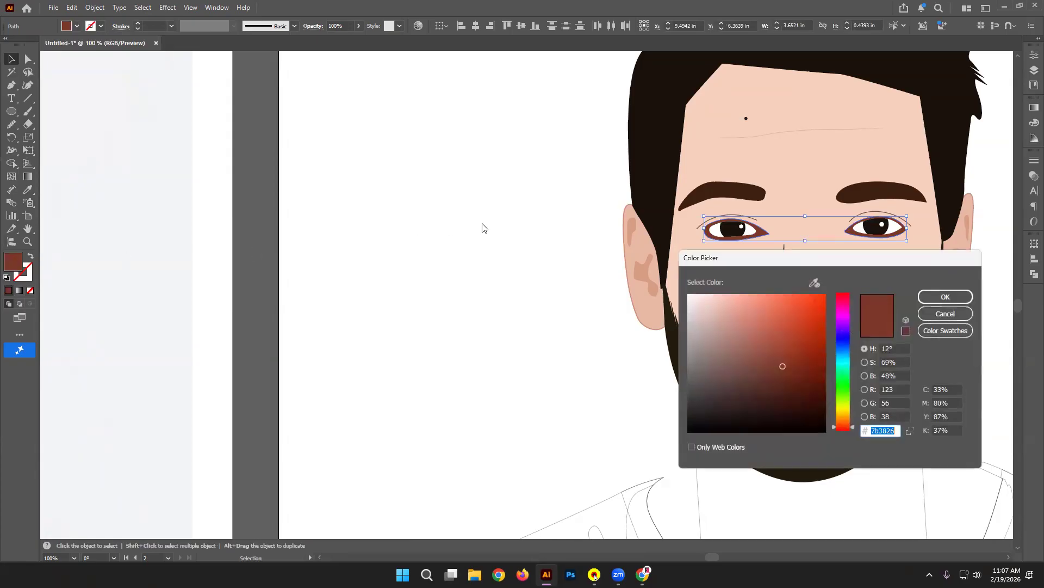
pyautogui.click(944, 298)
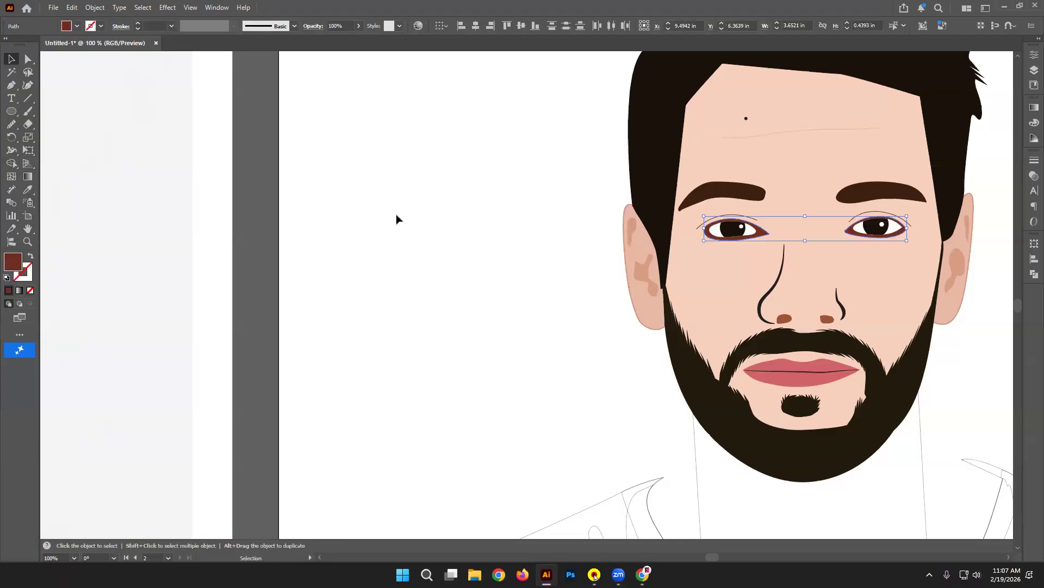
pyautogui.click(396, 219)
pyautogui.moveTo(493, 195); pyautogui.dragTo(332, 173)
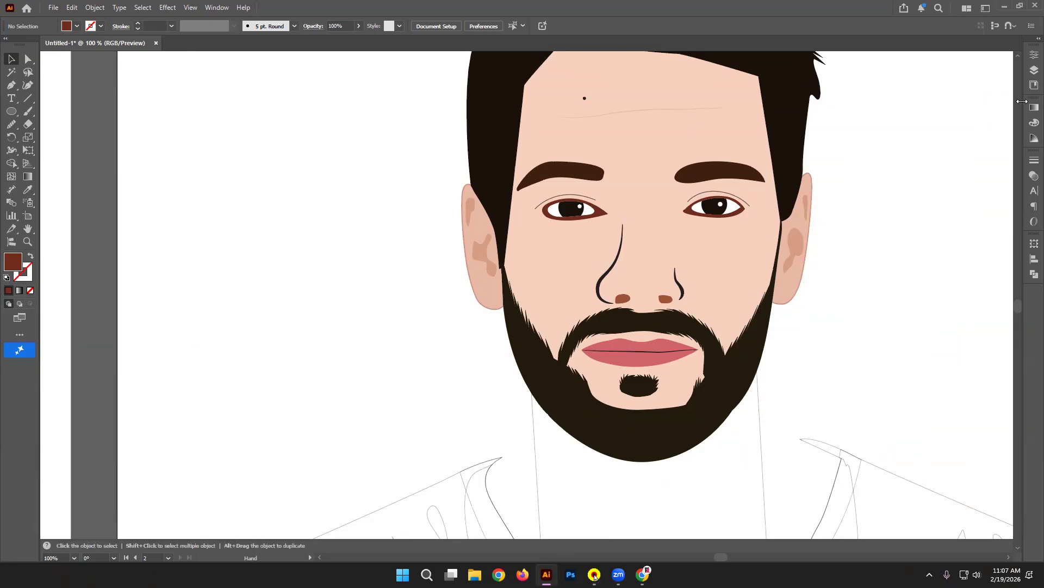
# Step: Zoom to 600% on the ear and recolour the beard with the hair's darker colour
pyautogui.hotkey('ctrl', '=')
pyautogui.hotkey('ctrl', '=')
pyautogui.hotkey('ctrl', '=')
pyautogui.hotkey('ctrl', '=')
pyautogui.hotkey('ctrl', '=')
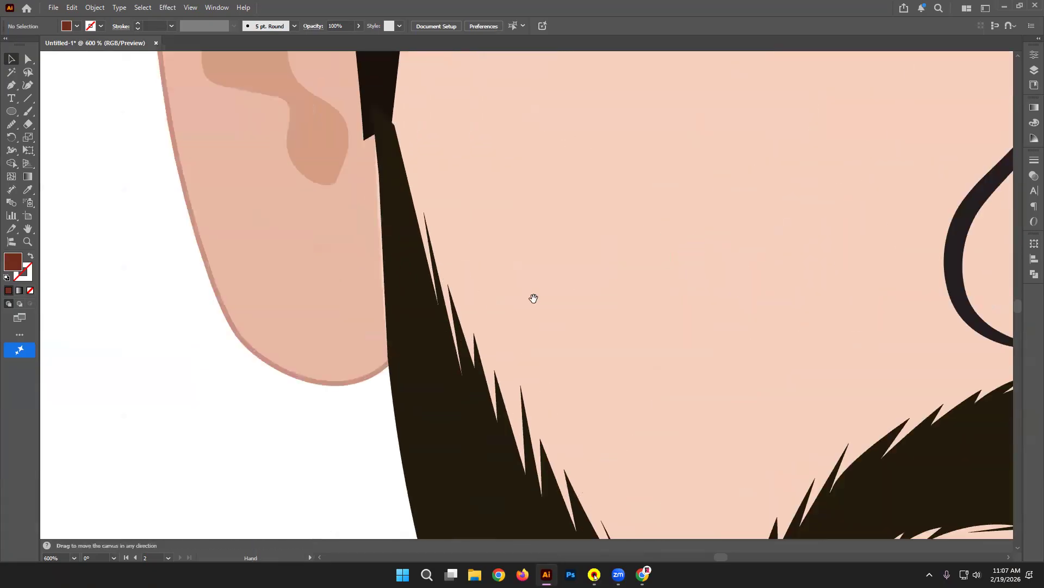
pyautogui.moveTo(534, 299); pyautogui.dragTo(566, 401)
pyautogui.click(424, 260)
pyautogui.click(27, 189)
pyautogui.click(419, 89)
pyautogui.click(11, 61)
# Step: Drag the hair's tip anchors so the sideburn runs down beside the left ear
pyautogui.click(438, 205)
pyautogui.click(408, 198)
pyautogui.click(28, 59)
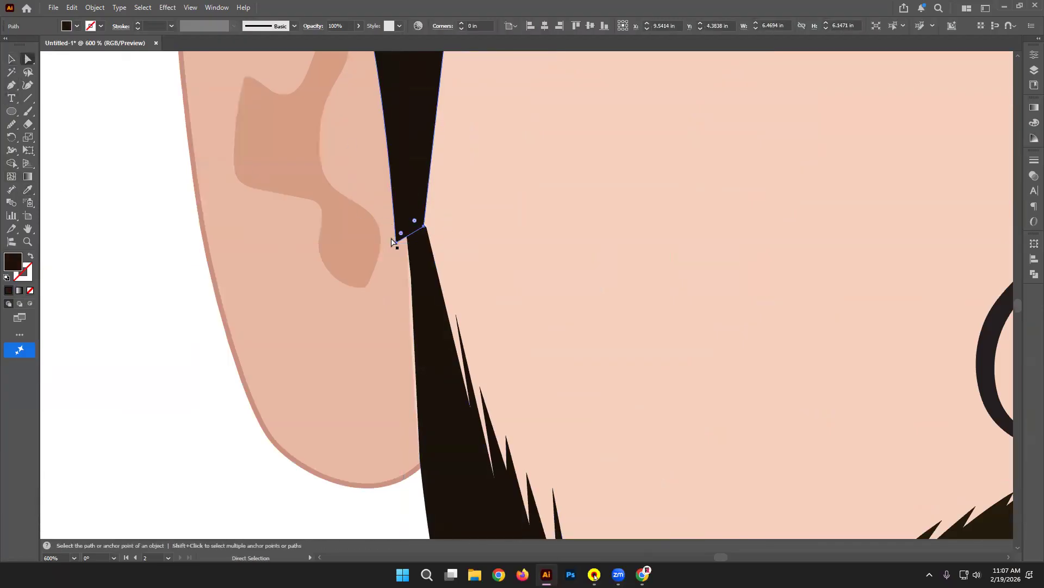
pyautogui.moveTo(396, 244); pyautogui.dragTo(412, 279)
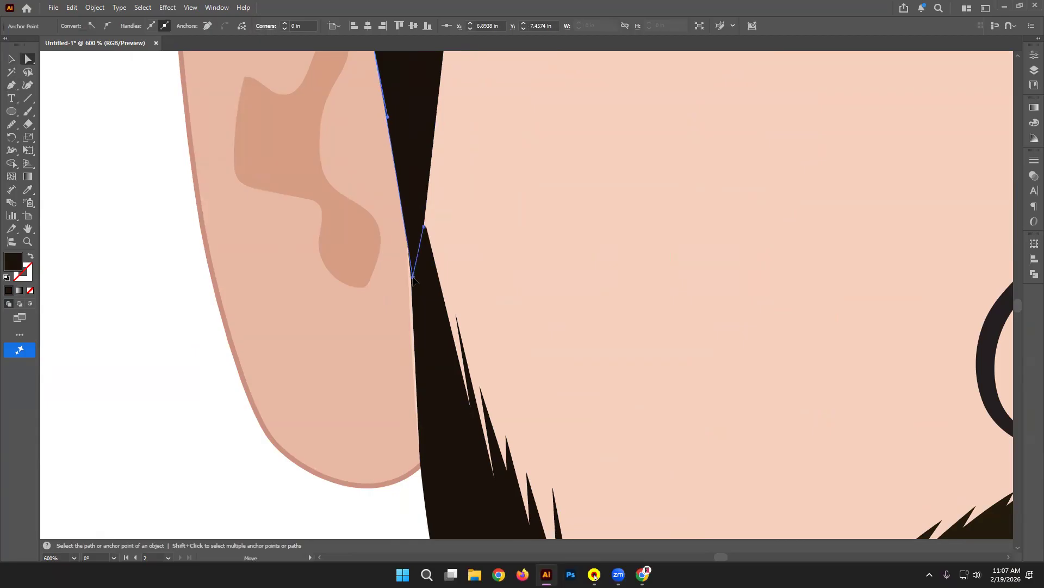
pyautogui.moveTo(424, 227); pyautogui.dragTo(426, 234)
pyautogui.click(106, 299)
pyautogui.hotkey('ctrl', '-')
pyautogui.hotkey('ctrl', '-')
pyautogui.hotkey('ctrl', '-')
pyautogui.hotkey('ctrl', '-')
pyautogui.hotkey('ctrl', '-')
pyautogui.hotkey('ctrl', '-')
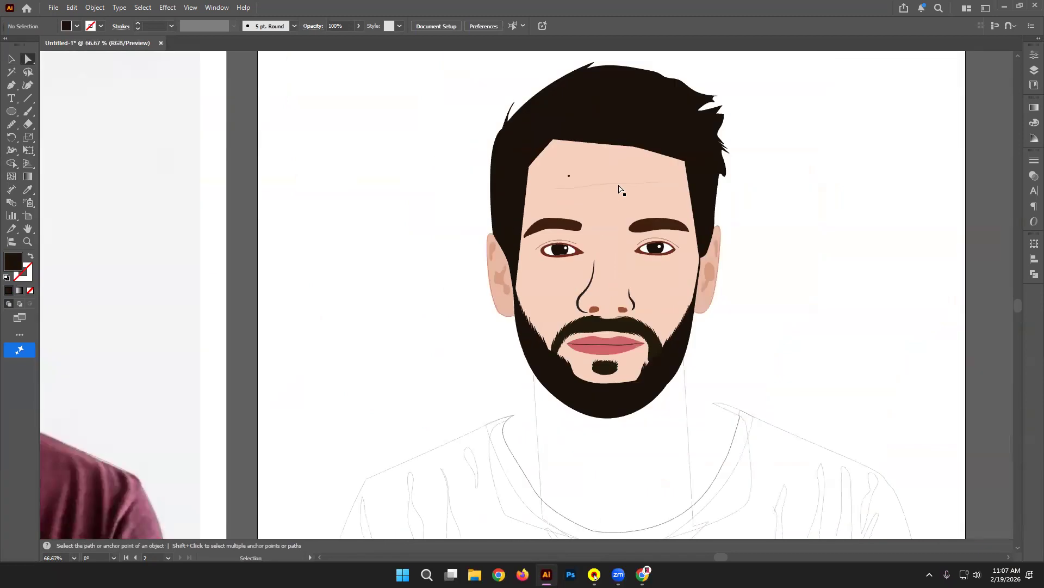
# Step: Send the hair shape backward behind the skin-coloured face shape
pyautogui.click(515, 143)
pyautogui.click(11, 58)
pyautogui.click(274, 207)
pyautogui.click(676, 156)
pyautogui.click(678, 181)
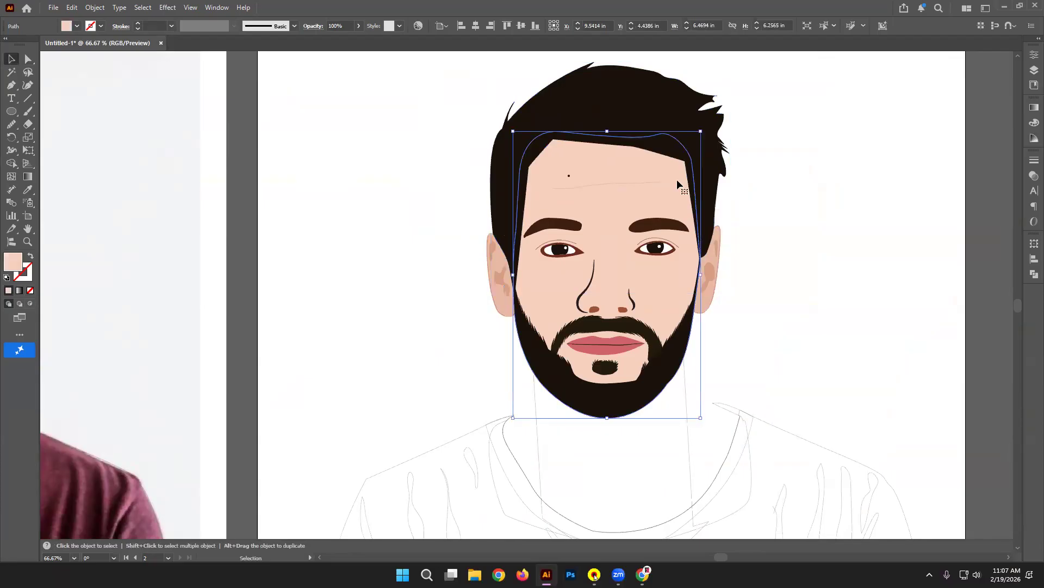
pyautogui.click(674, 97)
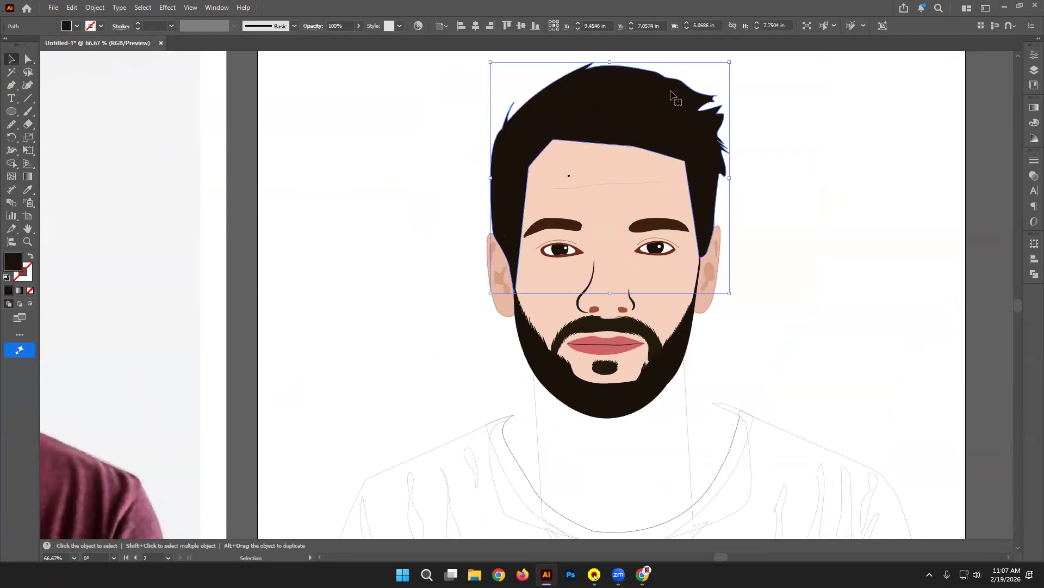
pyautogui.press('a')
pyautogui.hotkey('ctrl', '[')
pyautogui.press('v')
pyautogui.click(832, 158)
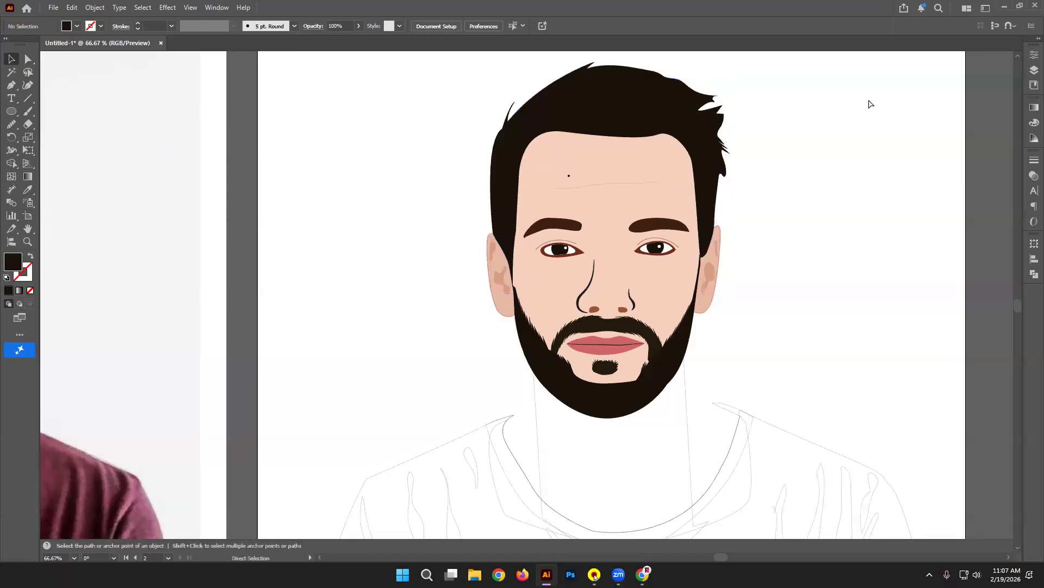
# Step: Zoom to 100% on the second portrait's beard and shirt and start a pen path at the left shoulder
pyautogui.hotkey('ctrl', '-')
pyautogui.hotkey('ctrl', '-')
pyautogui.hotkey('ctrl', '+')
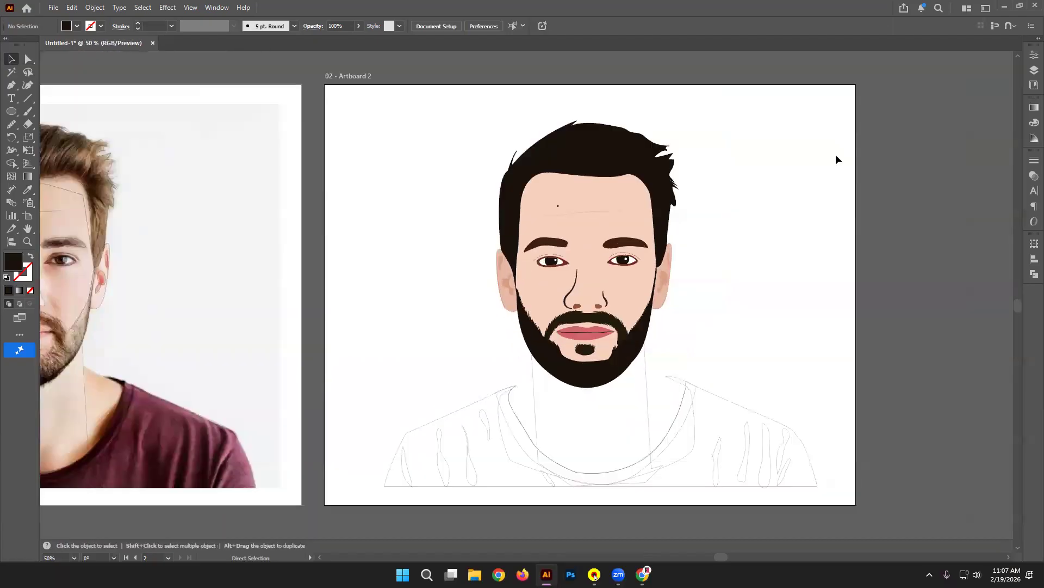
pyautogui.hscroll(-4, 166, 263)
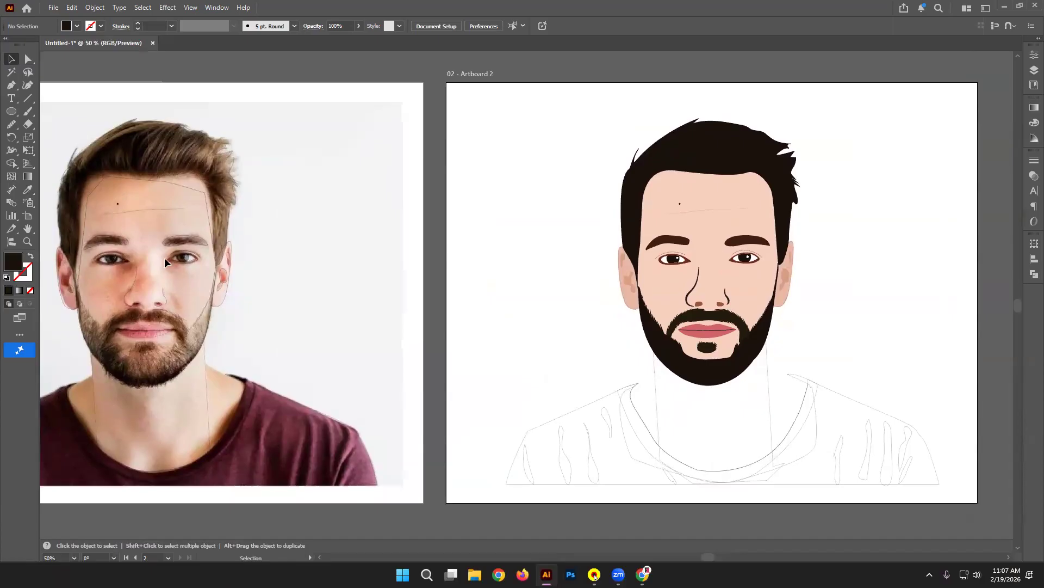
pyautogui.scroll(-1, 845, 279)
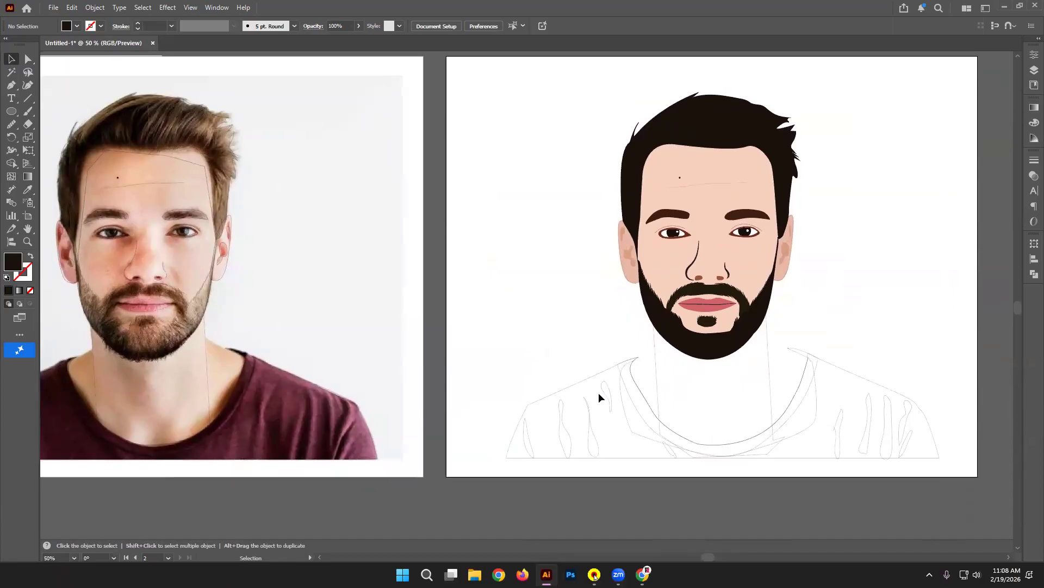
pyautogui.moveTo(809, 303); pyautogui.dragTo(816, 272)
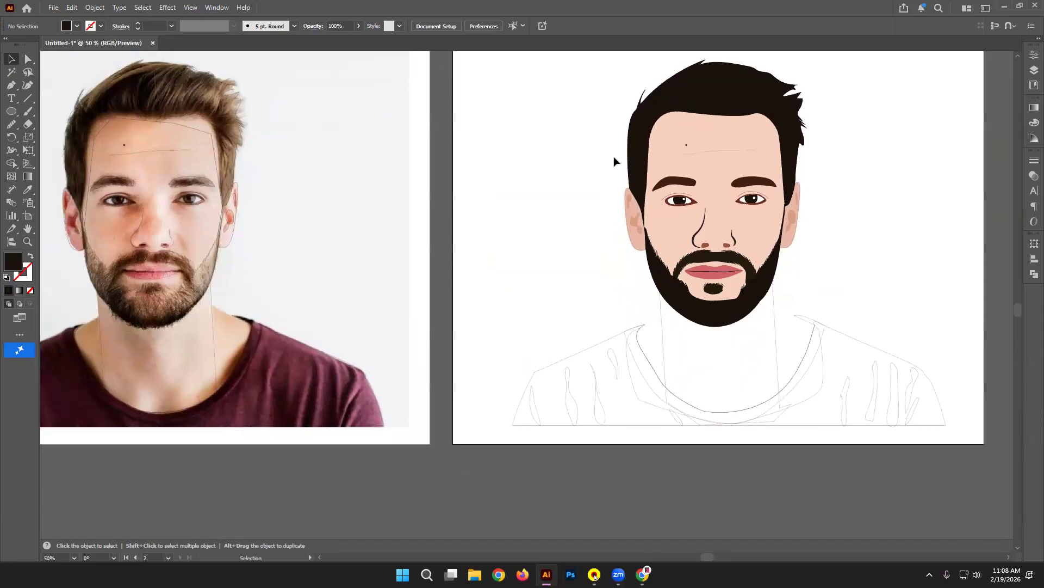
pyautogui.hotkey('ctrl', '+')
pyautogui.hotkey('ctrl', '+')
pyautogui.moveTo(517, 429); pyautogui.dragTo(333, 320)
pyautogui.press('p')
pyautogui.click(459, 300)
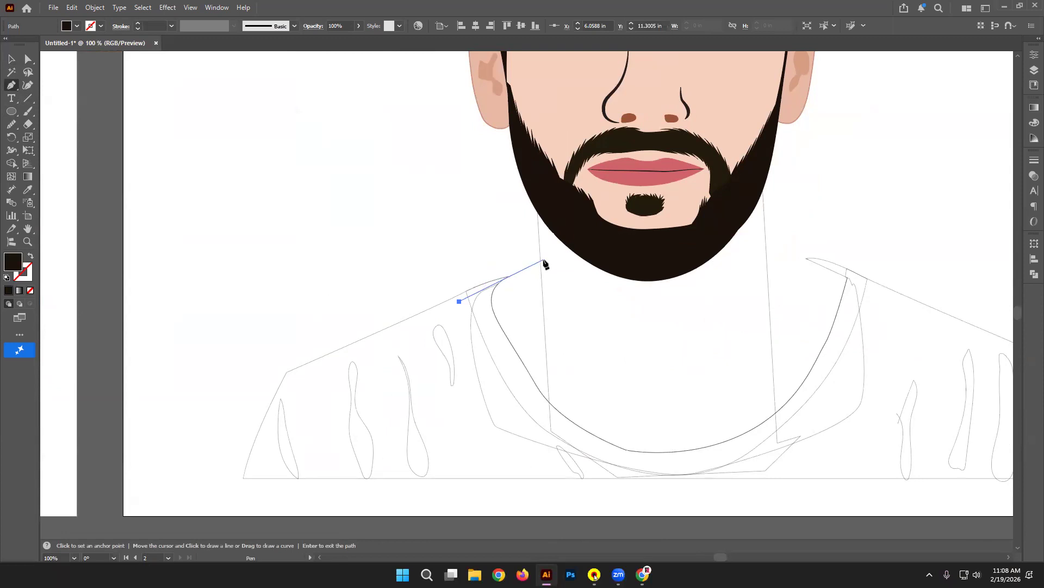
# Step: Draw a closed pen path over the neck and collar with curved lower corners
pyautogui.click(545, 256)
pyautogui.click(647, 313)
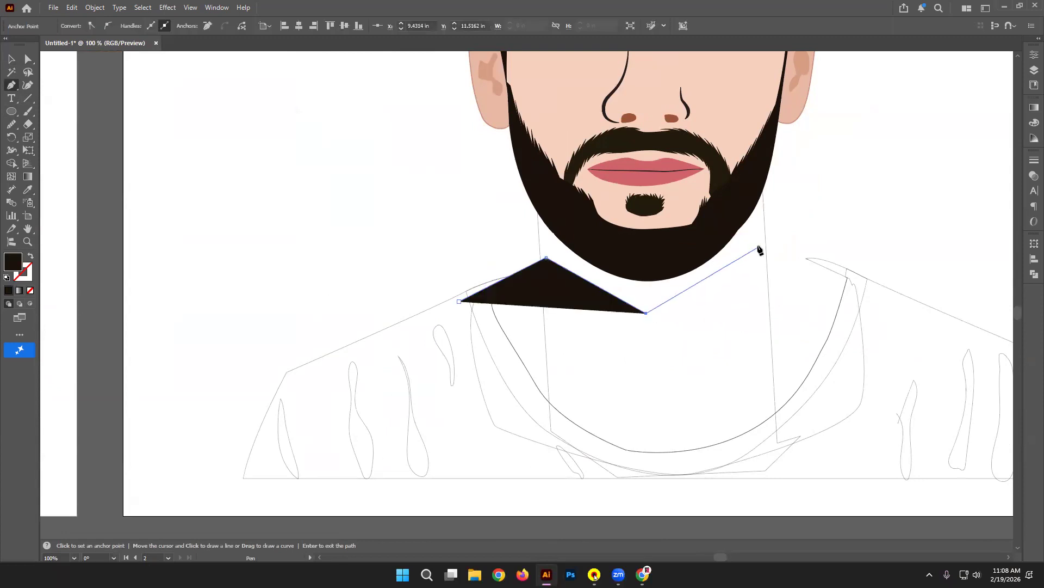
pyautogui.click(758, 247)
pyautogui.click(828, 264)
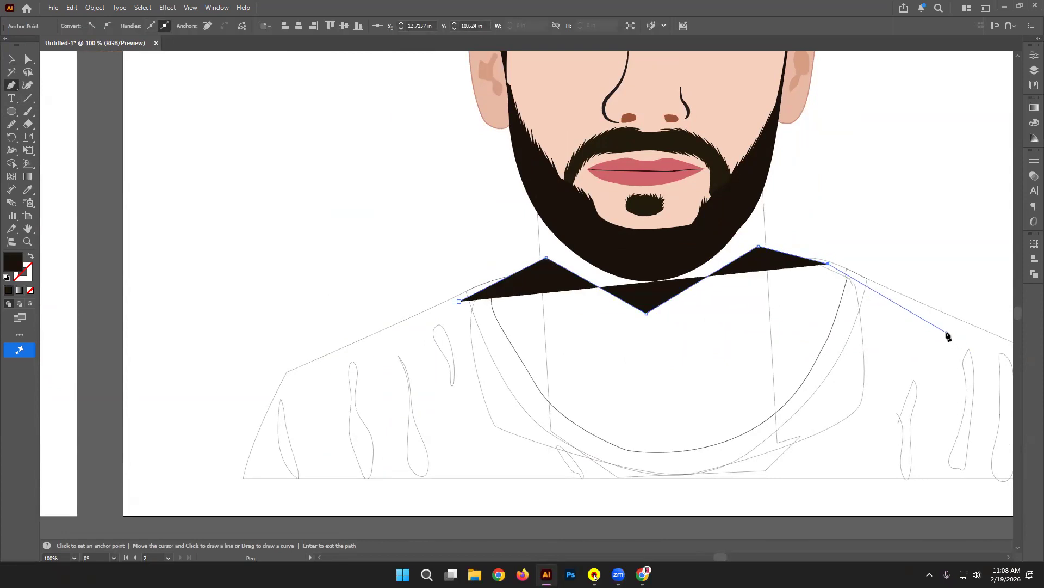
pyautogui.click(944, 331)
pyautogui.moveTo(844, 445); pyautogui.dragTo(832, 452)
pyautogui.click(560, 462)
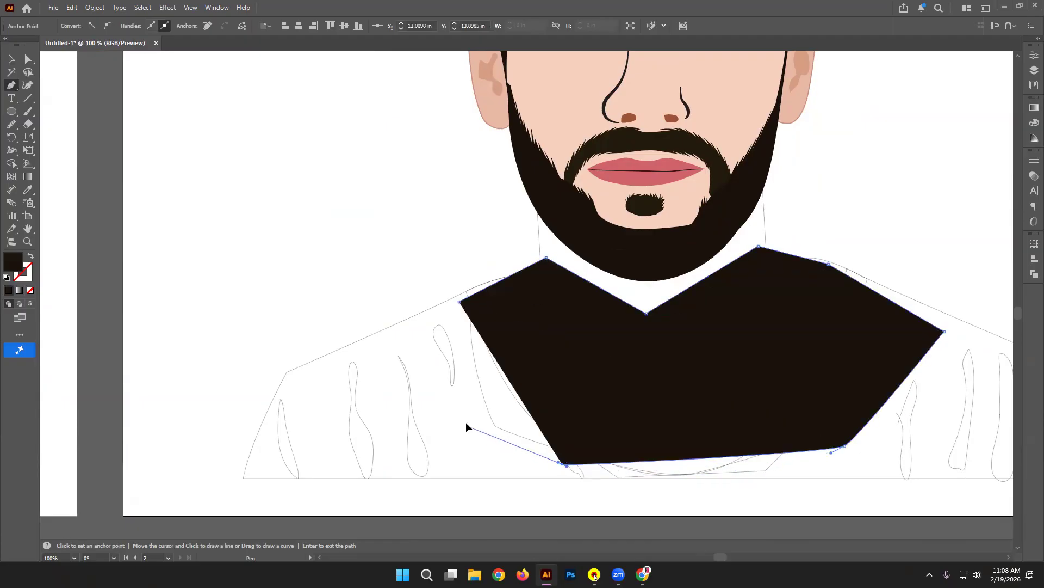
pyautogui.moveTo(466, 424); pyautogui.dragTo(456, 388)
pyautogui.click(459, 303)
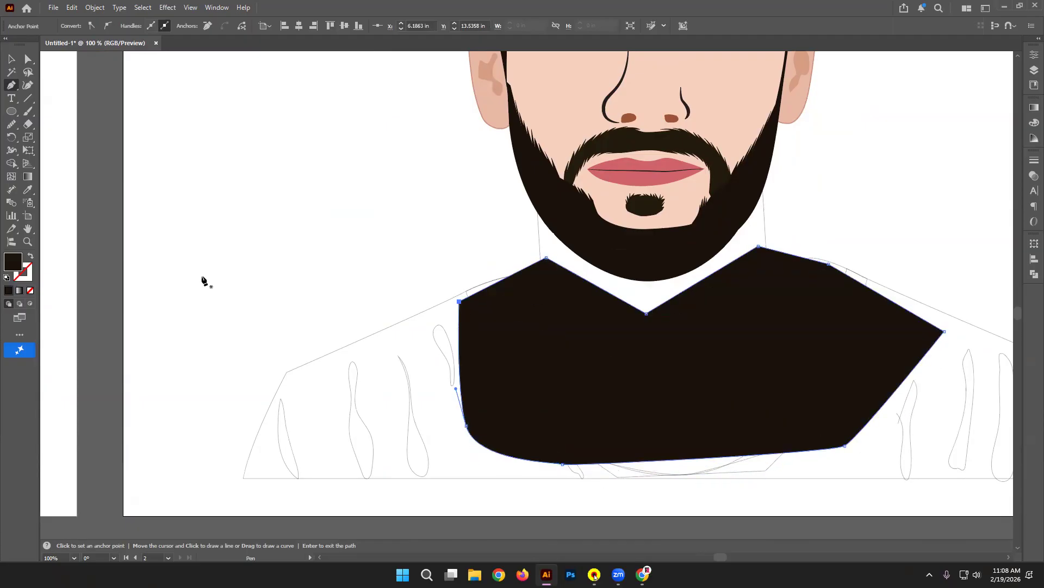
# Step: Fill the neck shape with a light skin tone sampled from the photo
pyautogui.click(31, 255)
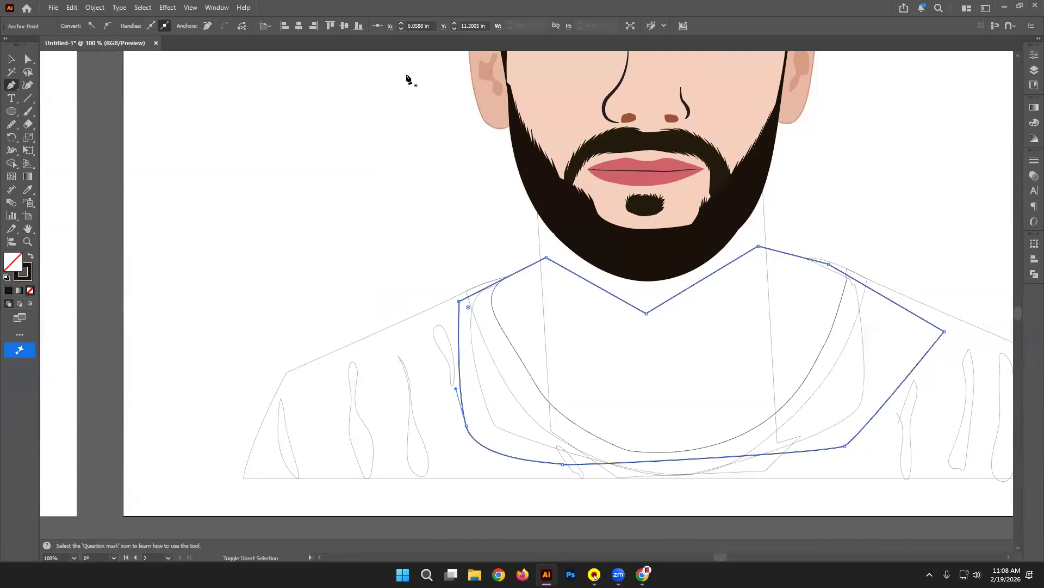
pyautogui.hotkey('ctrl', '-')
pyautogui.hotkey('ctrl', '-')
pyautogui.hotkey('ctrl', '-')
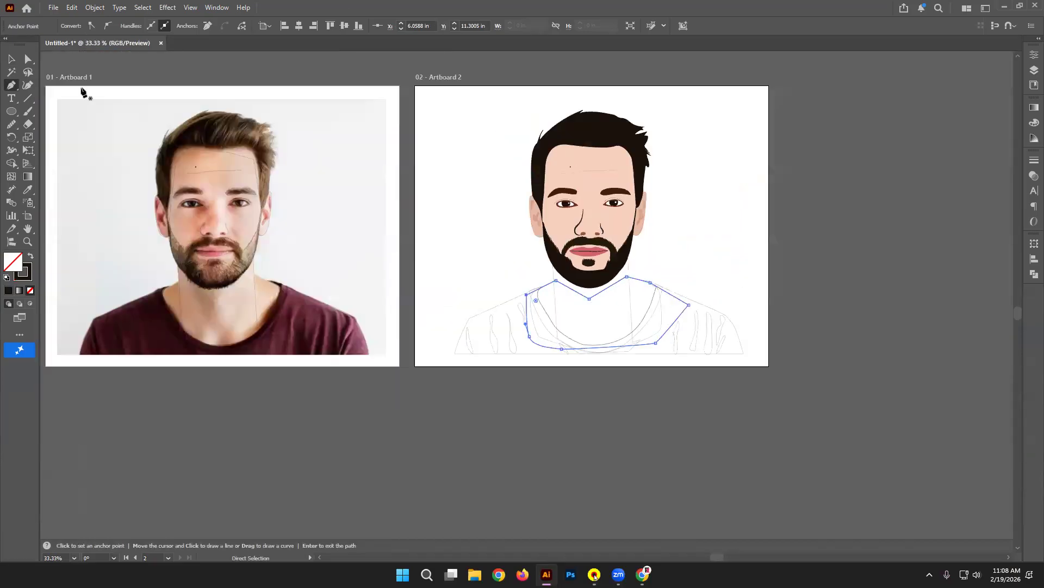
pyautogui.click(28, 189)
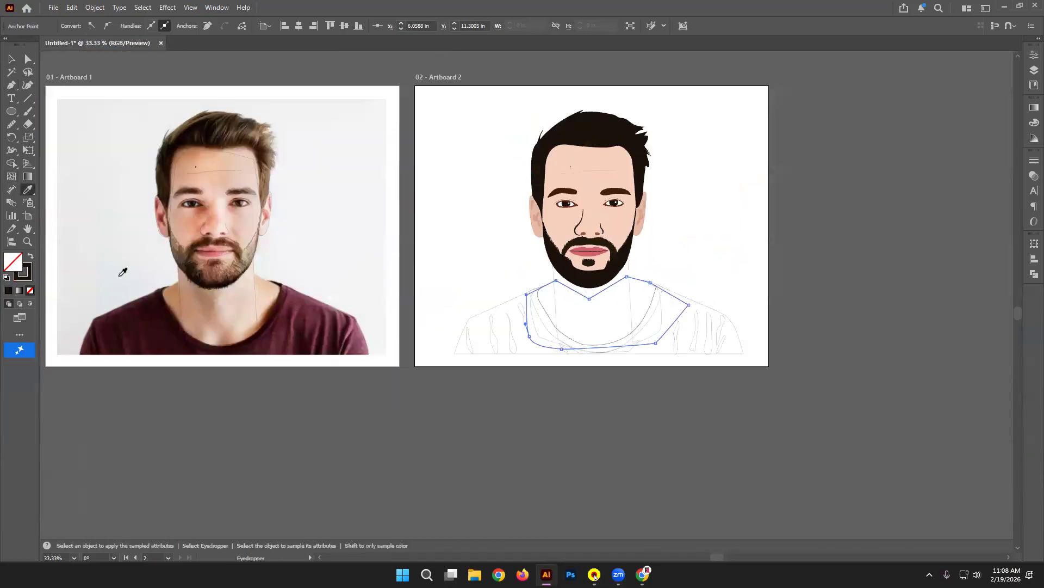
pyautogui.click(191, 328)
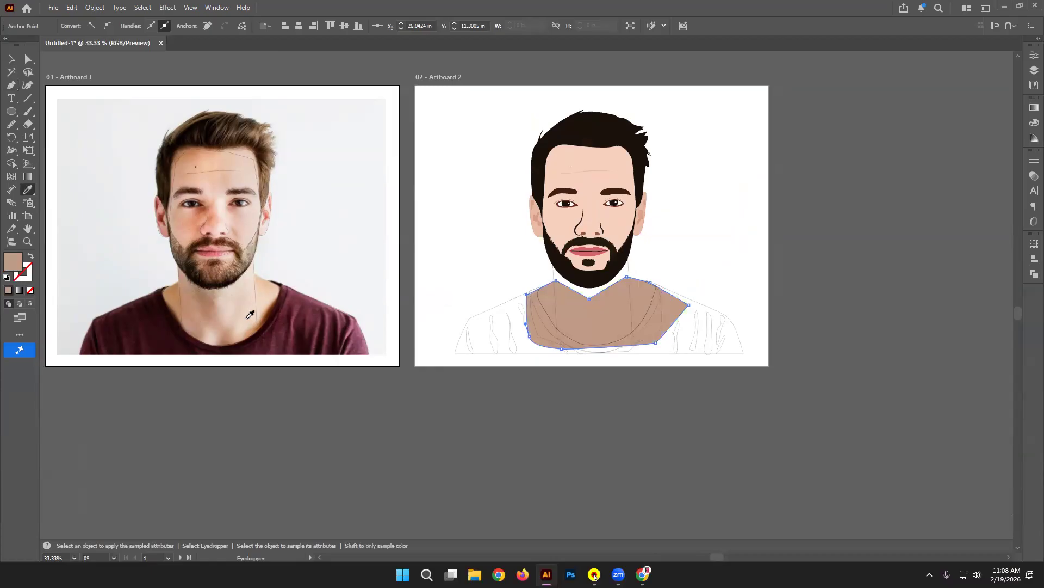
pyautogui.click(250, 314)
pyautogui.click(11, 59)
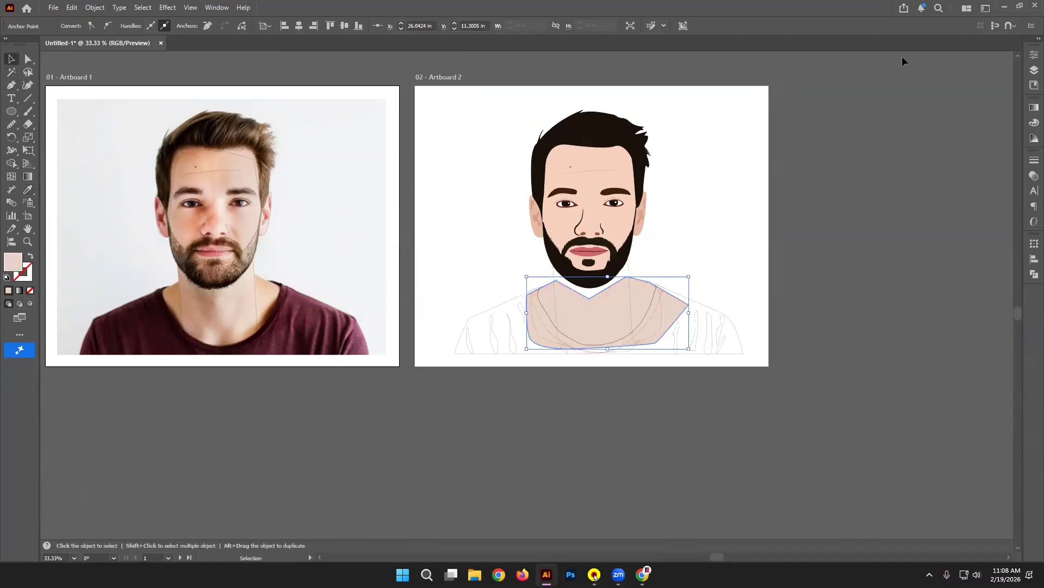
pyautogui.click(771, 321)
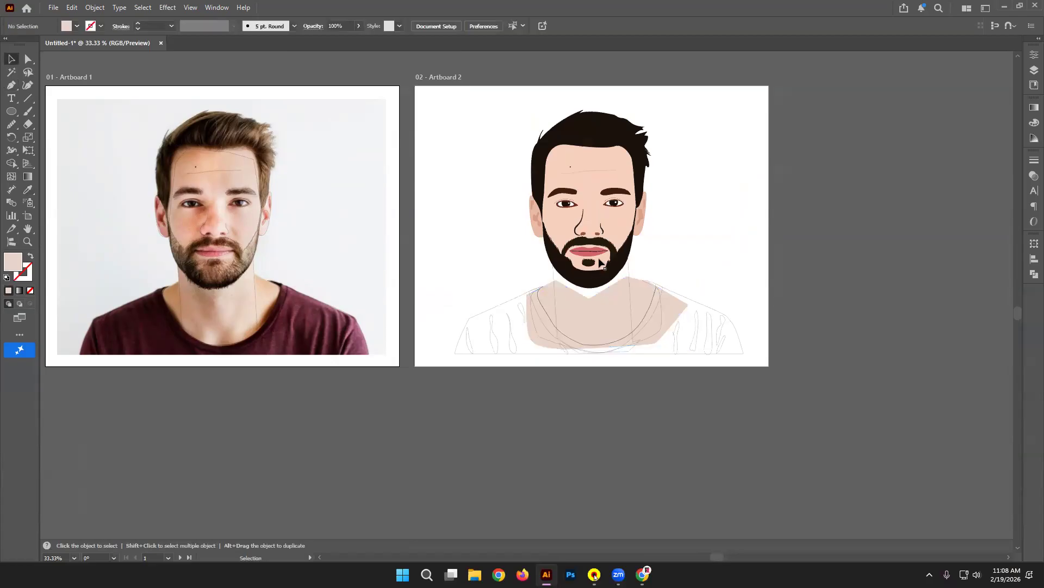
pyautogui.click(630, 271)
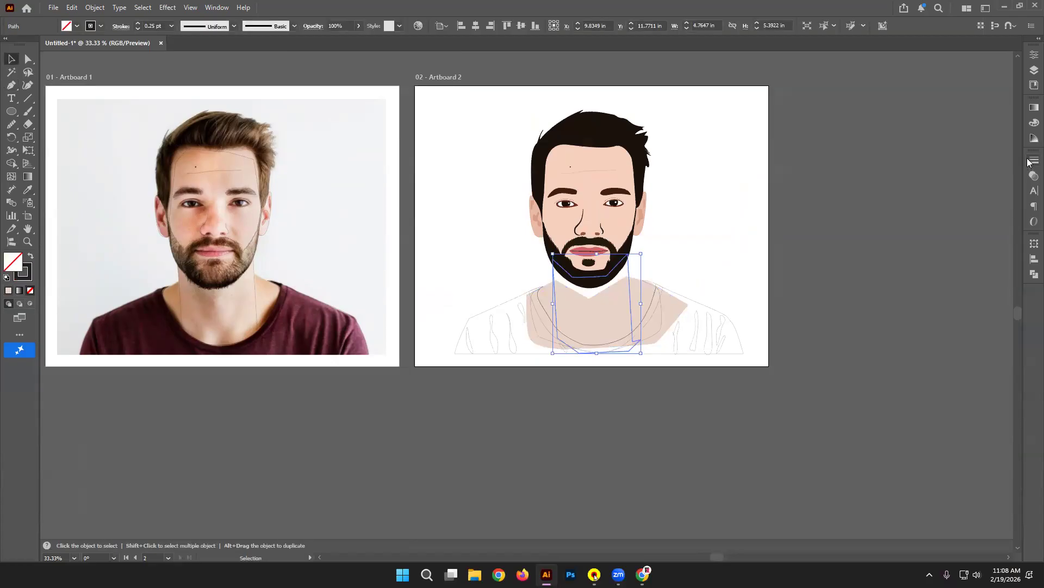
# Step: Apply a linear gradient to the neck shape and set its angle to 90°
pyautogui.click(30, 256)
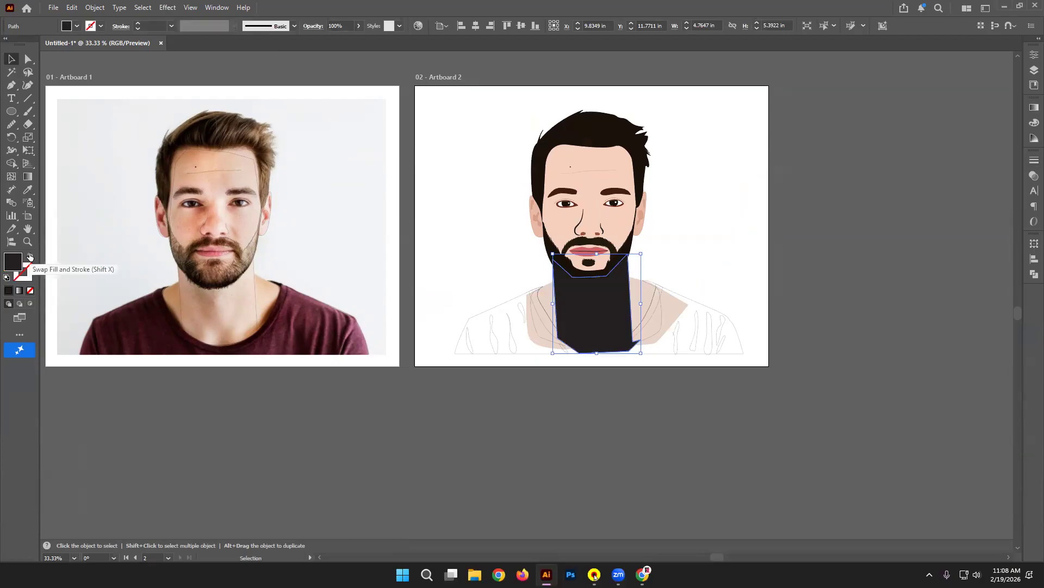
pyautogui.click(21, 291)
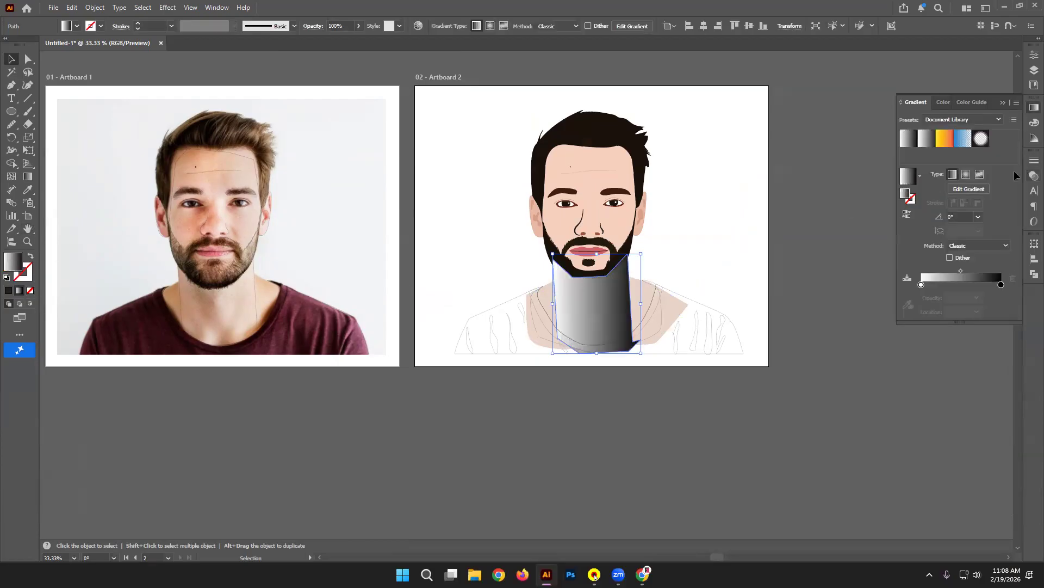
pyautogui.click(978, 217)
pyautogui.click(990, 276)
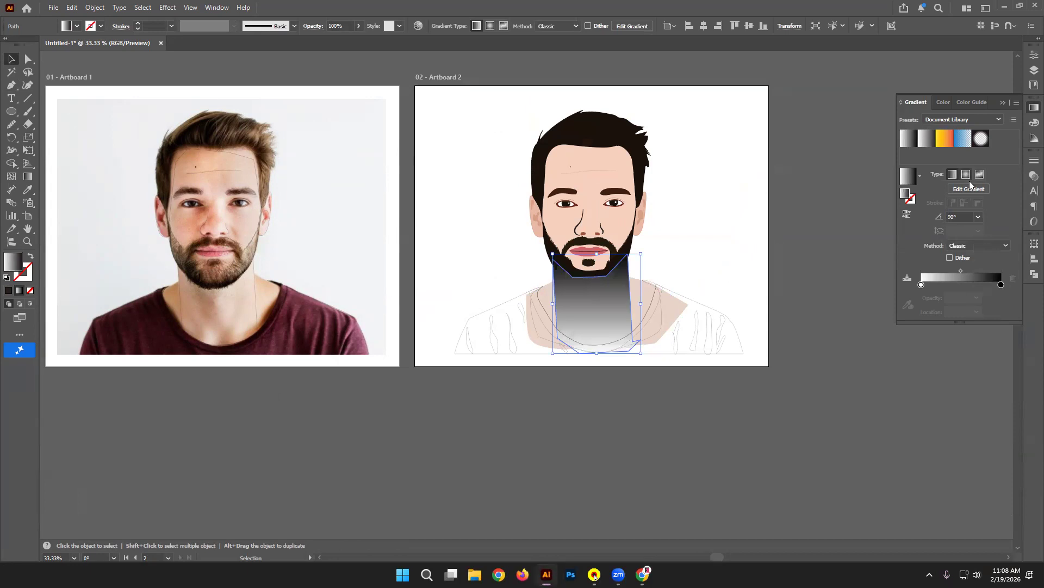
# Step: Sample skin tones from the portrait into both gradient stops
pyautogui.doubleClick(1001, 285)
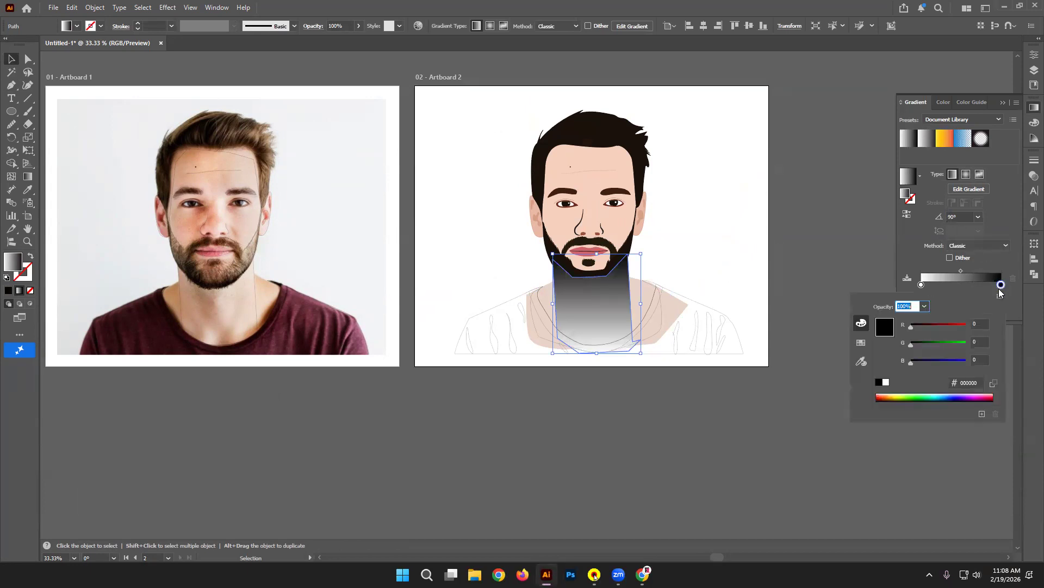
pyautogui.click(861, 362)
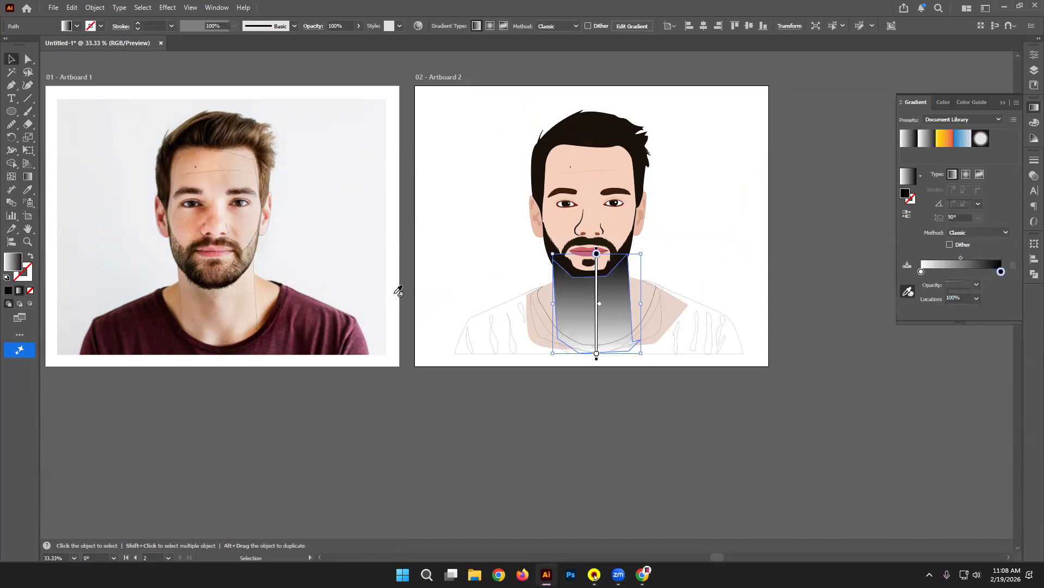
pyautogui.click(246, 281)
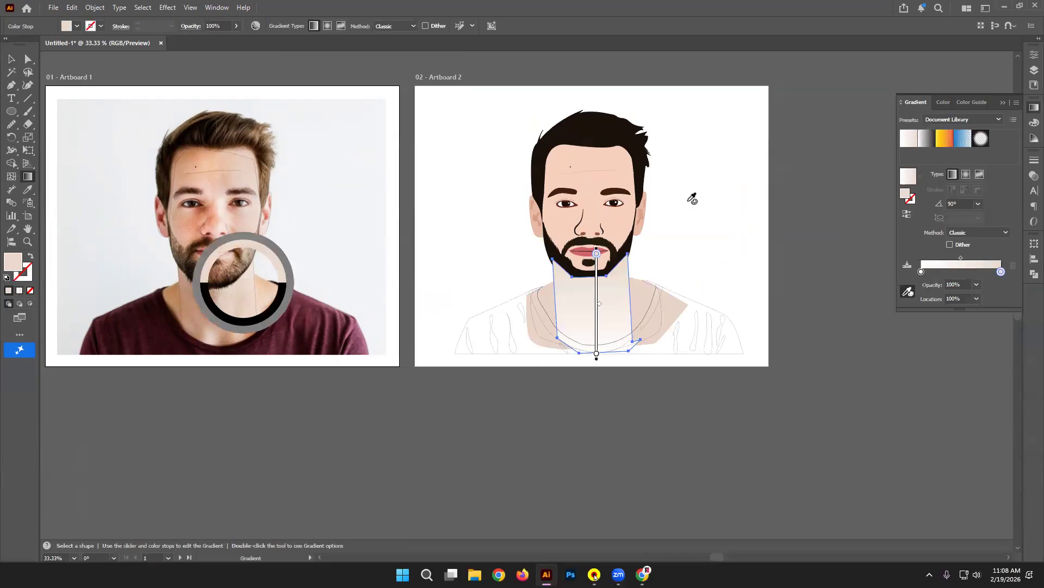
pyautogui.click(616, 227)
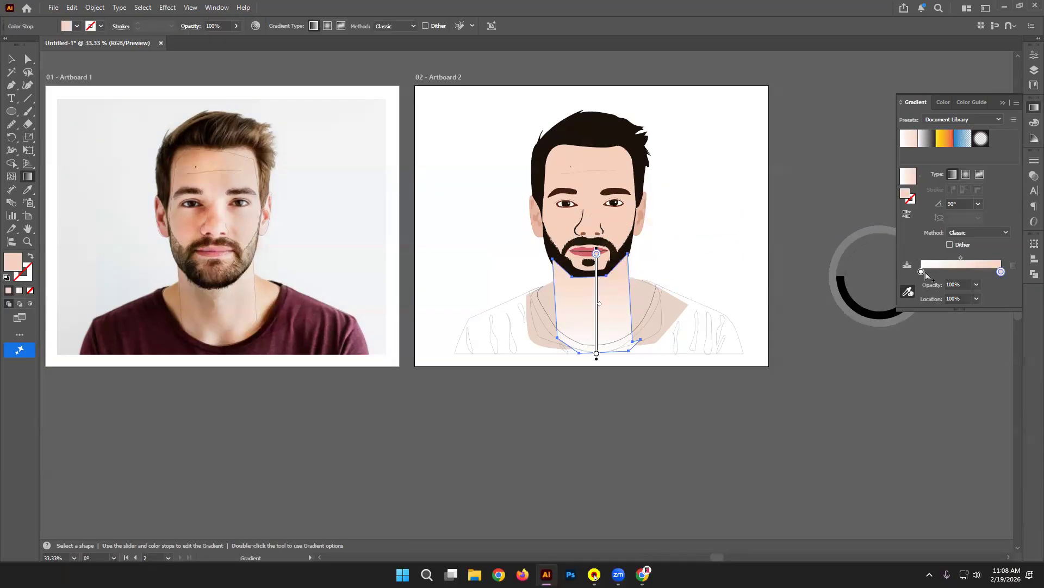
pyautogui.click(922, 272)
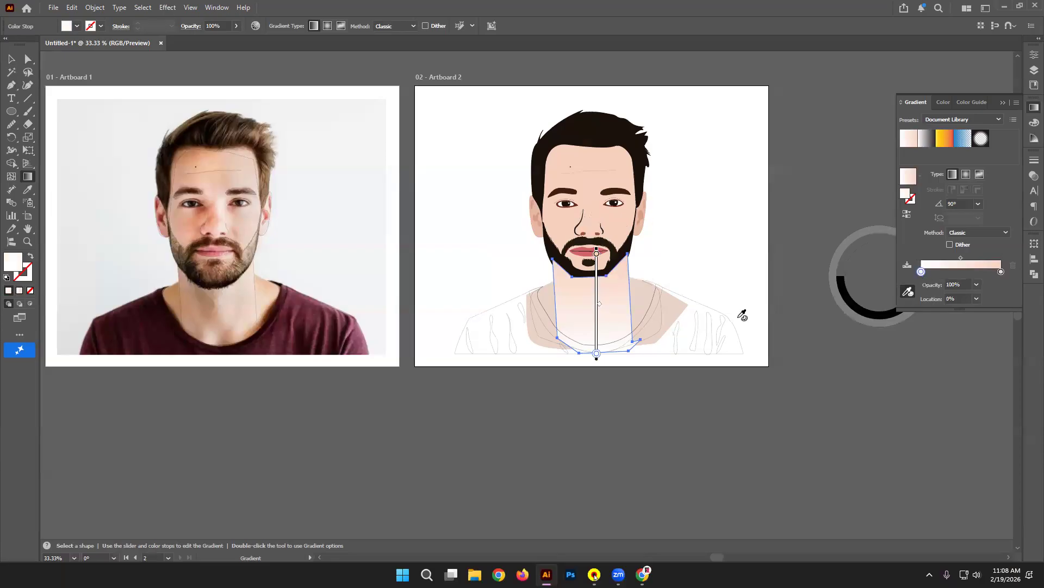
pyautogui.click(646, 303)
pyautogui.press('v')
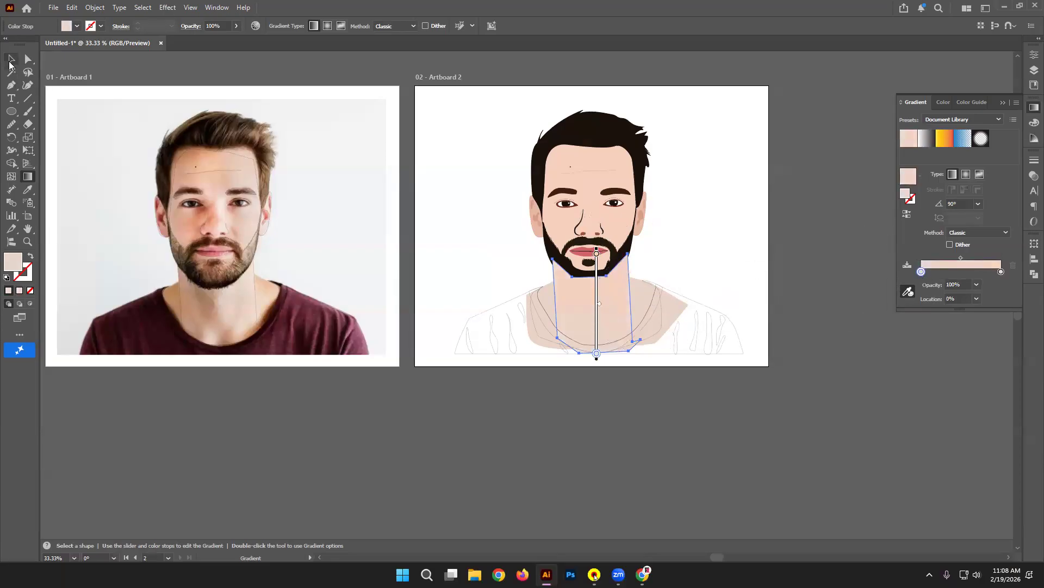
pyautogui.keyDown('shift'); pyautogui.click(544, 289); pyautogui.keyUp('shift')
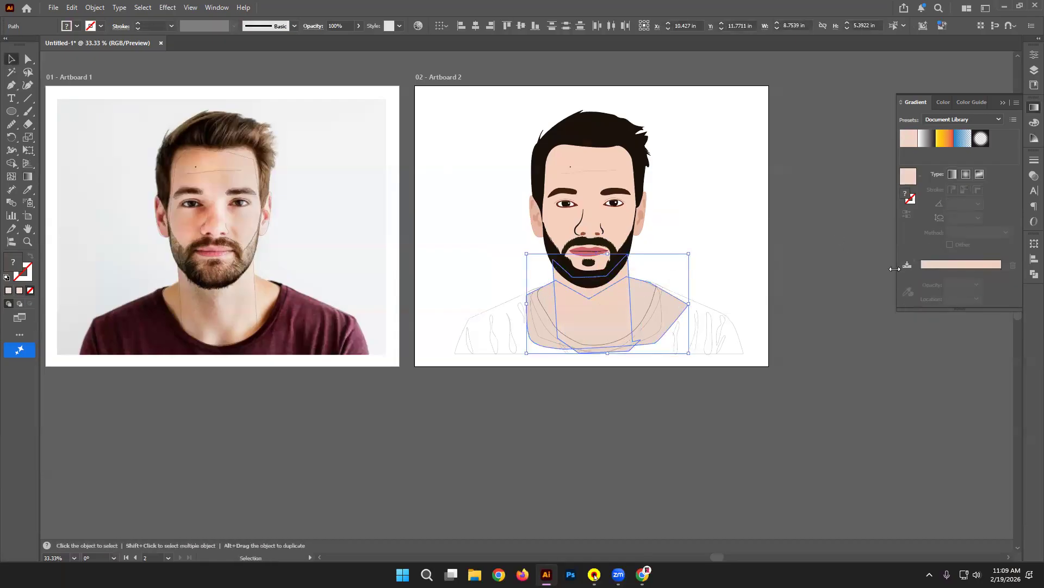
pyautogui.click(853, 262)
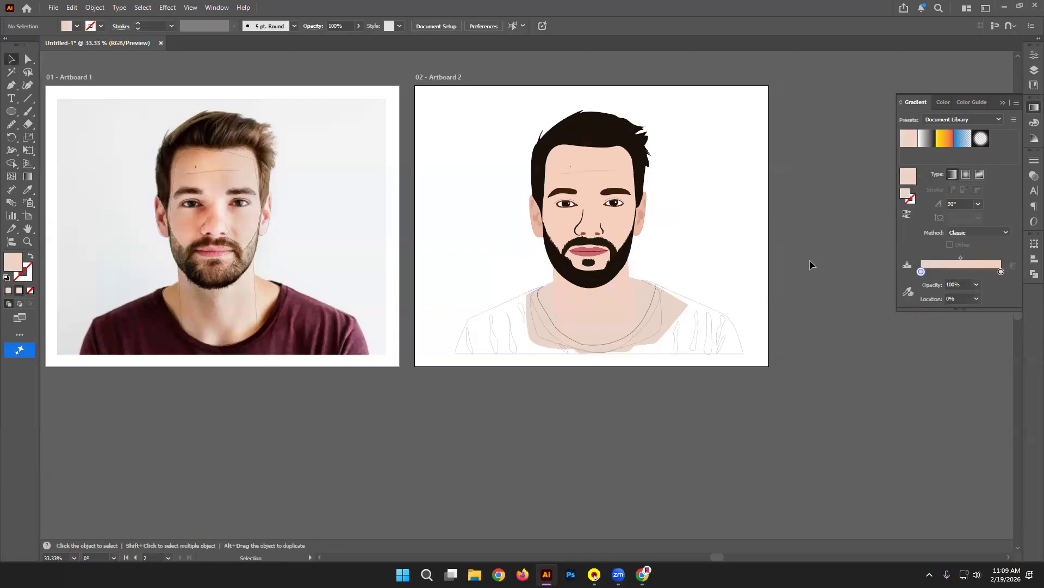
# Step: Lighten the collar skin shape's fill colour
pyautogui.click(652, 296)
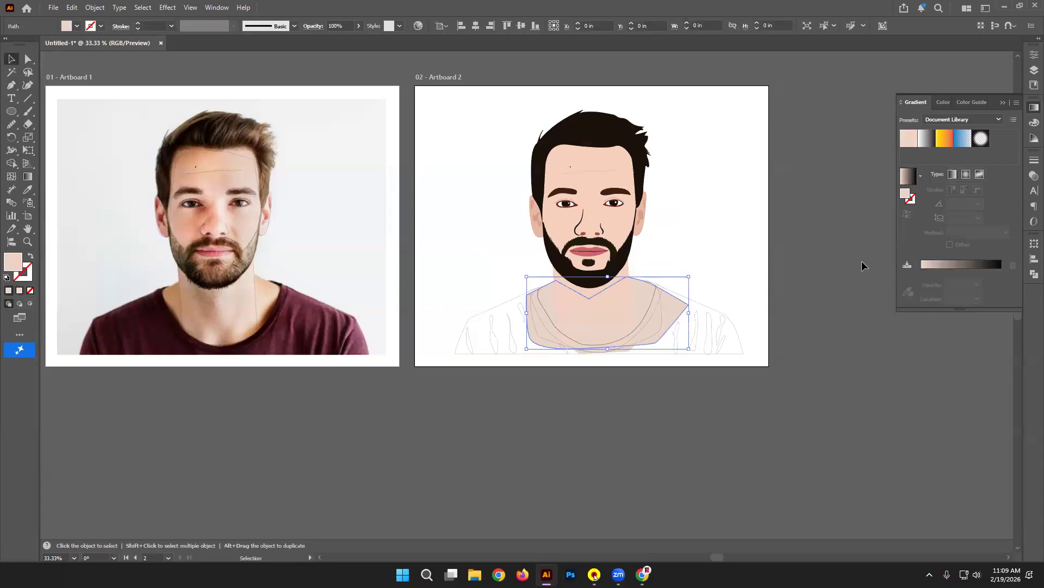
pyautogui.doubleClick(16, 264)
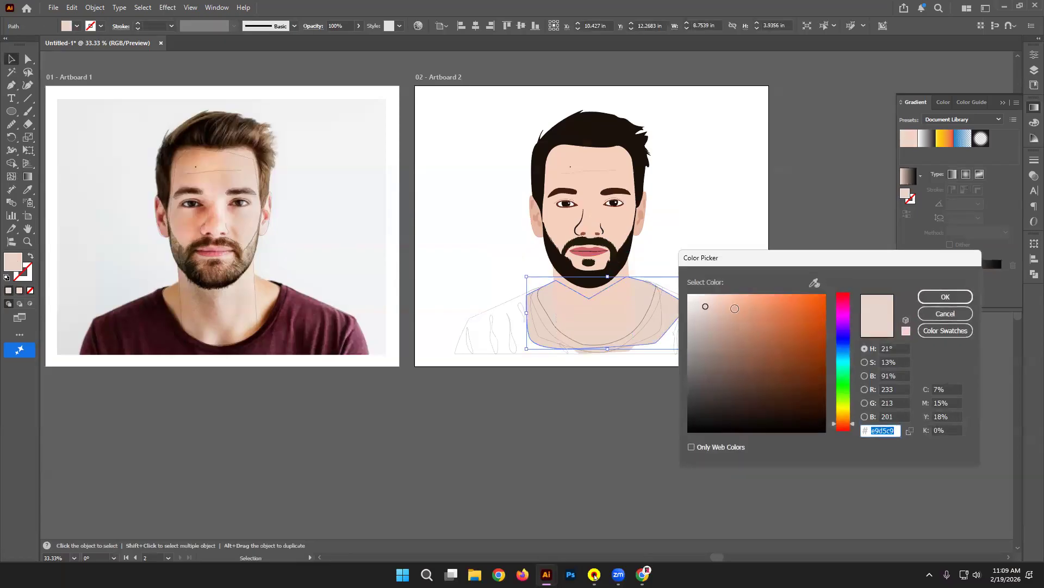
pyautogui.click(706, 298)
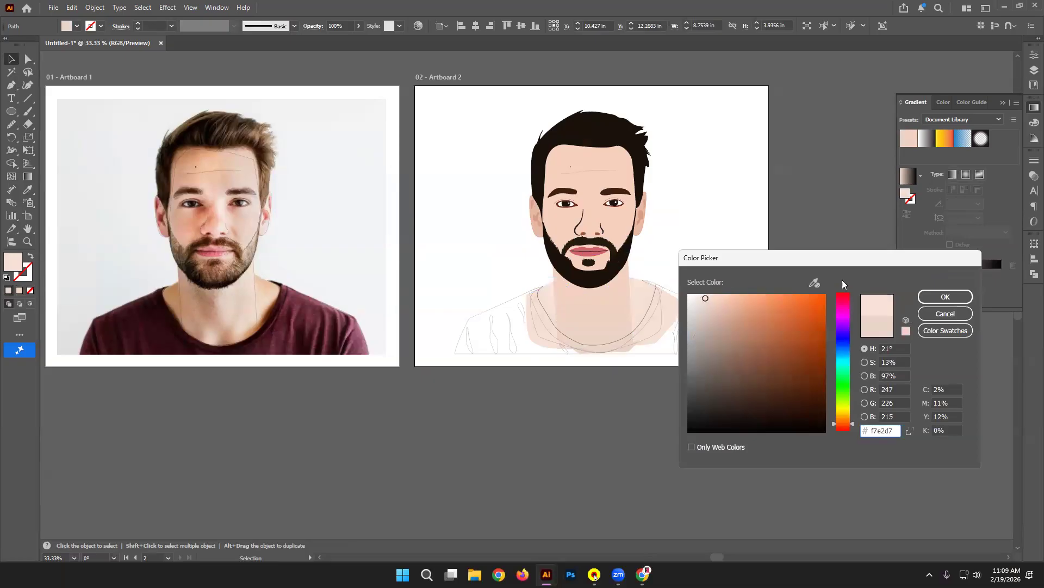
pyautogui.click(934, 295)
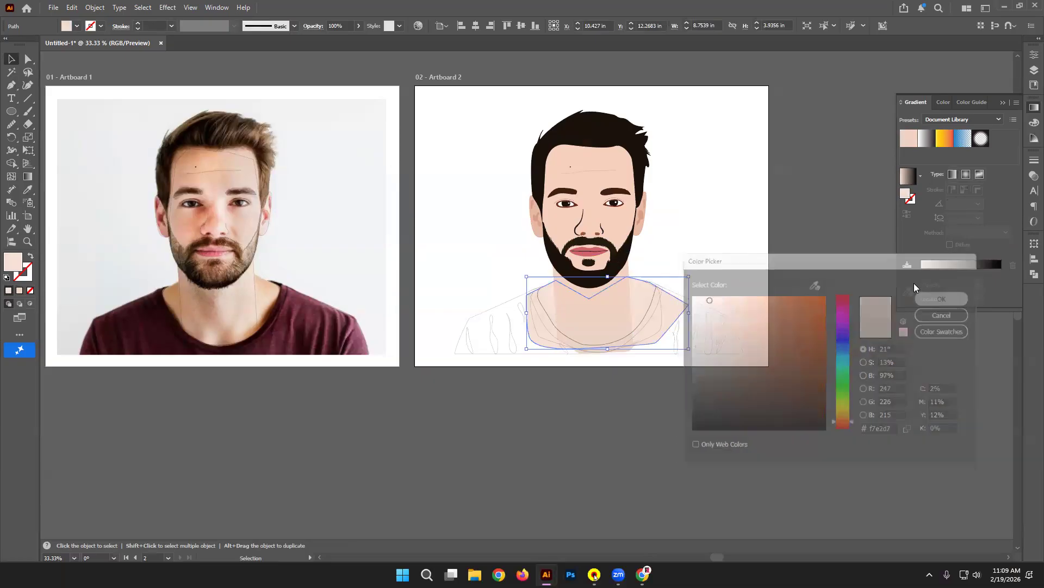
pyautogui.click(755, 115)
# Step: Try shifting the neck gradient's midpoint and adding a stop, then revert both changes
pyautogui.click(613, 327)
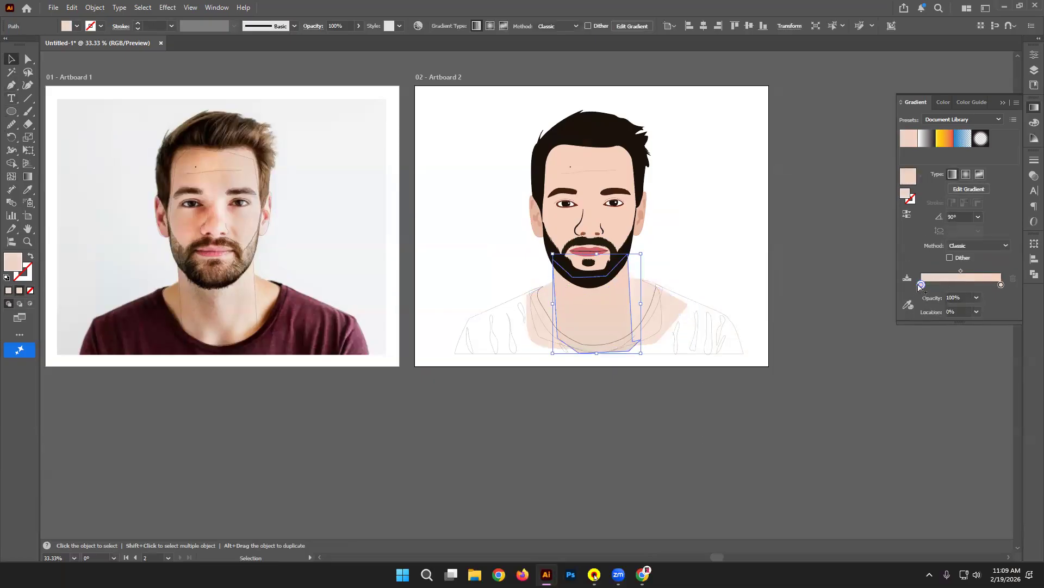
pyautogui.click(908, 305)
pyautogui.click(11, 59)
pyautogui.click(190, 58)
pyautogui.click(586, 311)
pyautogui.moveTo(960, 272); pyautogui.dragTo(973, 274)
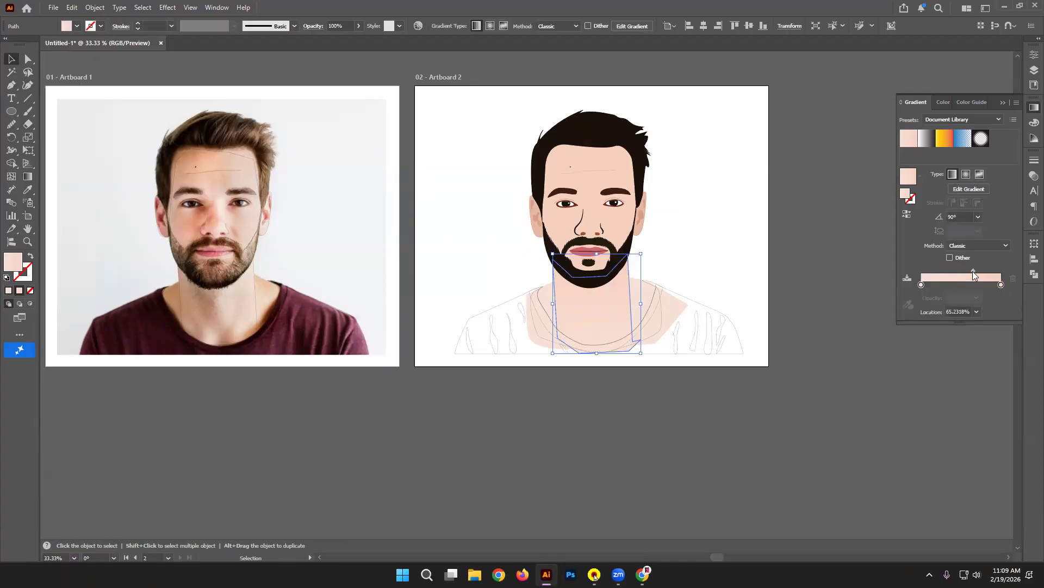
pyautogui.hotkey('ctrl', 'z')
pyautogui.click(986, 285)
pyautogui.moveTo(990, 288)
pyautogui.mouseDown()
pyautogui.moveTo(998, 293)
pyautogui.moveTo(980, 287)
pyautogui.mouseUp()
pyautogui.click(813, 263)
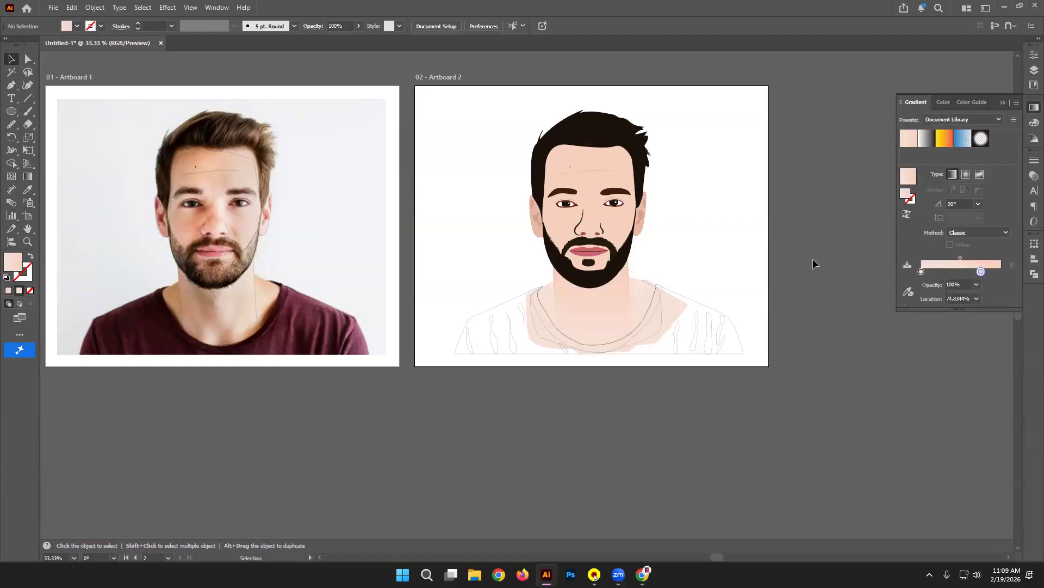
# Step: Drag the neck gradient's left stop inward to about 37%
pyautogui.click(629, 314)
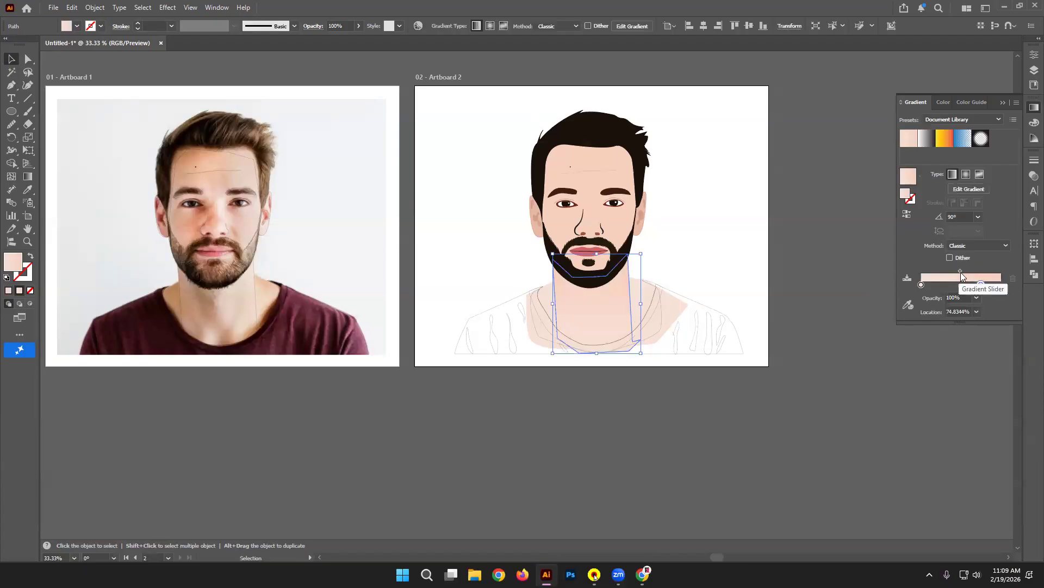
pyautogui.moveTo(921, 288); pyautogui.dragTo(951, 286)
pyautogui.click(830, 298)
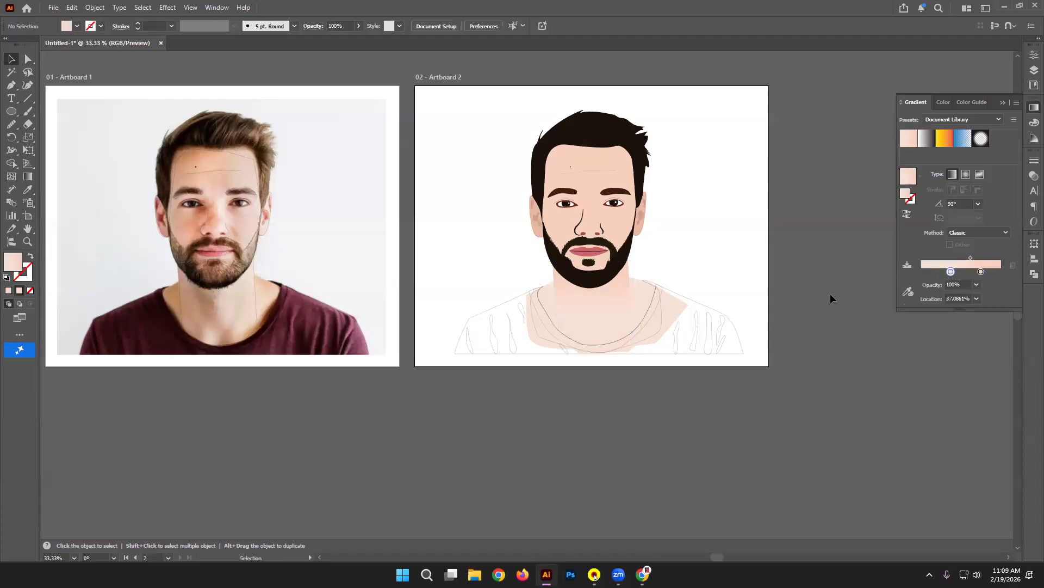
pyautogui.click(707, 307)
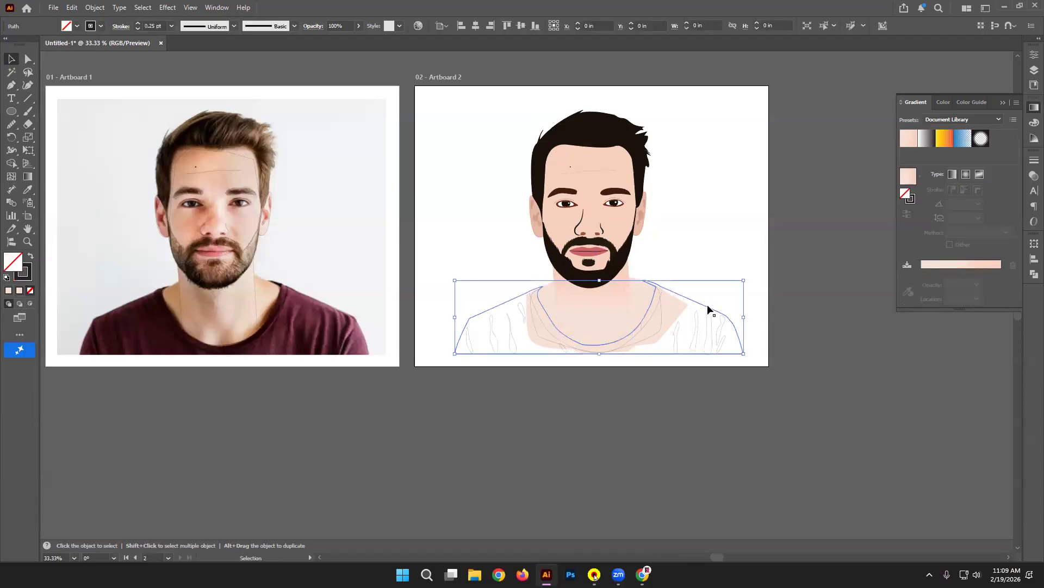
# Step: Fill the shirt with the photo's maroon
pyautogui.click(27, 190)
pyautogui.click(296, 296)
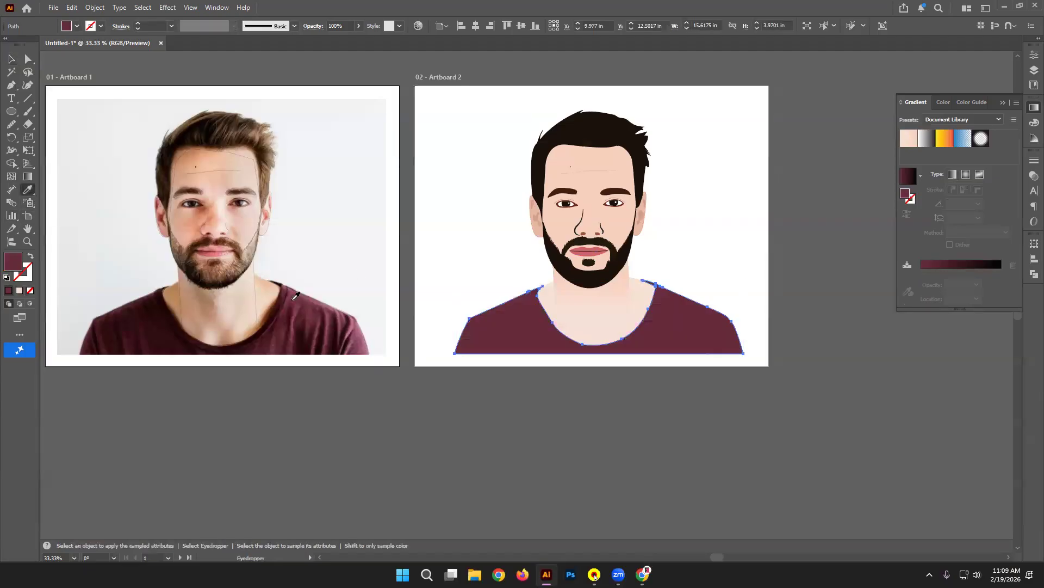
pyautogui.click(12, 59)
pyautogui.click(195, 73)
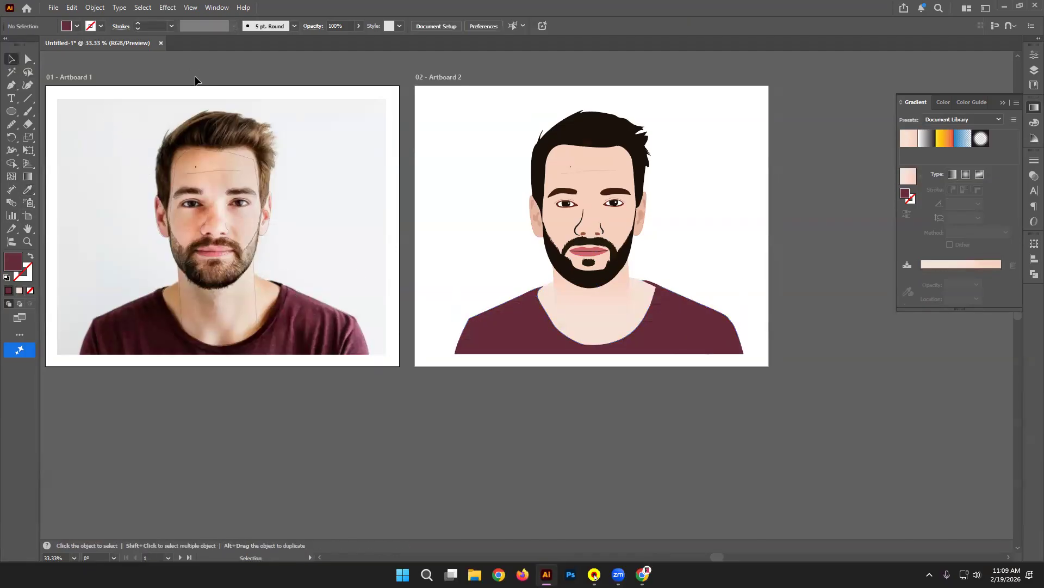
# Step: Give the collar band around the neckline a darker maroon sampled from the photo
pyautogui.click(542, 328)
pyautogui.click(537, 312)
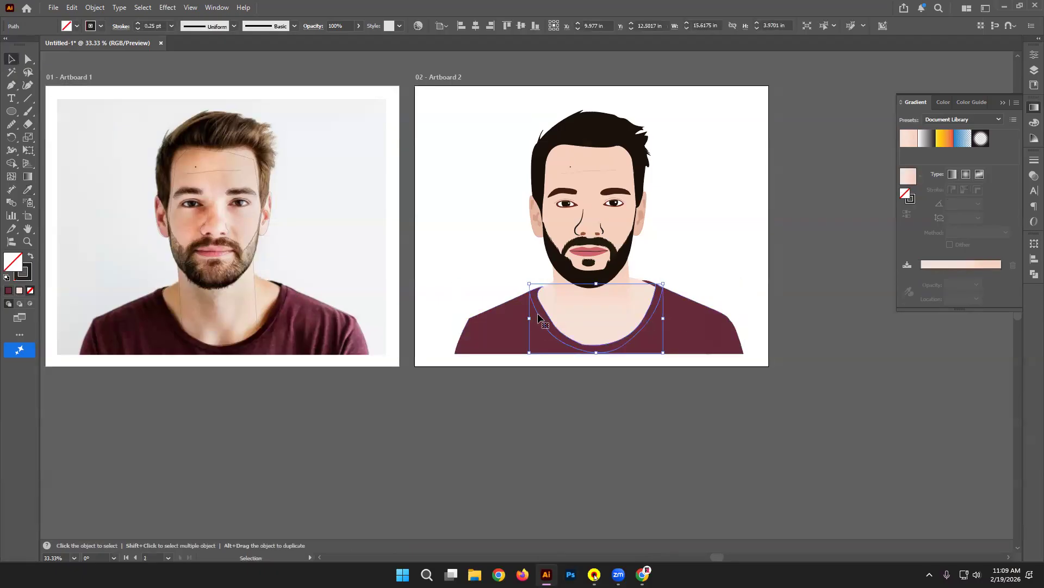
pyautogui.click(28, 191)
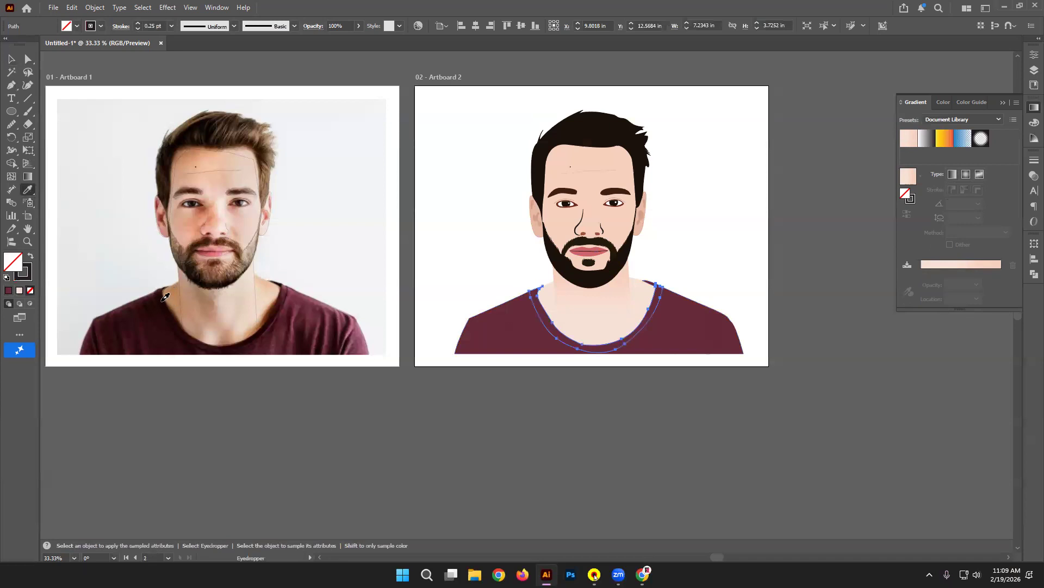
pyautogui.click(165, 297)
pyautogui.click(288, 291)
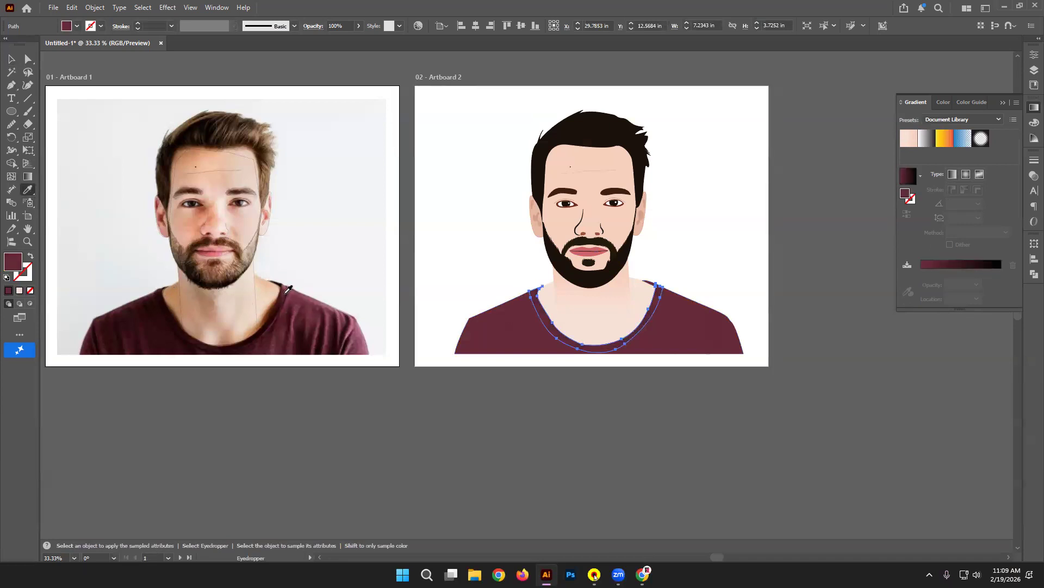
pyautogui.click(283, 297)
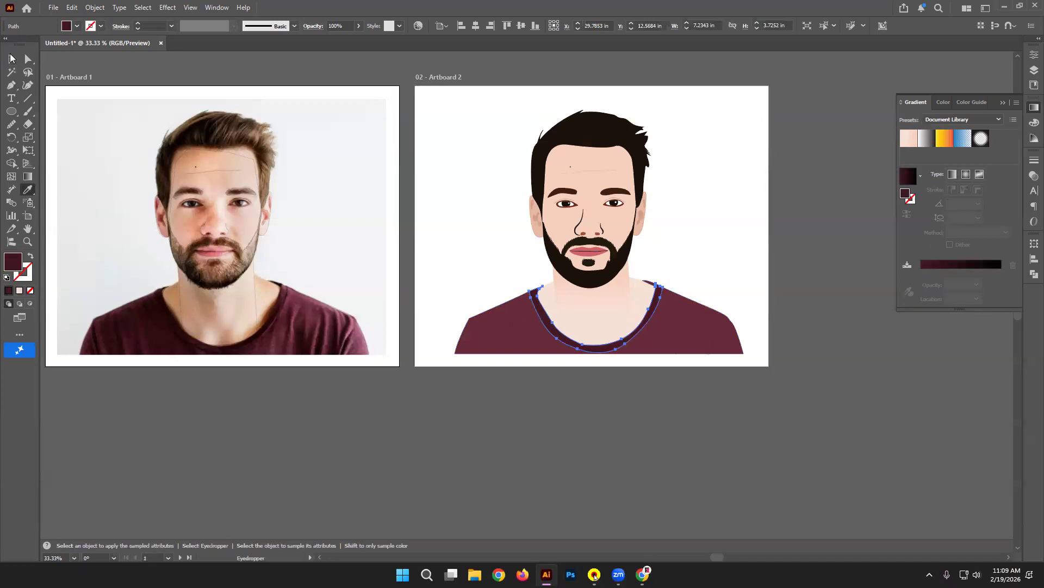
pyautogui.click(11, 58)
pyautogui.click(164, 84)
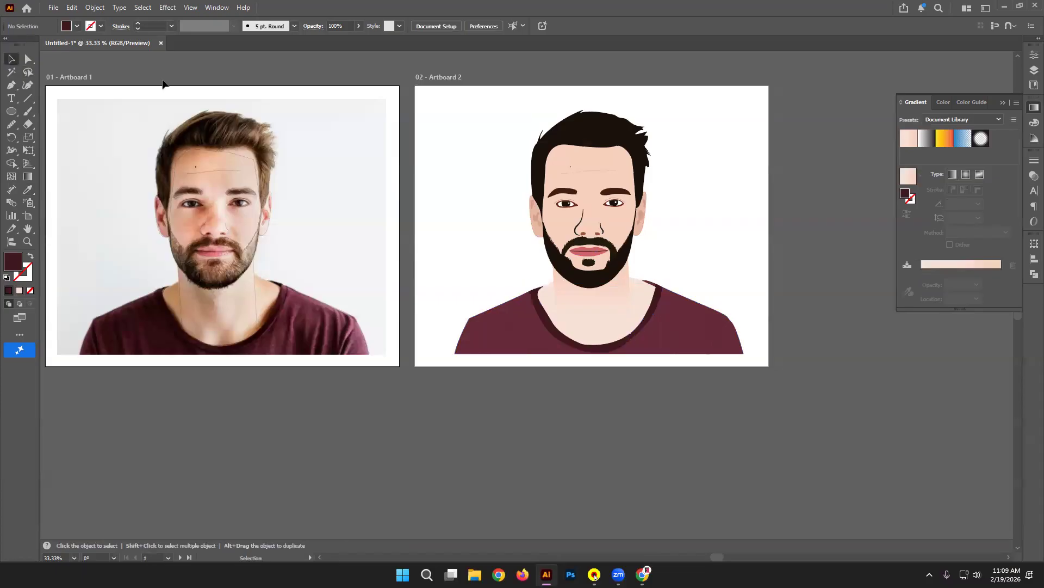
# Step: Lower the collar band's opacity
pyautogui.click(550, 325)
pyautogui.click(358, 26)
pyautogui.moveTo(349, 40); pyautogui.dragTo(328, 39)
# Step: Keep the collar at 39% opacity and fill the shirt's fold shapes with dark maroon
pyautogui.click(404, 91)
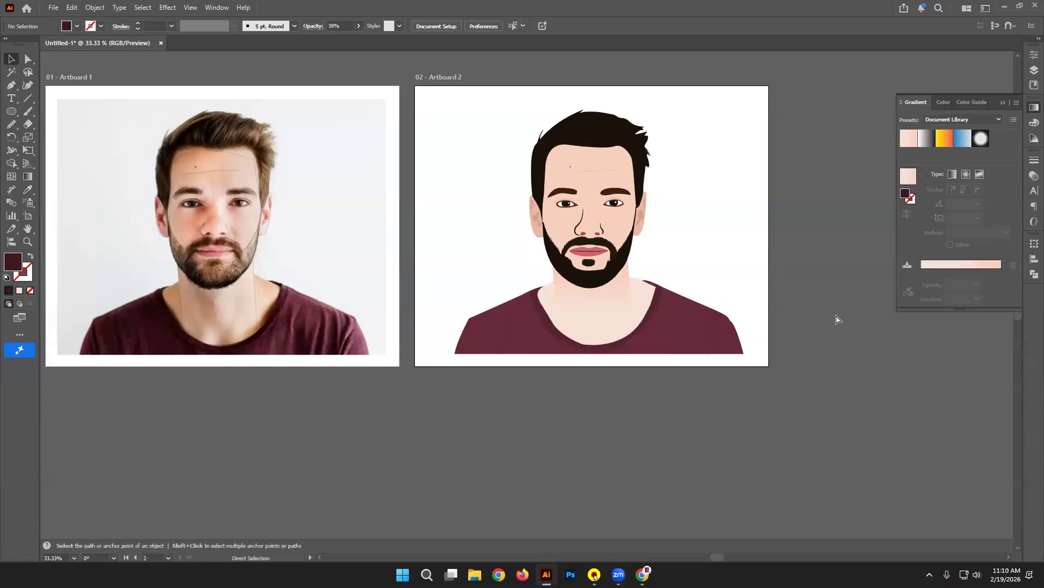
pyautogui.hotkey('ctrl', '+')
pyautogui.moveTo(773, 420); pyautogui.dragTo(869, 367)
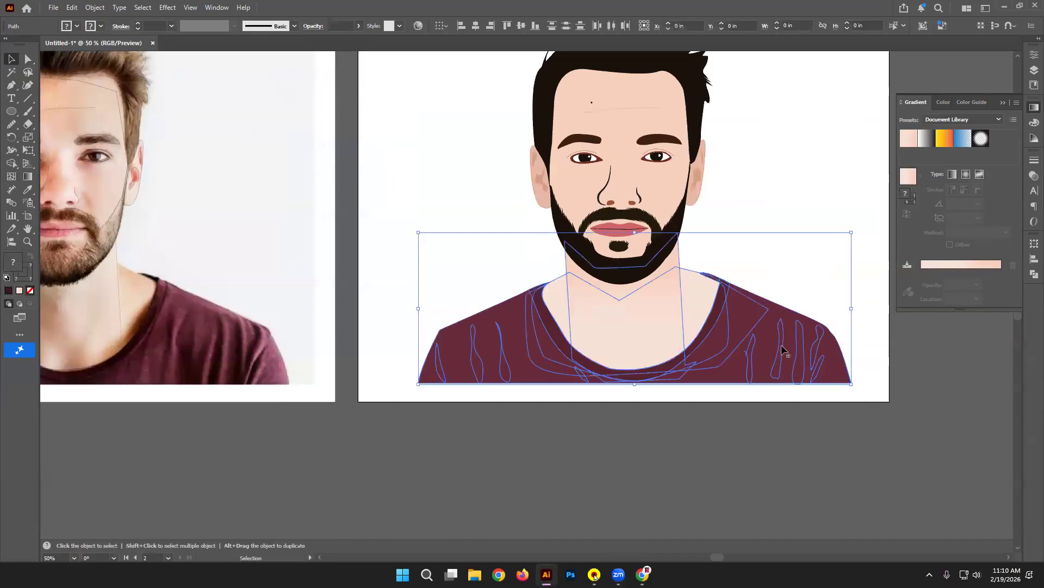
pyautogui.moveTo(737, 273); pyautogui.dragTo(723, 294)
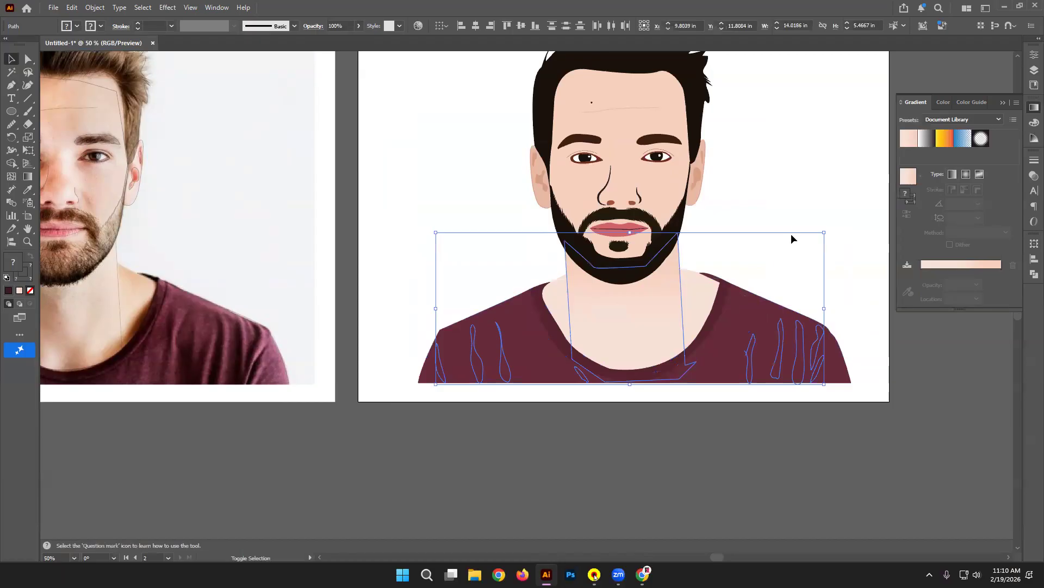
pyautogui.keyDown('shift'); pyautogui.click(668, 276); pyautogui.keyUp('shift')
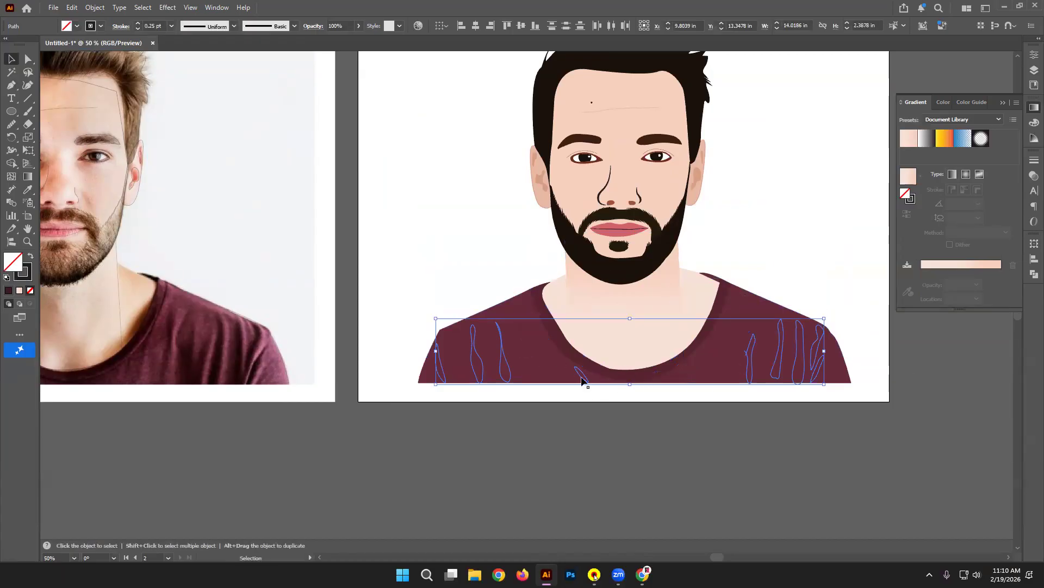
pyautogui.moveTo(630, 386); pyautogui.dragTo(630, 385)
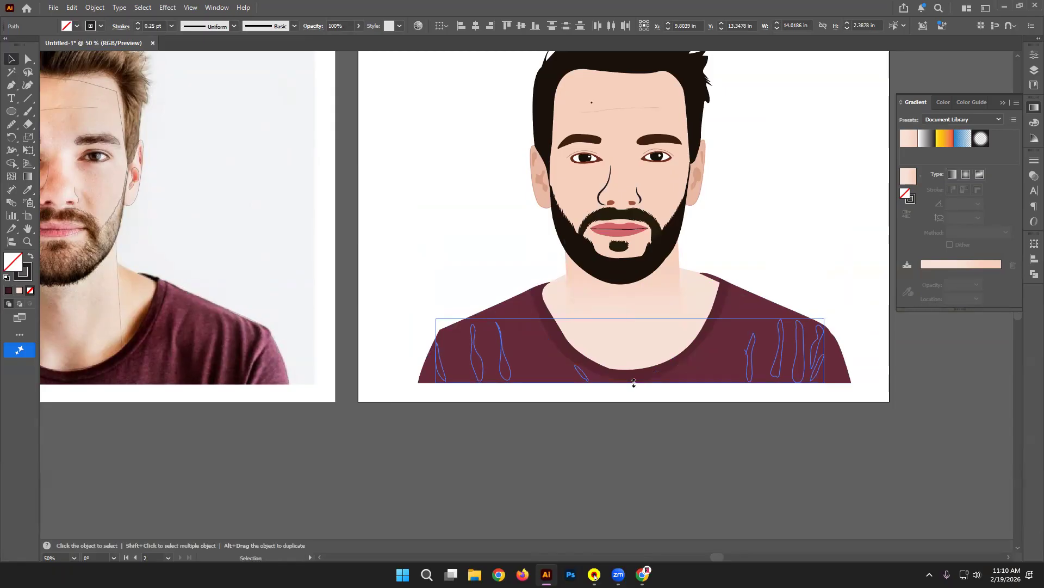
pyautogui.click(28, 189)
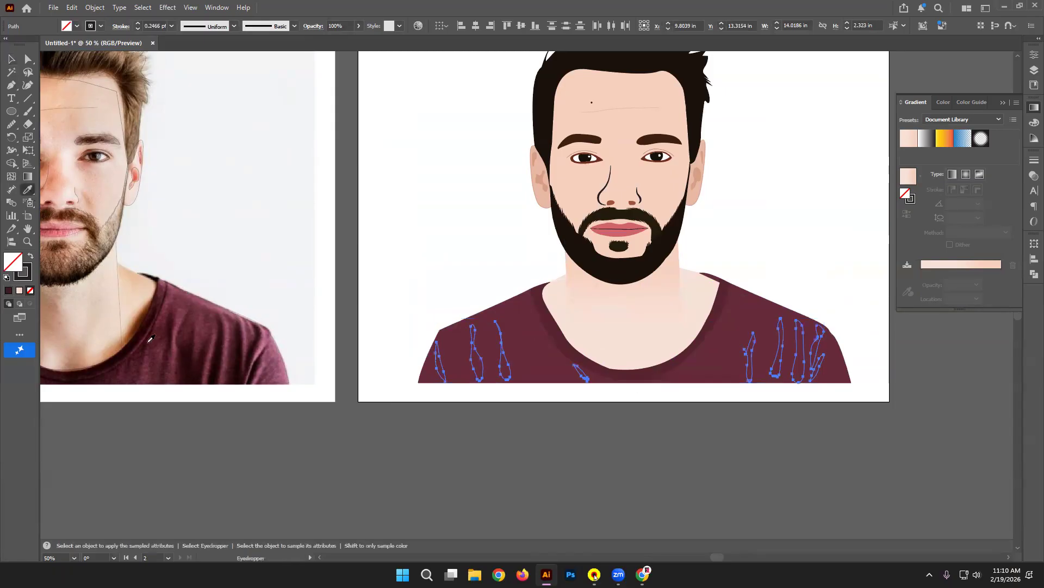
pyautogui.click(191, 365)
pyautogui.click(11, 58)
pyautogui.click(337, 151)
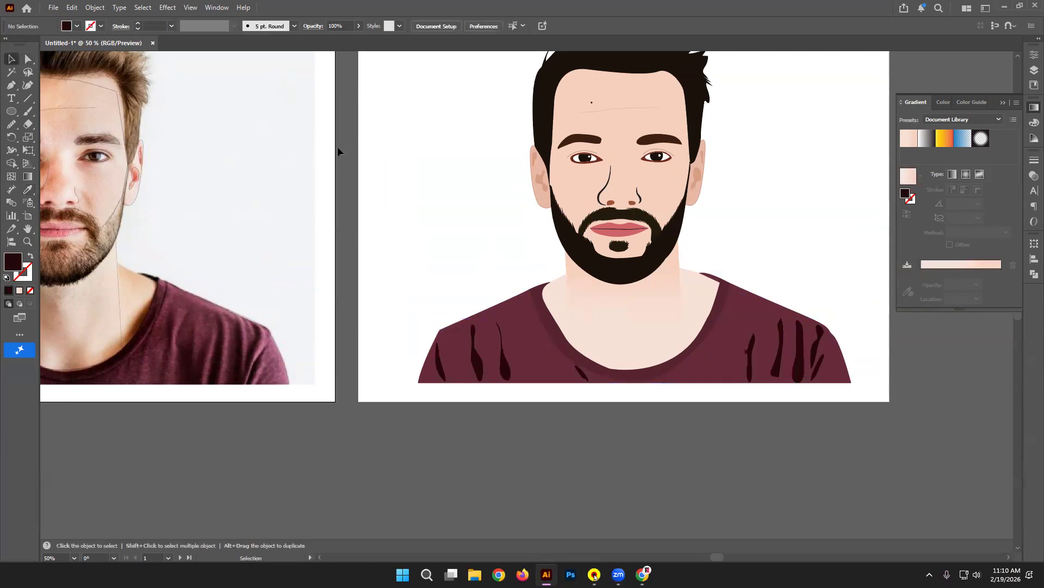
# Step: Darken the small fold on the left shoulder with a photo colour
pyautogui.click(518, 327)
pyautogui.click(30, 191)
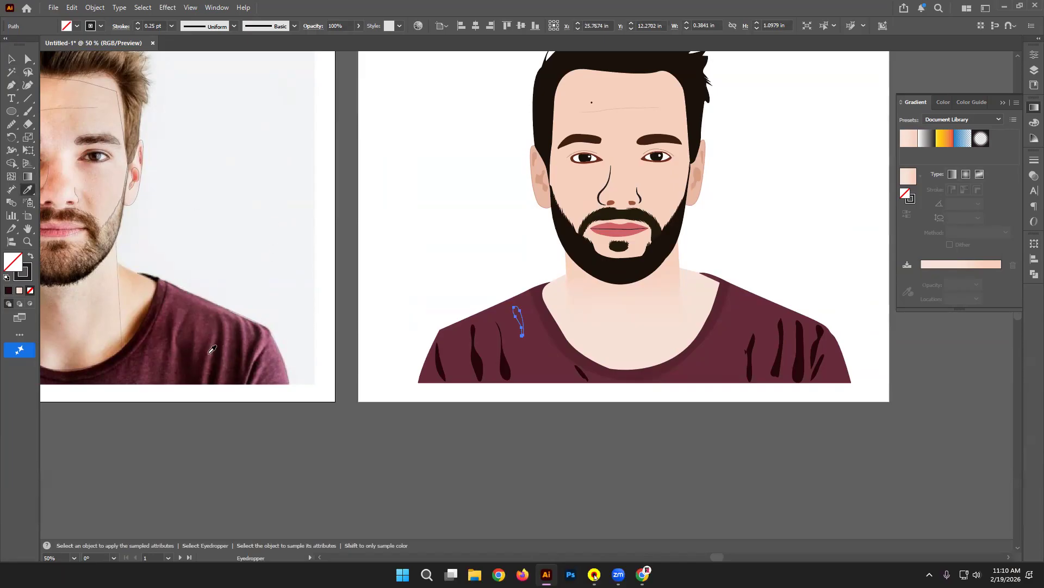
pyautogui.click(223, 361)
pyautogui.click(11, 59)
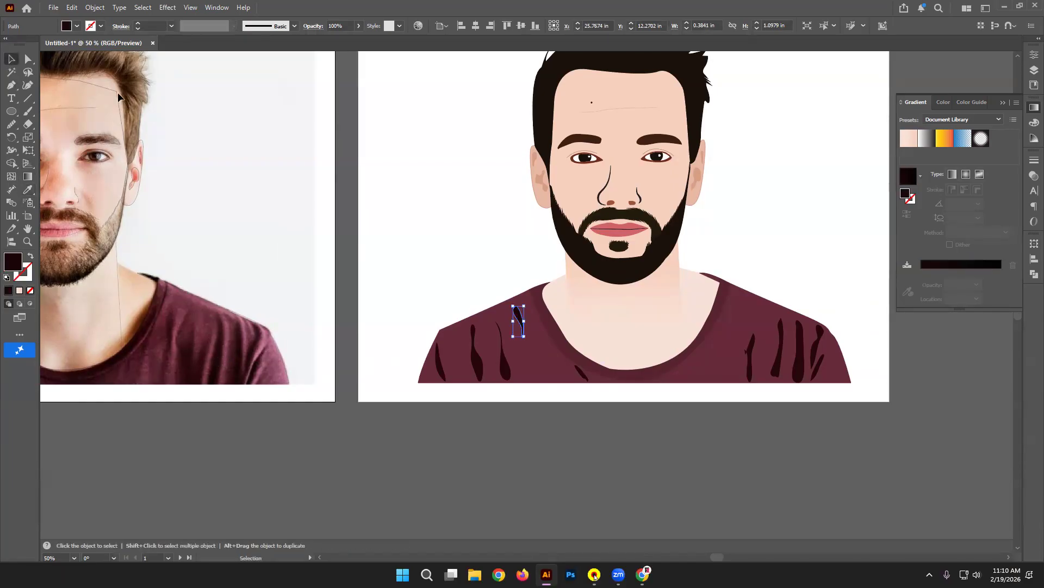
pyautogui.click(433, 140)
# Step: Centre the portrait at 66.67% zoom and select the beard
pyautogui.scroll(2, 448, 137)
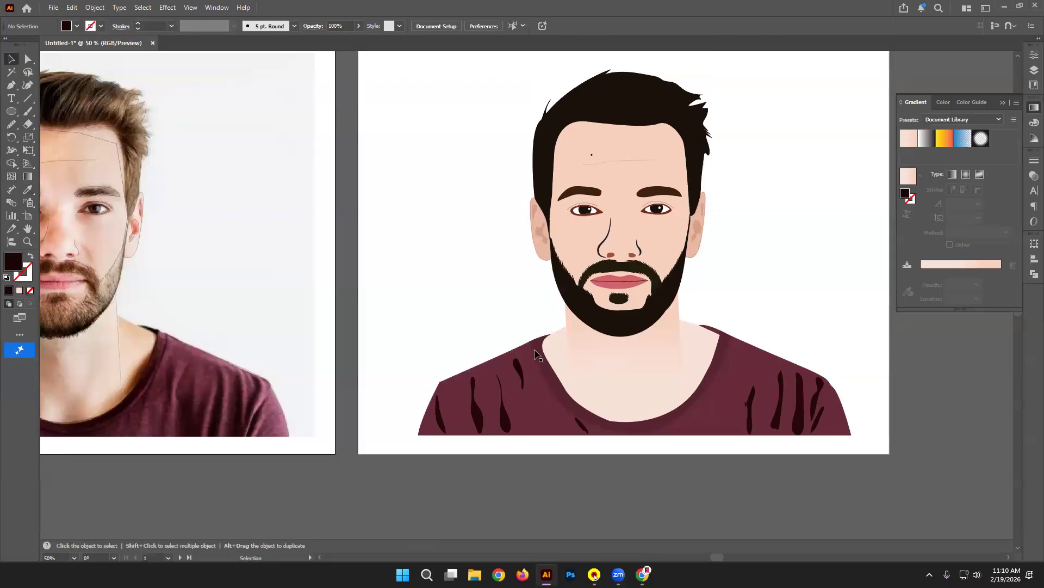
pyautogui.moveTo(476, 253); pyautogui.dragTo(390, 272)
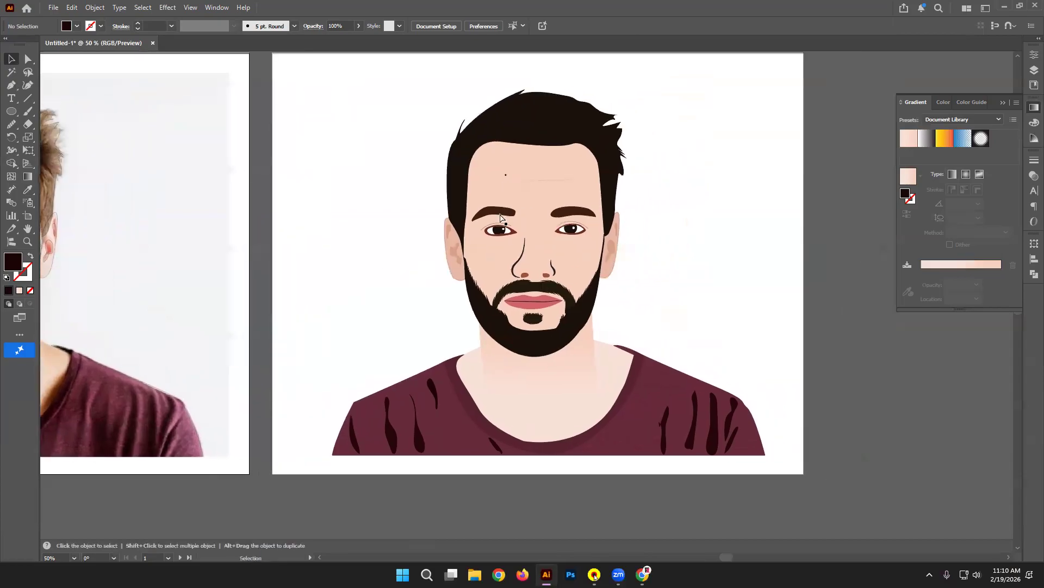
pyautogui.hotkey('ctrl', '+')
pyautogui.moveTo(500, 214); pyautogui.dragTo(463, 265)
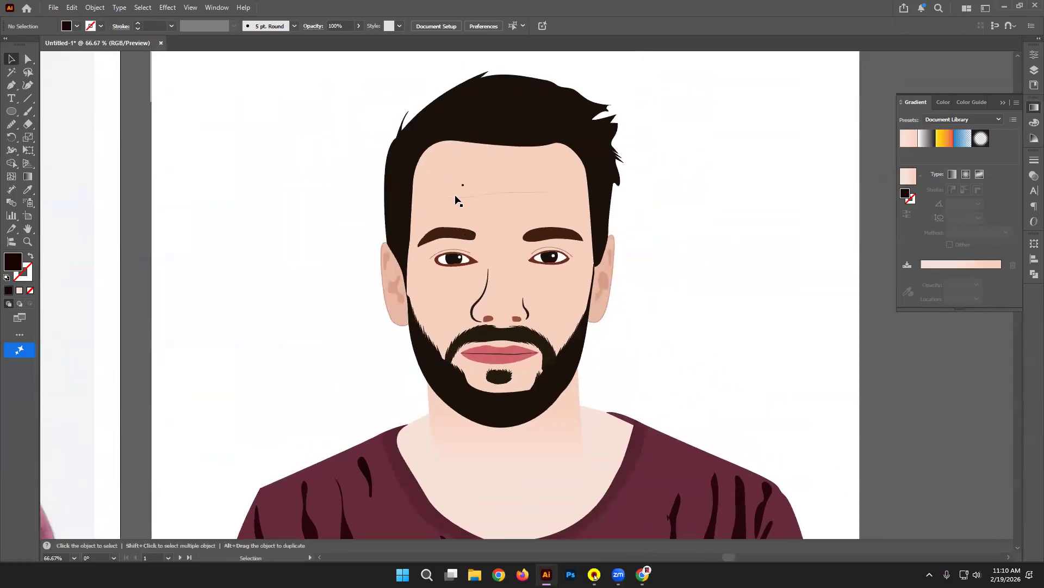
pyautogui.scroll(-1, 412, 175)
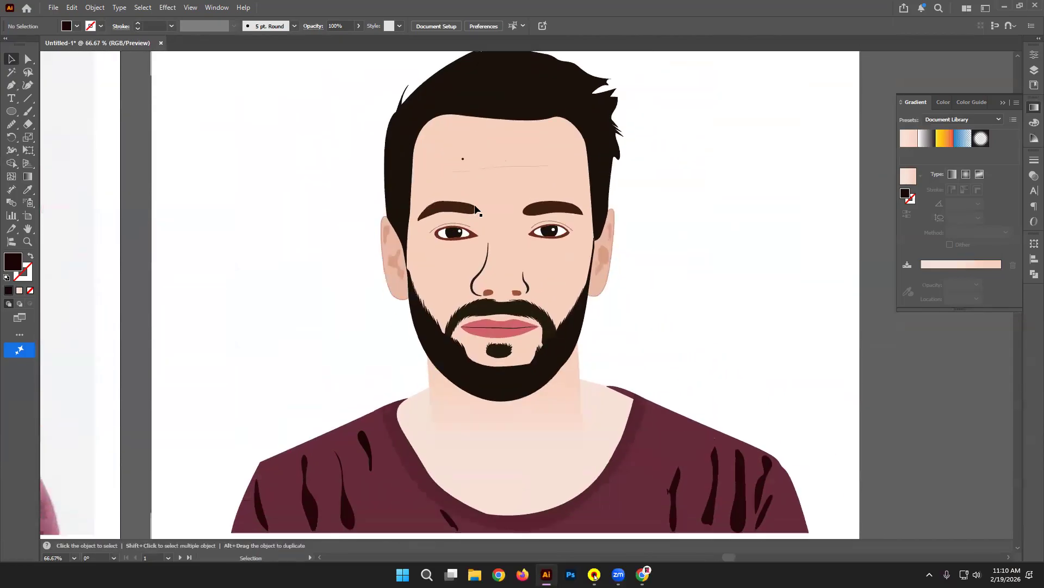
pyautogui.click(537, 375)
# Step: Smooth the beard's lower inner edge with the Smooth tool
pyautogui.press('a')
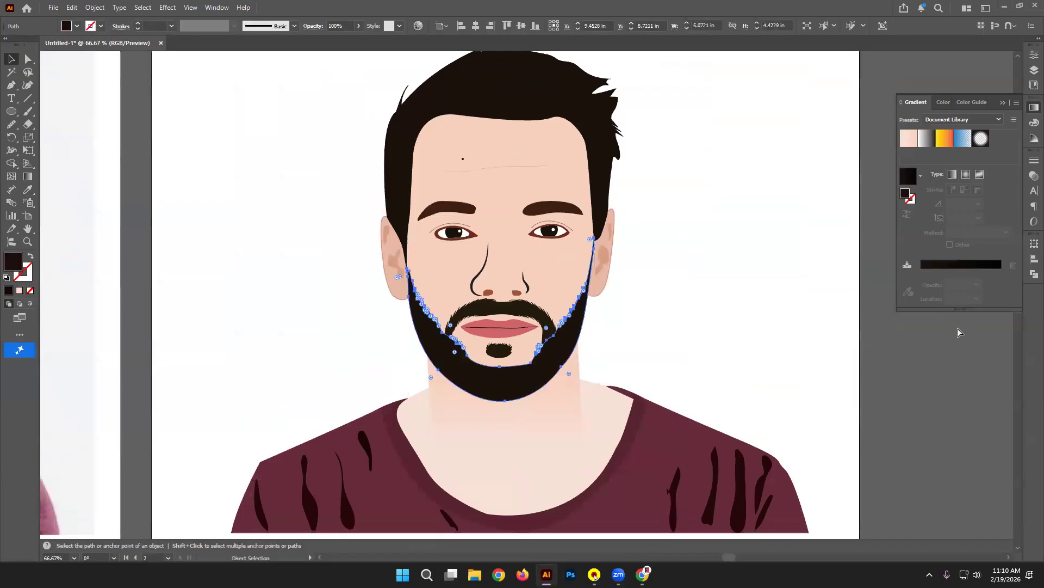
pyautogui.hotkey('ctrl', '+')
pyautogui.hotkey('ctrl', '+')
pyautogui.hotkey('ctrl', '+')
pyautogui.press('v')
pyautogui.click(11, 124)
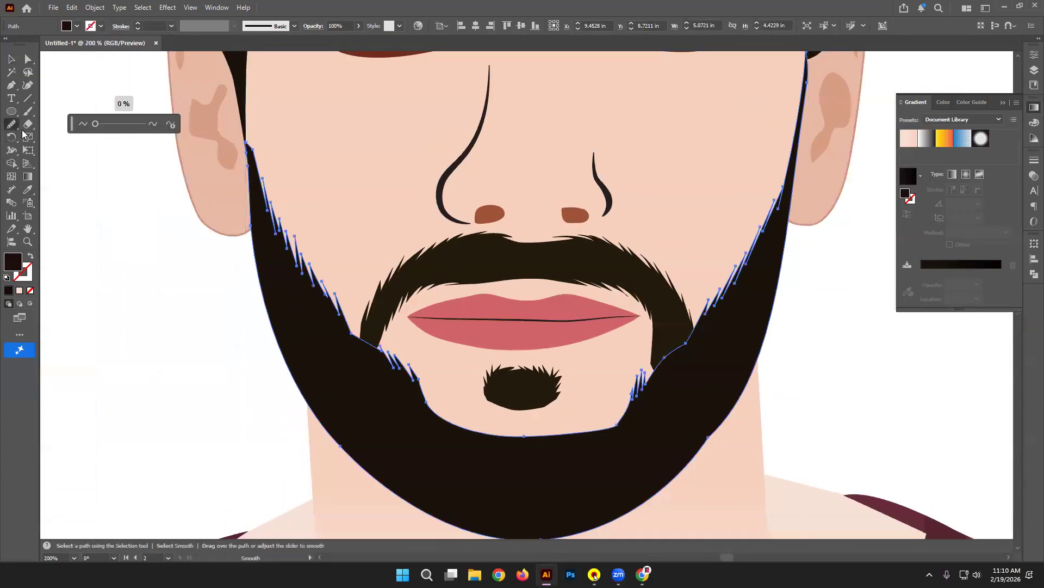
pyautogui.moveTo(626, 419)
pyautogui.mouseDown()
pyautogui.moveTo(574, 436)
pyautogui.moveTo(625, 422)
pyautogui.moveTo(449, 421)
pyautogui.mouseUp()
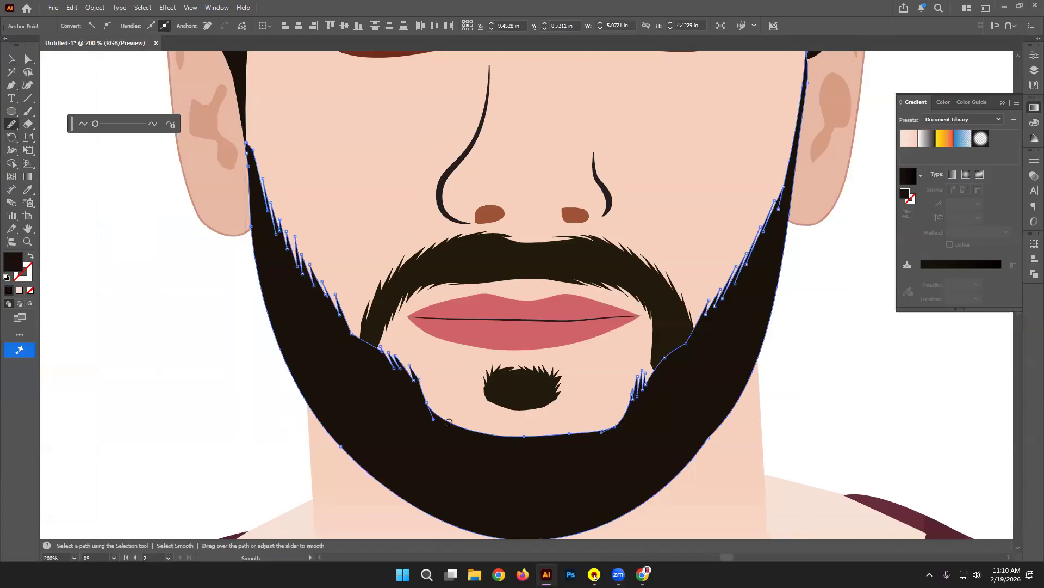
pyautogui.moveTo(605, 430)
pyautogui.mouseDown()
pyautogui.moveTo(462, 427)
pyautogui.moveTo(527, 435)
pyautogui.moveTo(507, 431)
pyautogui.mouseUp()
pyautogui.click(8, 58)
pyautogui.click(130, 344)
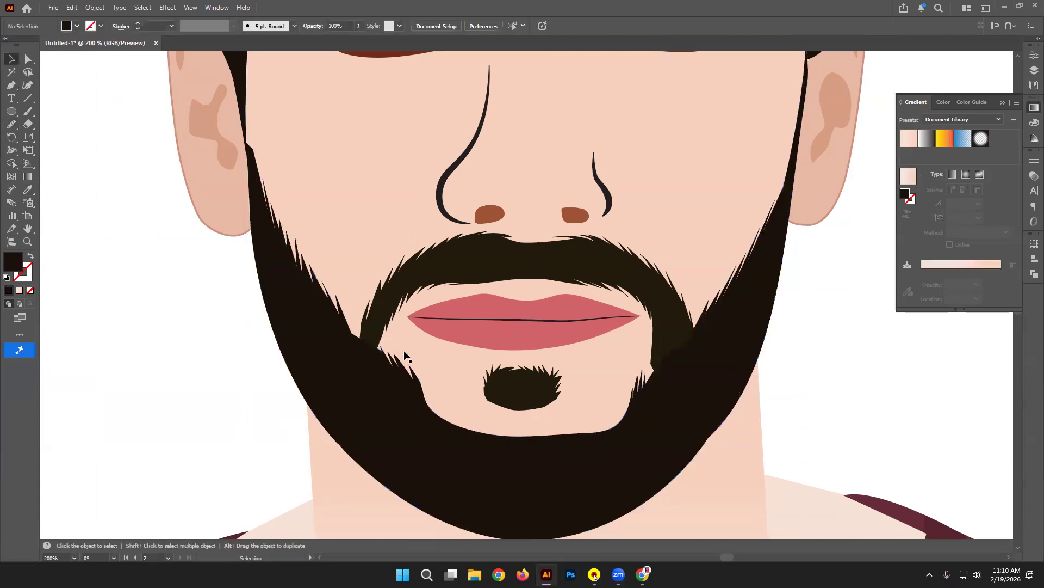
# Step: Give the moustache the beard's darker colour
pyautogui.click(376, 314)
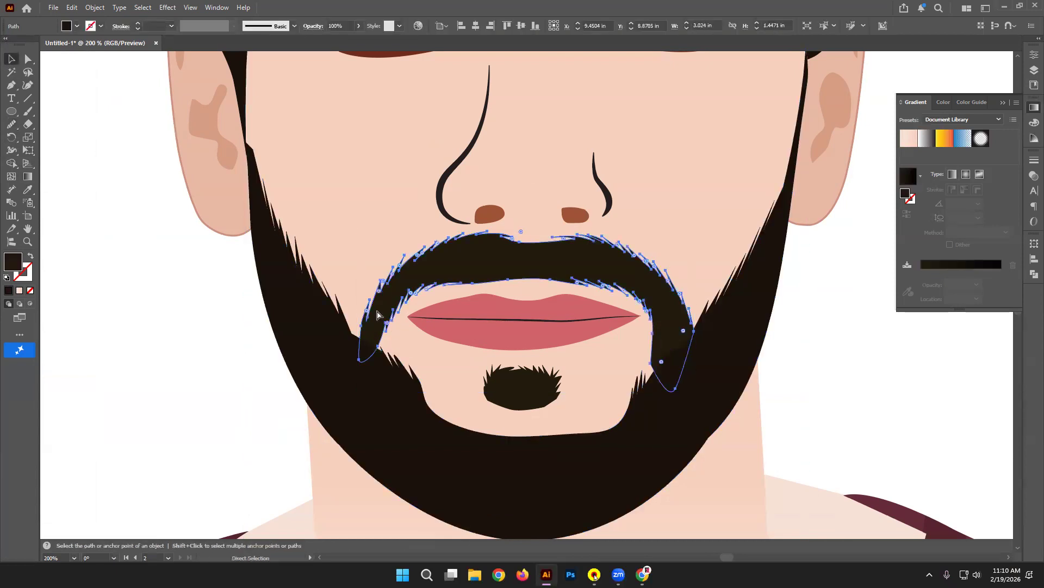
pyautogui.click(199, 357)
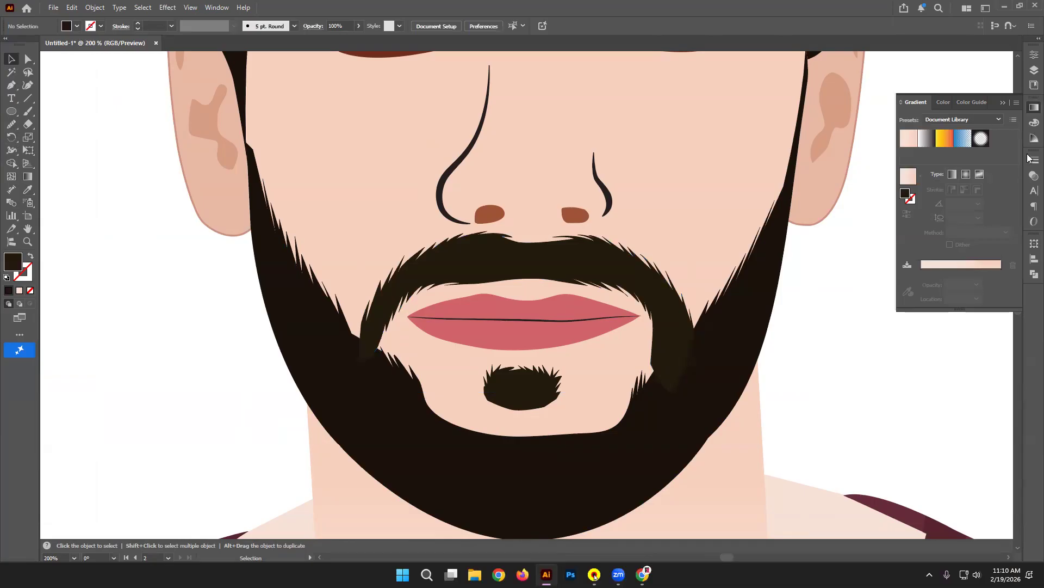
pyautogui.click(430, 252)
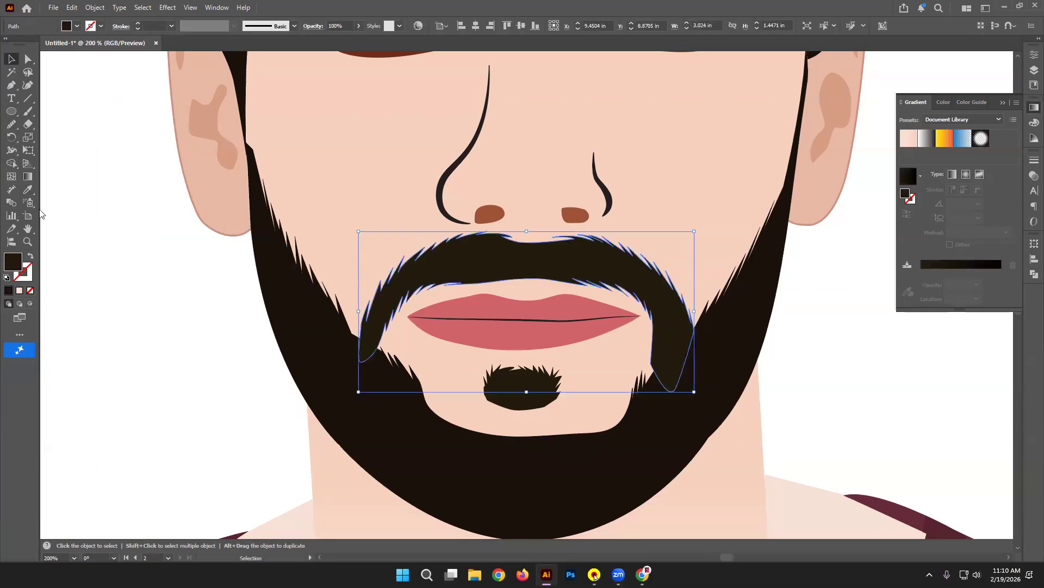
pyautogui.click(27, 191)
pyautogui.click(297, 289)
pyautogui.click(11, 59)
pyautogui.click(110, 211)
# Step: Zoom to 100% and pan down until the whole maroon shirt is visible
pyautogui.hotkey('ctrl', '0')
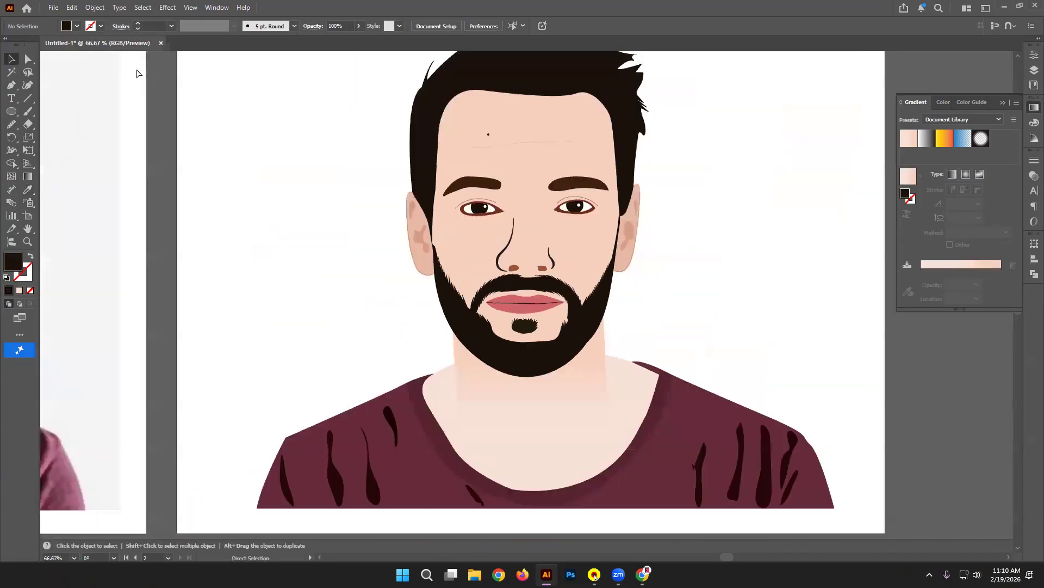
pyautogui.hotkey('ctrl', '1')
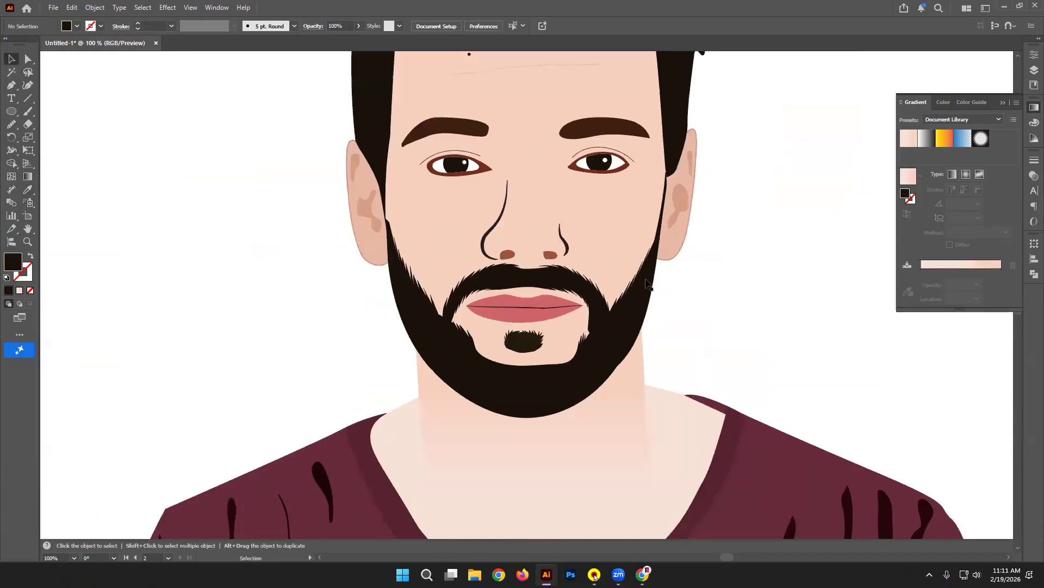
pyautogui.moveTo(589, 203); pyautogui.dragTo(553, 218)
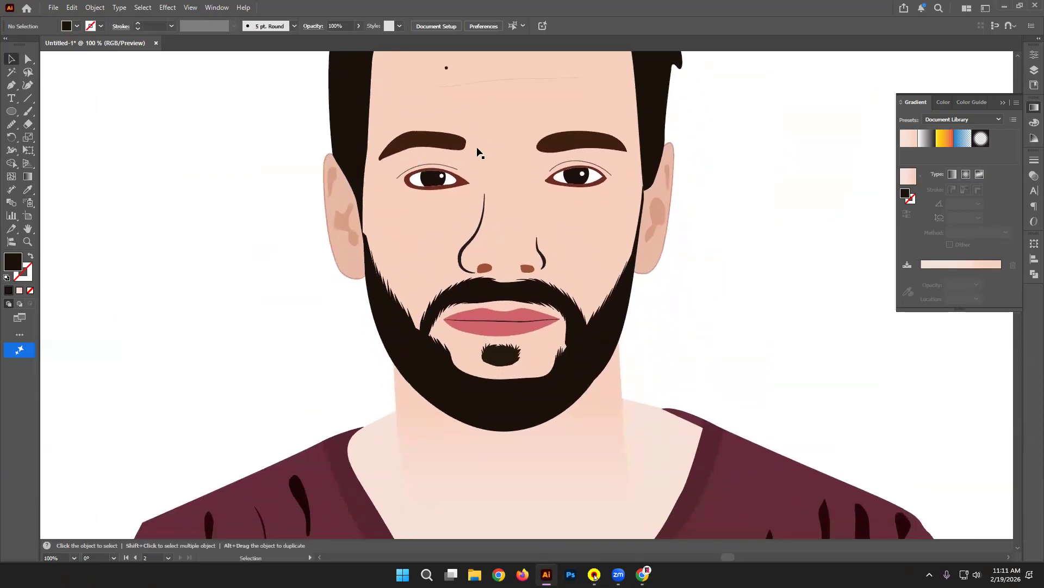
pyautogui.moveTo(658, 282); pyautogui.dragTo(662, 210)
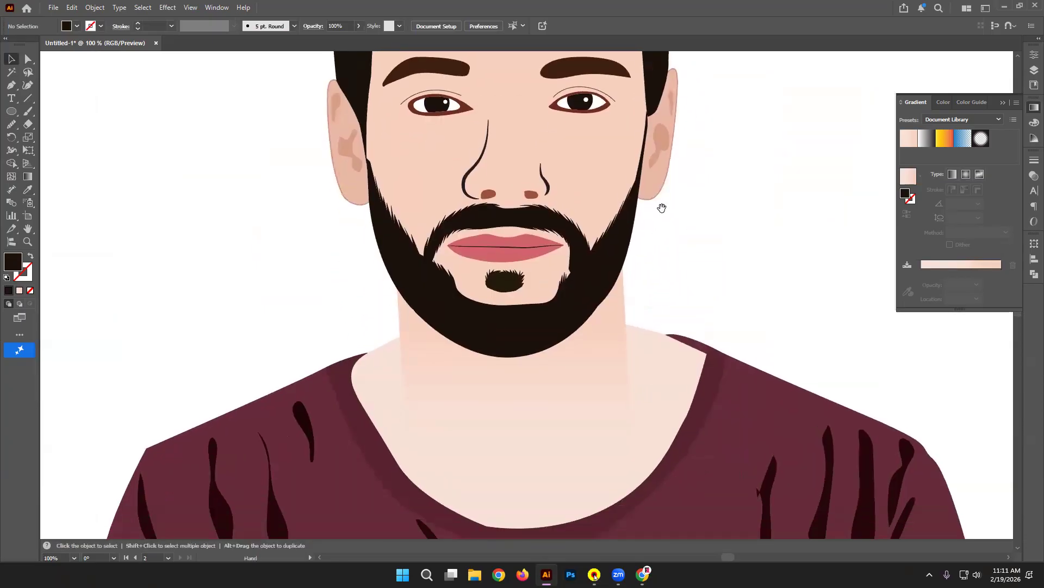
pyautogui.moveTo(625, 321); pyautogui.dragTo(629, 275)
# Step: Try a dark outline on the maroon shirt, then undo it so the shirt stays without a stroke
pyautogui.click(310, 343)
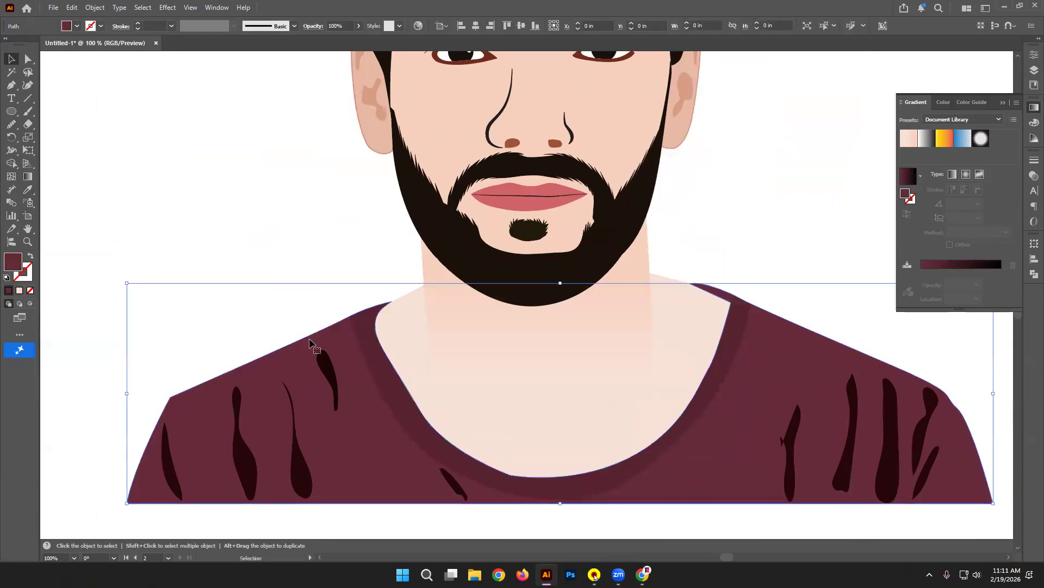
pyautogui.click(29, 277)
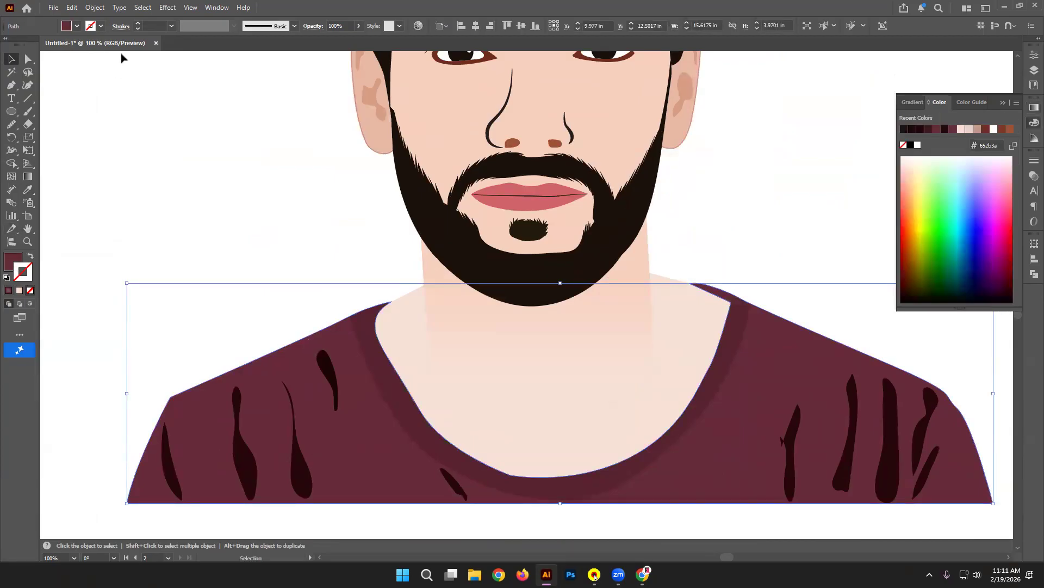
pyautogui.click(99, 26)
pyautogui.click(45, 80)
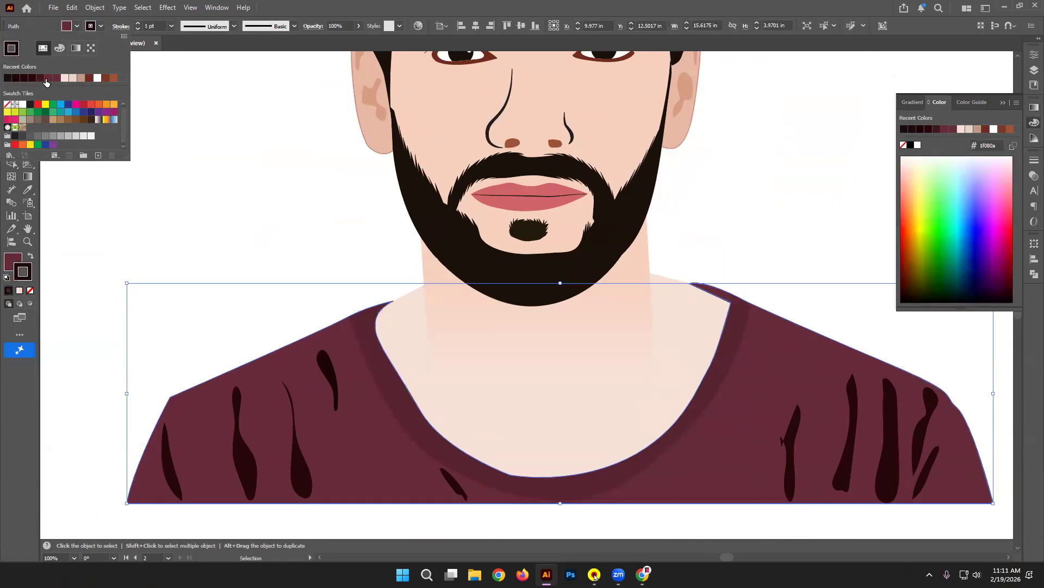
pyautogui.click(256, 140)
pyautogui.click(256, 145)
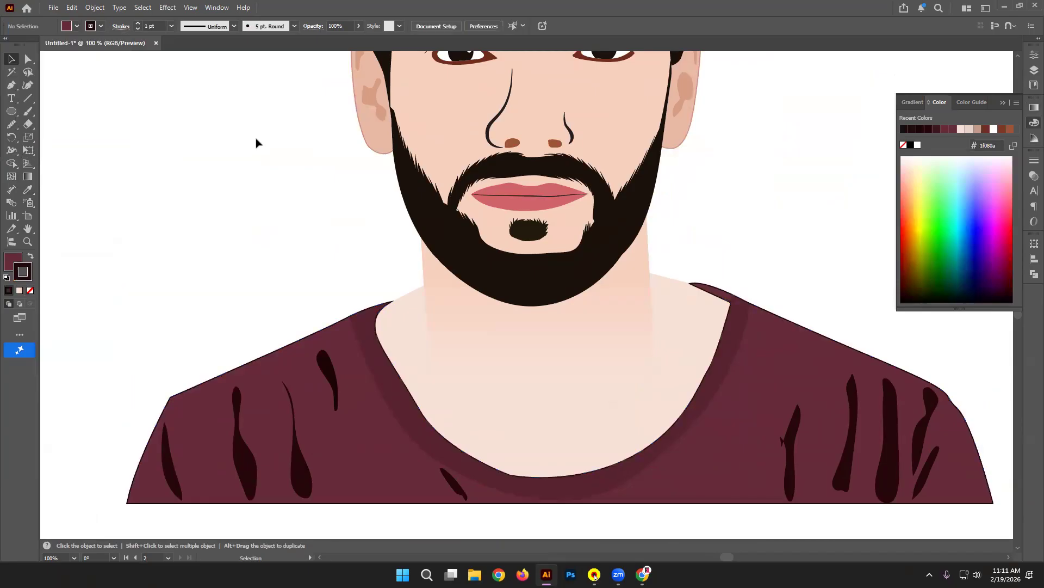
pyautogui.press('a')
pyautogui.hotkey('ctrl', 'z')
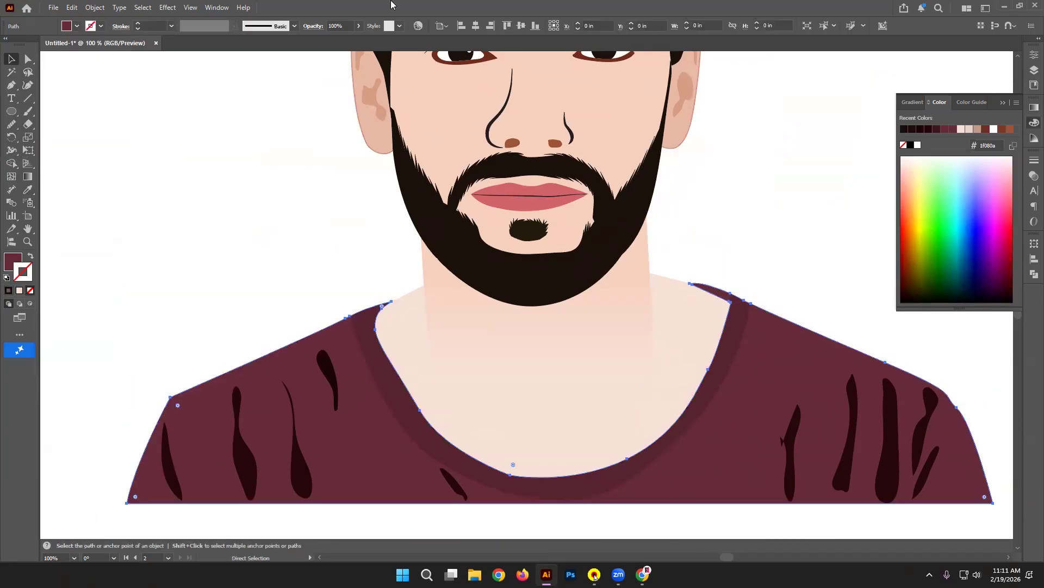
# Step: Zoom and pan to frame the whole portrait on Artboard 2
pyautogui.hotkey('ctrl', '-')
pyautogui.hotkey('ctrl', '-')
pyautogui.click(674, 143)
pyautogui.press('space')
pyautogui.moveTo(697, 125); pyautogui.dragTo(707, 239)
pyautogui.hotkey('ctrl', '+')
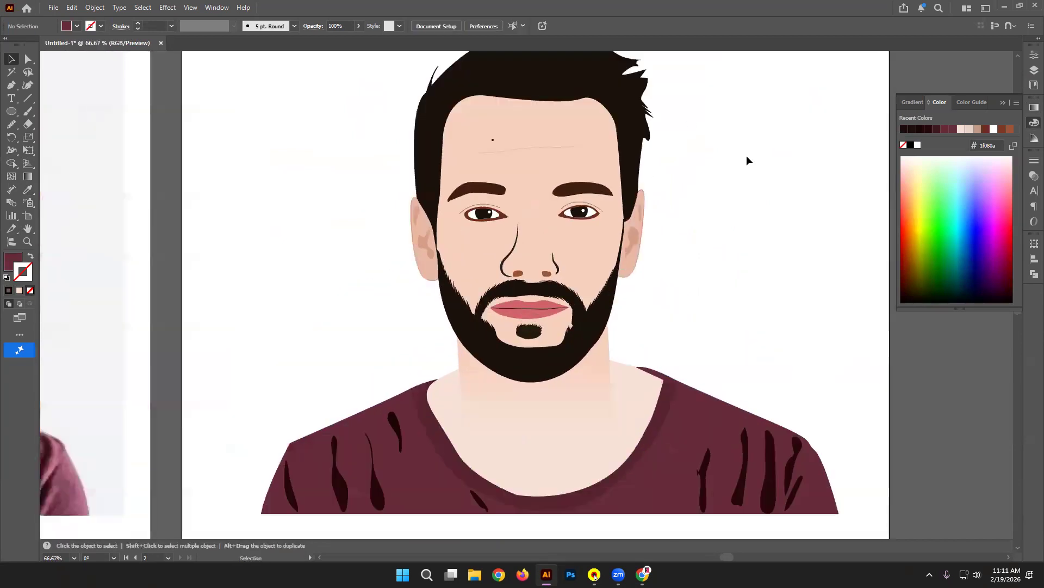
pyautogui.scroll(4, 758, 368)
pyautogui.scroll(-3, 279, 158)
# Step: With the Pen tool, trace the left hair highlight's points up the hairline toward the forehead
pyautogui.press('p')
pyautogui.click(425, 270)
pyautogui.click(448, 253)
pyautogui.click(456, 242)
pyautogui.click(465, 231)
pyautogui.moveTo(500, 210); pyautogui.dragTo(565, 200)
pyautogui.hotkey('ctrl', 'z')
pyautogui.hotkey('ctrl', 'z')
pyautogui.hotkey('ctrl', 'z')
pyautogui.hotkey('ctrl', 'z')
pyautogui.click(442, 258)
pyautogui.click(452, 248)
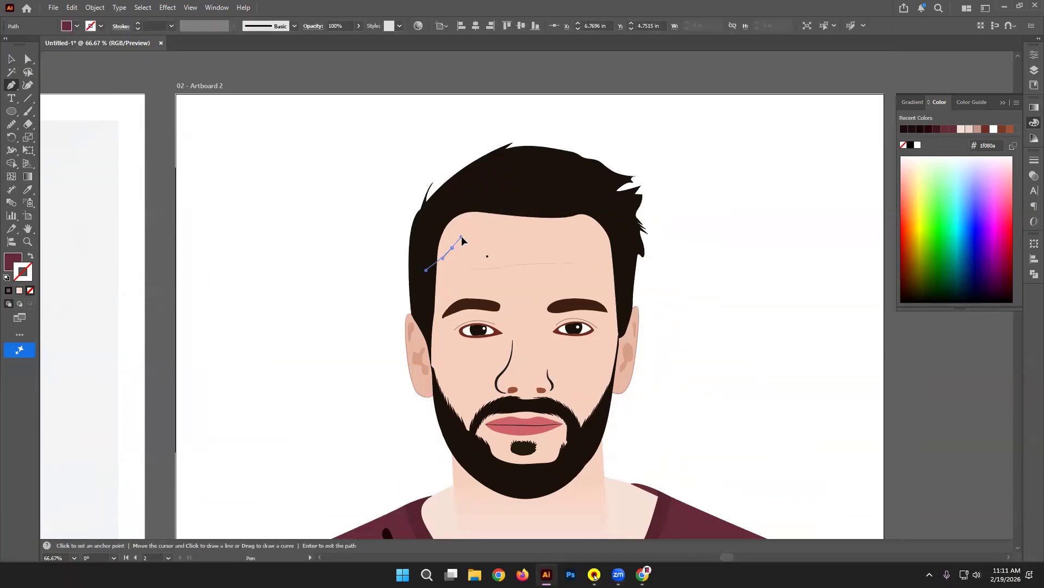
pyautogui.click(462, 236)
pyautogui.moveTo(466, 221); pyautogui.dragTo(481, 217)
# Step: Curve the left hair highlight's top along the hair and close it back at the hairline
pyautogui.hotkey('ctrl', 'z')
pyautogui.hotkey('ctrl', 'z')
pyautogui.hotkey('ctrl', 'z')
pyautogui.click(466, 223)
pyautogui.moveTo(472, 220); pyautogui.dragTo(468, 193)
pyautogui.moveTo(438, 207); pyautogui.dragTo(428, 244)
pyautogui.click(424, 272)
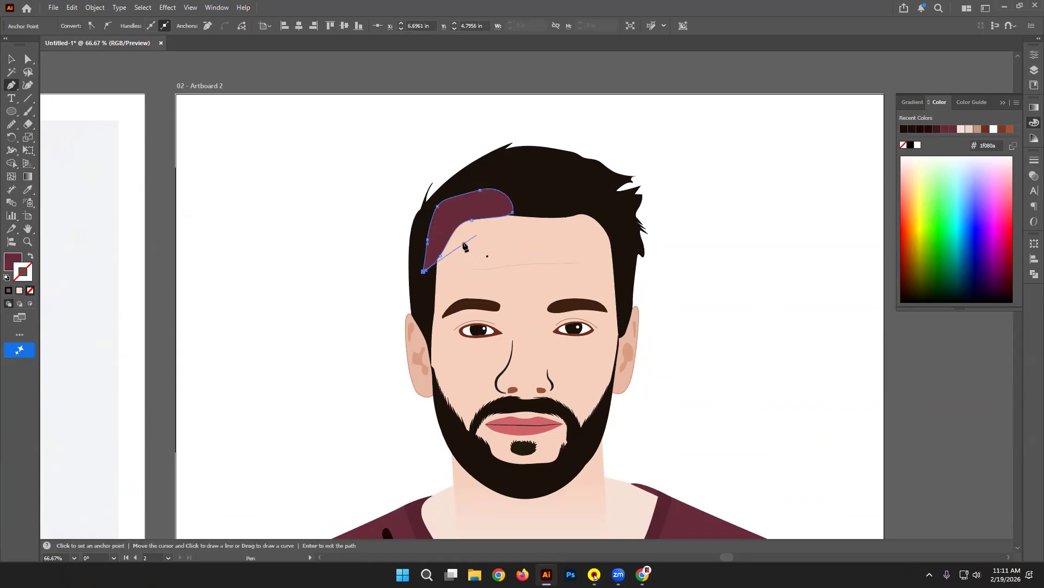
pyautogui.press('Return')
# Step: Draw a curved closed highlight shape over the right side of the hair
pyautogui.click(554, 213)
pyautogui.moveTo(577, 235); pyautogui.dragTo(623, 254)
pyautogui.moveTo(611, 216); pyautogui.dragTo(605, 208)
pyautogui.moveTo(585, 197); pyautogui.dragTo(562, 231)
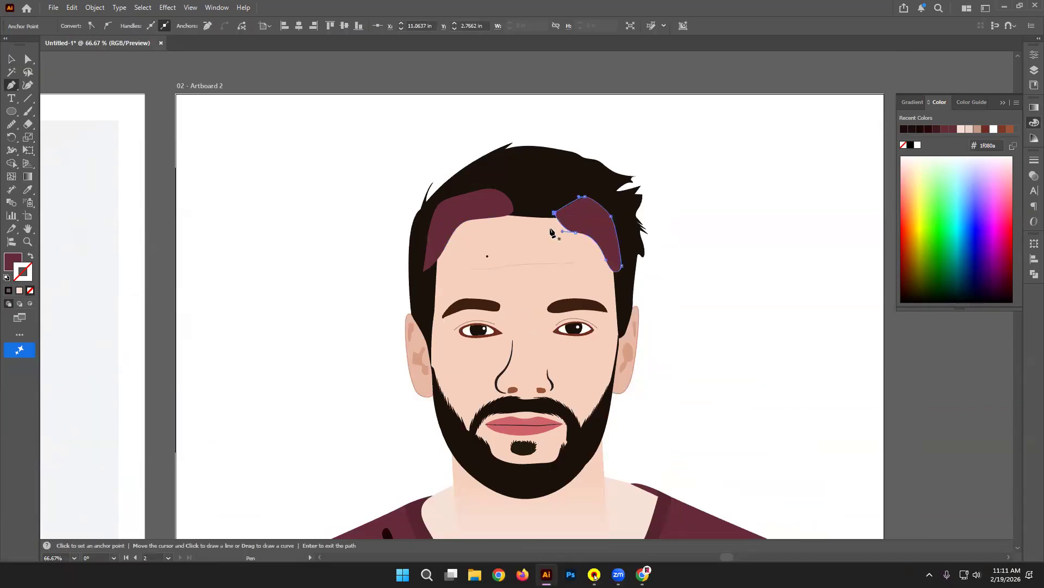
# Step: Draw a closed highlight shape on the right cheek along the beard's edge
pyautogui.click(613, 371)
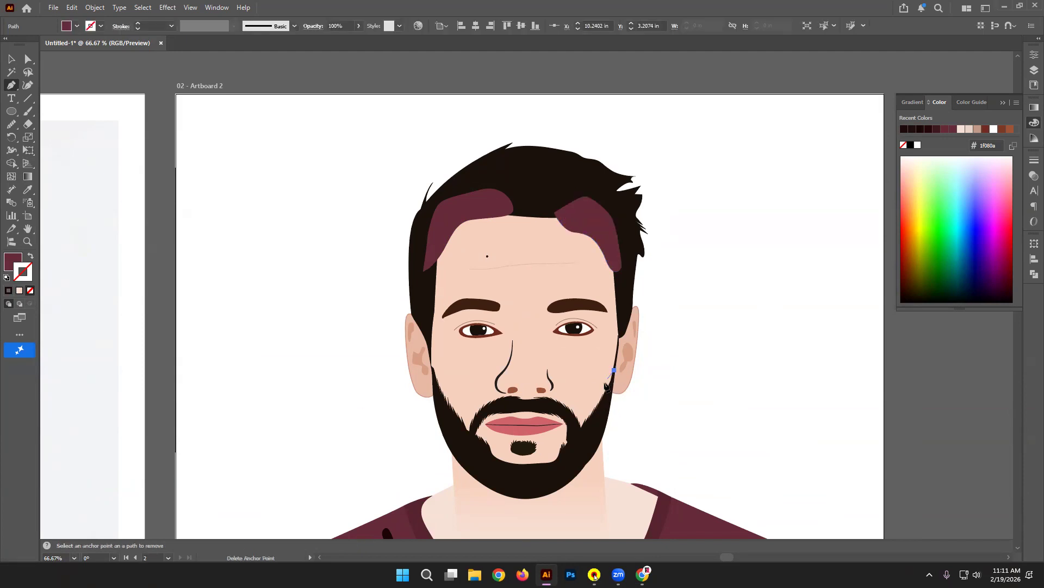
pyautogui.moveTo(596, 400); pyautogui.dragTo(582, 404)
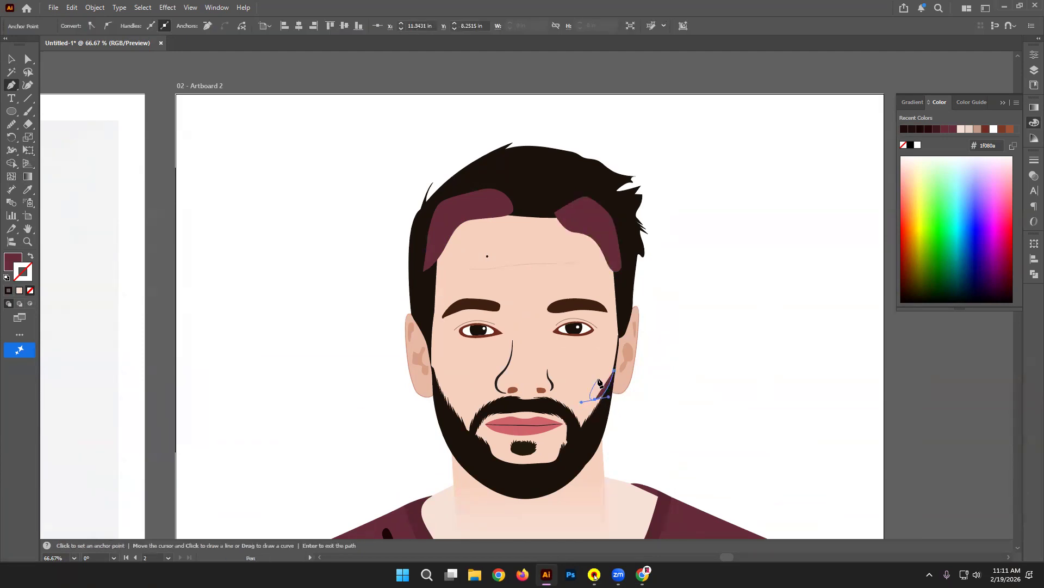
pyautogui.hotkey('ctrl', 'z')
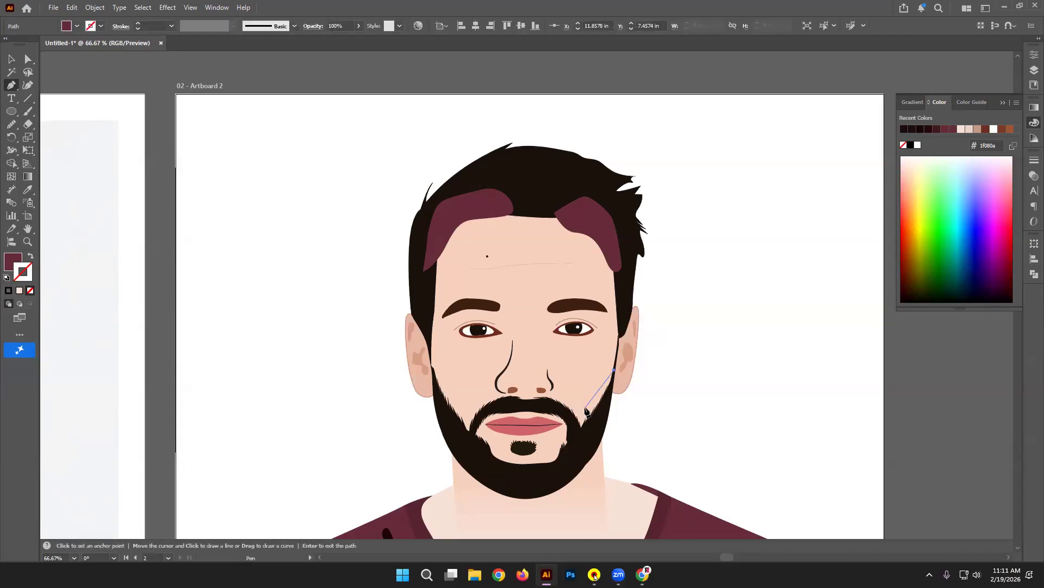
pyautogui.moveTo(581, 407); pyautogui.dragTo(600, 415)
pyautogui.click(567, 412)
pyautogui.click(579, 440)
pyautogui.click(611, 387)
pyautogui.click(614, 371)
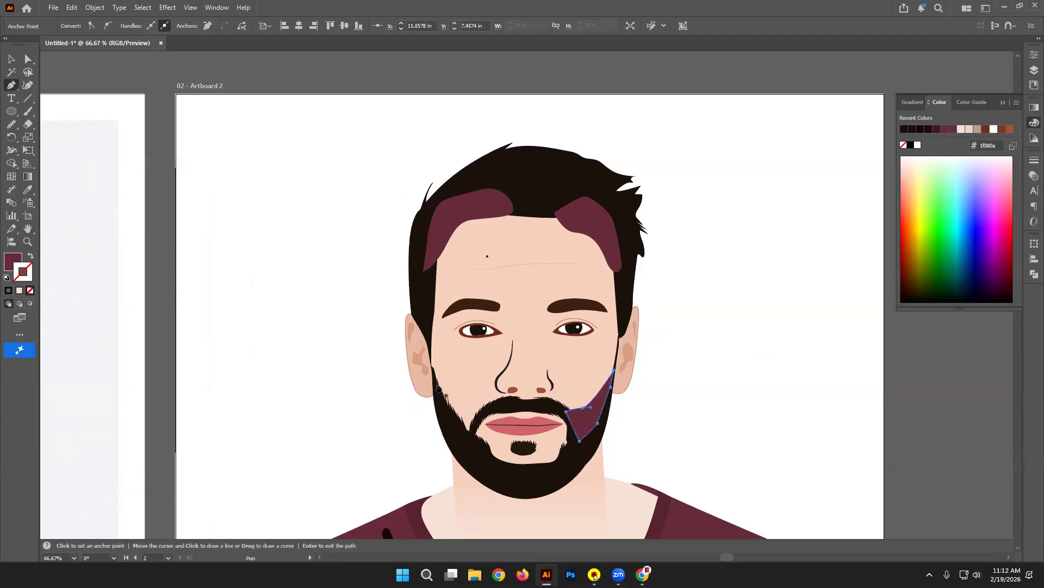
# Step: Draw the left cheek highlight along the beard edge, then marquee-select the new highlight shapes
pyautogui.click(429, 324)
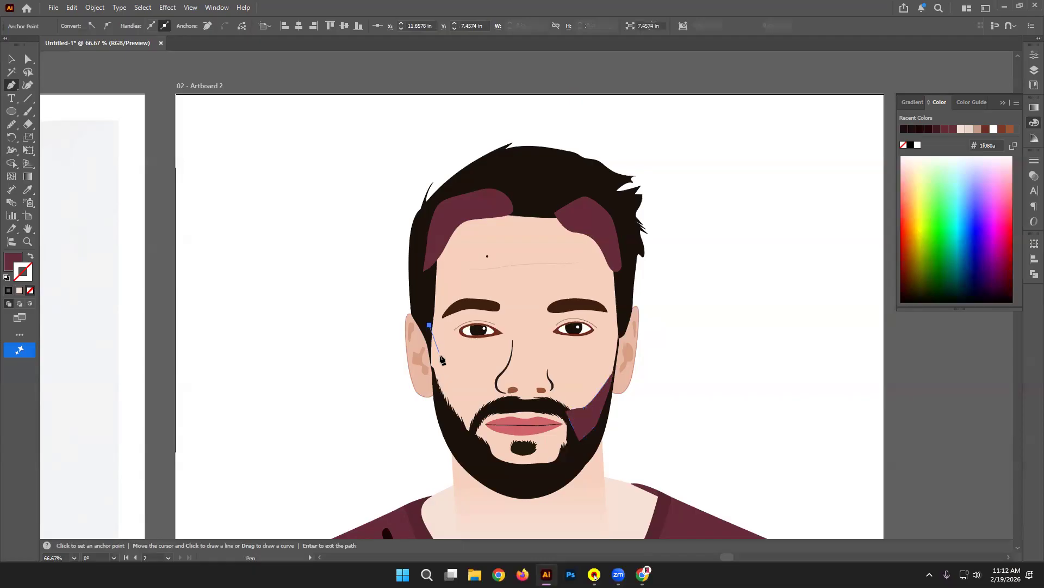
pyautogui.click(450, 393)
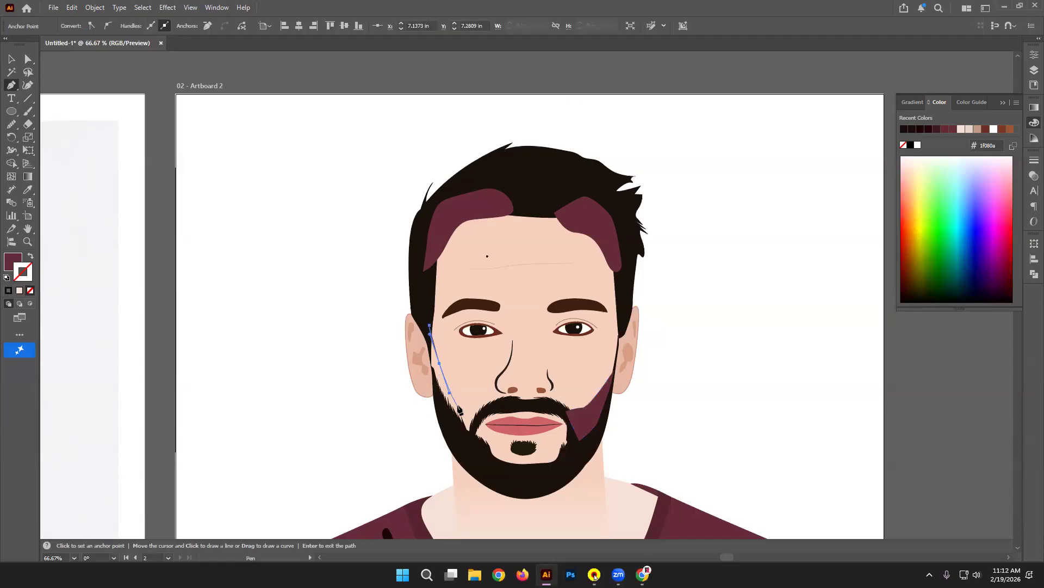
pyautogui.click(468, 412)
pyautogui.hotkey('ctrl', 'z')
pyautogui.hotkey('ctrl', 'z')
pyautogui.moveTo(463, 410); pyautogui.dragTo(465, 444)
pyautogui.click(477, 423)
pyautogui.moveTo(436, 390); pyautogui.dragTo(433, 384)
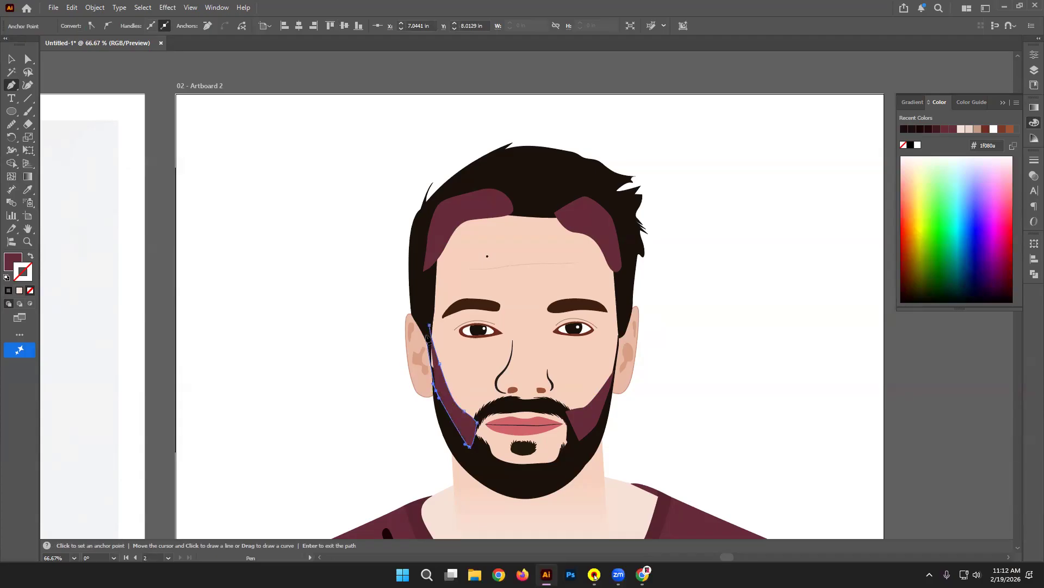
pyautogui.click(428, 333)
pyautogui.click(9, 61)
pyautogui.moveTo(425, 444); pyautogui.dragTo(514, 190)
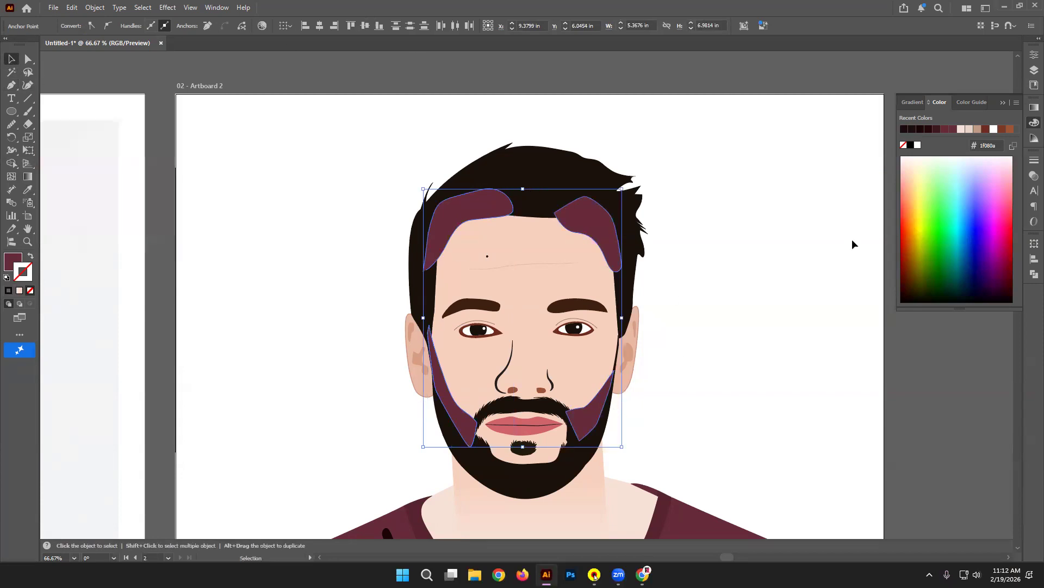
# Step: Select the hair and cheek highlights and fill them with the ear's pink skin tone via Eyedropper
pyautogui.moveTo(759, 138); pyautogui.dragTo(798, 58)
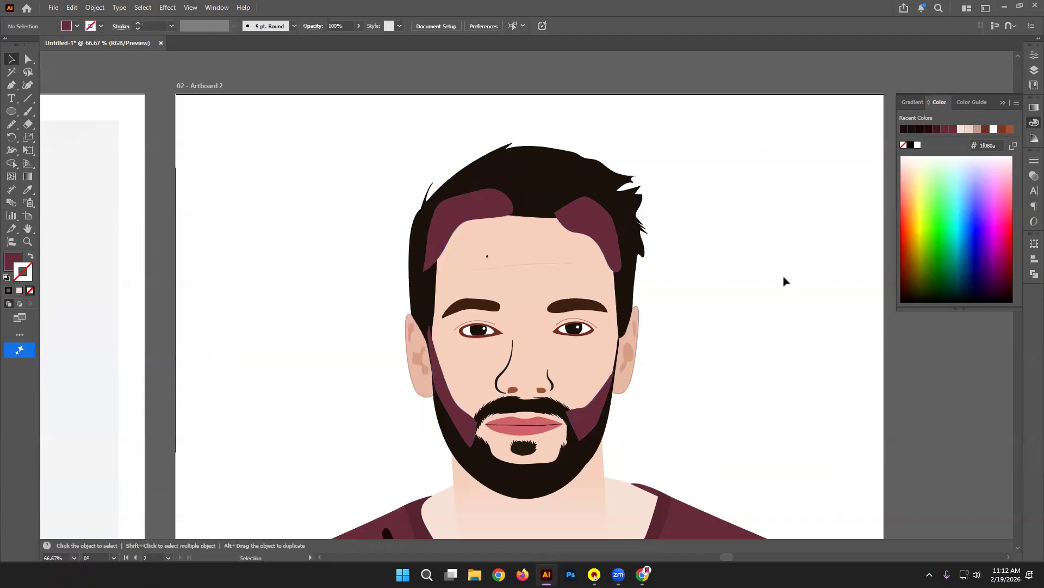
pyautogui.click(584, 217)
pyautogui.keyDown('shift'); pyautogui.click(476, 229); pyautogui.keyUp('shift')
pyautogui.keyDown('shift'); pyautogui.click(458, 427); pyautogui.keyUp('shift')
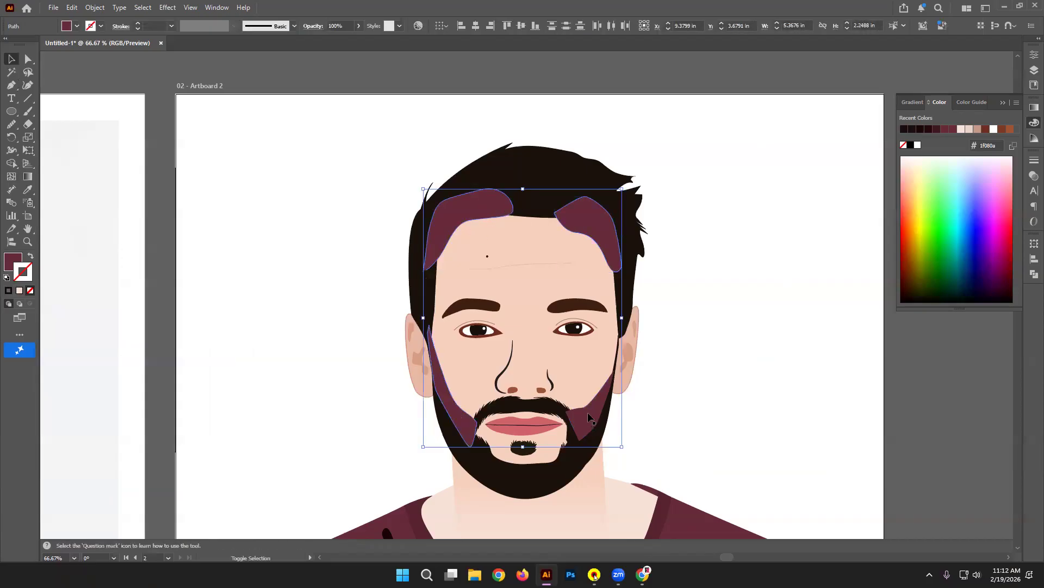
pyautogui.click(27, 189)
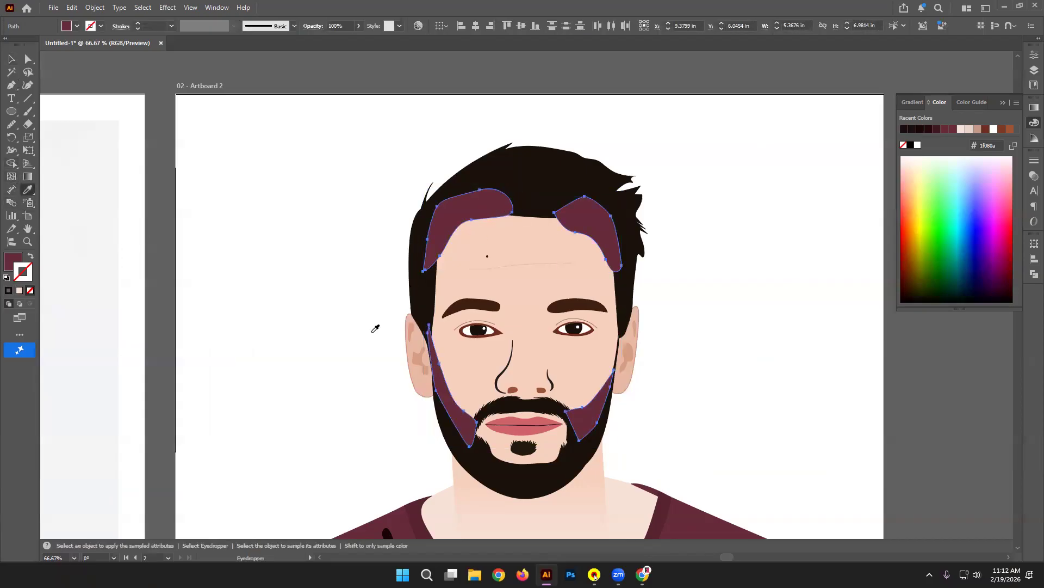
pyautogui.click(411, 367)
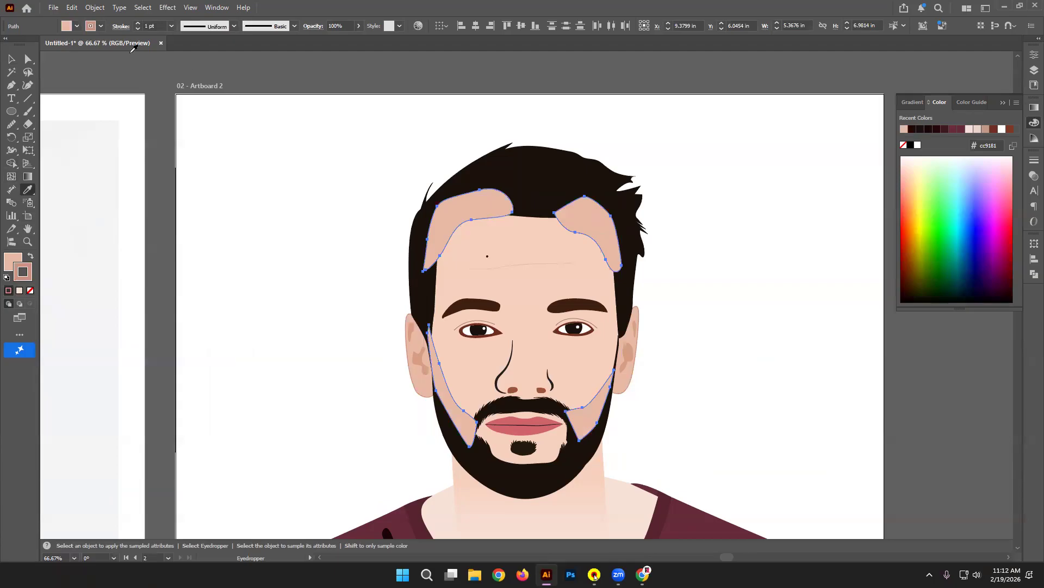
# Step: Set the highlights' opacity to 39%, undoing a trial white fill
pyautogui.click(358, 26)
pyautogui.click(328, 40)
pyautogui.moveTo(328, 40); pyautogui.dragTo(334, 41)
pyautogui.click(181, 112)
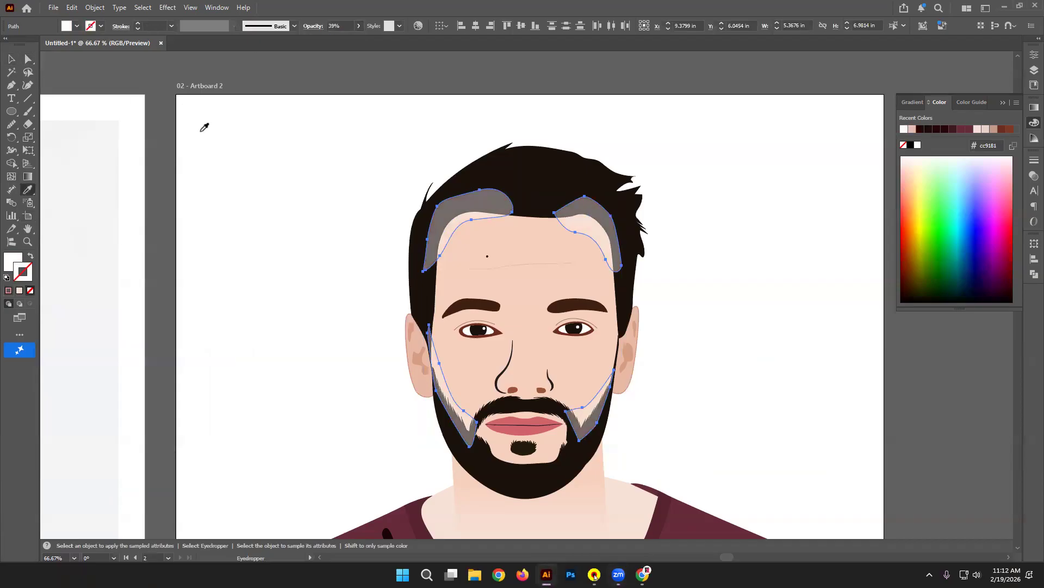
pyautogui.hotkey('ctrl', 'z')
pyautogui.click(11, 60)
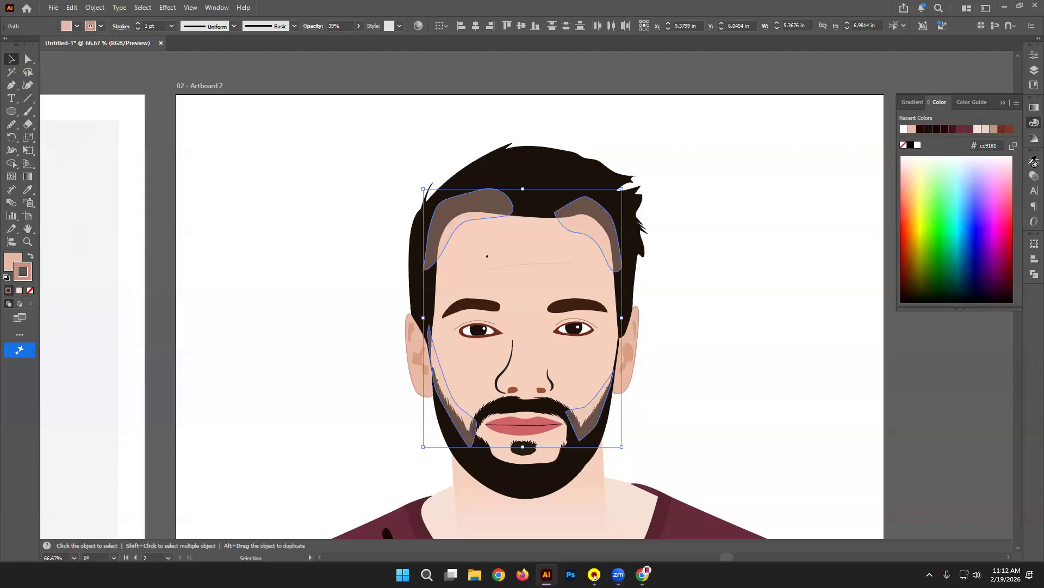
# Step: Try adding the hair and face to a Shape Builder merge, then back out and clear the selection
pyautogui.keyDown('shift'); pyautogui.click(544, 211); pyautogui.keyUp('shift')
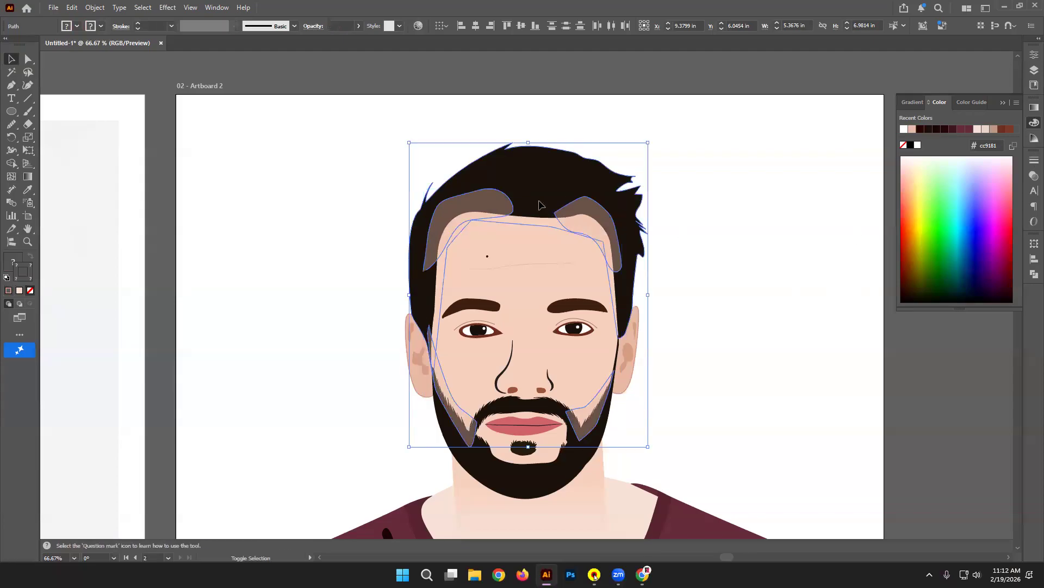
pyautogui.click(11, 163)
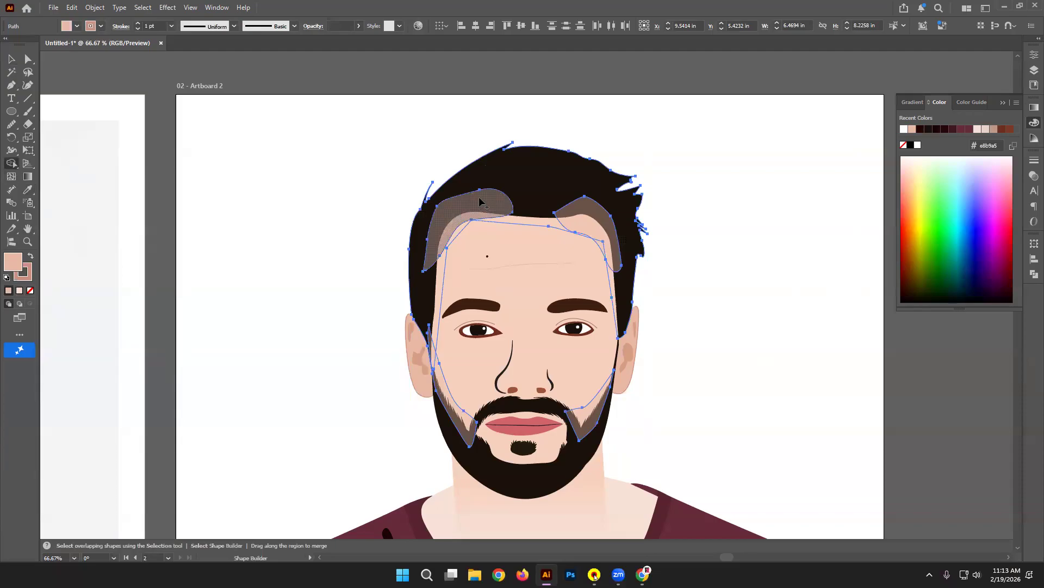
pyautogui.press('super')
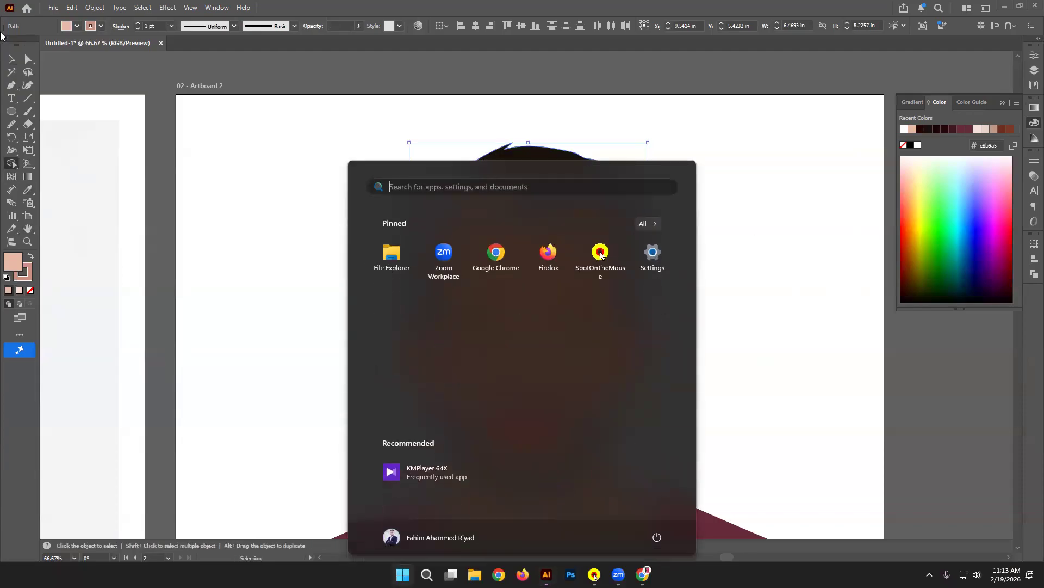
pyautogui.press('Escape')
pyautogui.click(237, 179)
# Step: Set Stroke to None on both hair highlights and both beard shading shapes, then view at 100%
pyautogui.click(549, 173)
pyautogui.click(808, 199)
pyautogui.click(597, 222)
pyautogui.keyDown('shift'); pyautogui.click(503, 202); pyautogui.keyUp('shift')
pyautogui.keyDown('shift'); pyautogui.click(457, 421); pyautogui.keyUp('shift')
pyautogui.keyDown('shift'); pyautogui.click(591, 408); pyautogui.keyUp('shift')
pyautogui.click(27, 277)
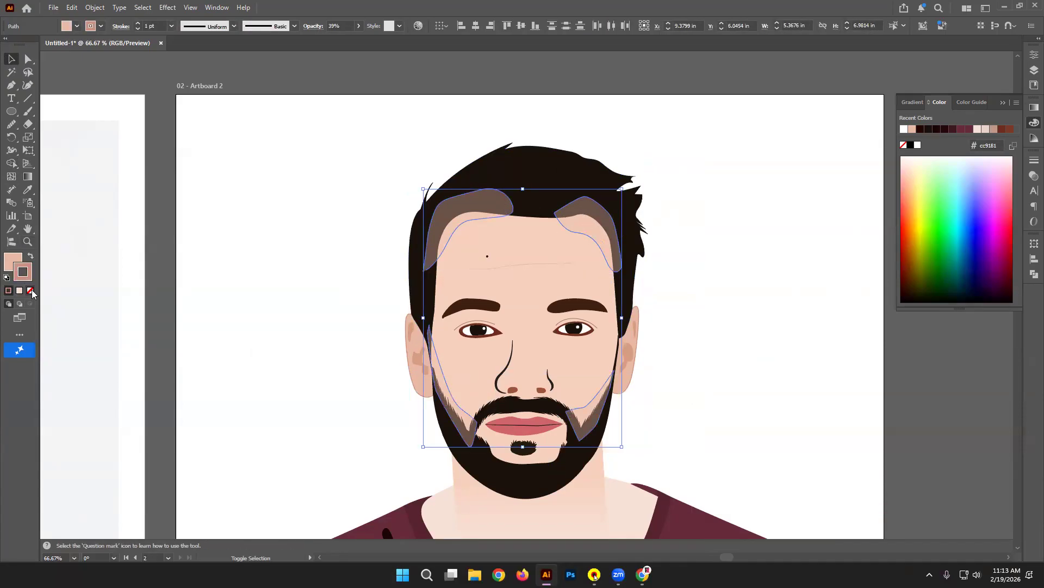
pyautogui.click(30, 290)
pyautogui.click(318, 140)
pyautogui.hotkey('ctrl', '1')
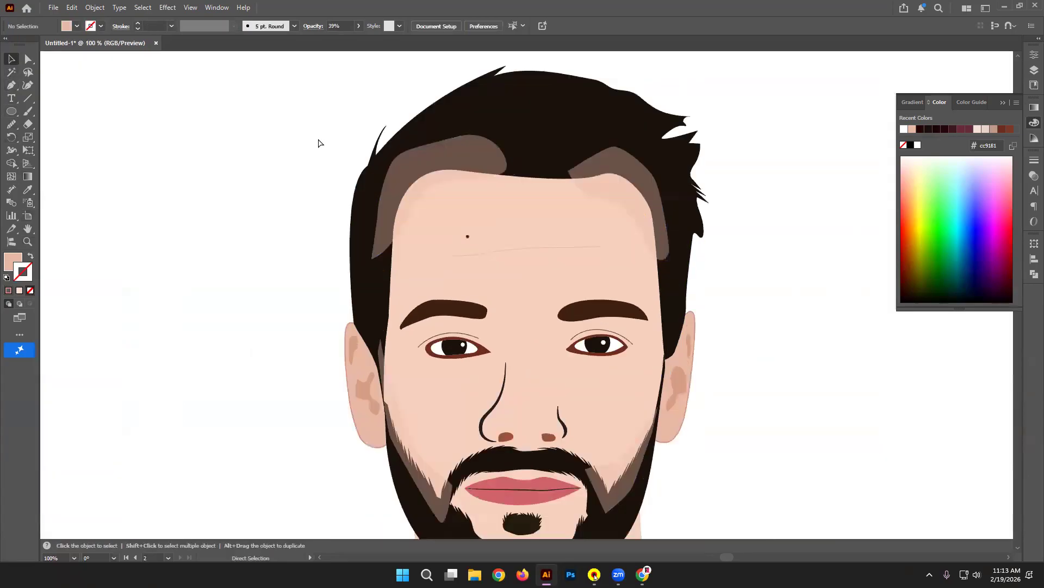
# Step: Try bringing the dark hair path to the front, undo it, and test-select the hair highlights
pyautogui.press('a')
pyautogui.click(567, 88)
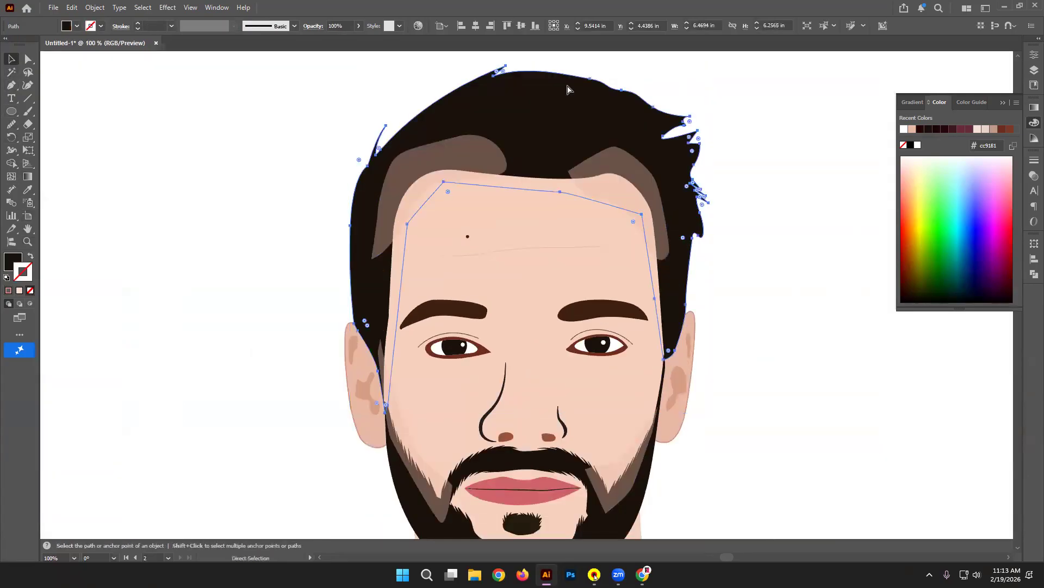
pyautogui.hotkey('ctrl', 'shift', ']')
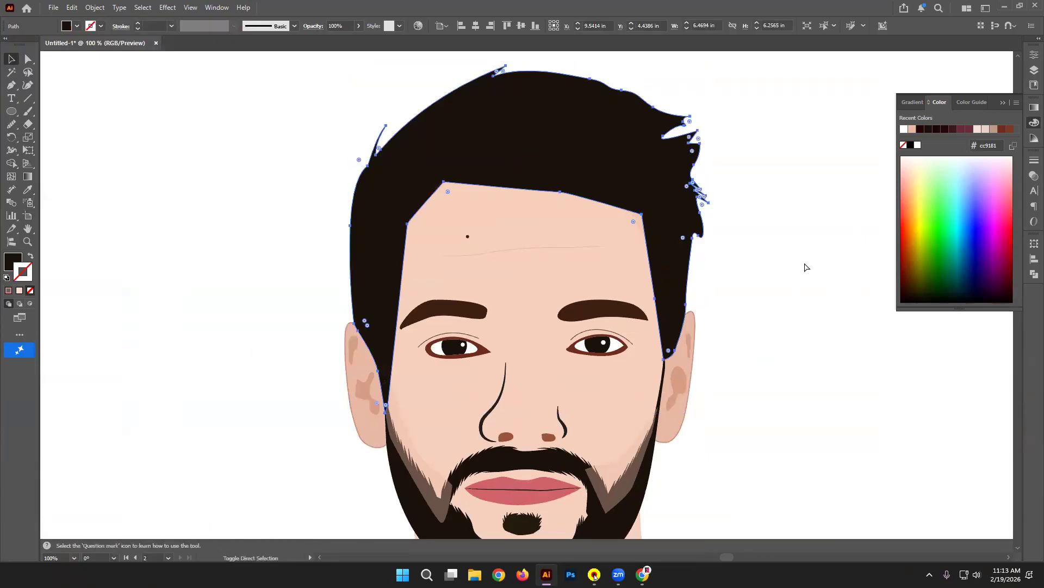
pyautogui.hotkey('ctrl', 'z')
pyautogui.click(632, 173)
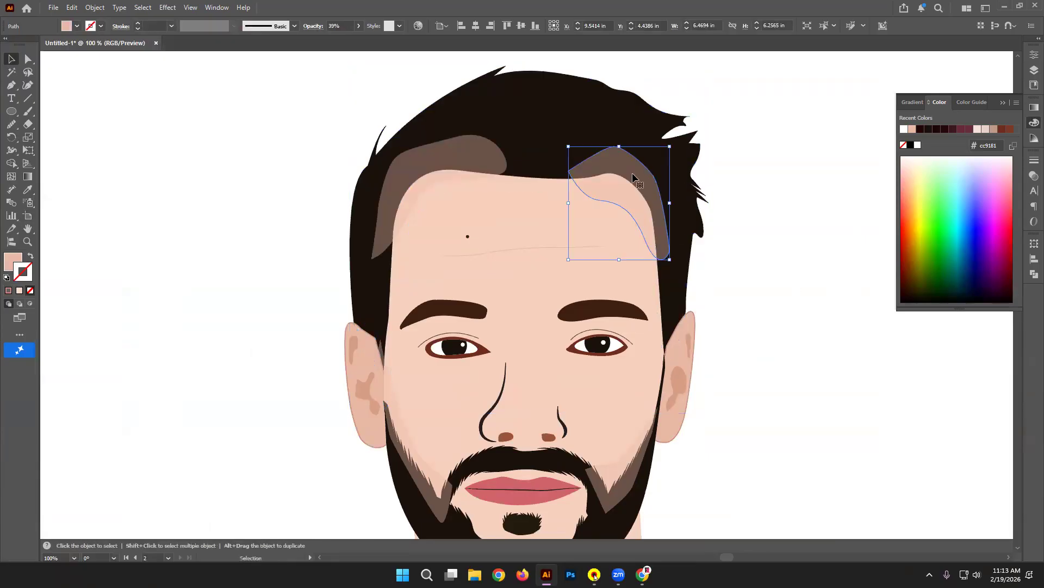
pyautogui.keyDown('shift'); pyautogui.click(473, 161); pyautogui.keyUp('shift')
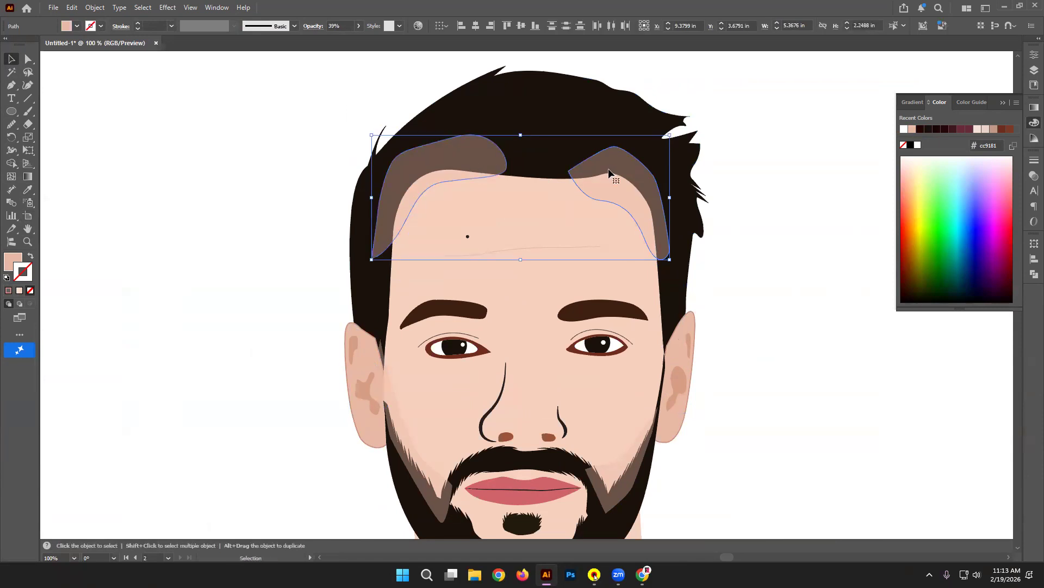
pyautogui.press('ctrl')
pyautogui.click(767, 182)
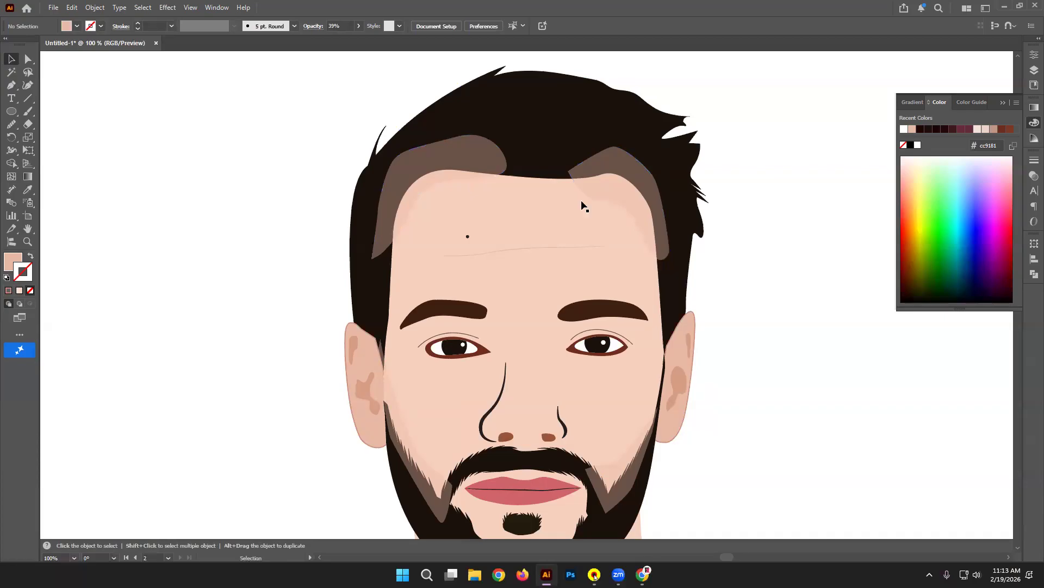
# Step: With the face and hair highlights selected, delete the highlight regions over the hair using Shape Builder
pyautogui.click(562, 200)
pyautogui.keyDown('shift'); pyautogui.click(617, 159); pyautogui.keyUp('shift')
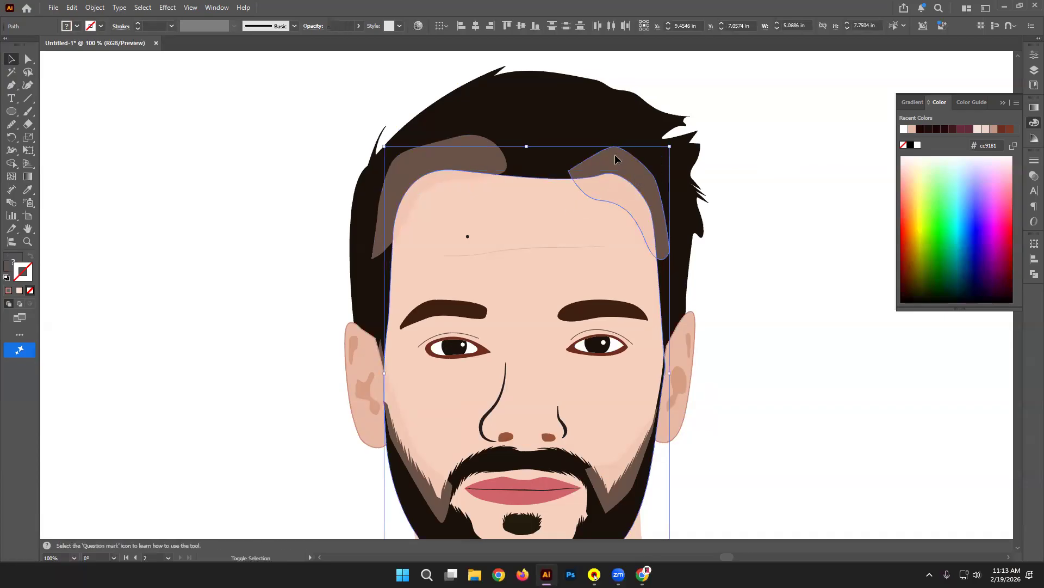
pyautogui.keyDown('shift'); pyautogui.click(469, 155); pyautogui.keyUp('shift')
pyautogui.hotkey('shift', 'm')
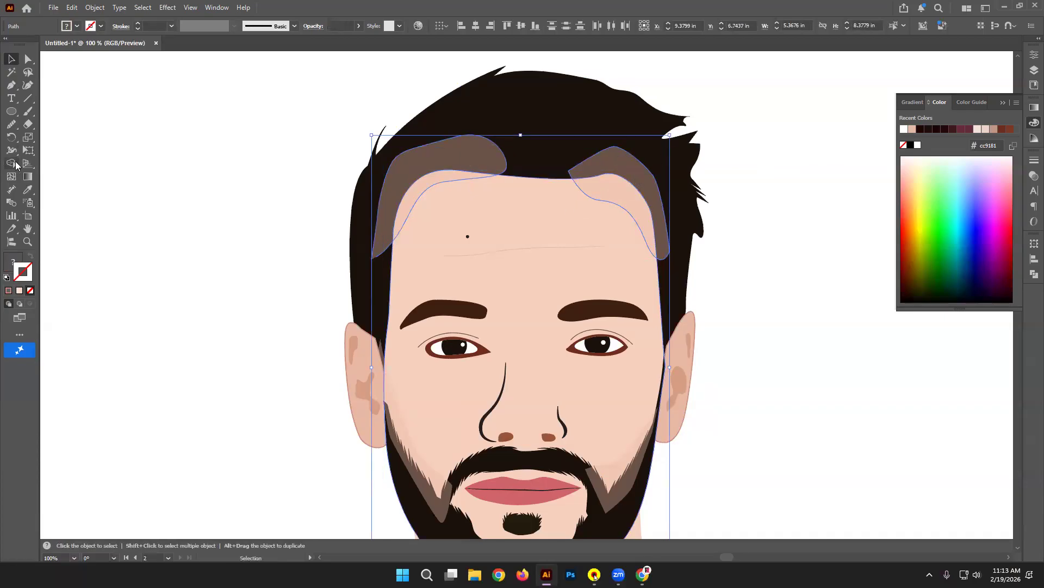
pyautogui.keyDown('alt'); pyautogui.click(414, 166); pyautogui.keyUp('alt')
pyautogui.keyDown('alt'); pyautogui.click(605, 162); pyautogui.keyUp('alt')
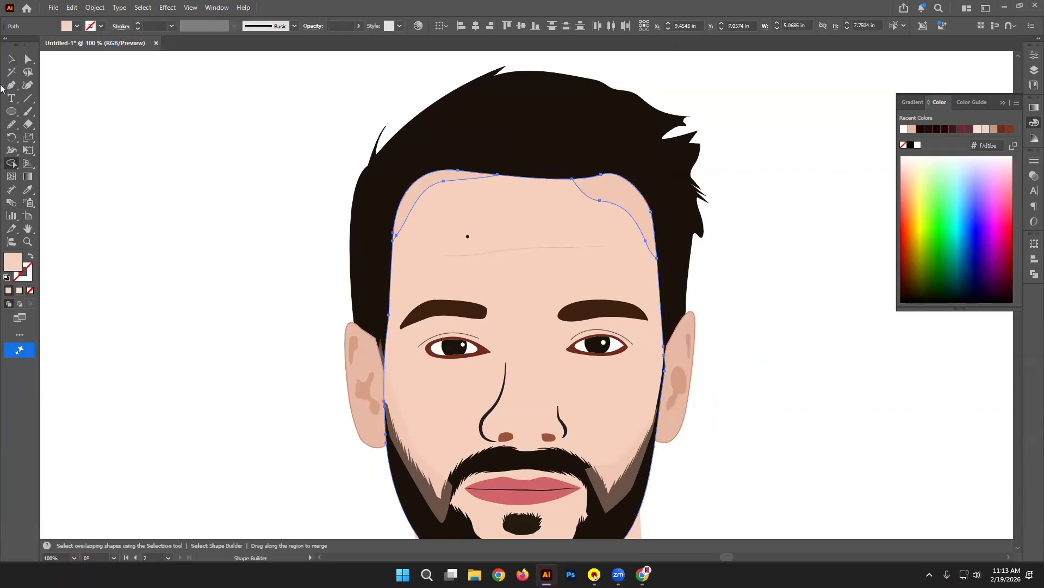
pyautogui.click(13, 59)
pyautogui.click(207, 140)
# Step: Set the two forehead highlights to 50% opacity
pyautogui.click(457, 182)
pyautogui.keyDown('shift'); pyautogui.click(616, 195); pyautogui.keyUp('shift')
pyautogui.click(348, 25)
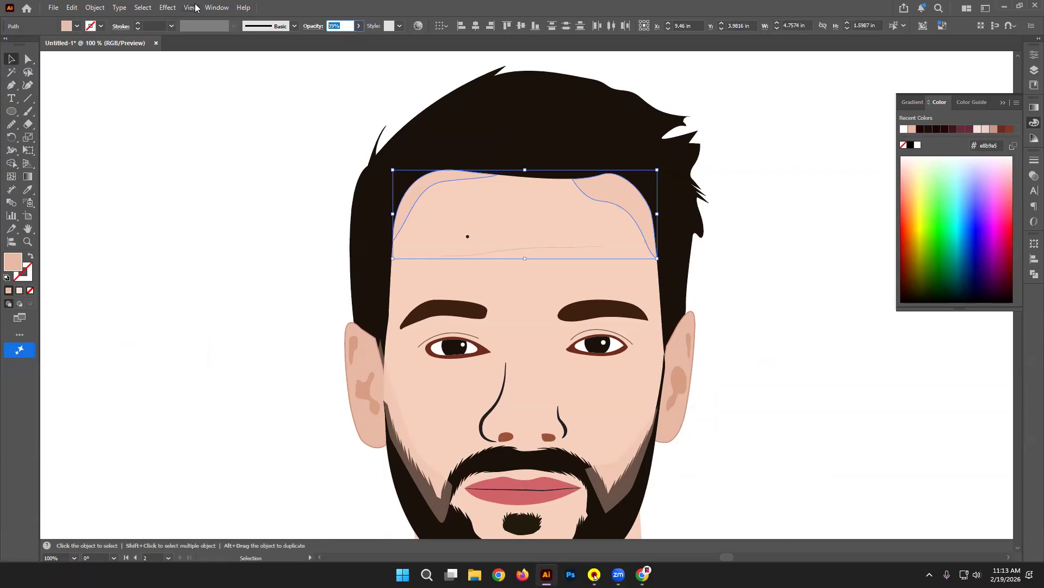
pyautogui.write('50')
pyautogui.press('Return')
pyautogui.click(794, 212)
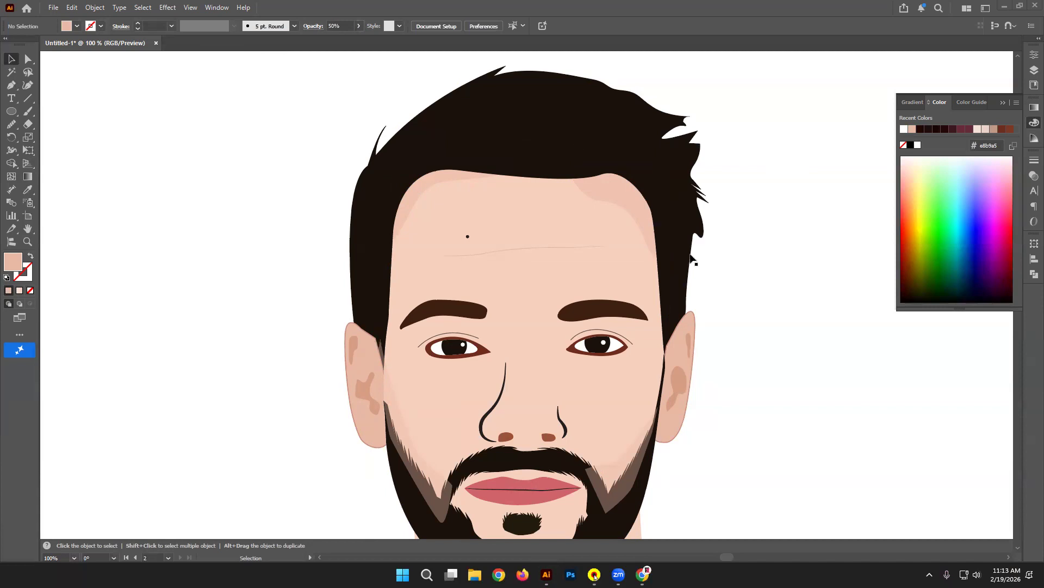
# Step: Raise the forehead highlights' opacity to 60%, then select both beard shadow shapes
pyautogui.scroll(-3, 764, 178)
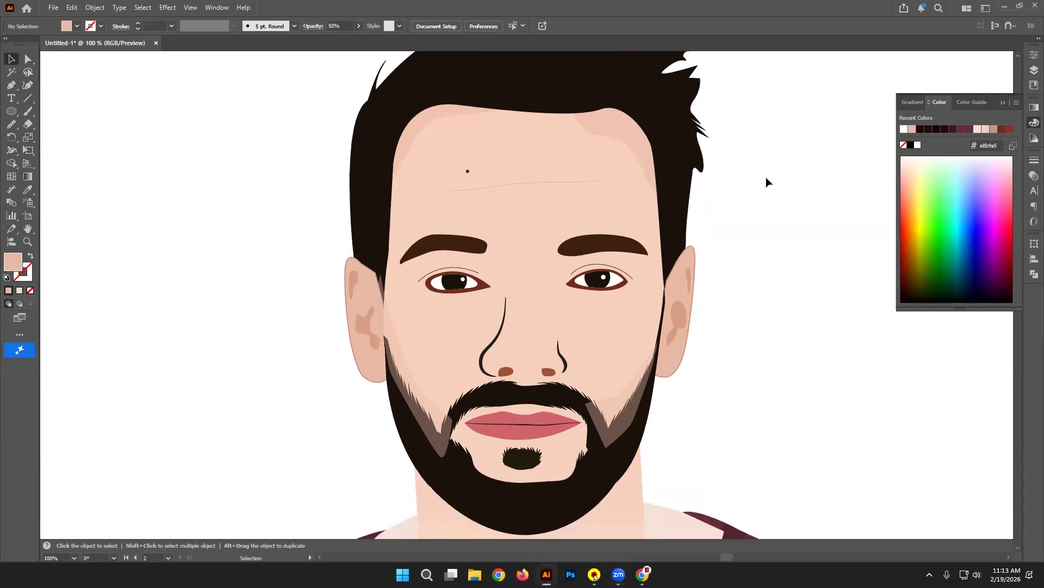
pyautogui.click(614, 132)
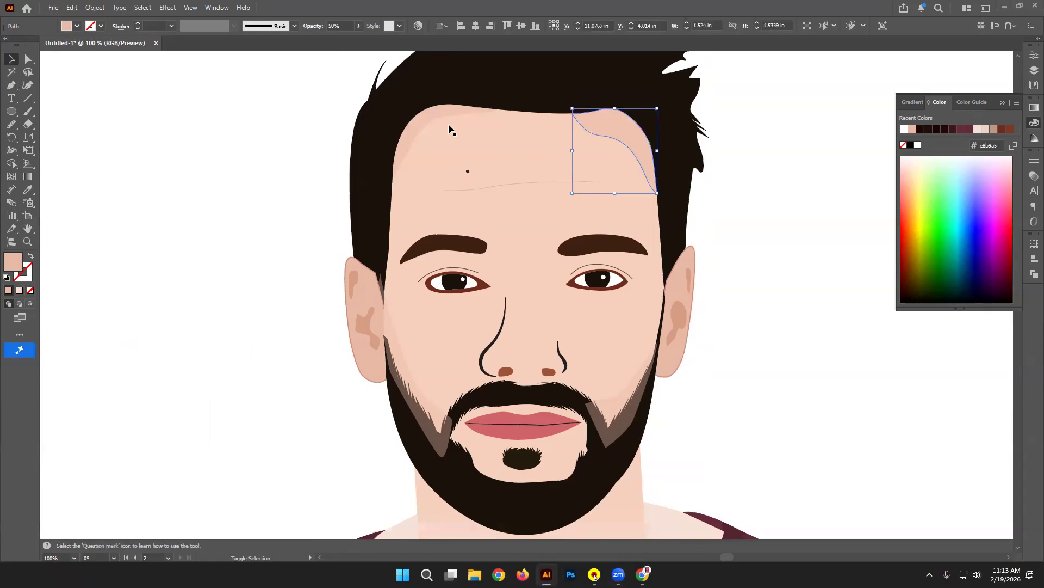
pyautogui.keyDown('shift'); pyautogui.click(420, 119); pyautogui.keyUp('shift')
pyautogui.click(349, 22)
pyautogui.write('60')
pyautogui.press('Return')
pyautogui.click(782, 260)
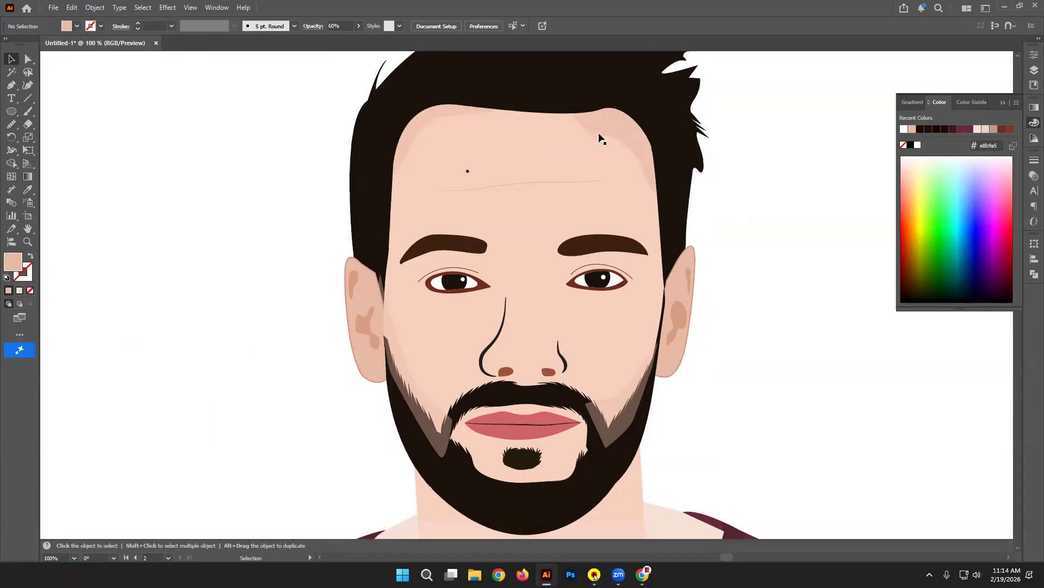
pyautogui.click(608, 396)
pyautogui.keyDown('shift'); pyautogui.click(424, 402); pyautogui.keyUp('shift')
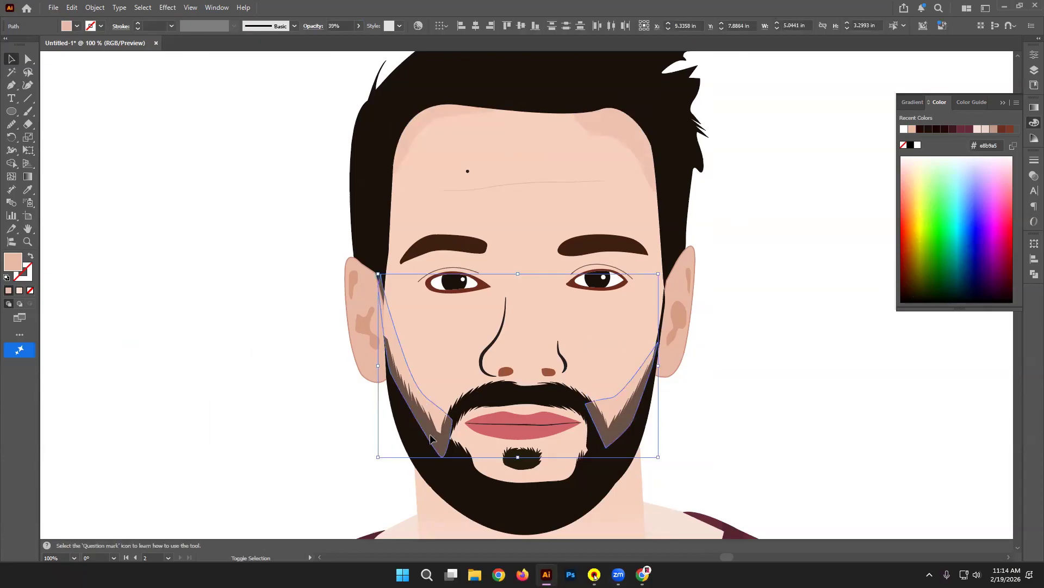
# Step: Bring the dark beard shape in front of the beard shading shapes
pyautogui.scroll(2, 509, 436)
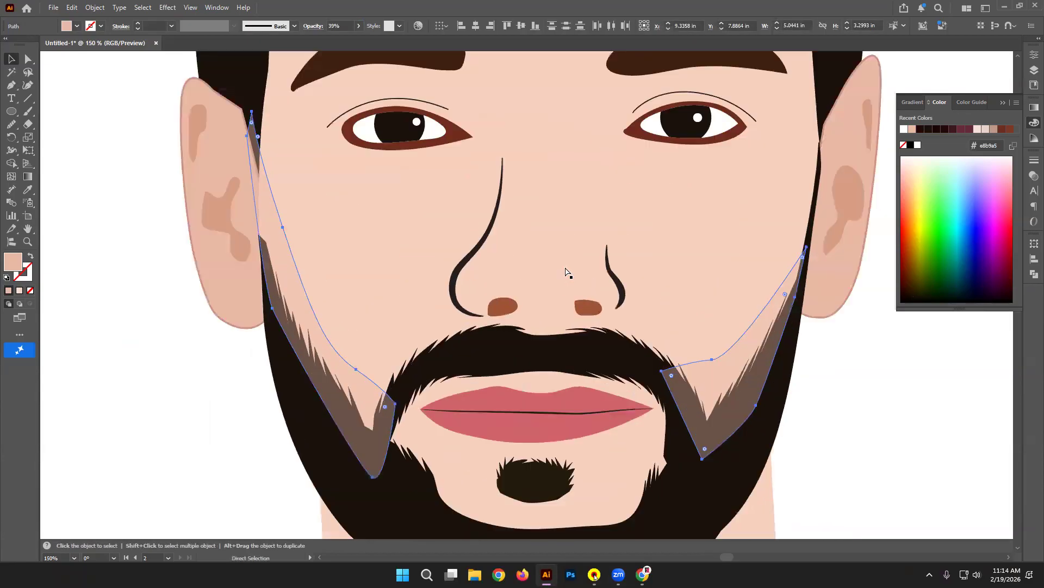
pyautogui.keyDown('shift'); pyautogui.click(319, 454); pyautogui.keyUp('shift')
pyautogui.click(164, 429)
pyautogui.click(317, 440)
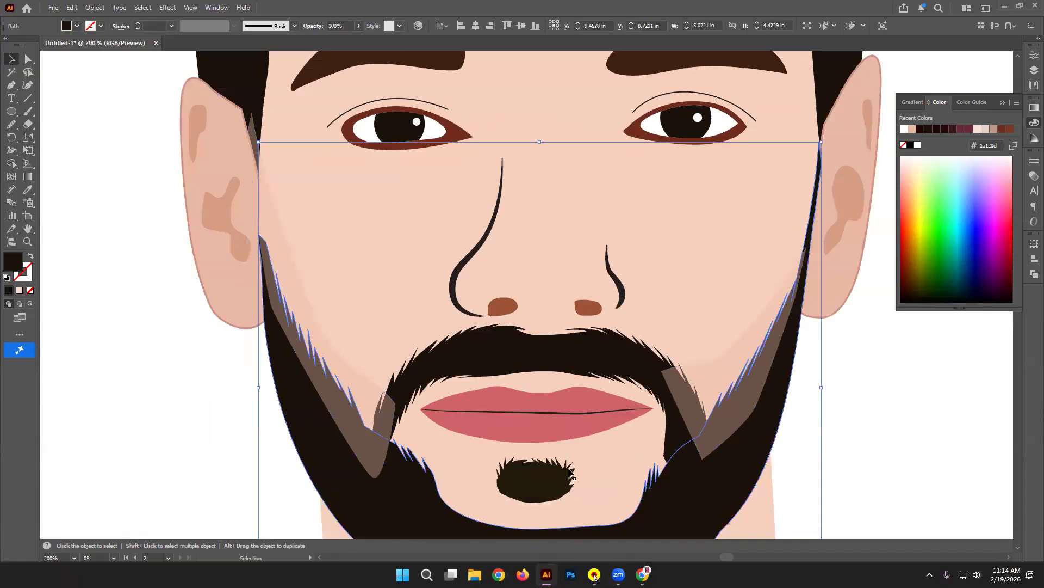
pyautogui.hotkey('ctrl', 'shift', ']')
pyautogui.click(942, 431)
pyautogui.click(619, 364)
pyautogui.keyDown('shift'); pyautogui.click(729, 466); pyautogui.keyUp('shift')
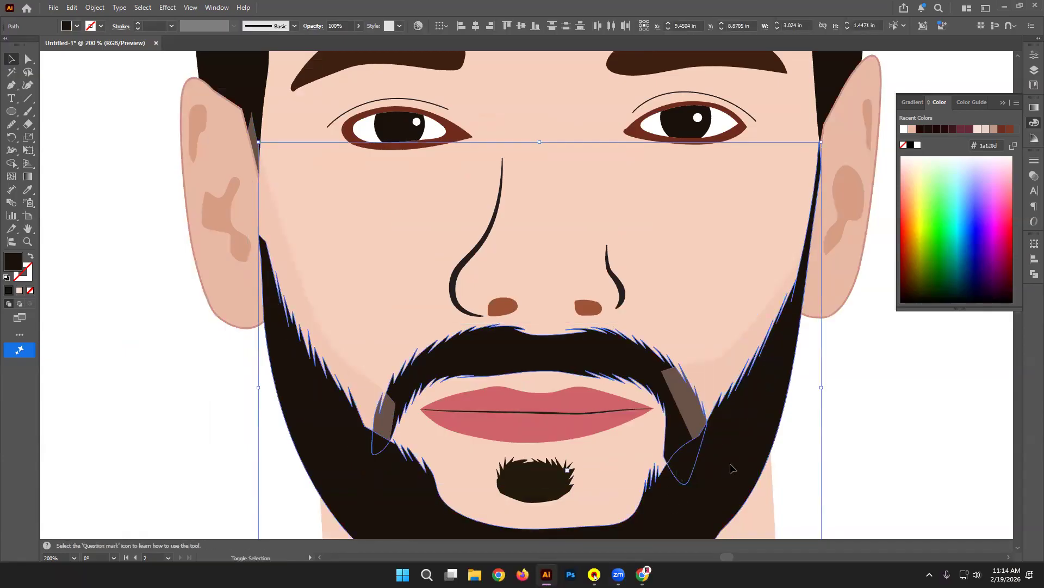
pyautogui.hotkey('ctrl', 'h')
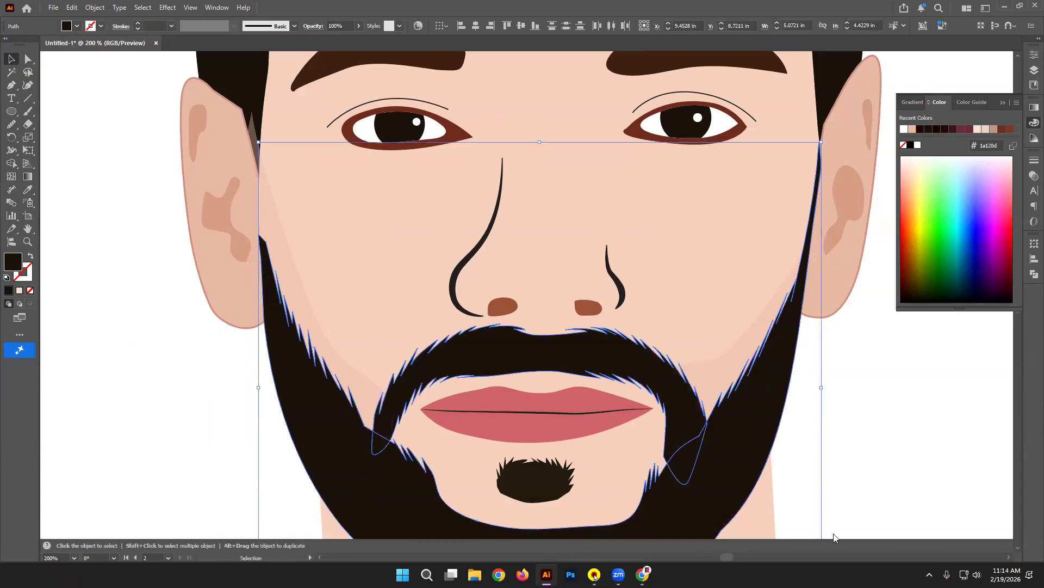
pyautogui.click(957, 433)
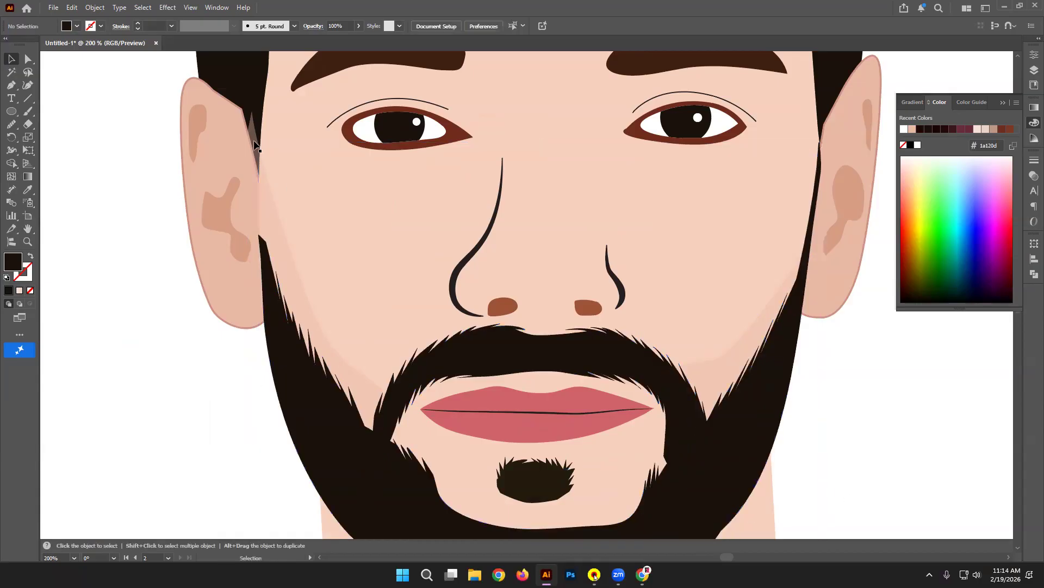
# Step: Try merging the left beard shading with the side hair shape, then clear the selection
pyautogui.click(260, 157)
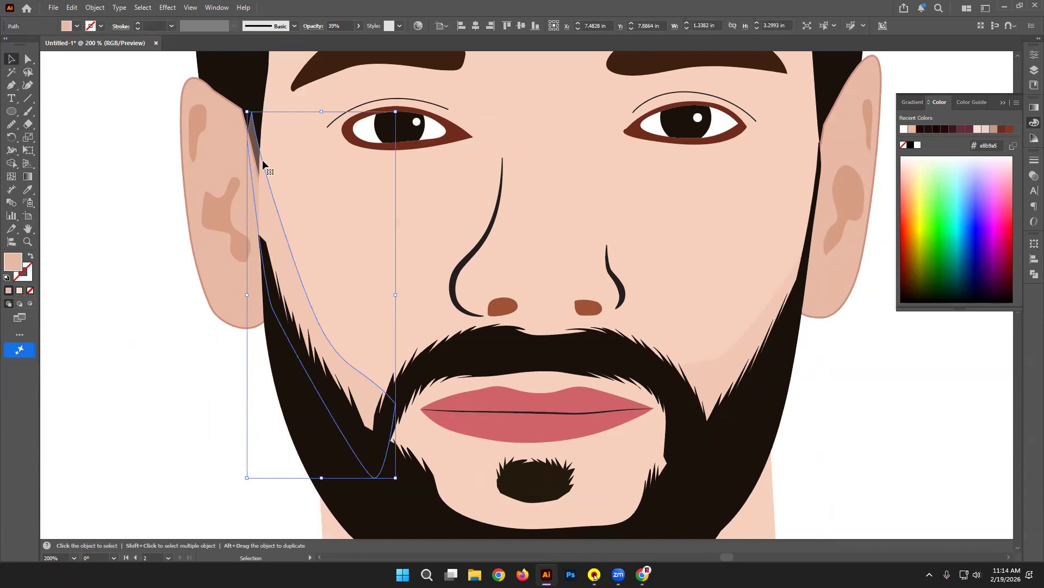
pyautogui.keyDown('shift'); pyautogui.click(277, 146); pyautogui.keyUp('shift')
pyautogui.click(12, 164)
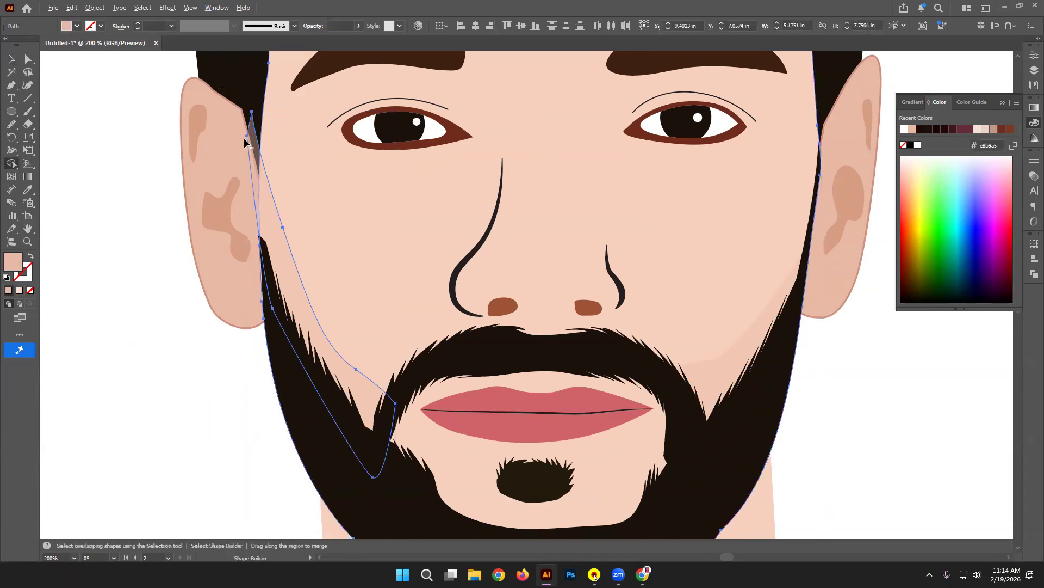
pyautogui.click(12, 59)
pyautogui.click(147, 192)
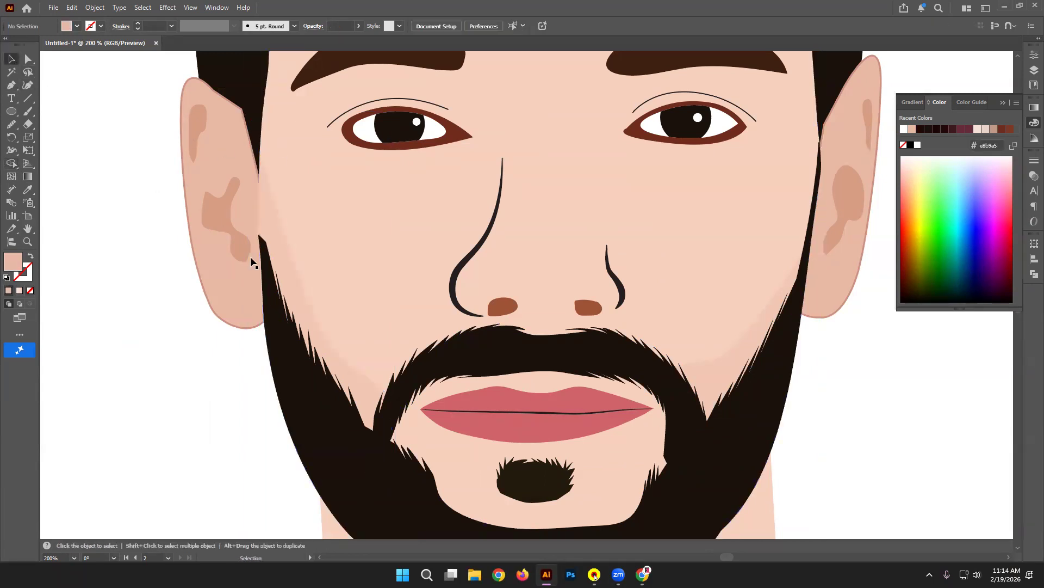
pyautogui.click(293, 230)
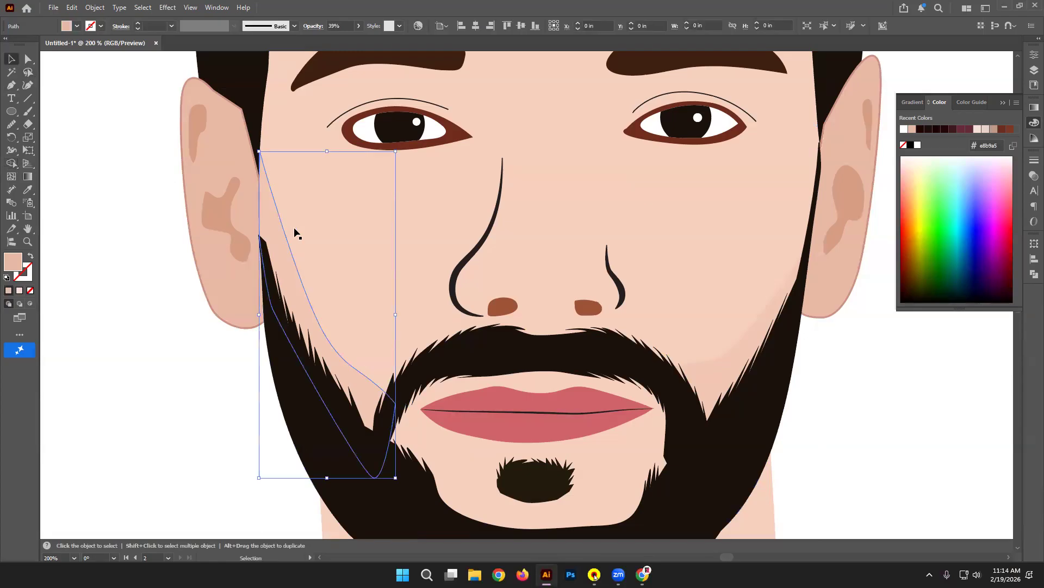
pyautogui.click(253, 122)
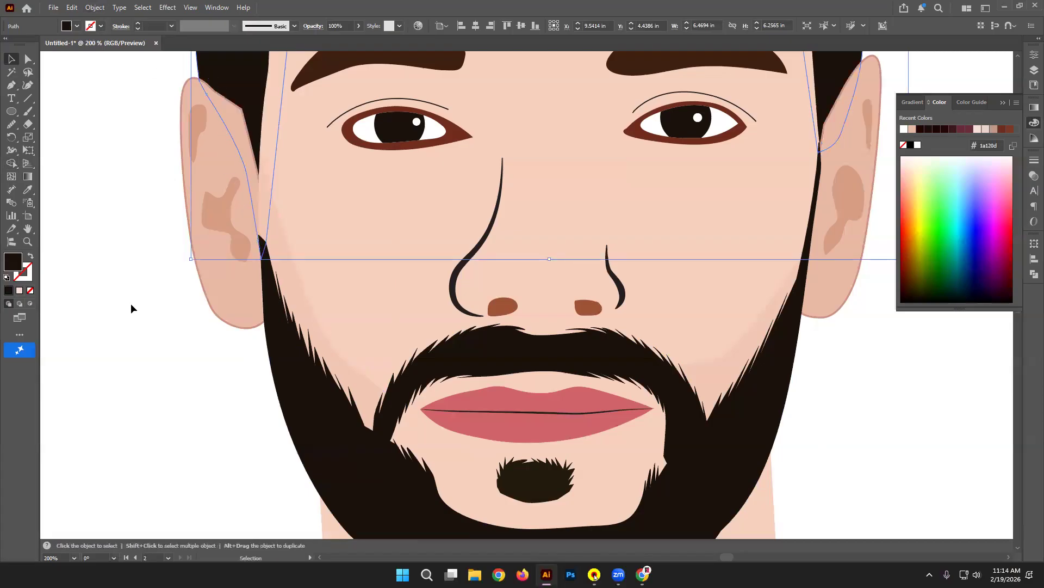
pyautogui.click(137, 266)
# Step: Pen-draw a sliver between the hairline and left ear and give it the dark hair colour
pyautogui.scroll(2, 178, 227)
pyautogui.click(10, 85)
pyautogui.press('v')
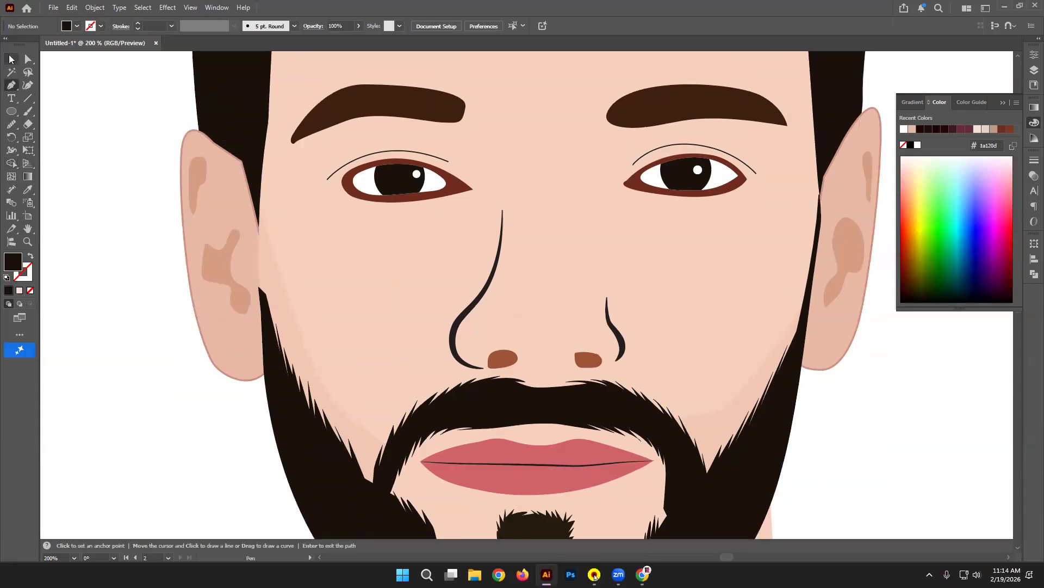
pyautogui.click(259, 335)
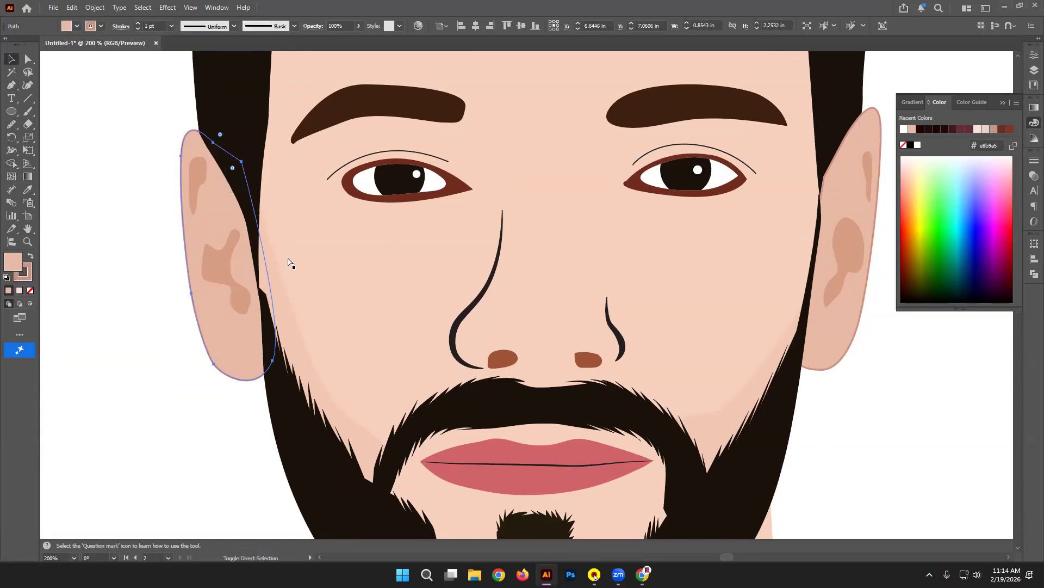
pyautogui.click(216, 419)
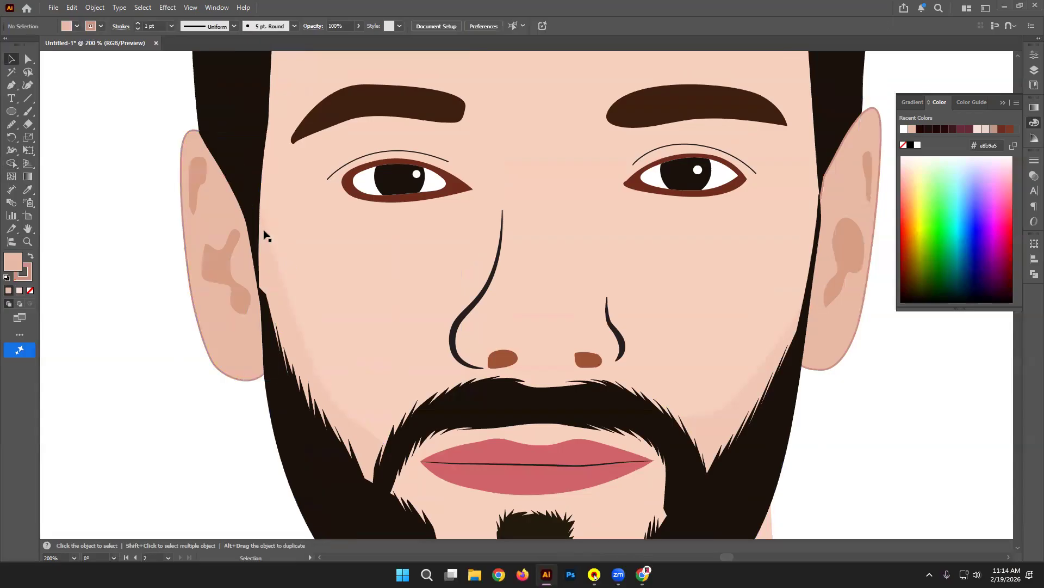
pyautogui.click(11, 85)
pyautogui.click(253, 208)
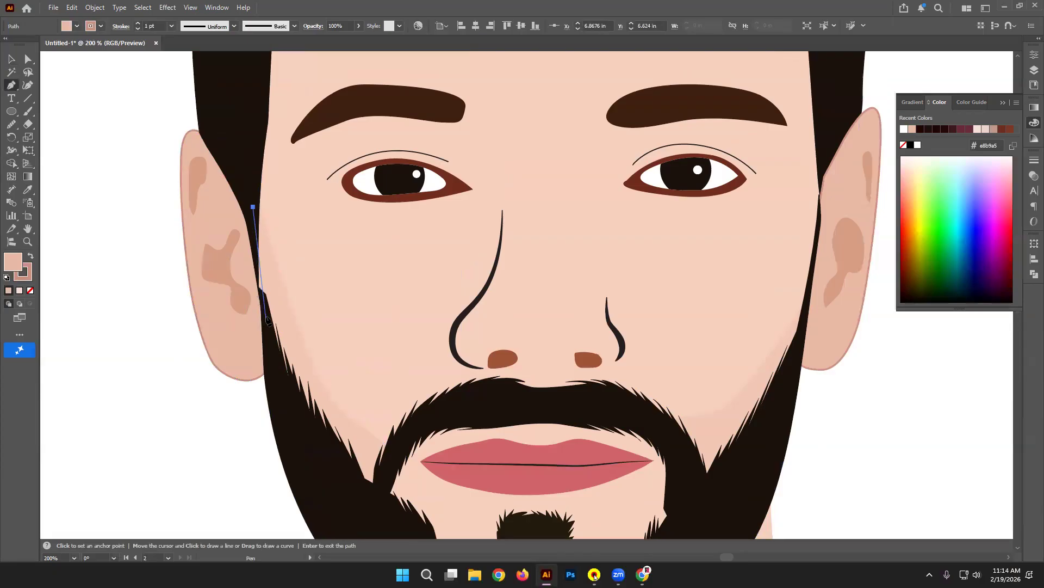
pyautogui.moveTo(268, 312); pyautogui.dragTo(257, 289)
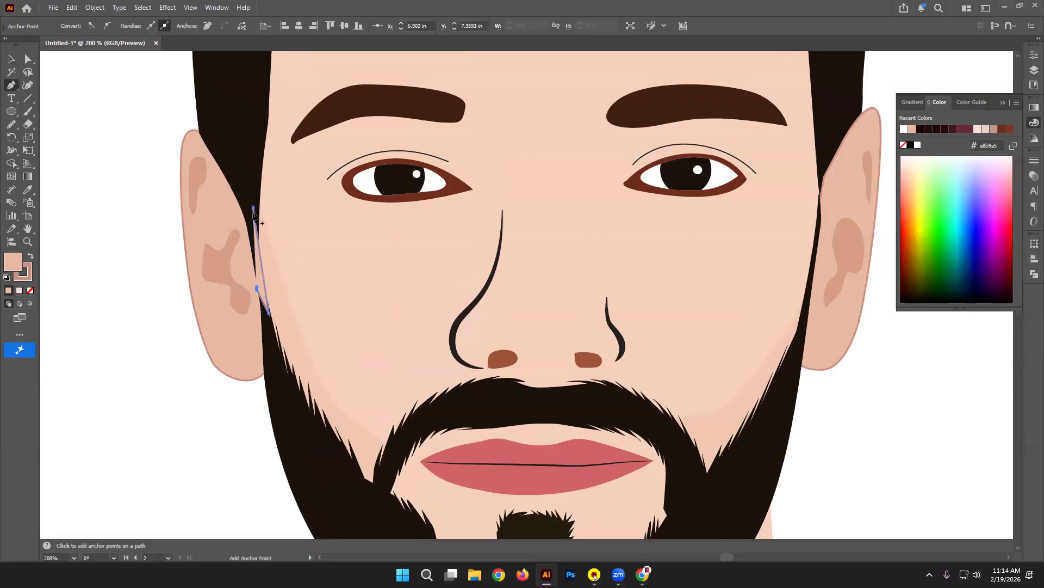
pyautogui.click(253, 207)
pyautogui.press('i')
pyautogui.click(258, 104)
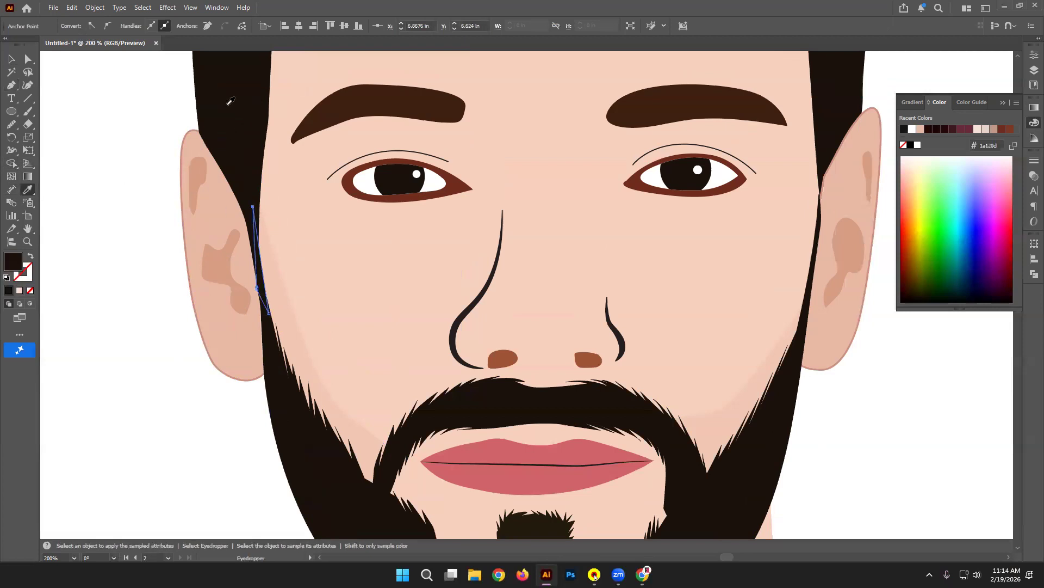
pyautogui.click(11, 61)
pyautogui.click(89, 134)
# Step: Set both beard shading shapes to 70% opacity and zoom out to the whole portrait
pyautogui.hscroll(5, 410, 291)
pyautogui.scroll(-2, 410, 292)
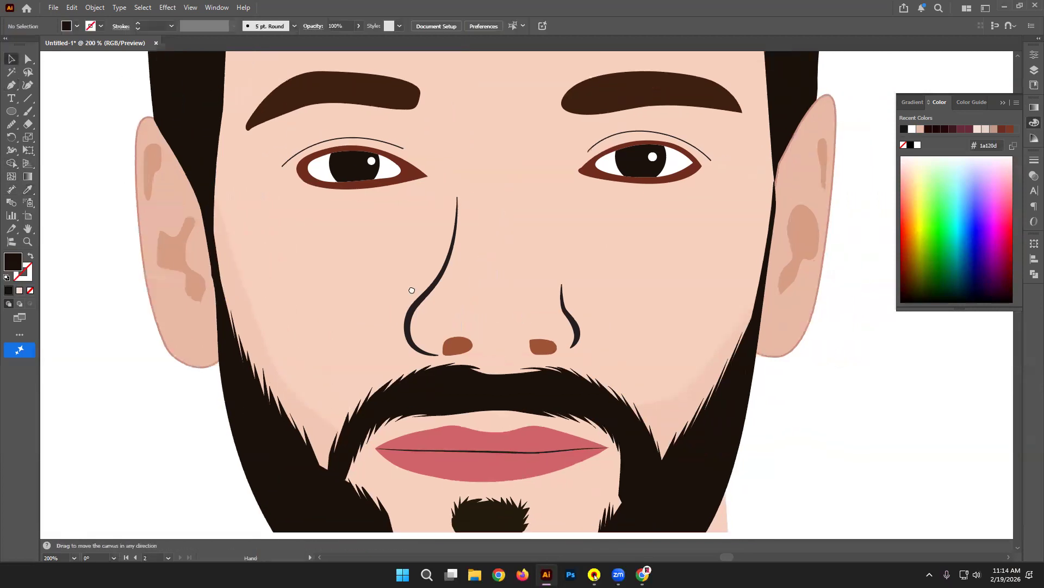
pyautogui.click(610, 381)
pyautogui.keyDown('shift'); pyautogui.click(228, 375); pyautogui.keyUp('shift')
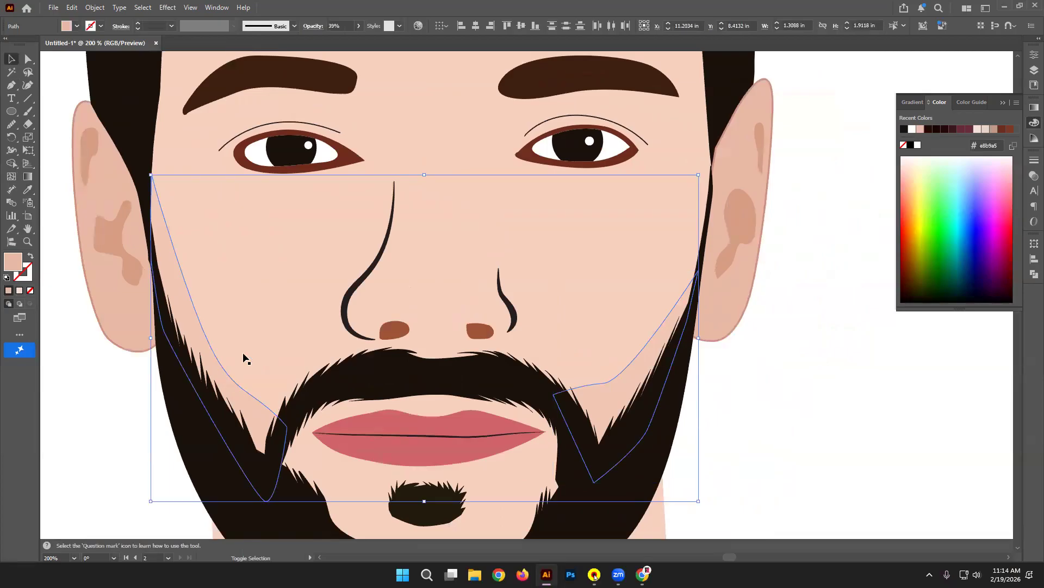
pyautogui.click(342, 26)
pyautogui.write('70')
pyautogui.press('Return')
pyautogui.click(807, 338)
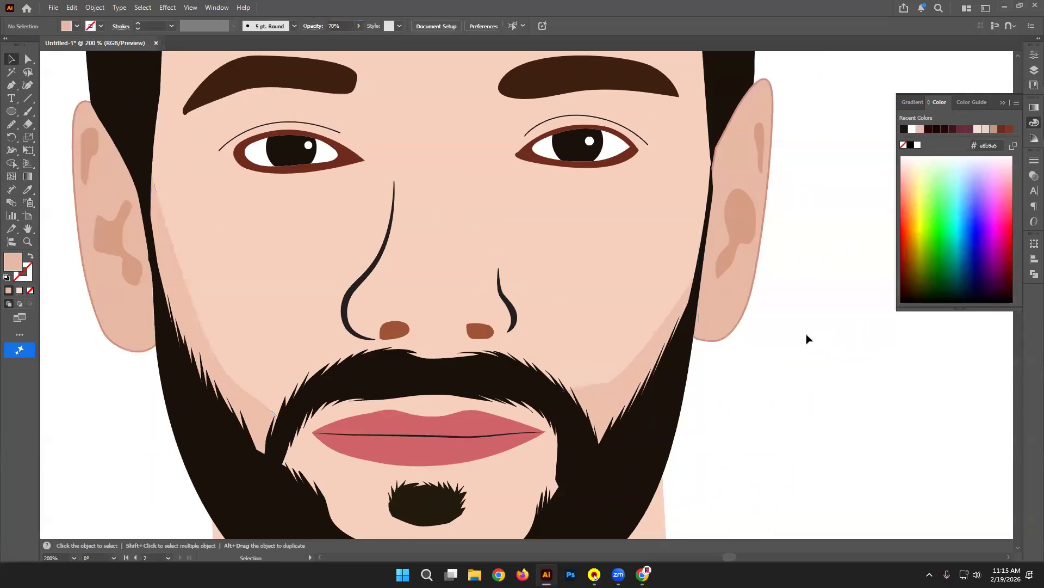
pyautogui.hotkey('ctrl', '-')
pyautogui.hotkey('ctrl', '-')
pyautogui.hotkey('ctrl', '-')
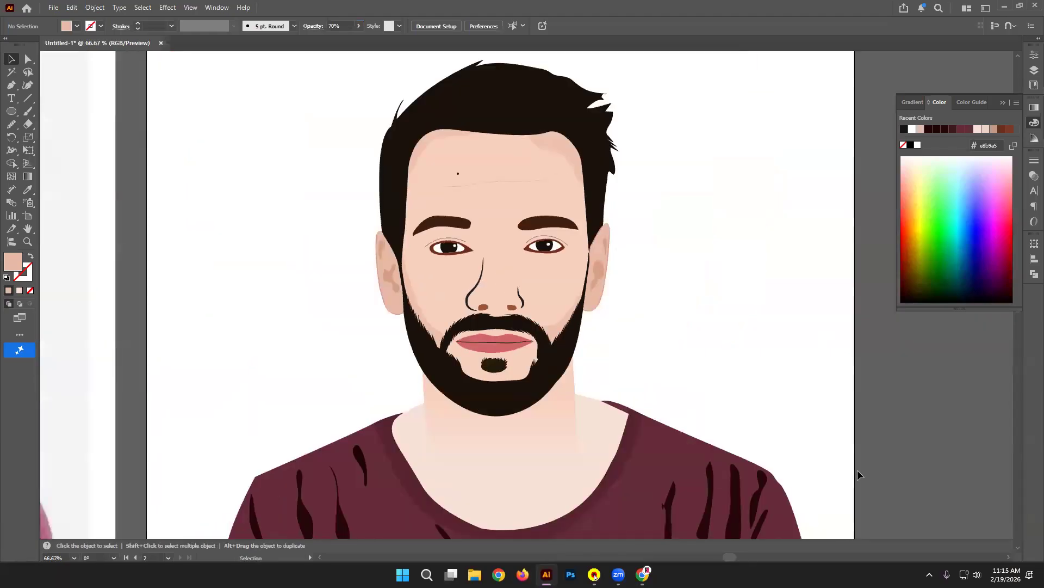
pyautogui.scroll(-3, 857, 468)
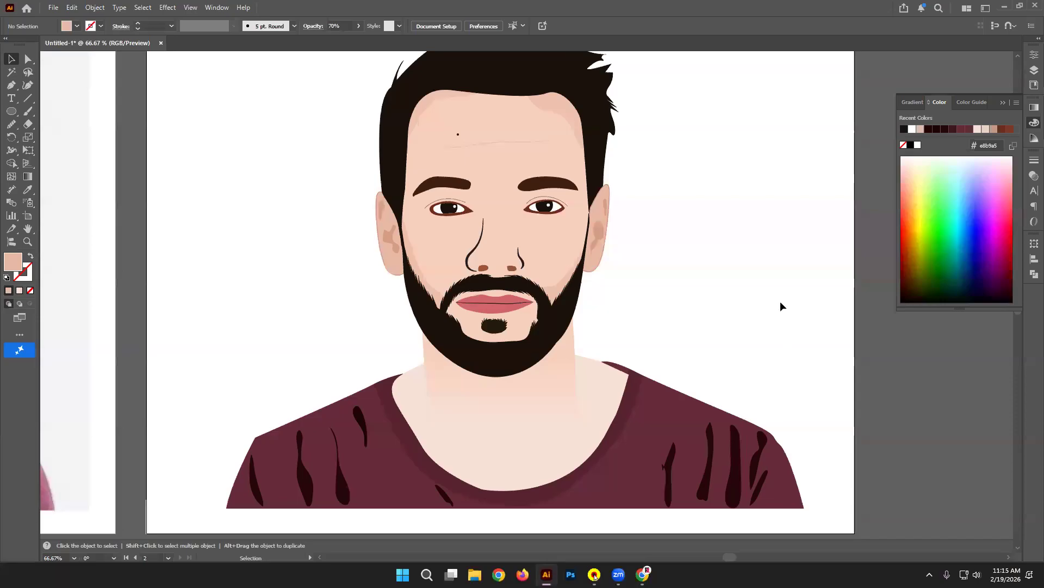
pyautogui.moveTo(781, 302); pyautogui.dragTo(671, 301)
pyautogui.hotkey('ctrl', '-')
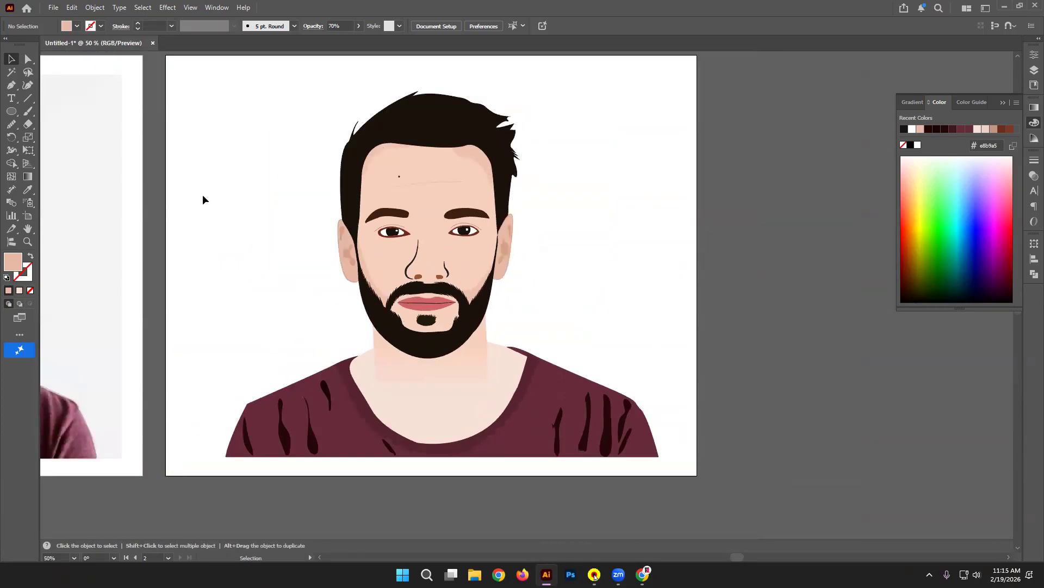
# Step: Draw a peach rectangle over the artboard and send it behind the portrait
pyautogui.moveTo(10, 111); pyautogui.dragTo(54, 108)
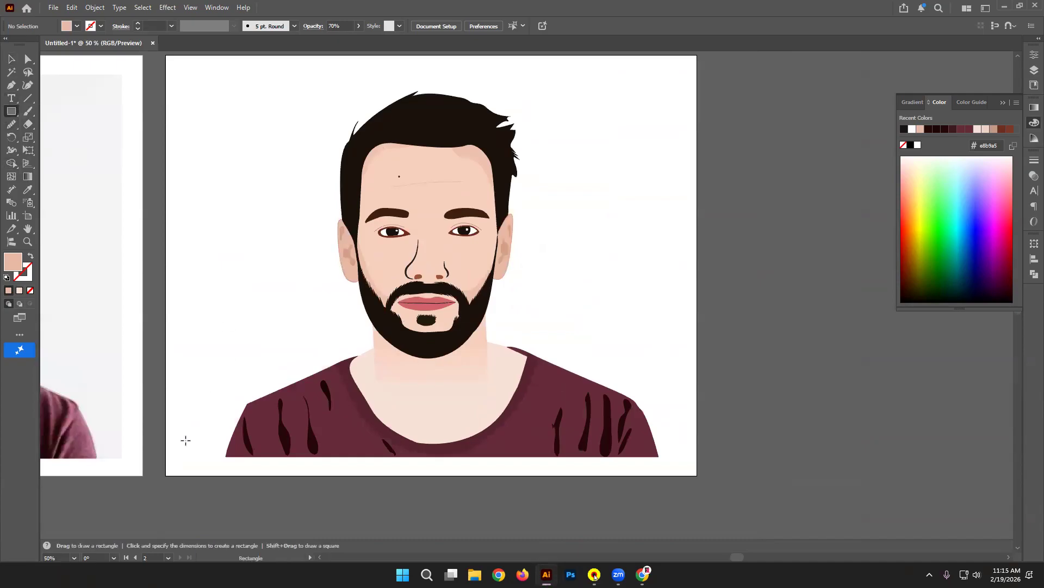
pyautogui.moveTo(223, 456); pyautogui.dragTo(643, 224)
pyautogui.moveTo(659, 211); pyautogui.dragTo(660, 210)
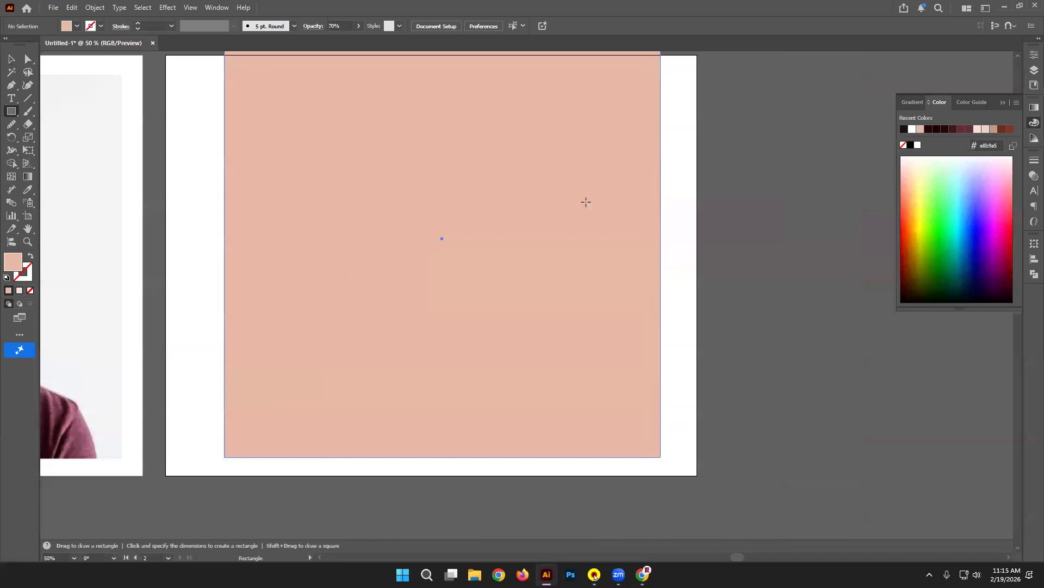
pyautogui.press('v')
pyautogui.hotkey('ctrl', 'shift', '[')
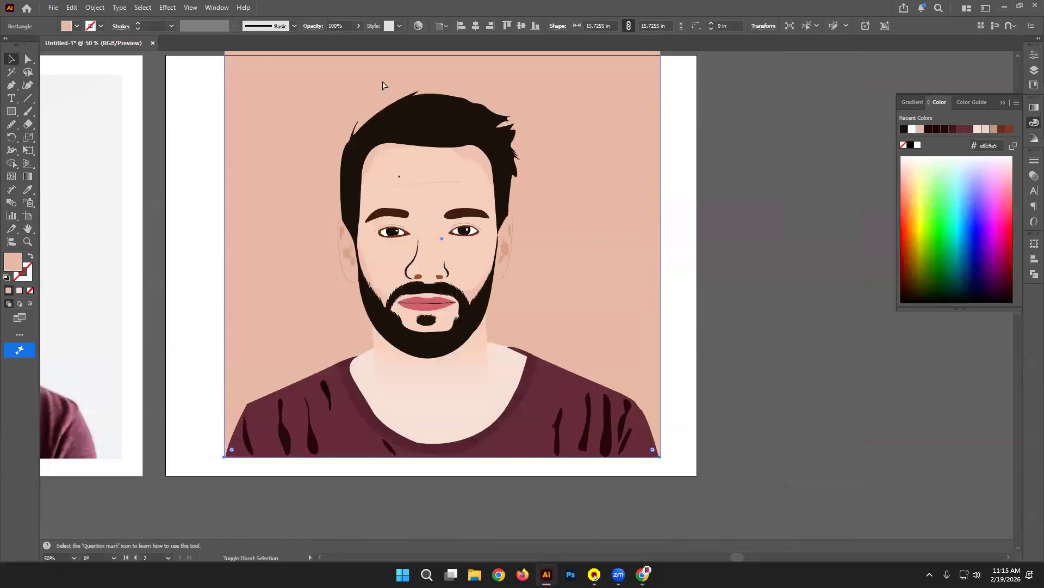
pyautogui.click(700, 312)
# Step: Drag the rectangle's top edge down to the artboard's top
pyautogui.scroll(2, 668, 277)
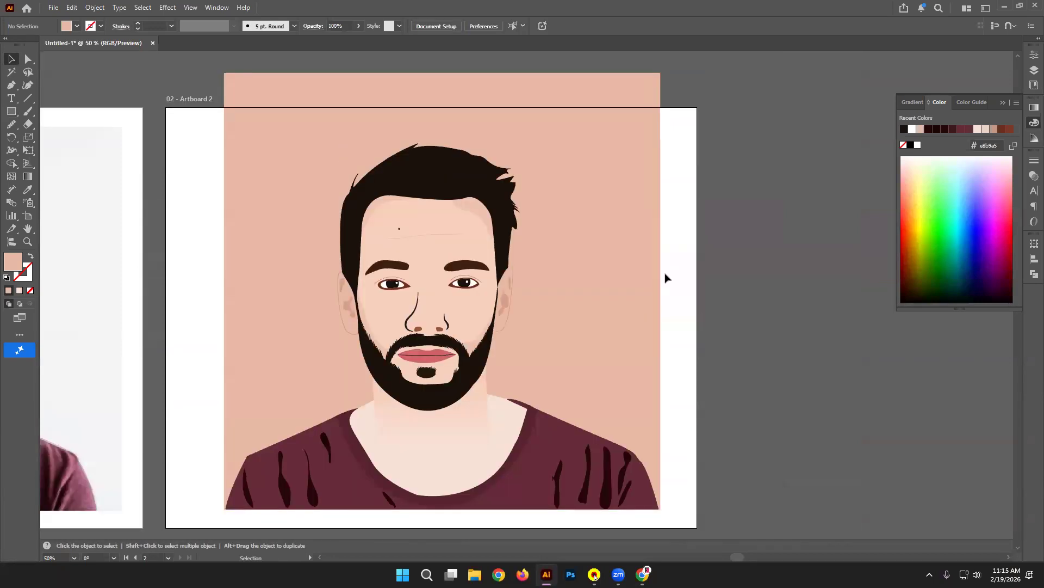
pyautogui.click(451, 97)
pyautogui.moveTo(438, 70); pyautogui.dragTo(430, 116)
pyautogui.click(212, 89)
pyautogui.scroll(-2, 213, 88)
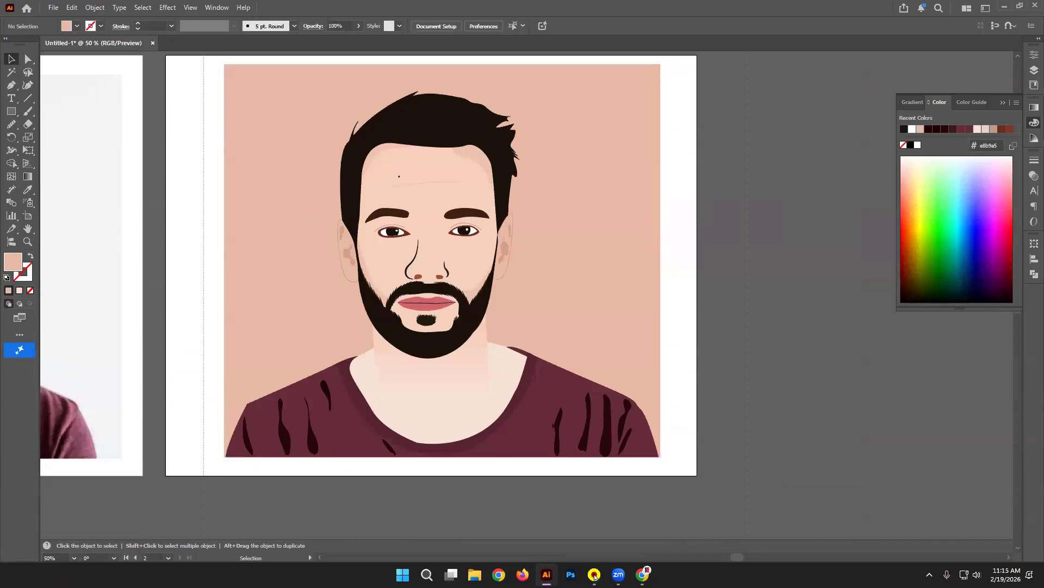
# Step: Reselect only the background rectangle and apply a gradient fill
pyautogui.hotkey('ctrl', 'a')
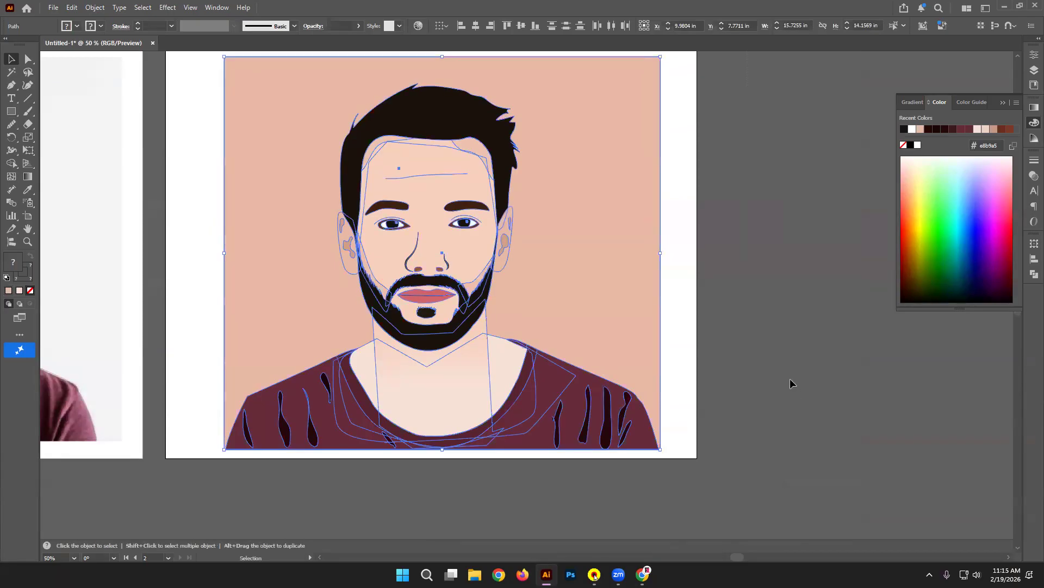
pyautogui.click(790, 379)
pyautogui.scroll(2, 711, 345)
pyautogui.click(611, 331)
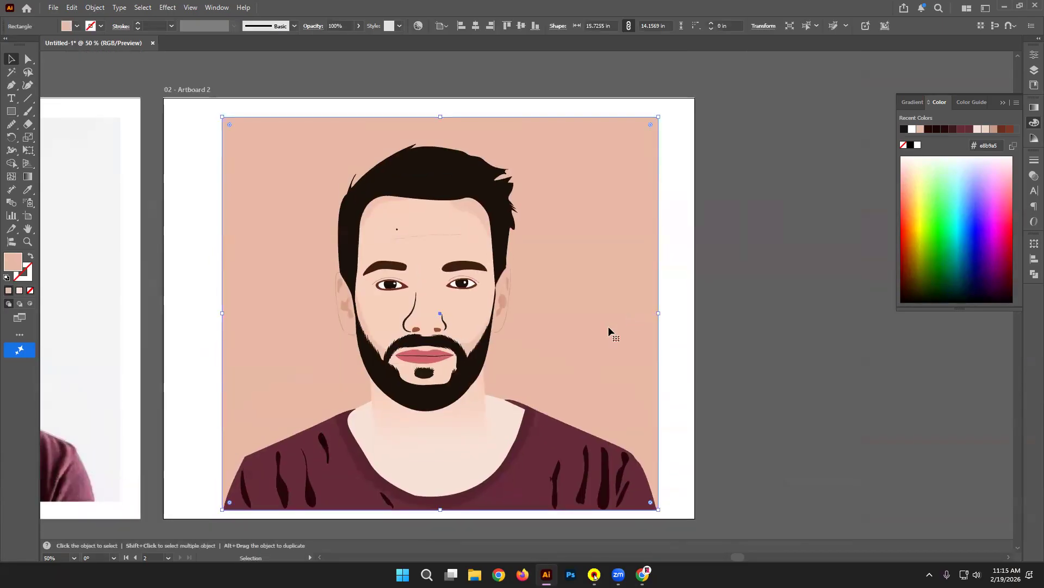
pyautogui.click(18, 290)
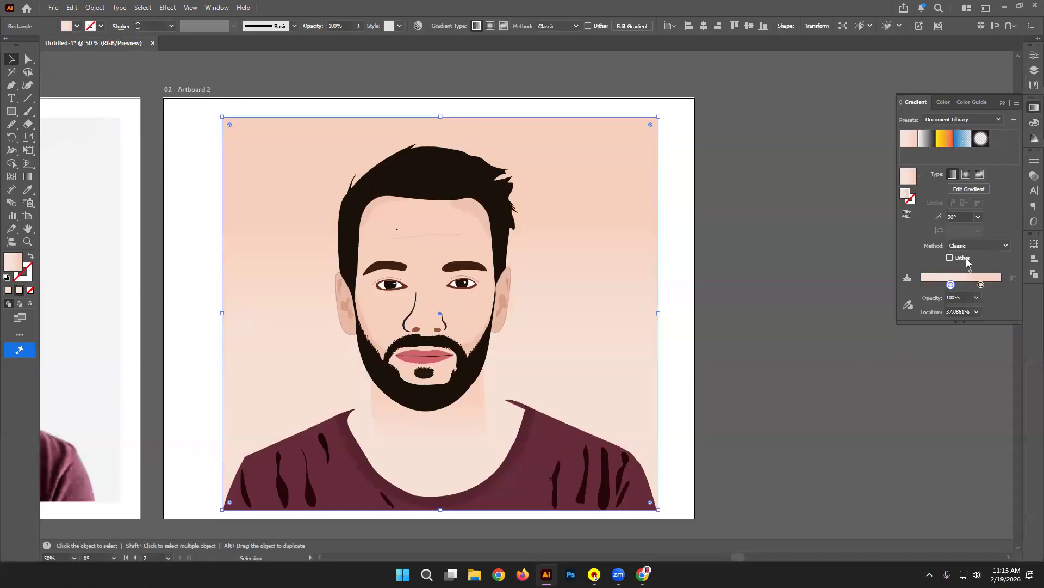
# Step: Move the gradient stop to 95% and set the stops to white and cyan
pyautogui.moveTo(951, 284); pyautogui.dragTo(920, 285)
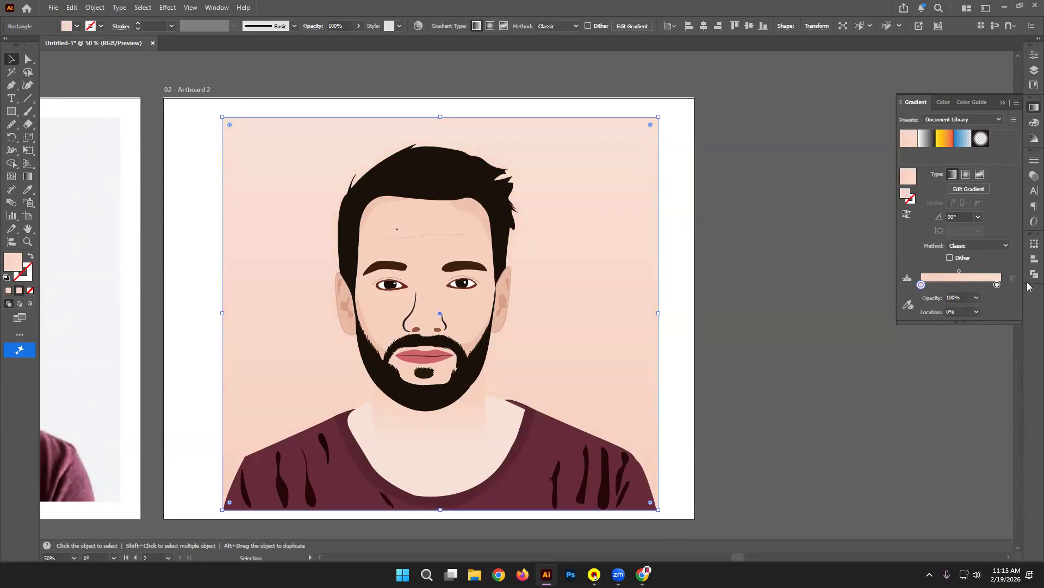
pyautogui.doubleClick(997, 285)
pyautogui.click(919, 320)
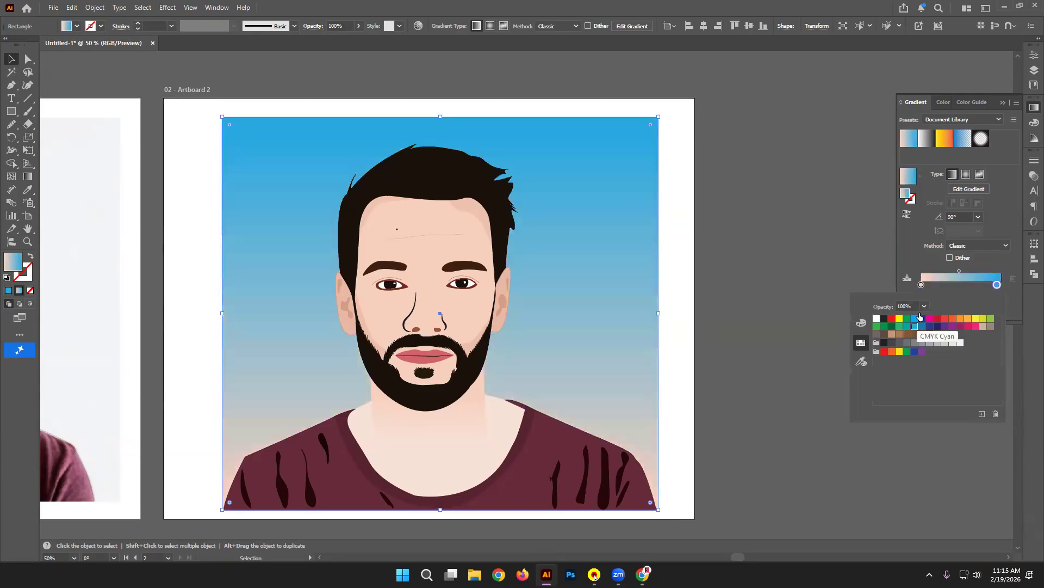
pyautogui.doubleClick(921, 285)
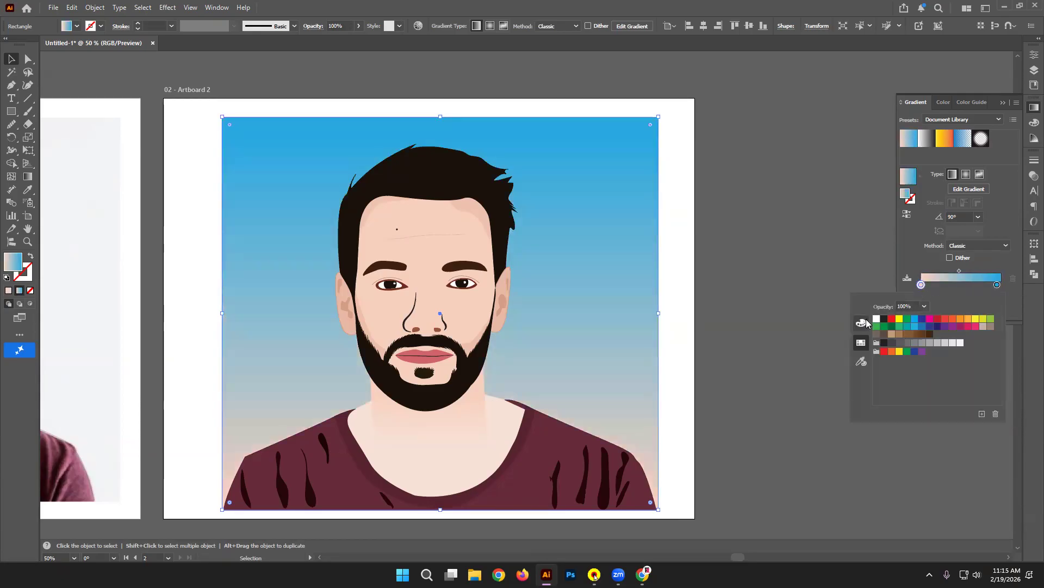
pyautogui.click(877, 319)
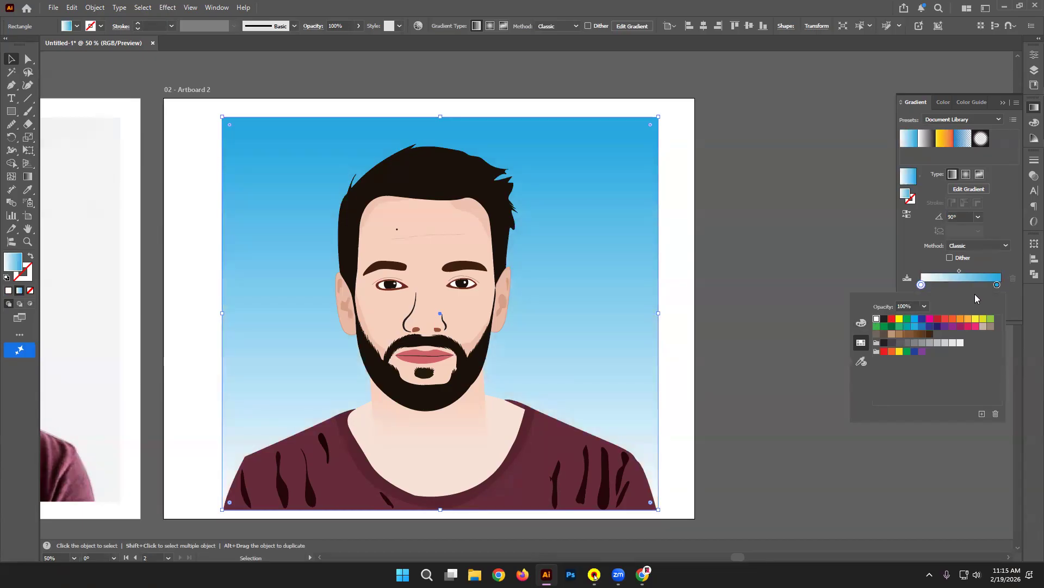
# Step: Try crimson, orange-red, browns and tan for the top colour before settling on cyan-blue
pyautogui.doubleClick(997, 284)
pyautogui.click(937, 320)
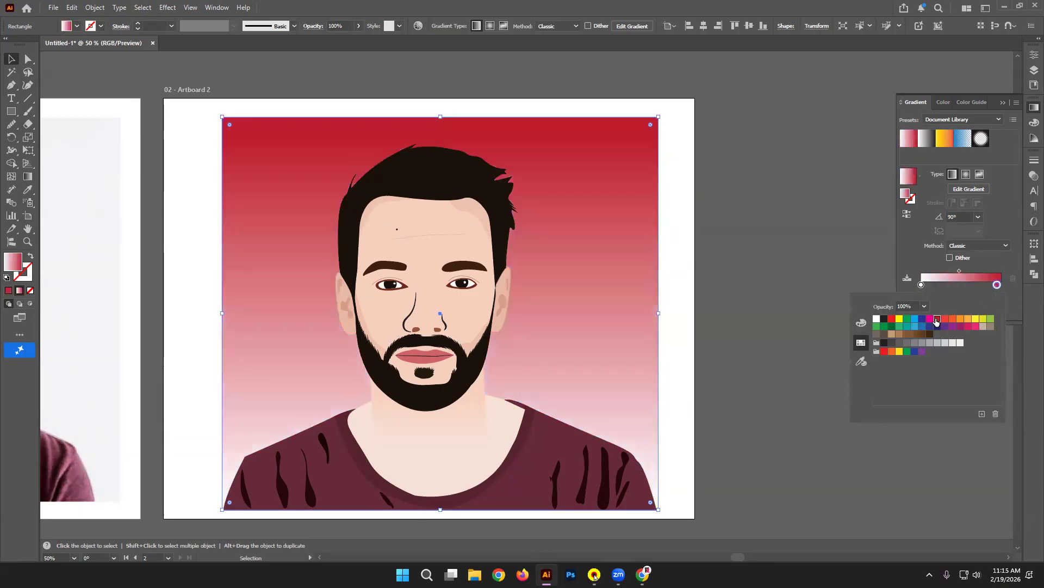
pyautogui.click(952, 318)
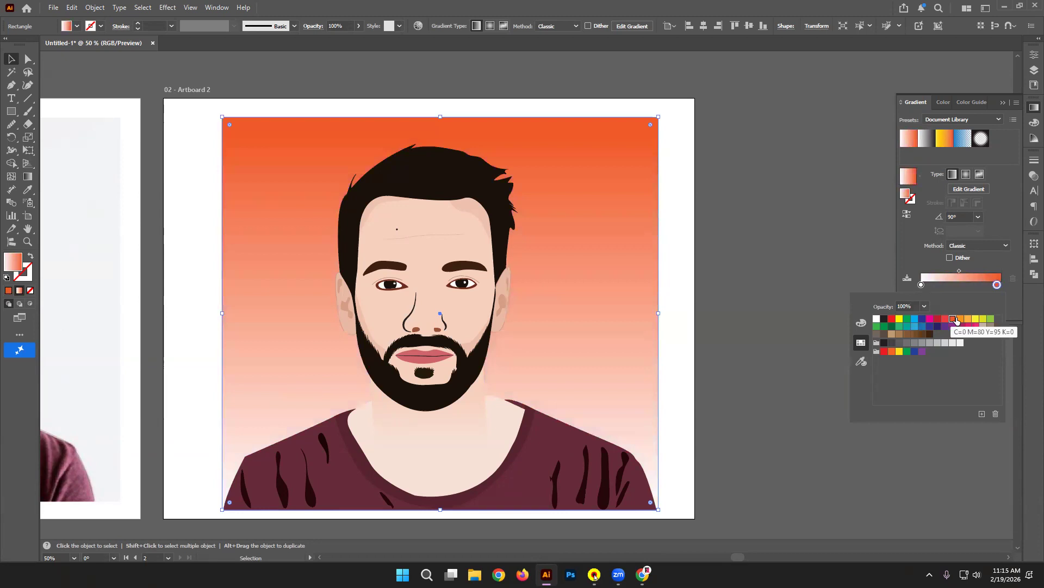
pyautogui.click(907, 334)
pyautogui.click(922, 335)
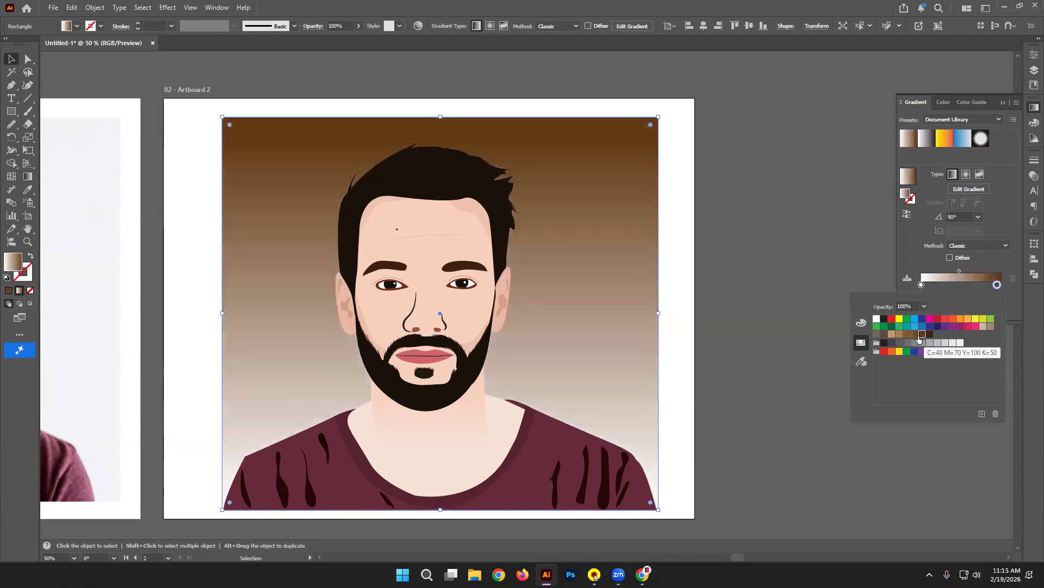
pyautogui.click(914, 319)
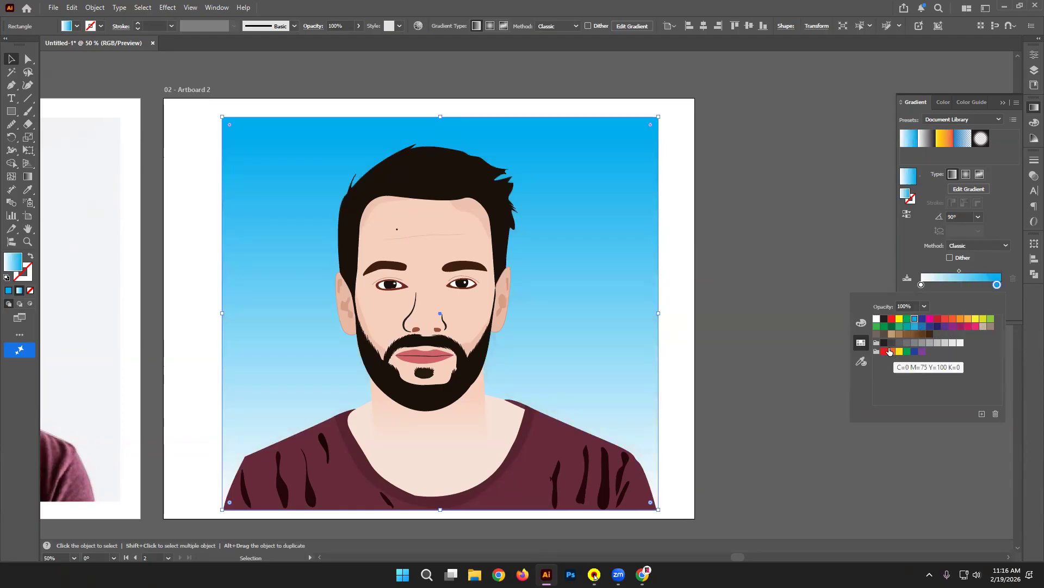
pyautogui.click(893, 334)
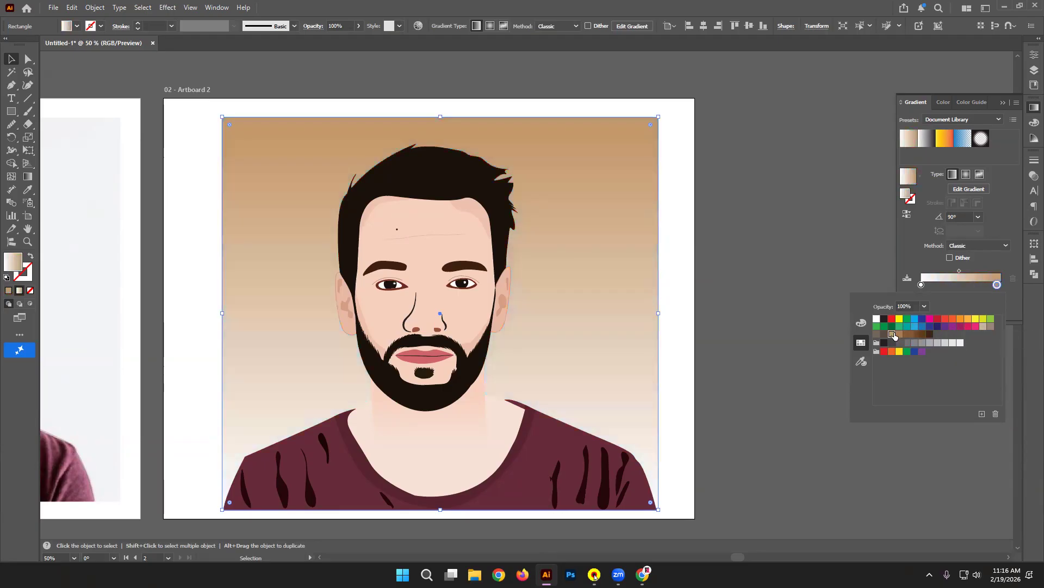
pyautogui.click(915, 319)
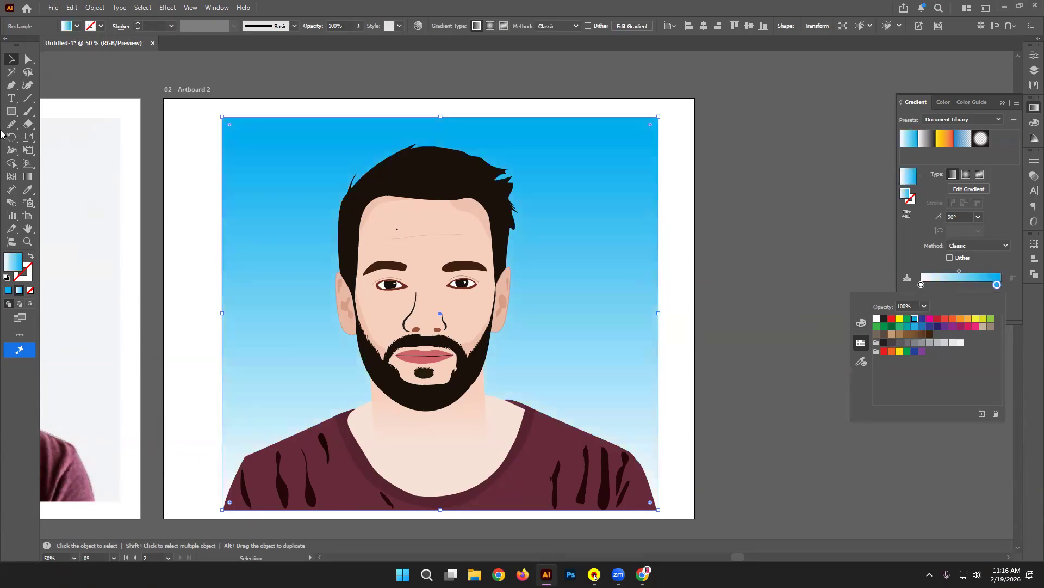
pyautogui.click(9, 60)
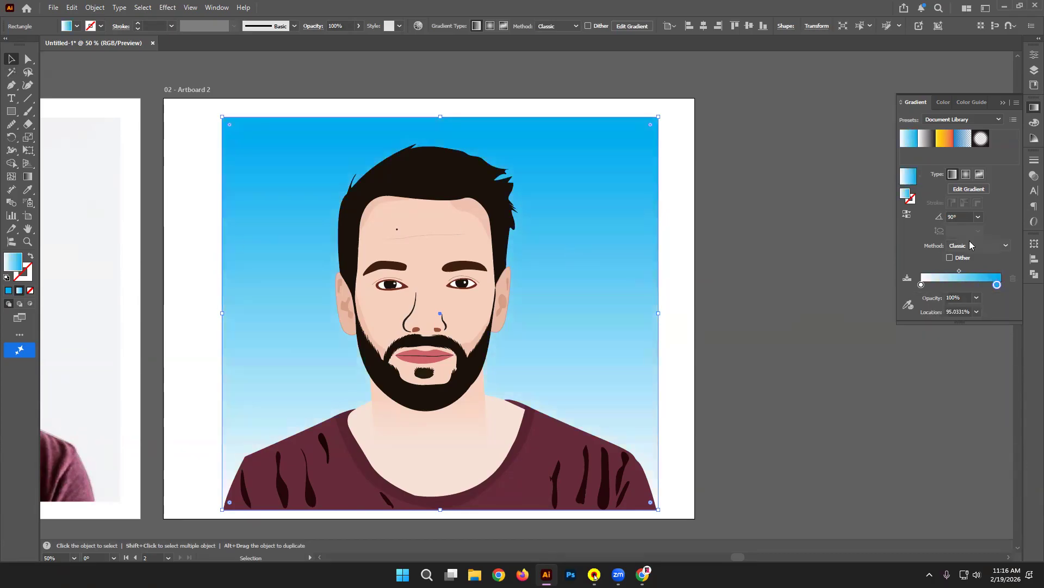
# Step: Switch the background to a radial gradient with a widened white centre, then zoom in on the face
pyautogui.click(966, 174)
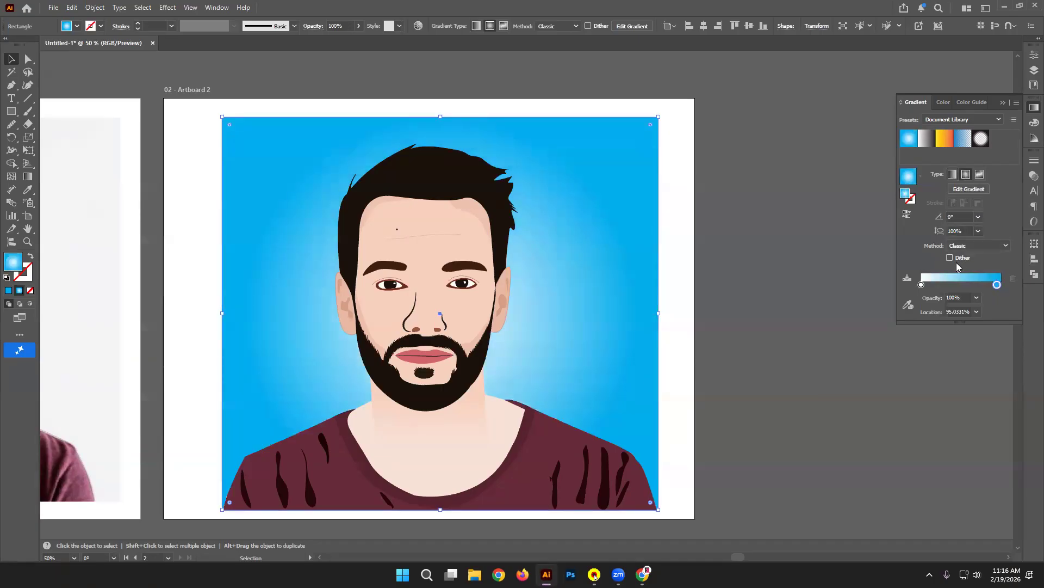
pyautogui.moveTo(959, 270); pyautogui.dragTo(974, 266)
pyautogui.click(766, 275)
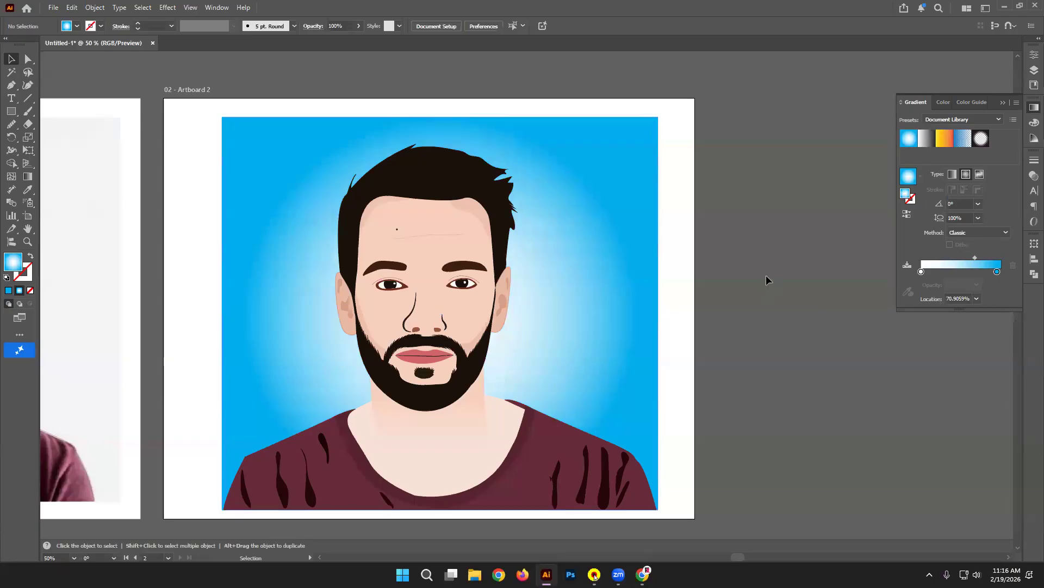
pyautogui.hotkey('ctrl', '=')
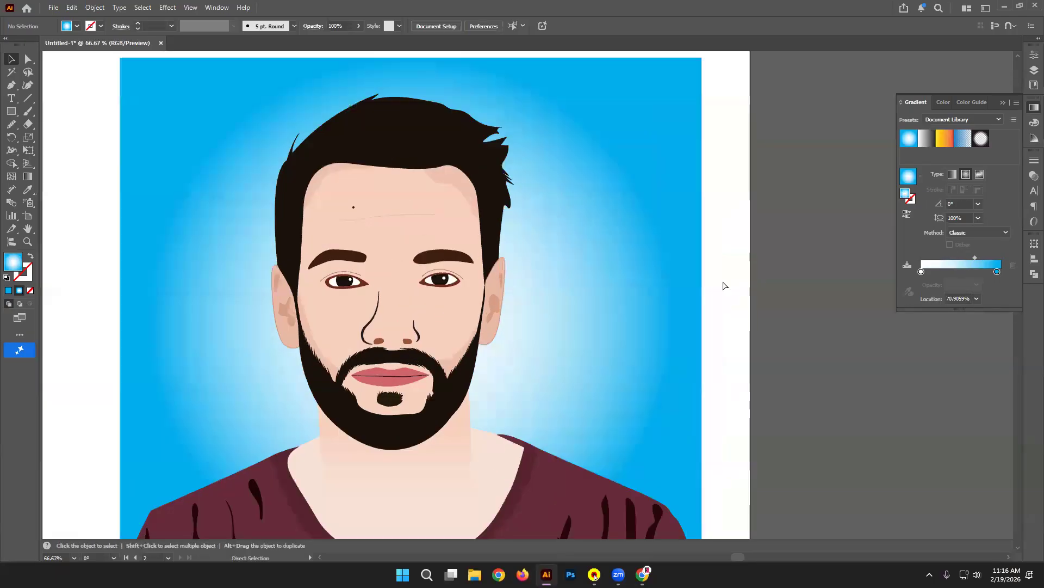
pyautogui.moveTo(688, 235); pyautogui.dragTo(708, 193)
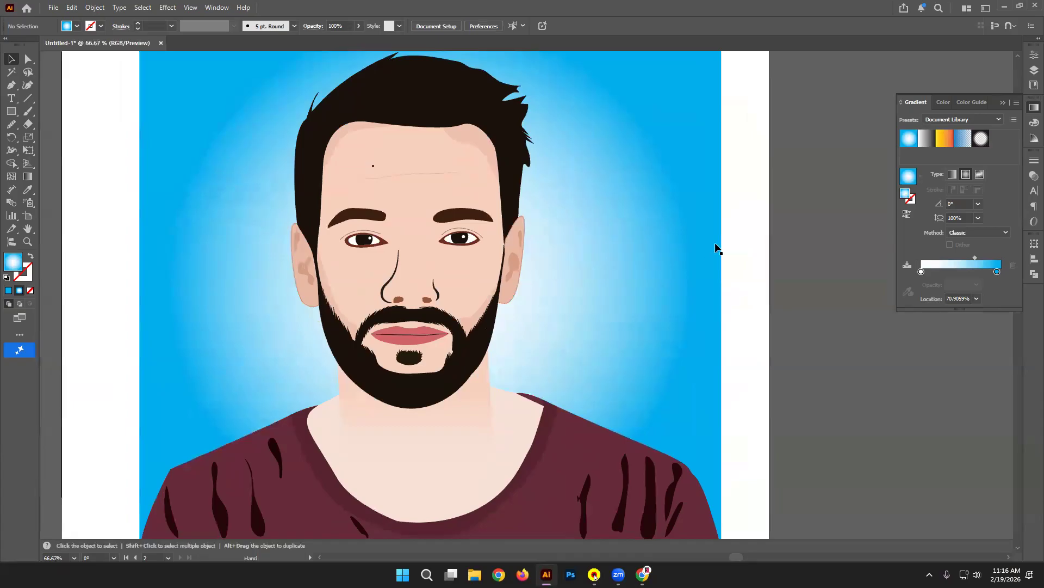
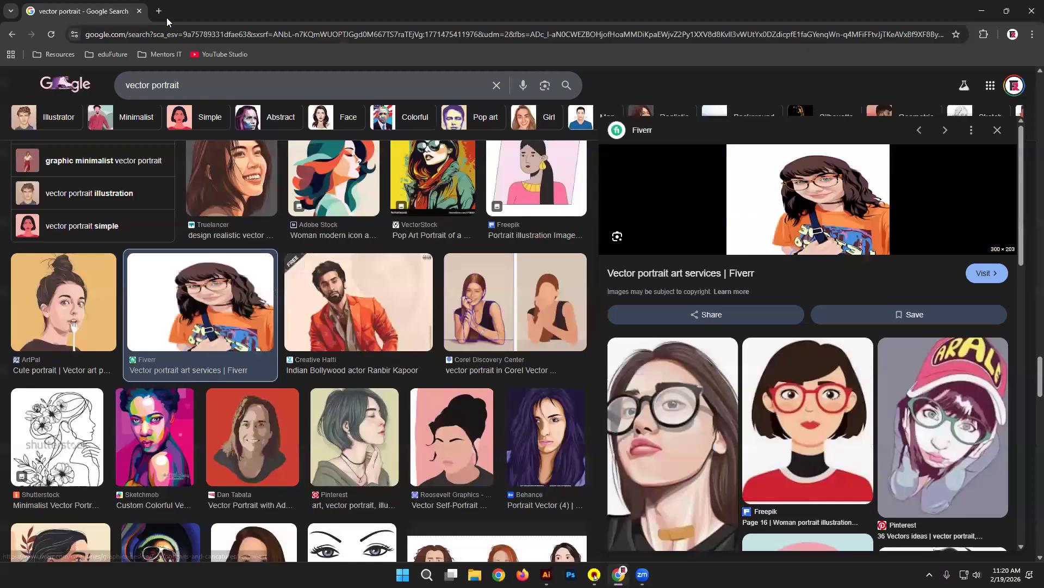
# Step: Search Google Images for 'bangla typography' in a new browser tab
pyautogui.click(157, 15)
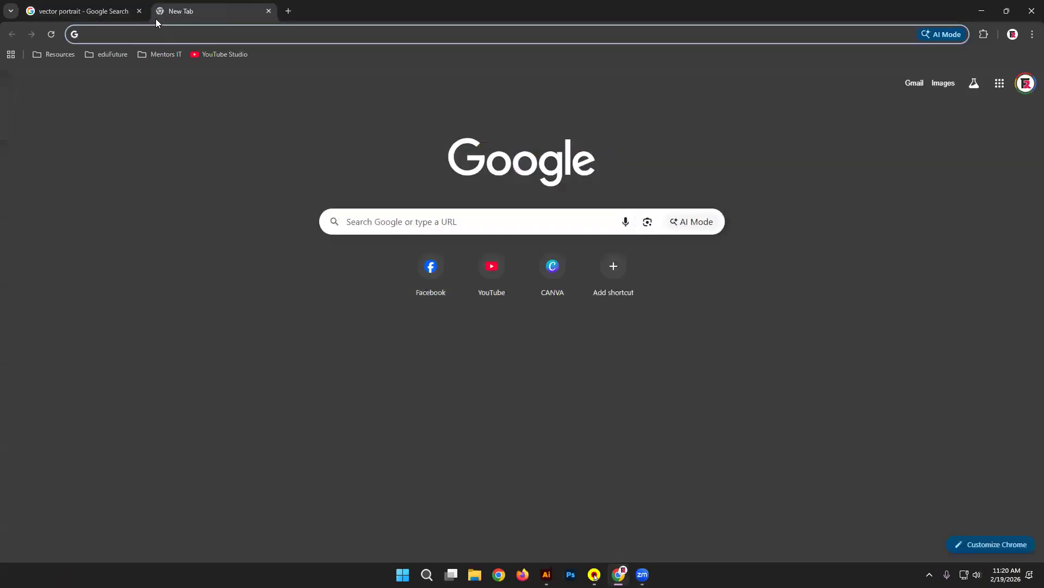
pyautogui.write('bangla t')
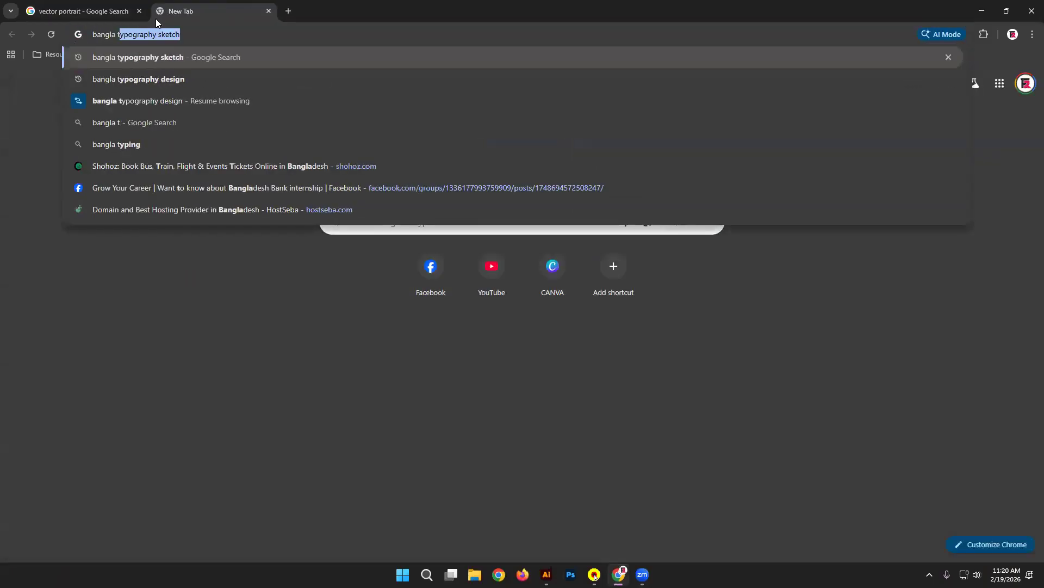
pyautogui.write('ypography')
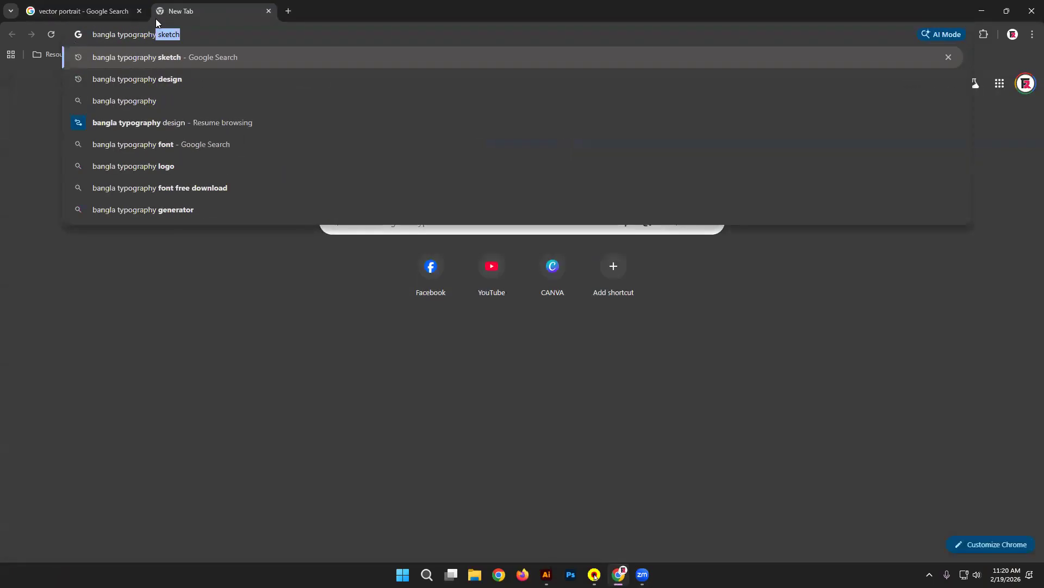
pyautogui.press('Return')
pyautogui.doubleClick(240, 104)
pyautogui.press('BackSpace')
pyautogui.press('Return')
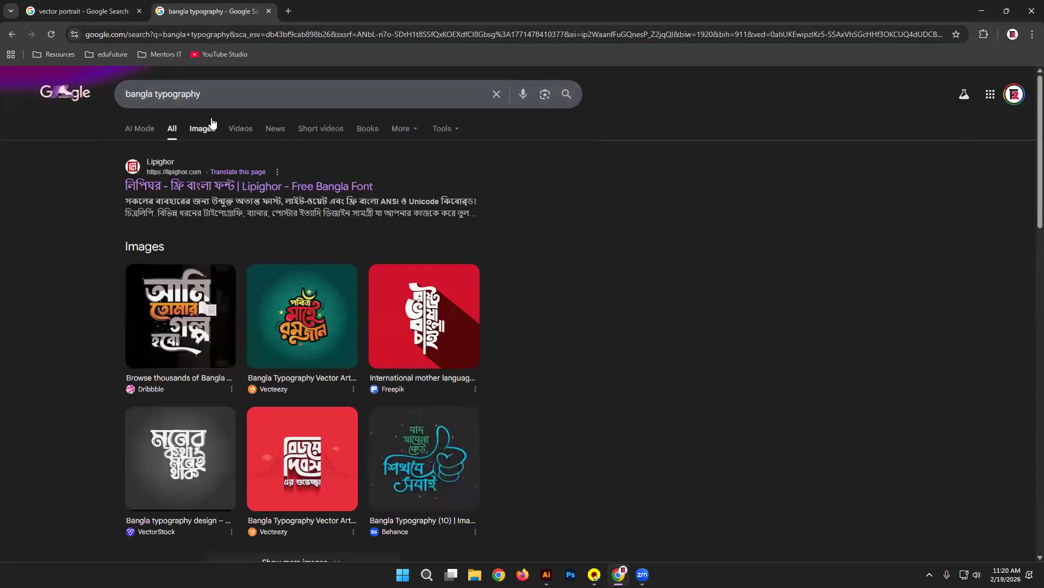
pyautogui.click(210, 126)
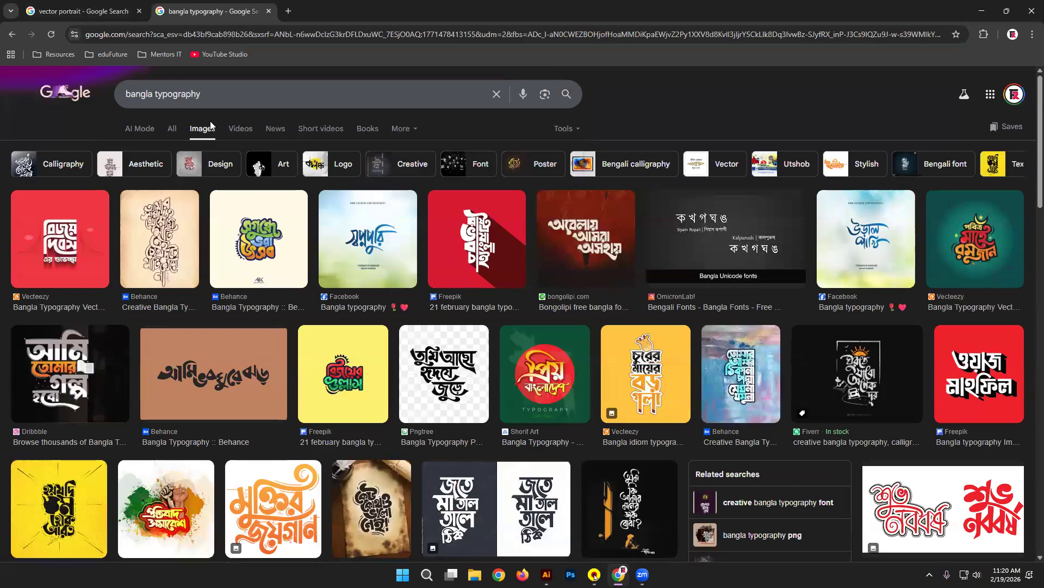
# Step: Preview the Behance, 'churer mayer boro gola' and Pngtree Bangla typography designs
pyautogui.click(267, 249)
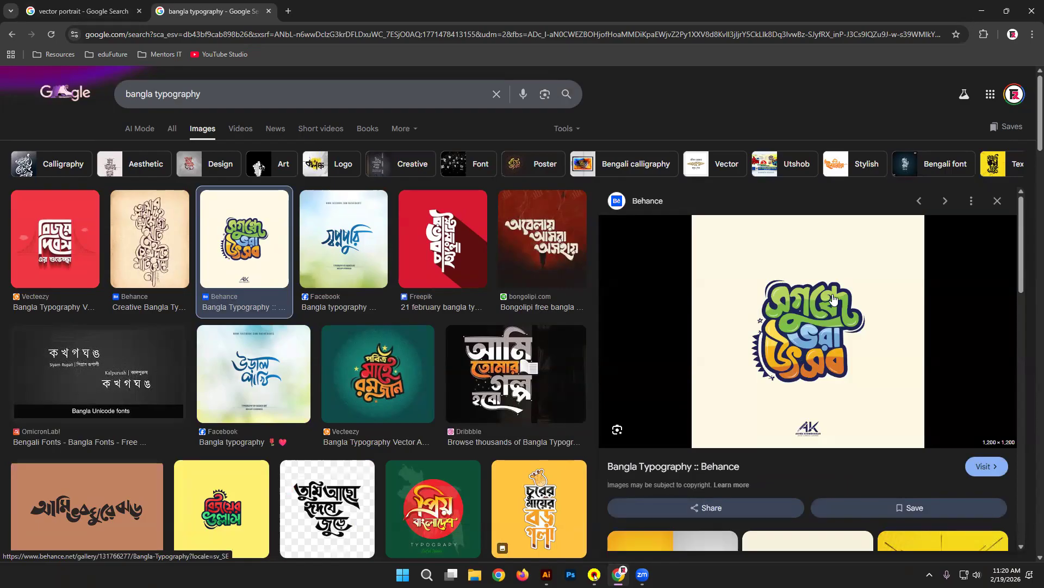
pyautogui.click(538, 523)
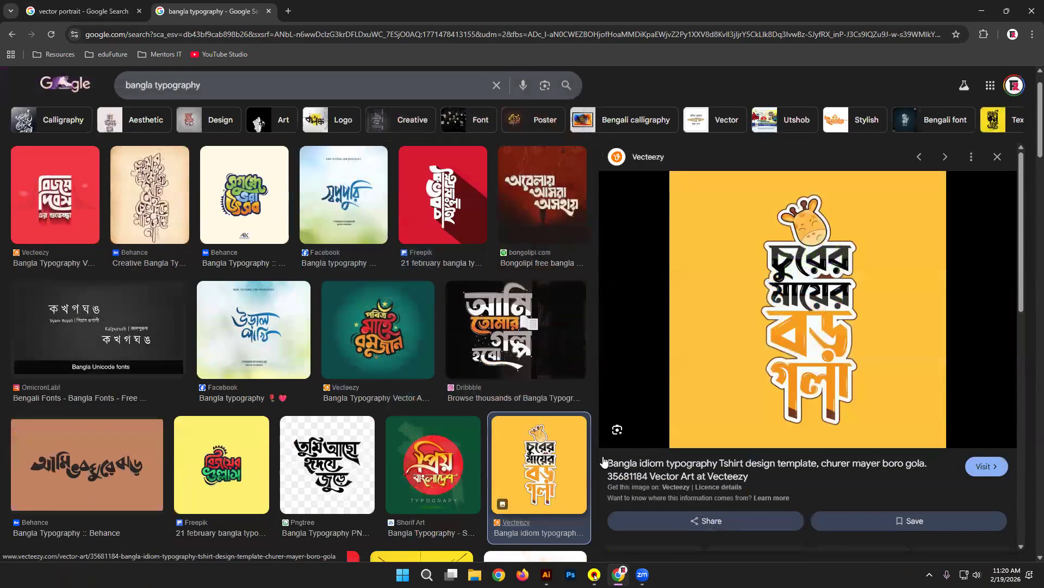
pyautogui.scroll(-6, 778, 335)
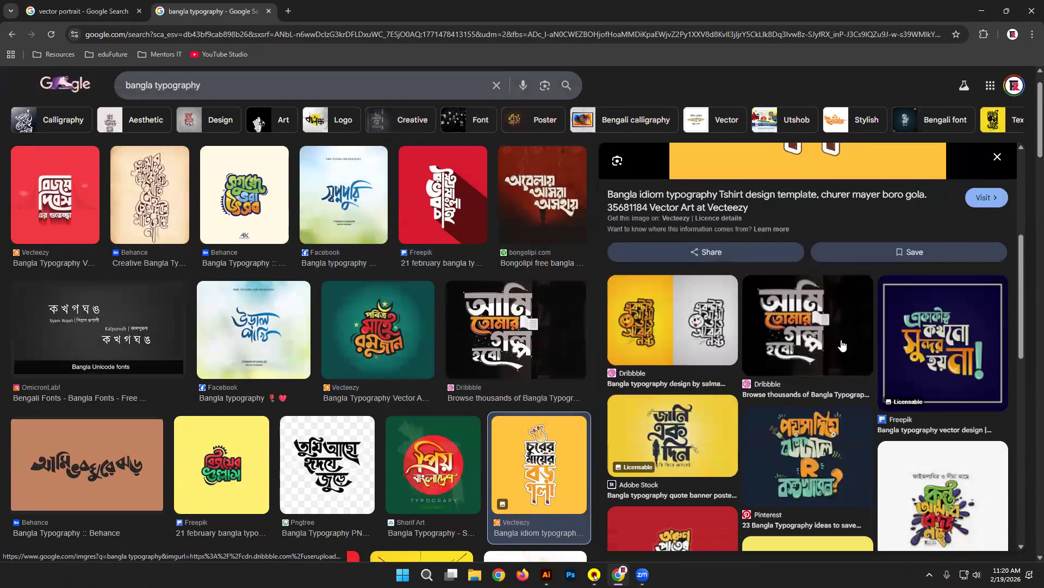
pyautogui.scroll(-6, 71, 381)
pyautogui.click(69, 423)
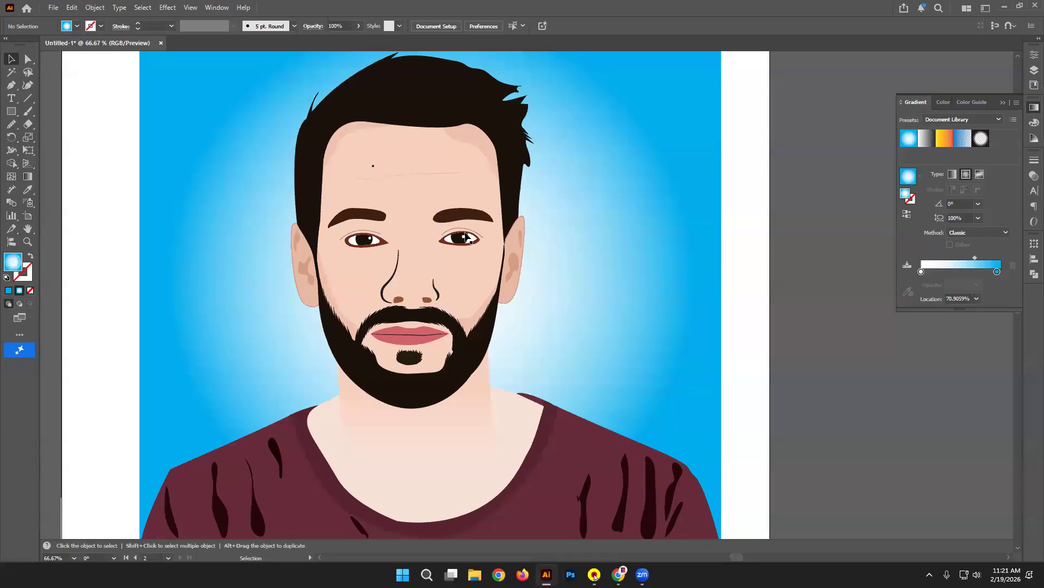
# Step: Add a third artboard right of Artboard 2 with an orange-brown background
pyautogui.hotkey('ctrl', '-')
pyautogui.hotkey('ctrl', '-')
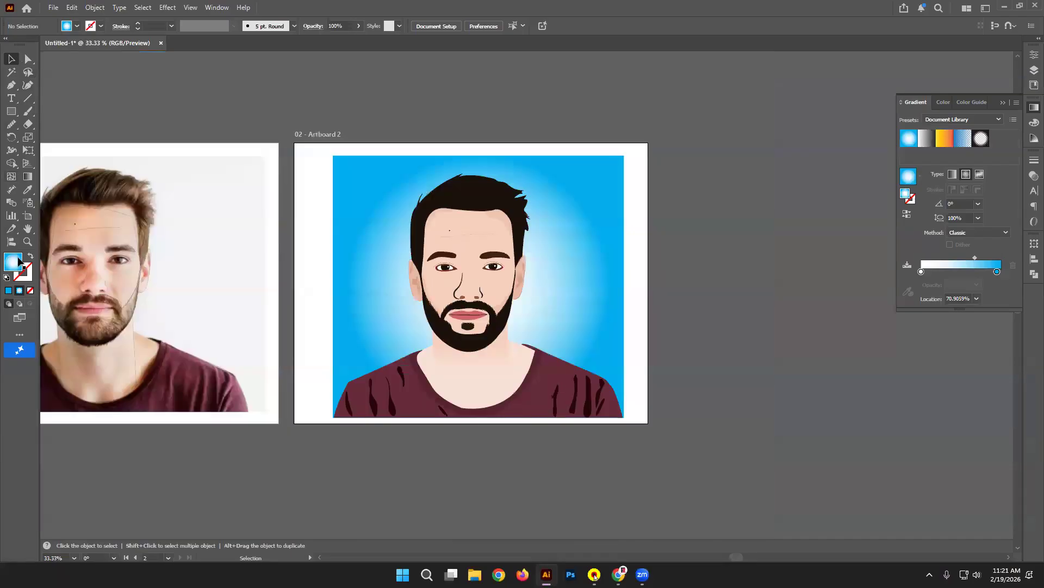
pyautogui.click(28, 215)
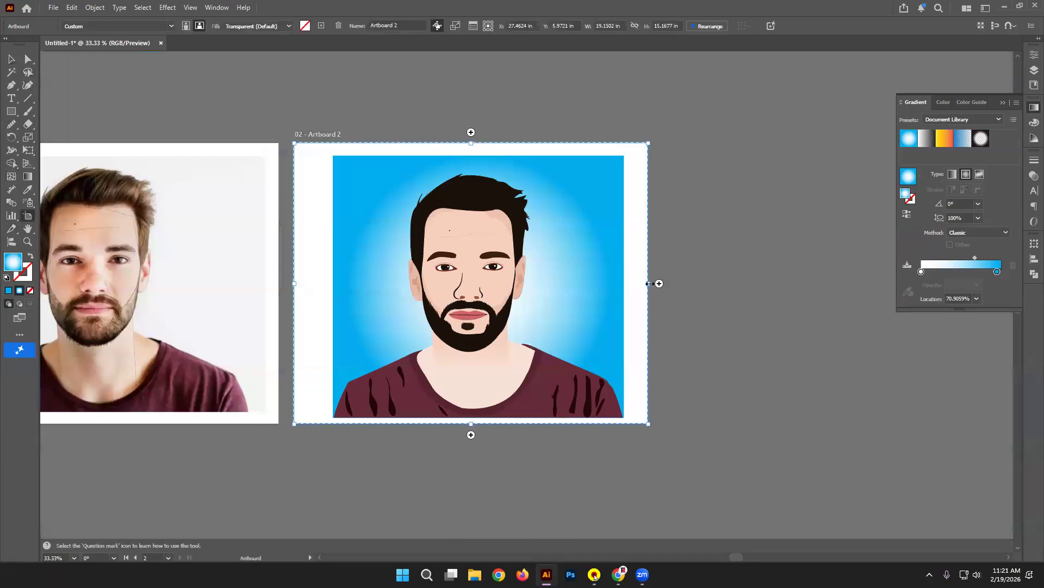
pyautogui.click(658, 283)
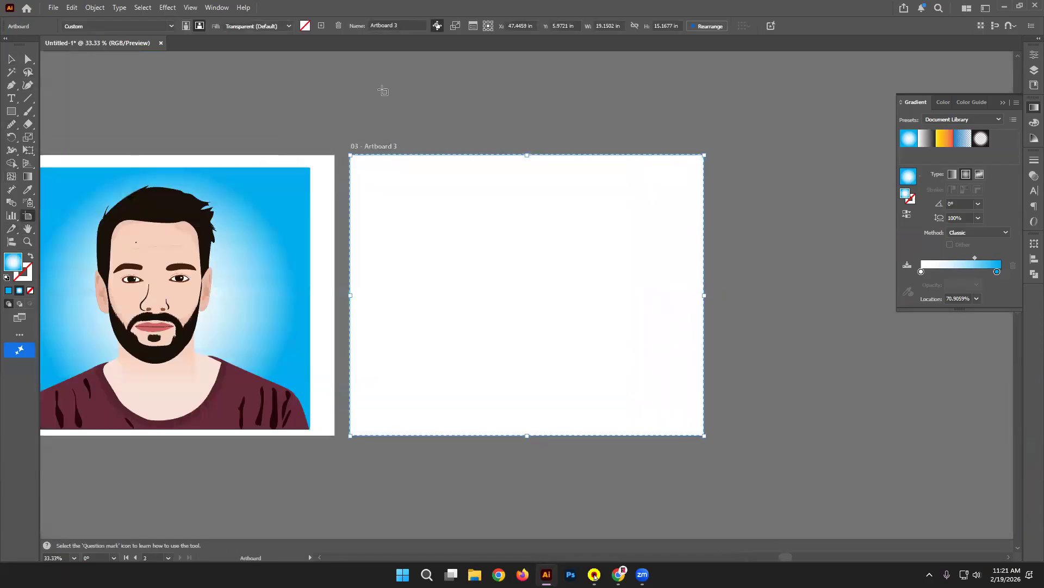
pyautogui.click(304, 26)
pyautogui.click(795, 327)
pyautogui.click(954, 299)
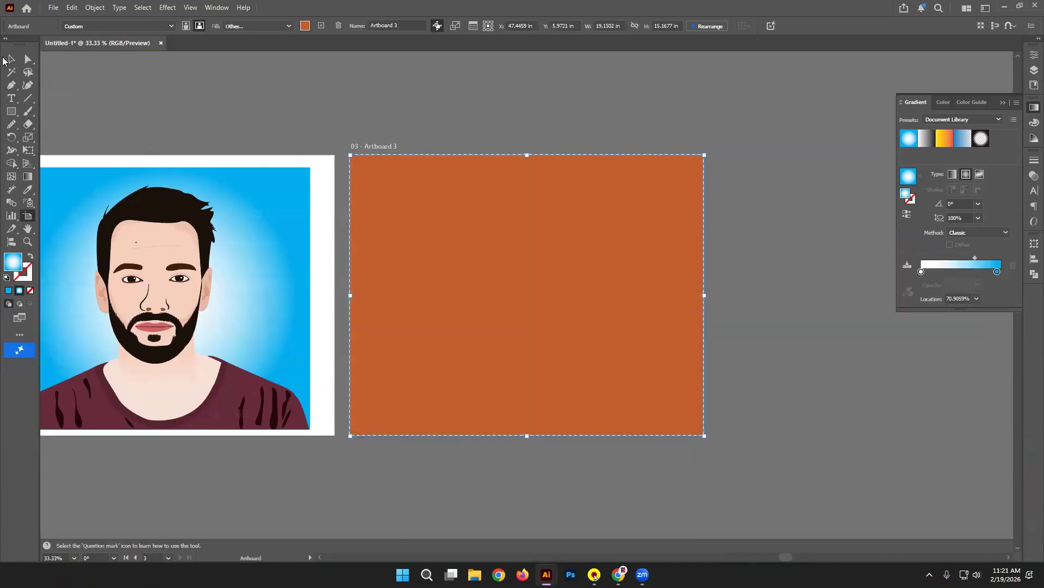
pyautogui.click(9, 59)
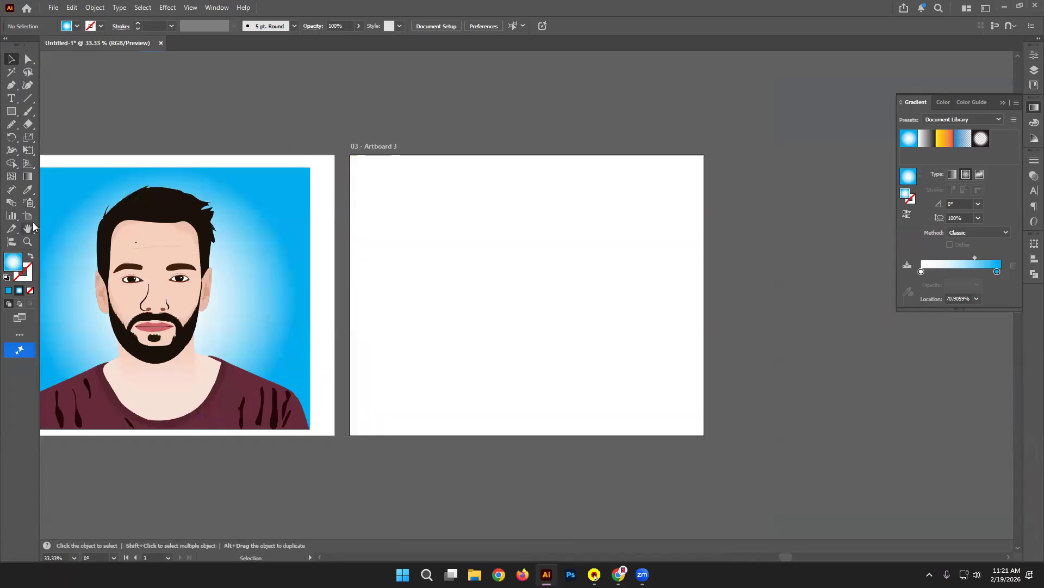
# Step: Change Artboard 3's background colour to pink
pyautogui.click(29, 216)
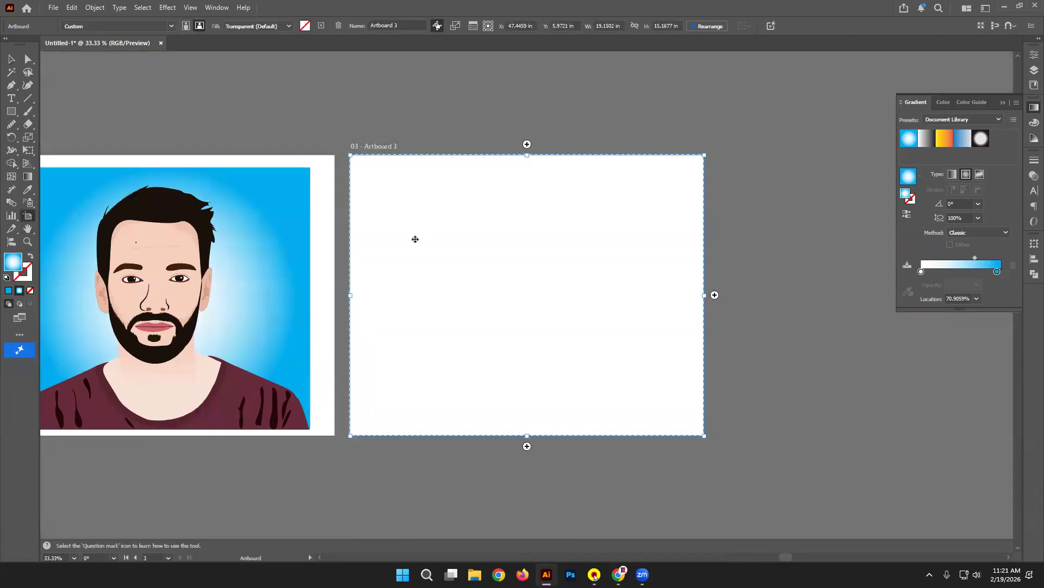
pyautogui.click(304, 26)
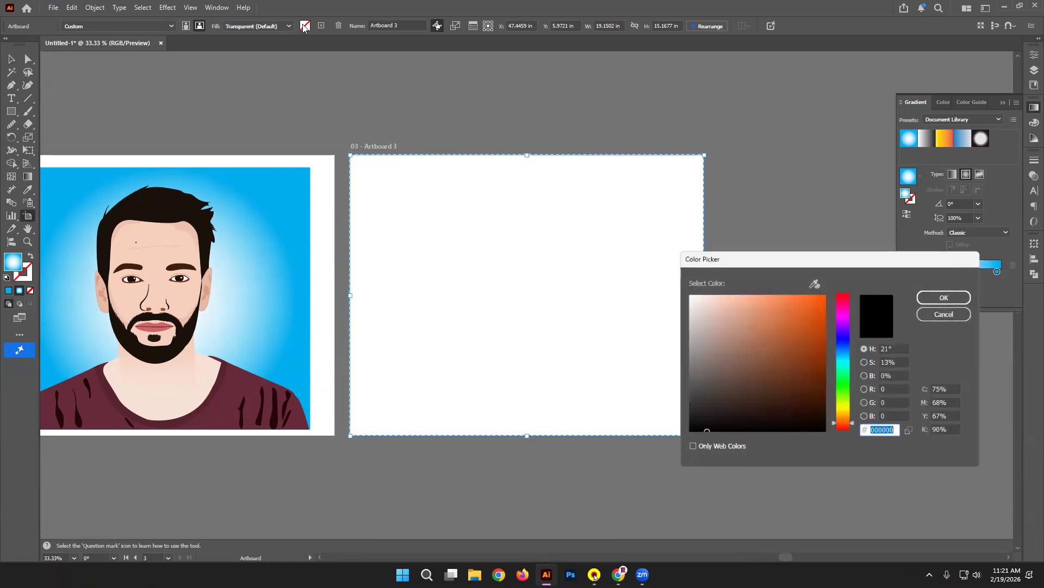
pyautogui.click(847, 309)
pyautogui.click(807, 301)
pyautogui.click(941, 296)
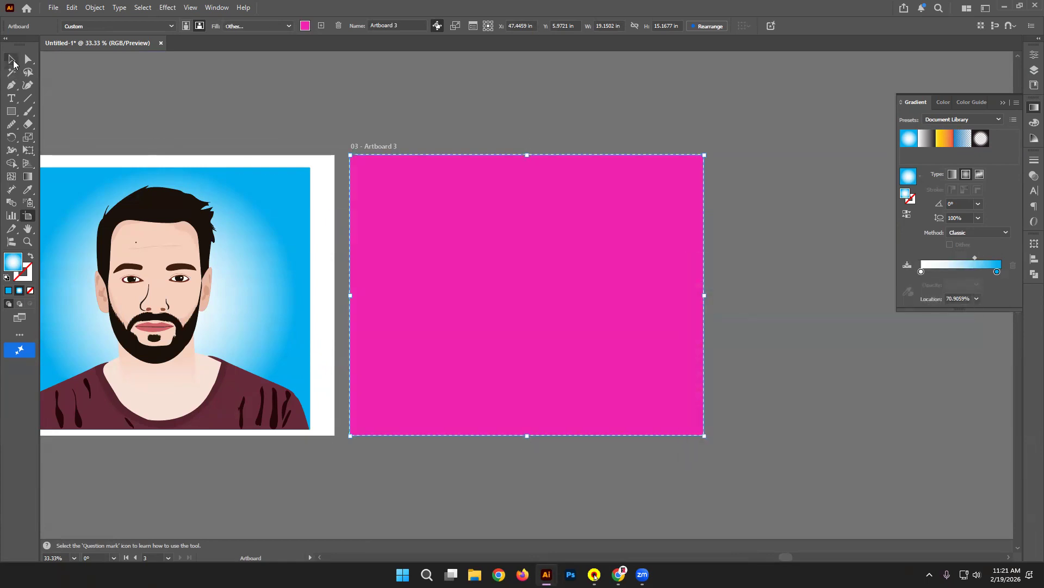
pyautogui.press('v')
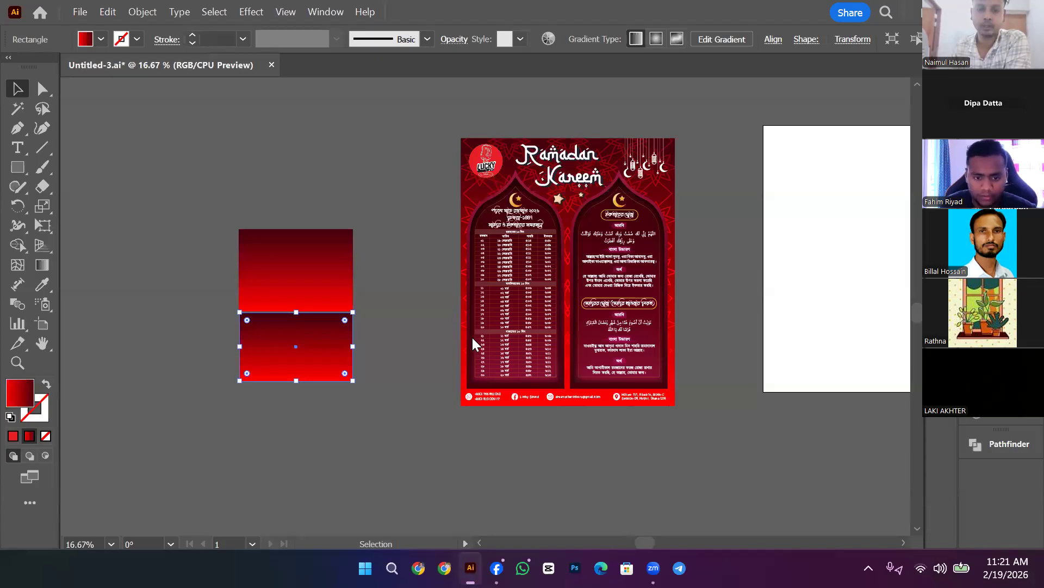
# Step: Move the lower gradient rectangle over the upper one, offset slightly down and right
pyautogui.click(502, 511)
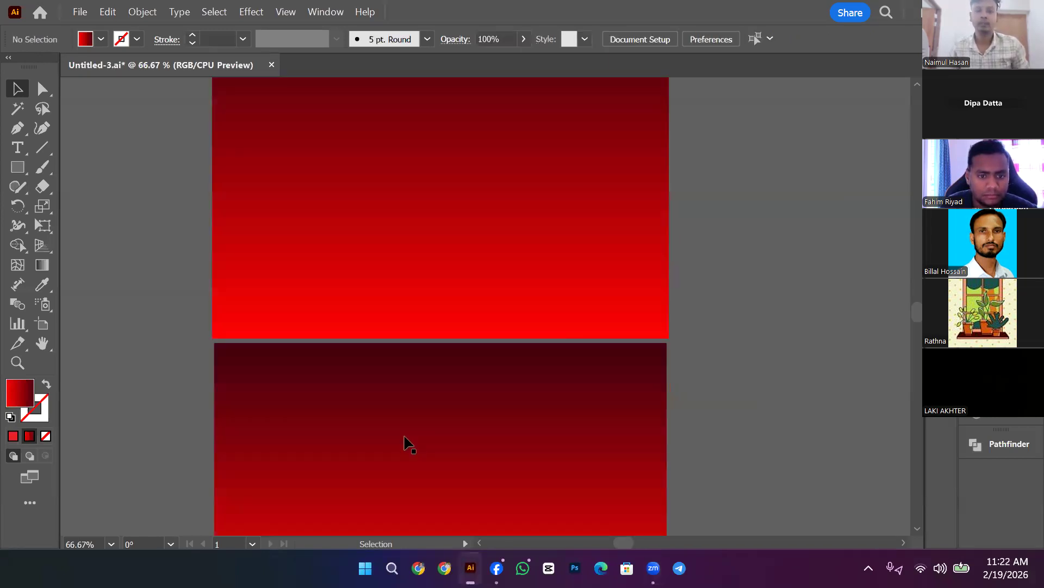
pyautogui.click(403, 436)
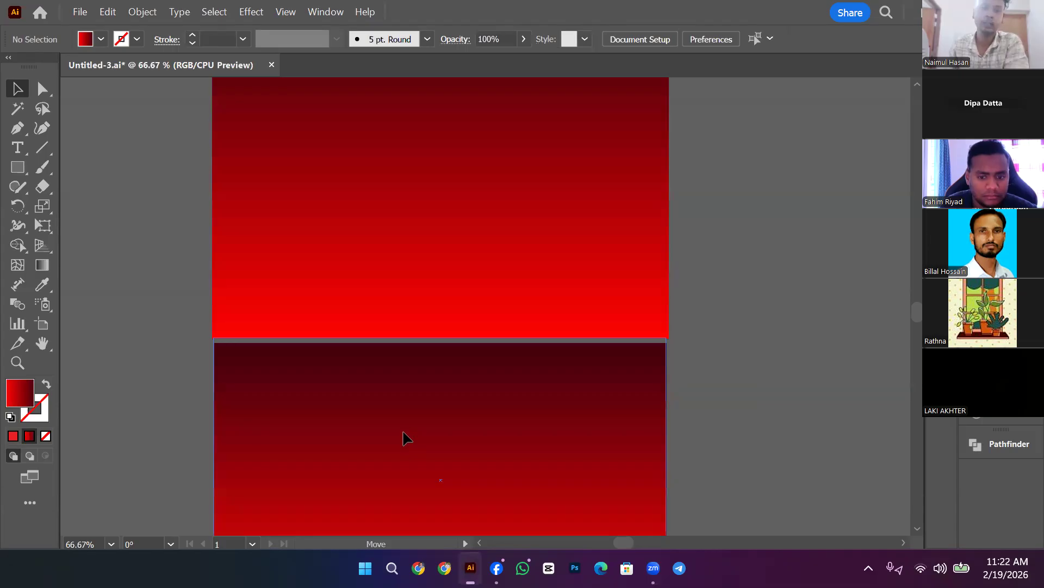
pyautogui.moveTo(399, 433); pyautogui.dragTo(436, 168)
pyautogui.scroll(-1, 670, 410)
pyautogui.scroll(-1, 494, 447)
pyautogui.scroll(5, 434, 238)
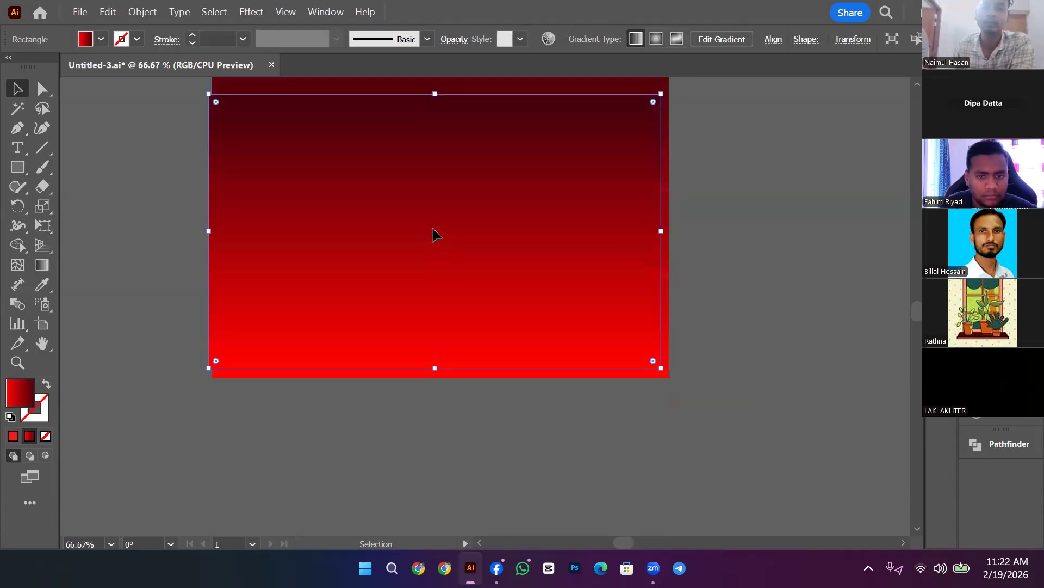
pyautogui.moveTo(433, 233); pyautogui.dragTo(460, 265)
pyautogui.scroll(6, 488, 293)
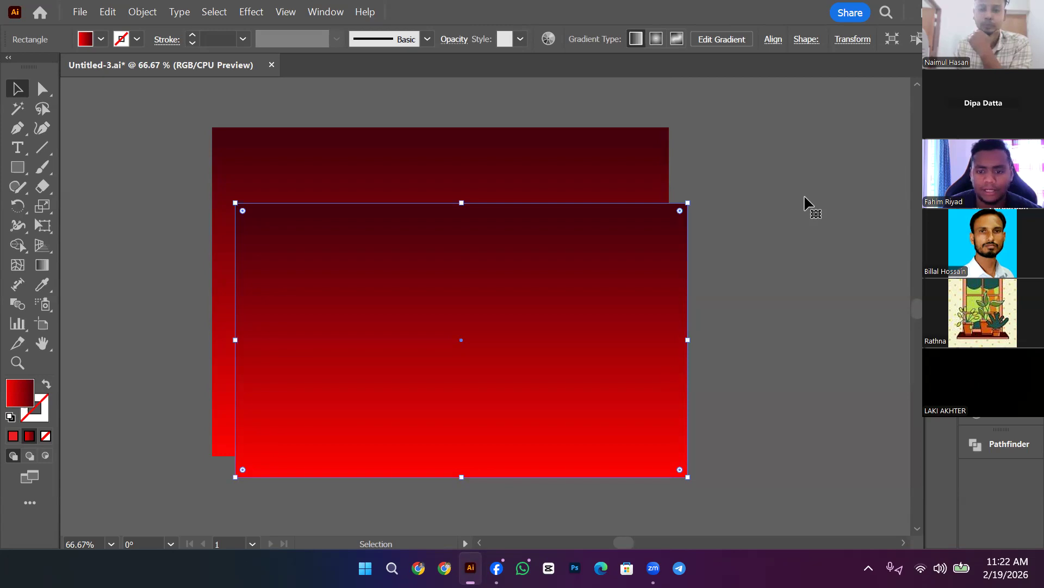
pyautogui.moveTo(496, 568)
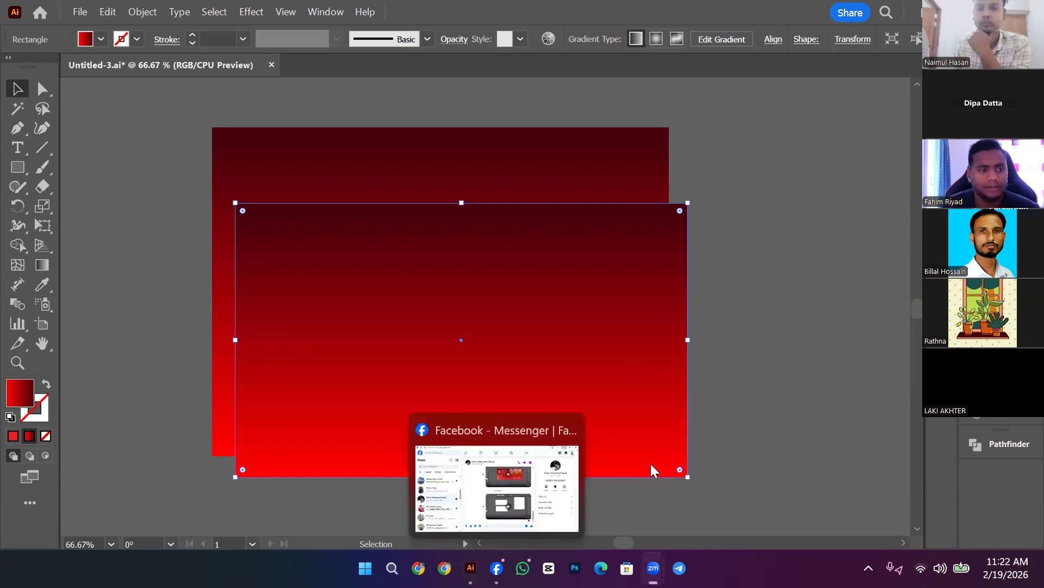
pyautogui.click(82, 12)
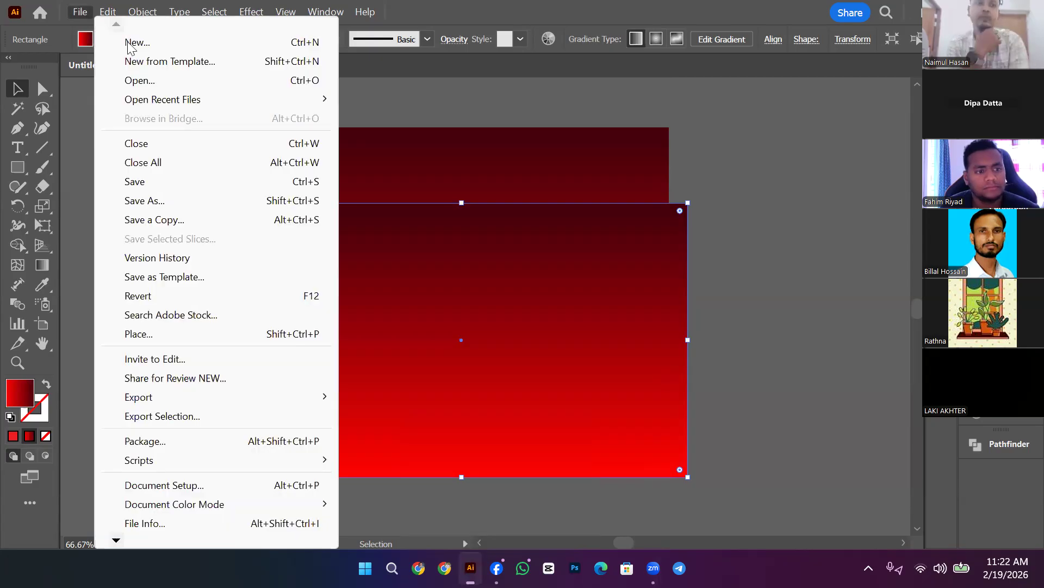
# Step: In a new 1080 × 1350 px document, draw a dark blue square with no outline
pyautogui.click(153, 43)
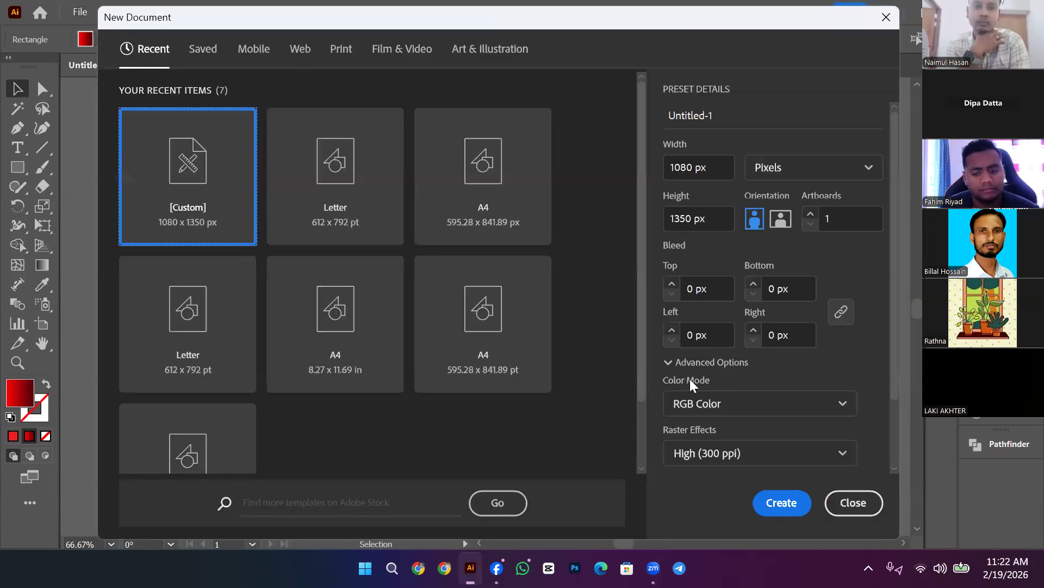
pyautogui.click(780, 506)
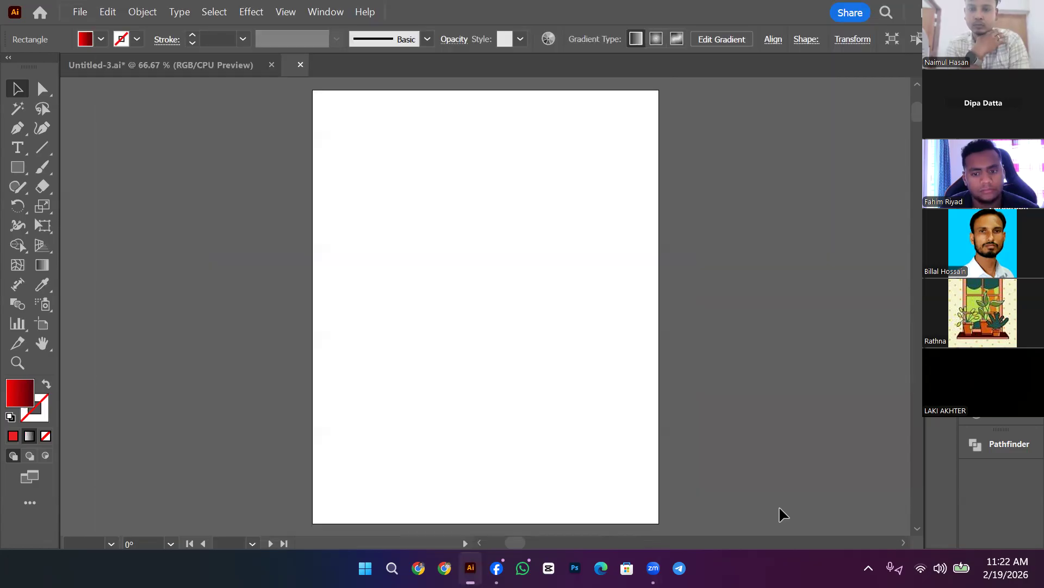
pyautogui.click(19, 170)
pyautogui.moveTo(386, 198); pyautogui.dragTo(555, 367)
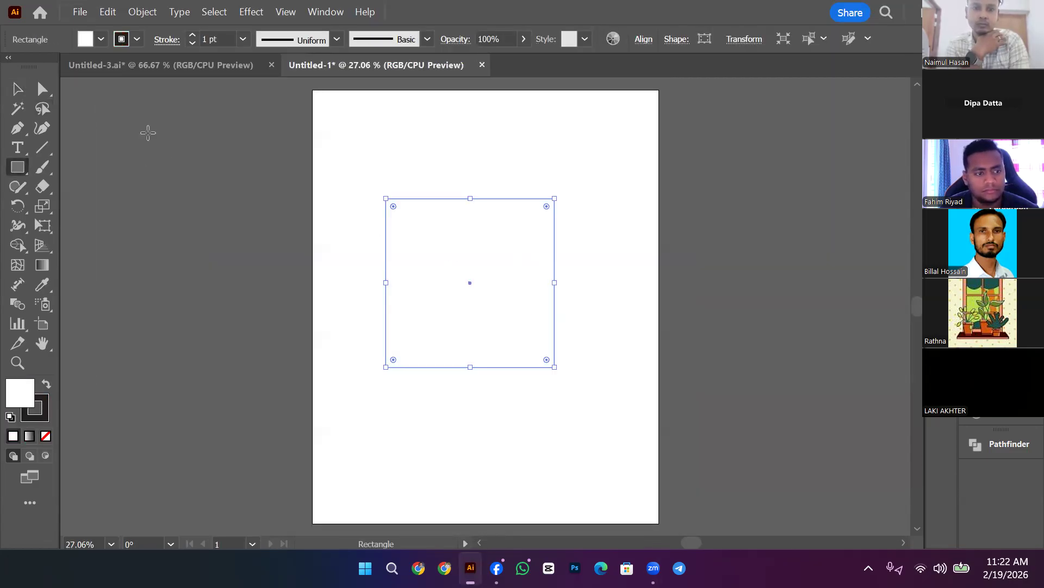
pyautogui.click(101, 39)
pyautogui.click(100, 69)
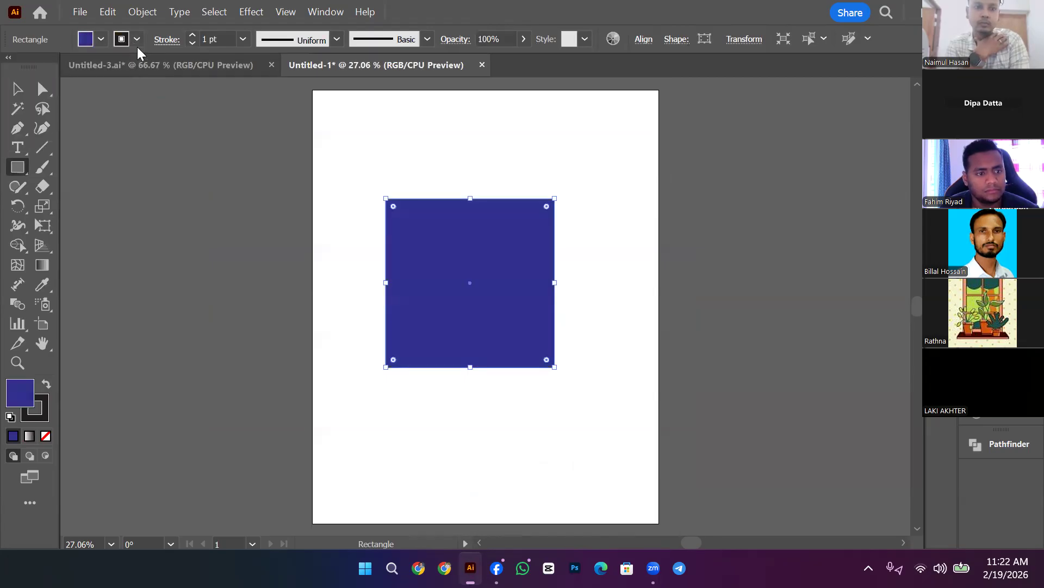
pyautogui.click(138, 39)
pyautogui.click(11, 66)
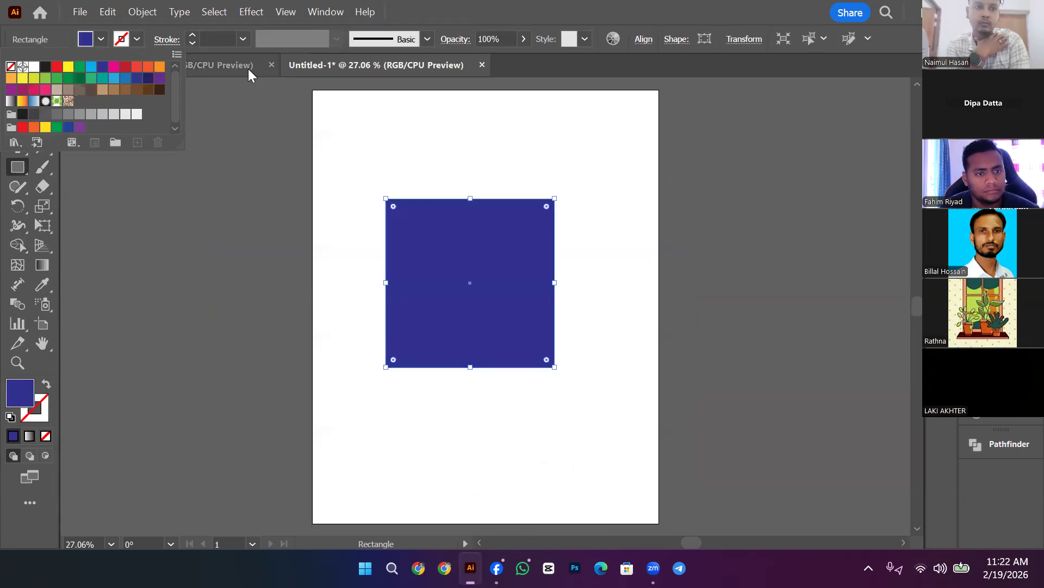
# Step: Duplicate the square to the lower right in dark green, then copy it beside the blue square
pyautogui.click(15, 90)
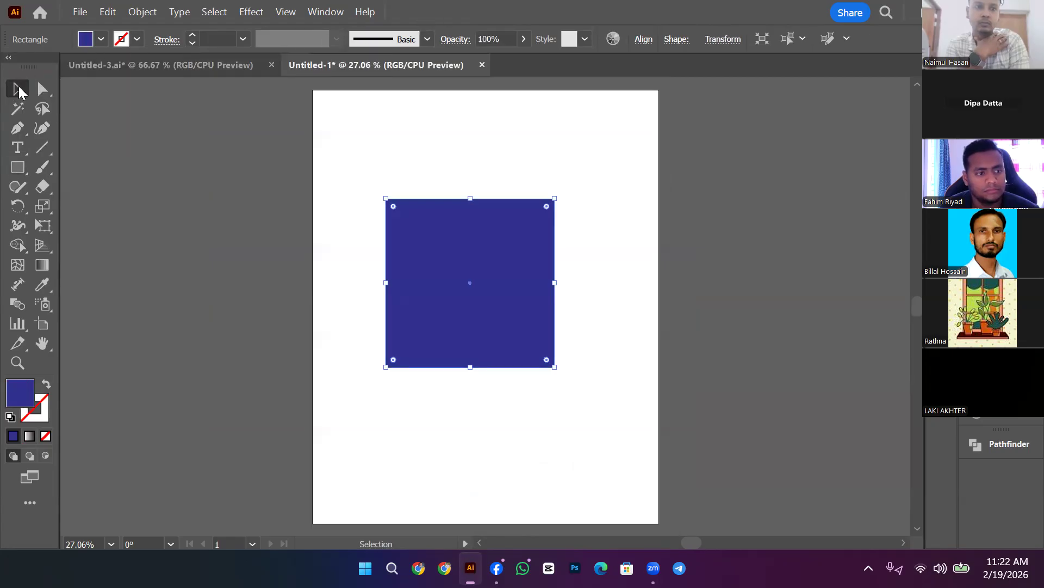
pyautogui.moveTo(483, 240); pyautogui.dragTo(809, 378)
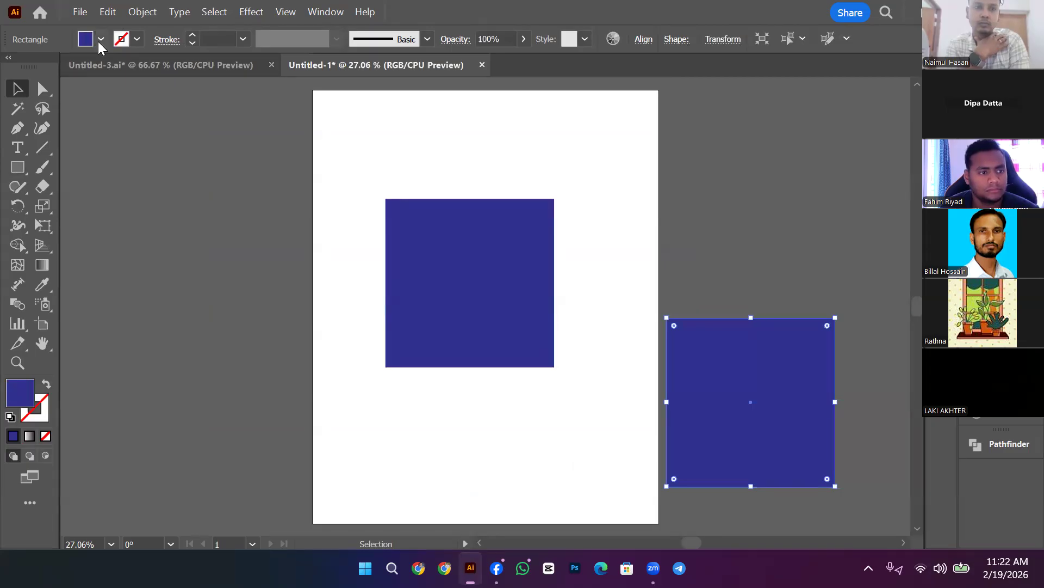
pyautogui.click(100, 39)
pyautogui.click(80, 80)
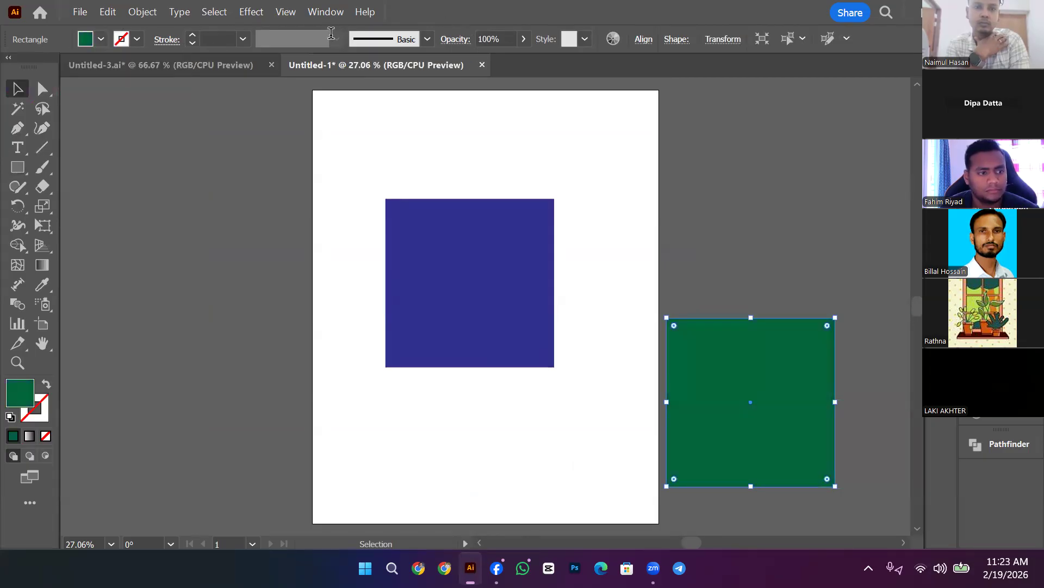
pyautogui.click(374, 400)
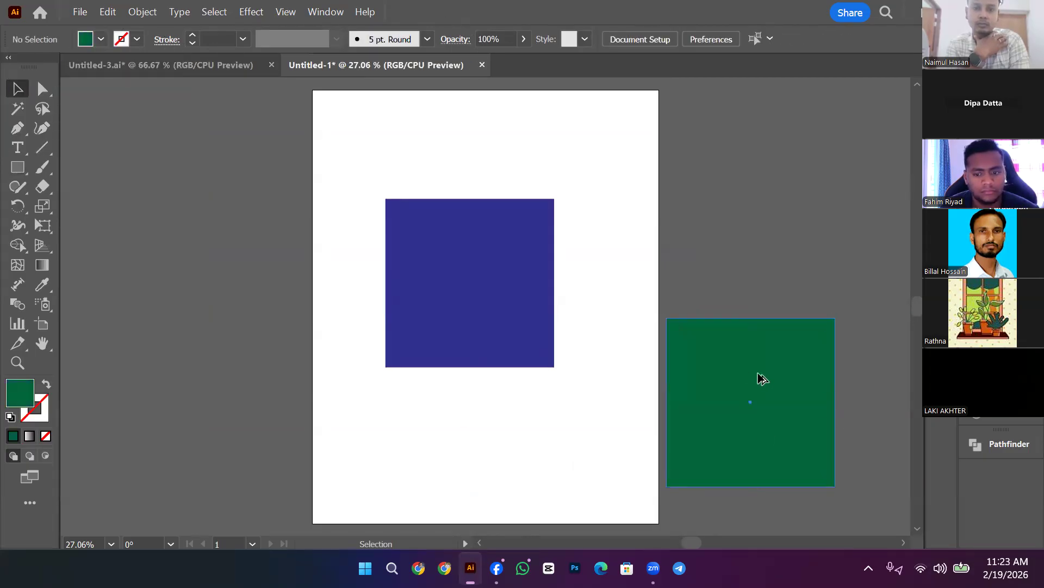
pyautogui.click(753, 375)
pyautogui.moveTo(753, 375); pyautogui.dragTo(642, 262)
pyautogui.click(594, 162)
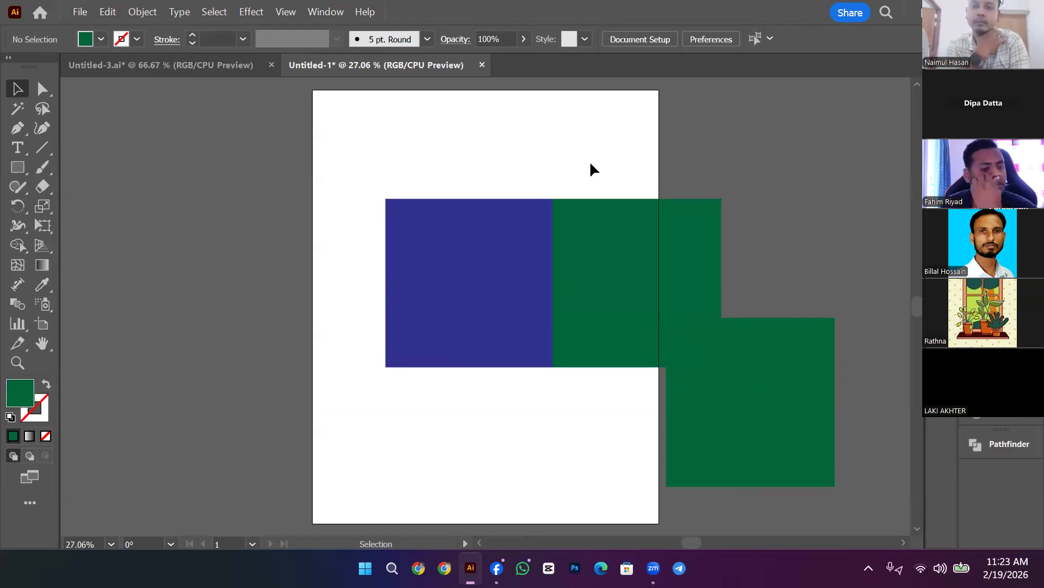
# Step: Switch the artwork to Outline view, then back to Preview
pyautogui.click(286, 12)
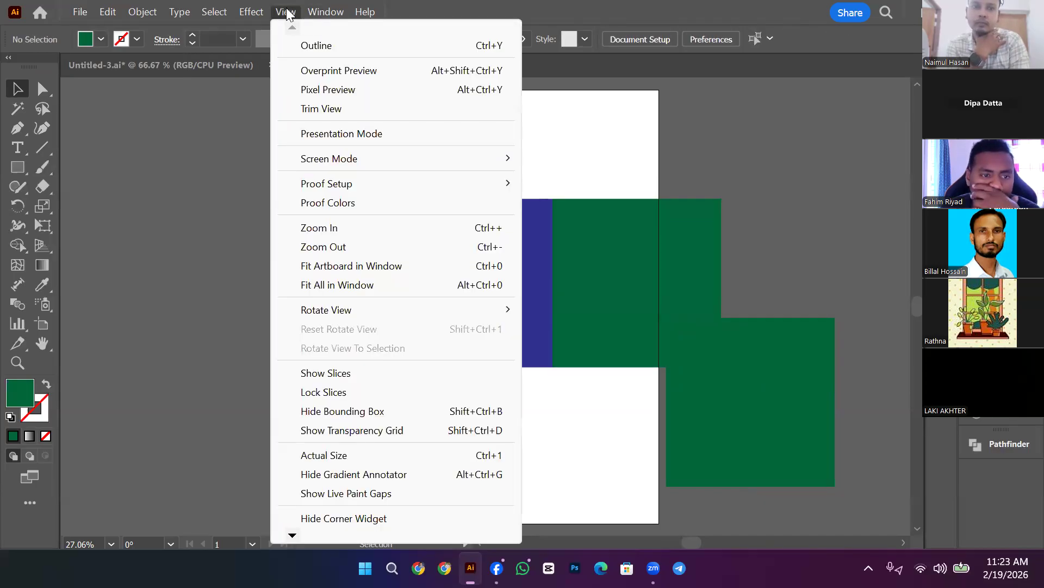
pyautogui.moveTo(326, 12)
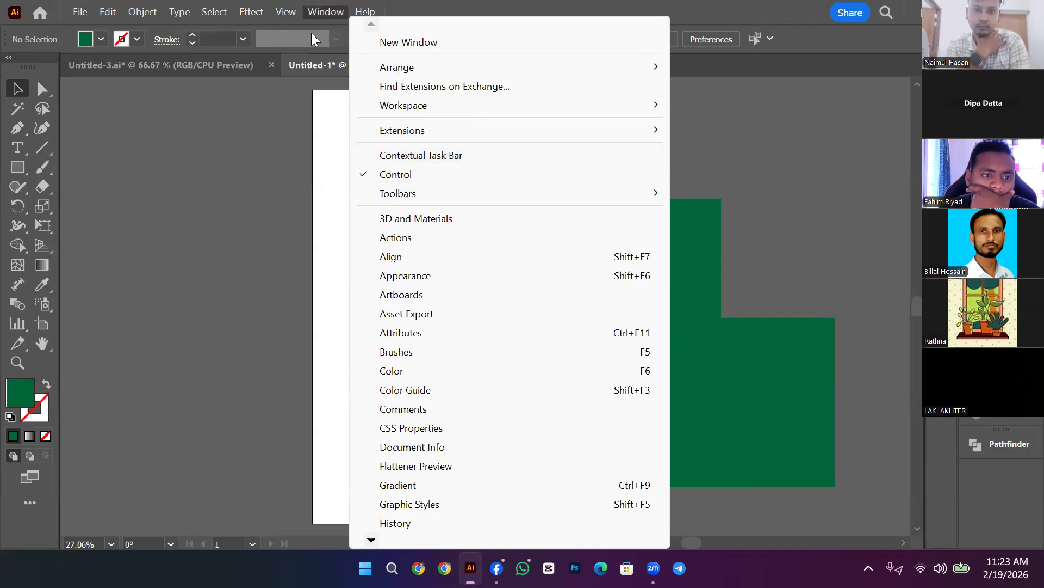
pyautogui.moveTo(276, 10)
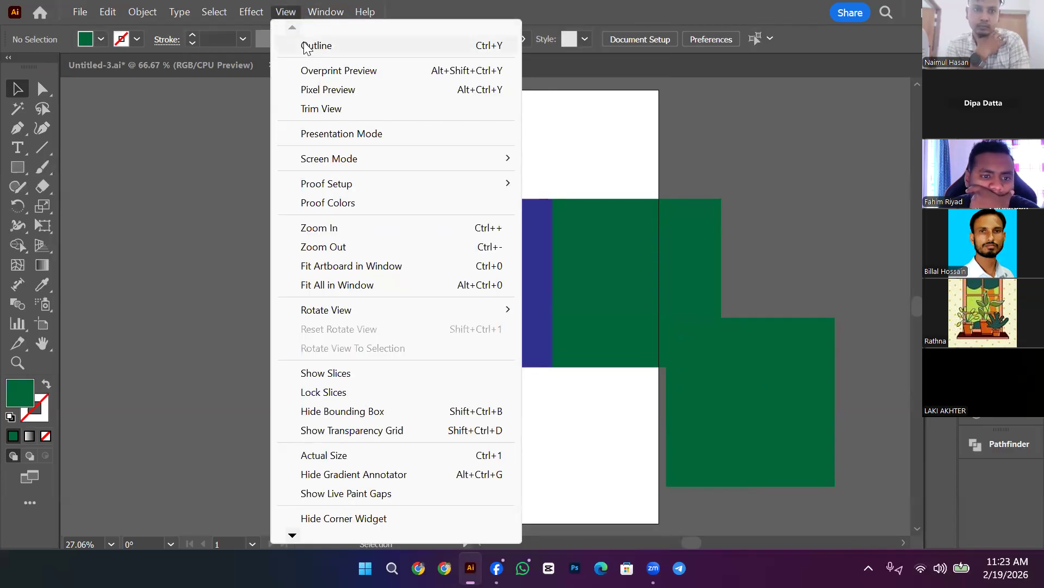
pyautogui.click(309, 46)
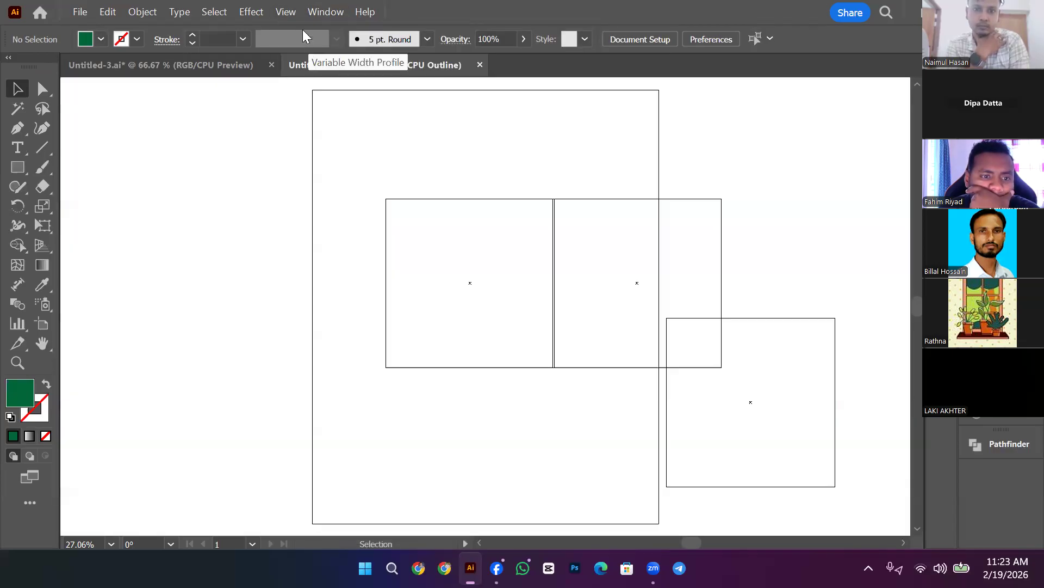
pyautogui.click(288, 12)
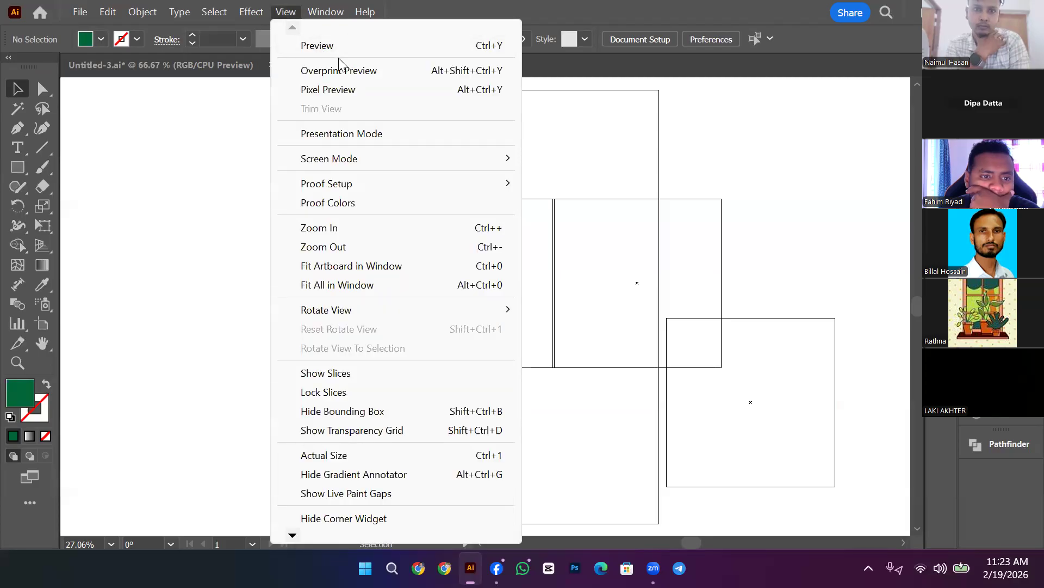
pyautogui.click(359, 48)
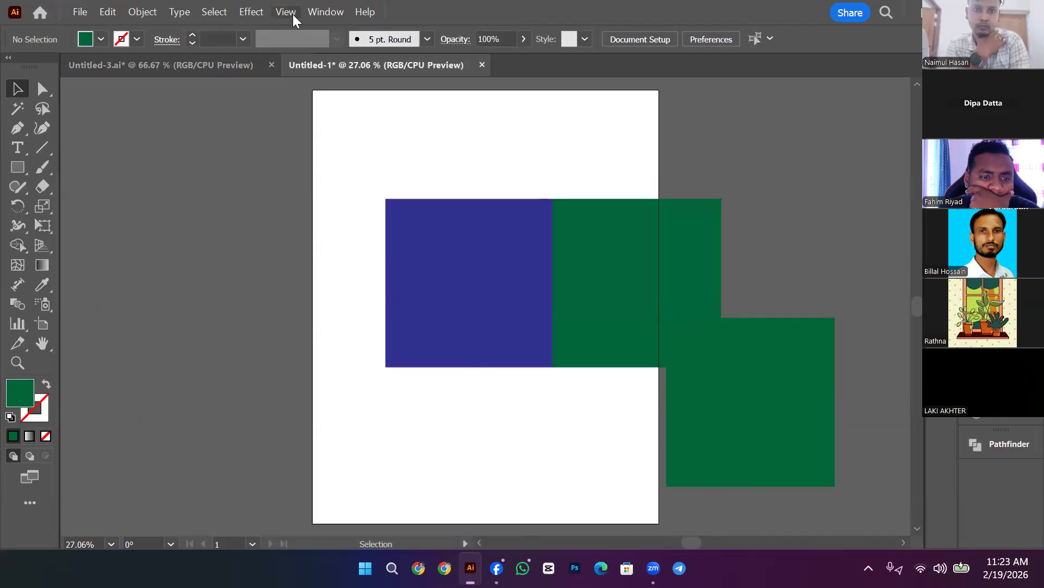
# Step: With Pixel Preview on, copy the lower green square to the upper right, then turn Pixel Preview off
pyautogui.click(293, 14)
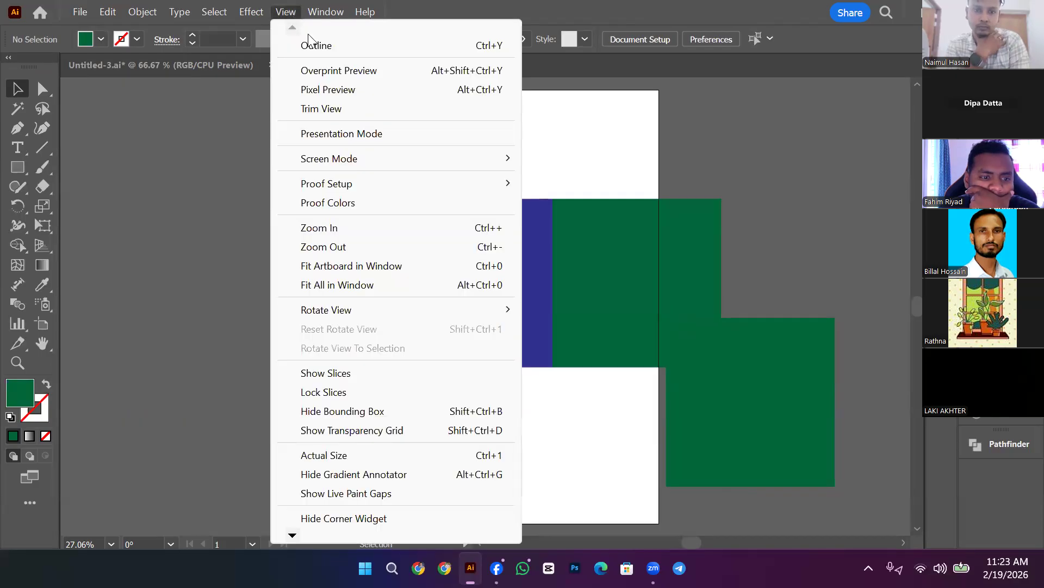
pyautogui.click(359, 92)
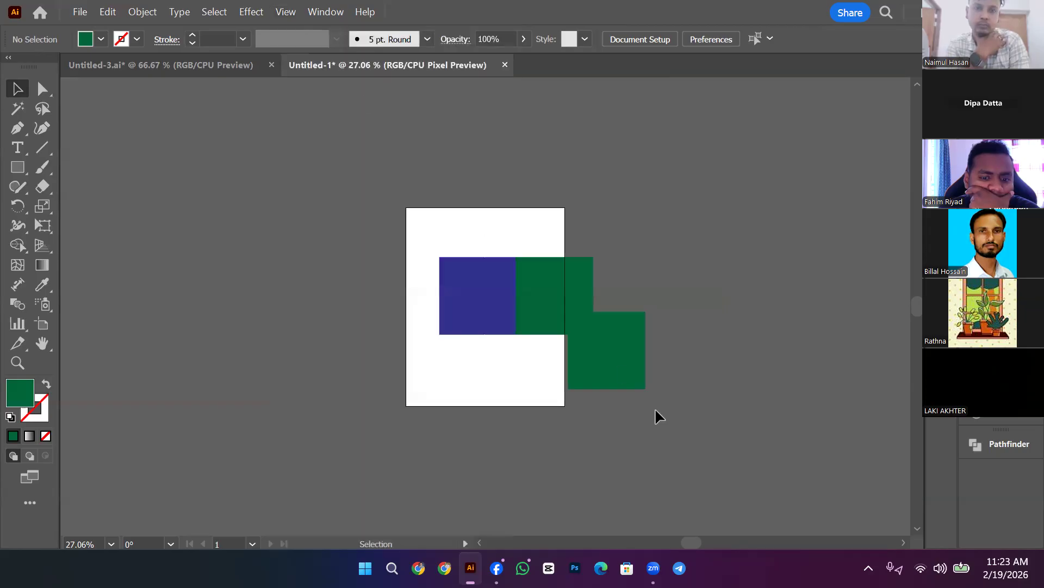
pyautogui.moveTo(606, 357); pyautogui.dragTo(622, 286)
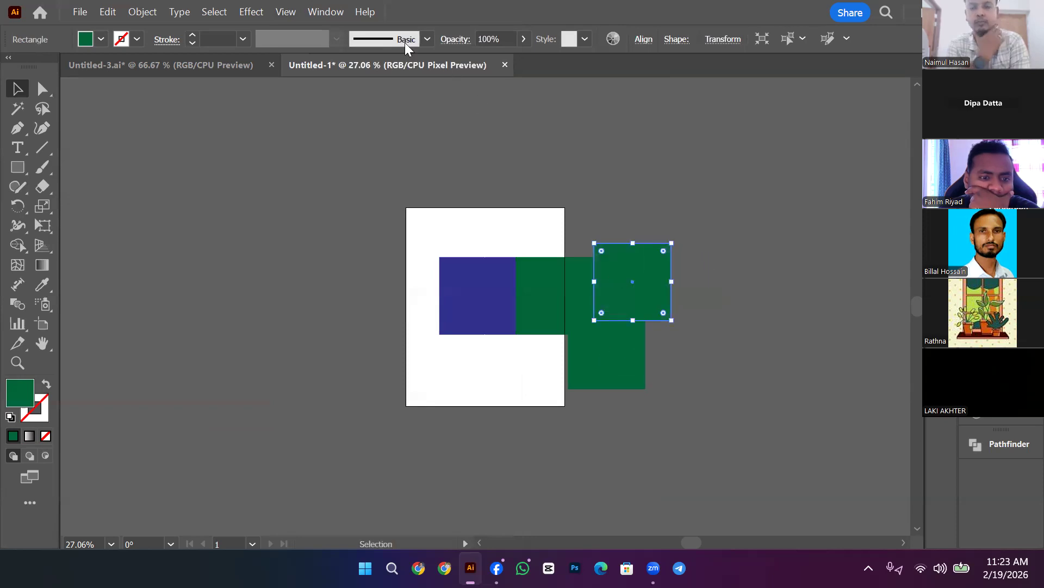
pyautogui.click(290, 11)
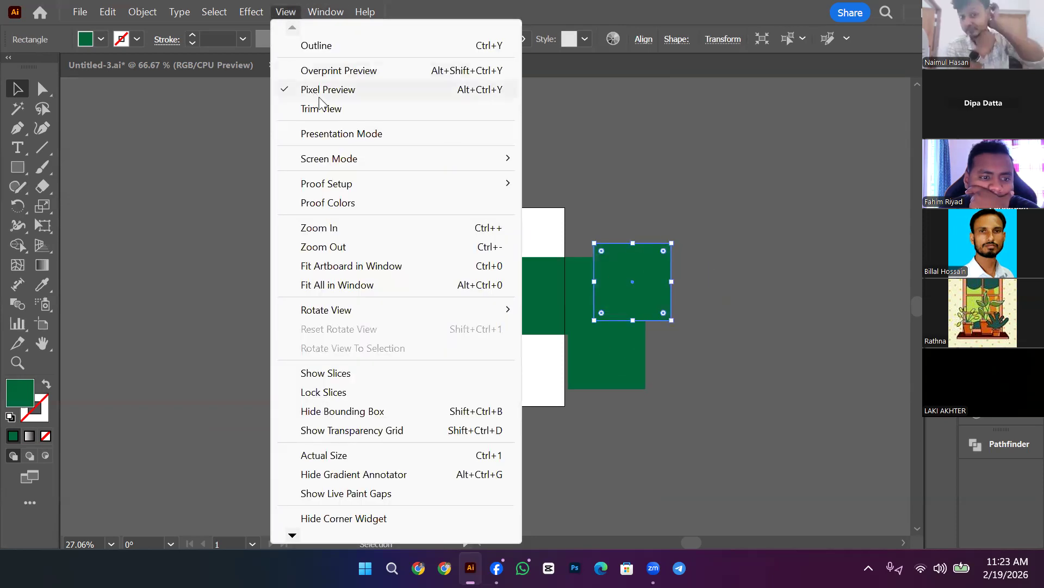
pyautogui.click(285, 16)
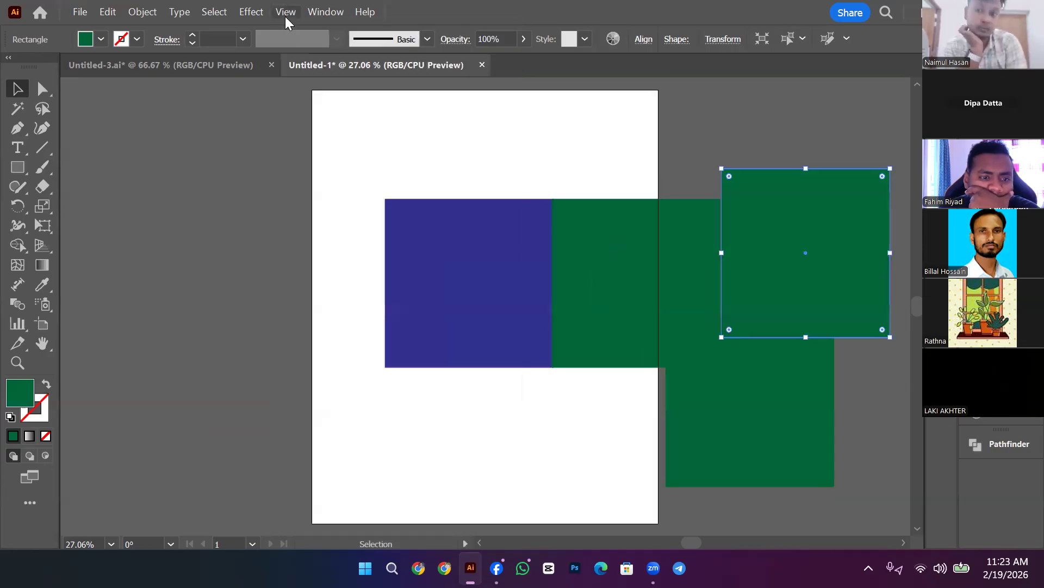
pyautogui.click(285, 13)
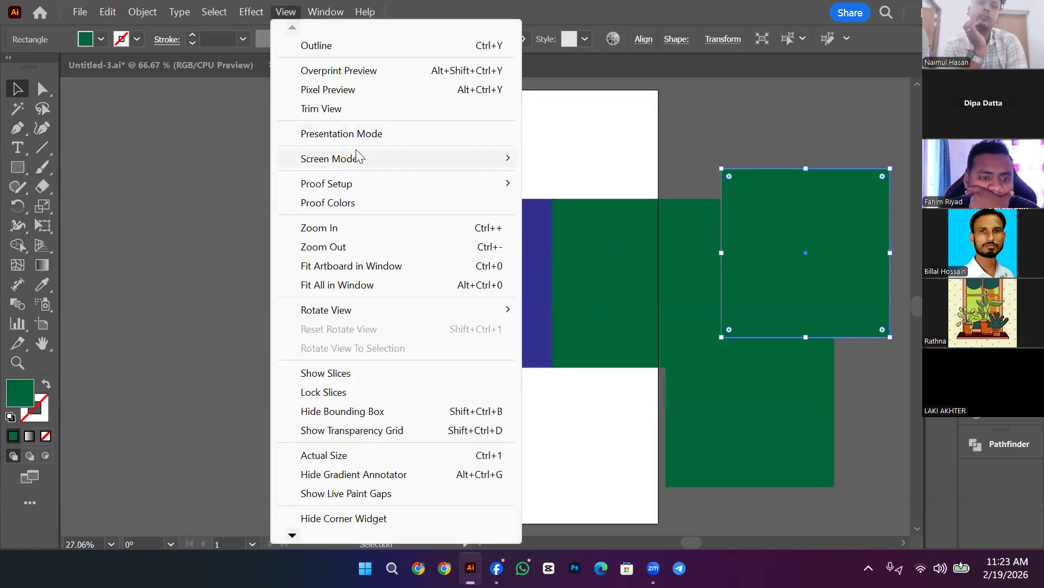
pyautogui.moveTo(358, 158)
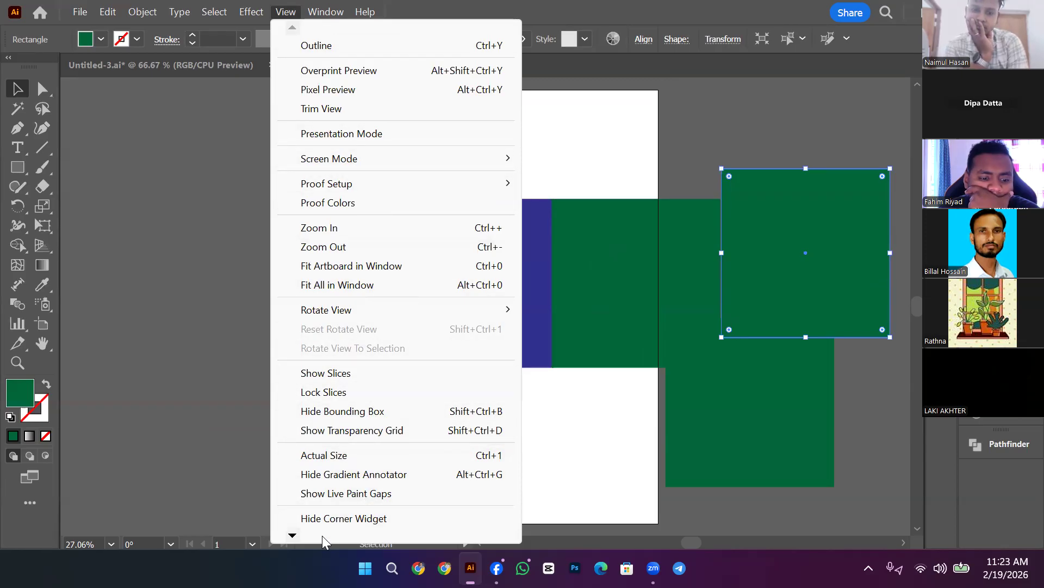
pyautogui.scroll(-1, 322, 535)
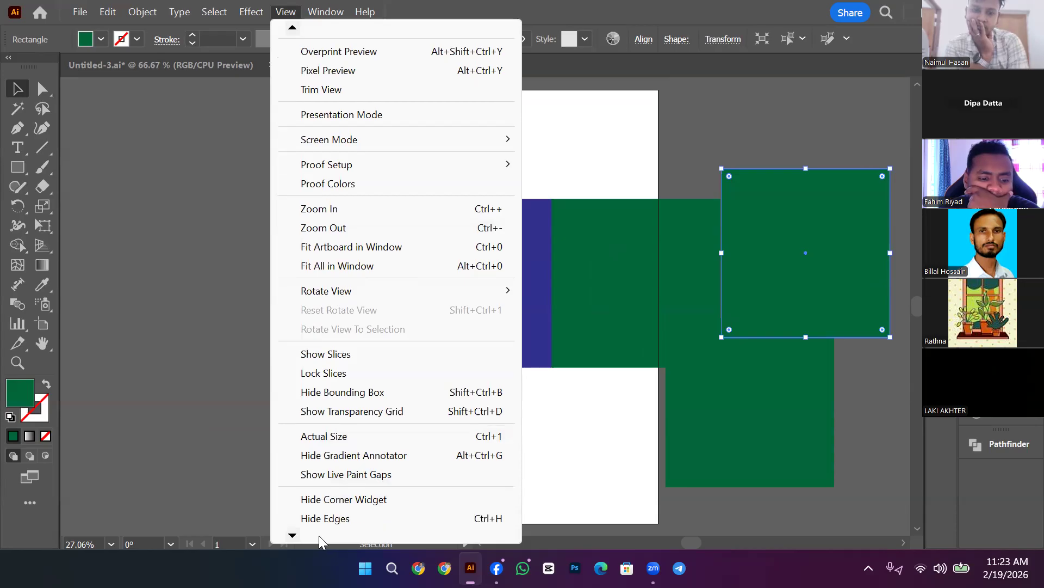
pyautogui.click(340, 468)
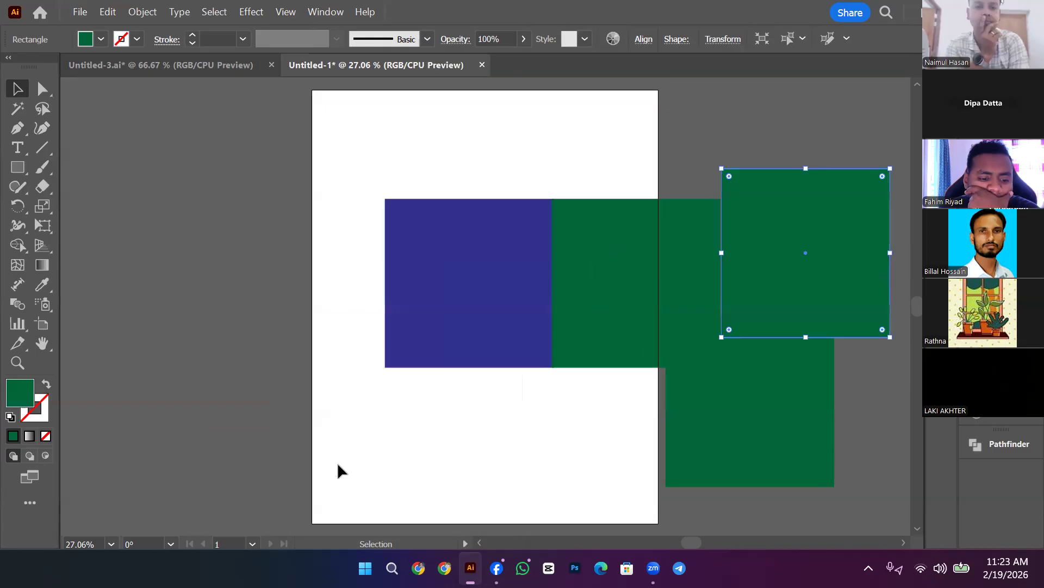
# Step: Copy a green square to the left of the blue square, overhanging the artboard's left edge
pyautogui.click(338, 420)
pyautogui.moveTo(478, 276); pyautogui.dragTo(308, 277)
pyautogui.click(424, 181)
pyautogui.moveTo(423, 180); pyautogui.dragTo(593, 248)
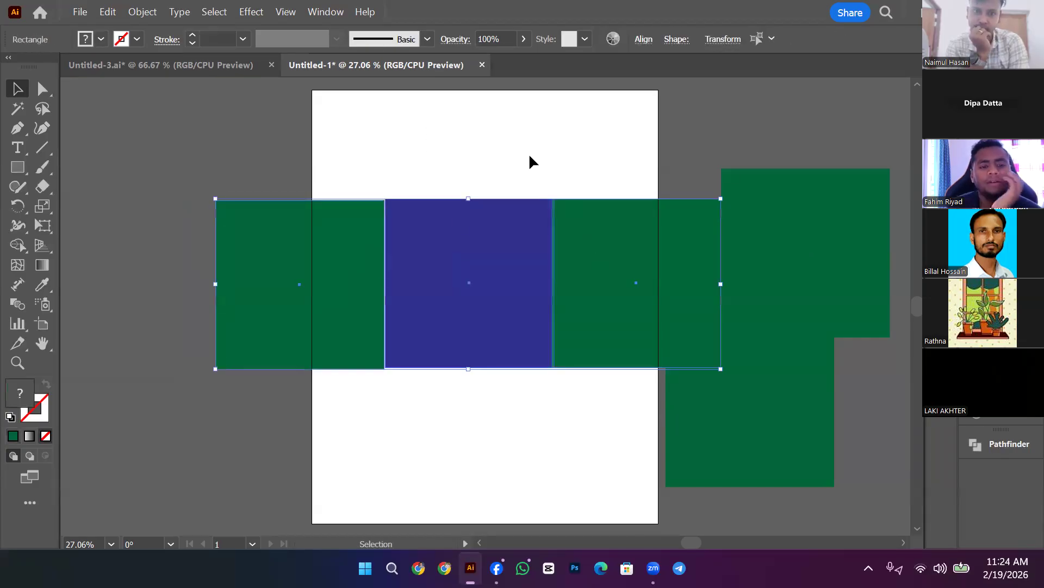
pyautogui.click(557, 109)
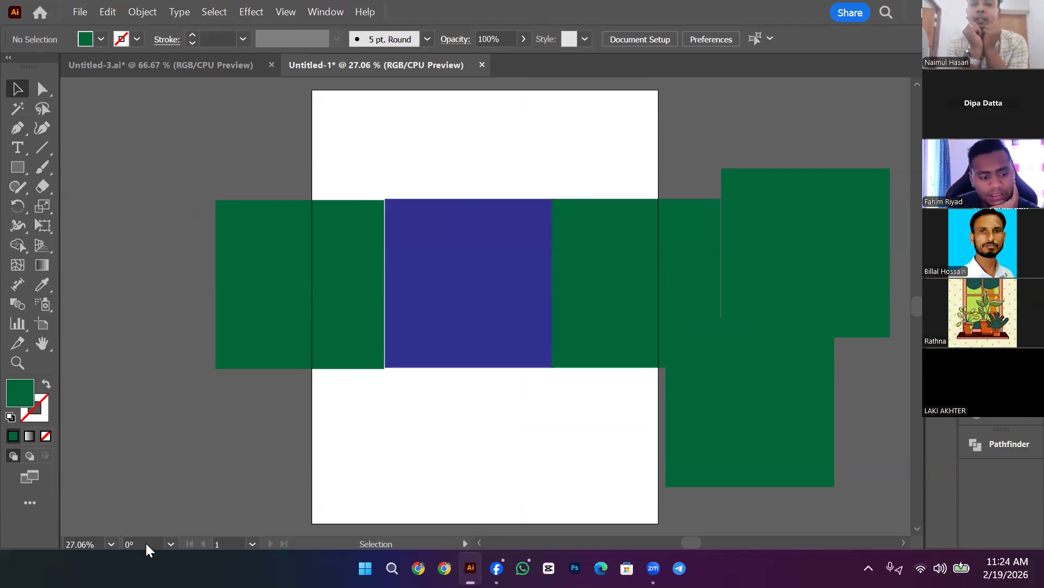
pyautogui.click(171, 545)
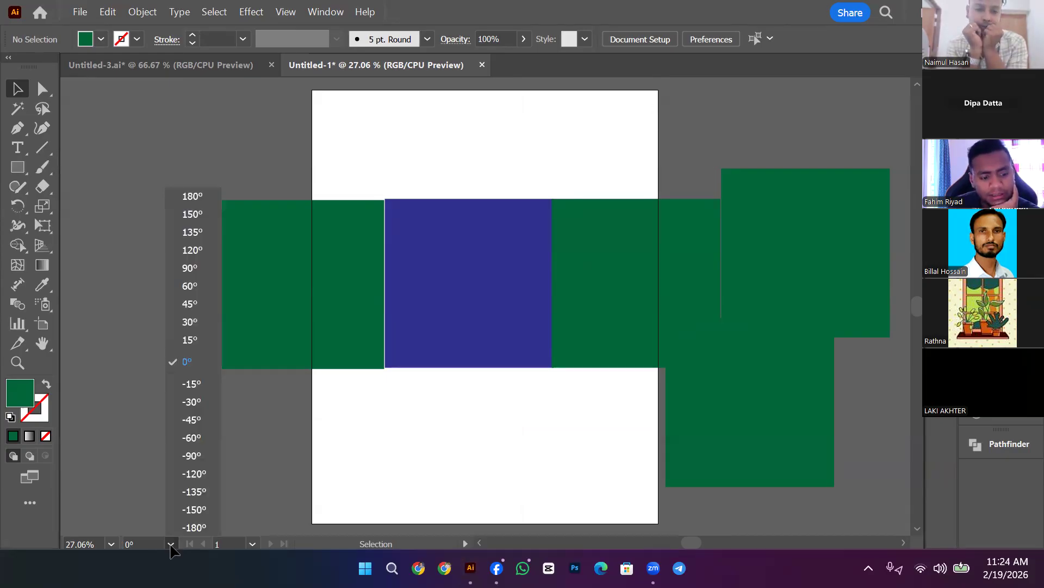
pyautogui.click(179, 438)
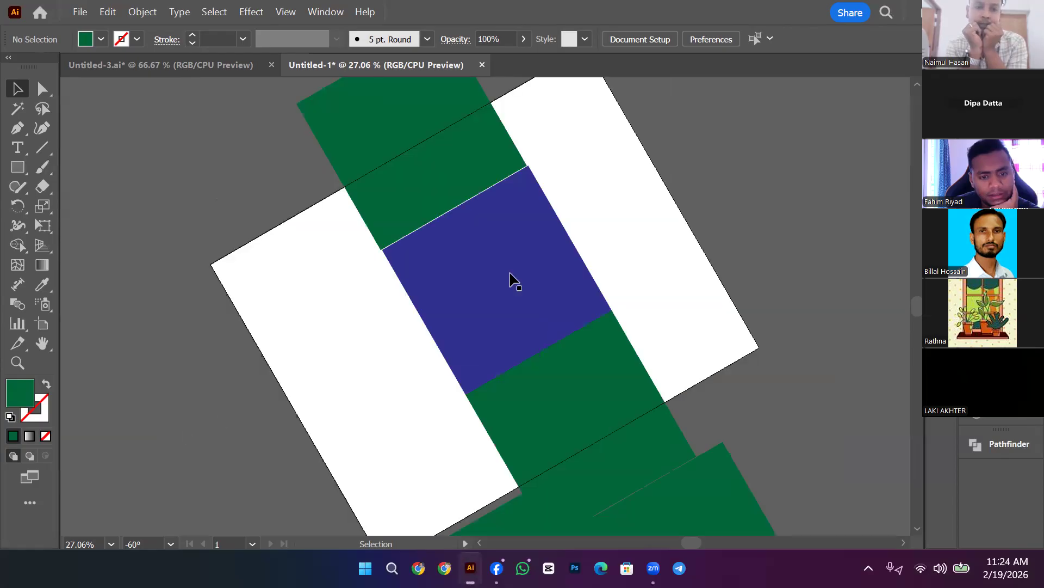
pyautogui.click(170, 546)
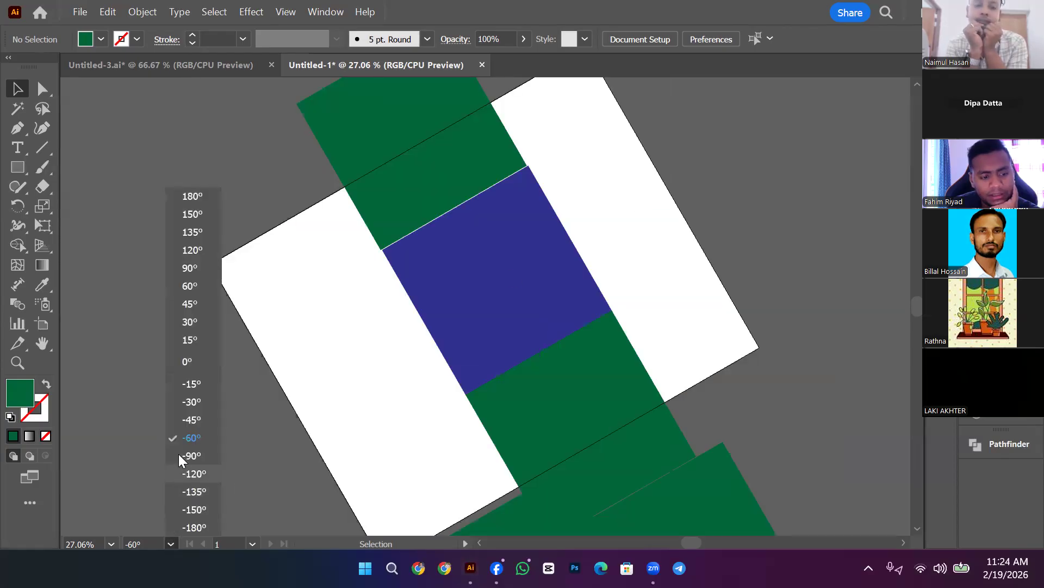
pyautogui.click(196, 362)
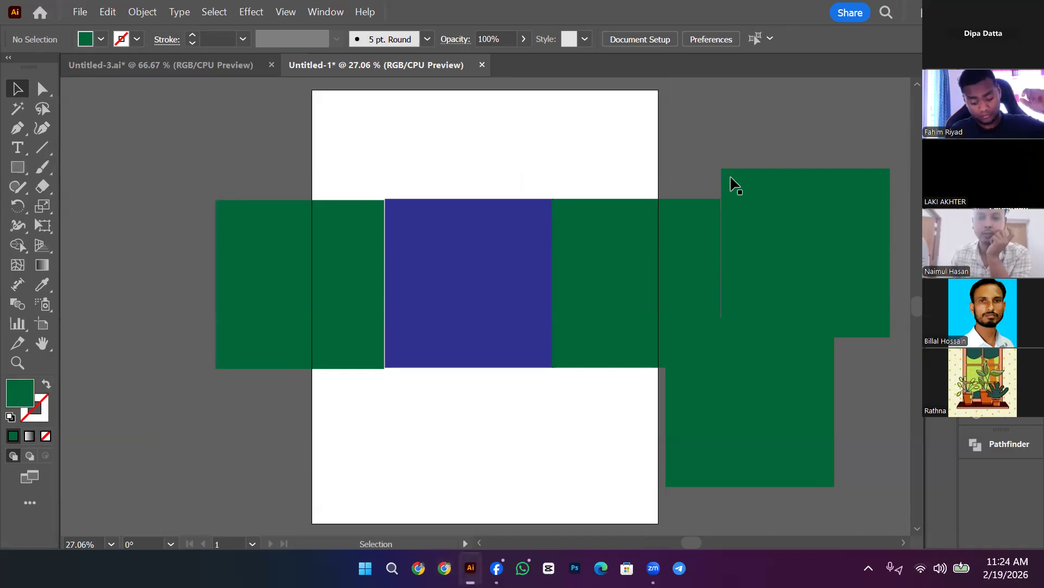
# Step: Watch the Sunday discount voucher video full-screen in the Messenger chat, then return to Illustrator
pyautogui.click(496, 568)
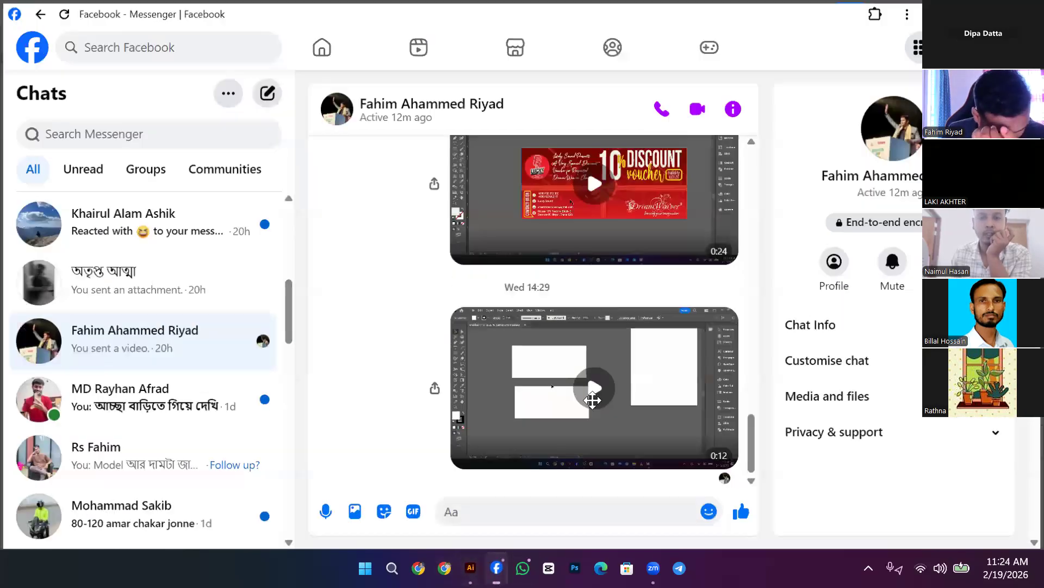
pyautogui.scroll(4, 594, 404)
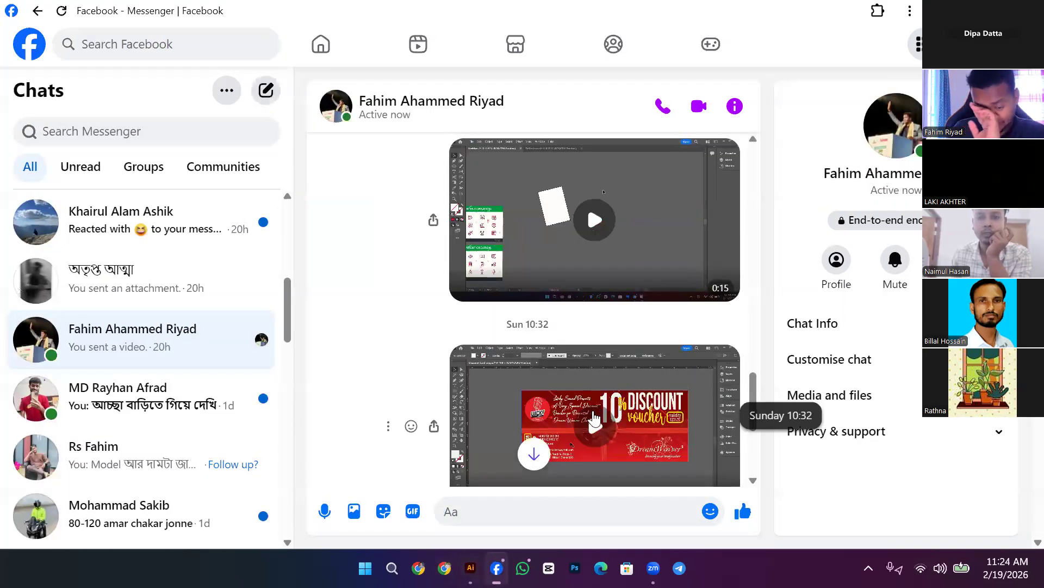
pyautogui.click(594, 419)
pyautogui.scroll(-3, 594, 419)
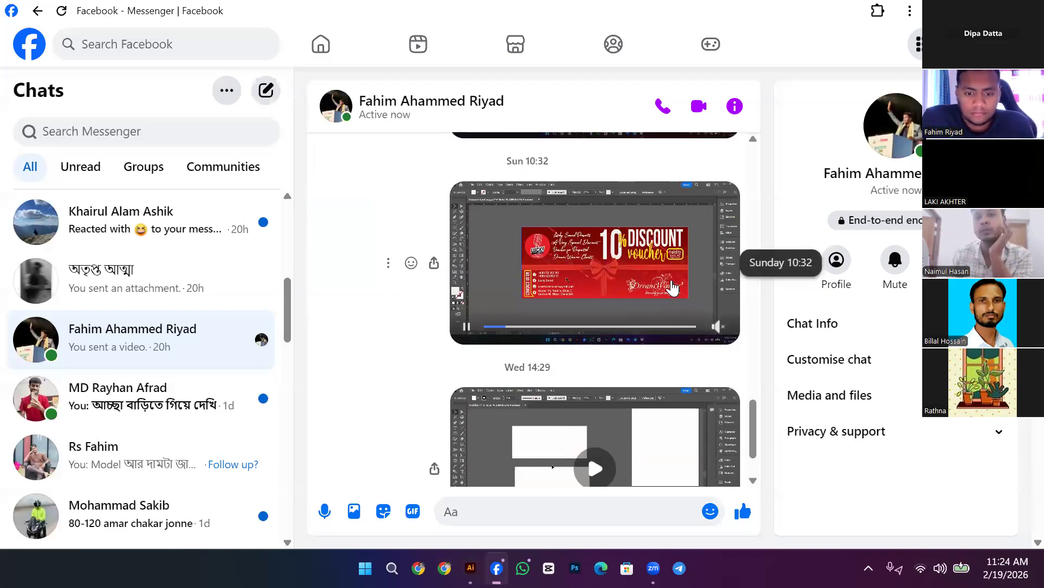
pyautogui.click(673, 288)
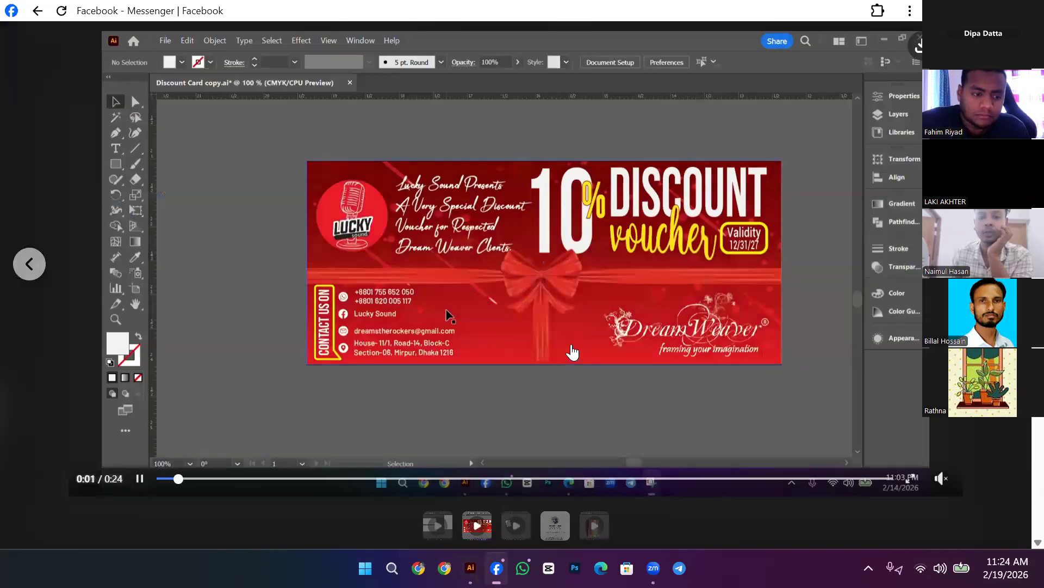
pyautogui.click(488, 476)
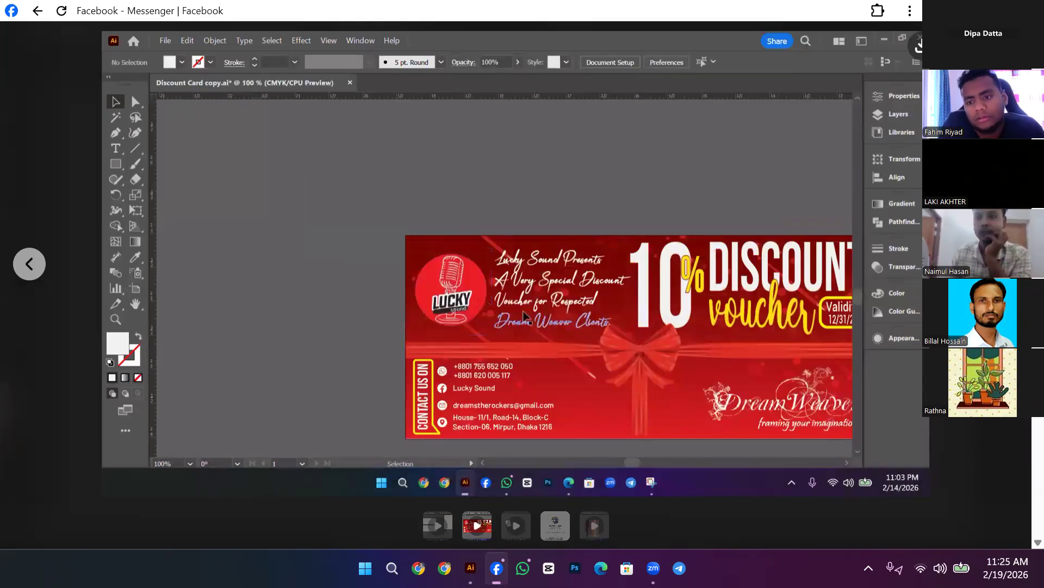
pyautogui.press('Escape')
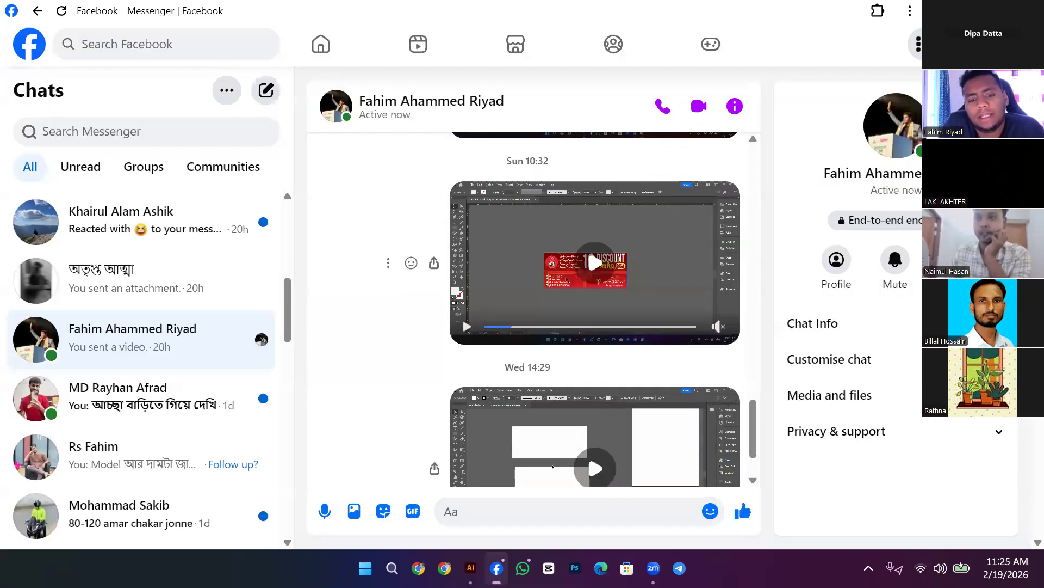
pyautogui.hotkey('alt', 'Tab')
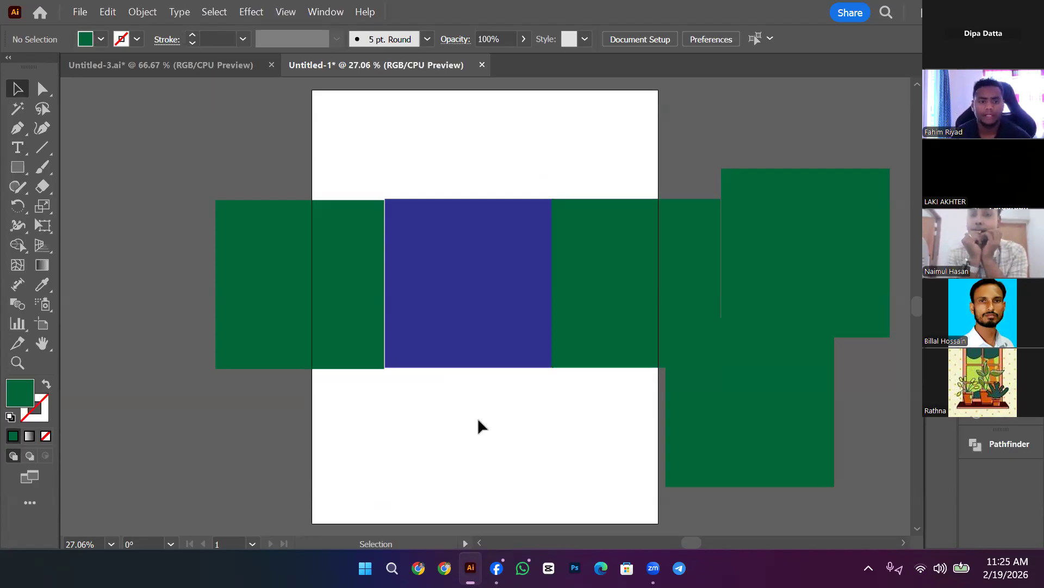
# Step: In Untitled-3.ai, delete the stray red gradient rectangle using Outline view, then return to Preview
pyautogui.click(212, 69)
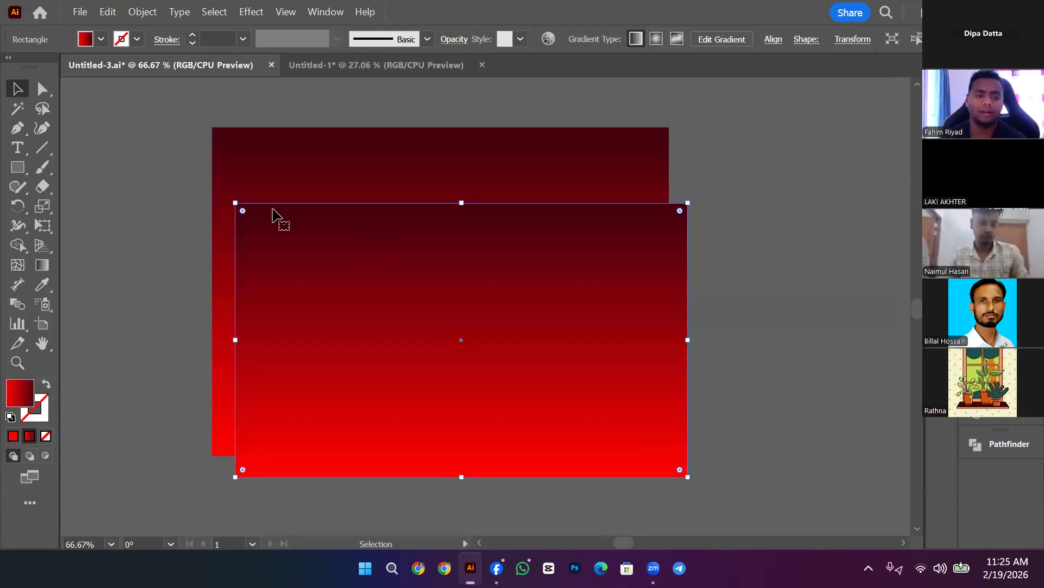
pyautogui.scroll(-6, 273, 214)
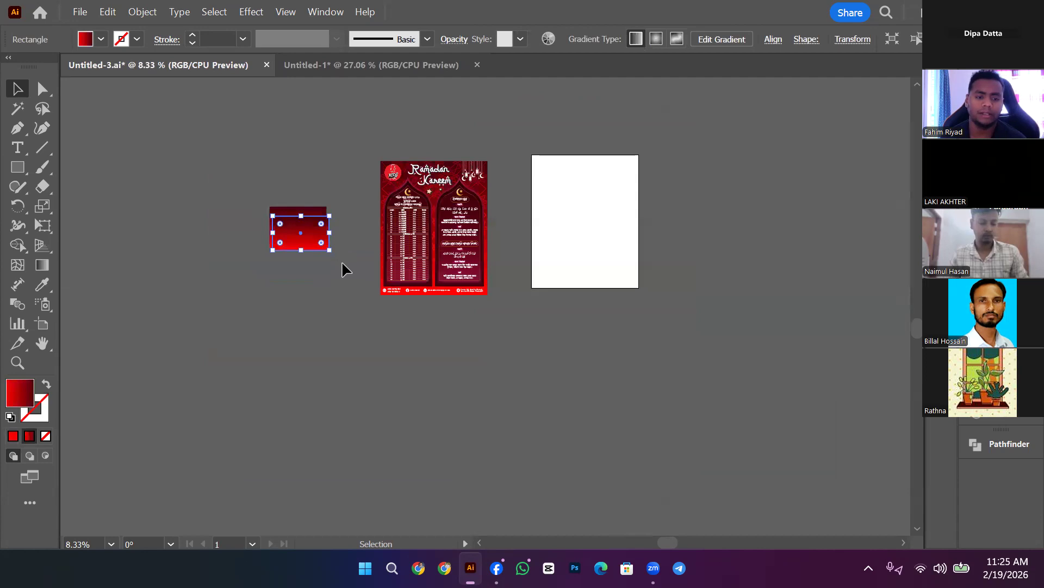
pyautogui.hotkey('ctrl', 'y')
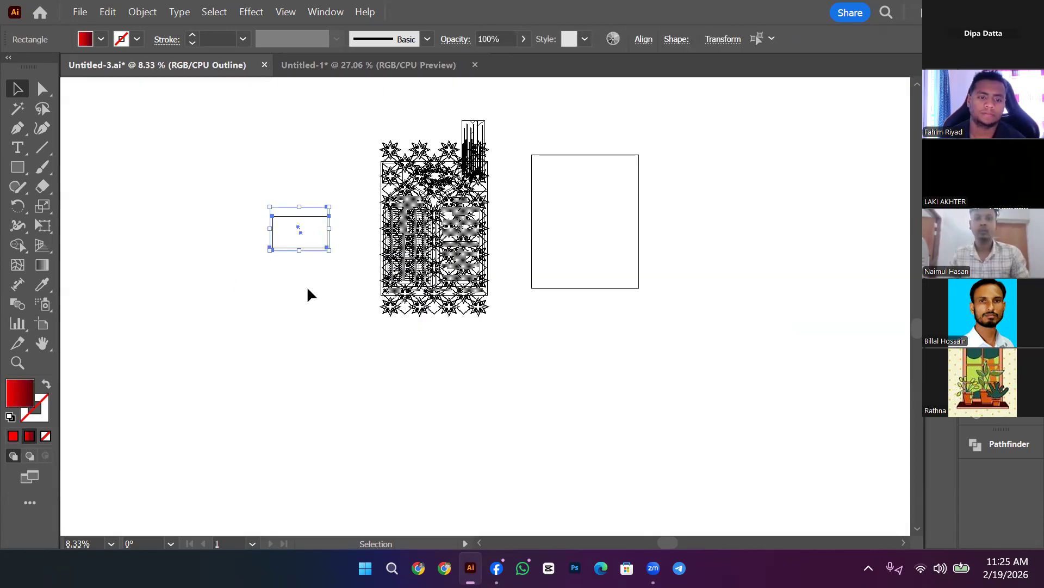
pyautogui.press('Delete')
pyautogui.moveTo(565, 216); pyautogui.dragTo(574, 230)
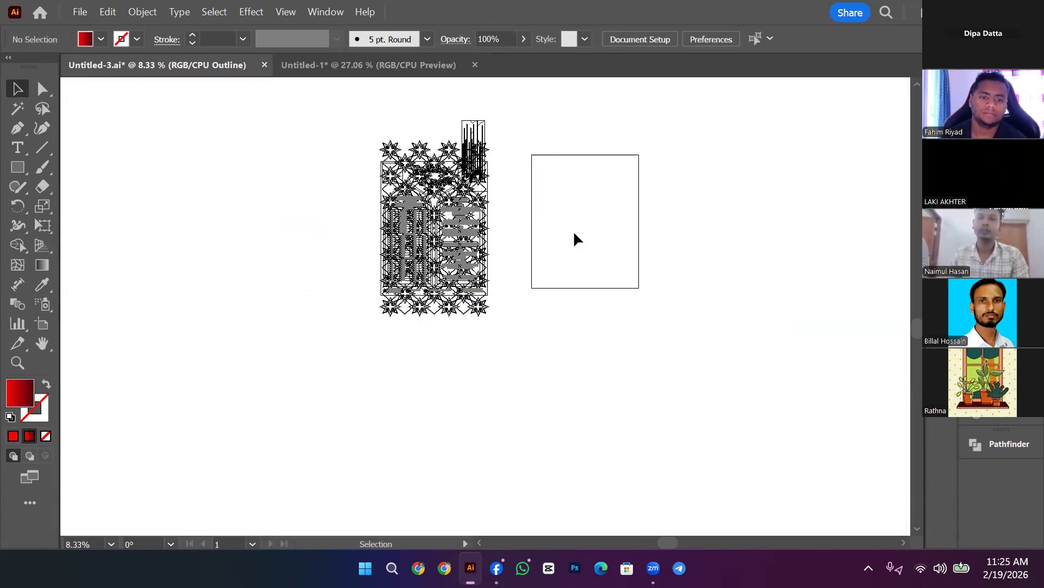
pyautogui.moveTo(378, 105); pyautogui.dragTo(484, 141)
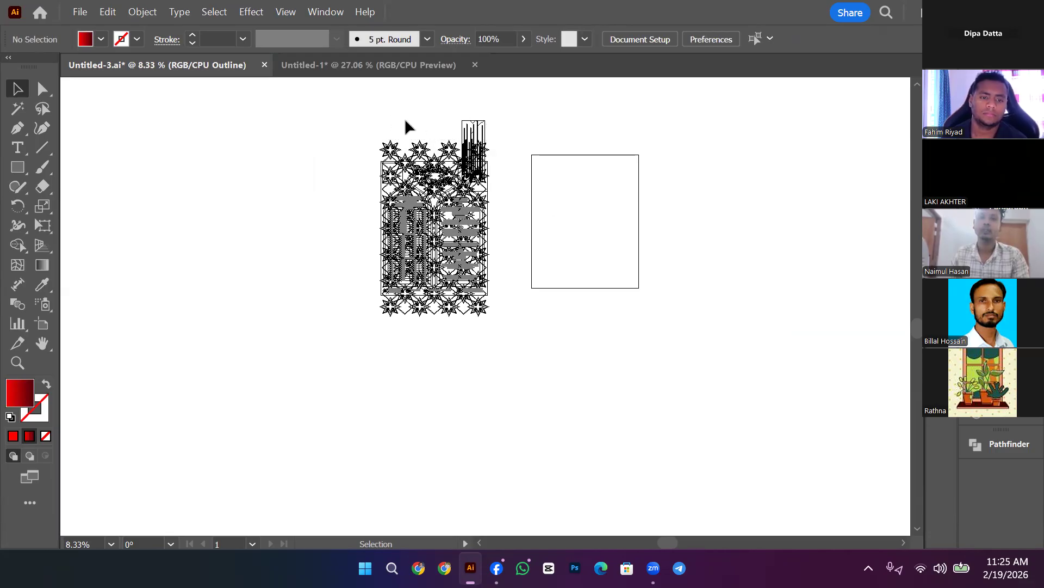
pyautogui.moveTo(407, 126); pyautogui.dragTo(470, 153)
pyautogui.click(344, 153)
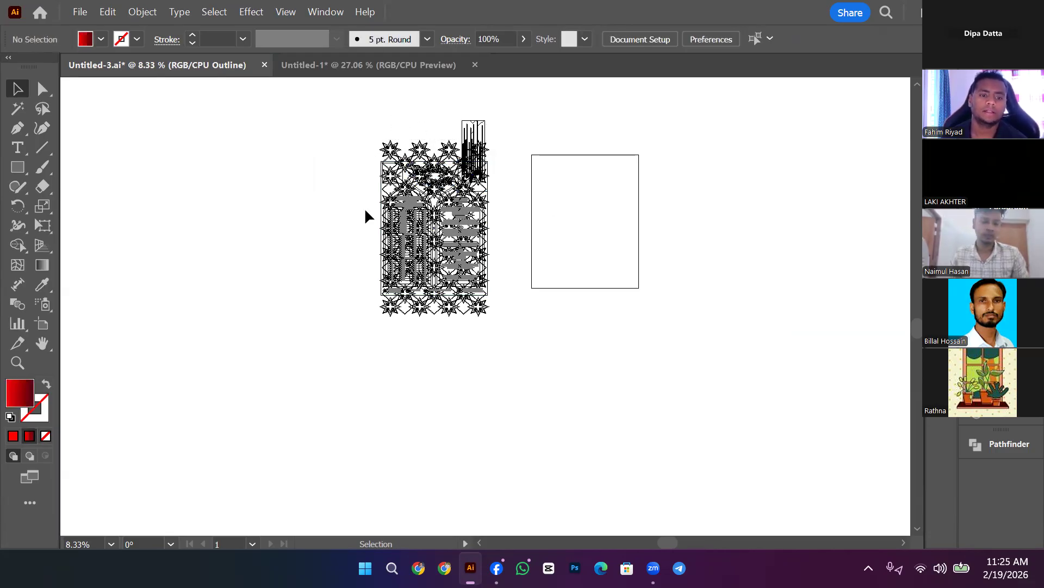
pyautogui.hotkey('ctrl', 'y')
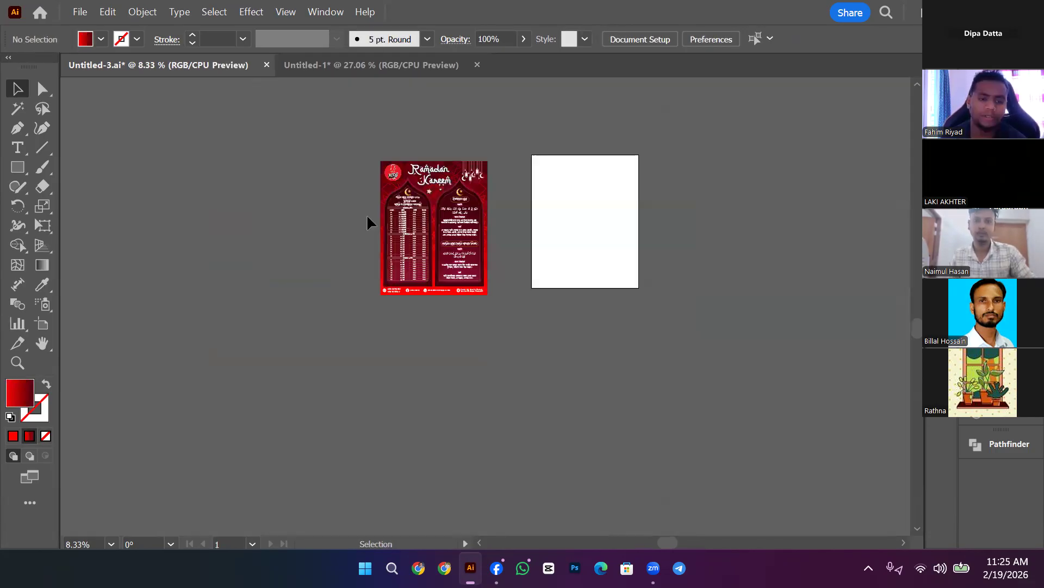
pyautogui.scroll(2, 425, 190)
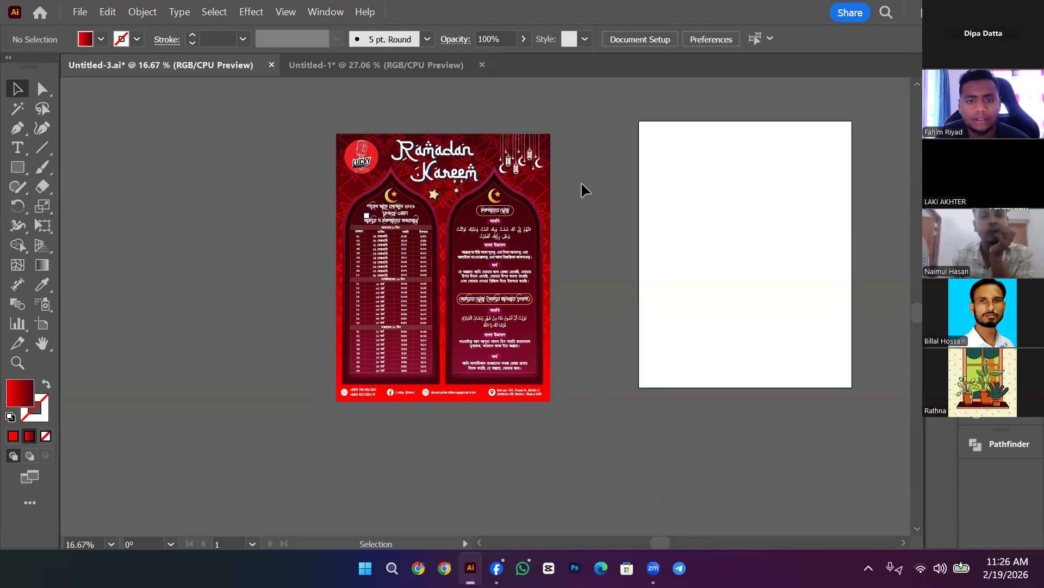
pyautogui.click(16, 361)
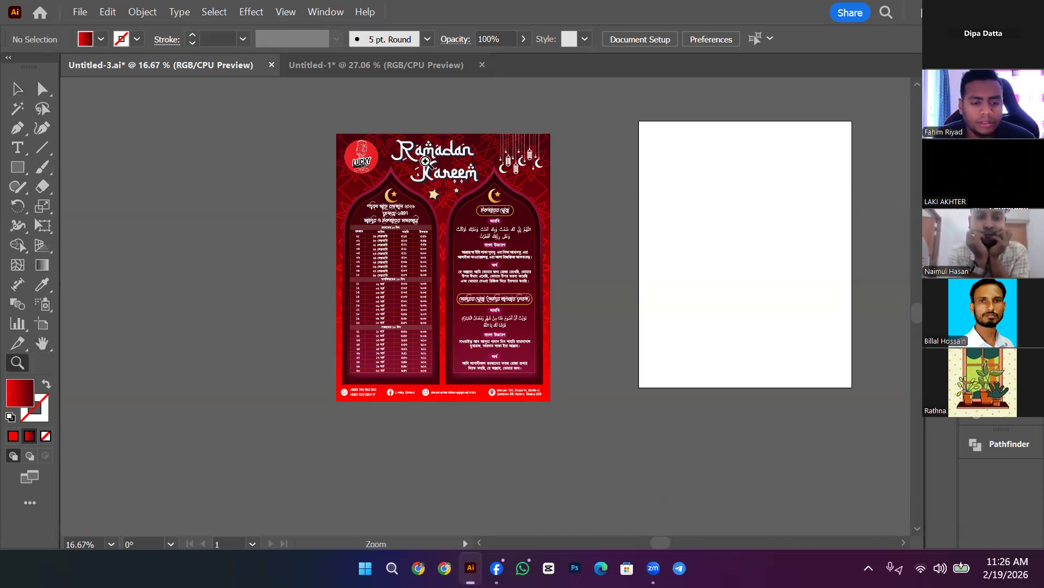
pyautogui.moveTo(520, 201); pyautogui.dragTo(521, 201)
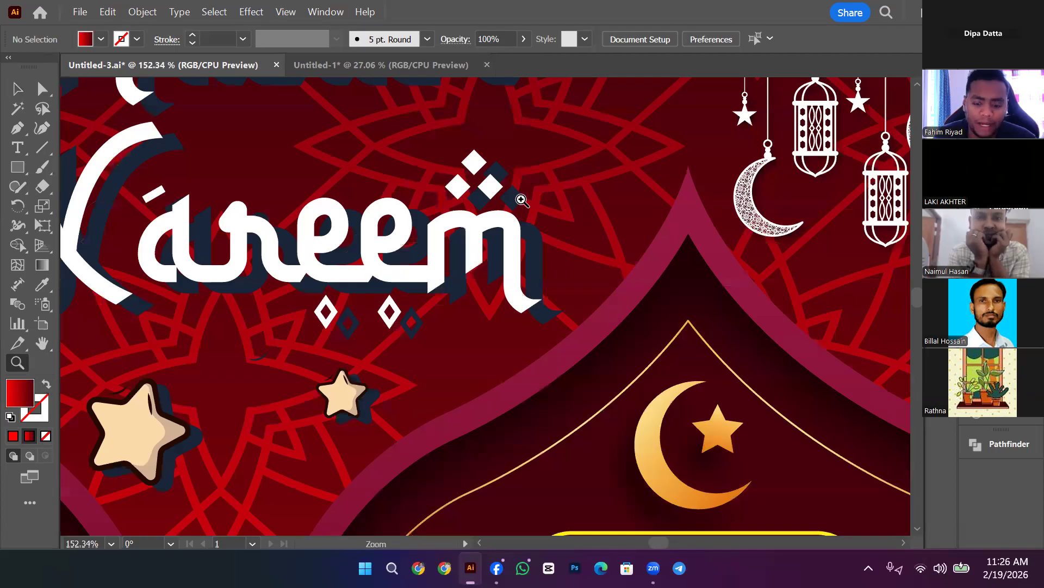
pyautogui.hotkey('ctrl', '-')
pyautogui.hotkey('ctrl', '-')
pyautogui.hotkey('ctrl', '-')
pyautogui.hotkey('ctrl', '-')
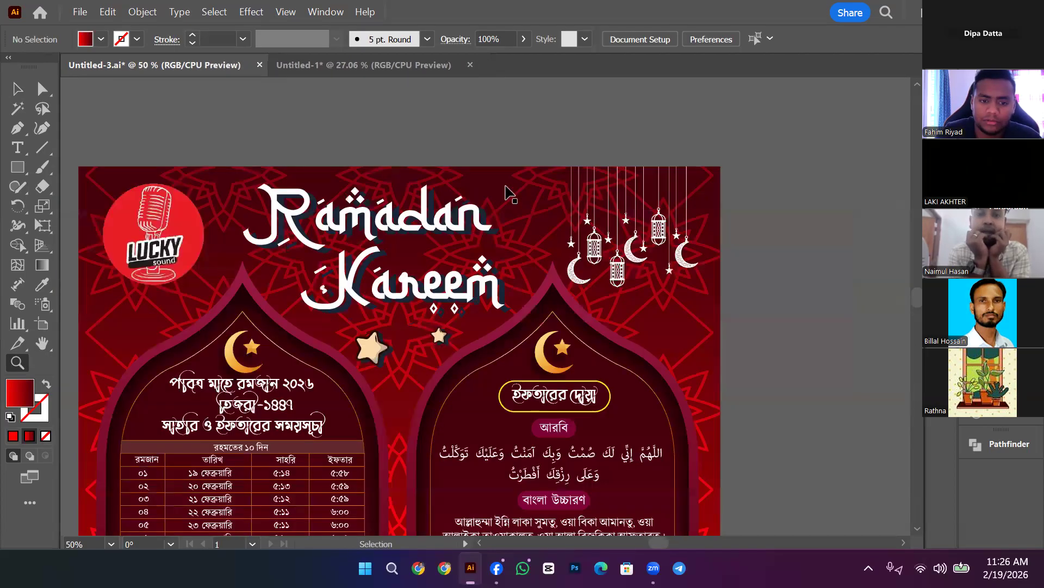
pyautogui.hotkey('ctrl', '+')
pyautogui.moveTo(658, 173); pyautogui.dragTo(550, 229)
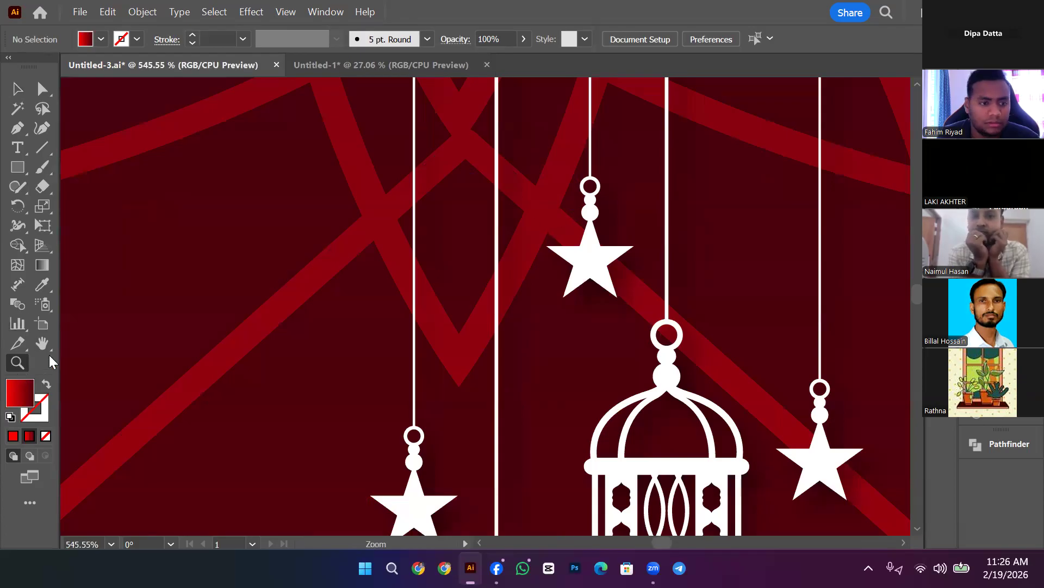
pyautogui.click(109, 542)
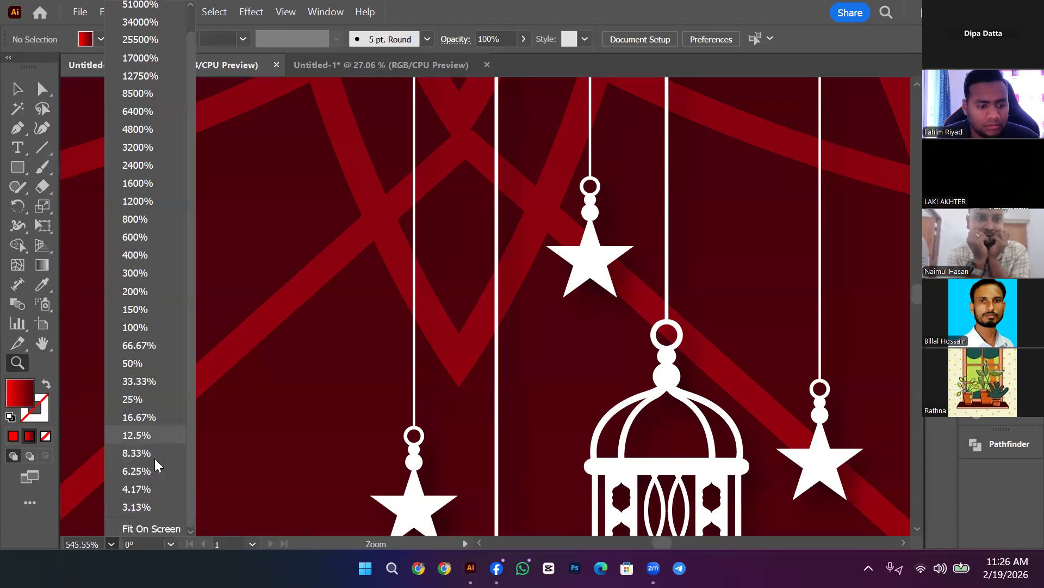
pyautogui.click(154, 521)
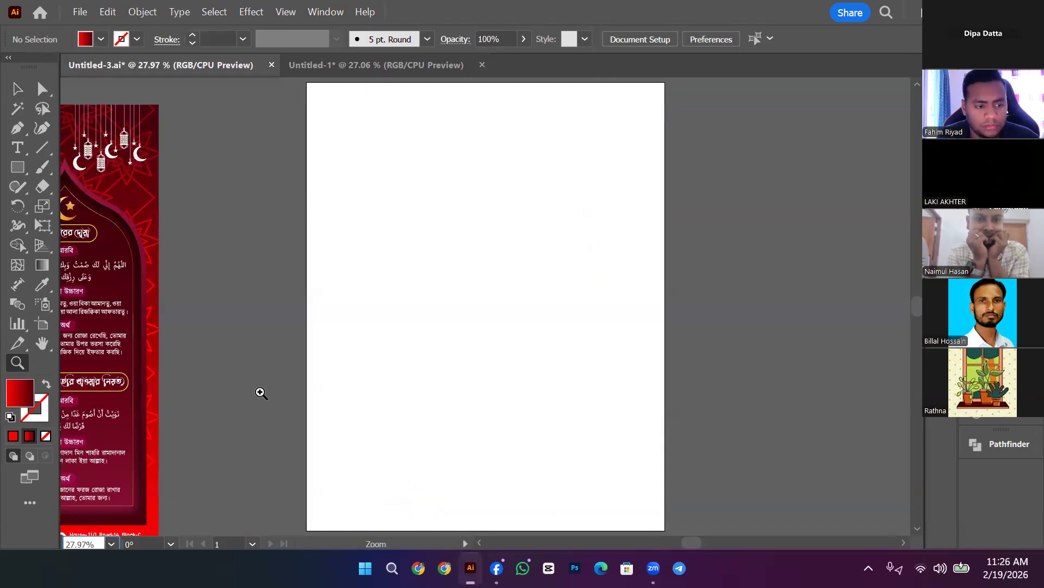
pyautogui.moveTo(440, 249); pyautogui.dragTo(652, 246)
pyautogui.hotkey('ctrl', '-')
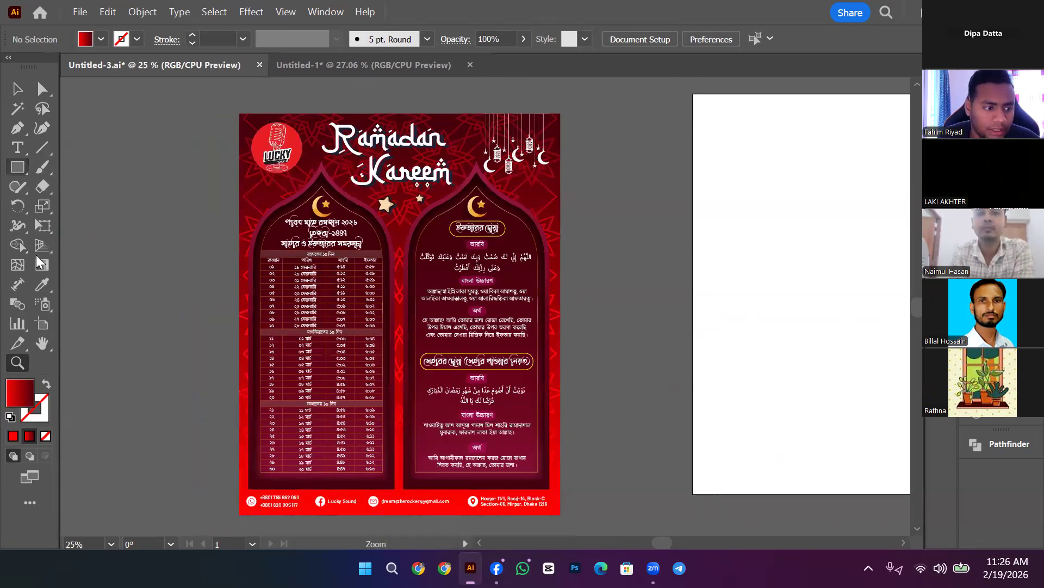
# Step: Draw a new artboard fitted to the flyer and delete the blank first artboard
pyautogui.click(42, 323)
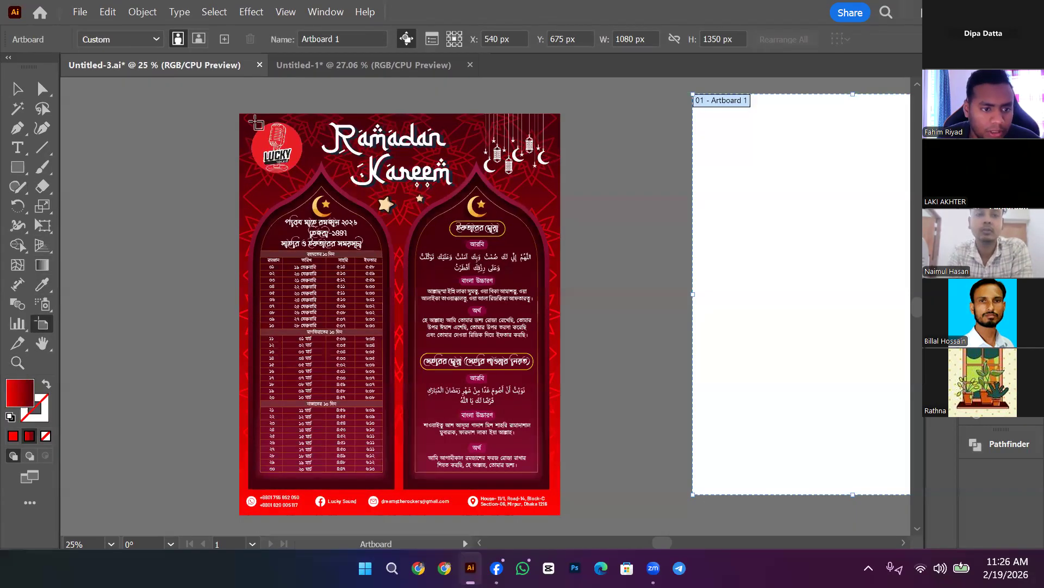
pyautogui.moveTo(237, 114); pyautogui.dragTo(561, 515)
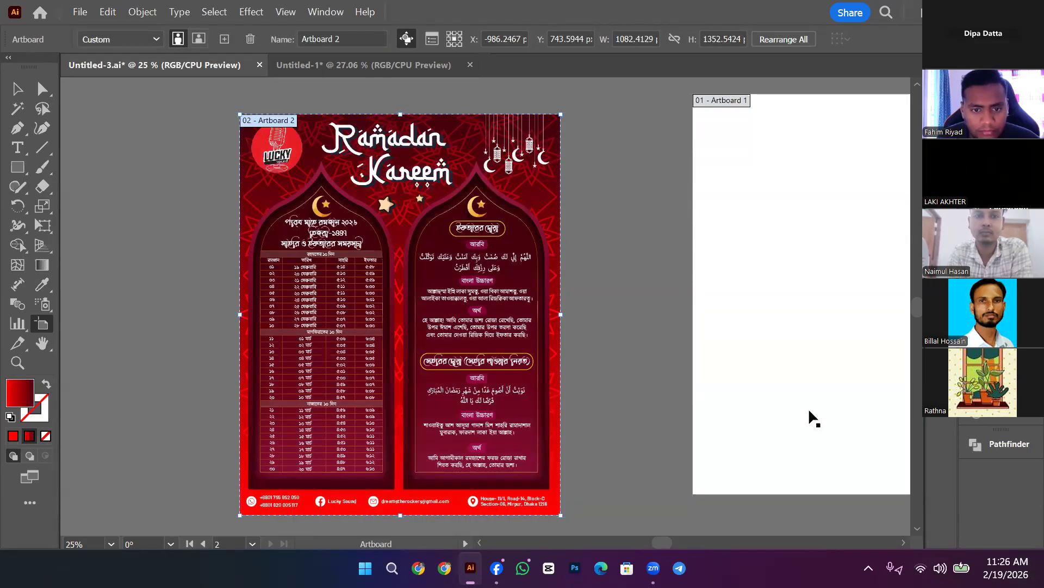
pyautogui.click(18, 92)
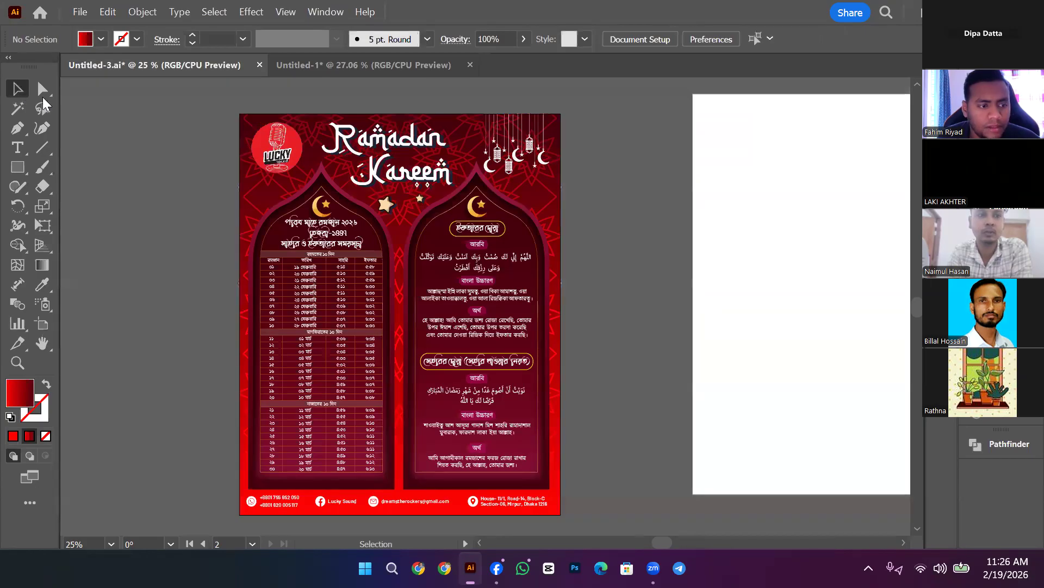
pyautogui.click(41, 324)
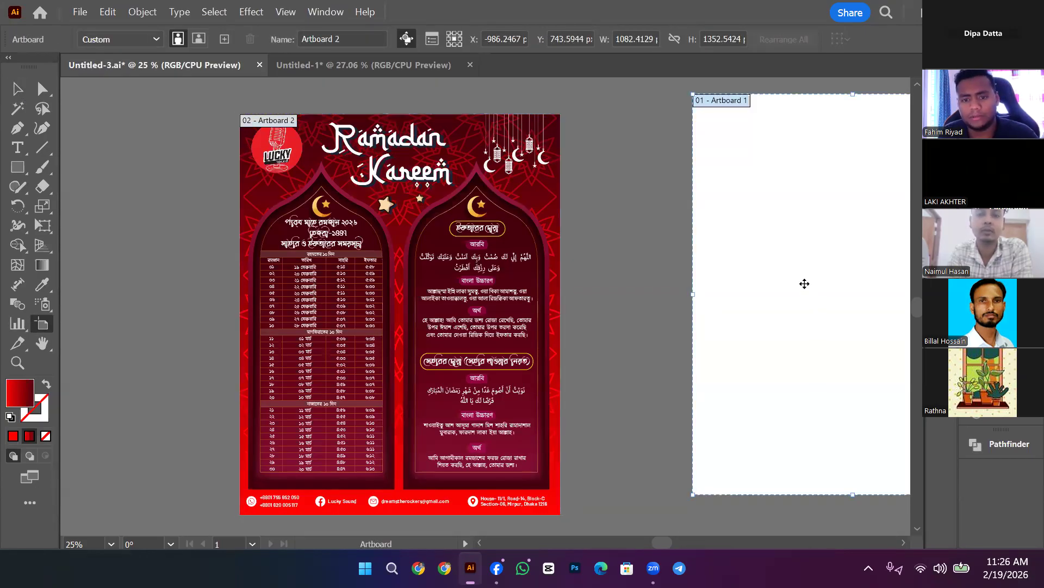
pyautogui.press('Delete')
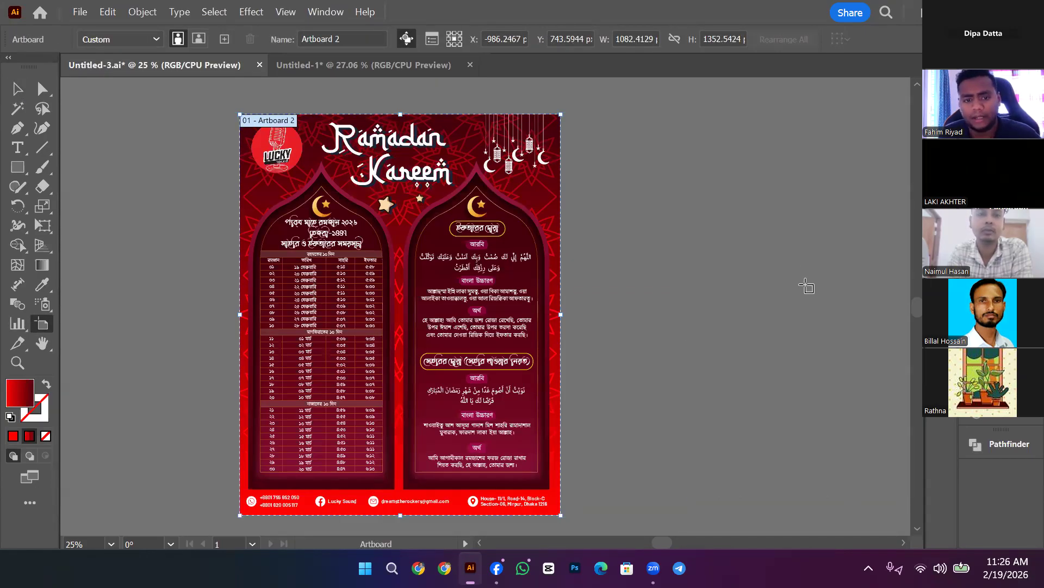
# Step: Choose File > Export > Export As for the flyer
pyautogui.click(80, 12)
pyautogui.moveTo(204, 387)
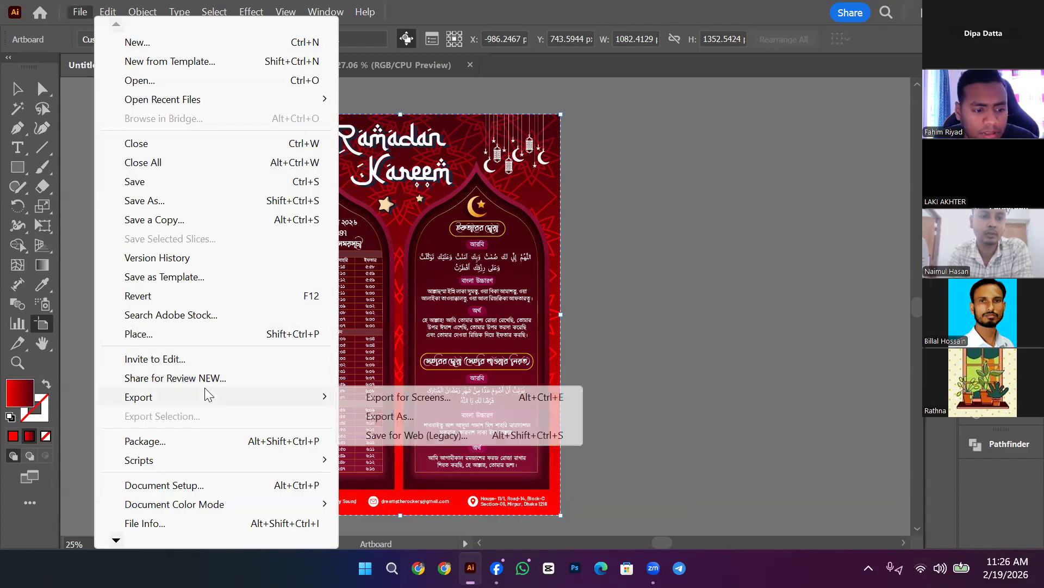
pyautogui.click(381, 416)
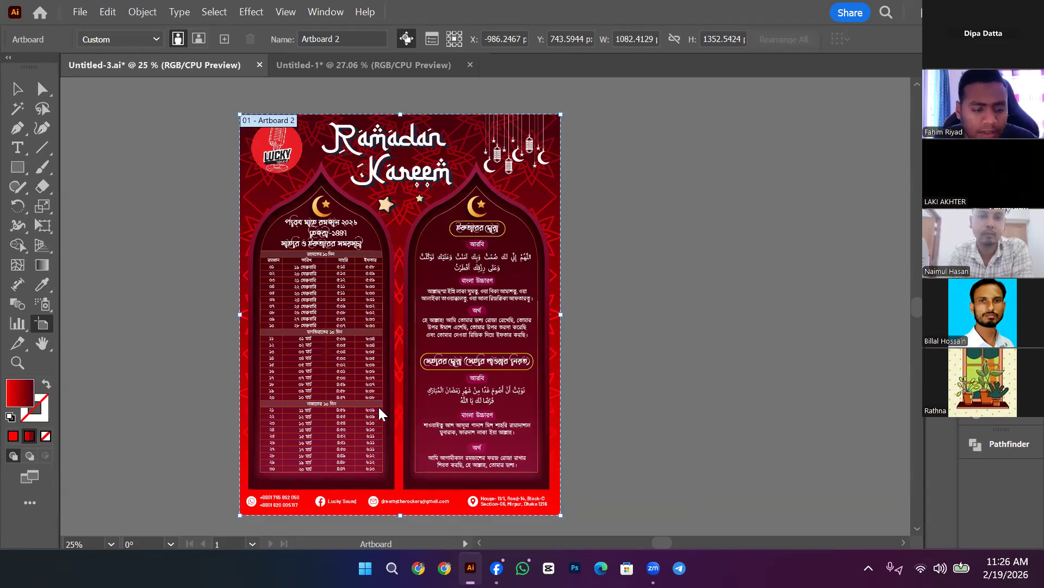
# Step: Set the export location to the Desktop
pyautogui.click(63, 158)
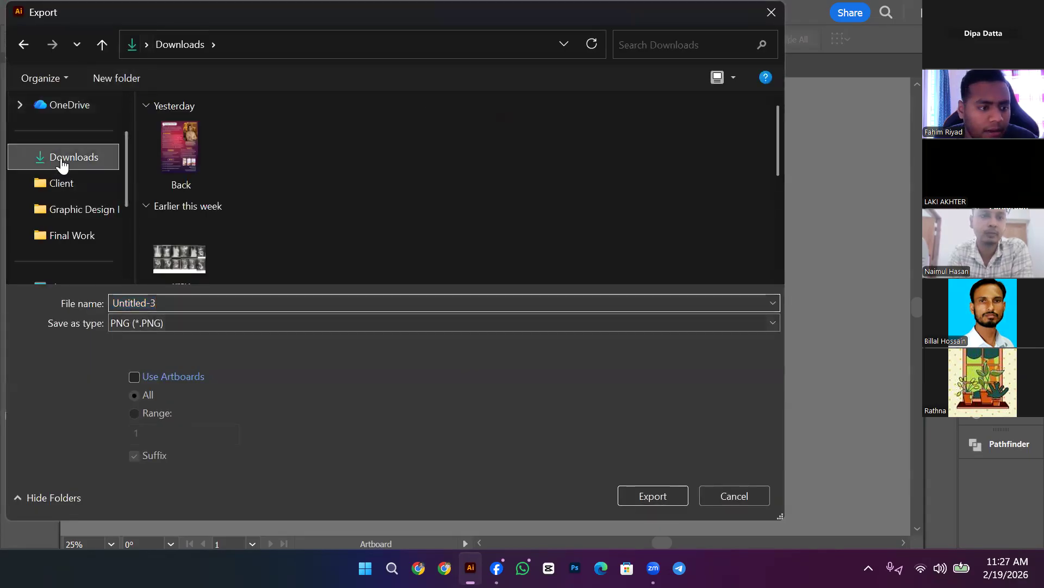
pyautogui.scroll(1, 93, 186)
pyautogui.scroll(-1, 85, 171)
pyautogui.scroll(1, 86, 170)
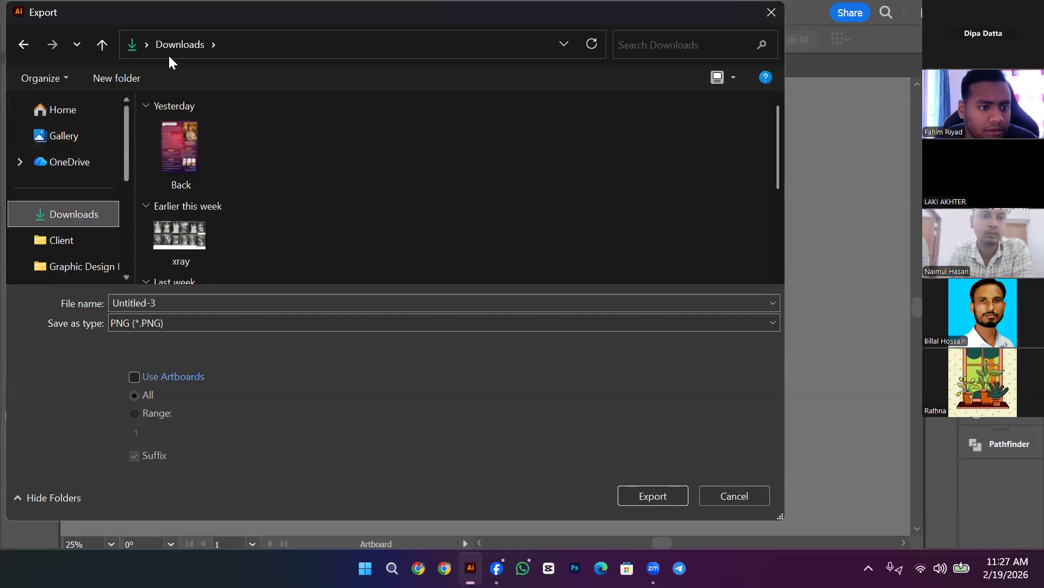
pyautogui.scroll(-3, 93, 216)
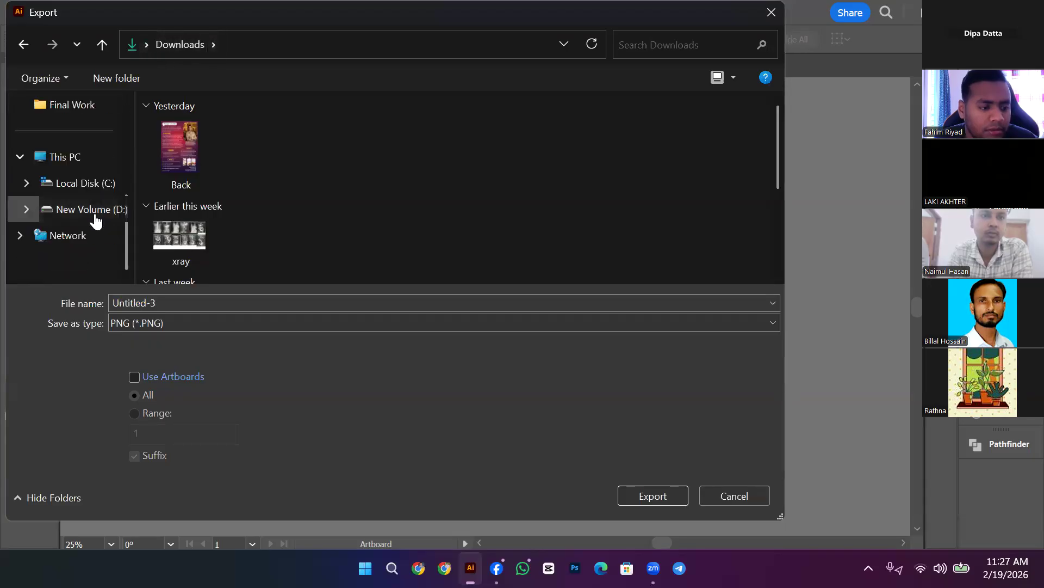
pyautogui.scroll(2, 95, 221)
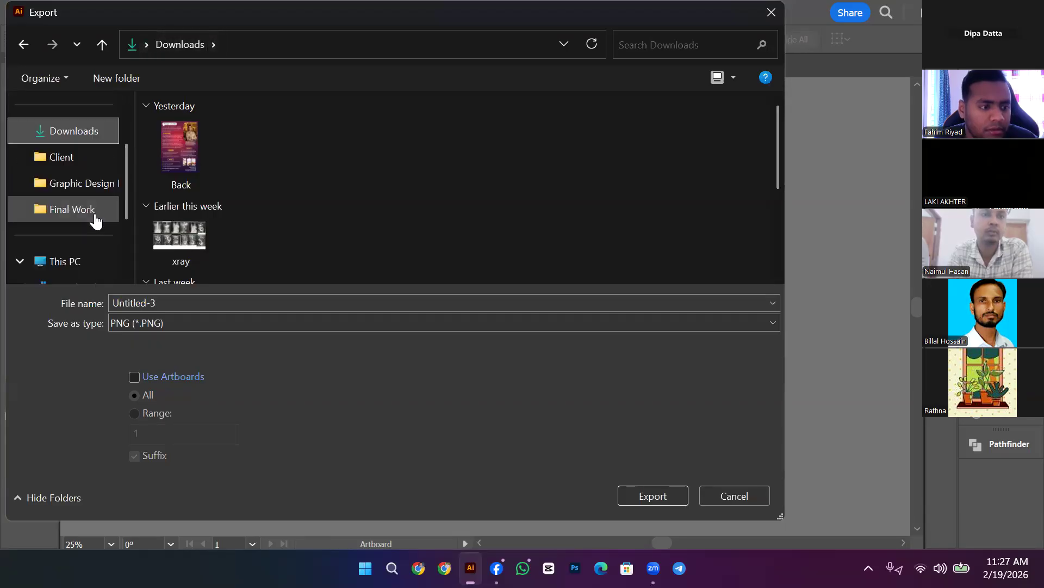
pyautogui.click(52, 78)
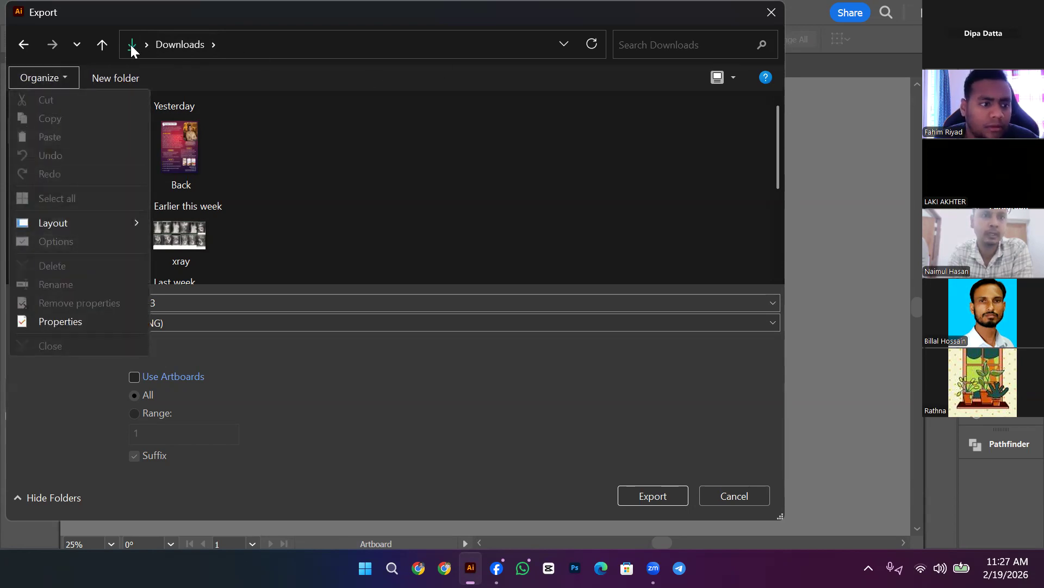
pyautogui.moveTo(121, 222)
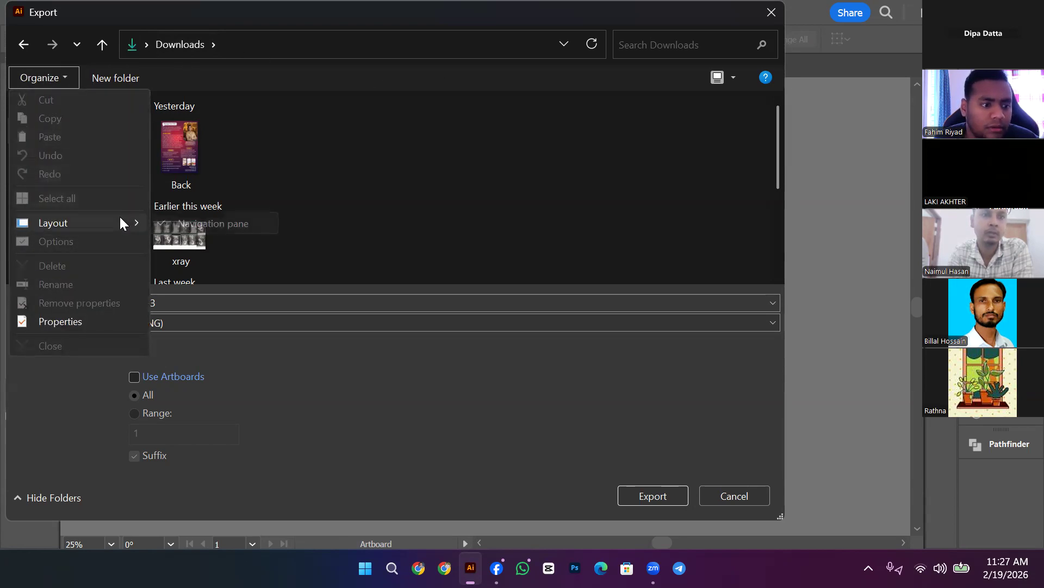
pyautogui.click(534, 219)
pyautogui.click(66, 67)
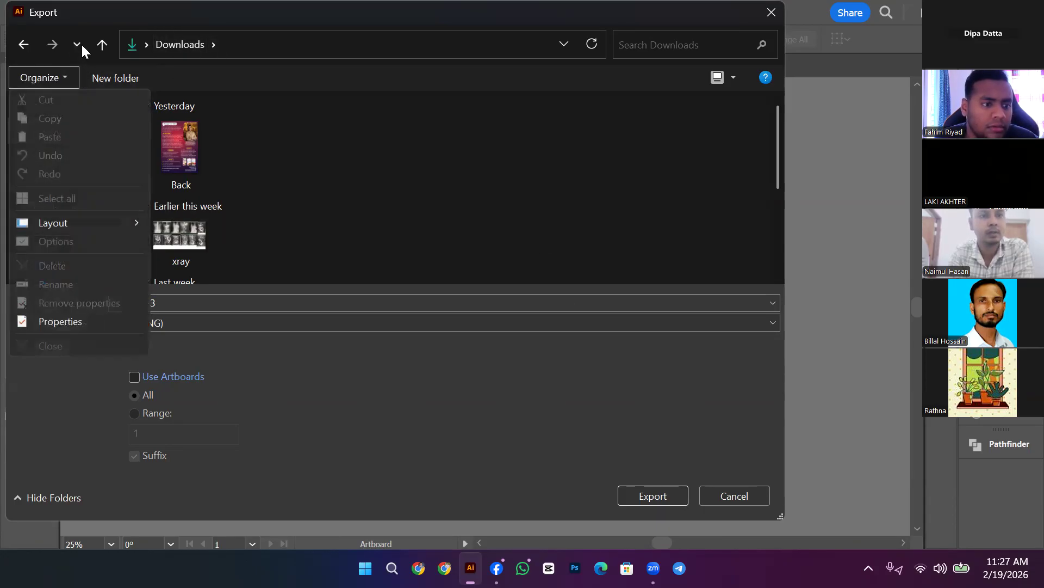
pyautogui.click(144, 45)
pyautogui.click(158, 68)
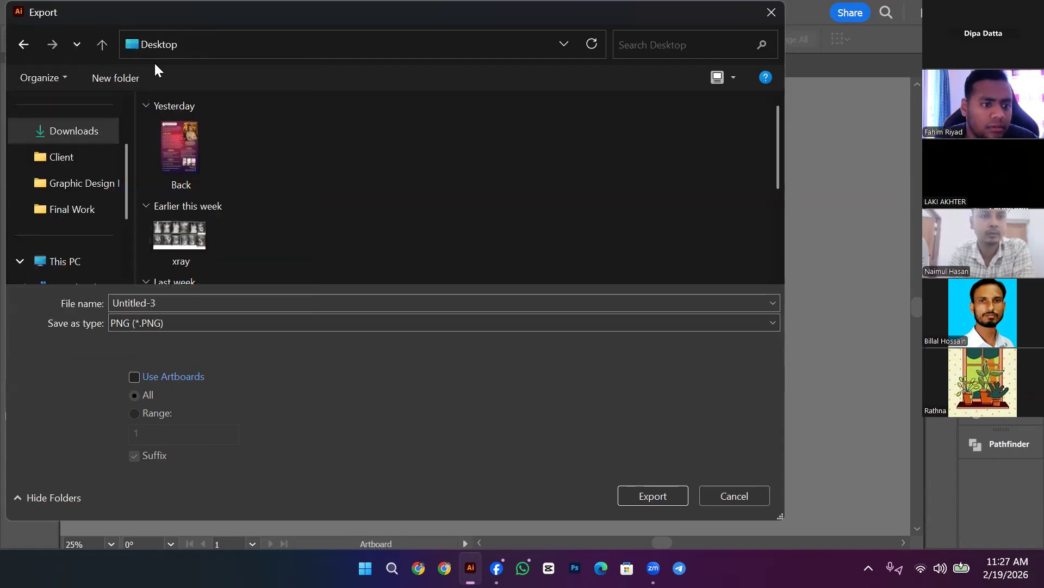
# Step: With Use Artboards ticked, export as Untitled-3555, a High (300 ppi) PNG
pyautogui.click(134, 377)
pyautogui.click(206, 301)
pyautogui.click(206, 301)
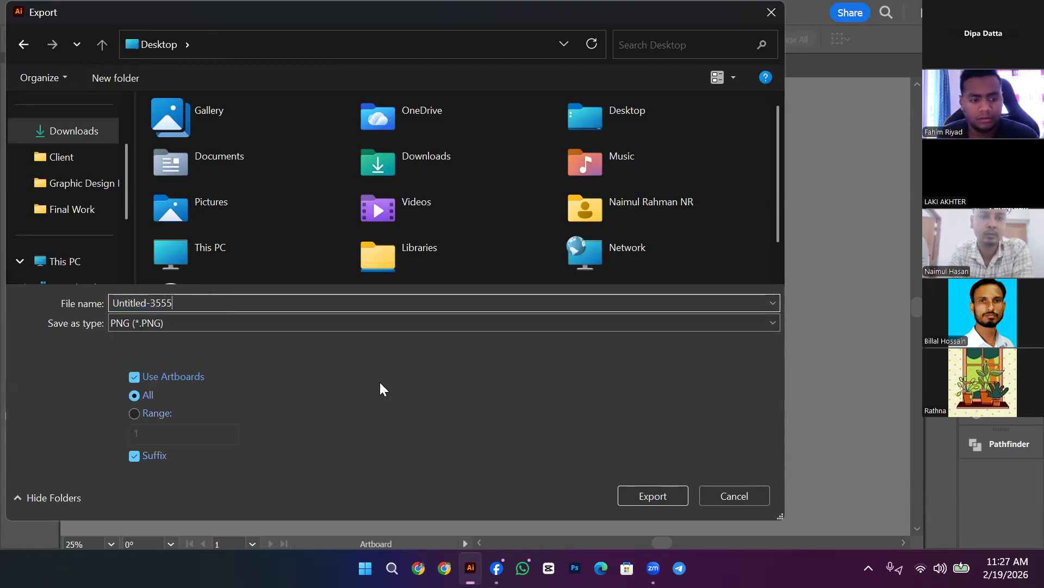
pyautogui.click(639, 496)
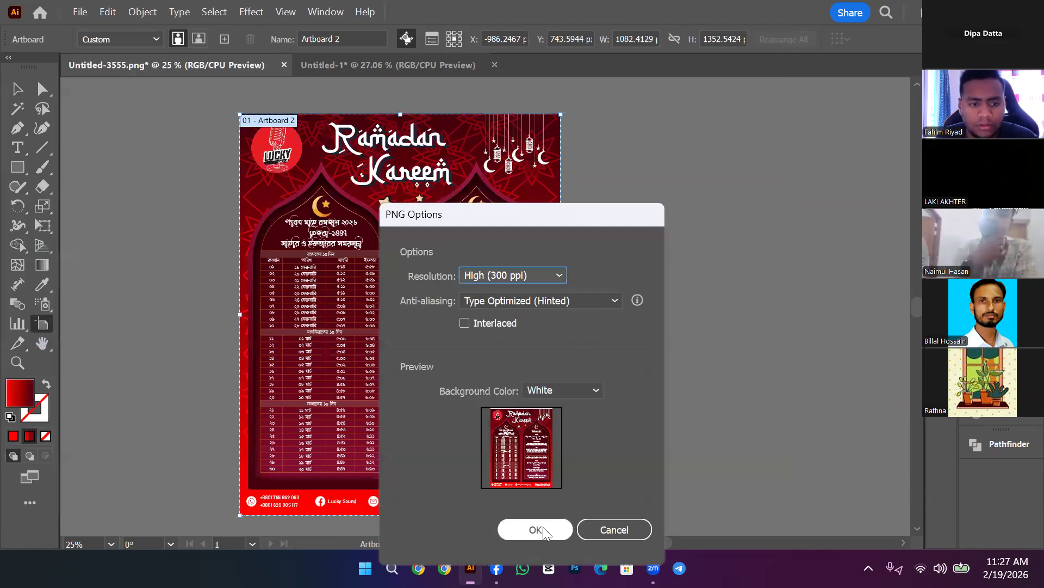
pyautogui.click(614, 529)
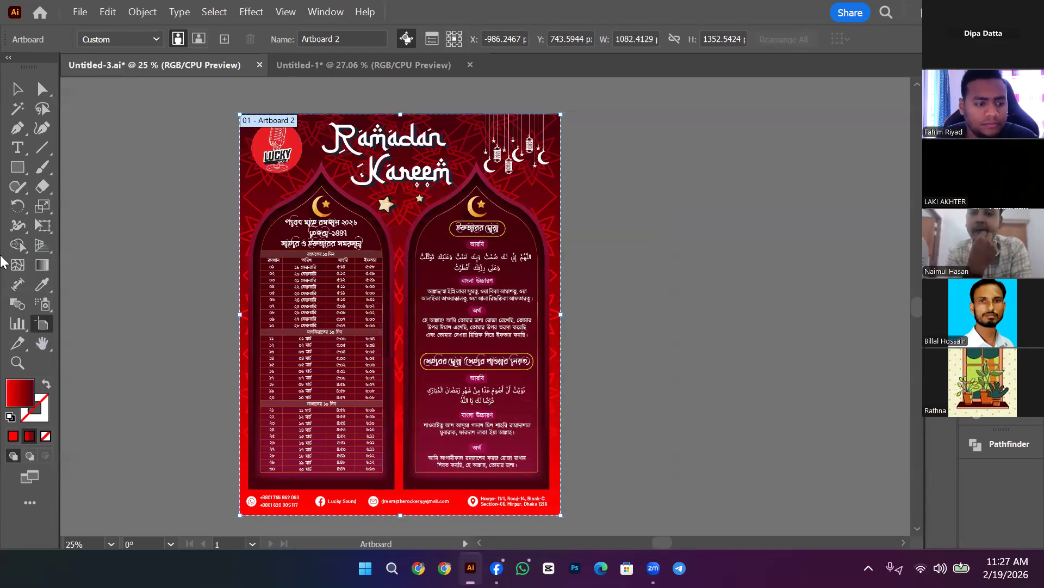
# Step: Close the Untitled-1 document without saving its changes
pyautogui.click(18, 362)
pyautogui.moveTo(264, 83); pyautogui.dragTo(847, 224)
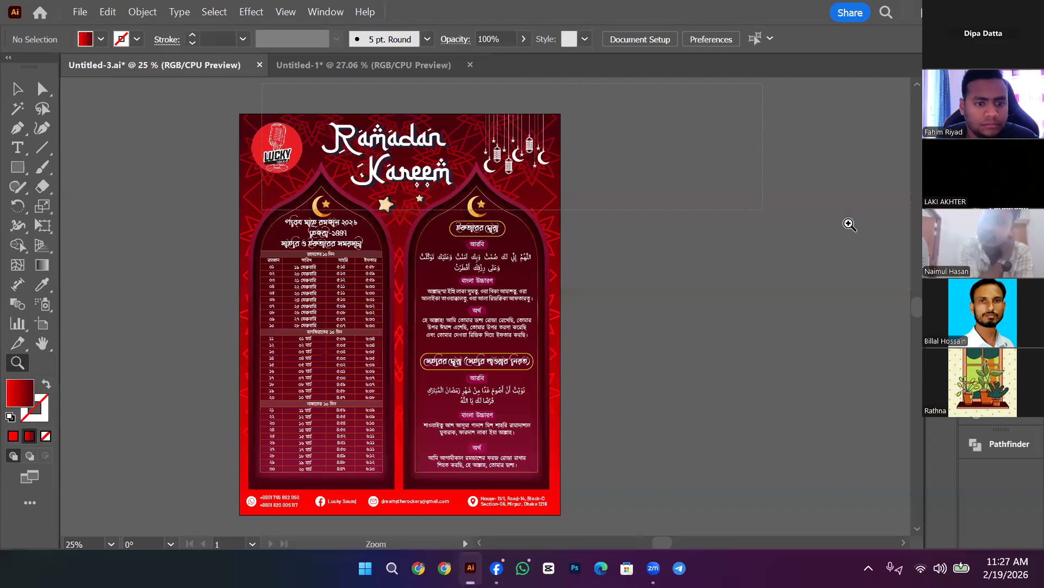
pyautogui.moveTo(154, 138); pyautogui.dragTo(469, 475)
pyautogui.moveTo(359, 64); pyautogui.dragTo(708, 386)
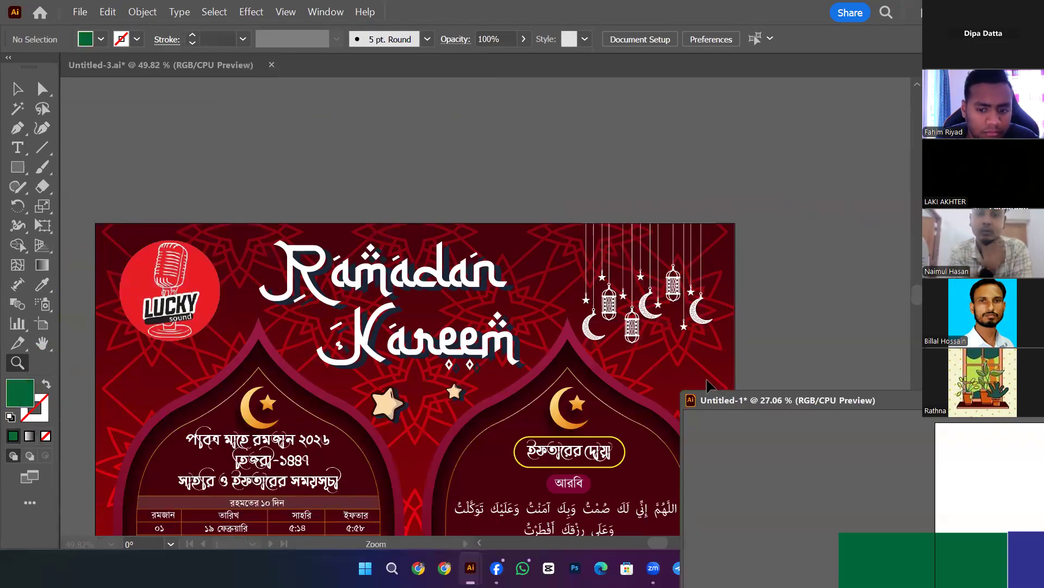
pyautogui.moveTo(774, 409); pyautogui.dragTo(400, 270)
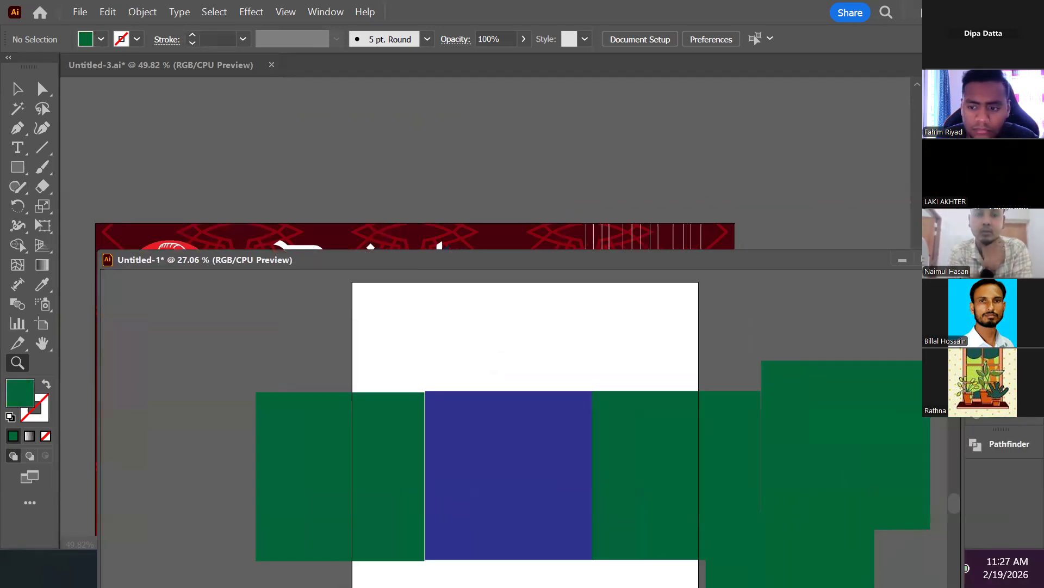
pyautogui.hotkey('ctrl', 'w')
pyautogui.click(611, 299)
# Step: Drag the flyer artboard's top edge slightly down, trimming its height to 1350.9117
pyautogui.moveTo(356, 162); pyautogui.dragTo(858, 402)
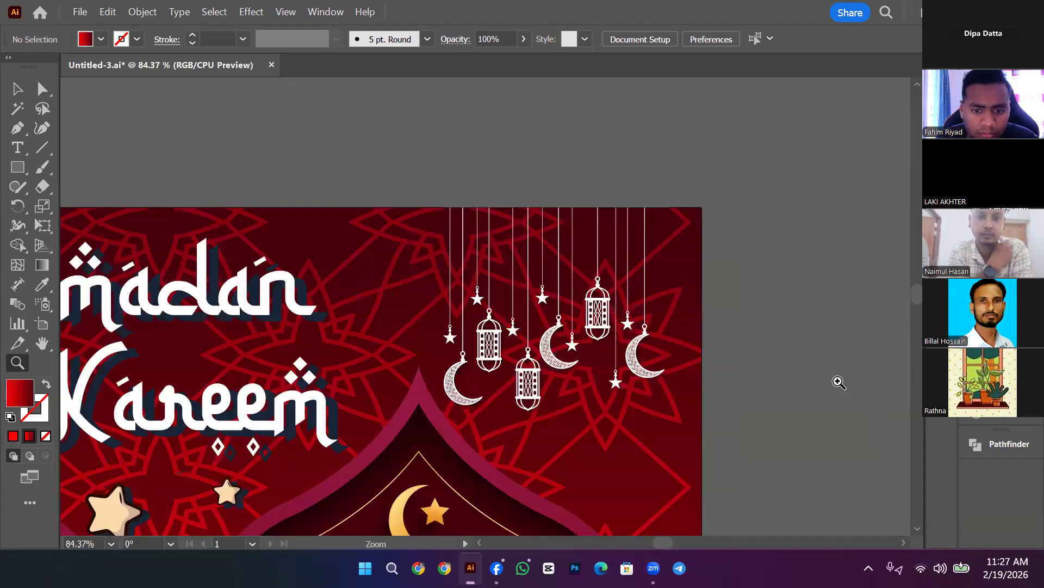
pyautogui.click(42, 324)
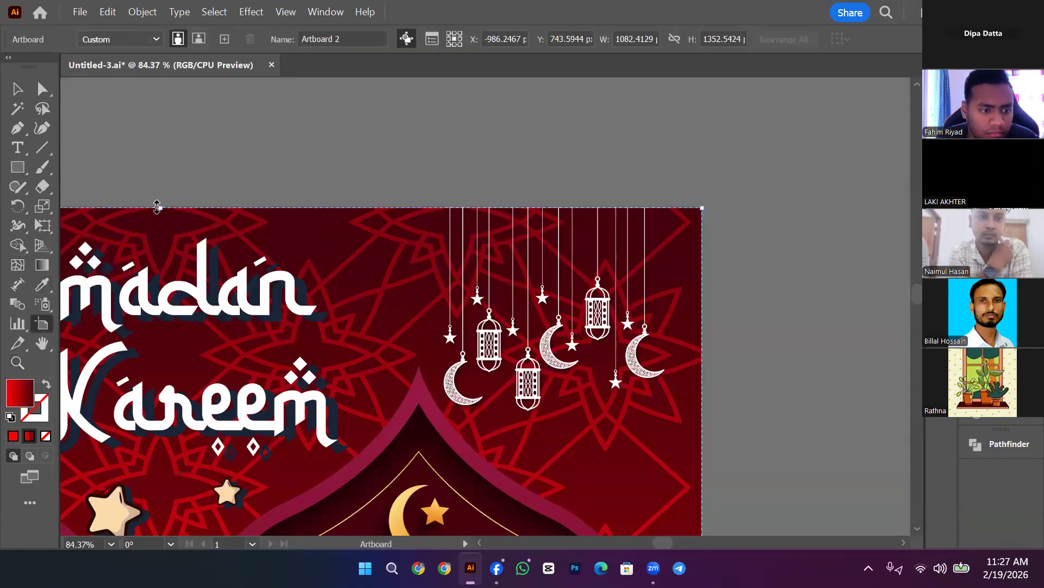
pyautogui.moveTo(159, 211); pyautogui.dragTo(160, 212)
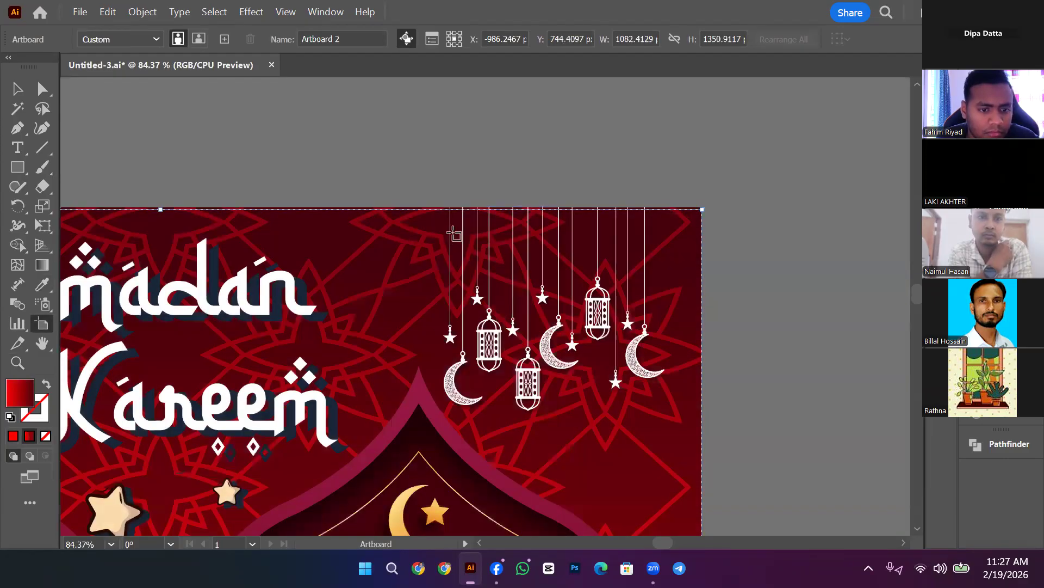
pyautogui.click(17, 88)
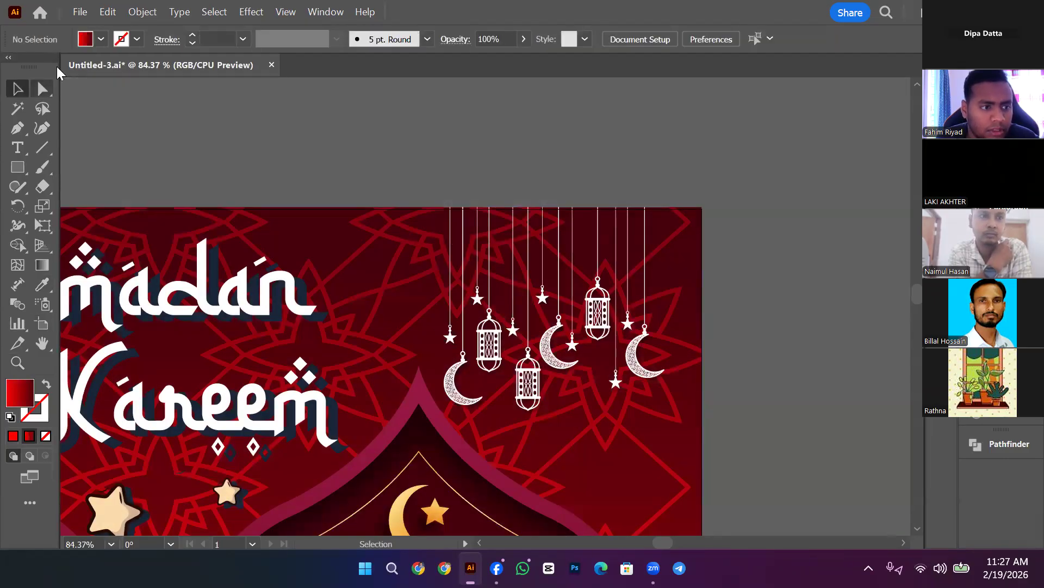
# Step: Set up an Export As of the flyer to the Desktop in PNG format using the artboards
pyautogui.click(83, 13)
pyautogui.moveTo(239, 399)
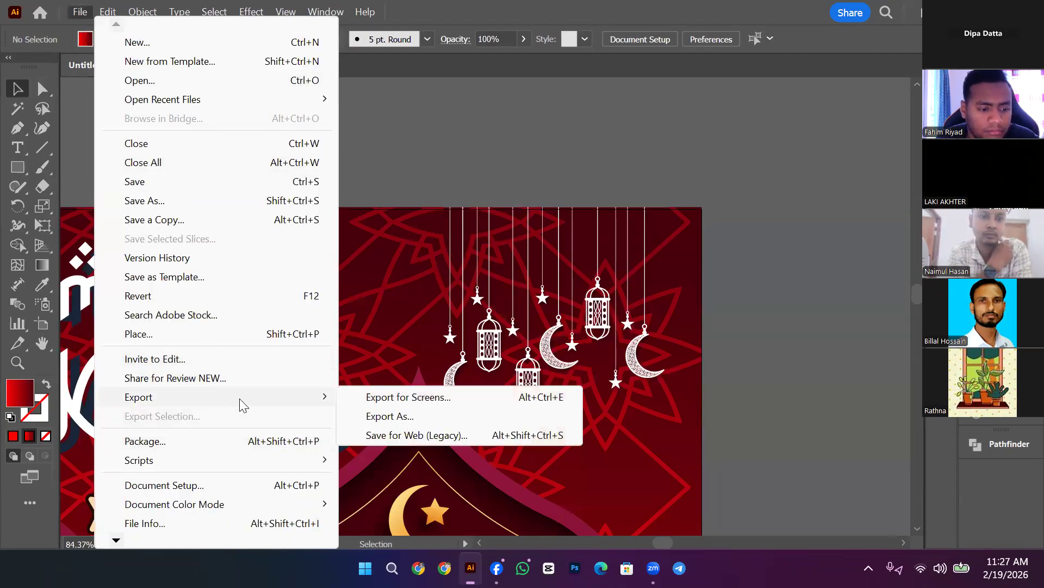
pyautogui.click(390, 416)
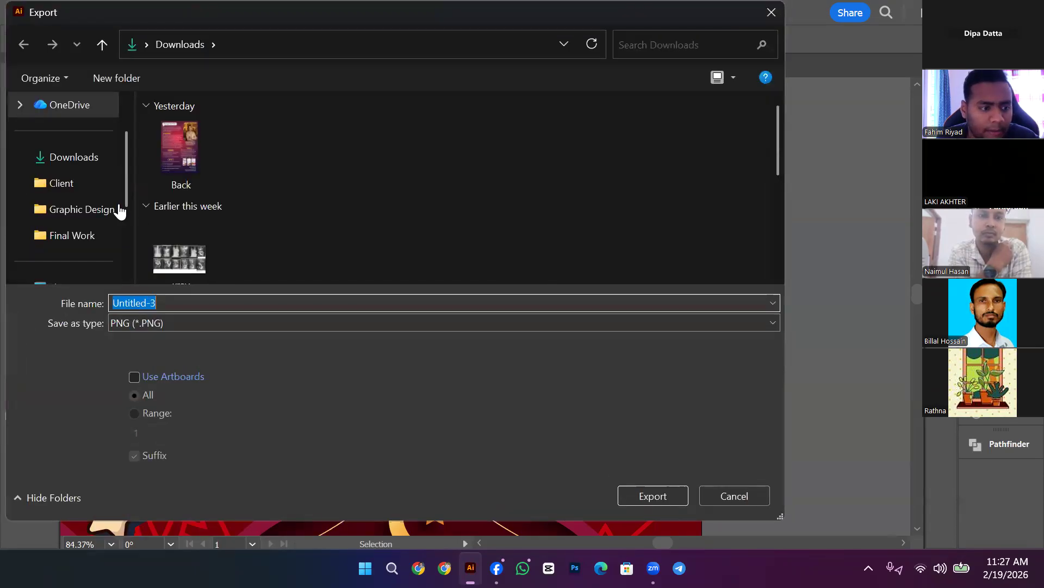
pyautogui.click(132, 43)
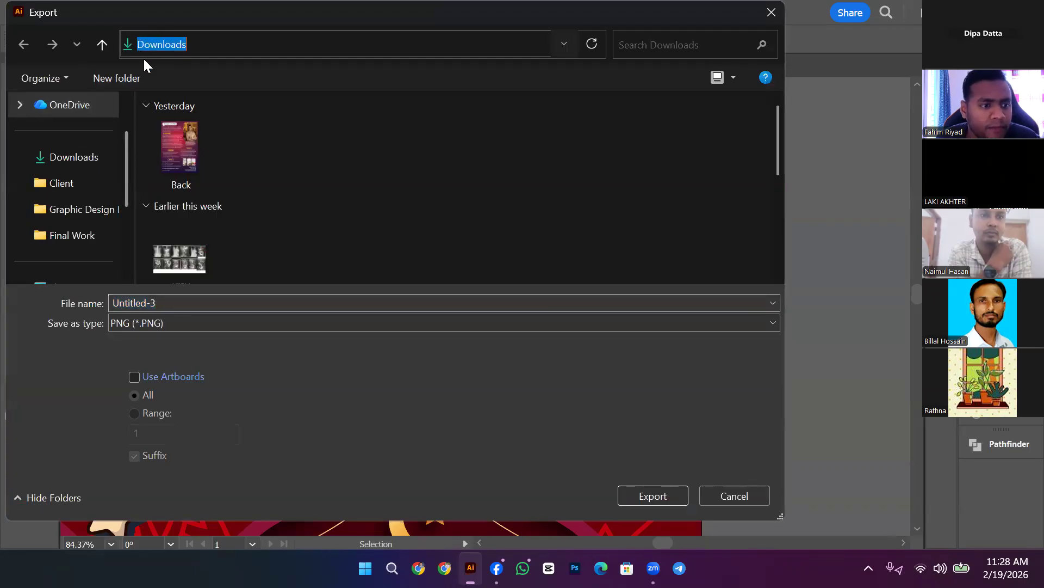
pyautogui.click(215, 104)
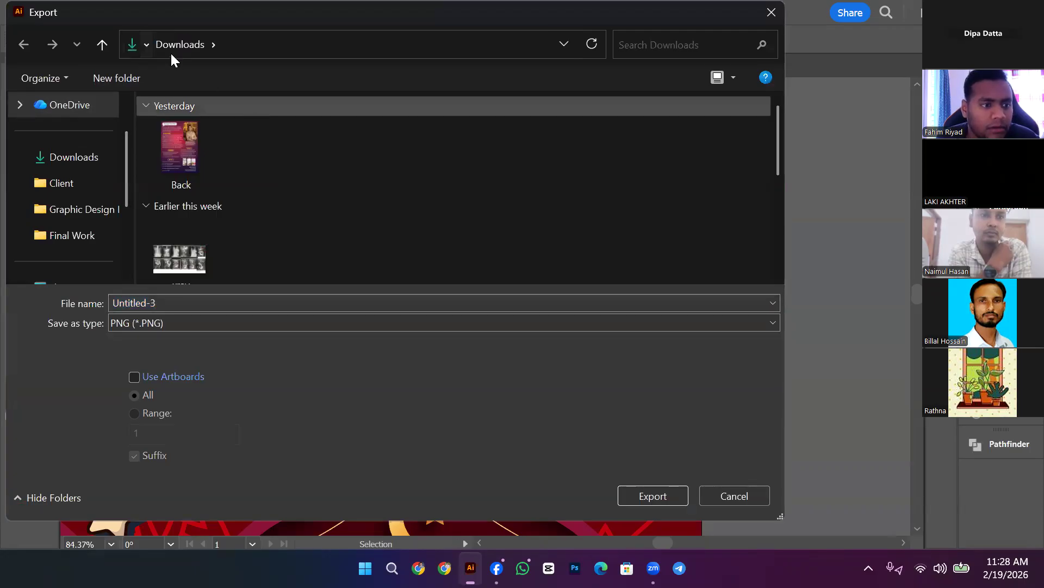
pyautogui.click(144, 45)
pyautogui.click(161, 68)
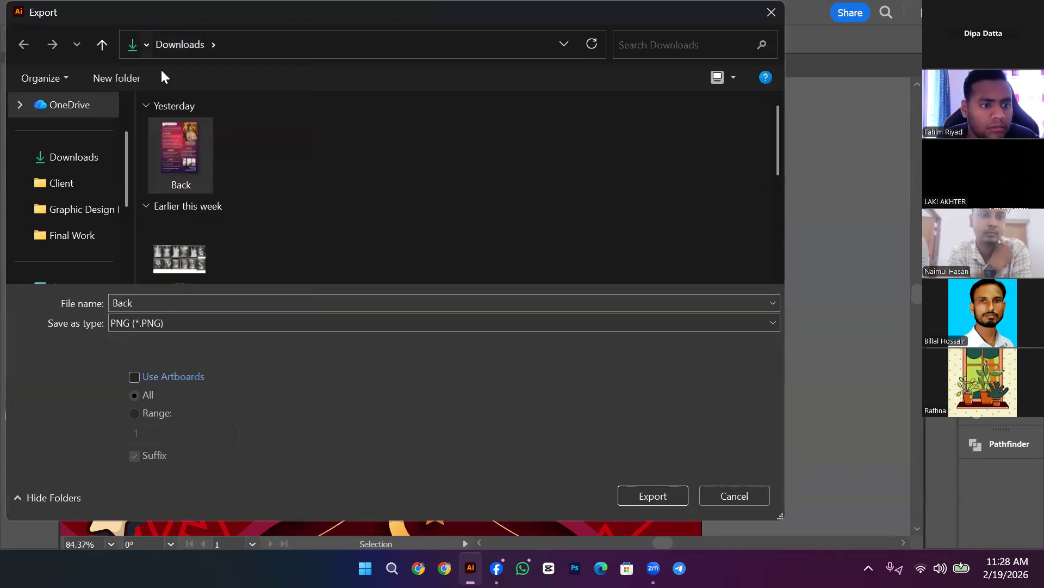
pyautogui.click(168, 316)
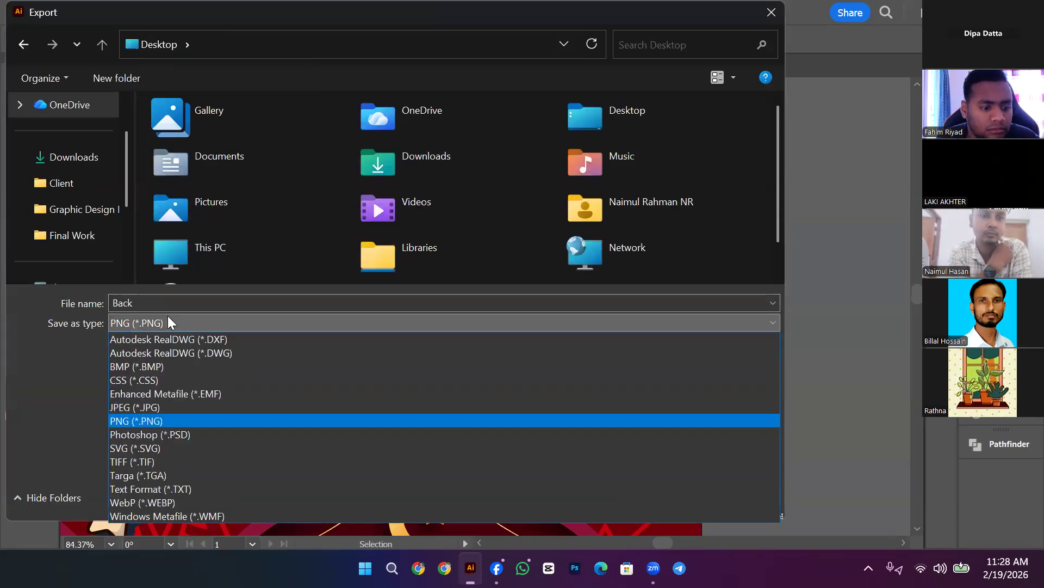
pyautogui.click(151, 422)
pyautogui.click(149, 376)
# Step: Name the file Back4444, export it as a High 300 ppi PNG, then minimise Illustrator
pyautogui.click(209, 300)
pyautogui.click(209, 299)
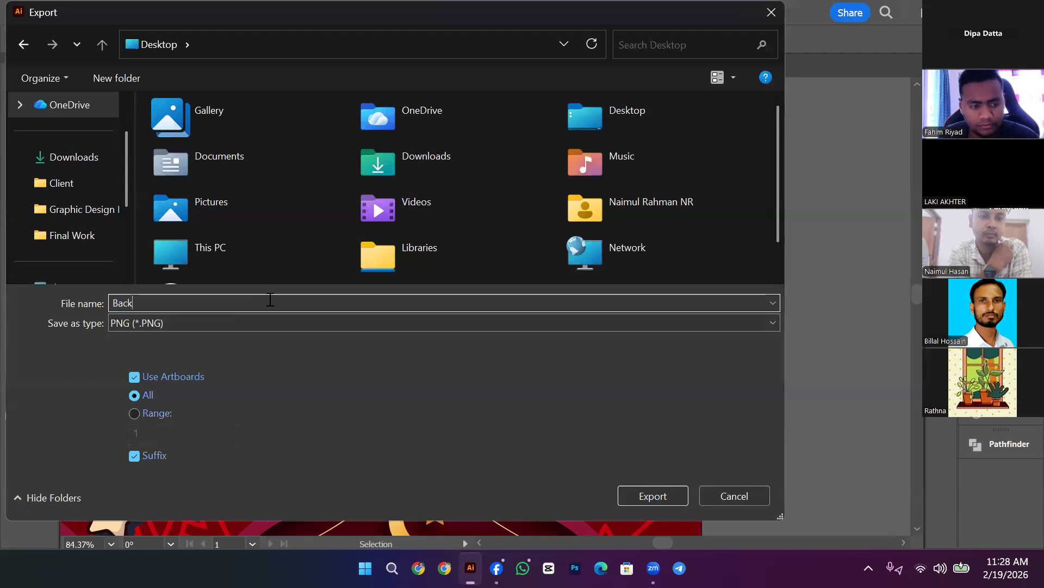
pyautogui.write('4444')
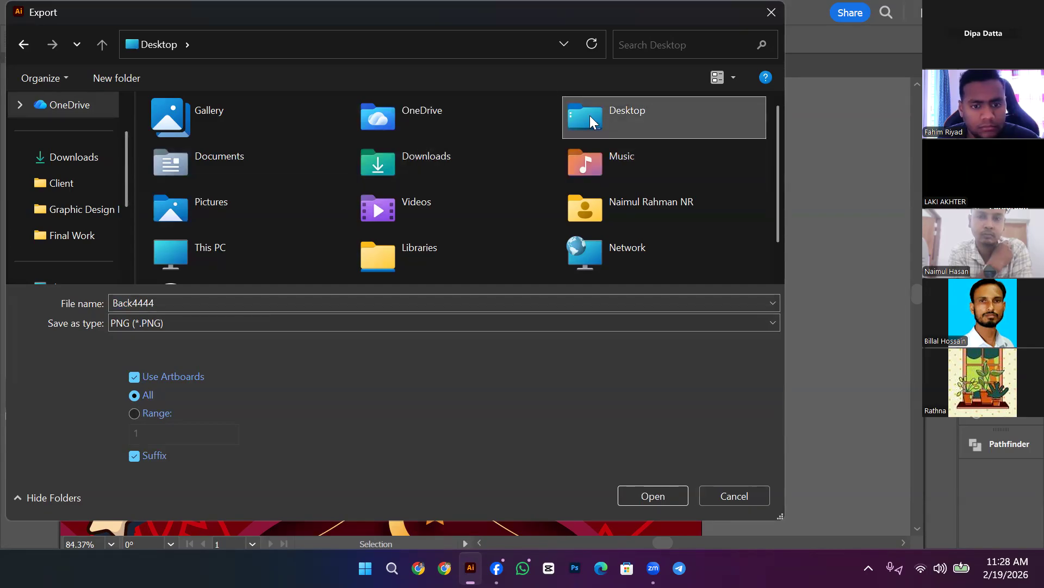
pyautogui.doubleClick(590, 115)
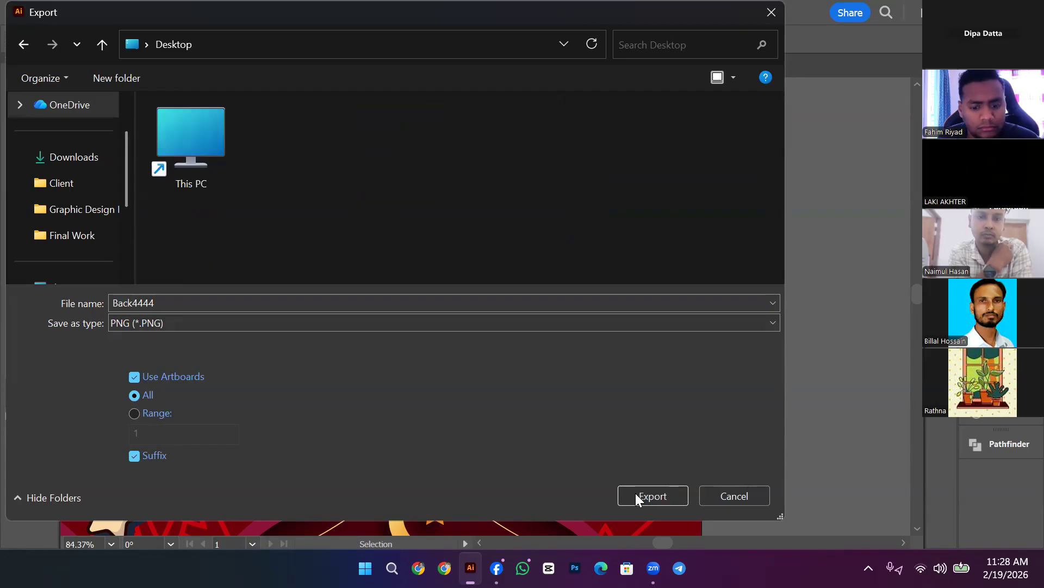
pyautogui.click(651, 494)
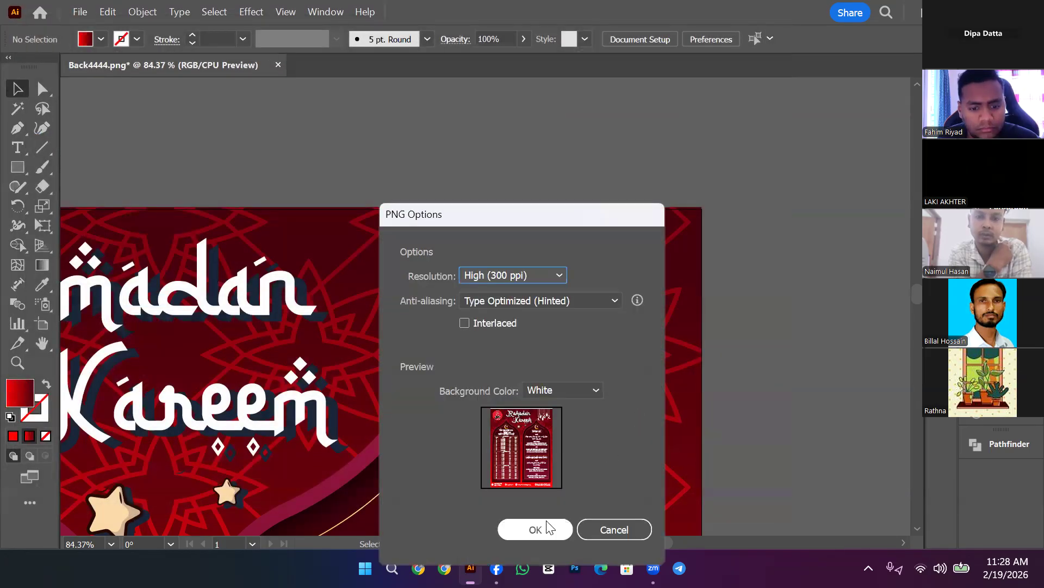
pyautogui.click(535, 529)
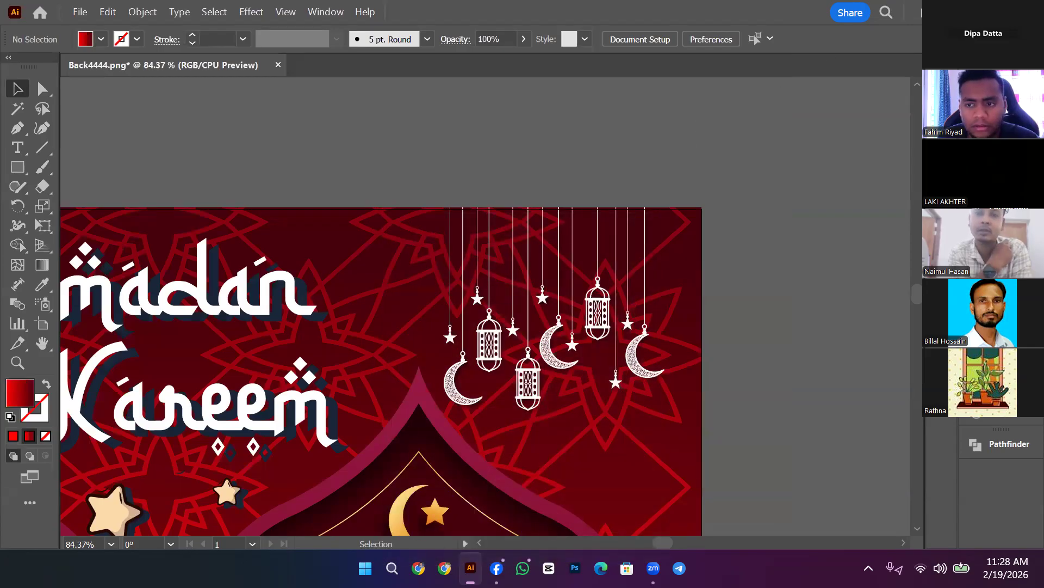
pyautogui.click(960, 12)
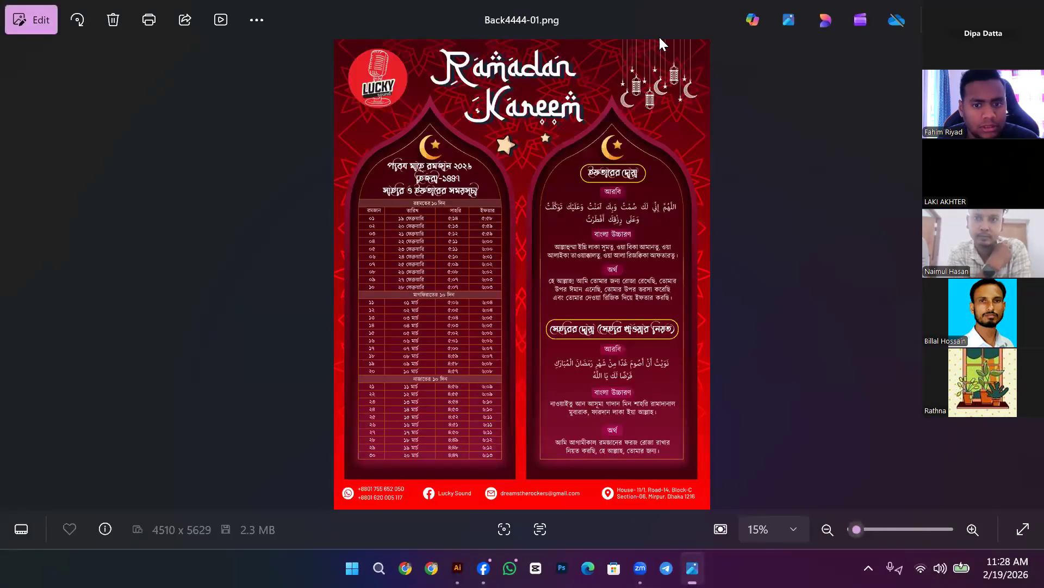
pyautogui.scroll(2, 650, 53)
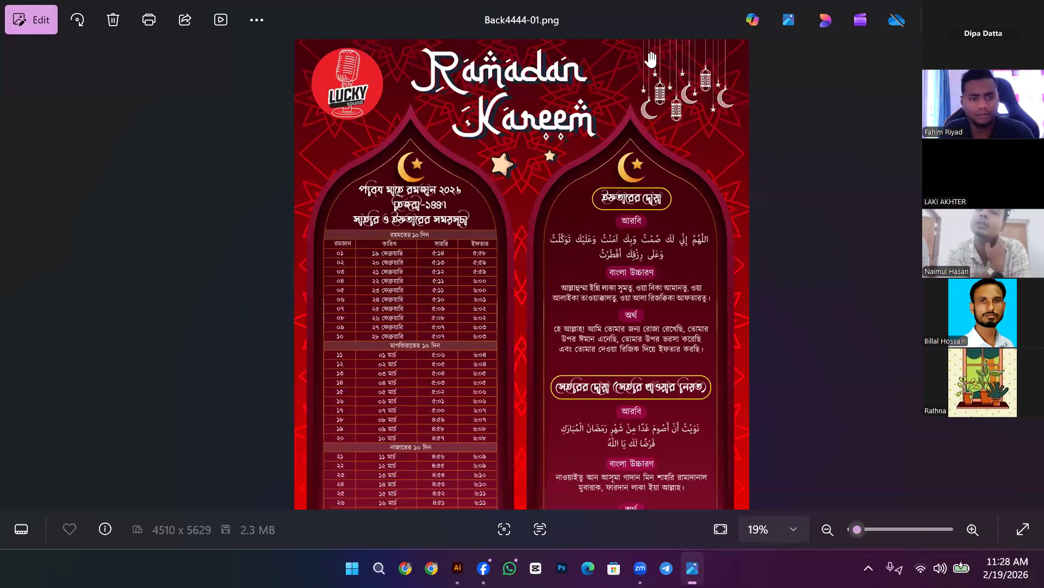
pyautogui.scroll(-2, 651, 221)
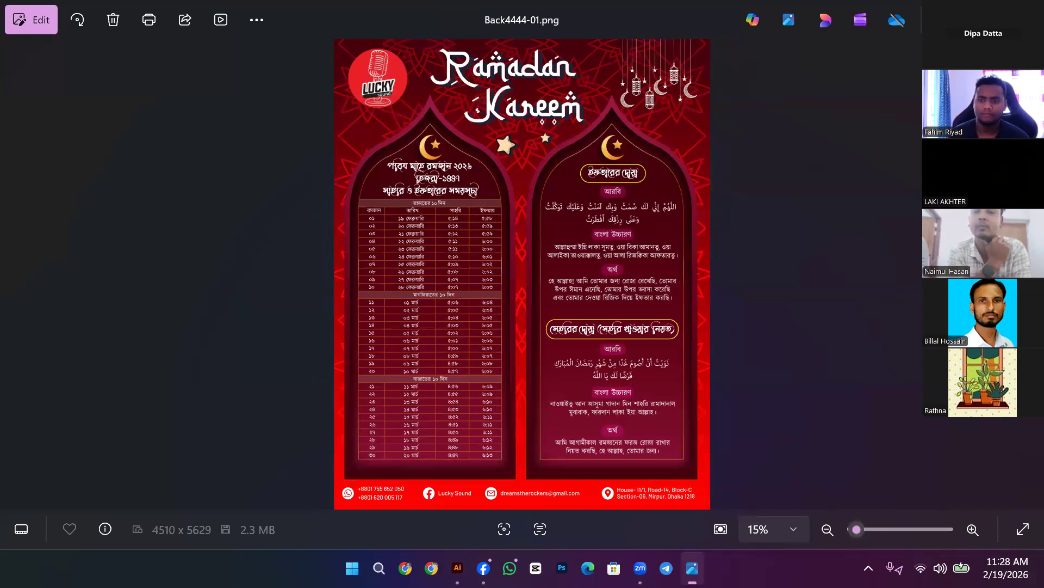
pyautogui.click(1026, 15)
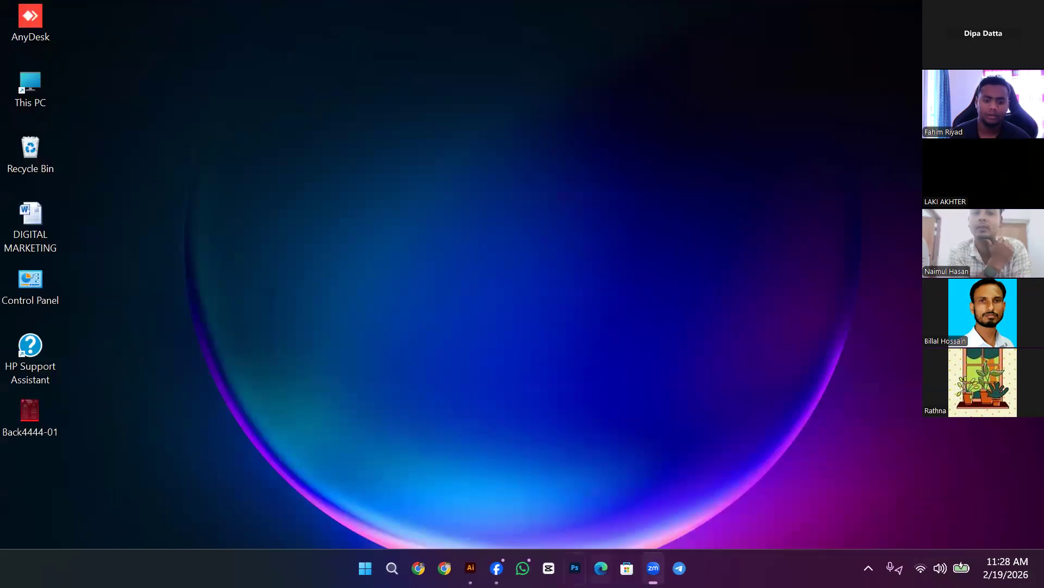
# Step: Bring Illustrator back, zoom out, and select the star pattern clip group
pyautogui.click(471, 567)
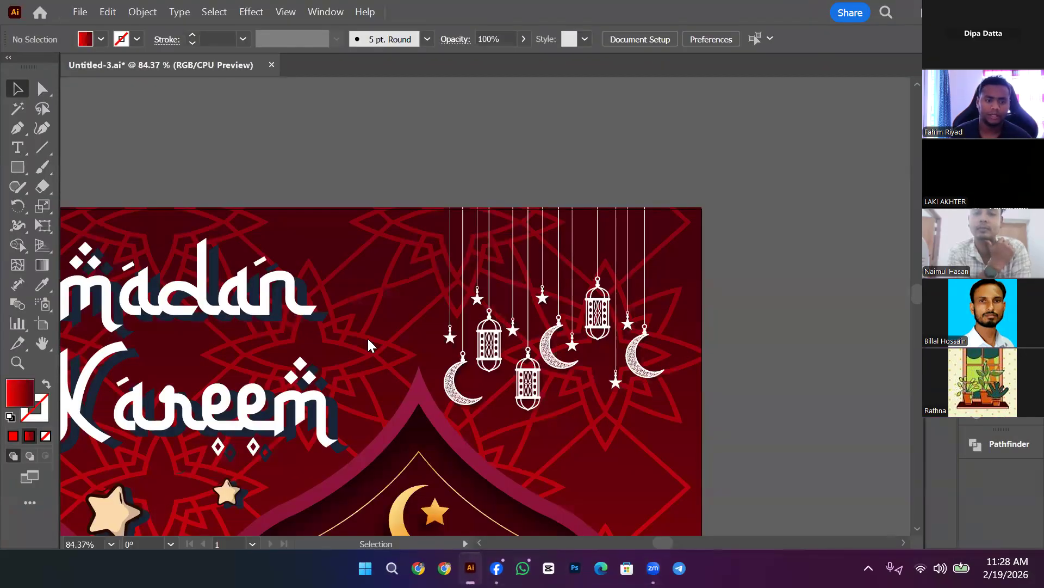
pyautogui.hotkey('ctrl', '-')
pyautogui.hotkey('ctrl', '-')
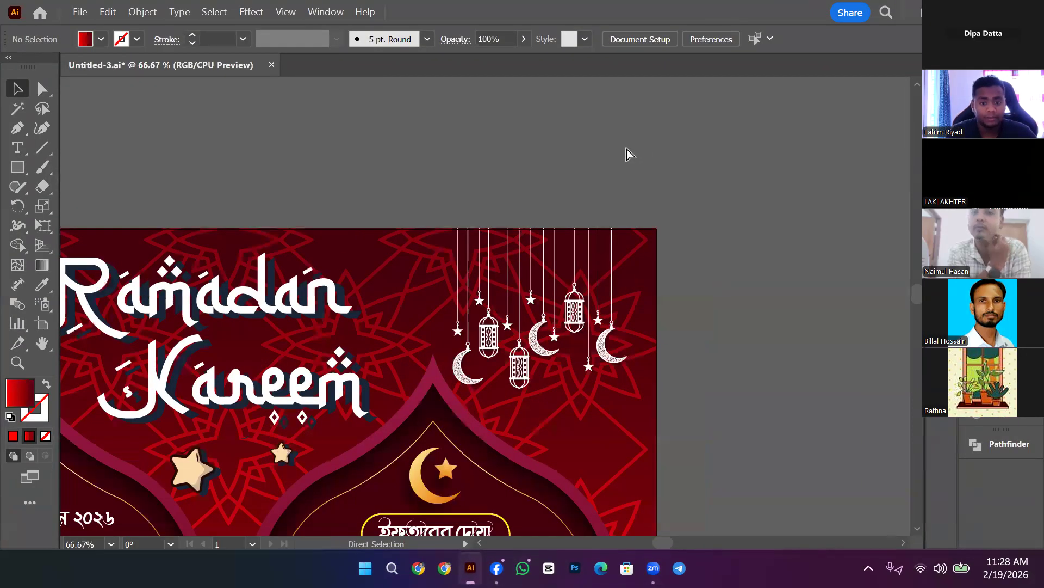
pyautogui.click(442, 312)
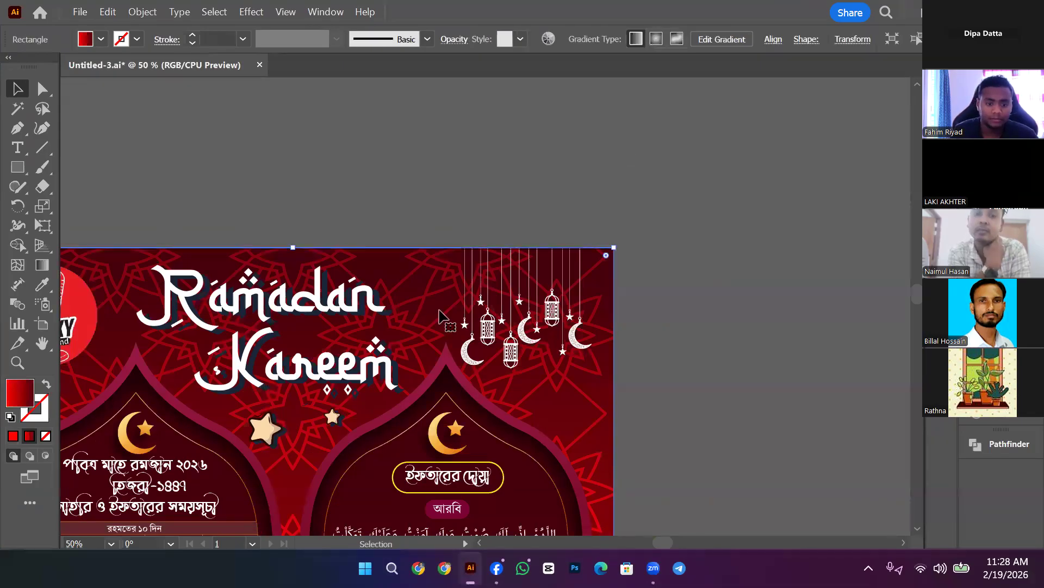
pyautogui.click(427, 303)
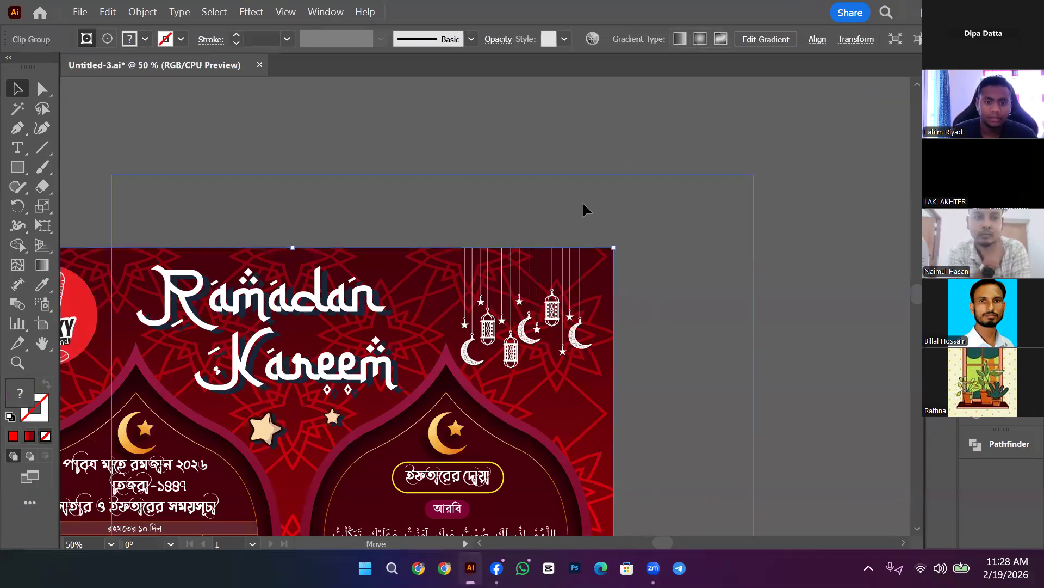
pyautogui.moveTo(420, 297); pyautogui.dragTo(578, 203)
pyautogui.hotkey('ctrl', 'z')
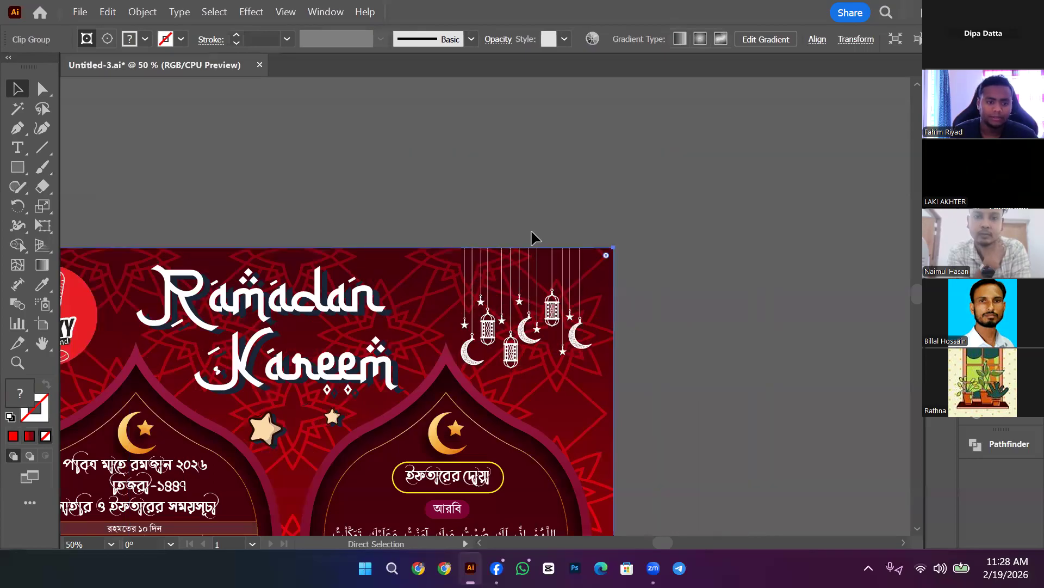
# Step: Release the star pattern's clipping mask, re-clip it to the red rectangle with Ctrl+7, and deselect
pyautogui.rightClick(422, 258)
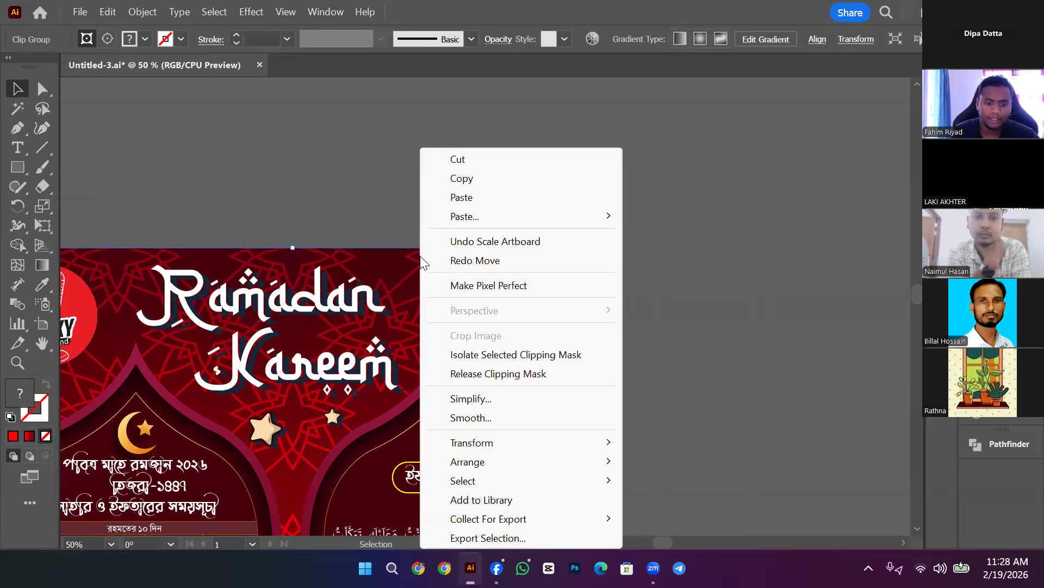
pyautogui.click(514, 374)
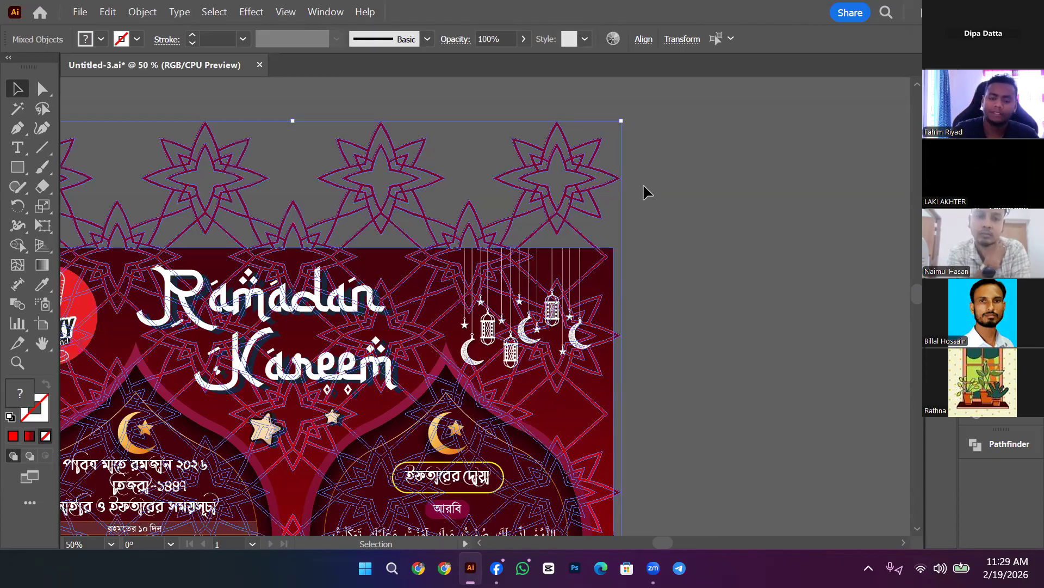
pyautogui.hotkey('ctrl', '7')
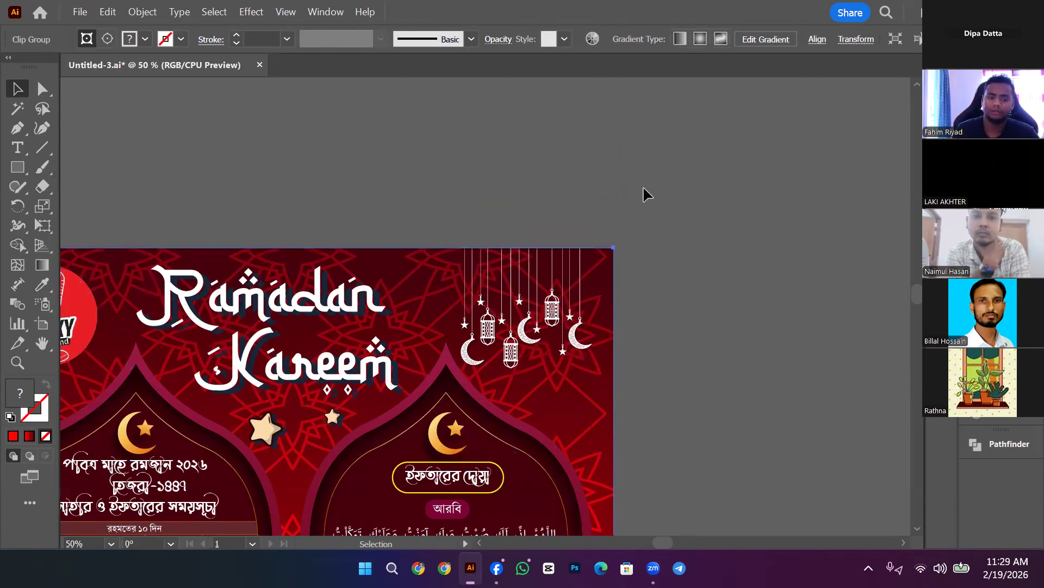
pyautogui.click(625, 236)
# Step: Export the flyer to the desktop as the PNG Untitled-3, then show the desktop with Win+D
pyautogui.moveTo(489, 158); pyautogui.dragTo(735, 144)
pyautogui.click(80, 12)
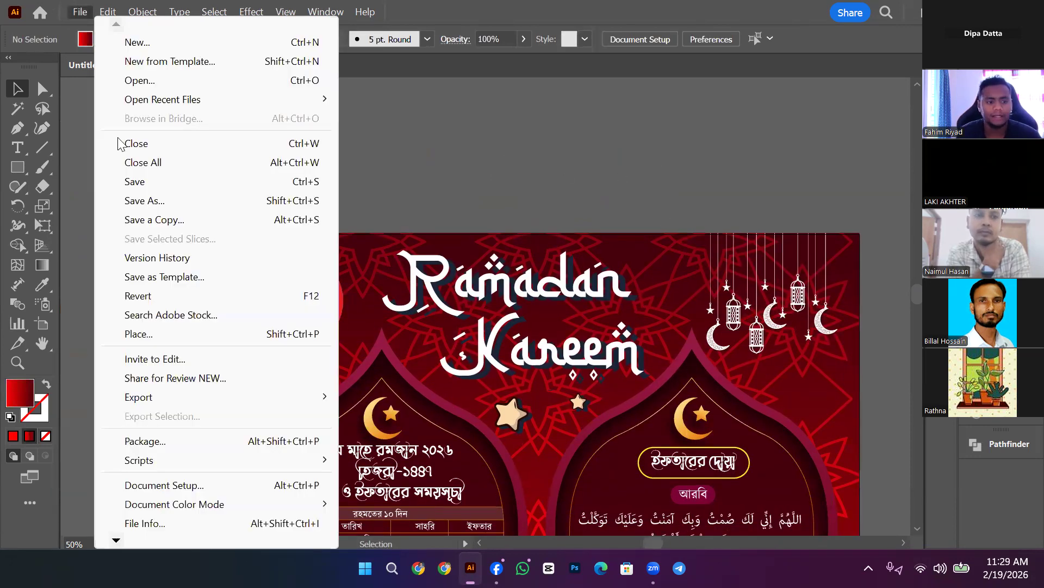
pyautogui.moveTo(242, 396)
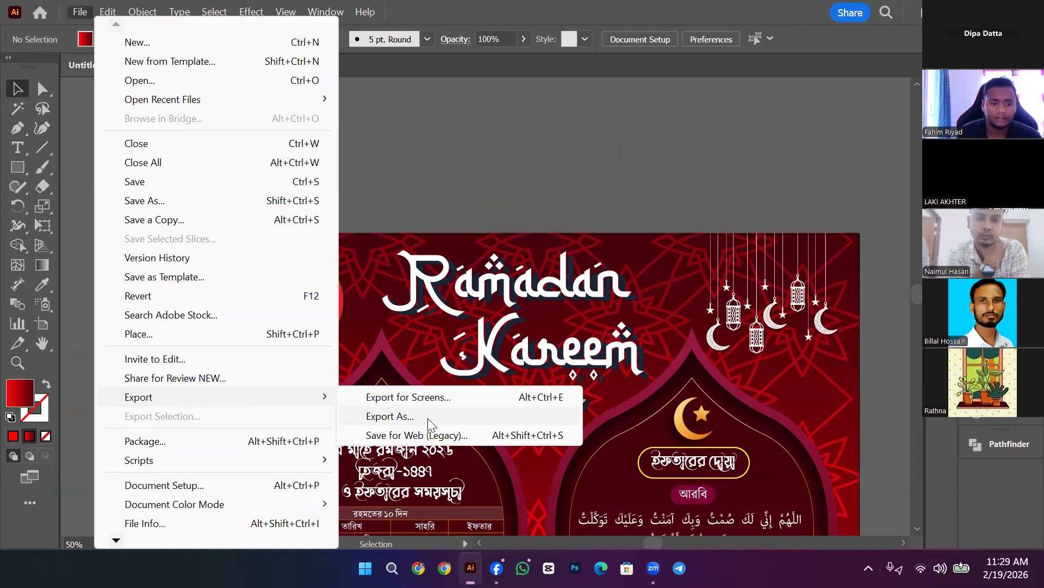
pyautogui.click(419, 422)
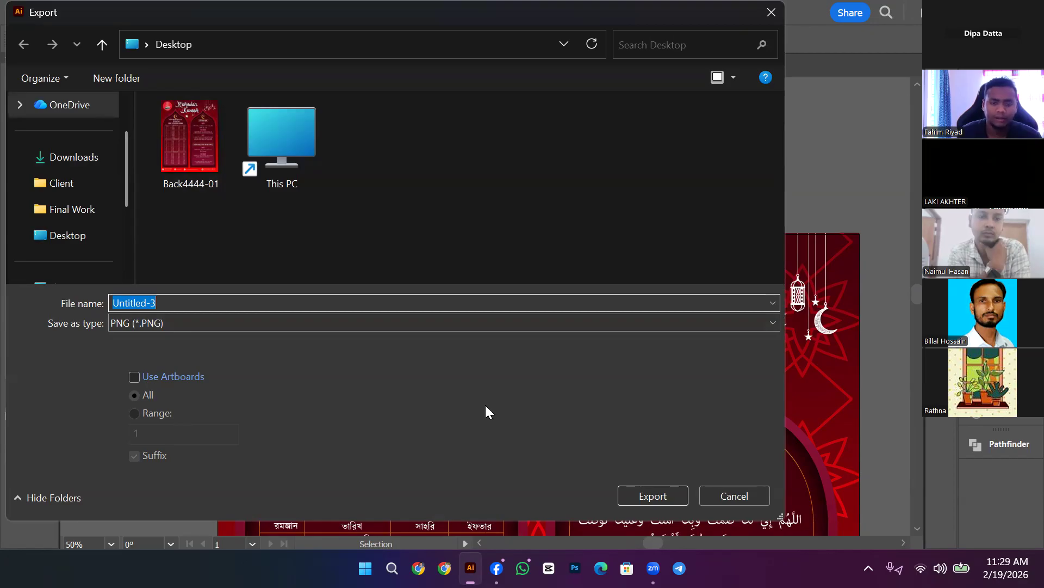
pyautogui.click(658, 497)
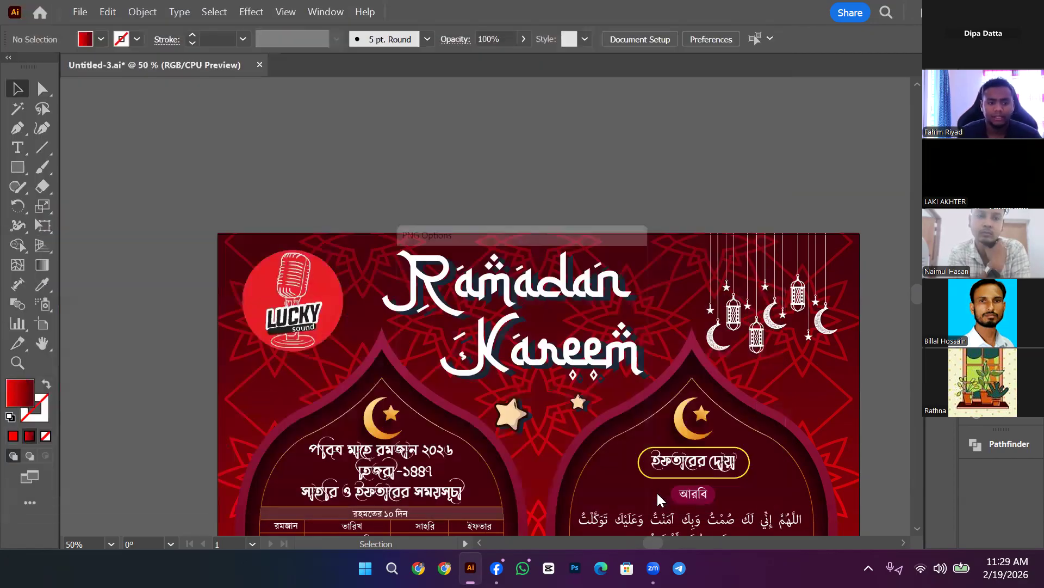
pyautogui.click(535, 529)
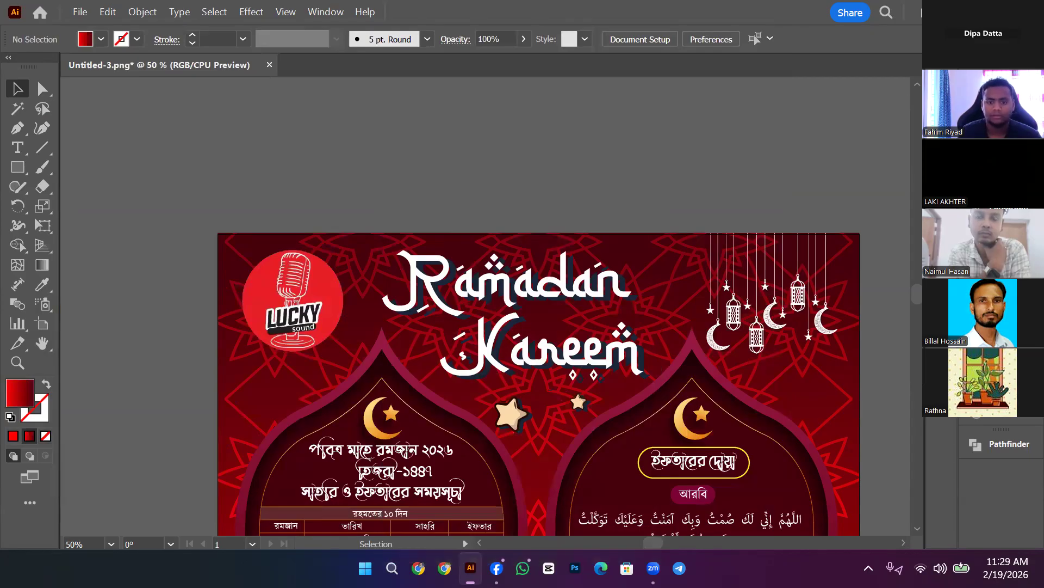
pyautogui.press('super+d')
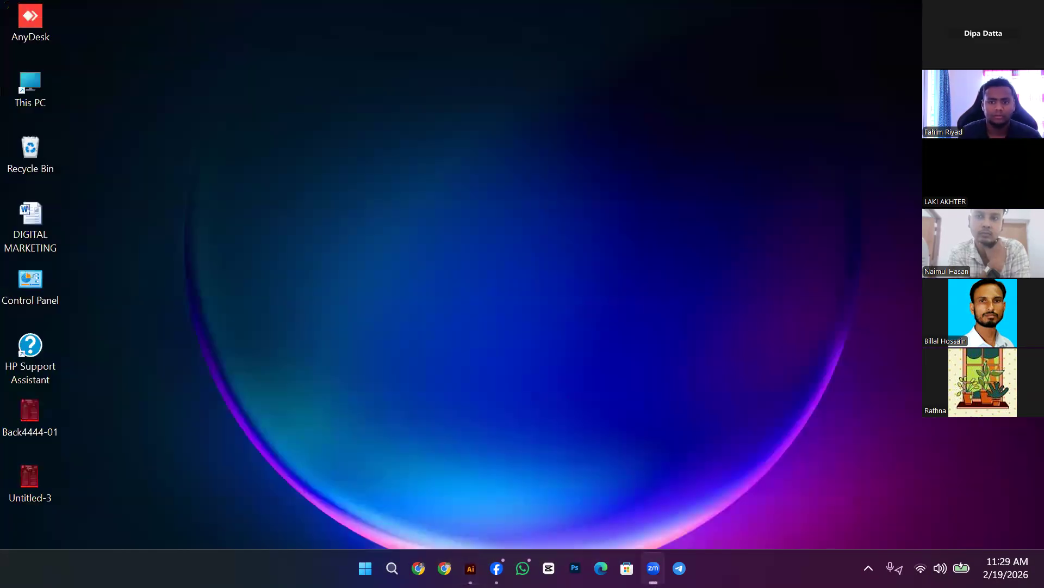
pyautogui.click(382, 102)
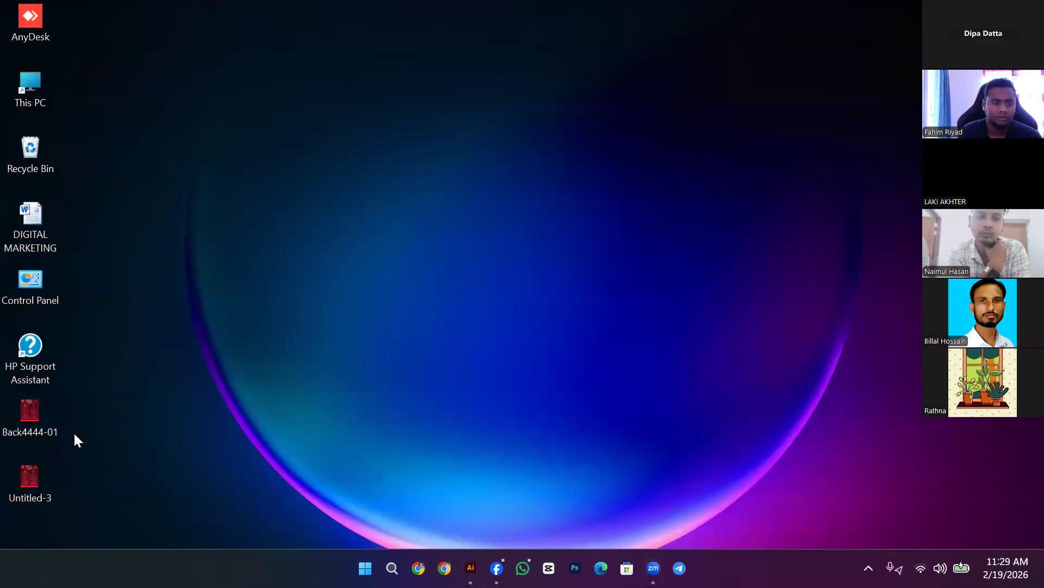
pyautogui.doubleClick(38, 481)
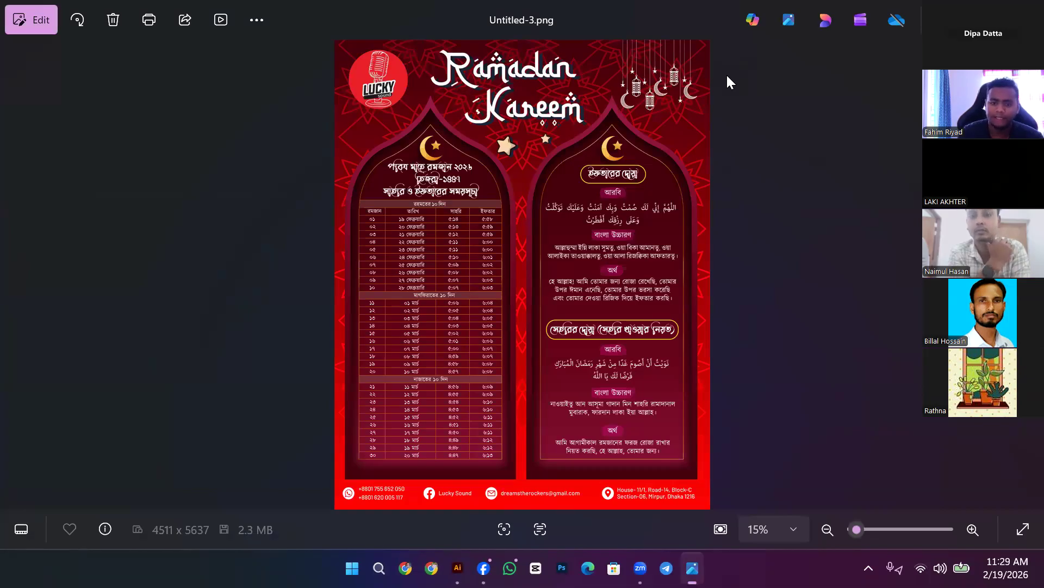
pyautogui.press('Left')
pyautogui.press('Right')
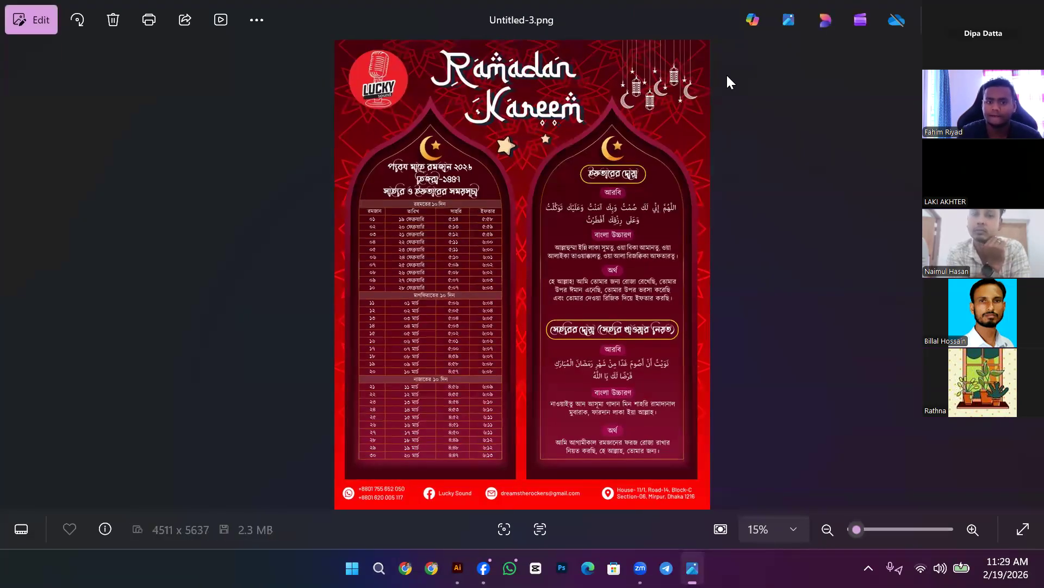
pyautogui.hotkey('alt', 'F4')
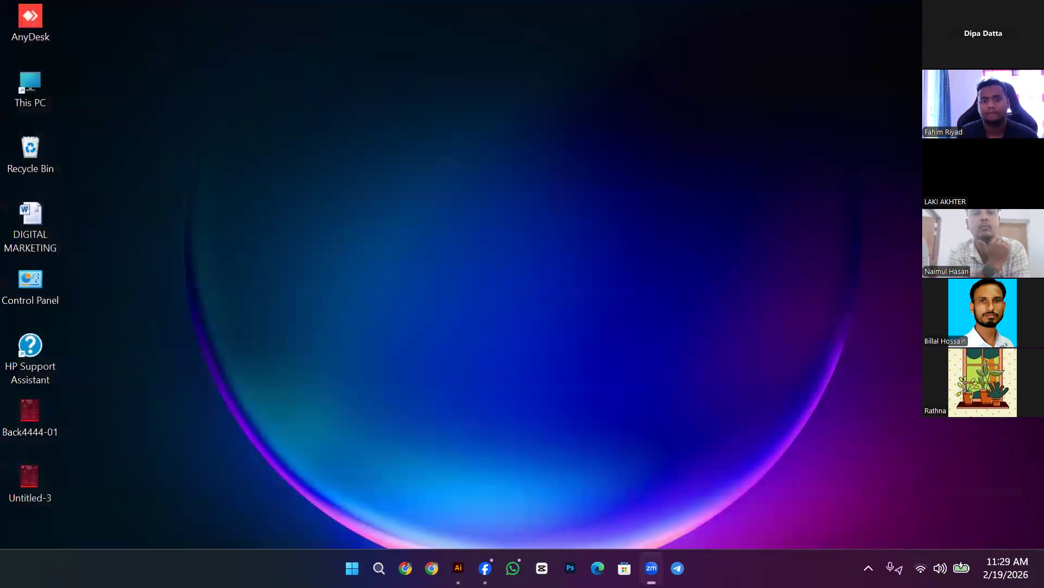